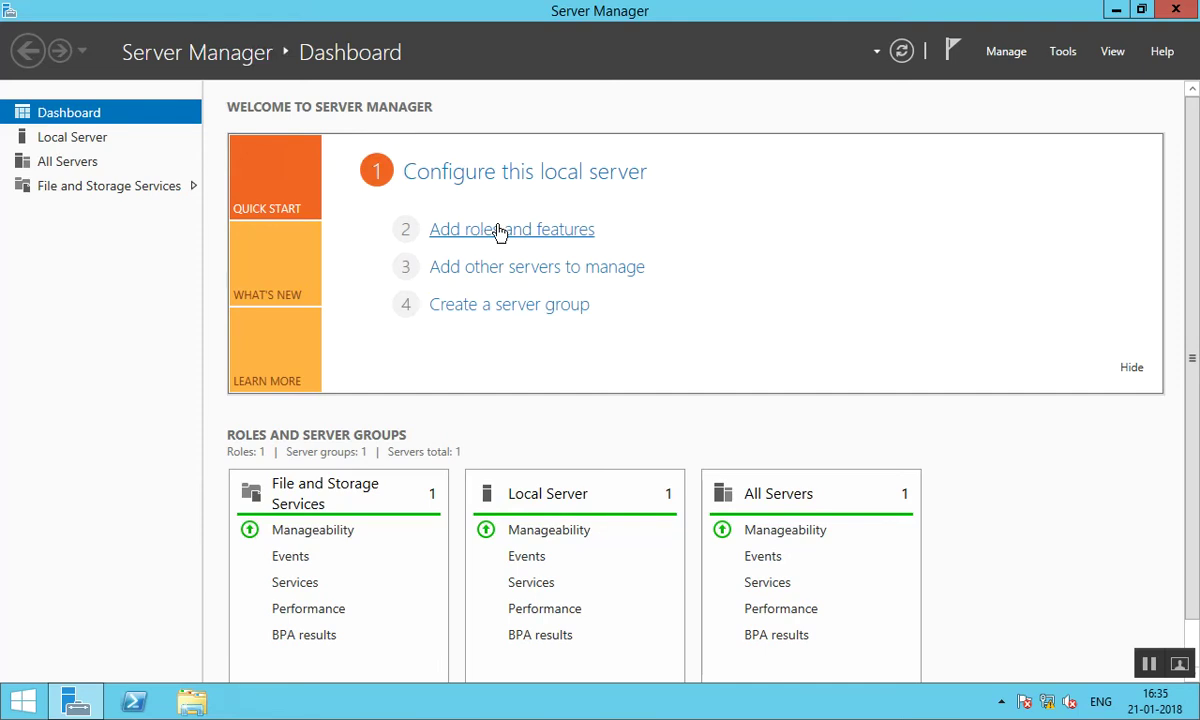
Choose a role-based install, tick Hyper-V with its management tools, and skip extra features
{"action": "left_click", "coordinate": [527, 535]}
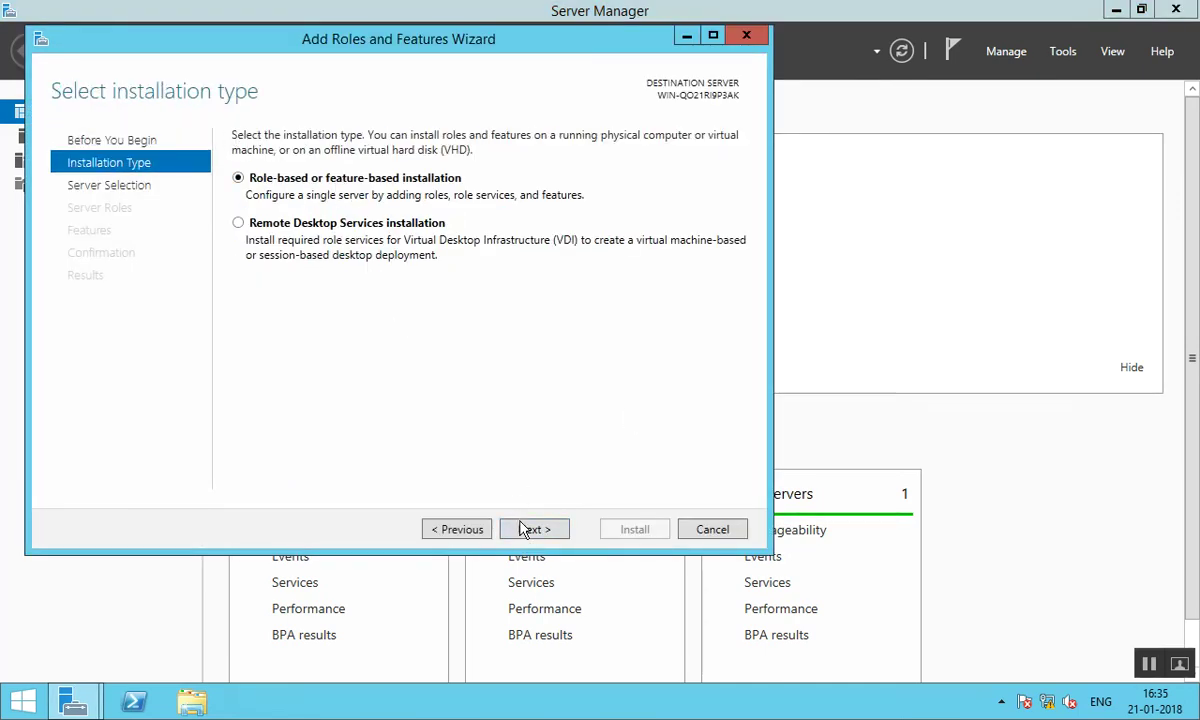
{"action": "left_click", "coordinate": [523, 530]}
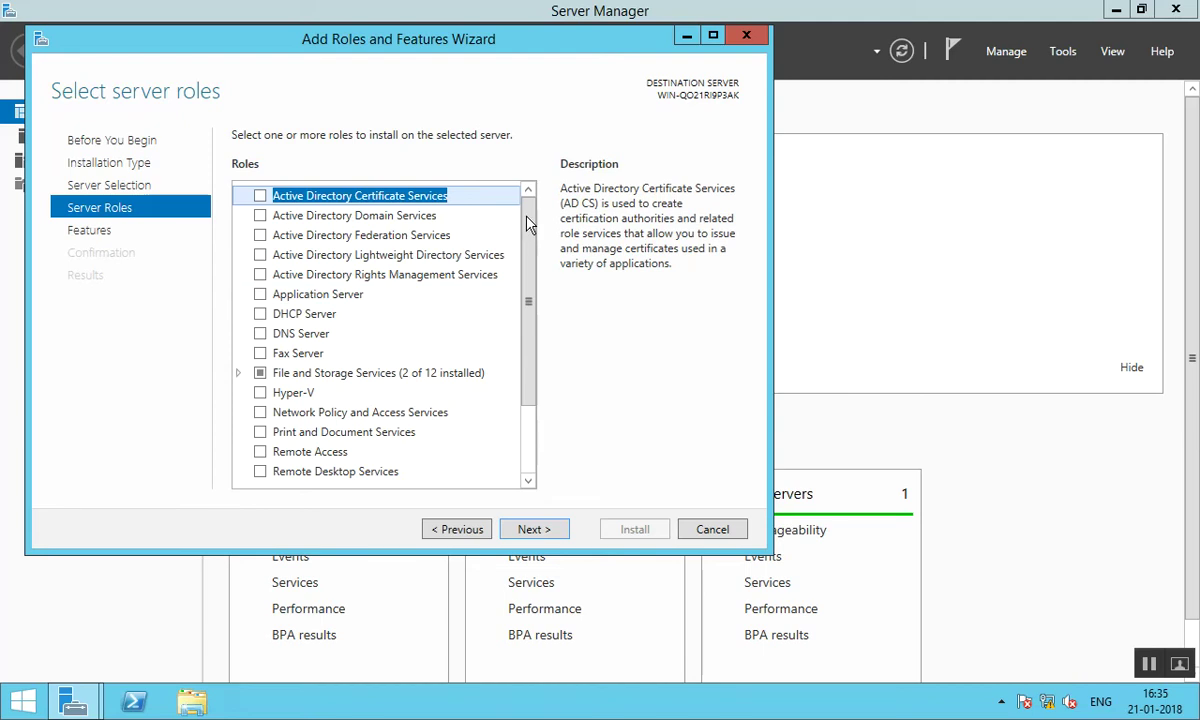
{"action": "scroll", "coordinate": [530, 345], "scroll_direction": "down", "scroll_amount": 2}
{"action": "left_click", "coordinate": [260, 297]}
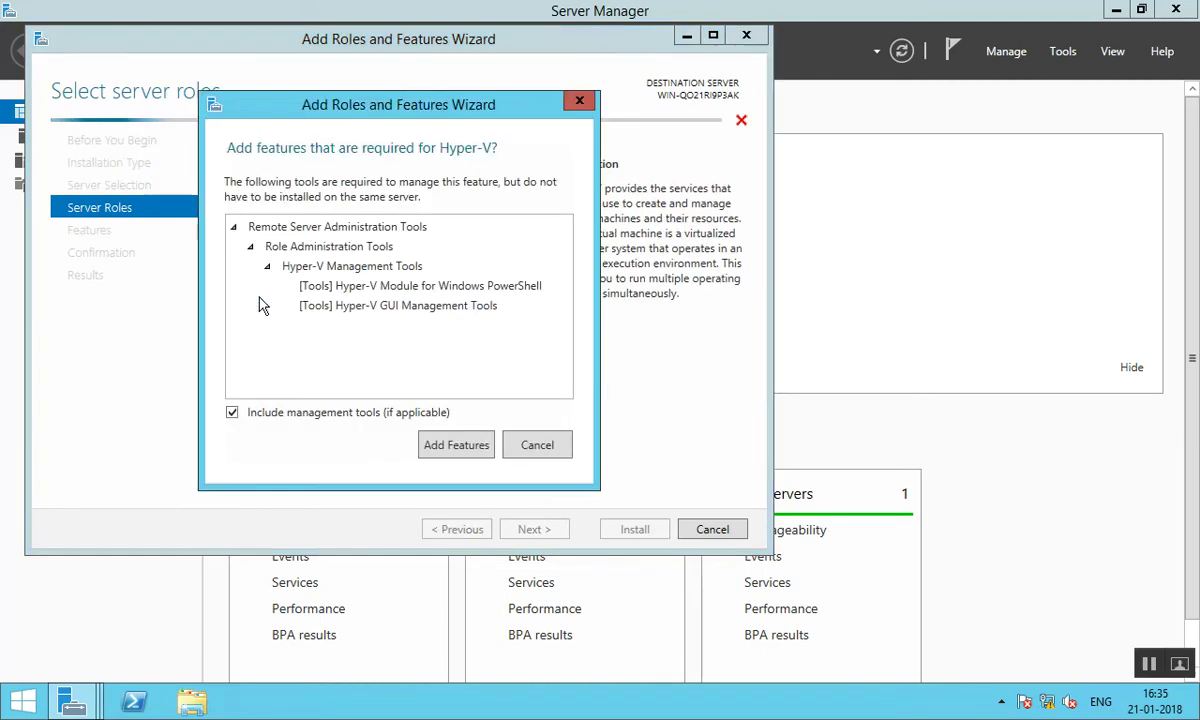
{"action": "left_click", "coordinate": [433, 444]}
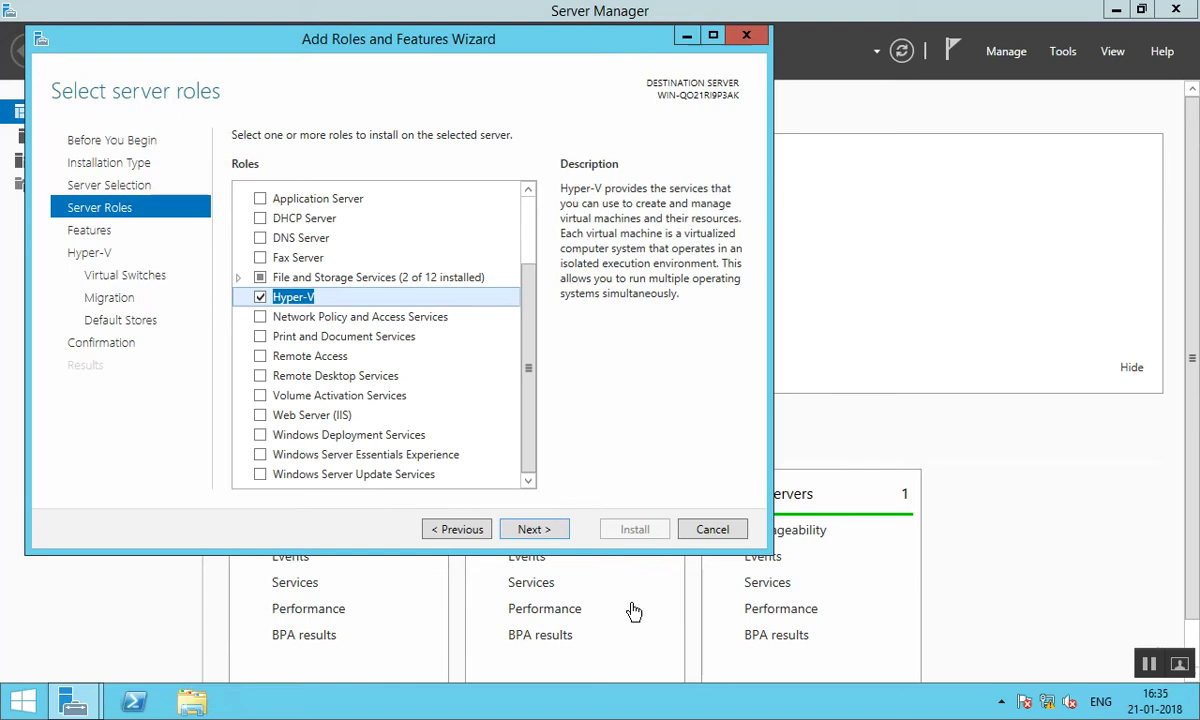
{"action": "left_click", "coordinate": [545, 538]}
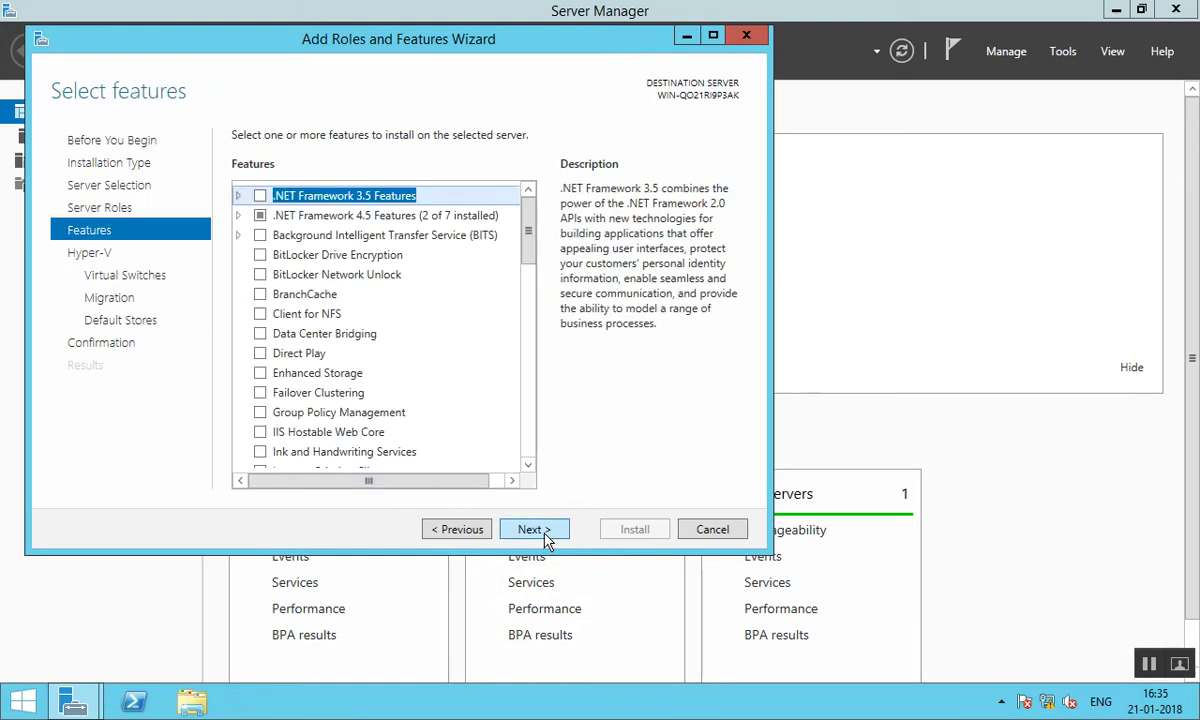
{"action": "left_click", "coordinate": [545, 538]}
Widen the wizard and create a virtual switch on the Ethernet adapter
{"action": "left_click", "coordinate": [545, 538]}
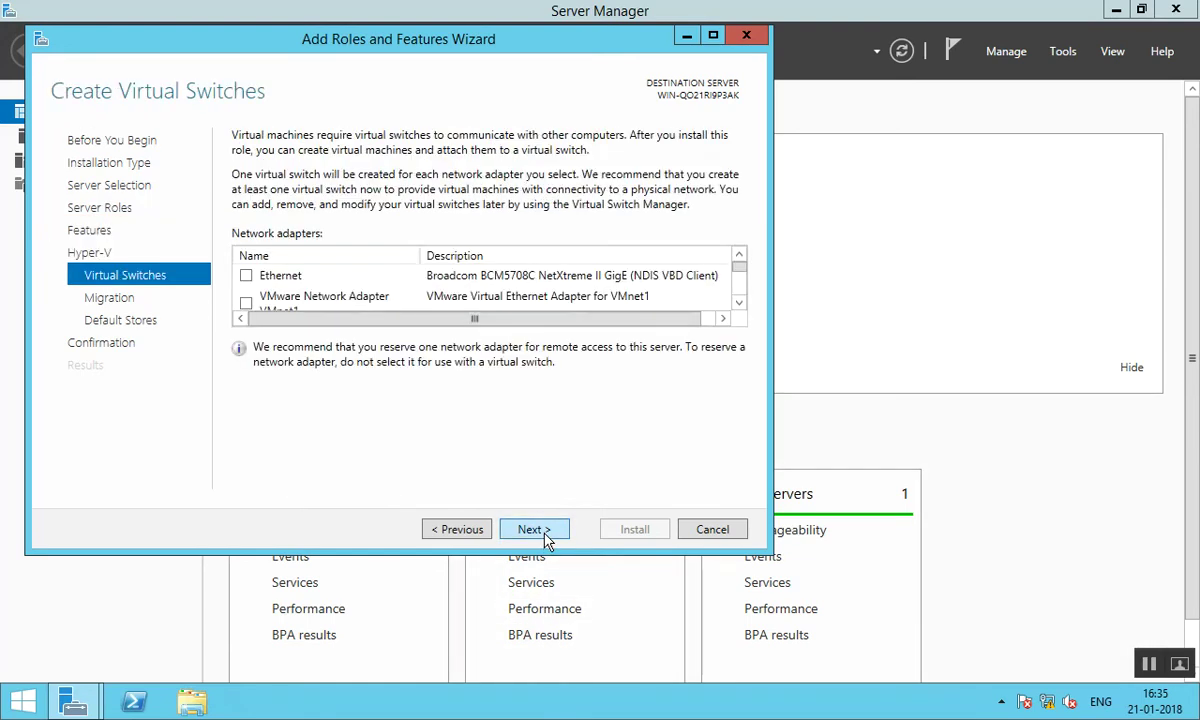
{"action": "left_click_drag", "start_coordinate": [770, 528], "coordinate": [998, 535]}
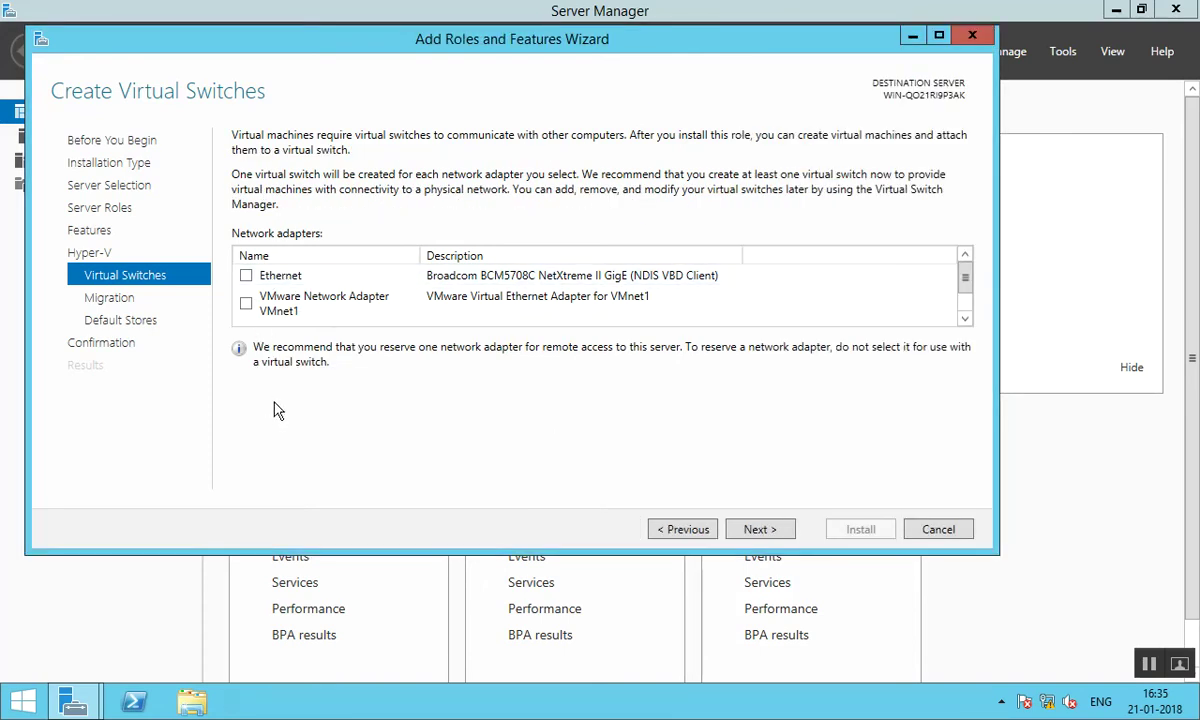
{"action": "left_click", "coordinate": [245, 276]}
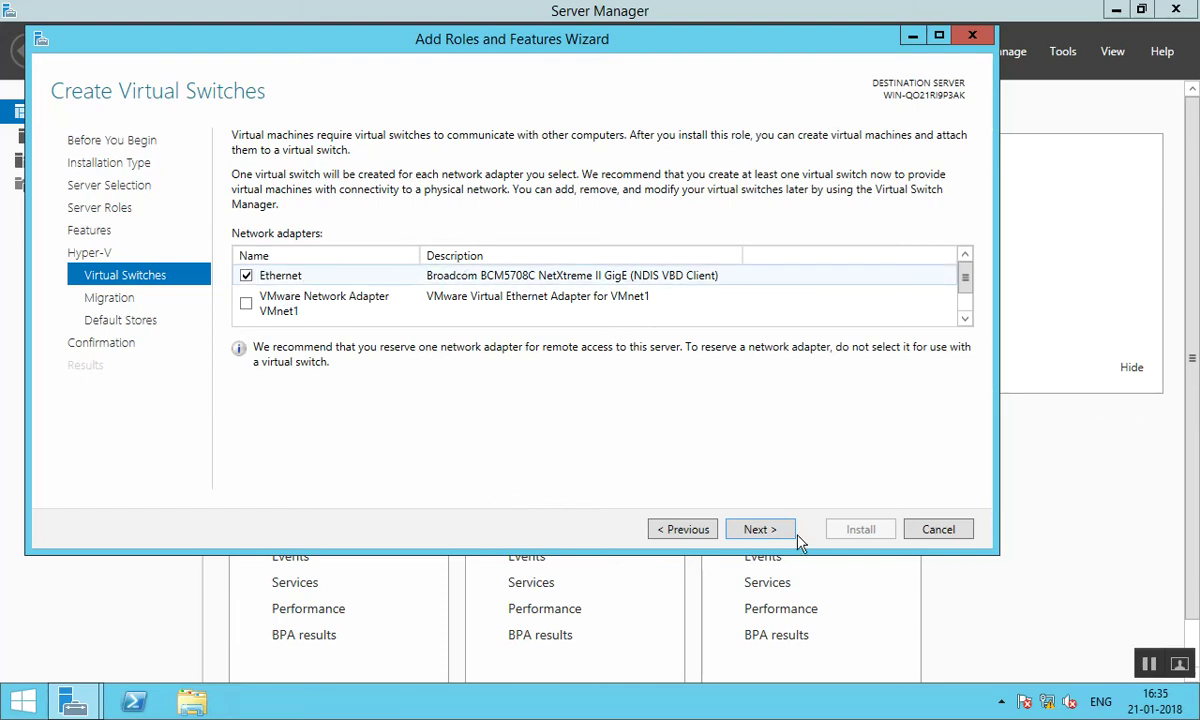
{"action": "left_click", "coordinate": [758, 530]}
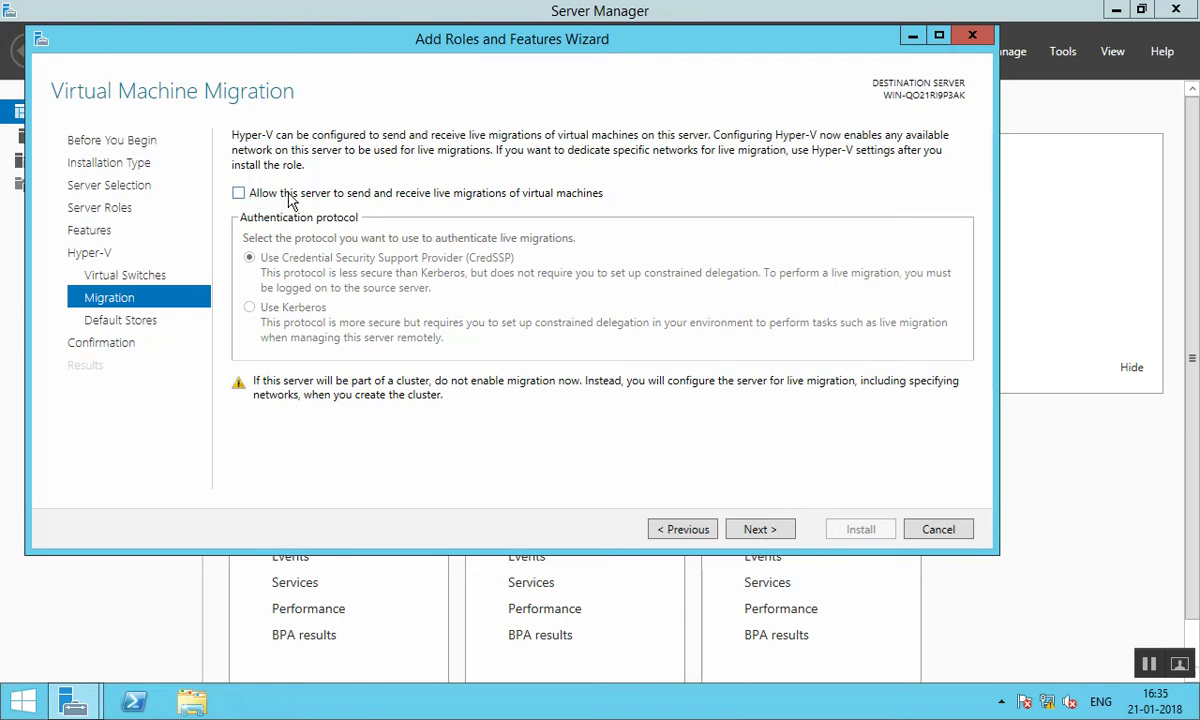
Allow this server to send and receive live migrations using Kerberos authentication
{"action": "left_click", "coordinate": [265, 195]}
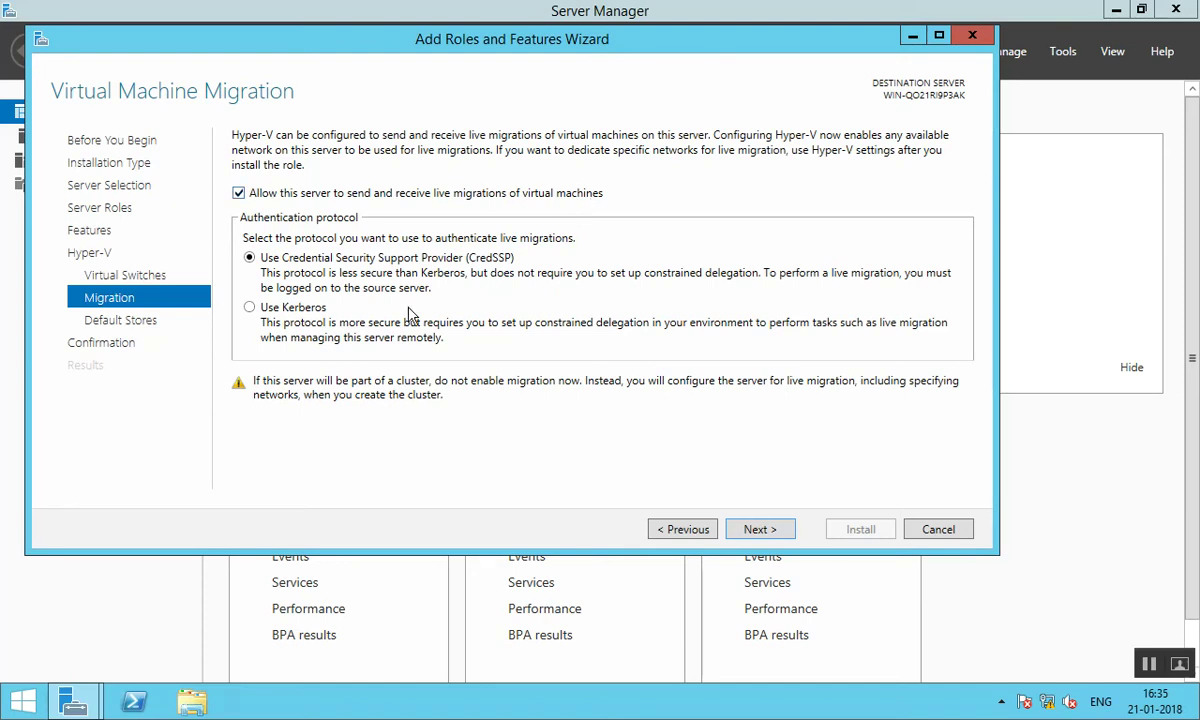
{"action": "left_click", "coordinate": [275, 306]}
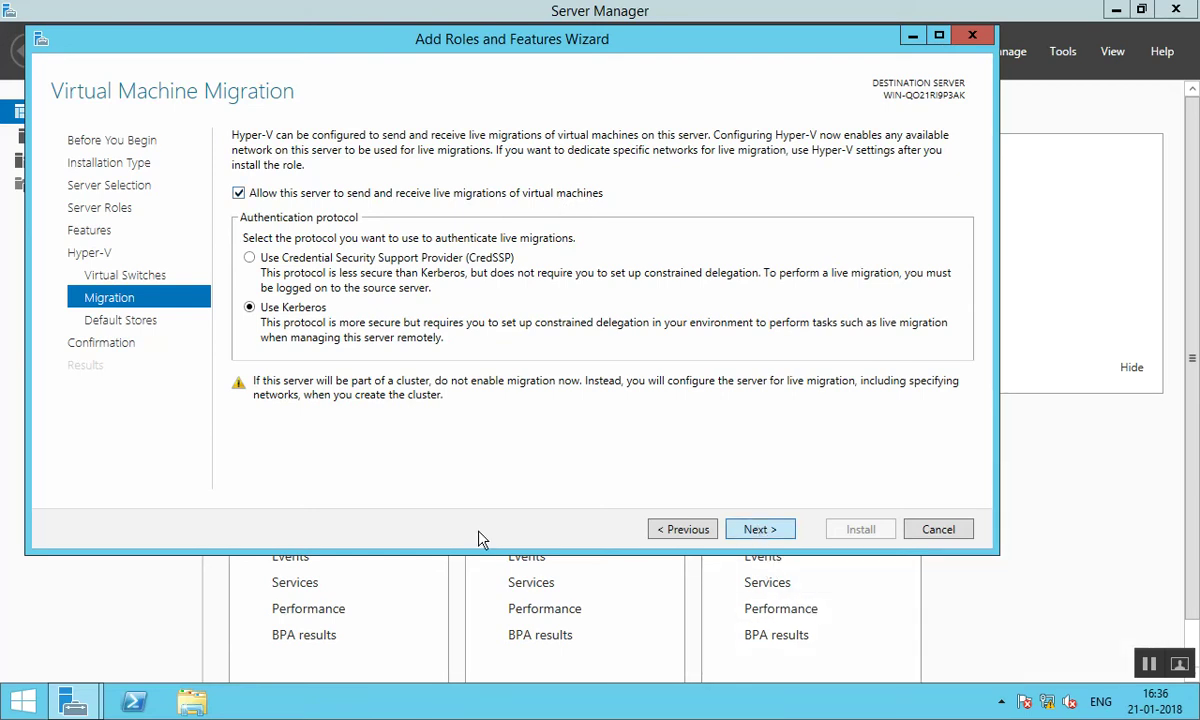
{"action": "key", "text": "Return"}
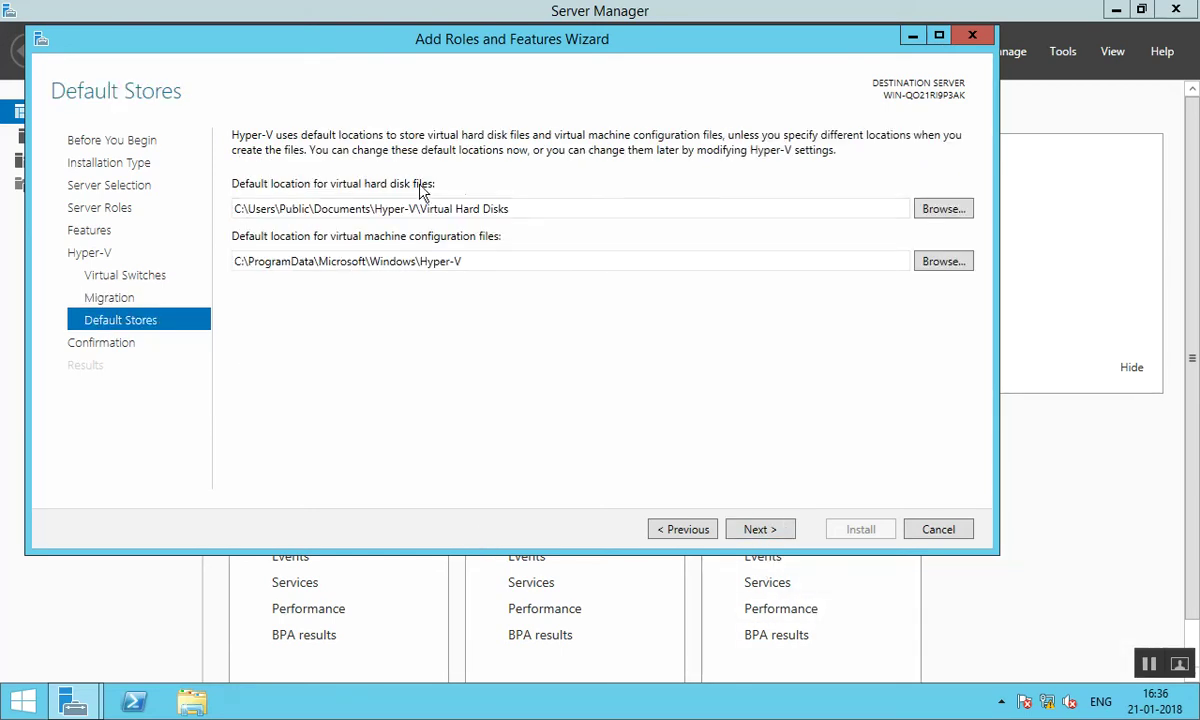
Review the default virtual hard disk and VM configuration paths and keep them unchanged
{"action": "left_click_drag", "start_coordinate": [528, 206], "coordinate": [190, 210]}
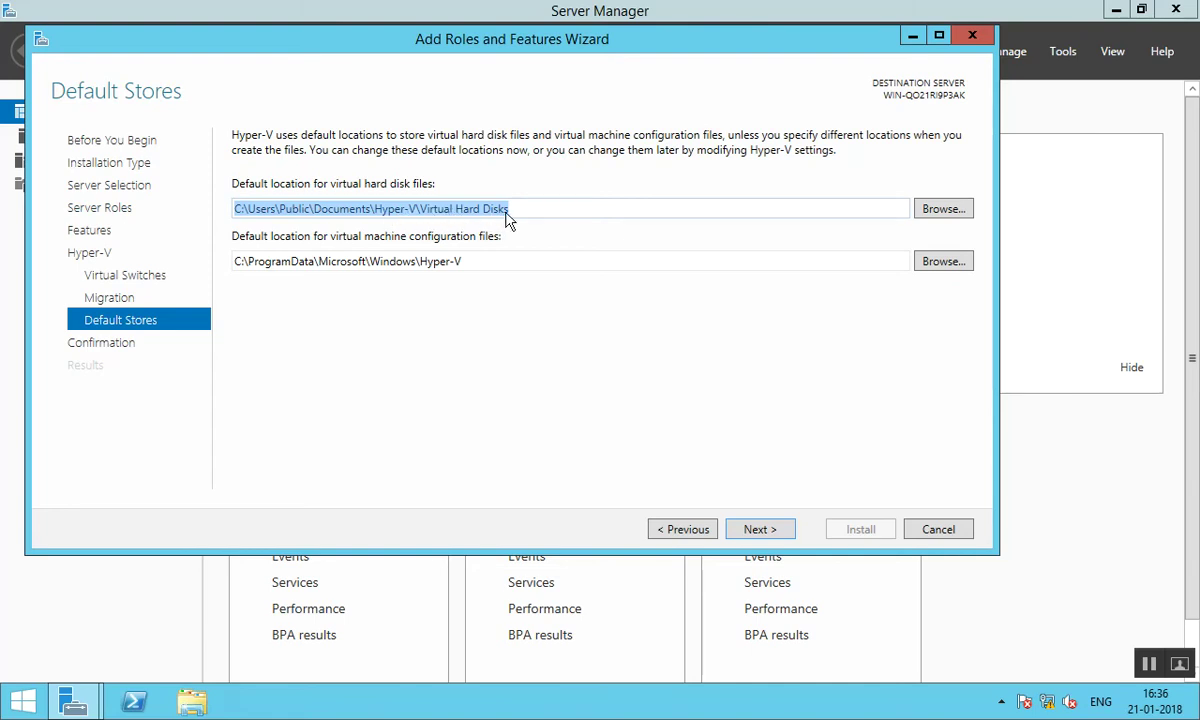
{"action": "double_click", "coordinate": [546, 211]}
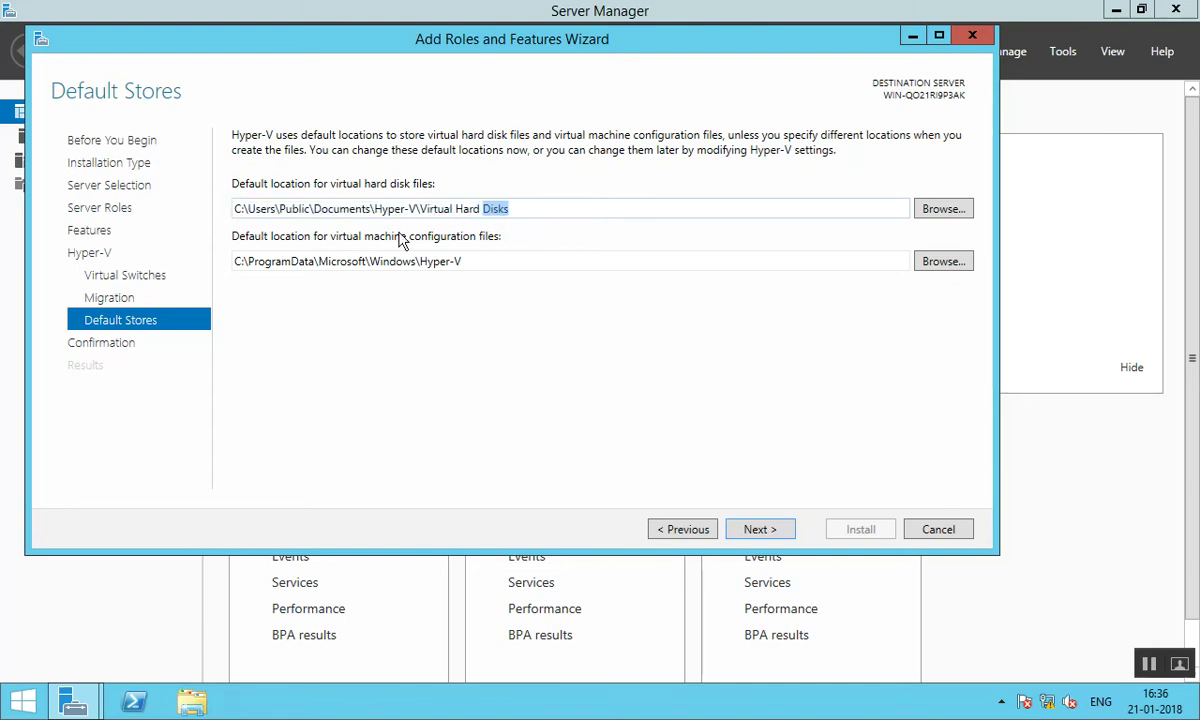
{"action": "double_click", "coordinate": [509, 266]}
{"action": "left_click", "coordinate": [508, 267]}
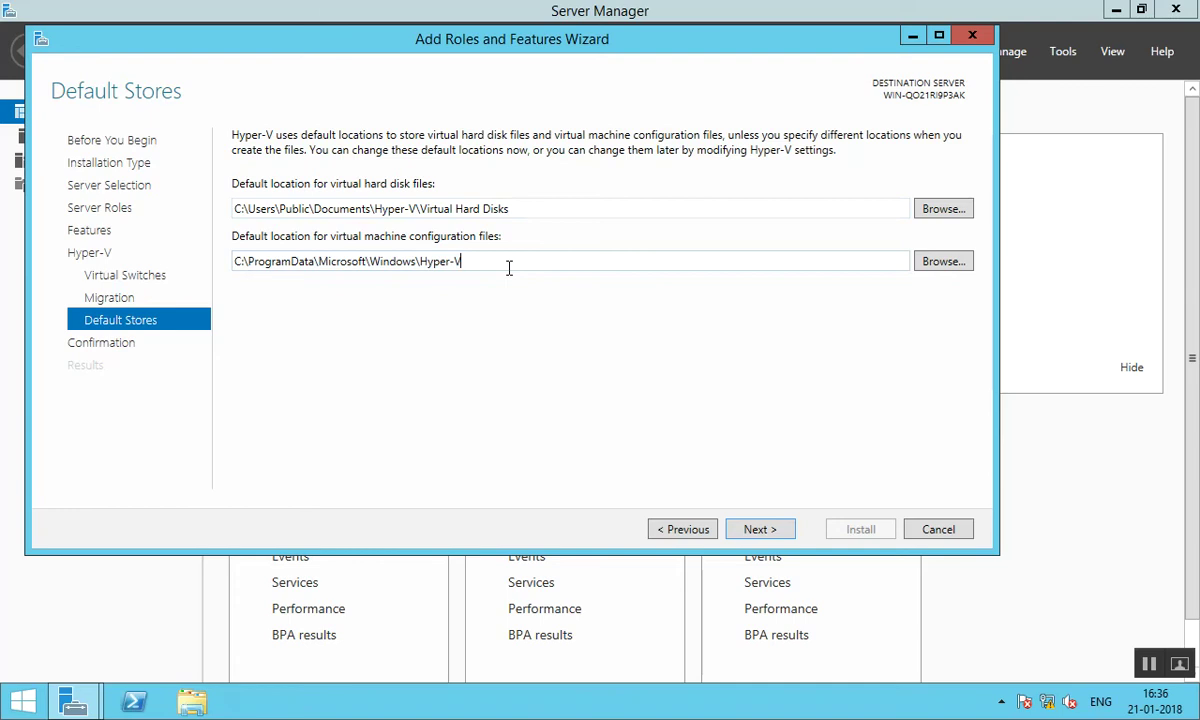
{"action": "double_click", "coordinate": [501, 266]}
{"action": "left_click_drag", "start_coordinate": [317, 259], "coordinate": [251, 259]}
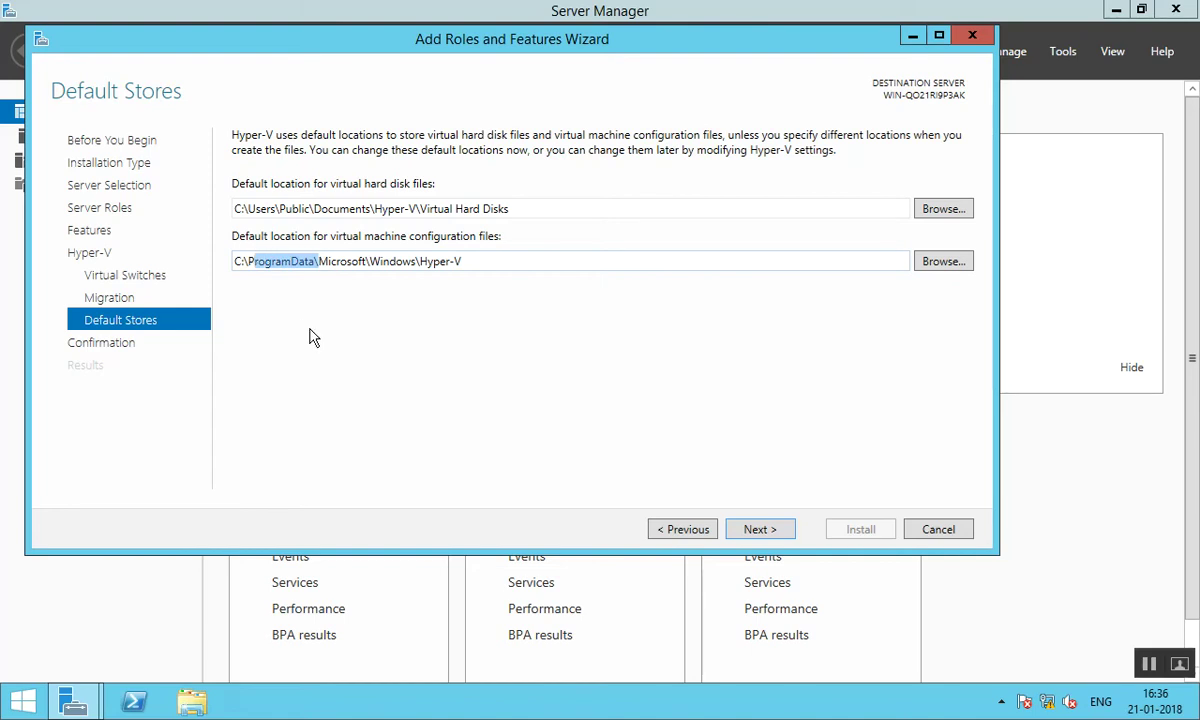
{"action": "left_click", "coordinate": [370, 208]}
{"action": "left_click", "coordinate": [370, 208]}
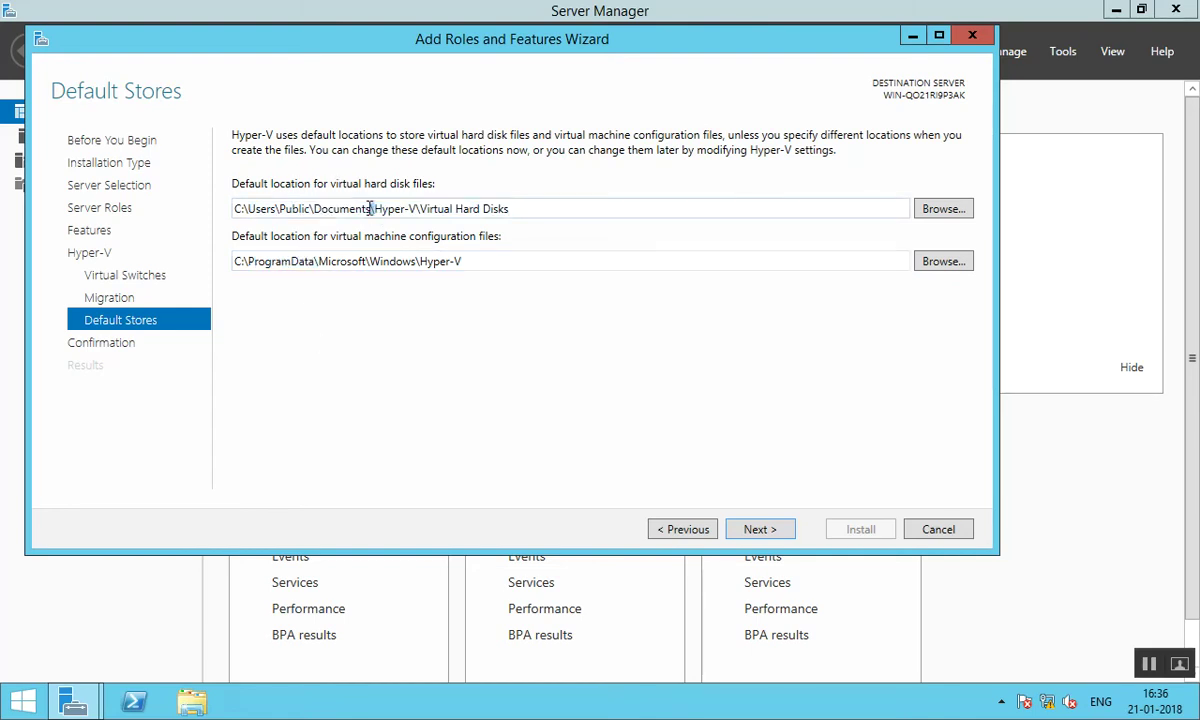
{"action": "double_click", "coordinate": [333, 208]}
{"action": "left_click", "coordinate": [524, 206]}
{"action": "left_click", "coordinate": [760, 529]}
Enable automatic restart if required, confirm Yes, and start the Hyper-V installation
{"action": "left_click", "coordinate": [357, 164]}
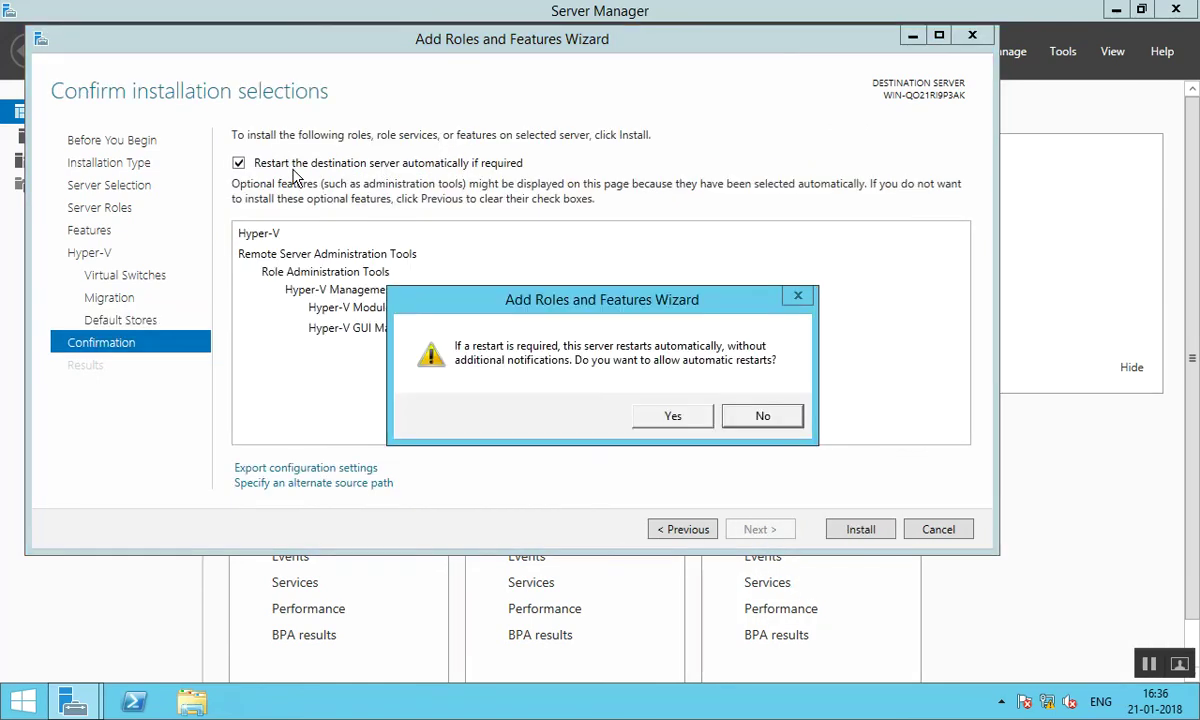
{"action": "key", "text": "Return"}
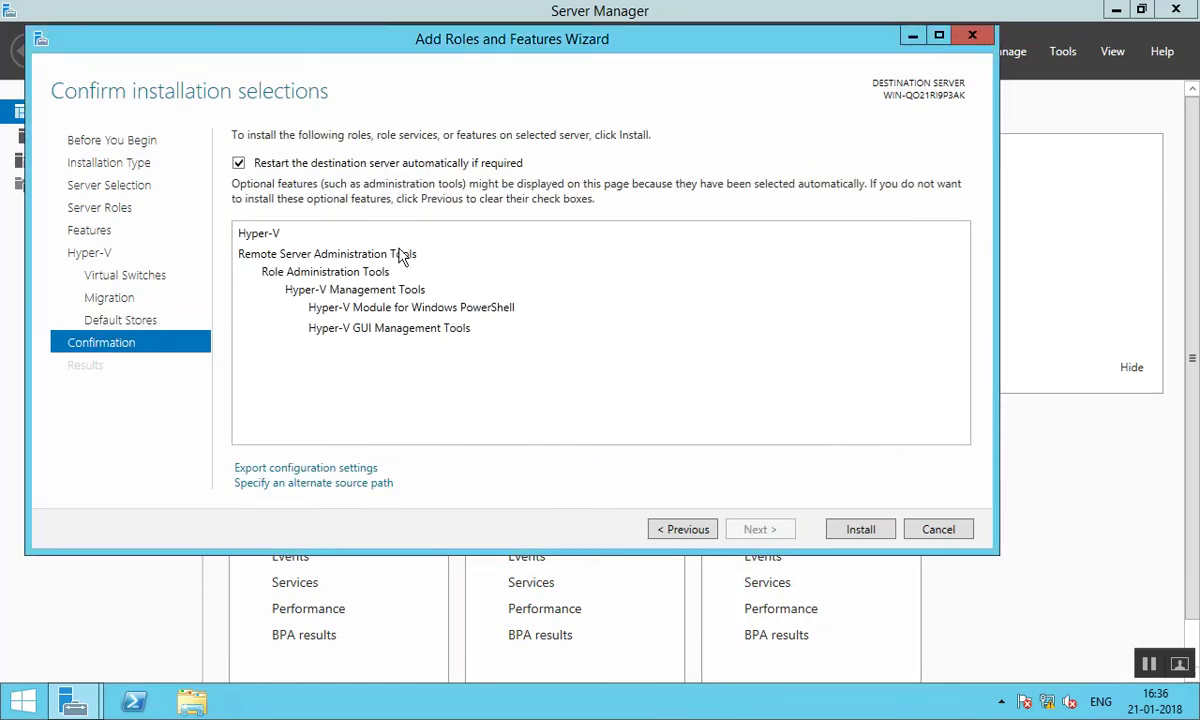
{"action": "left_click", "coordinate": [860, 529]}
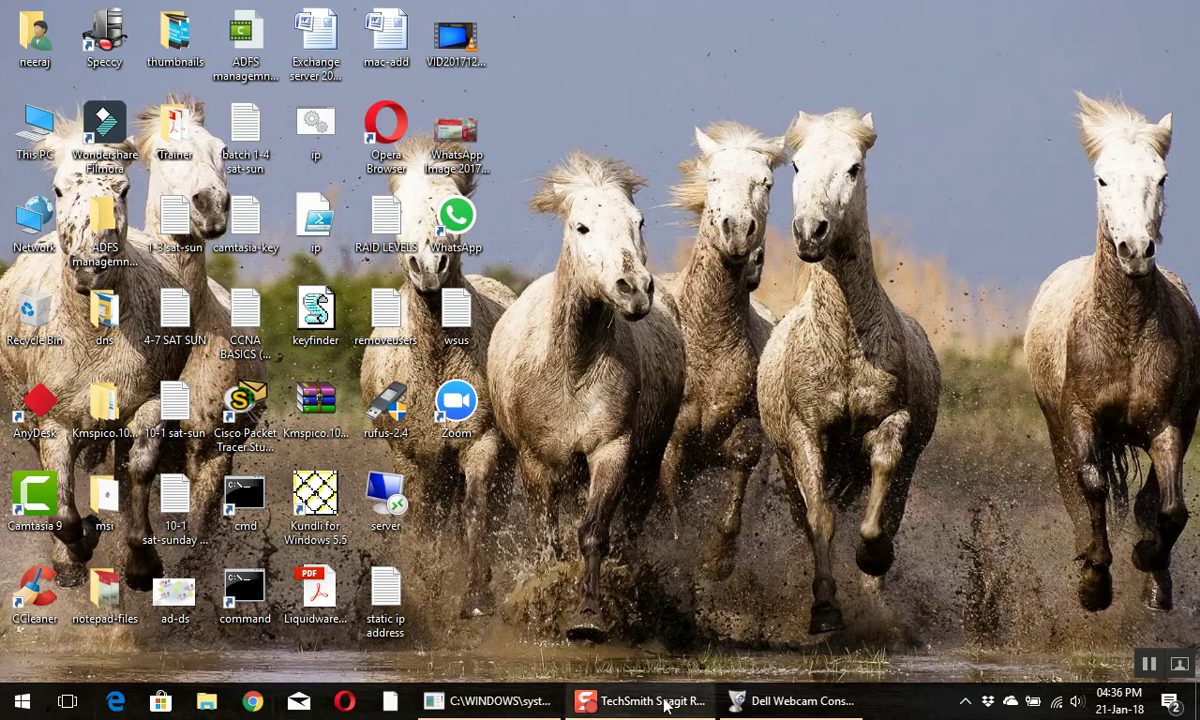
Recall the ping to 192.168.1.25 from Run history, leaving 'ping 192.168.1.25 -t' ready
{"action": "key", "text": "super+r"}
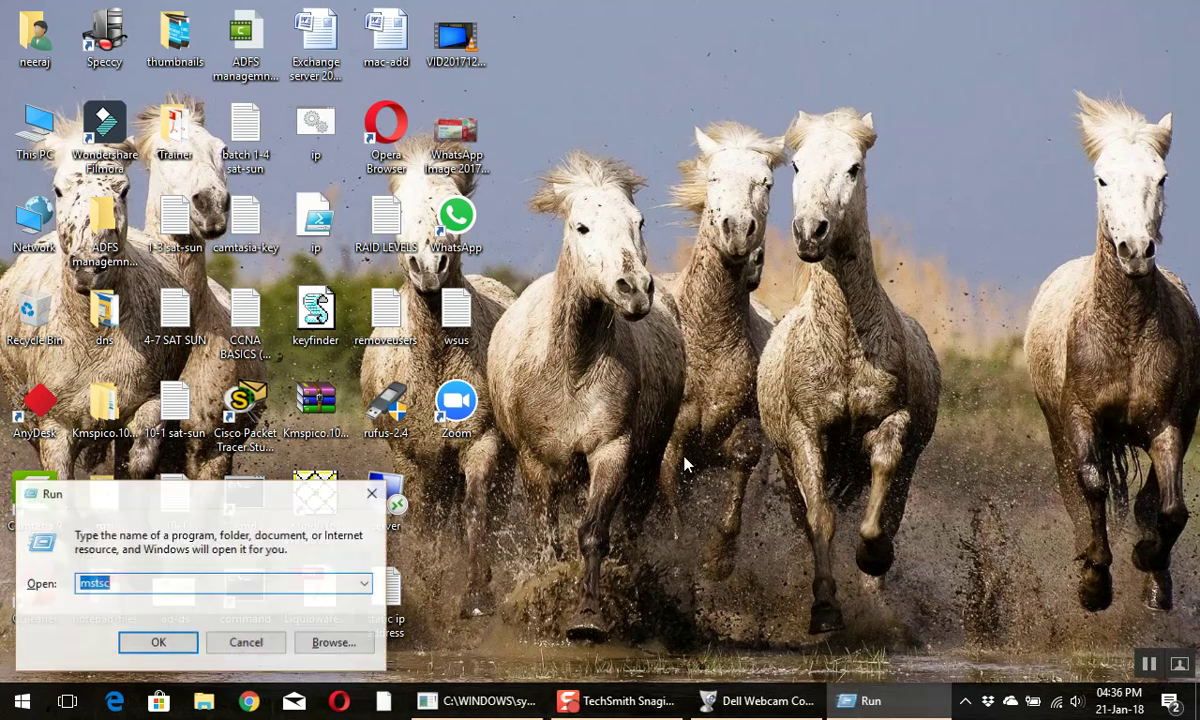
{"action": "type", "text": "ping"}
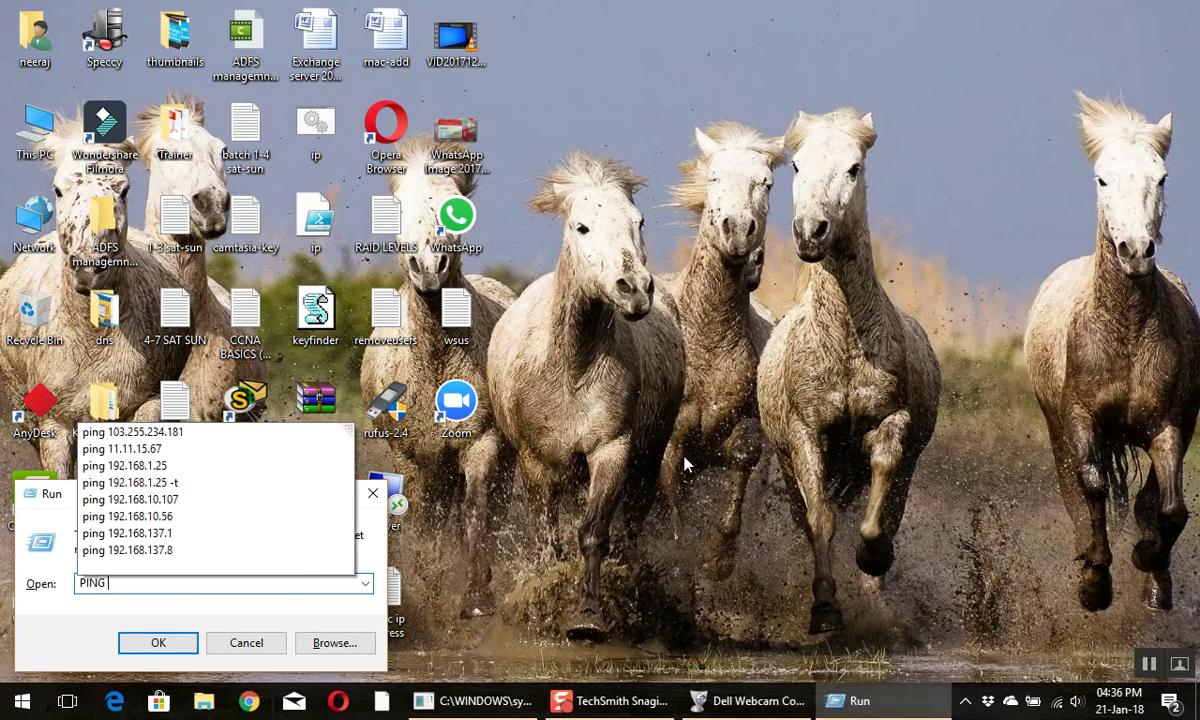
{"action": "key", "text": "Down"}
{"action": "key", "text": "Down"}
{"action": "key", "text": "Down"}
{"action": "key", "text": "Escape"}
{"action": "key", "text": "Escape"}
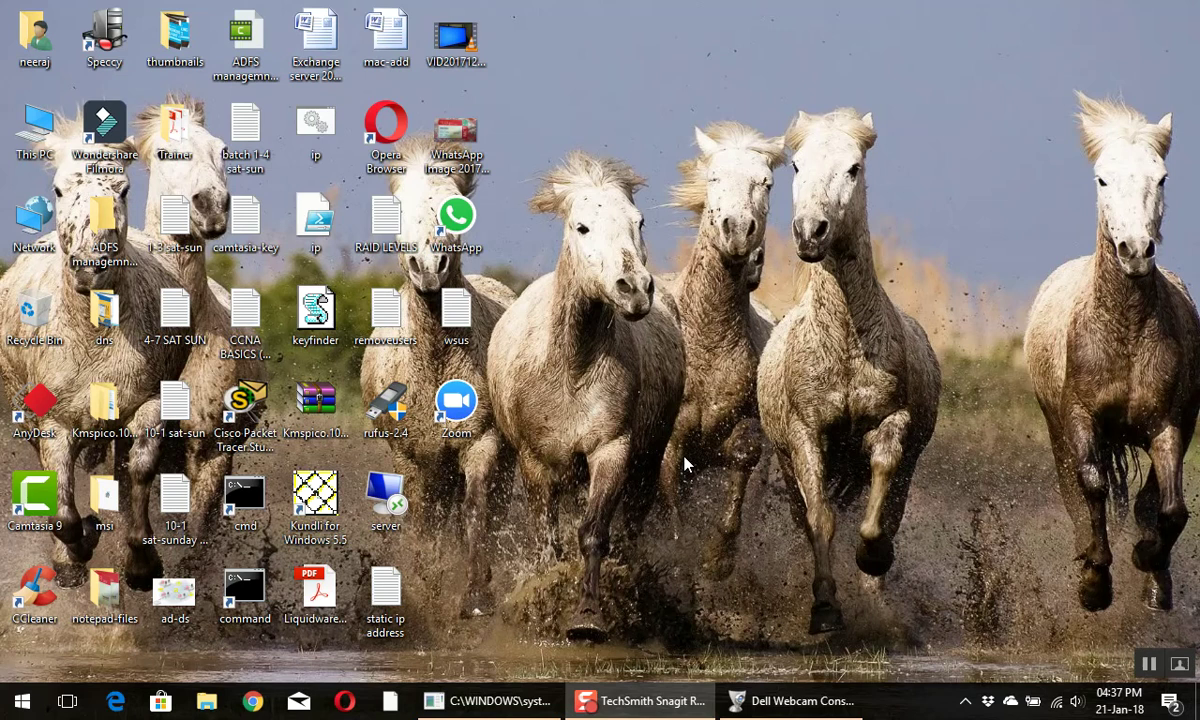
{"action": "key", "text": "super+r"}
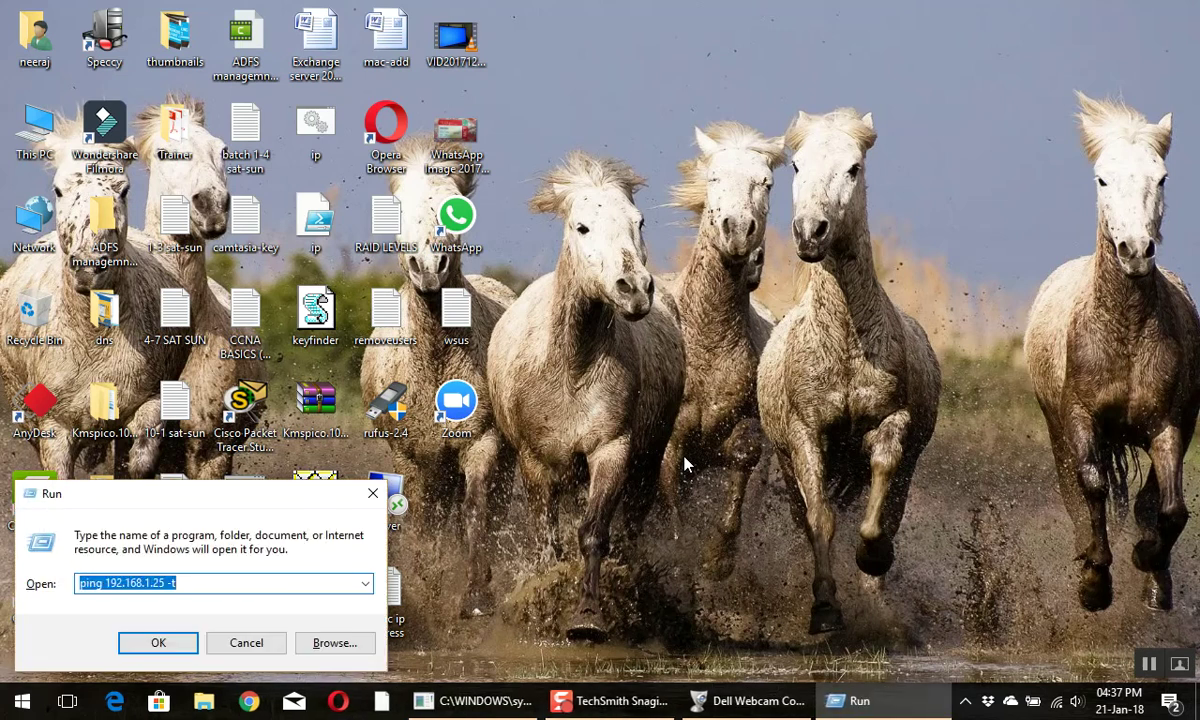
Run 'ping 192.168.1.25 -t' and wait until timeouts turn into replies
{"action": "key", "text": "Return"}
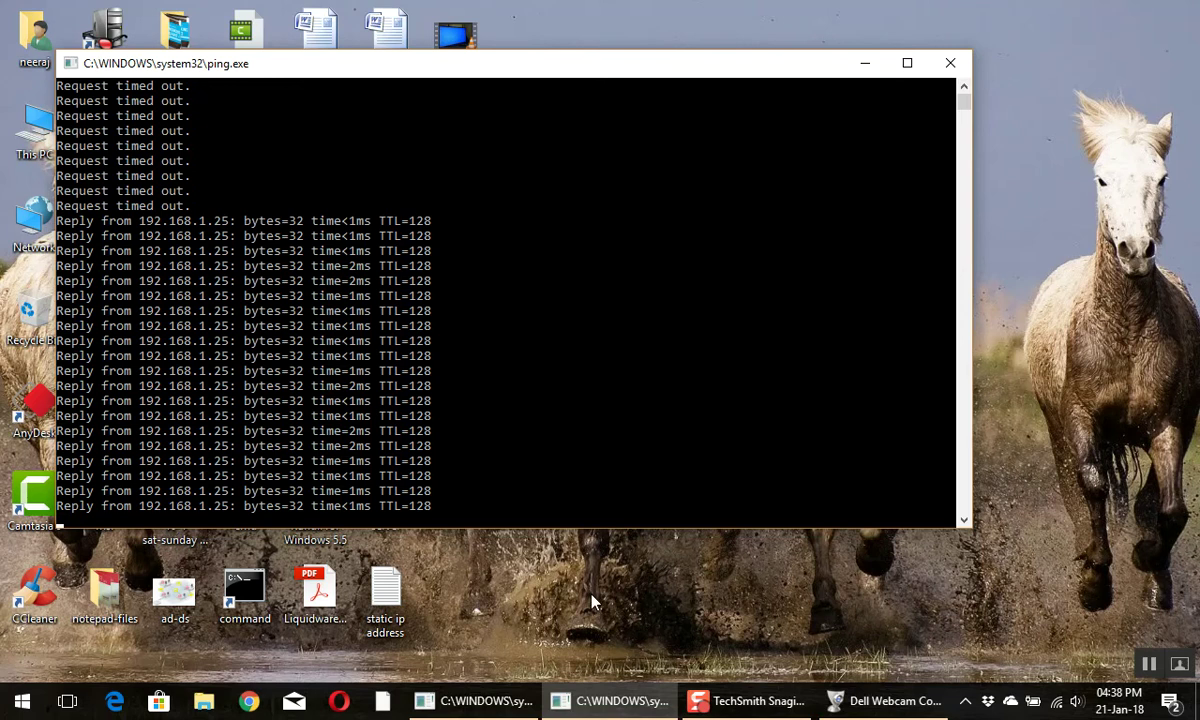
Pause the ping output and launch Remote Desktop Connection with MSTSC
{"action": "left_click", "coordinate": [697, 462]}
{"action": "key", "text": "super+d"}
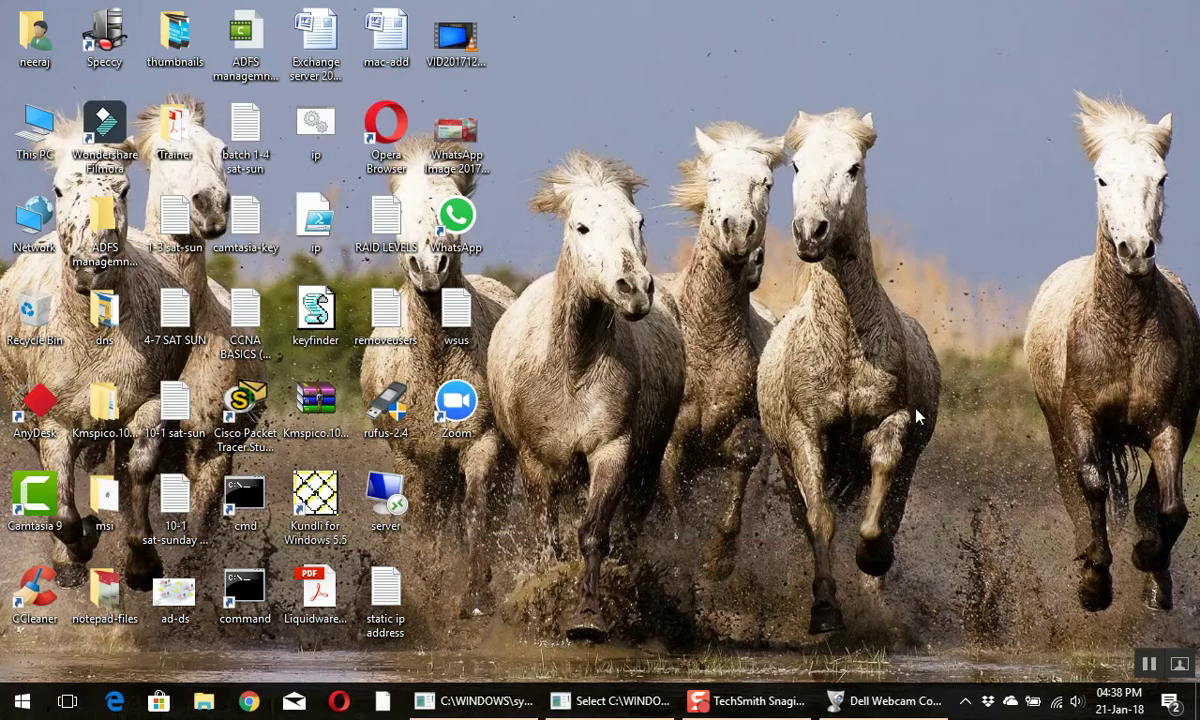
{"action": "key", "text": "super+r"}
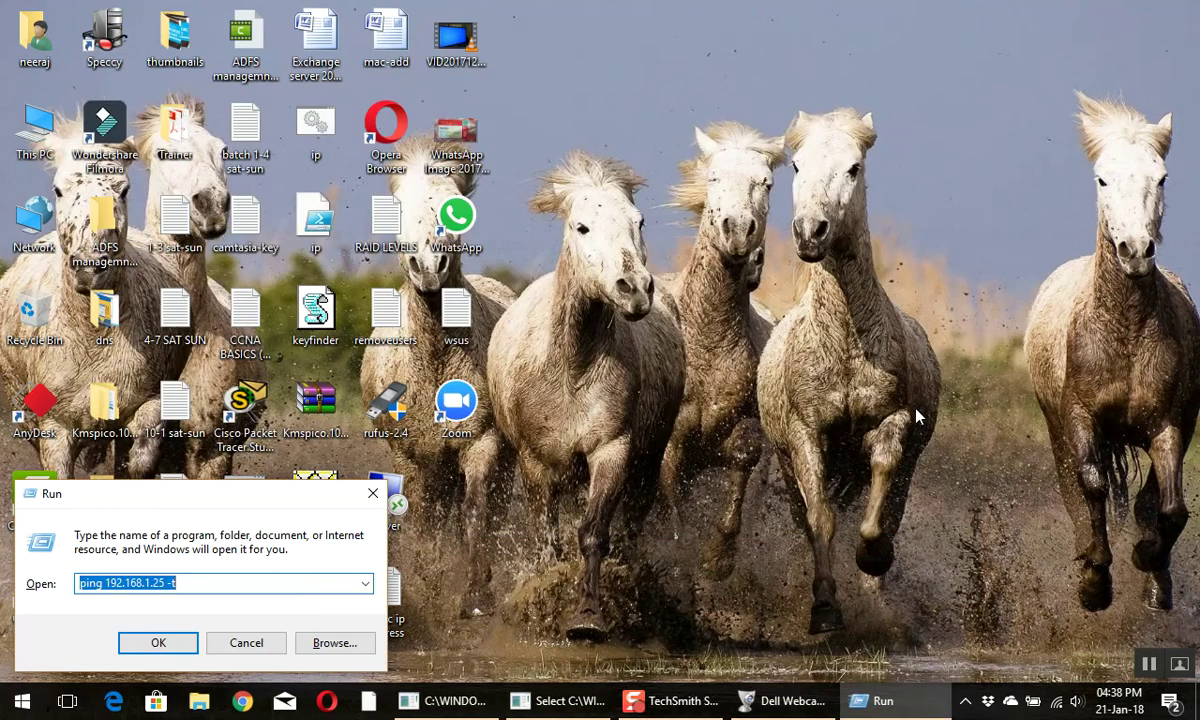
{"action": "type", "text": "MSTSC"}
{"action": "key", "text": "Return"}
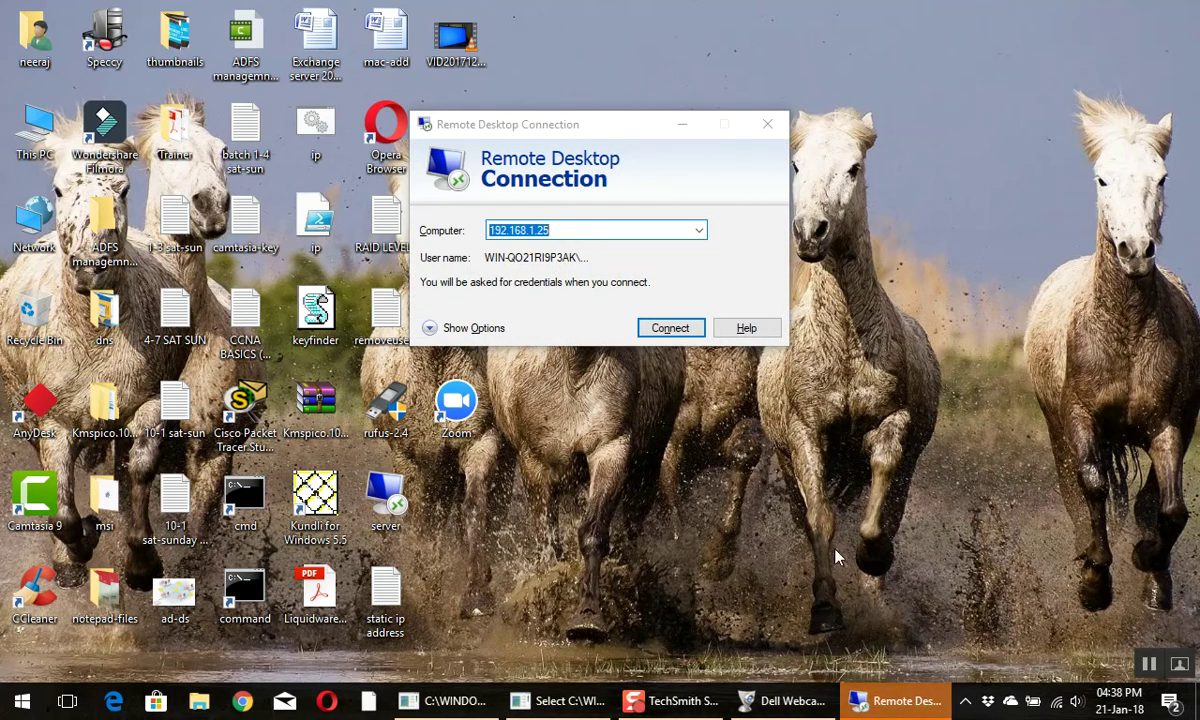
Connect to 192.168.1.25, retry after the error, and return to the ping console
{"action": "left_click", "coordinate": [670, 328]}
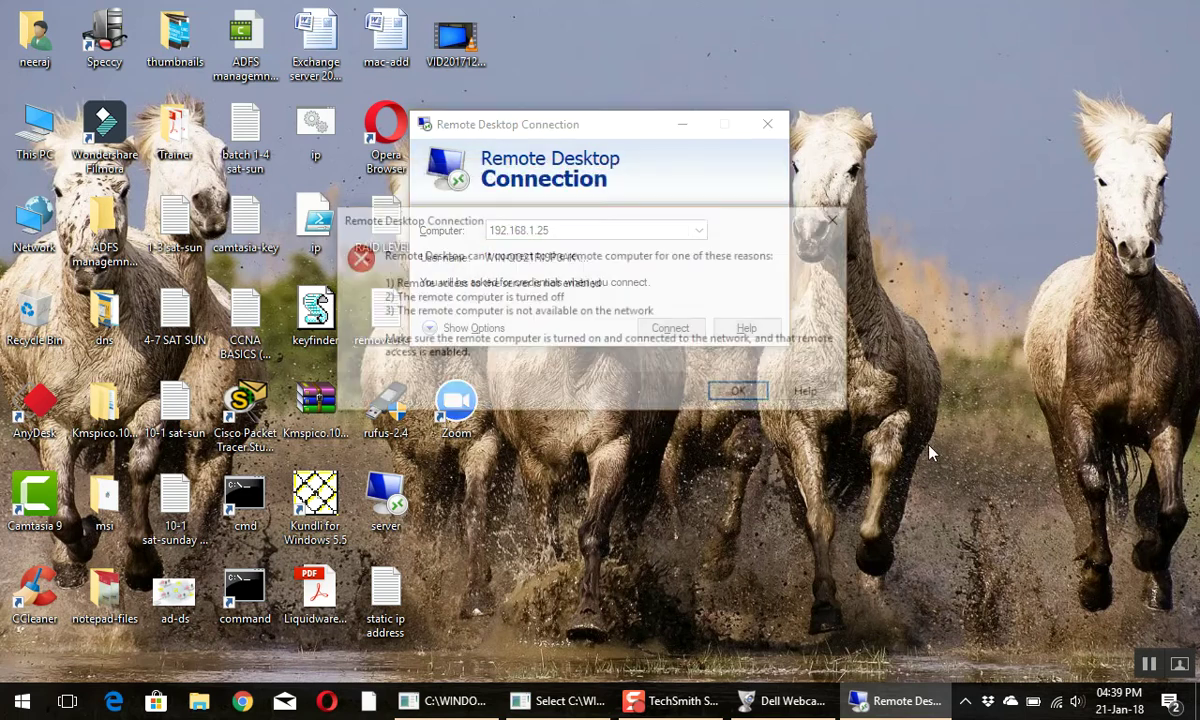
{"action": "left_click", "coordinate": [740, 400]}
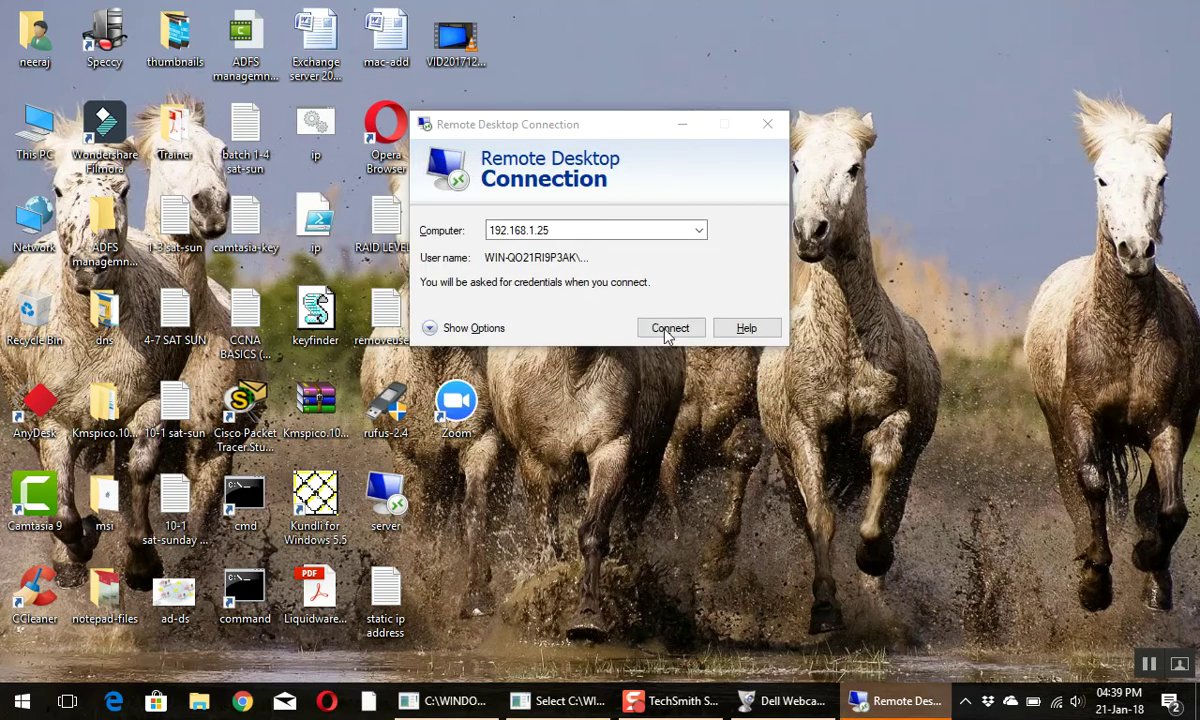
{"action": "key", "text": "Return"}
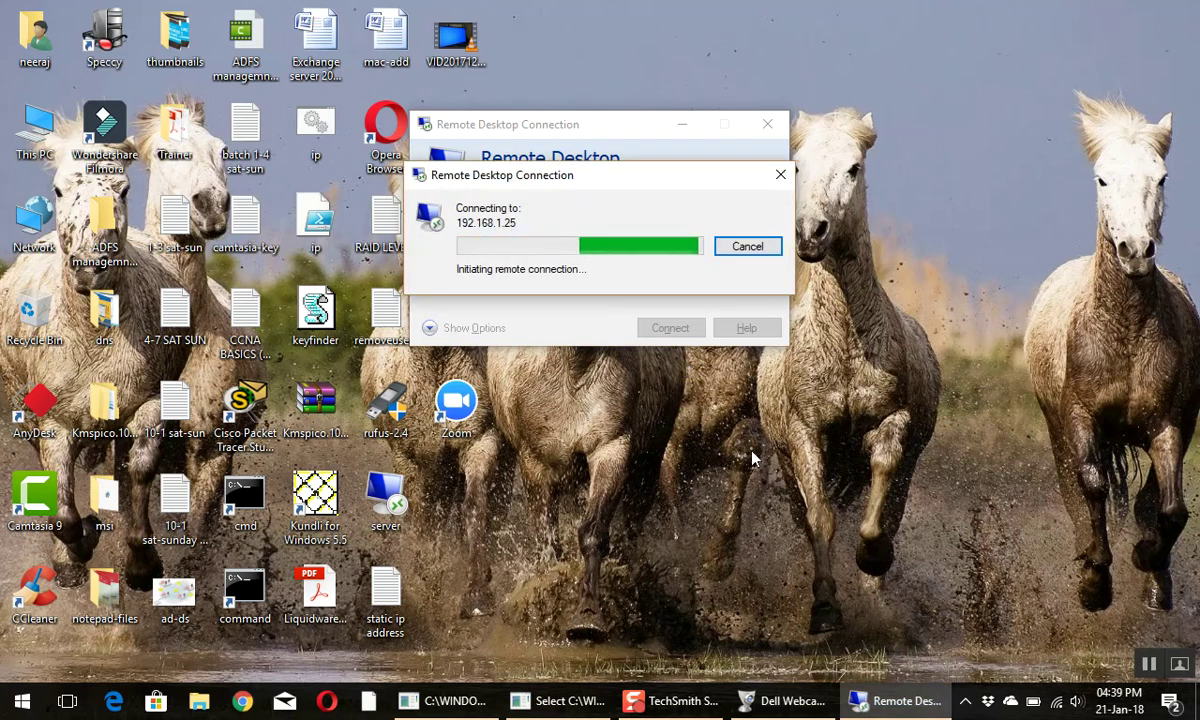
{"action": "key", "text": "super+r"}
{"action": "key", "text": "Escape"}
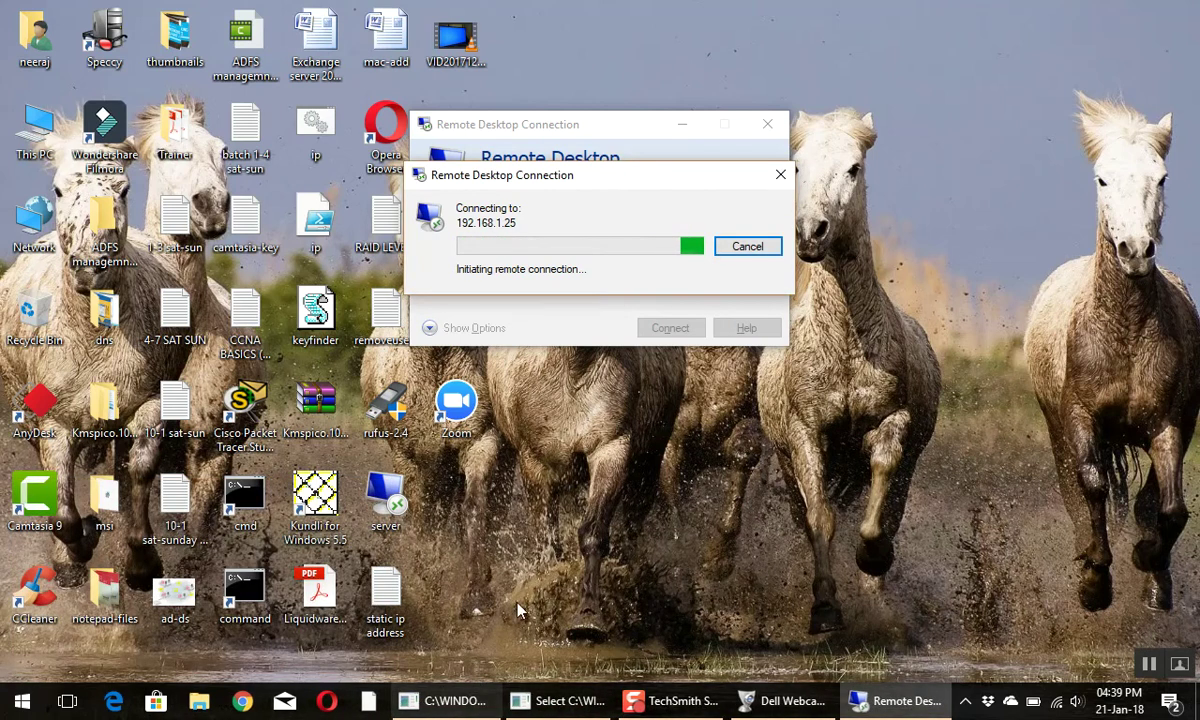
{"action": "left_click", "coordinate": [478, 703]}
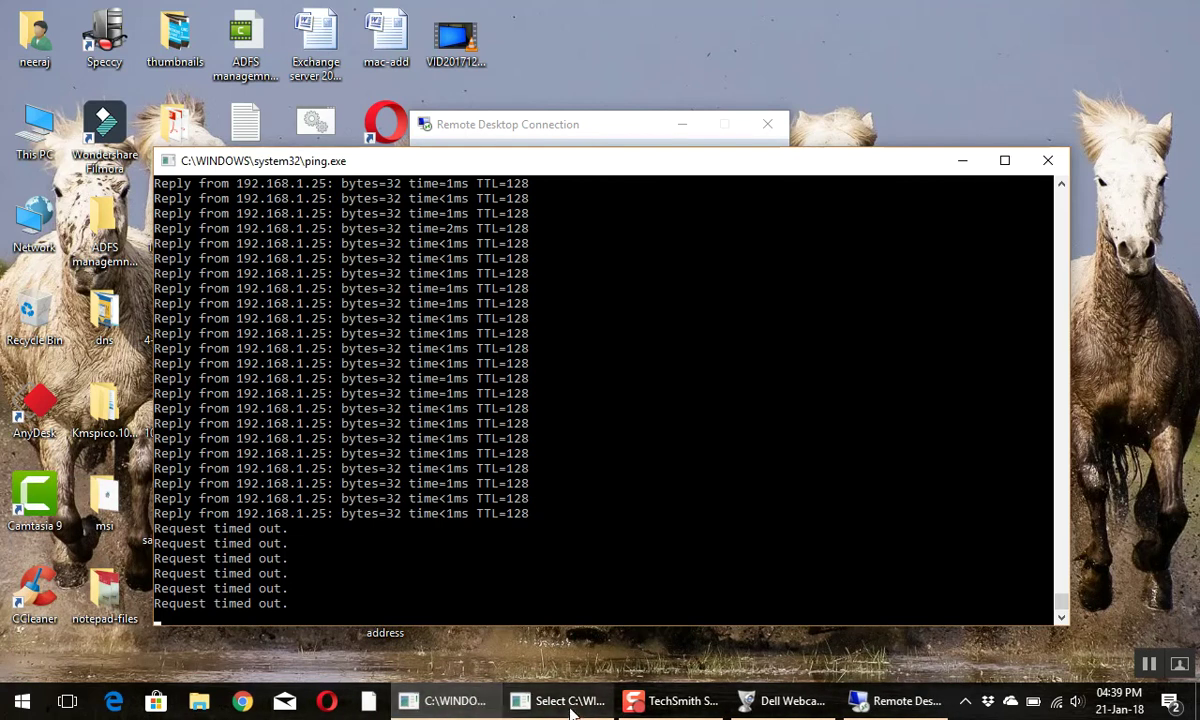
Close the older ping console and dismiss the Remote Desktop error
{"action": "left_click", "coordinate": [570, 706]}
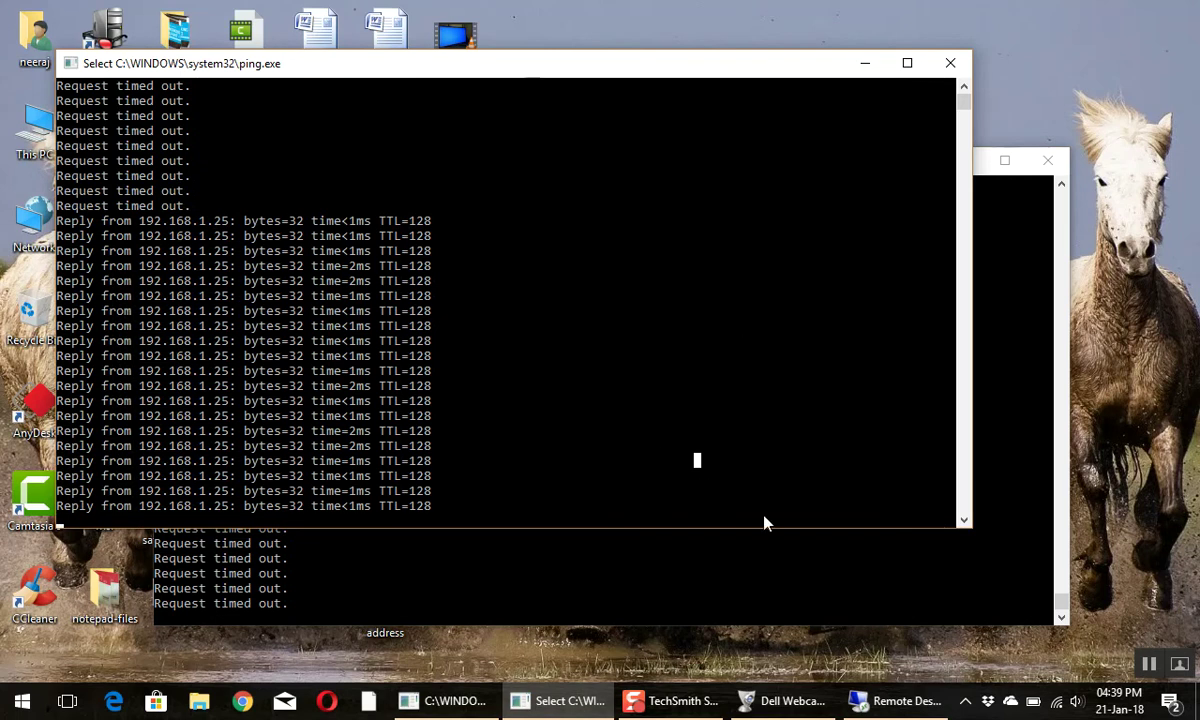
{"action": "left_click", "coordinate": [1025, 228]}
{"action": "left_click", "coordinate": [1047, 160]}
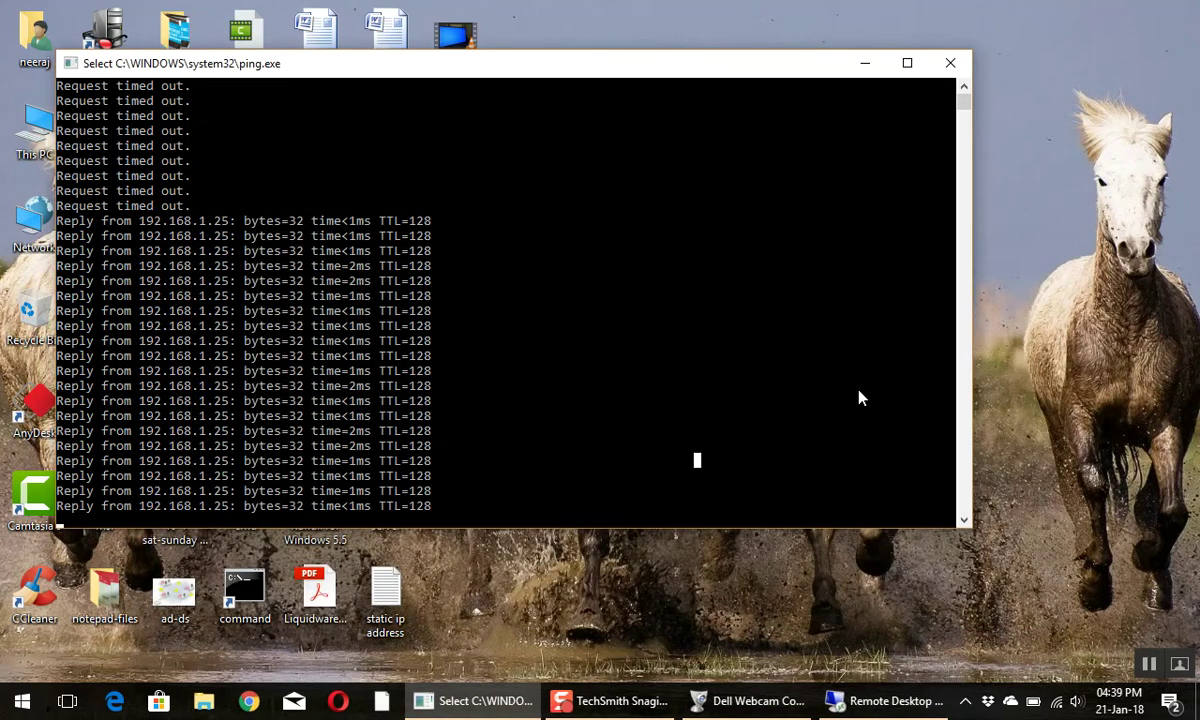
{"action": "left_click", "coordinate": [964, 519]}
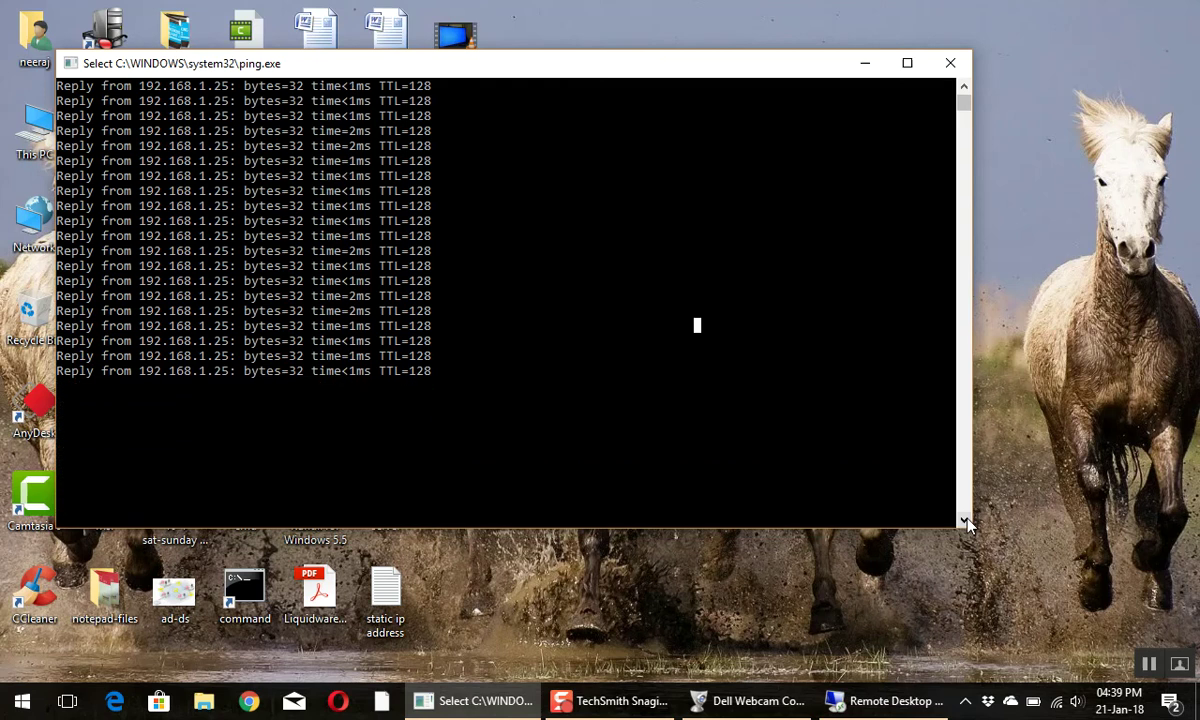
{"action": "left_click", "coordinate": [965, 519]}
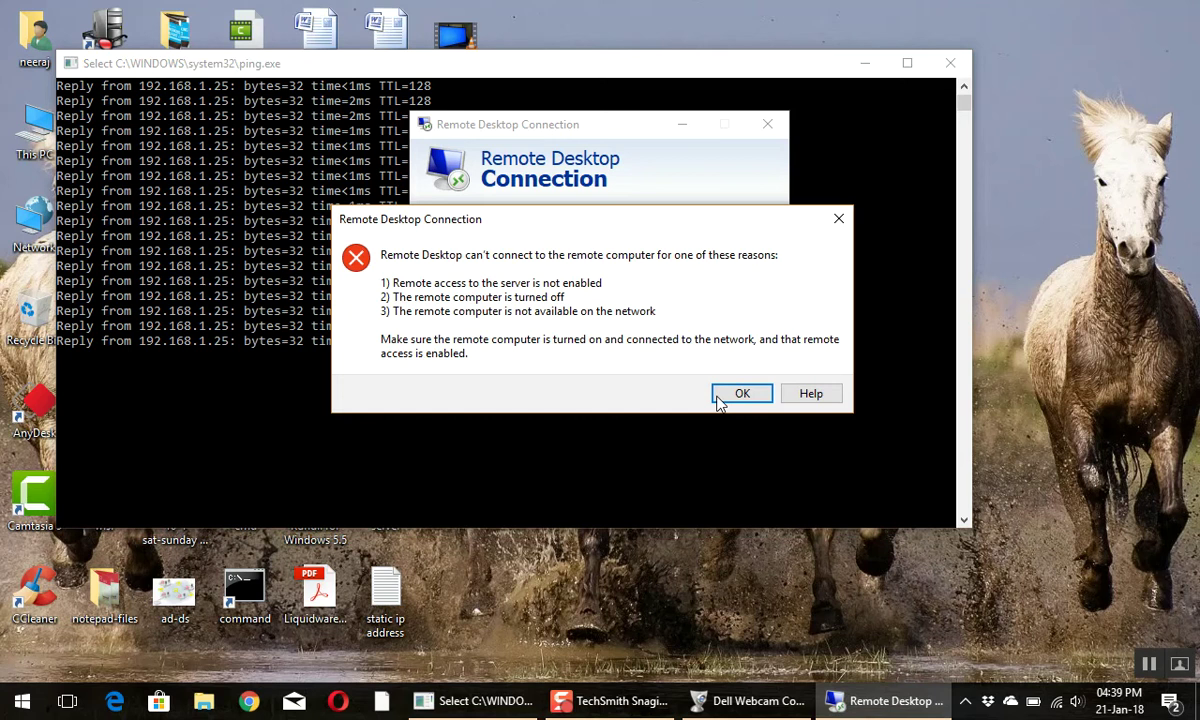
{"action": "left_click", "coordinate": [720, 396]}
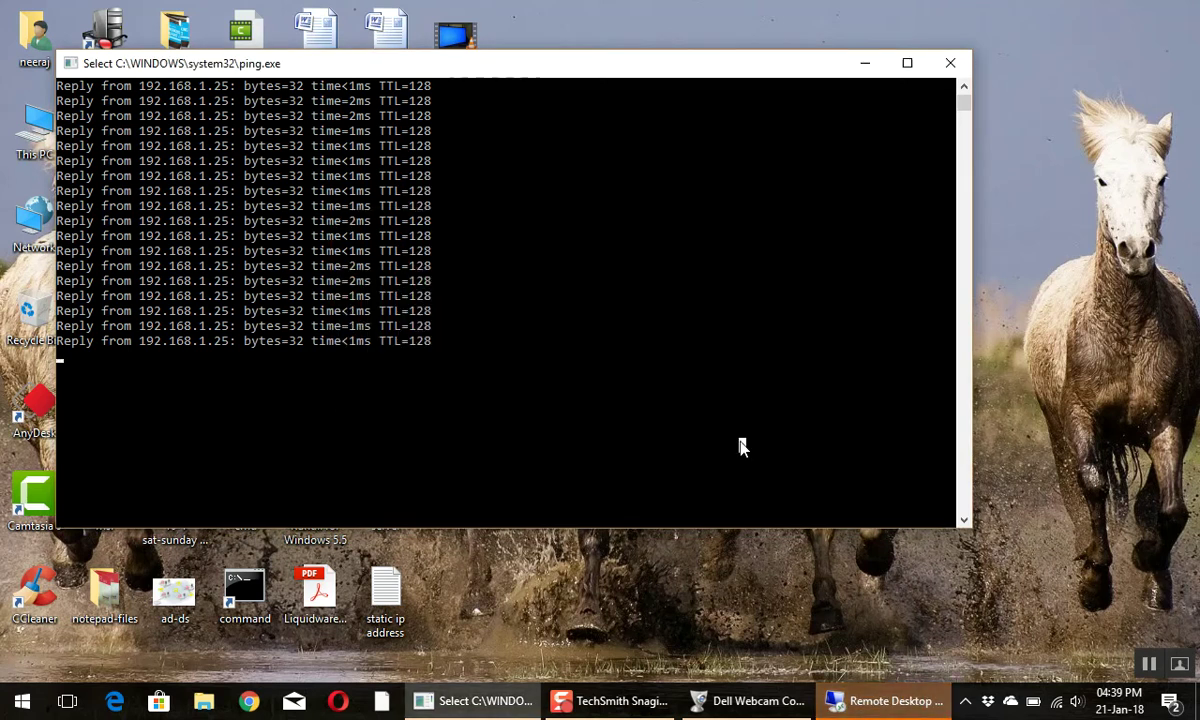
Start a new continuous ping to 192.168.1.25, closing the earlier console and Remote Desktop window
{"action": "key", "text": "super+r"}
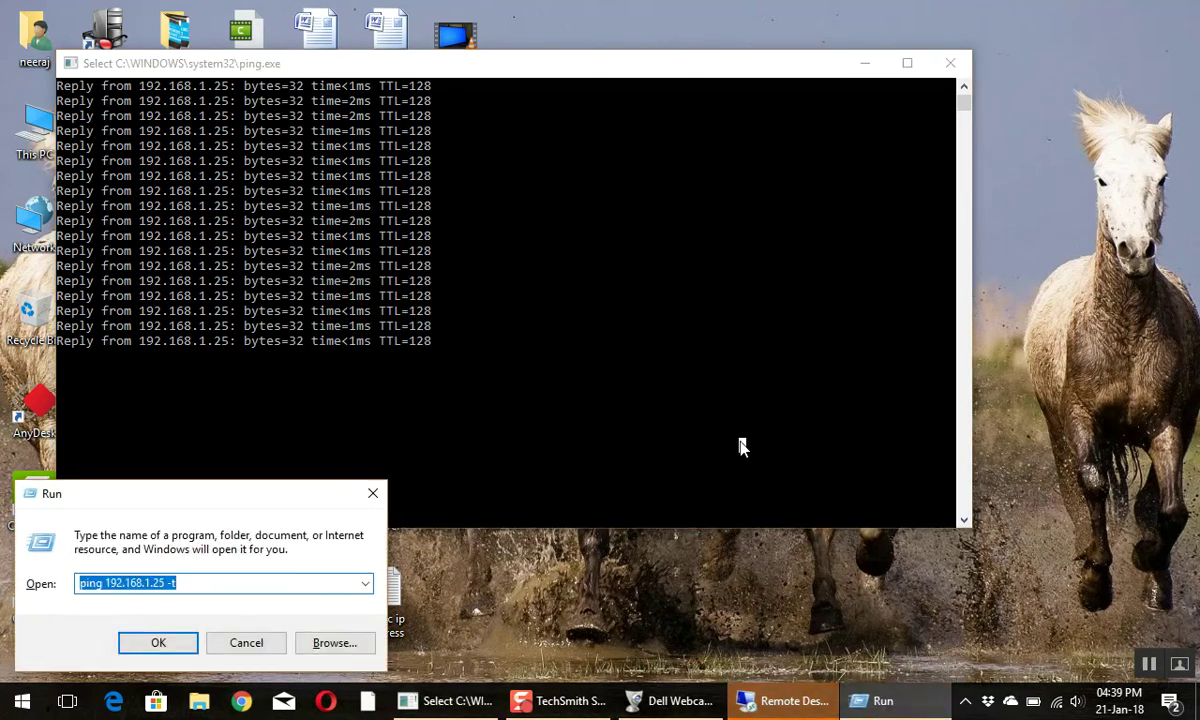
{"action": "key", "text": "Return"}
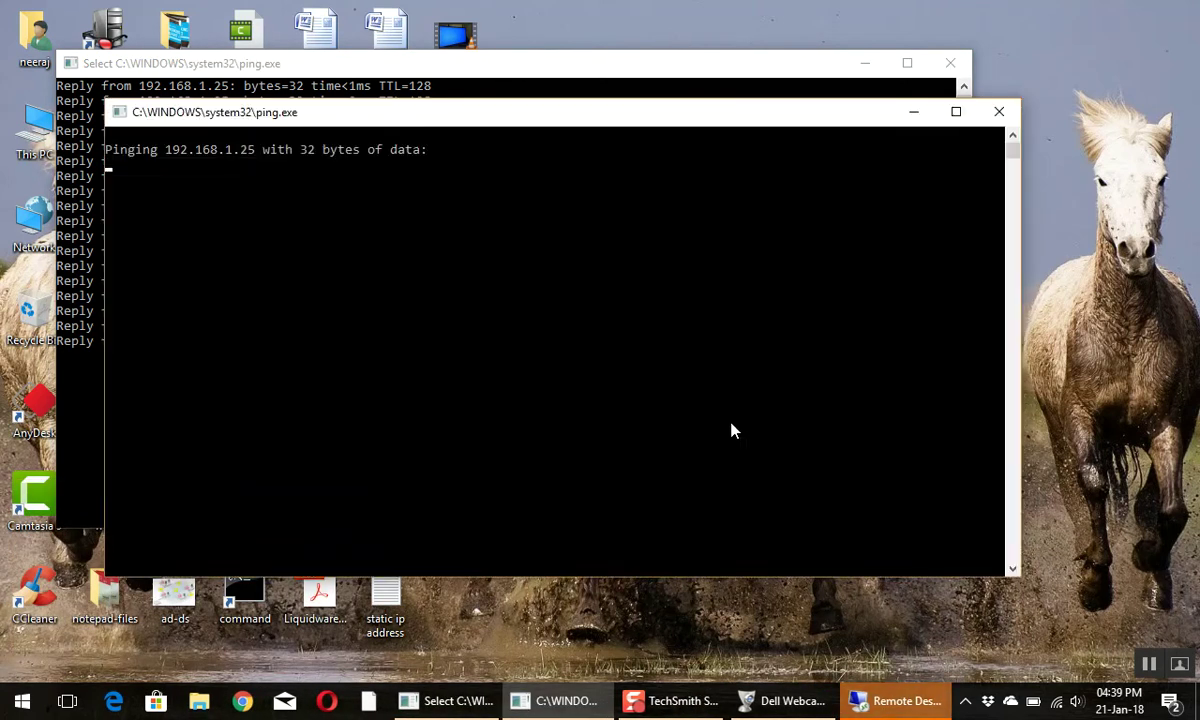
{"action": "left_click", "coordinate": [900, 85]}
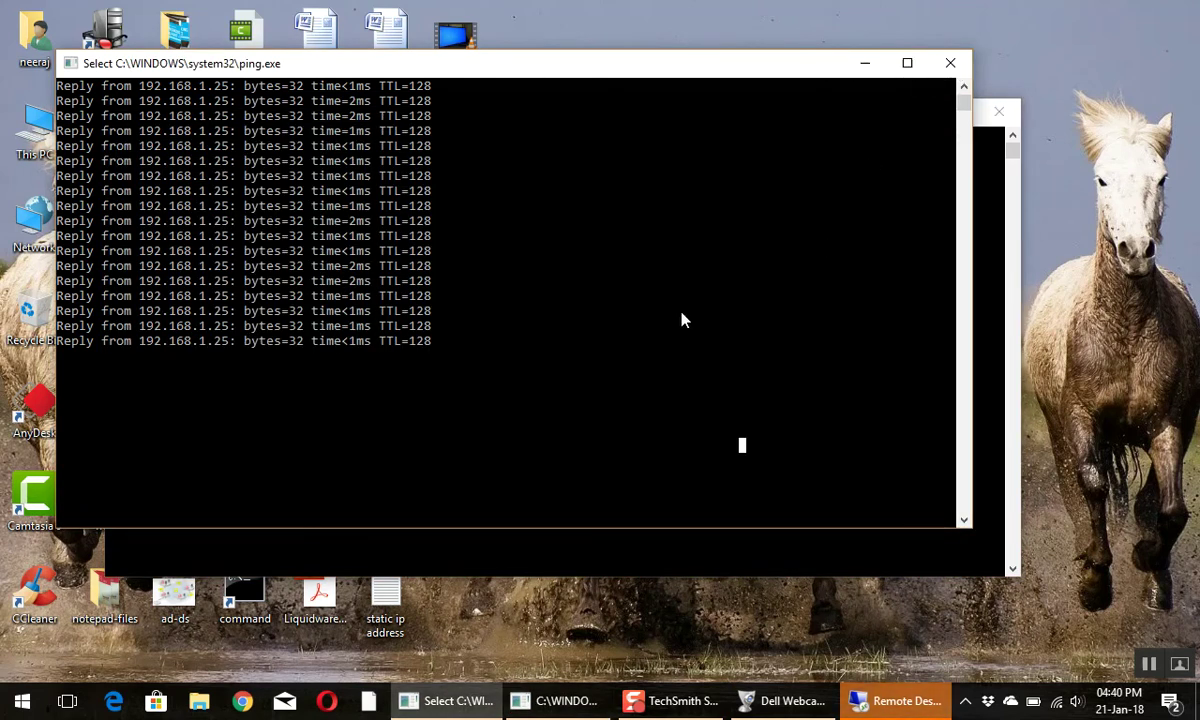
{"action": "key", "text": "alt+Tab"}
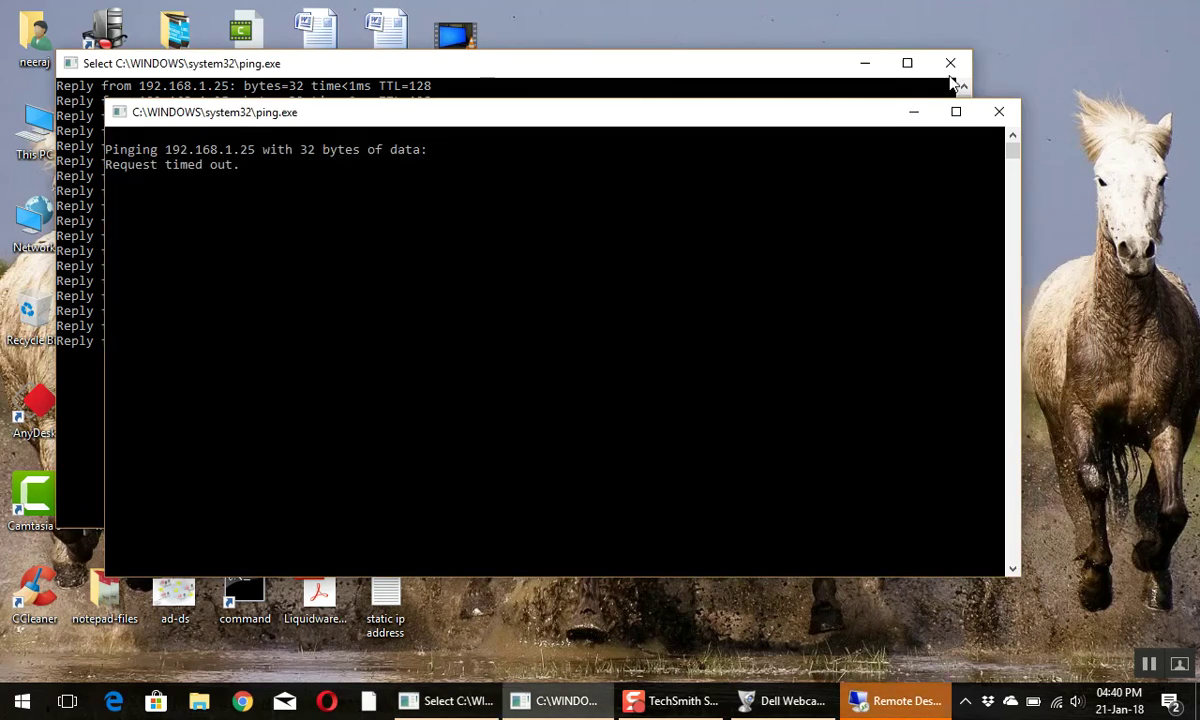
{"action": "left_click", "coordinate": [950, 64]}
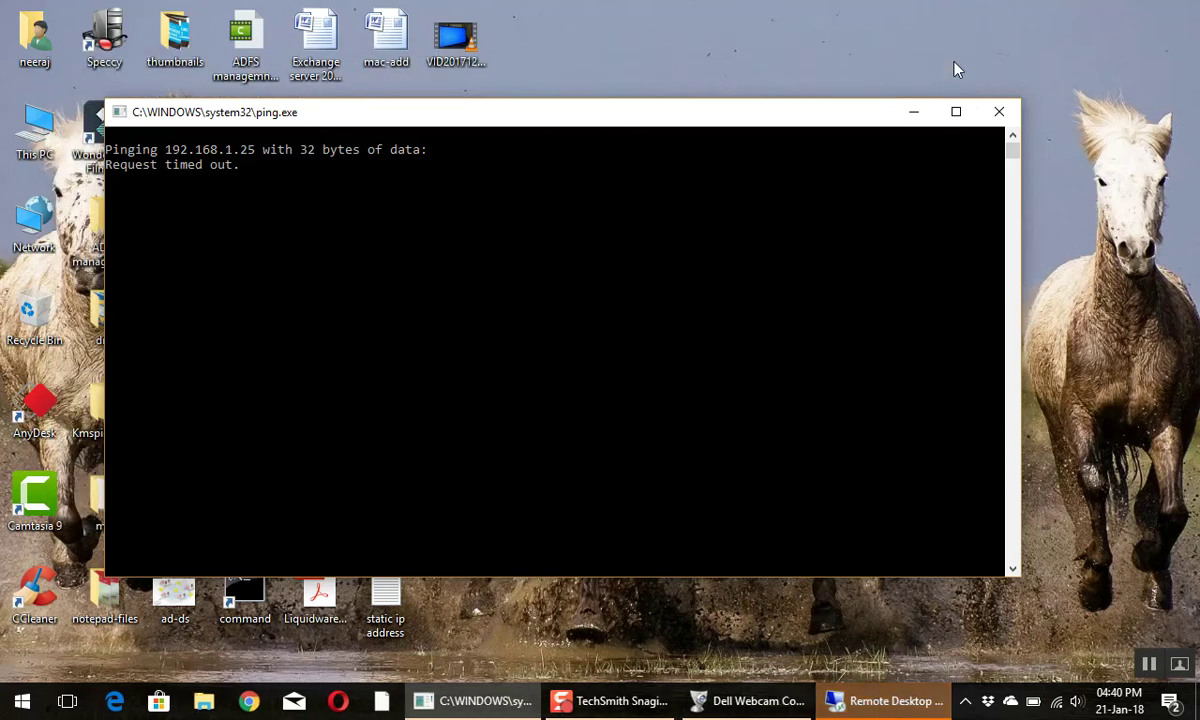
{"action": "left_click", "coordinate": [624, 326]}
{"action": "left_click", "coordinate": [840, 708]}
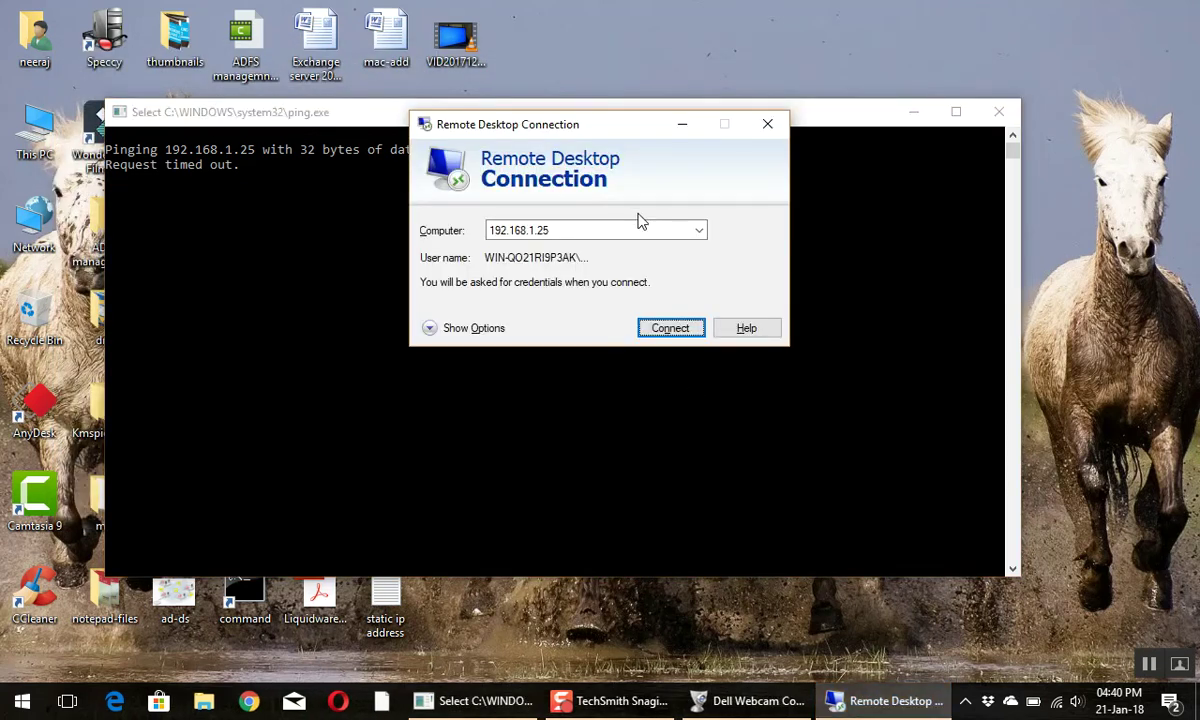
{"action": "left_click", "coordinate": [767, 124]}
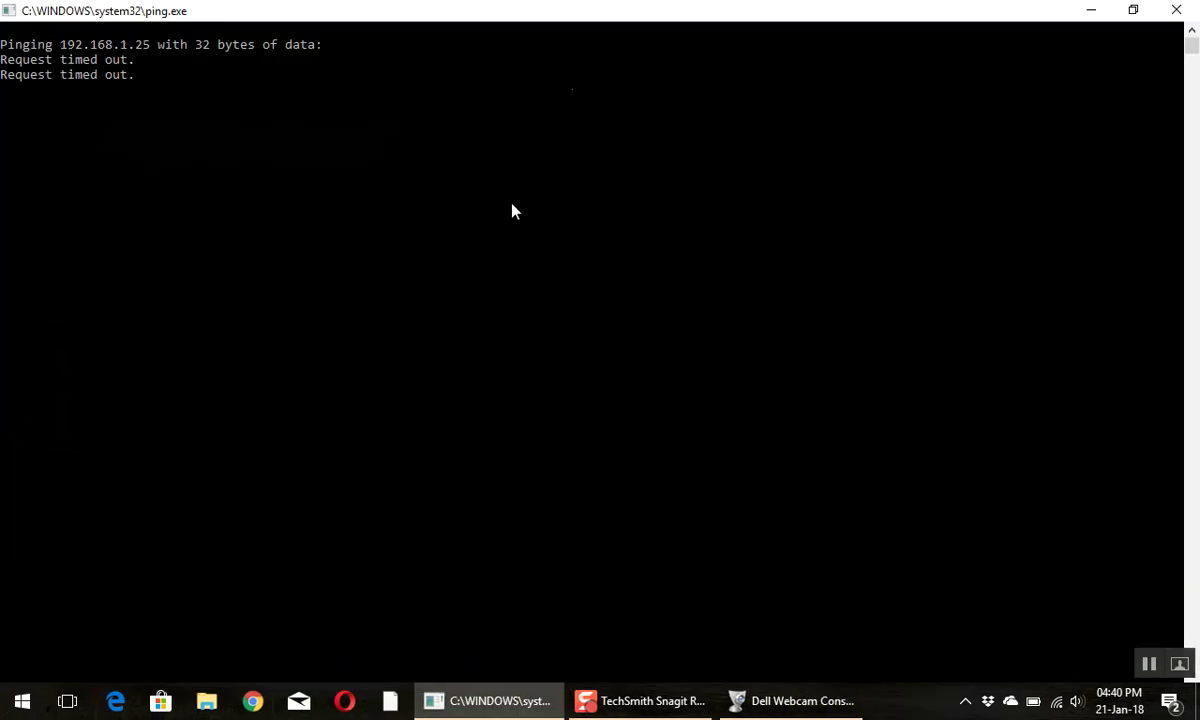
Relaunch 'ping 192.168.1.25 -t', close duplicate consoles, and minimize the replying one
{"action": "left_click", "coordinate": [1133, 10]}
{"action": "left_click", "coordinate": [684, 341]}
{"action": "left_click", "coordinate": [467, 346]}
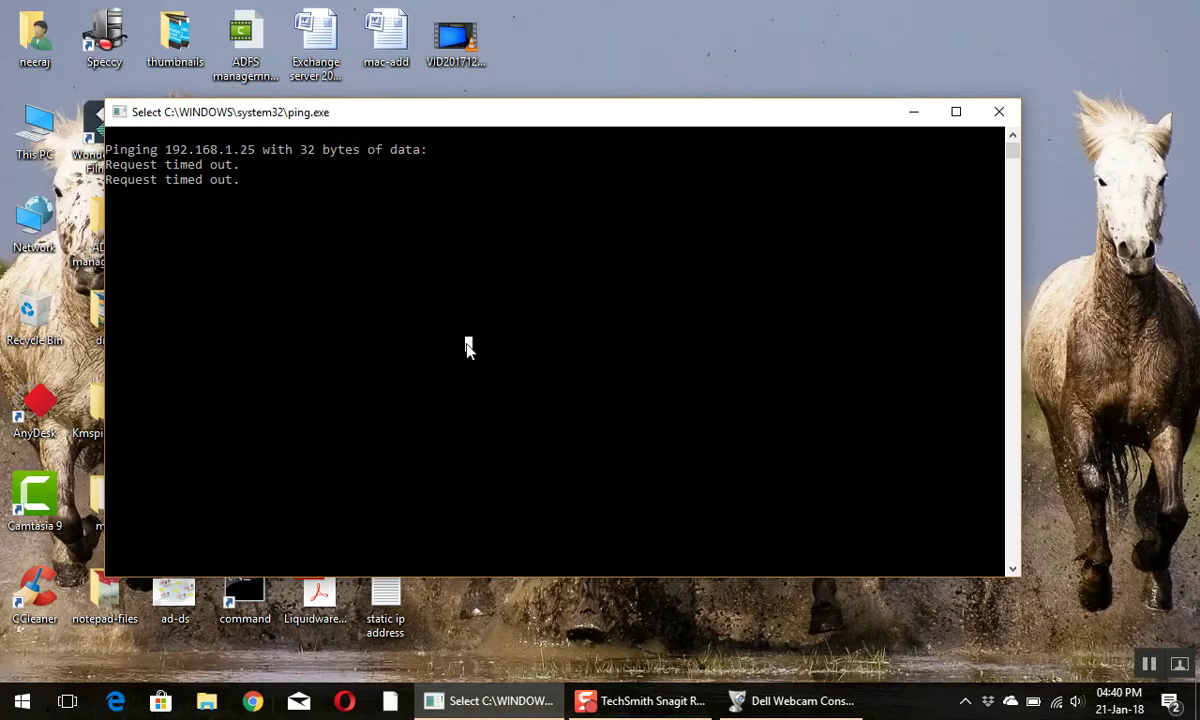
{"action": "key", "text": "super+r"}
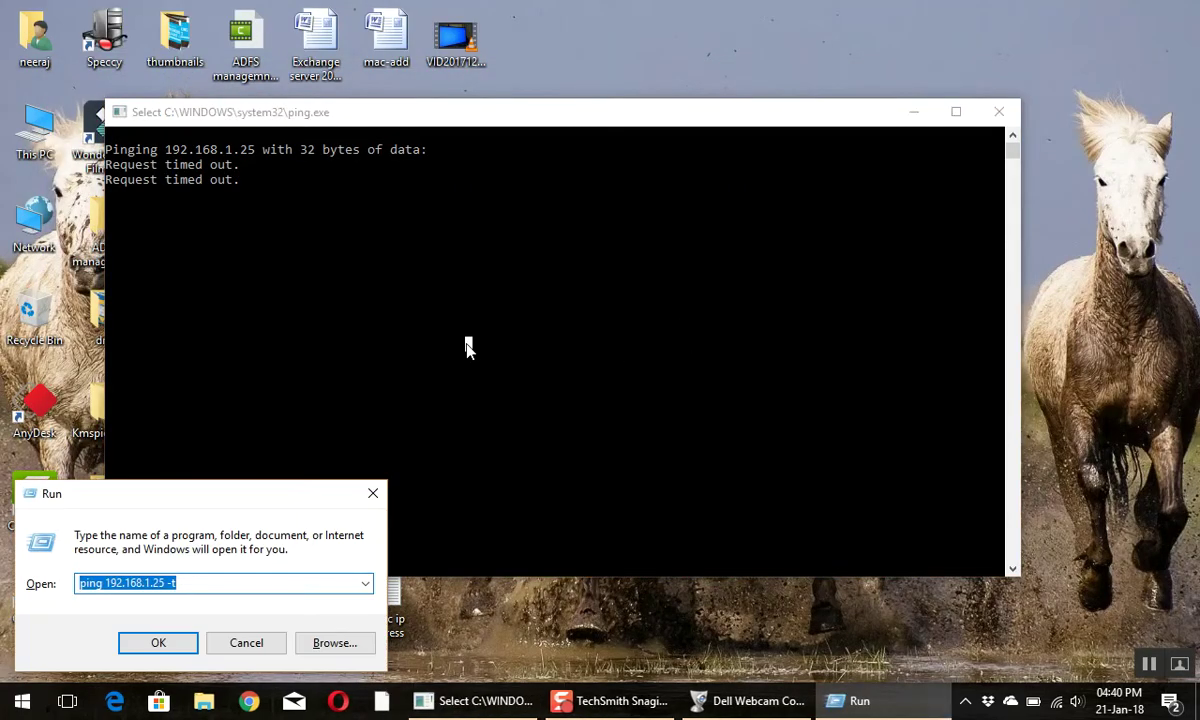
{"action": "key", "text": "Return"}
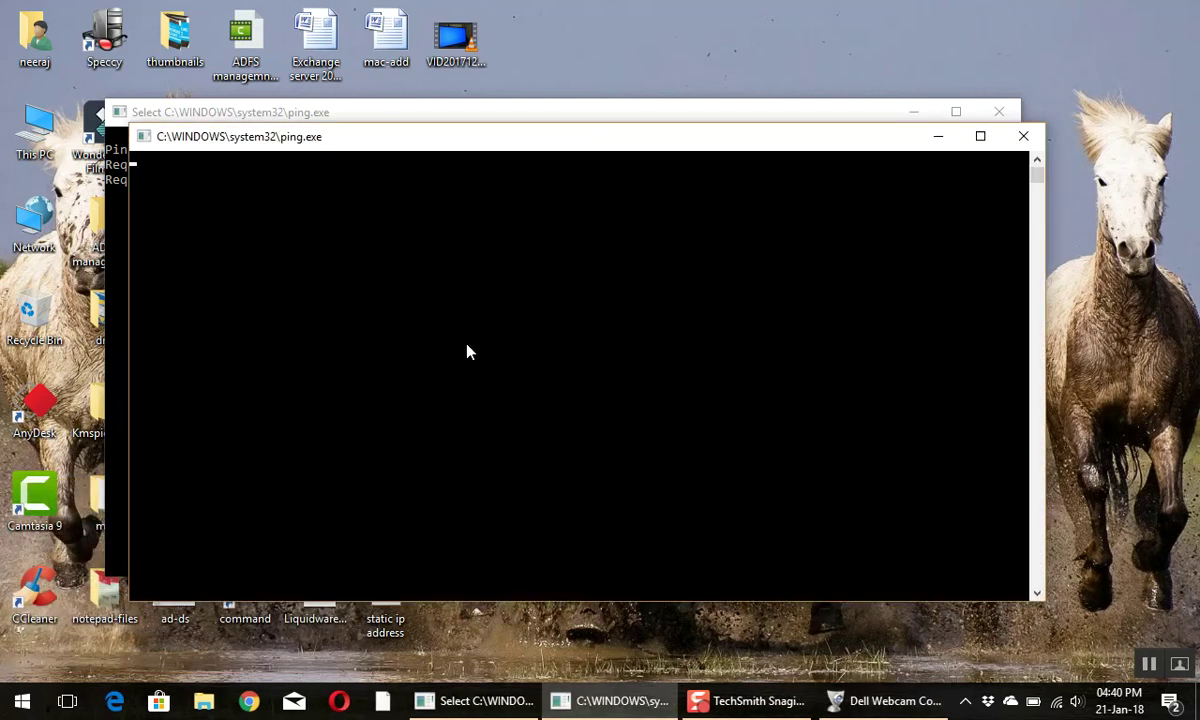
{"action": "left_click", "coordinate": [1015, 138]}
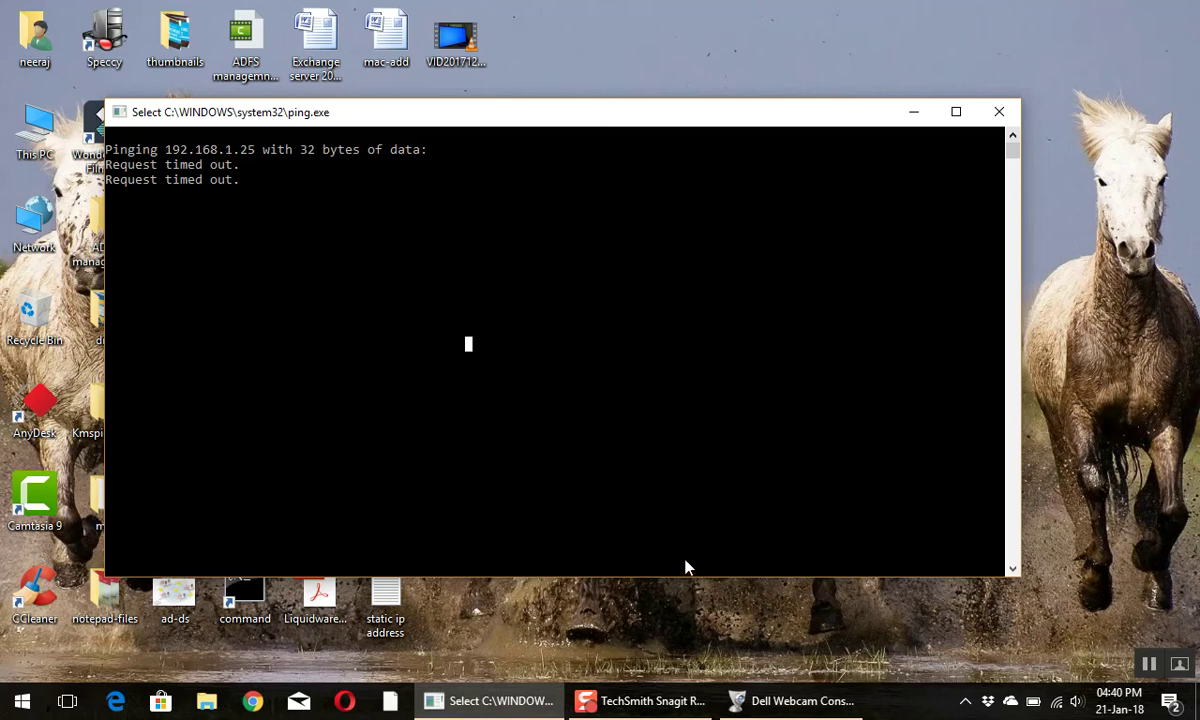
{"action": "key", "text": "alt+F4"}
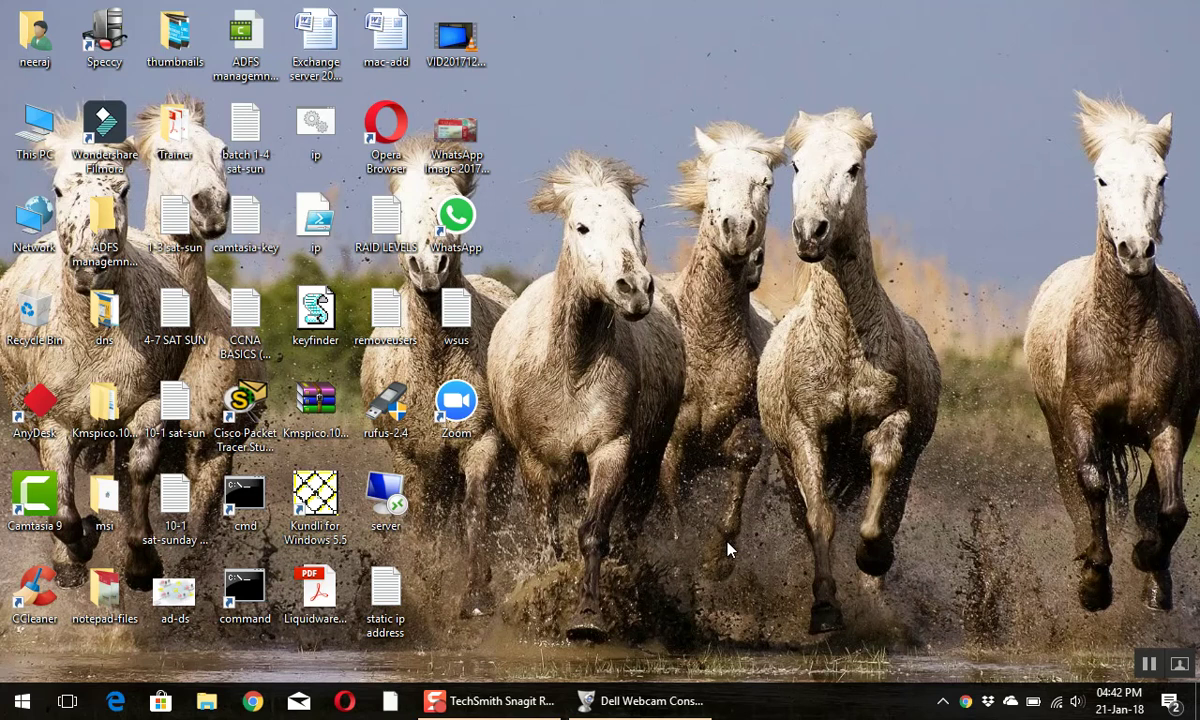
{"action": "key", "text": "super+r"}
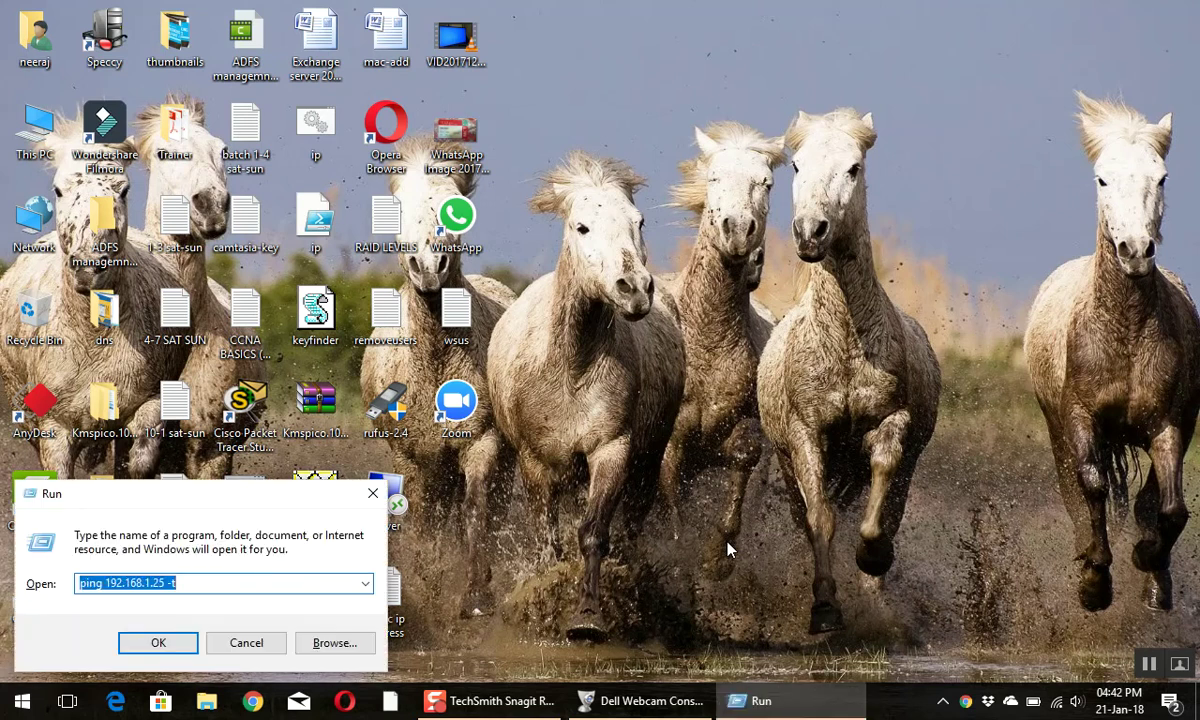
{"action": "key", "text": "Escape"}
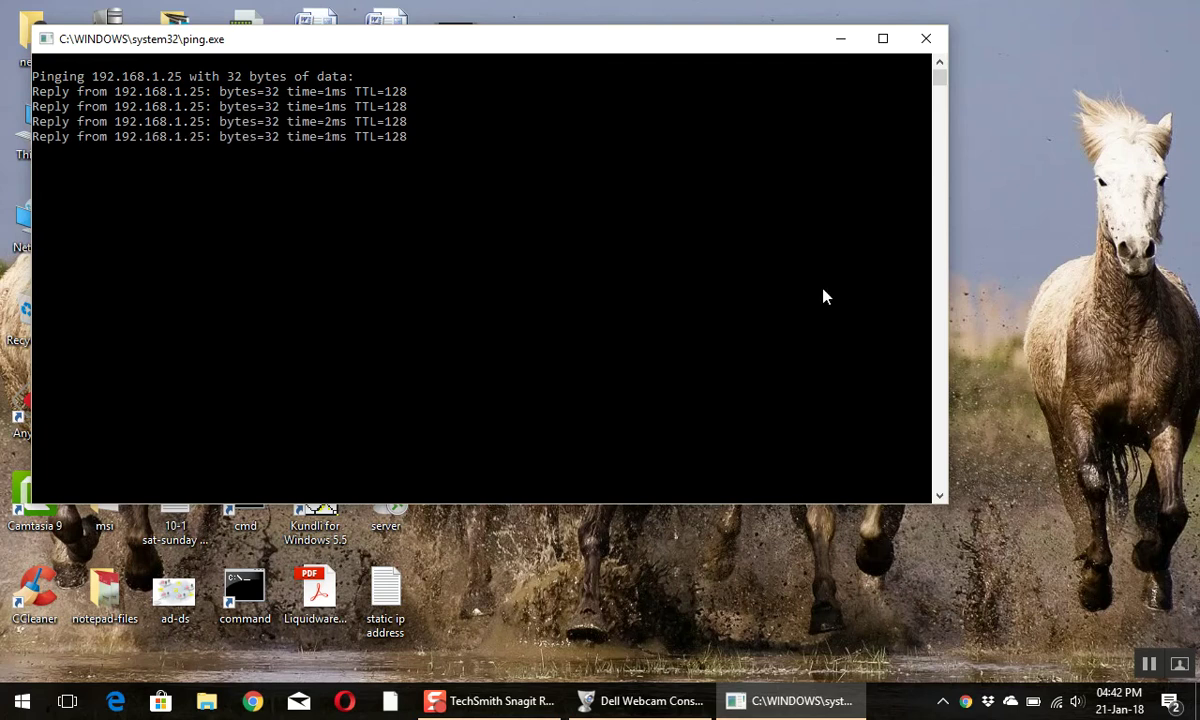
{"action": "left_click", "coordinate": [841, 38]}
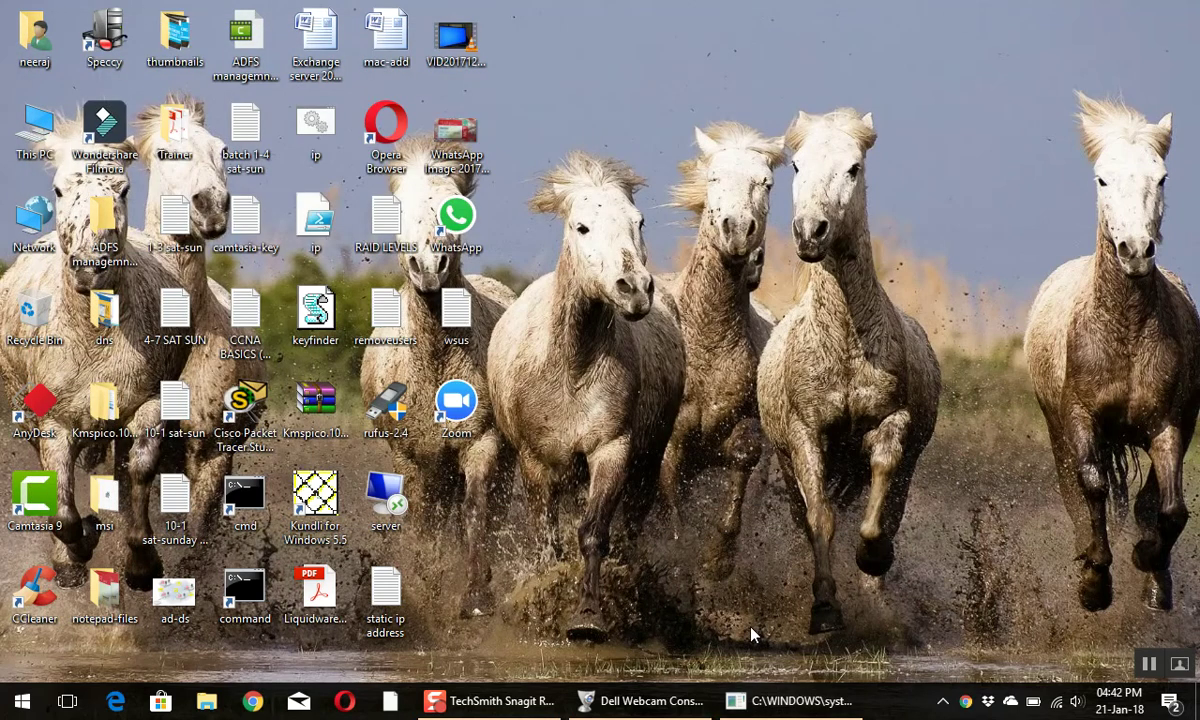
Launch mstsc, connect to 192.168.1.25, and sign in with the Administrator password
{"action": "key", "text": "super+r"}
{"action": "type", "text": "msts"}
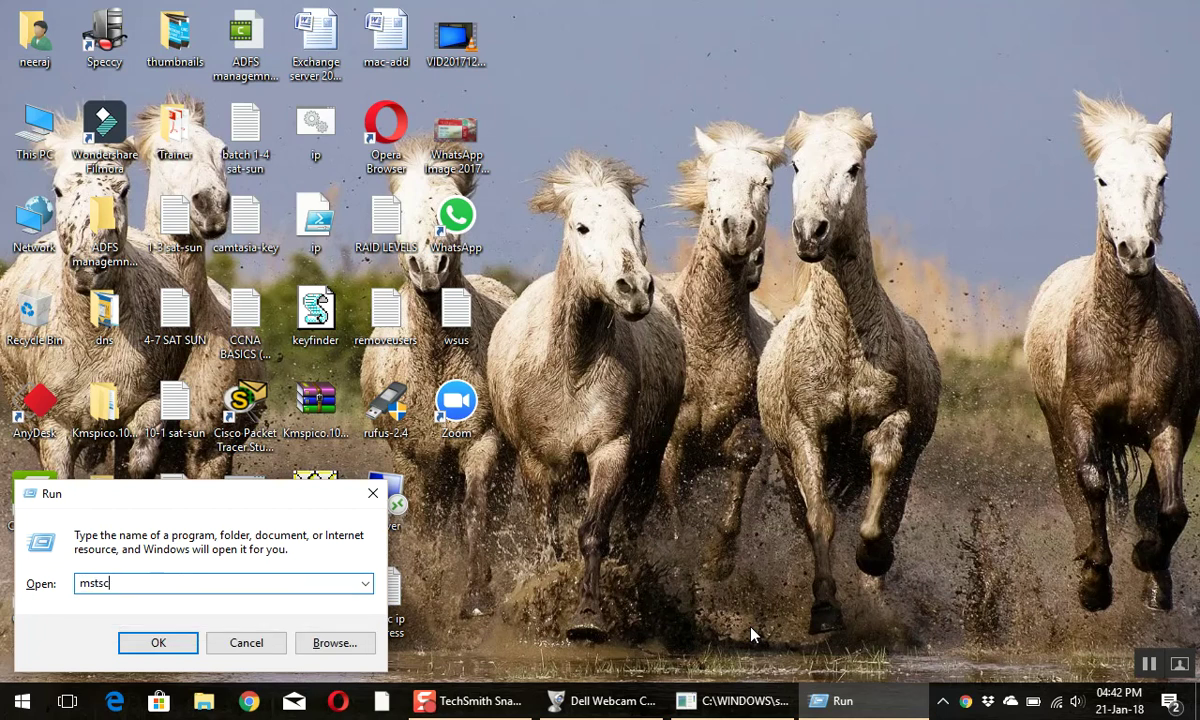
{"action": "type", "text": "c"}
{"action": "key", "text": "Return"}
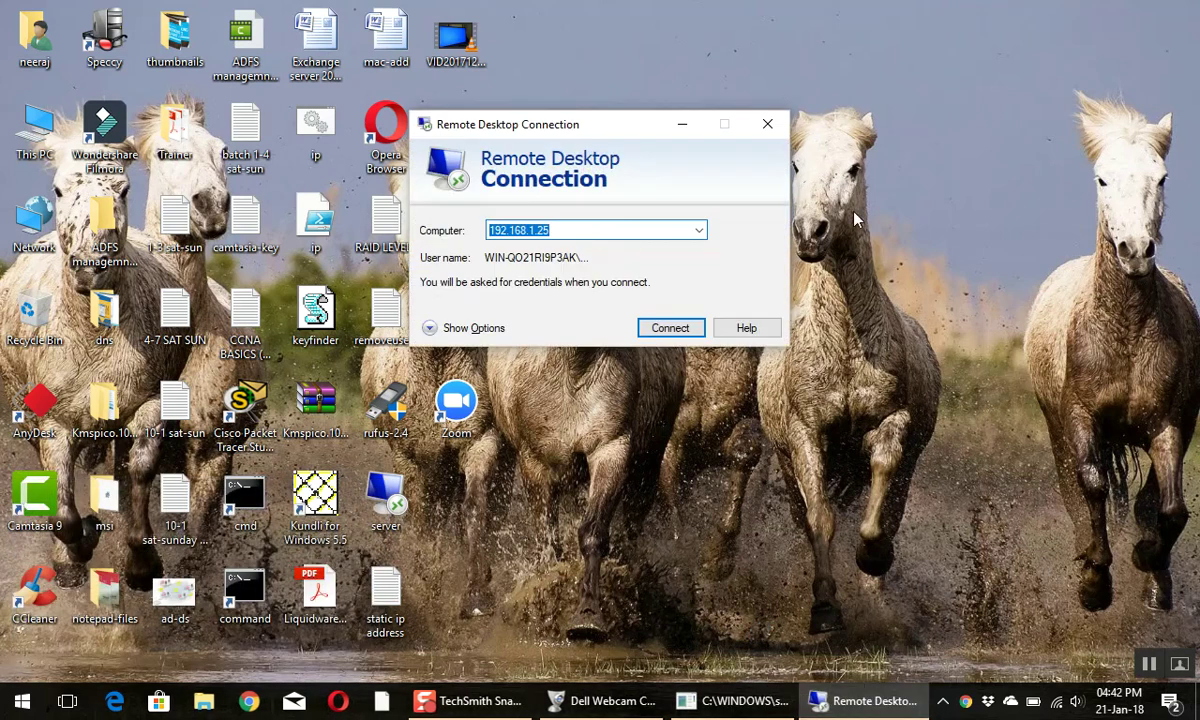
{"action": "left_click", "coordinate": [670, 326]}
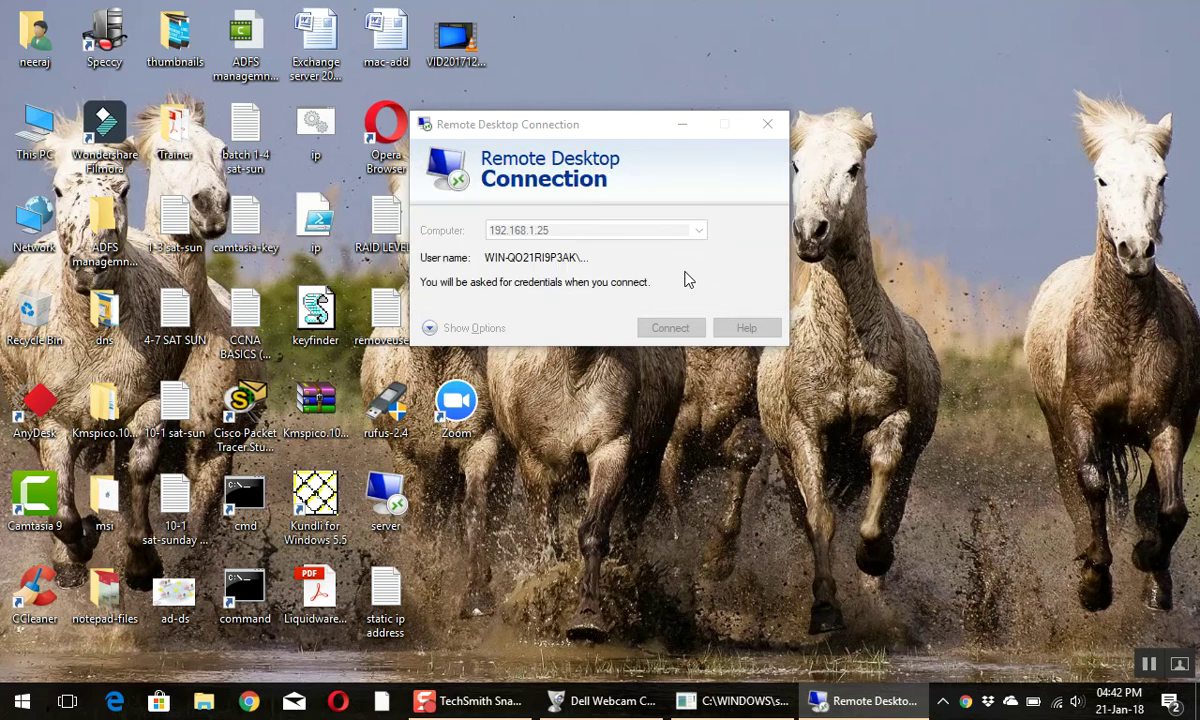
{"action": "type", "text": "*********"}
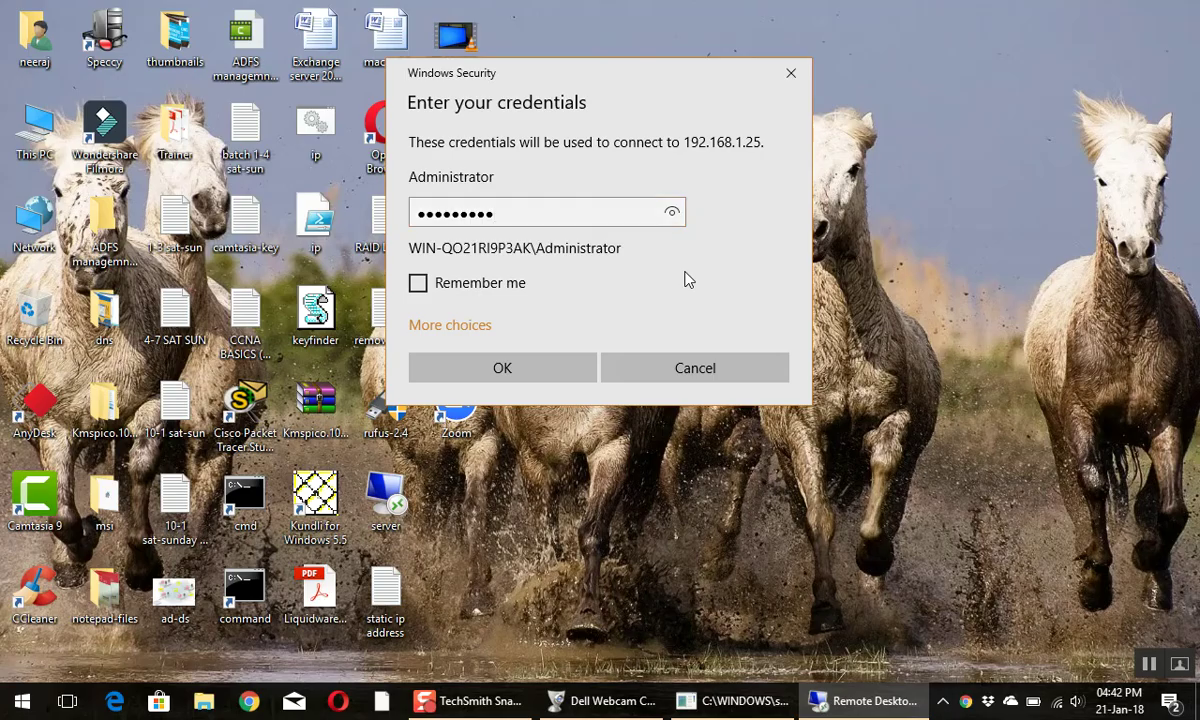
{"action": "key", "text": "Return"}
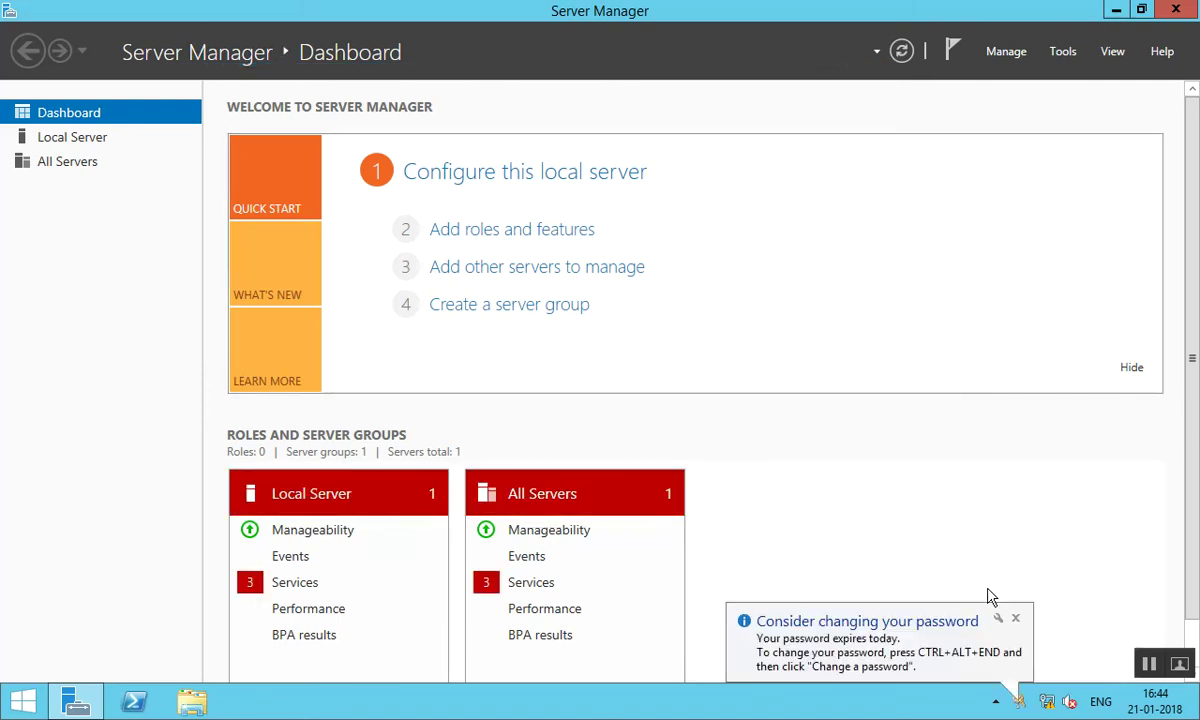
Dismiss the password-expiry notice, close the finished Add Roles and Features Wizard, and open Tools
{"action": "left_click", "coordinate": [1015, 622]}
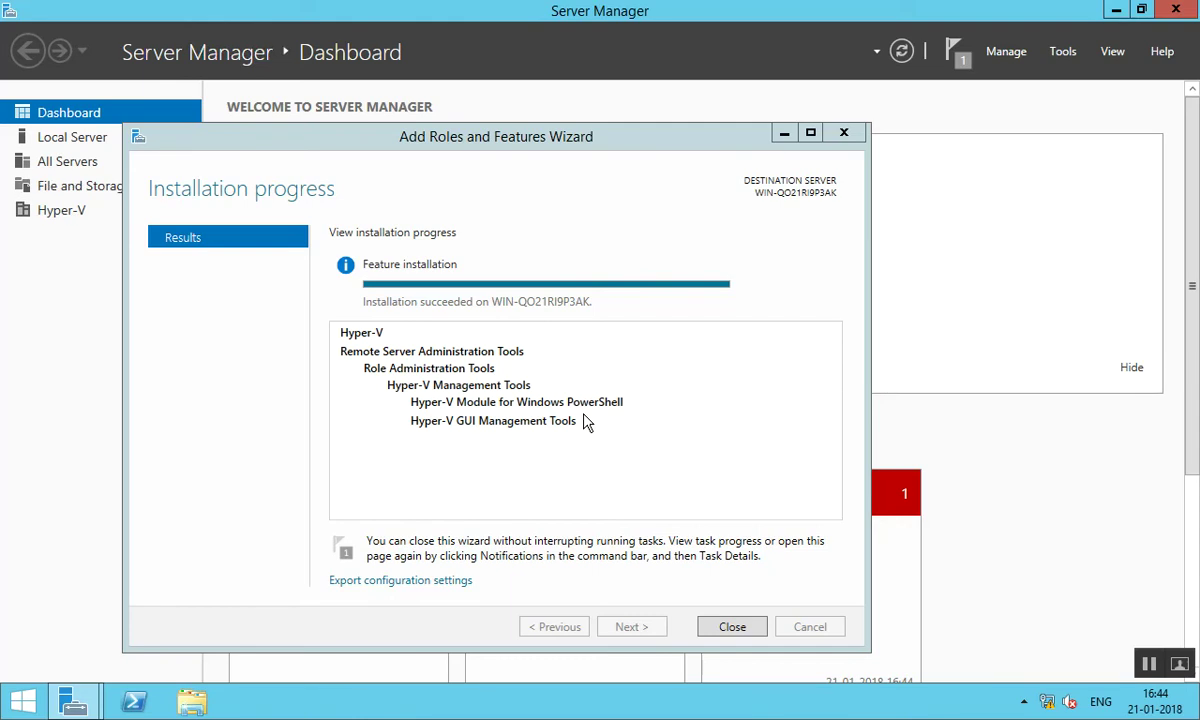
{"action": "left_click", "coordinate": [726, 626]}
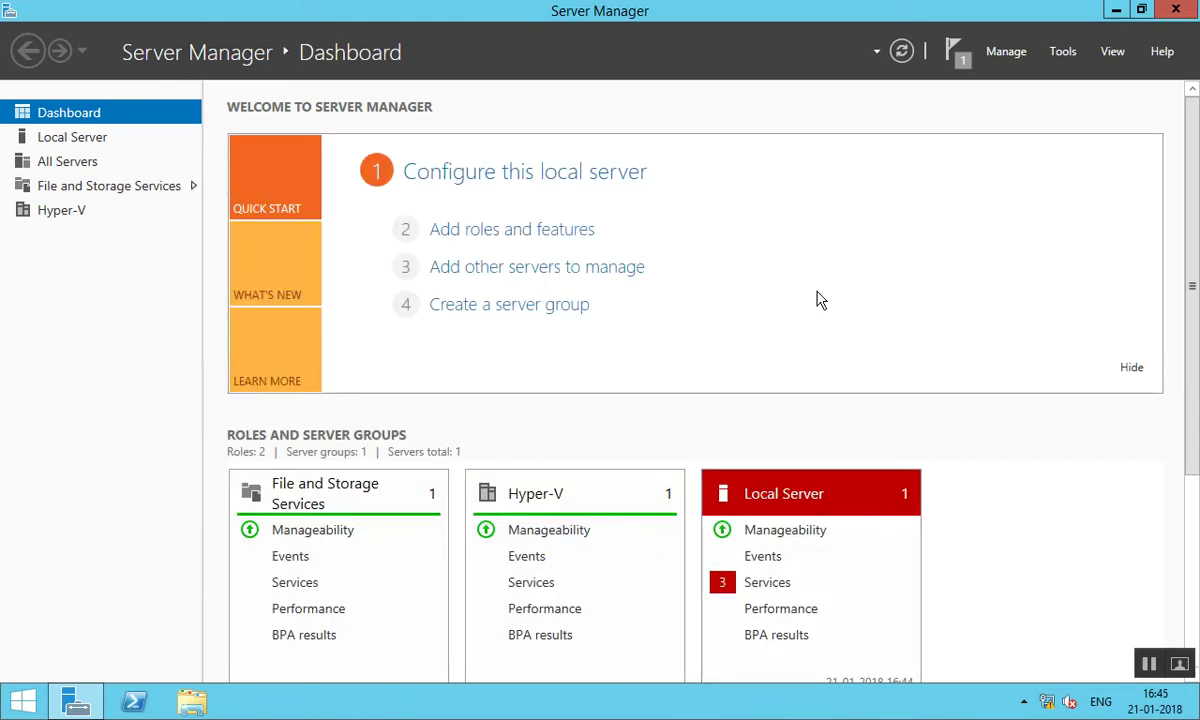
{"action": "left_click", "coordinate": [1063, 51]}
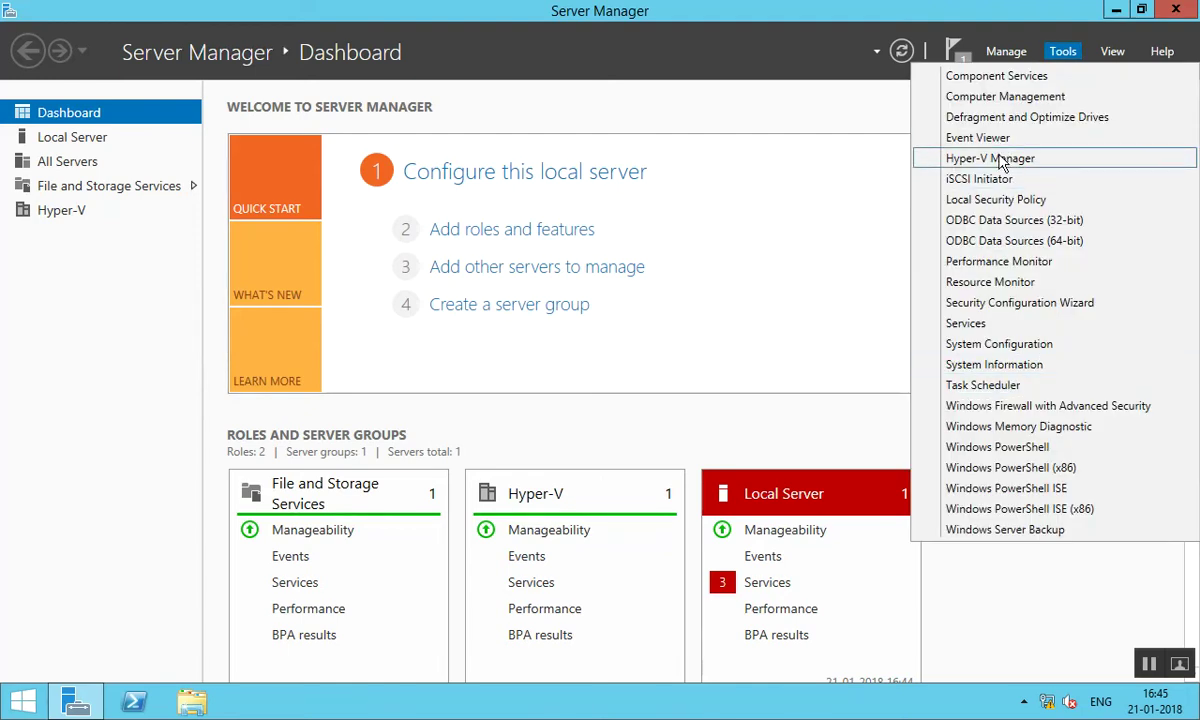
Launch Hyper-V Manager and start a New Virtual Machine on server WIN-QO21RI9P3AK
{"action": "left_click", "coordinate": [1005, 160]}
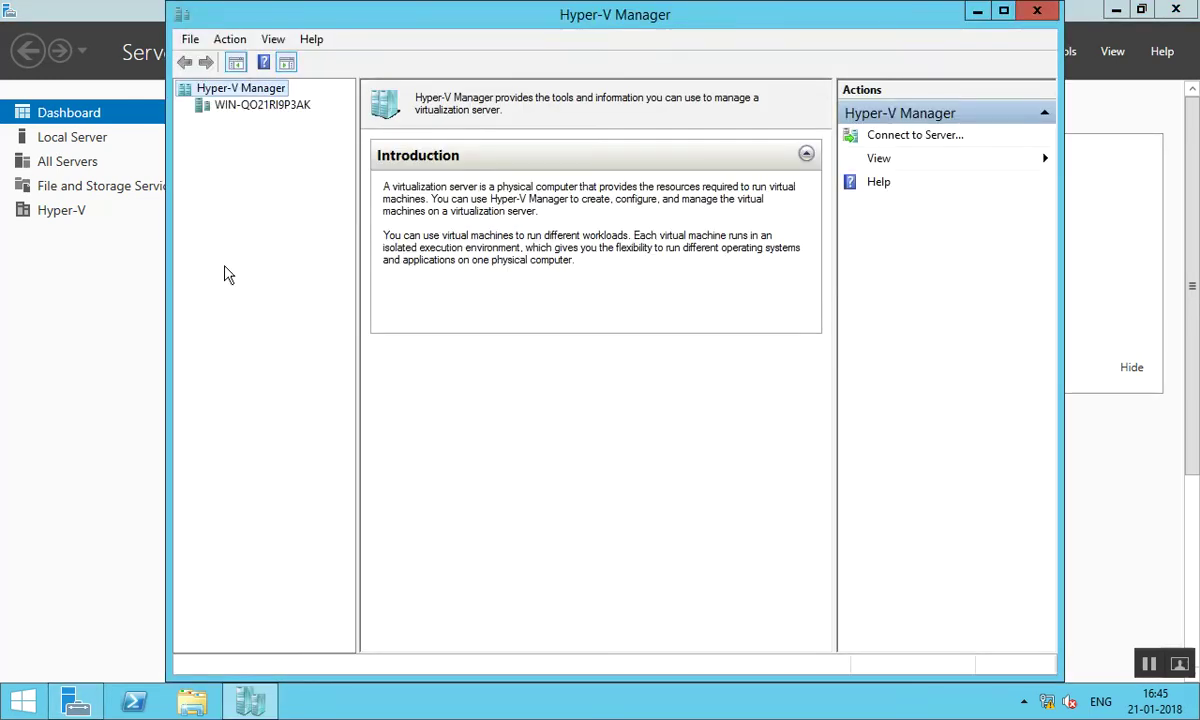
{"action": "left_click", "coordinate": [245, 104]}
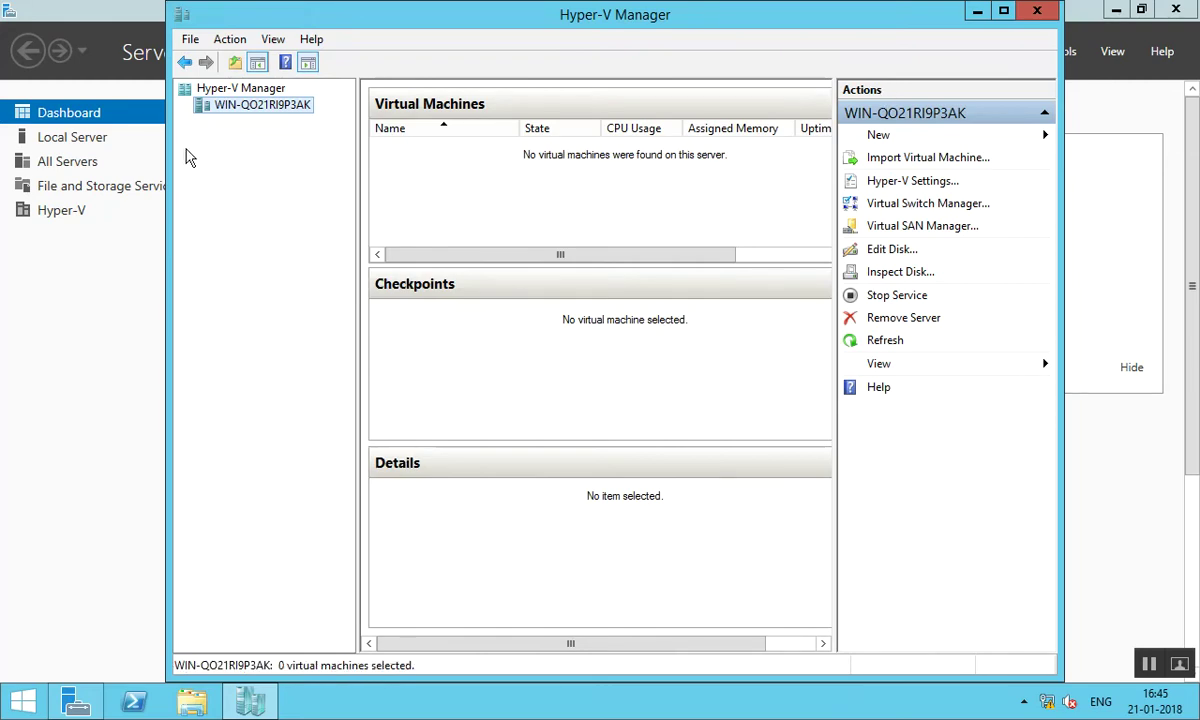
{"action": "right_click", "coordinate": [256, 104]}
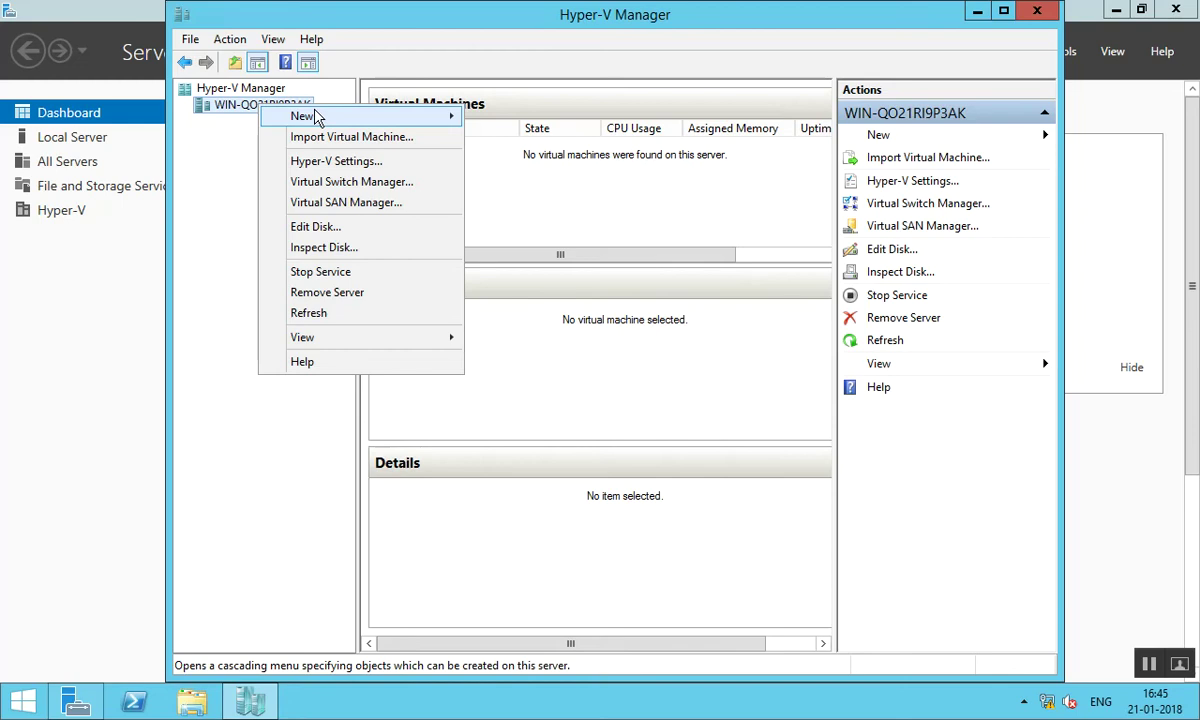
{"action": "mouse_move", "coordinate": [316, 115]}
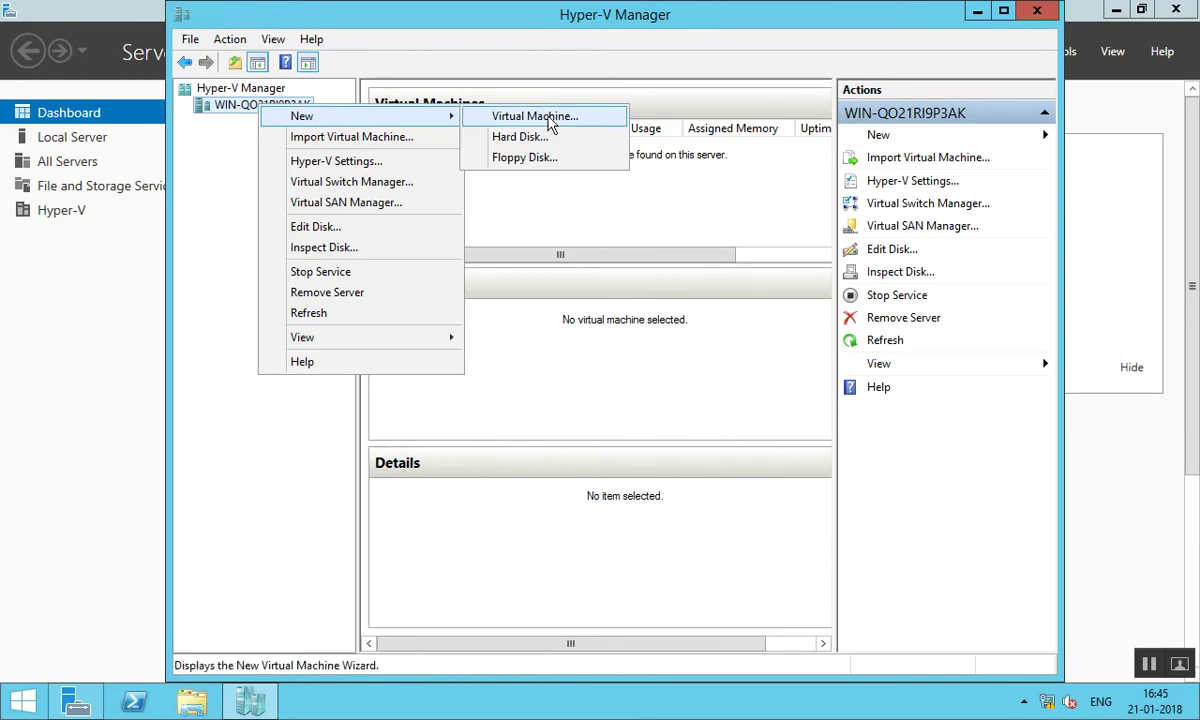
{"action": "left_click", "coordinate": [552, 122]}
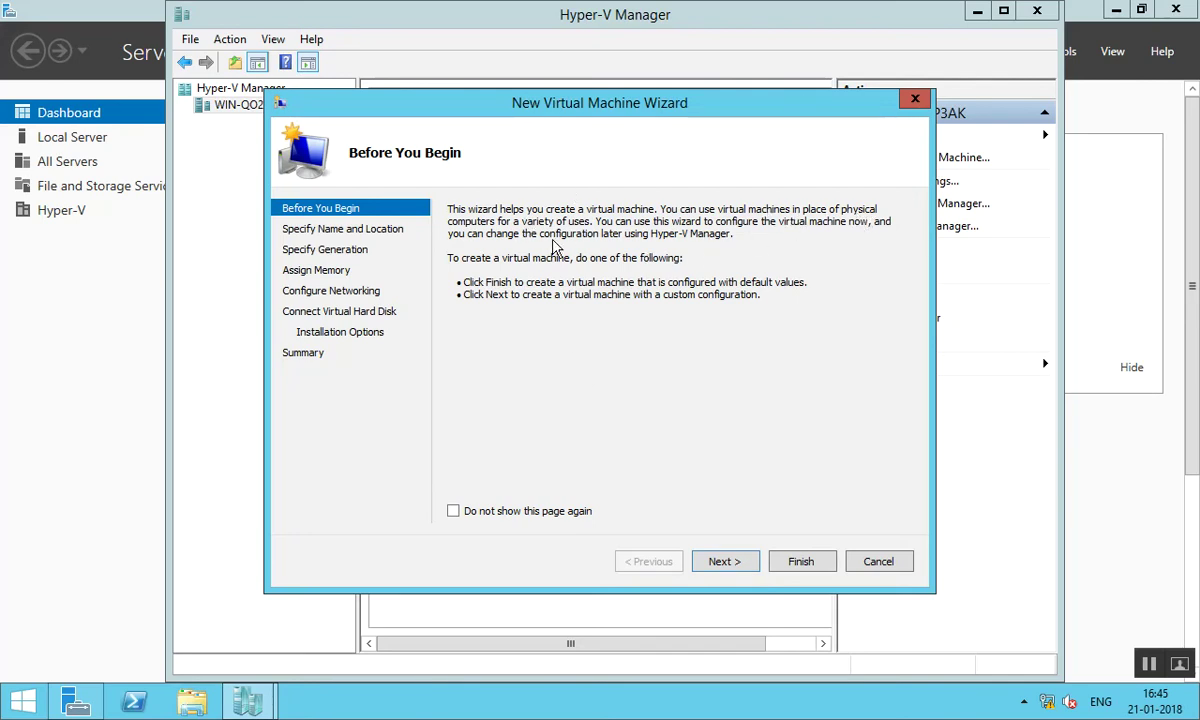
Choose Generation 2 on the Specify Generation page, paging ahead and back to confirm it
{"action": "left_click", "coordinate": [722, 561]}
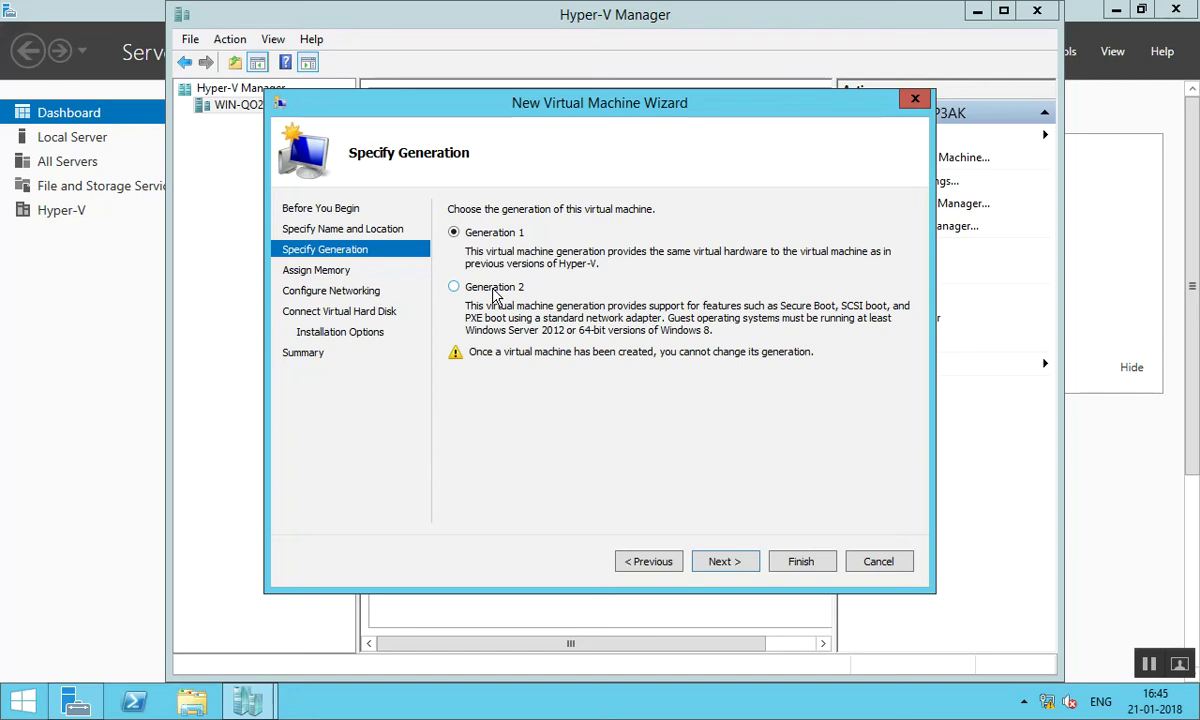
{"action": "left_click", "coordinate": [494, 294]}
{"action": "double_click", "coordinate": [728, 562]}
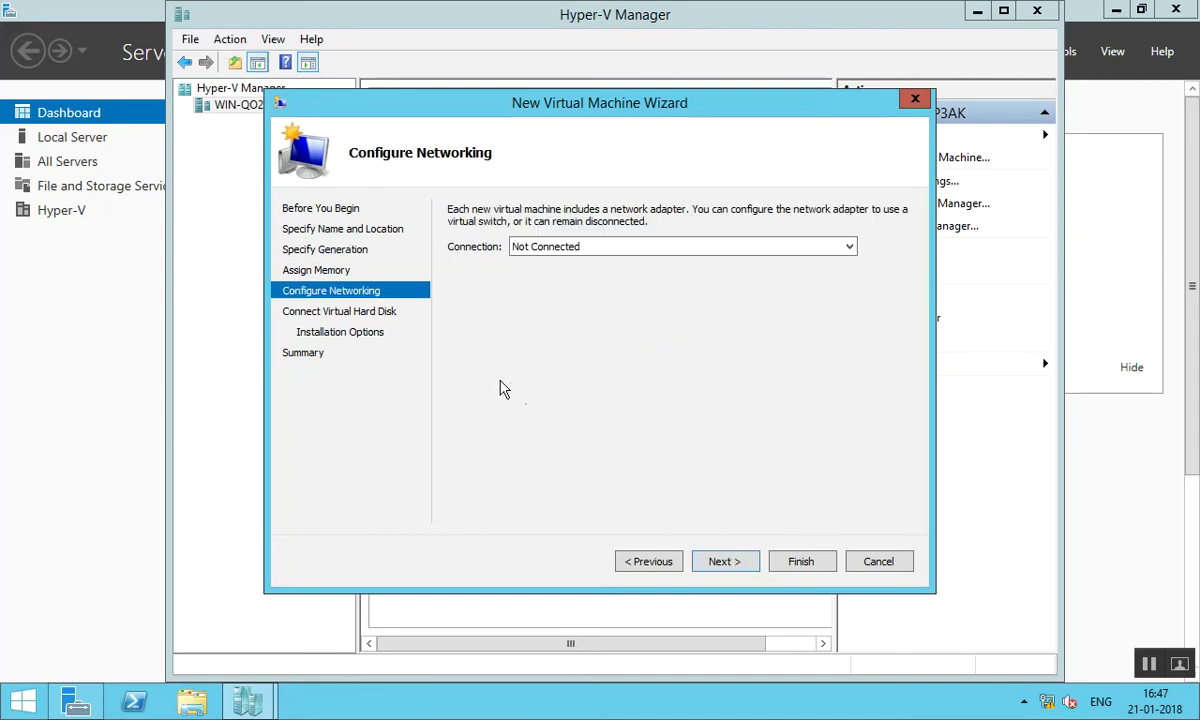
{"action": "double_click", "coordinate": [648, 564]}
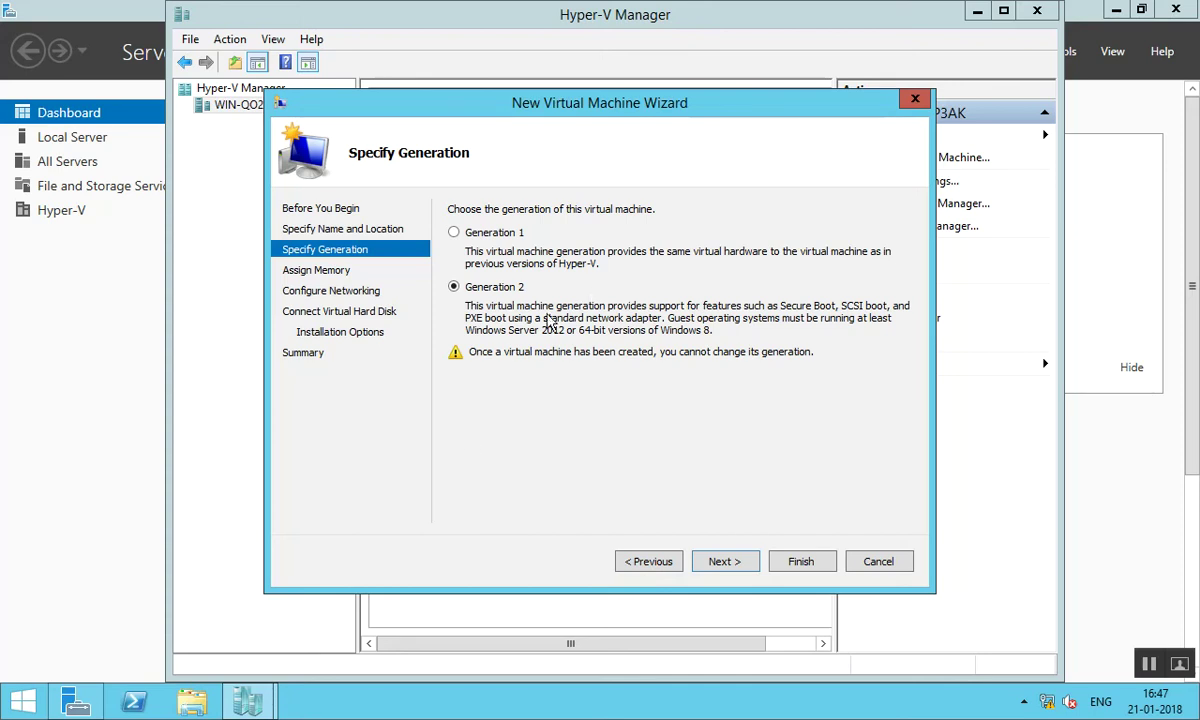
{"action": "double_click", "coordinate": [735, 563]}
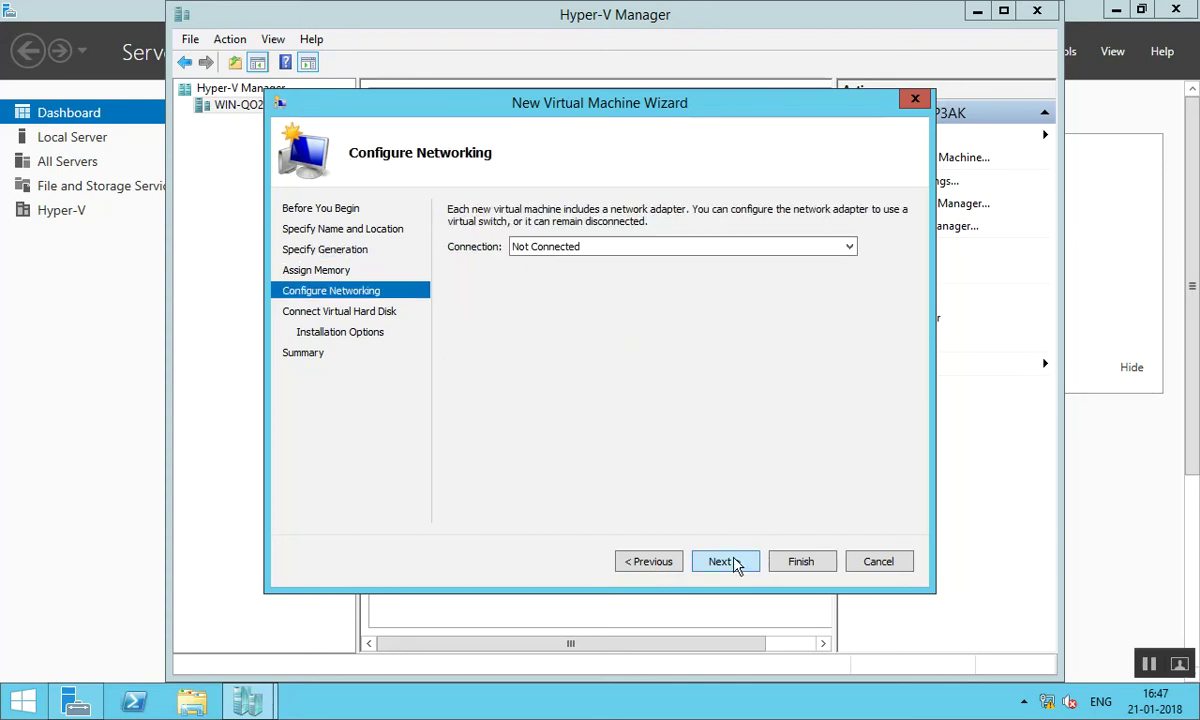
{"action": "double_click", "coordinate": [650, 562]}
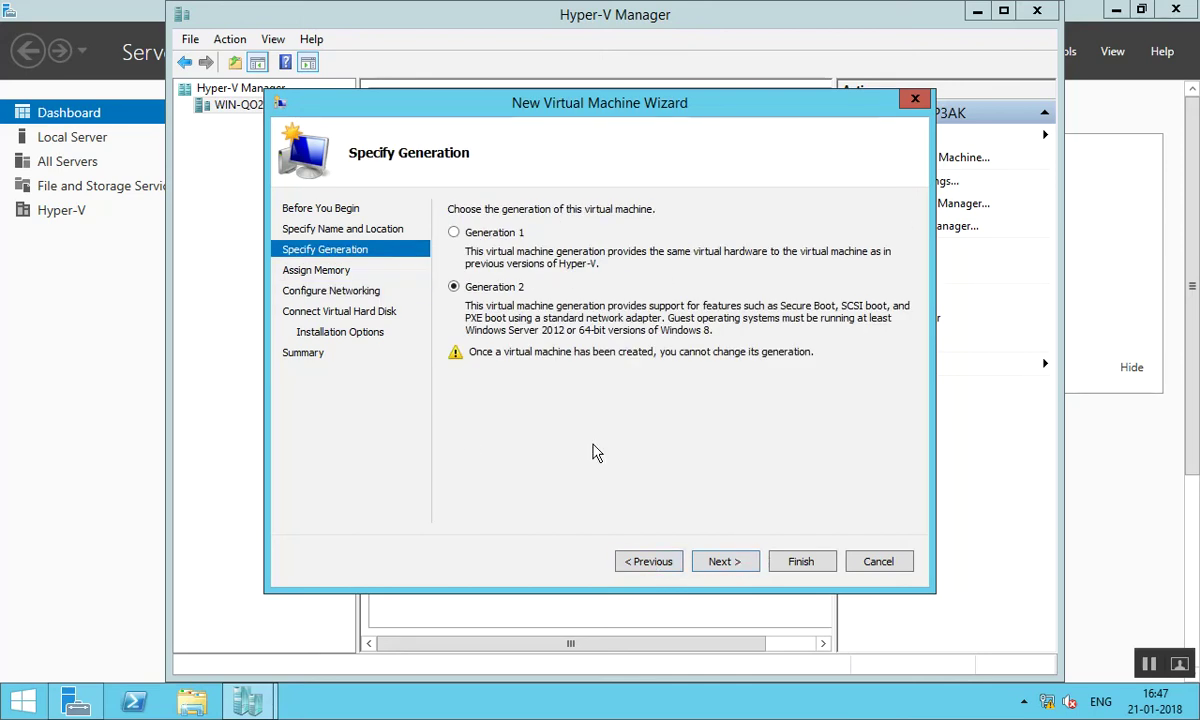
Keep 512 MB startup memory with Dynamic Memory on, and advance past networking
{"action": "key", "text": "Return"}
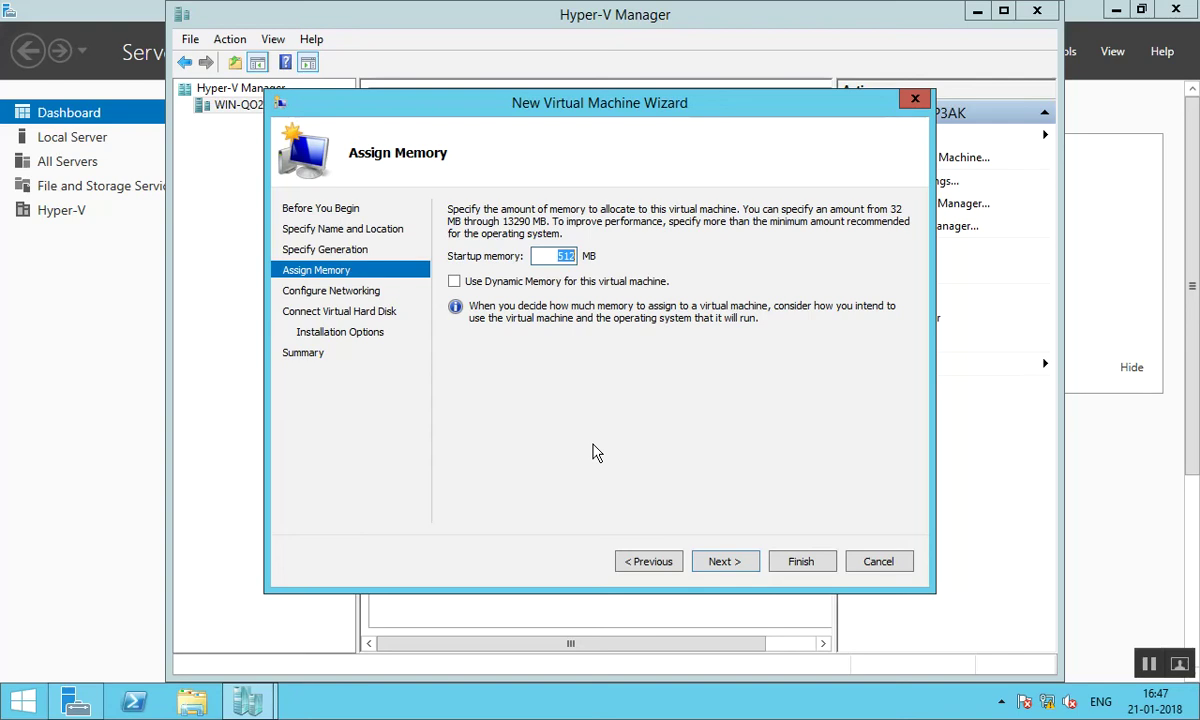
{"action": "key", "text": "Tab"}
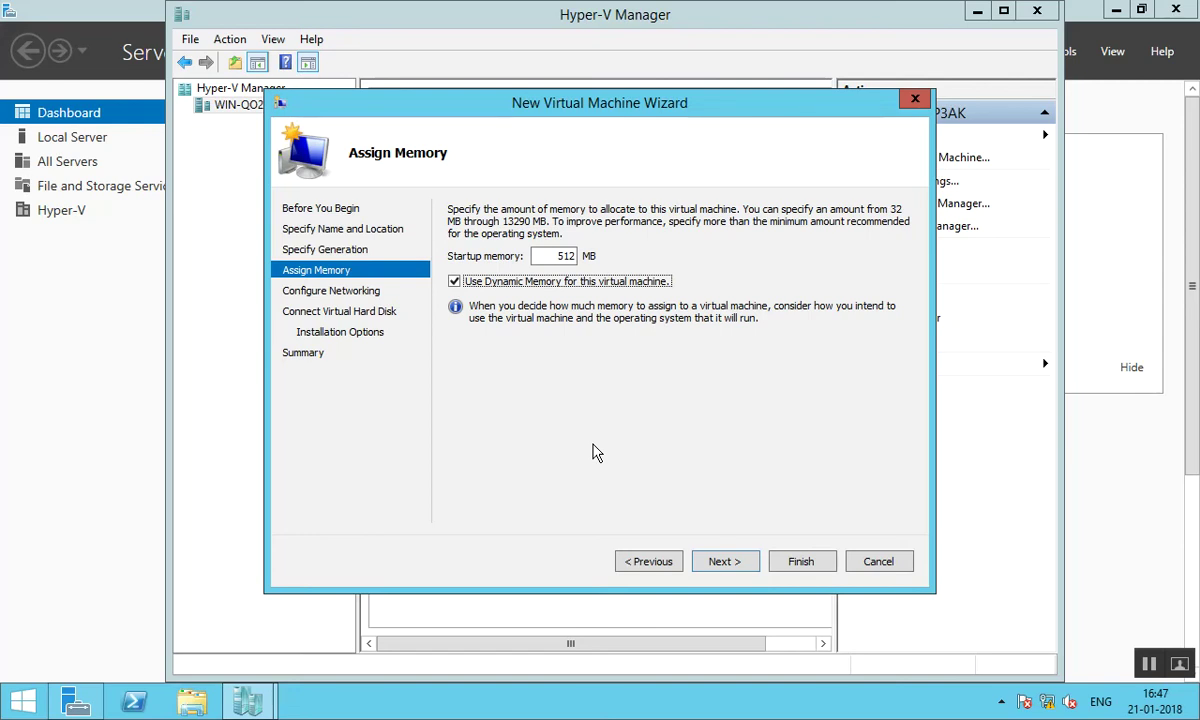
{"action": "key", "text": "Tab"}
{"action": "key", "text": "Tab"}
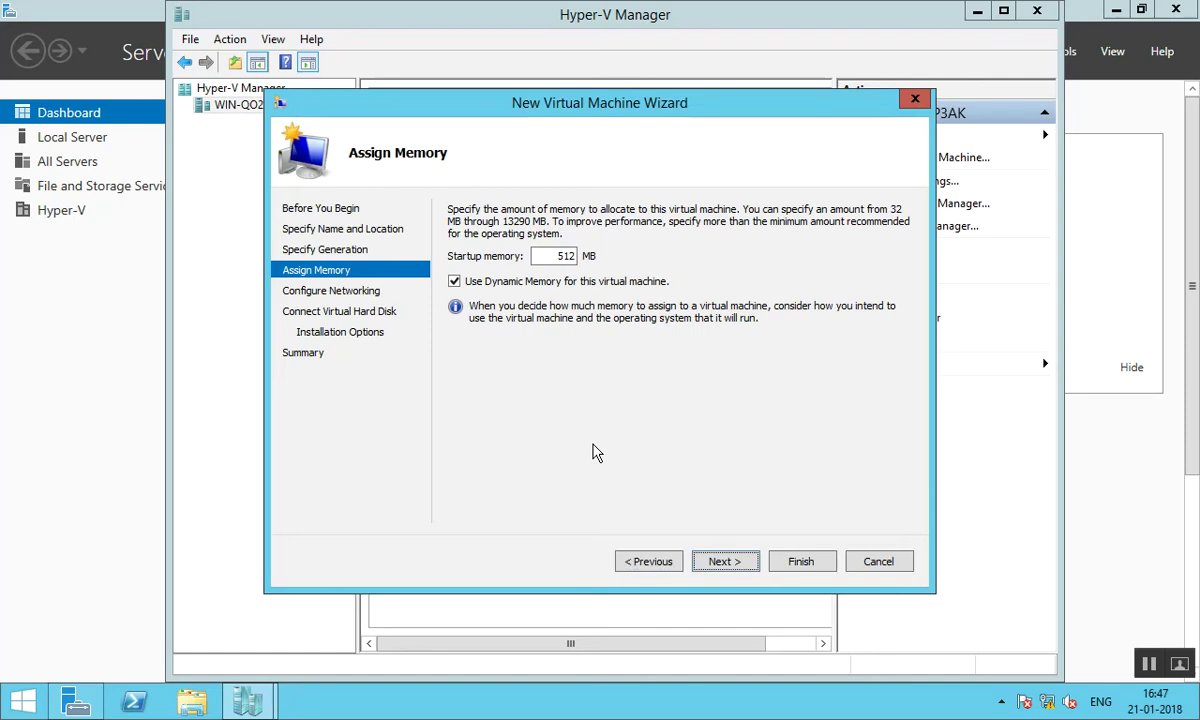
{"action": "key", "text": "Return"}
{"action": "key", "text": "Return"}
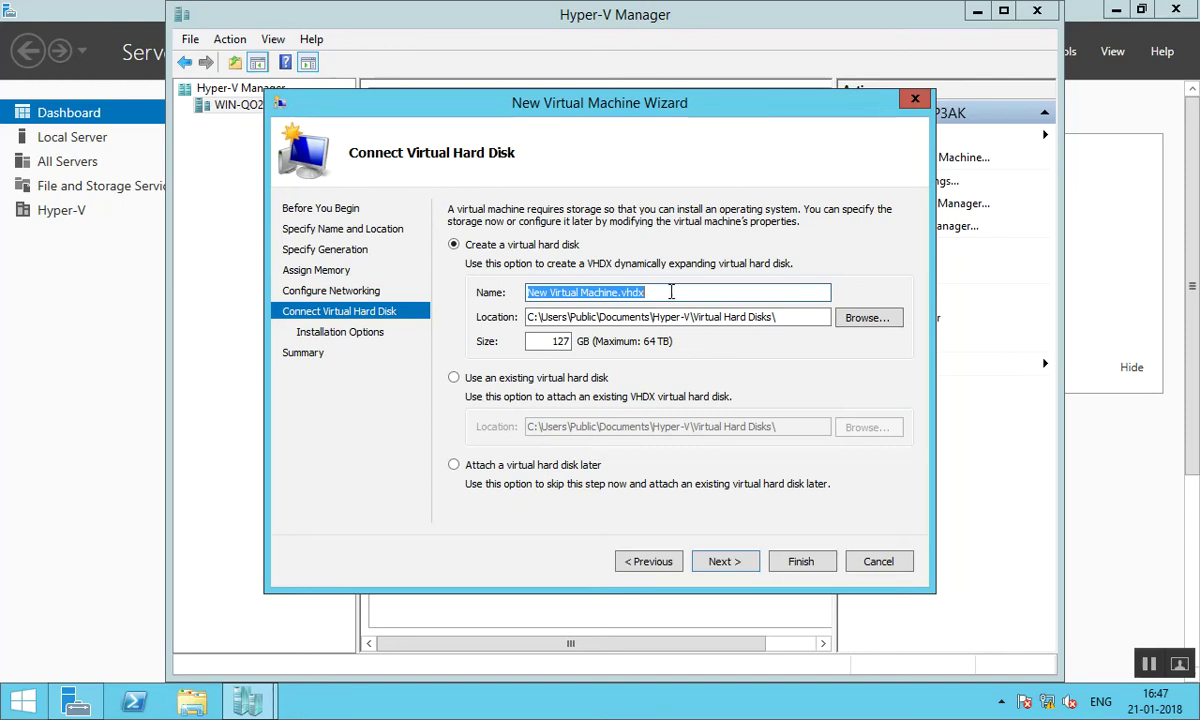
Size the new virtual disk at 60 GB and name it 2012r2HDD.vhdx
{"action": "left_click", "coordinate": [548, 341]}
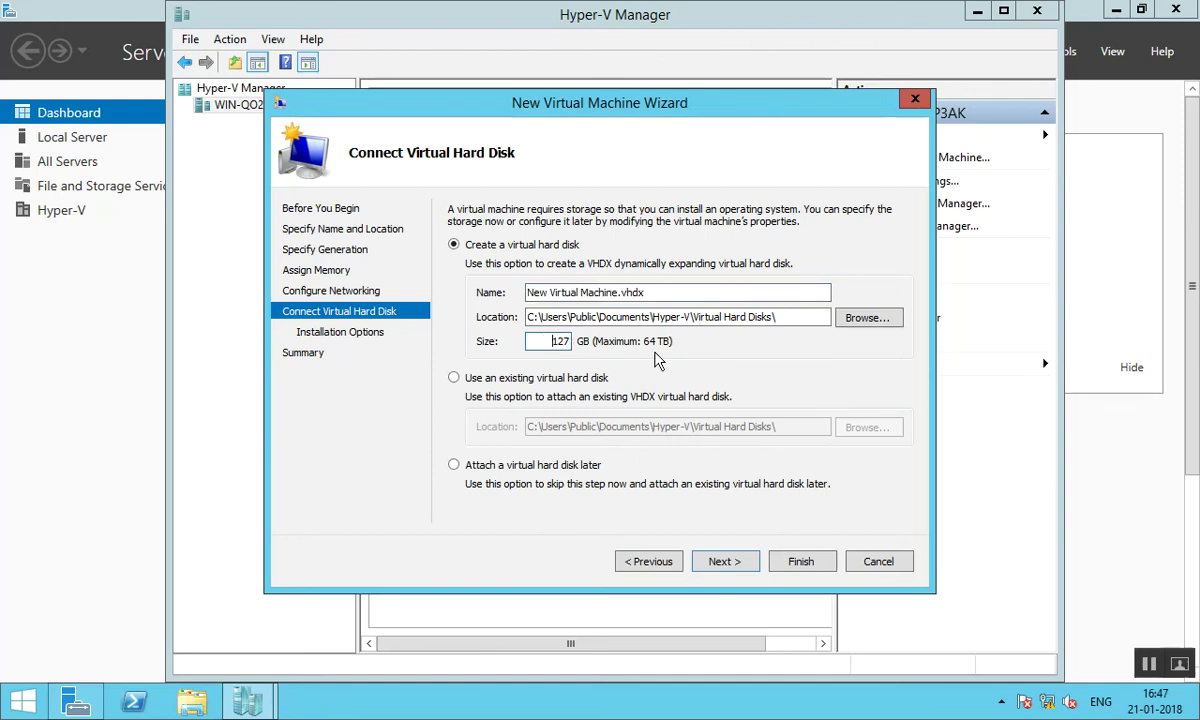
{"action": "key", "text": "Delete"}
{"action": "key", "text": "Delete"}
{"action": "key", "text": "Delete"}
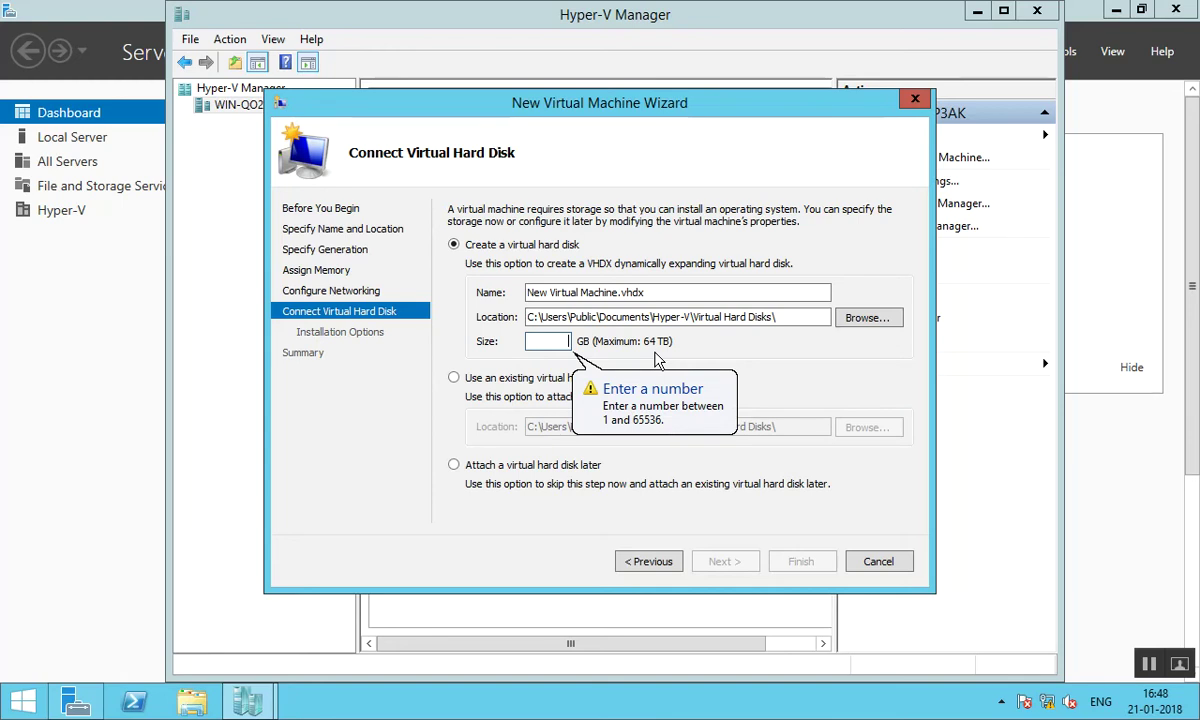
{"action": "type", "text": "60"}
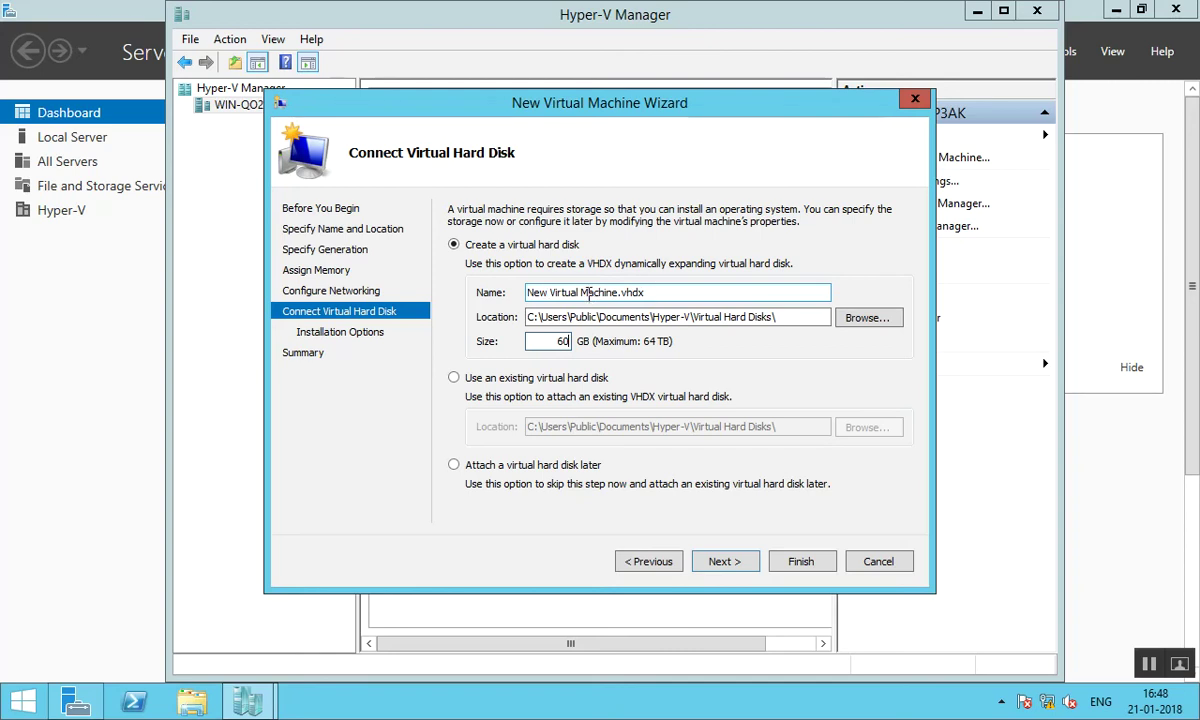
{"action": "left_click", "coordinate": [654, 292]}
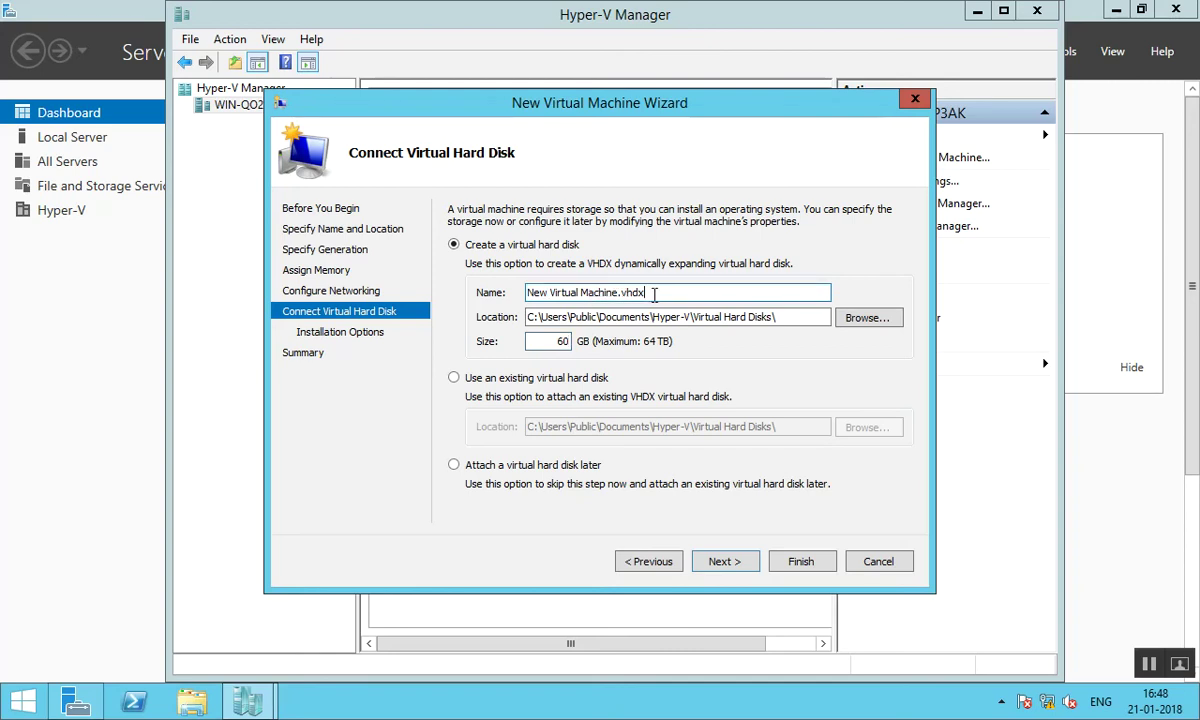
{"action": "key", "text": "Left"}
{"action": "key", "text": "Left"}
{"action": "key", "text": "Left"}
{"action": "key", "text": "Left"}
{"action": "key", "text": "Left"}
{"action": "key", "text": "Left"}
{"action": "key", "text": "Left"}
{"action": "key", "text": "Left"}
{"action": "key", "text": "Left"}
{"action": "key", "text": "Left"}
{"action": "key", "text": "Left"}
{"action": "key", "text": "Left"}
{"action": "key", "text": "Left"}
{"action": "key", "text": "Left"}
{"action": "key", "text": "Left"}
{"action": "key", "text": "Left"}
{"action": "key", "text": "Left"}
{"action": "key", "text": "Left"}
{"action": "key", "text": "Left"}
{"action": "key", "text": "Left"}
{"action": "key", "text": "Delete"}
{"action": "key", "text": "Delete"}
{"action": "key", "text": "Delete"}
{"action": "key", "text": "Delete"}
{"action": "key", "text": "Delete"}
{"action": "key", "text": "Delete"}
{"action": "key", "text": "Delete"}
{"action": "key", "text": "Delete"}
{"action": "key", "text": "Delete"}
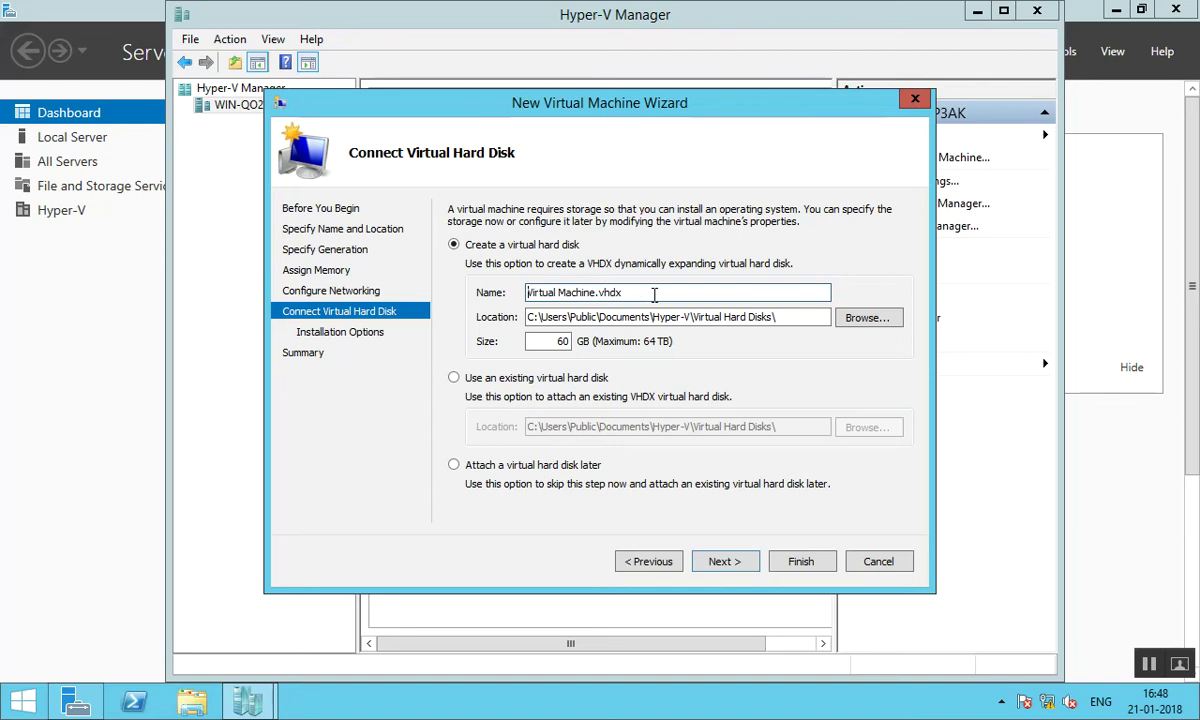
{"action": "key", "text": "Delete"}
{"action": "key", "text": "Delete"}
{"action": "key", "text": "Delete"}
{"action": "key", "text": "Delete"}
{"action": "key", "text": "Delete"}
{"action": "key", "text": "Delete"}
{"action": "key", "text": "Delete"}
{"action": "key", "text": "Delete"}
{"action": "key", "text": "Delete"}
{"action": "key", "text": "Delete"}
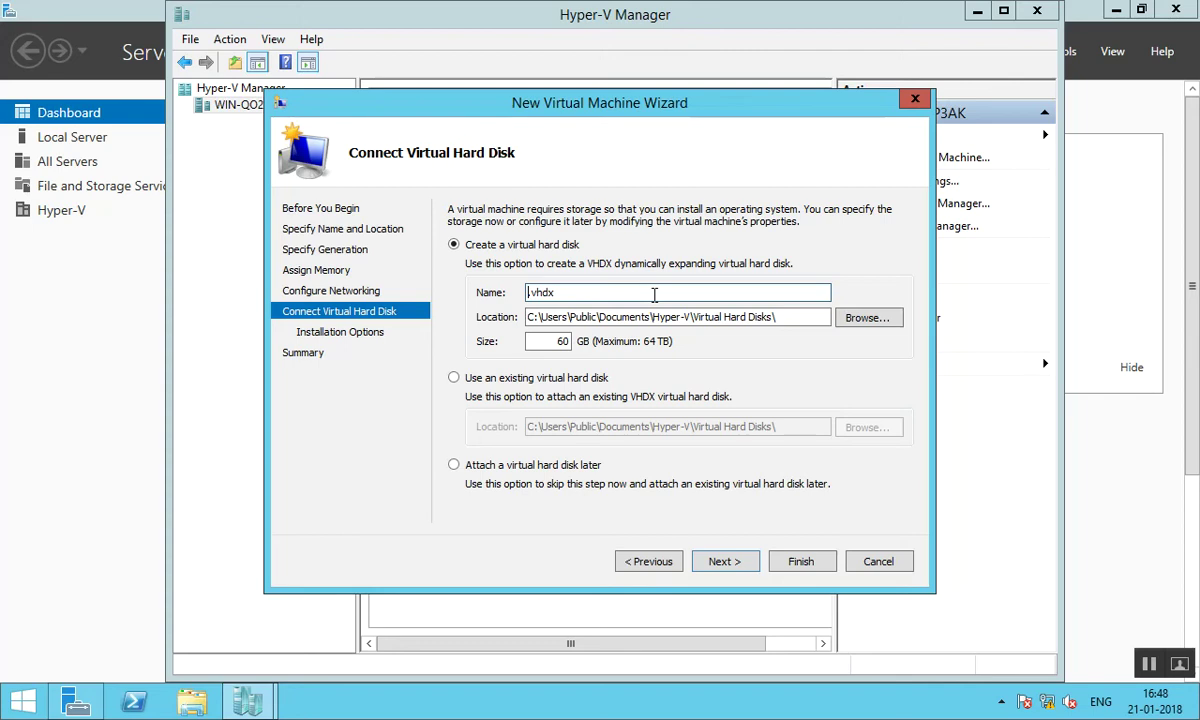
{"action": "type", "text": "2012r2"}
{"action": "key", "text": "Right"}
{"action": "type", "text": "HDD"}
{"action": "key", "text": "Right"}
{"action": "key", "text": "Right"}
{"action": "key", "text": "Right"}
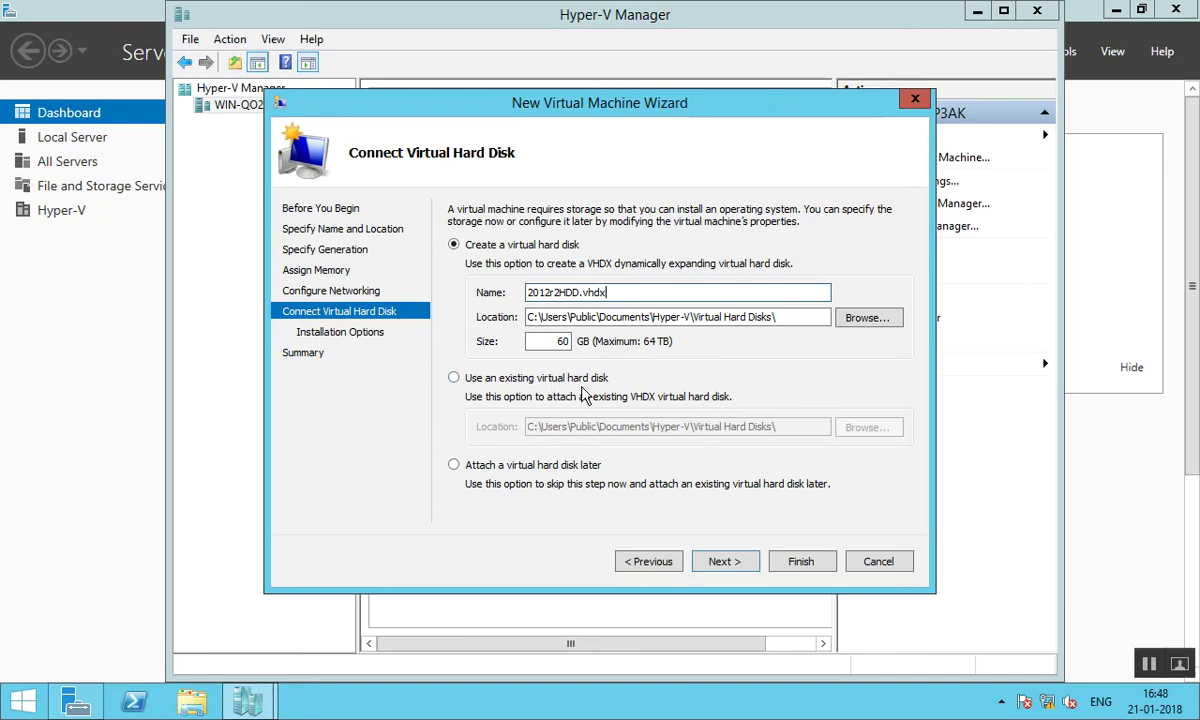
{"action": "left_click", "coordinate": [726, 563]}
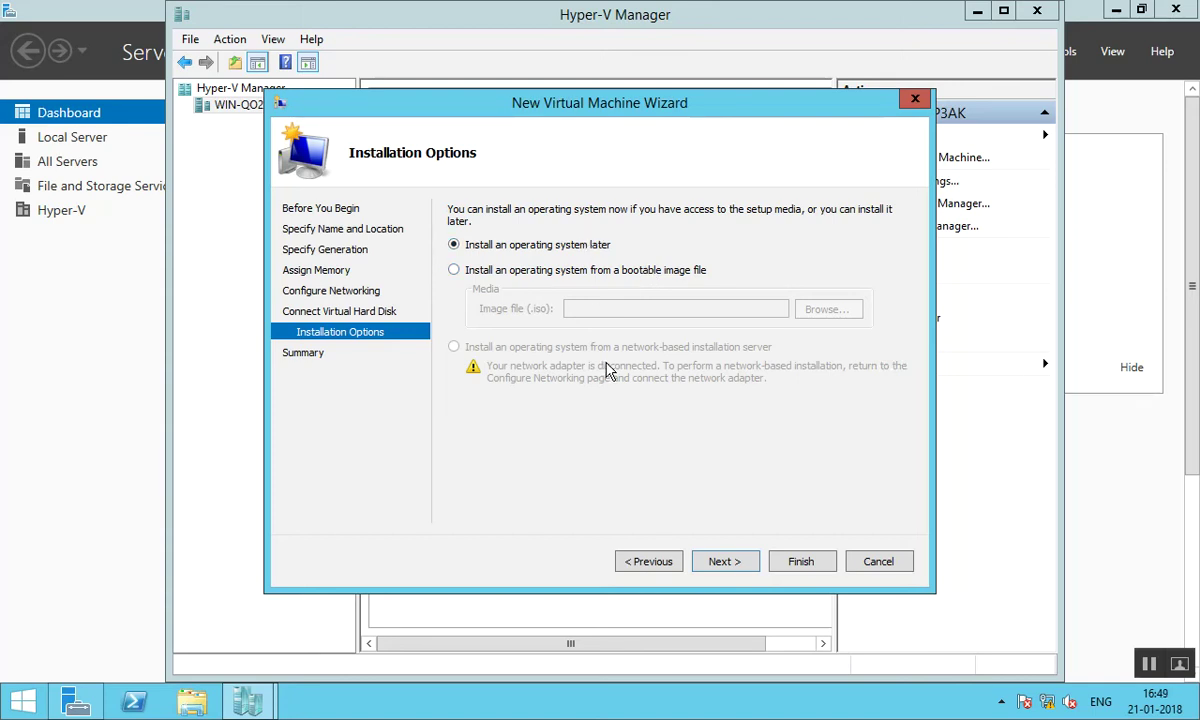
Install from the Windows Server 2012 R2 ISO on drive E: and finish creating the VM
{"action": "left_click", "coordinate": [572, 277]}
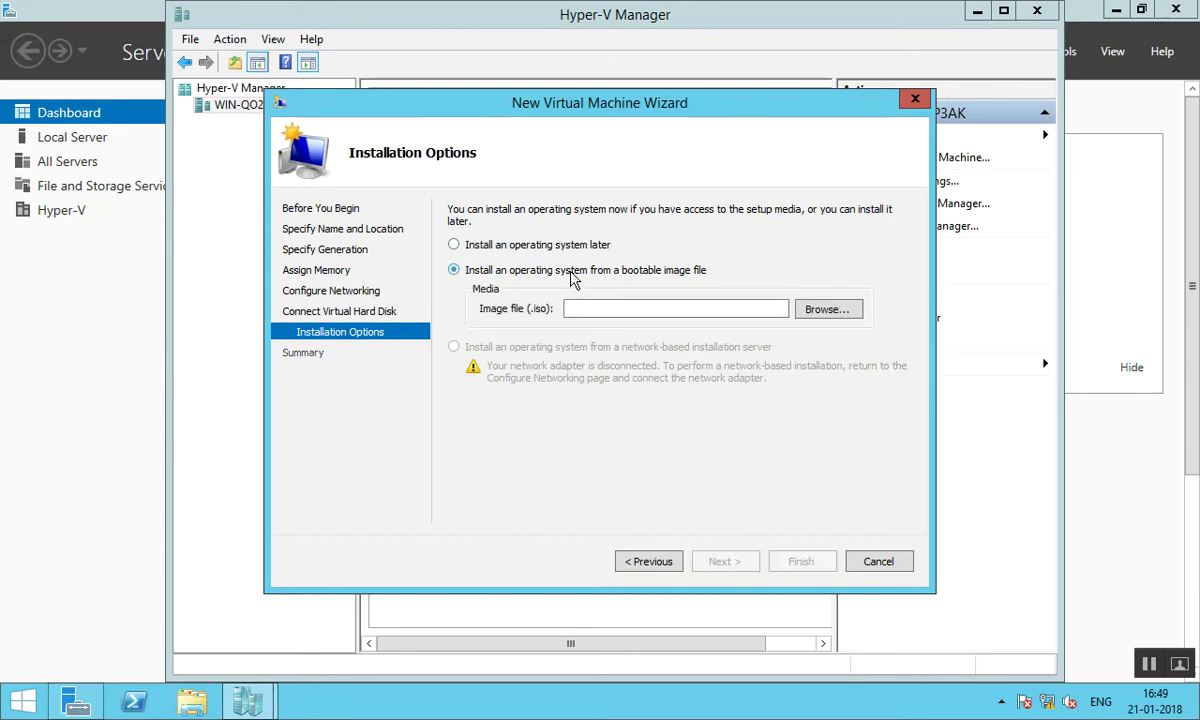
{"action": "left_click", "coordinate": [814, 314]}
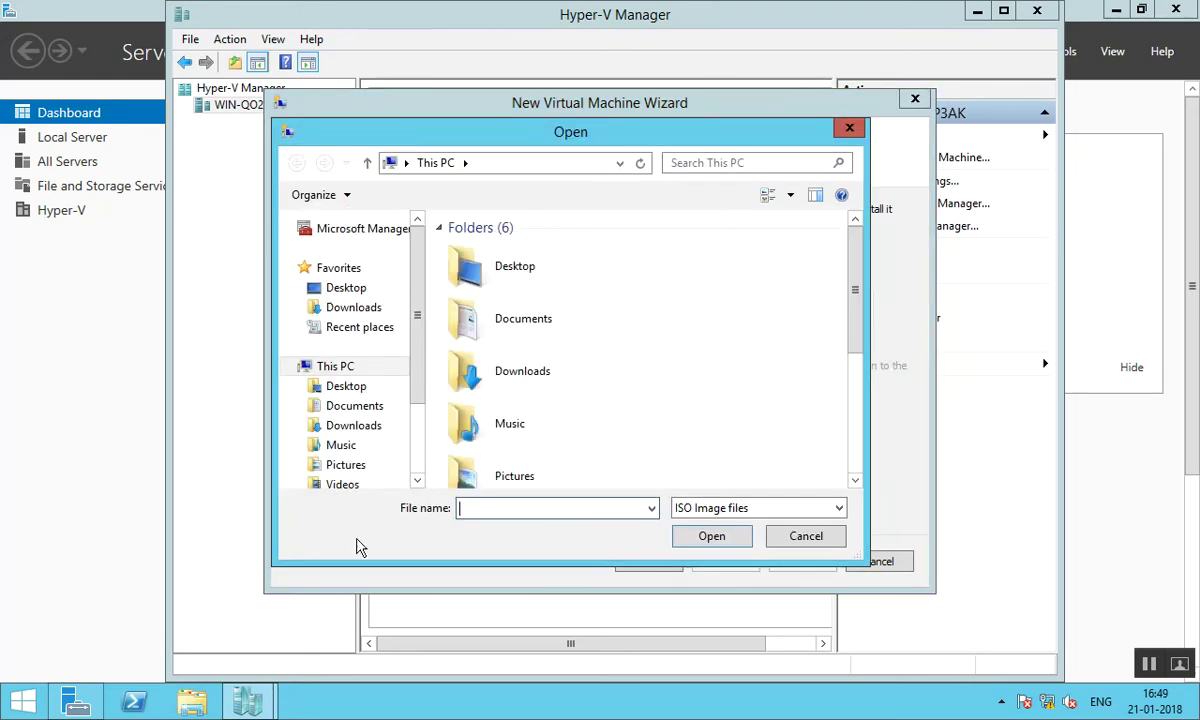
{"action": "scroll", "coordinate": [392, 340], "scroll_direction": "down", "scroll_amount": 2}
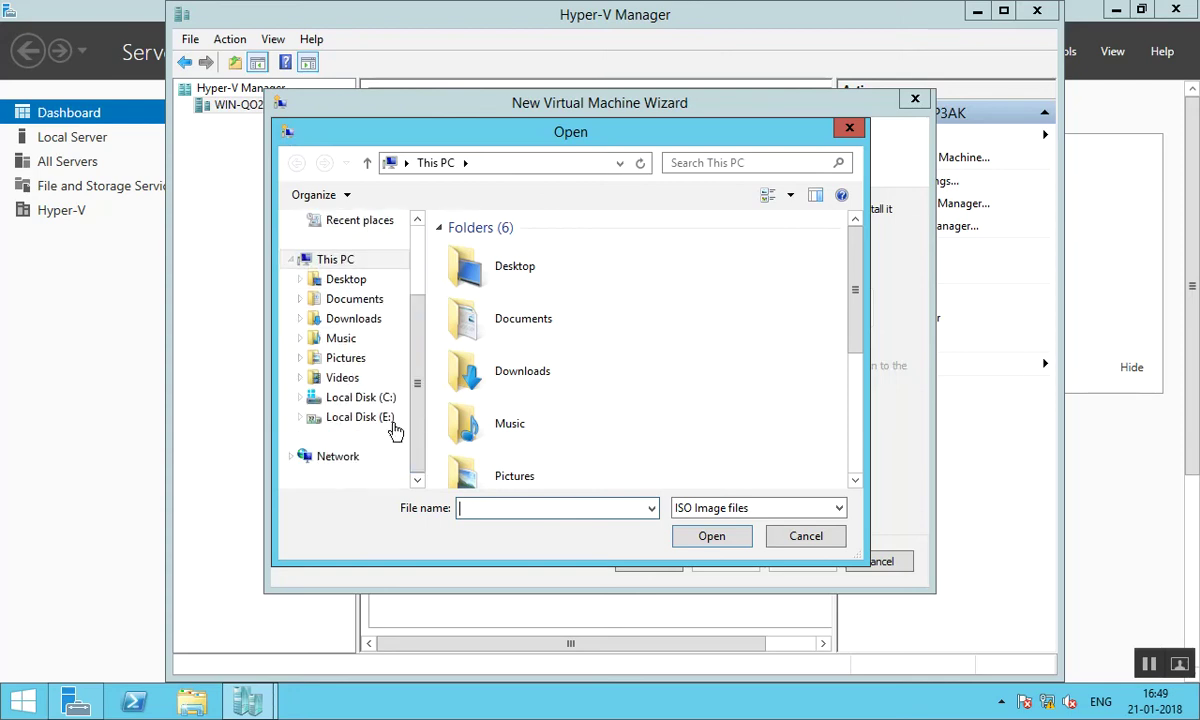
{"action": "left_click", "coordinate": [394, 424]}
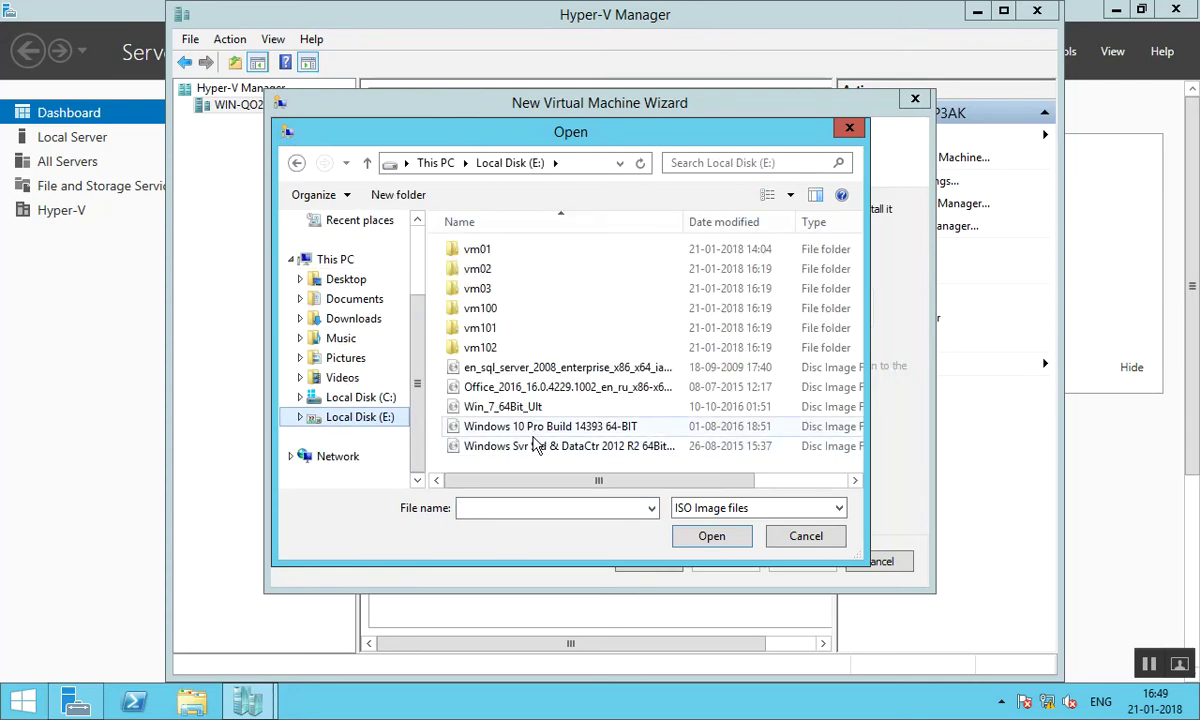
{"action": "left_click", "coordinate": [536, 445]}
{"action": "left_click", "coordinate": [715, 541]}
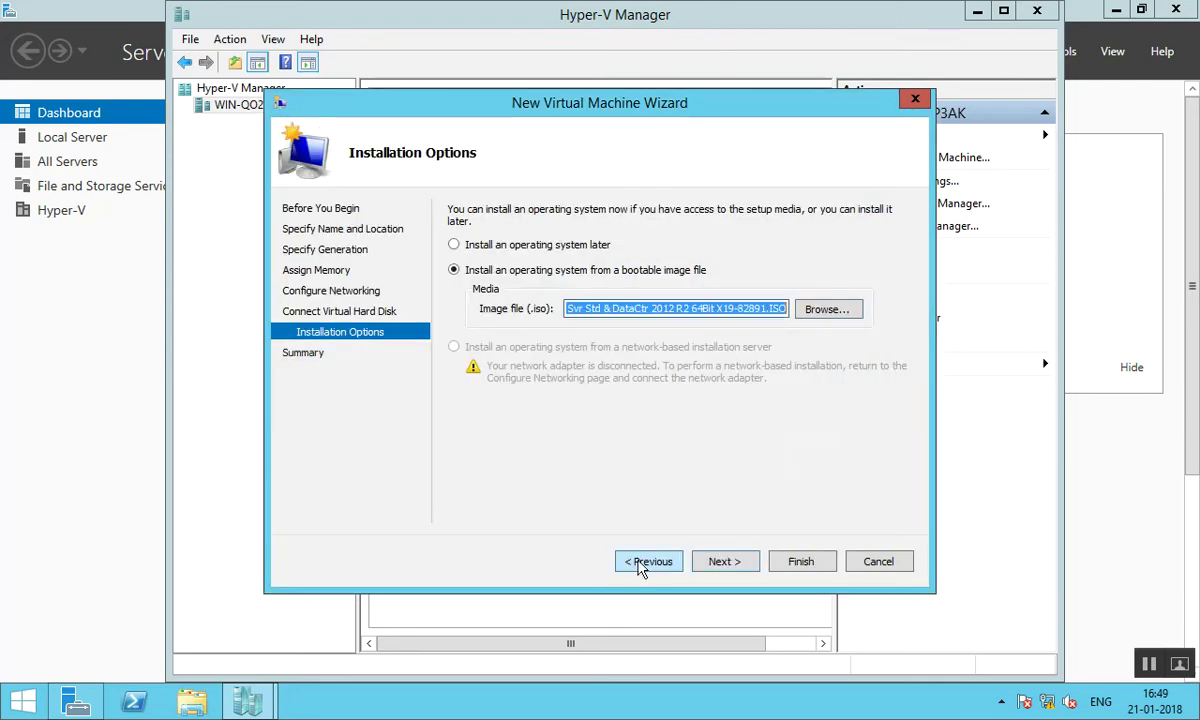
{"action": "left_click", "coordinate": [745, 560]}
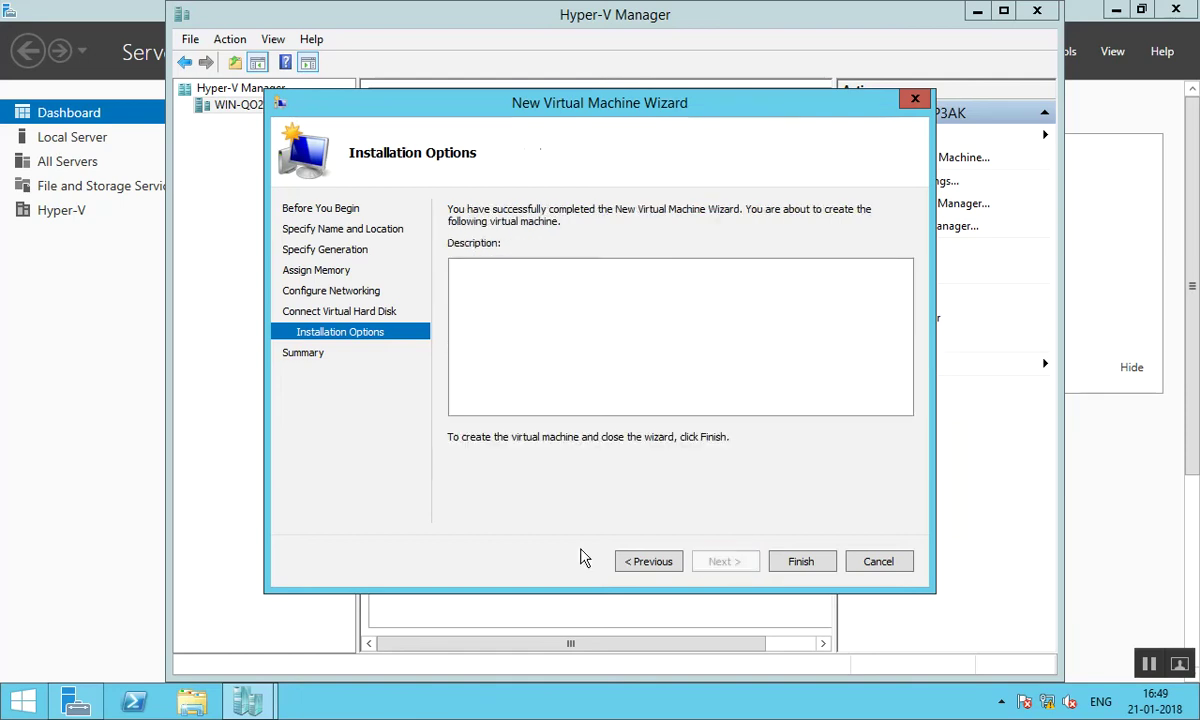
{"action": "left_click", "coordinate": [801, 562]}
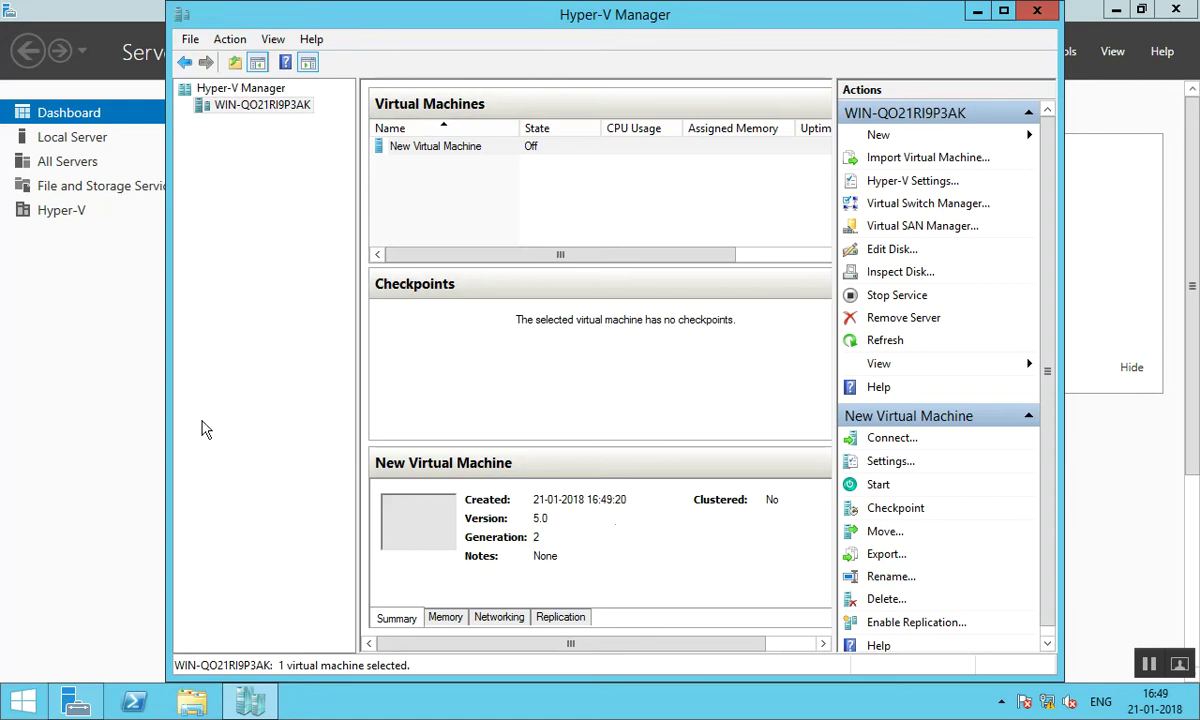
Connect to New Virtual Machine's console and start it, hitting boot error 0xc0000017
{"action": "left_click", "coordinate": [420, 147]}
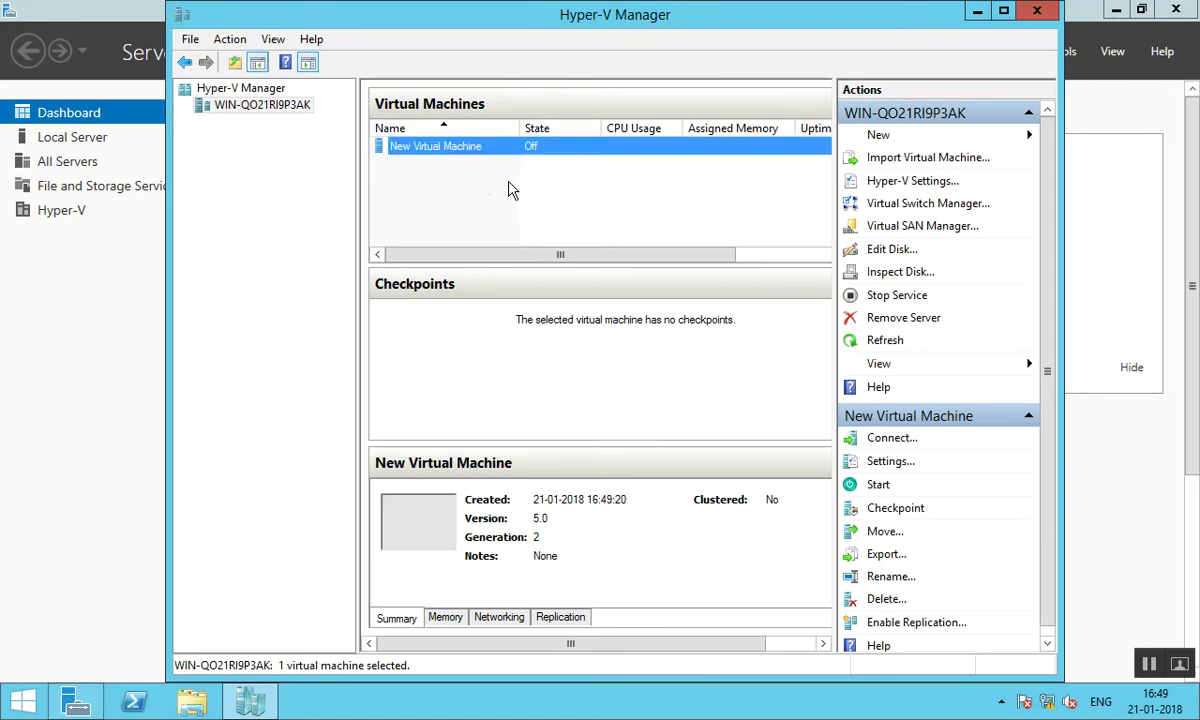
{"action": "left_click", "coordinate": [518, 167]}
{"action": "left_click", "coordinate": [435, 152]}
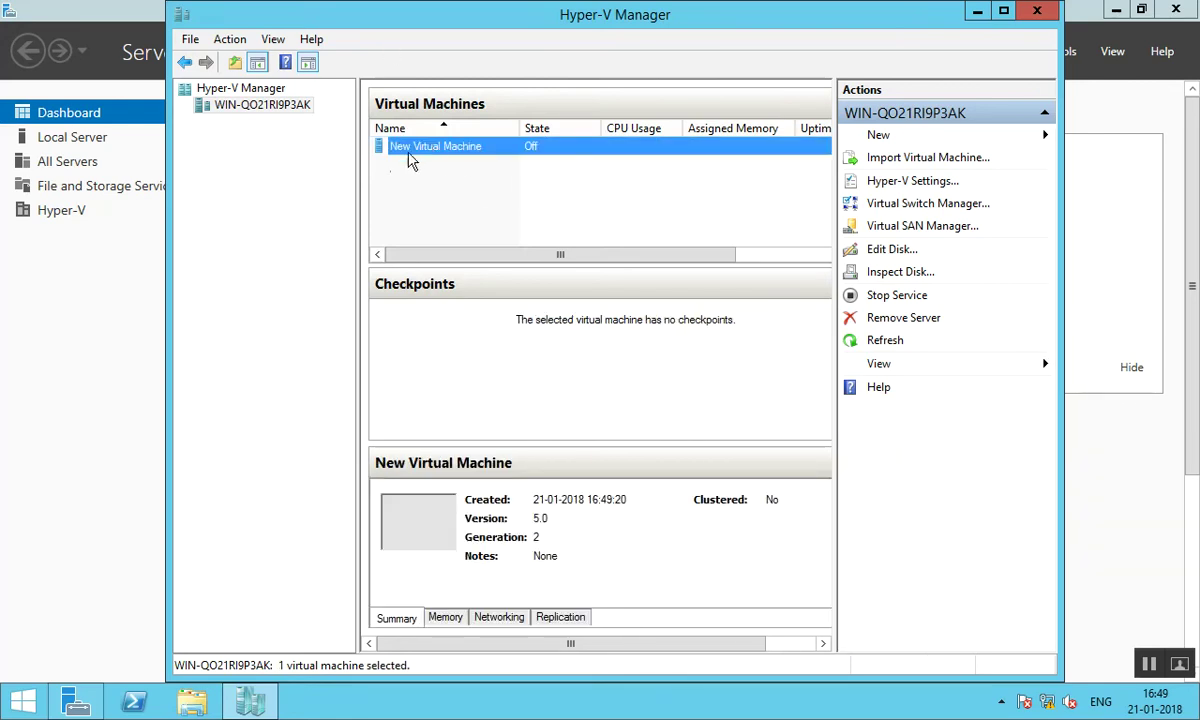
{"action": "right_click", "coordinate": [402, 152]}
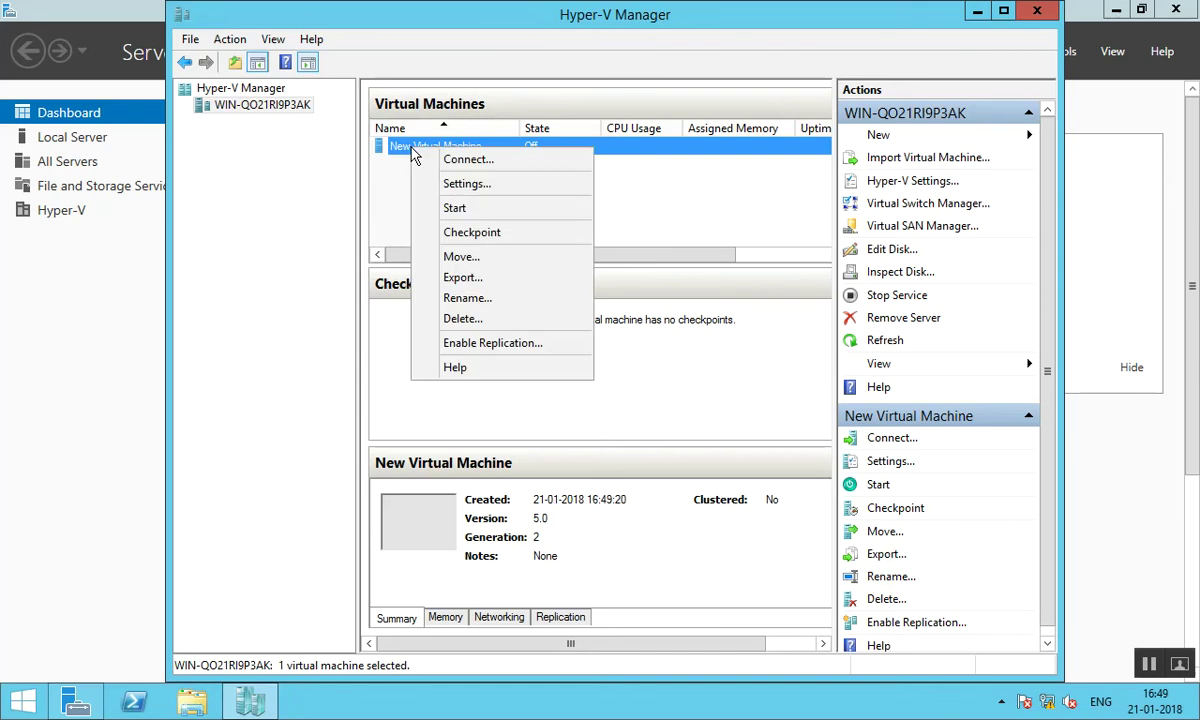
{"action": "left_click", "coordinate": [503, 167]}
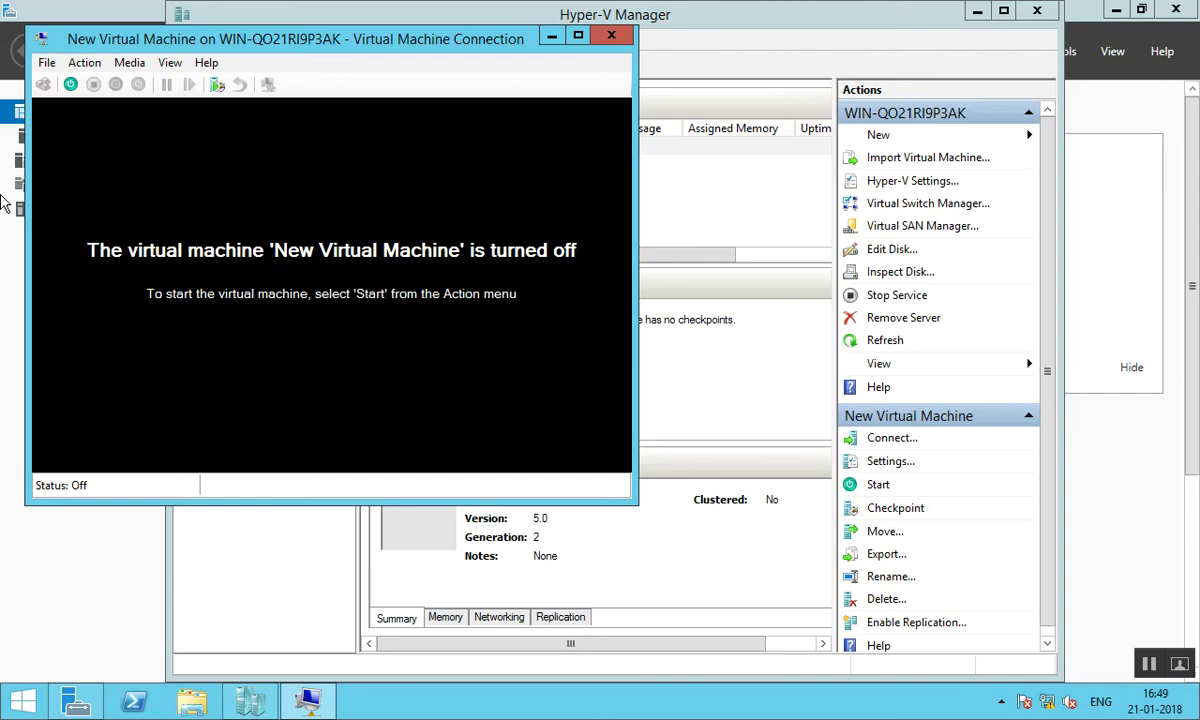
{"action": "left_click", "coordinate": [71, 85]}
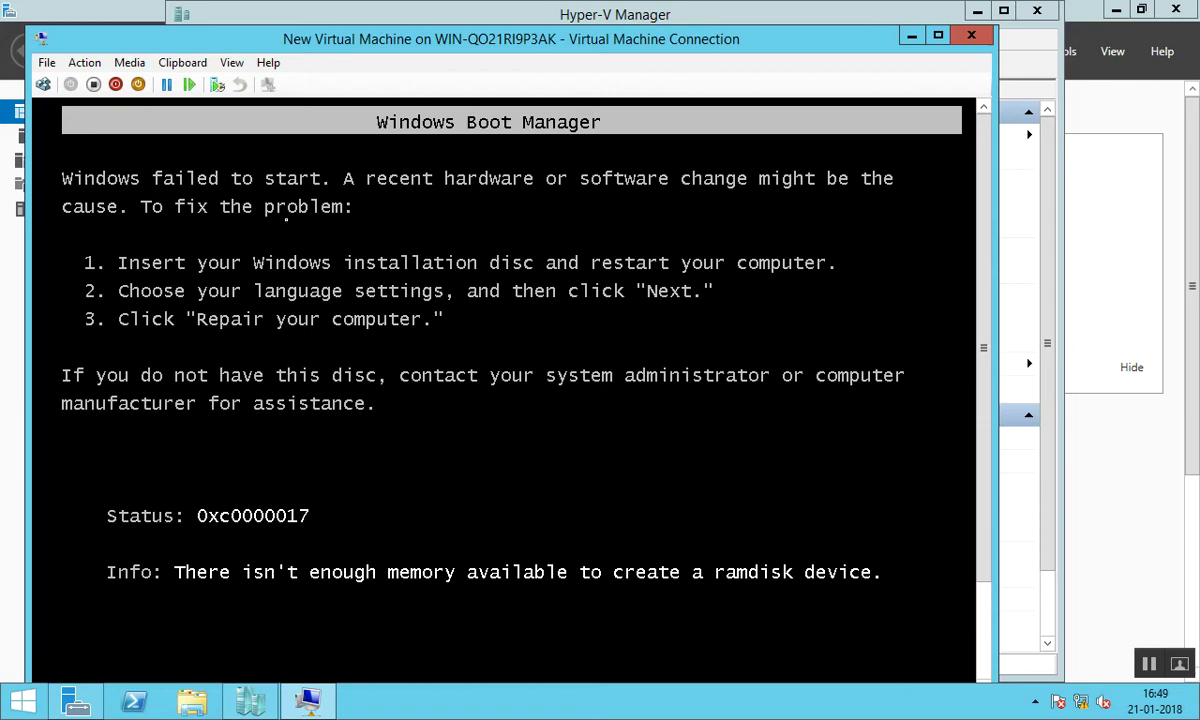
Reconnect to the VM console, then save the VM's state and resume it
{"action": "left_click", "coordinate": [972, 37]}
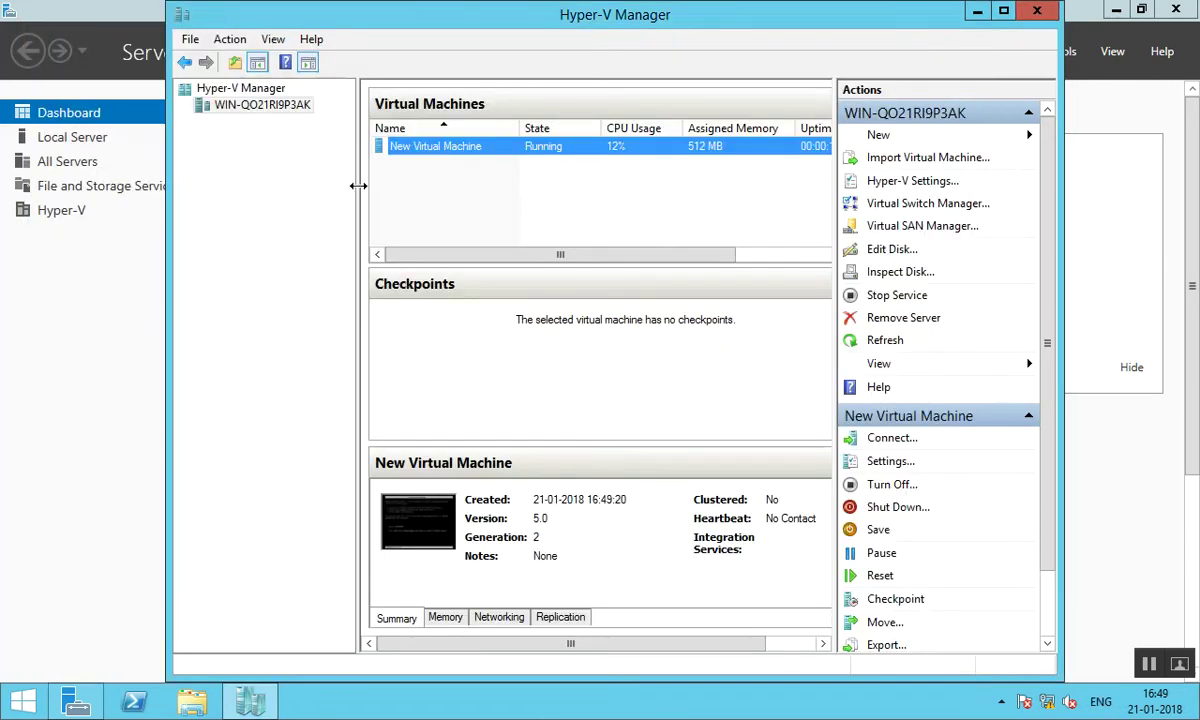
{"action": "right_click", "coordinate": [447, 153]}
{"action": "left_click", "coordinate": [440, 159]}
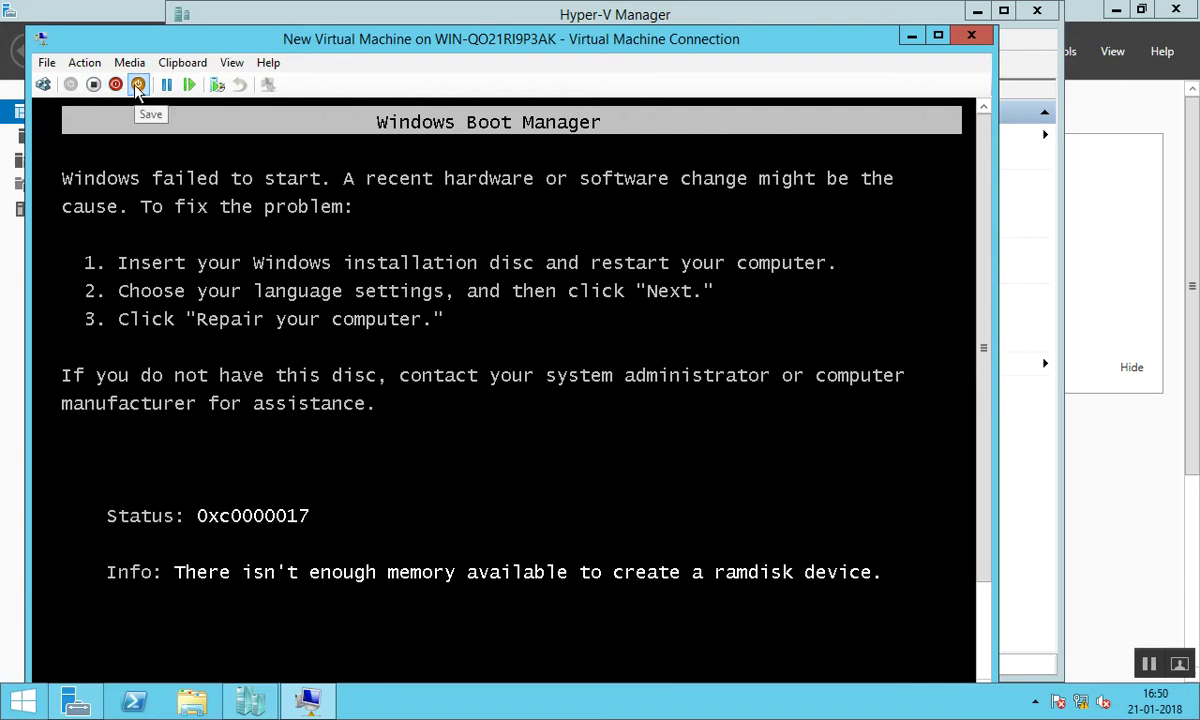
{"action": "left_click", "coordinate": [137, 85]}
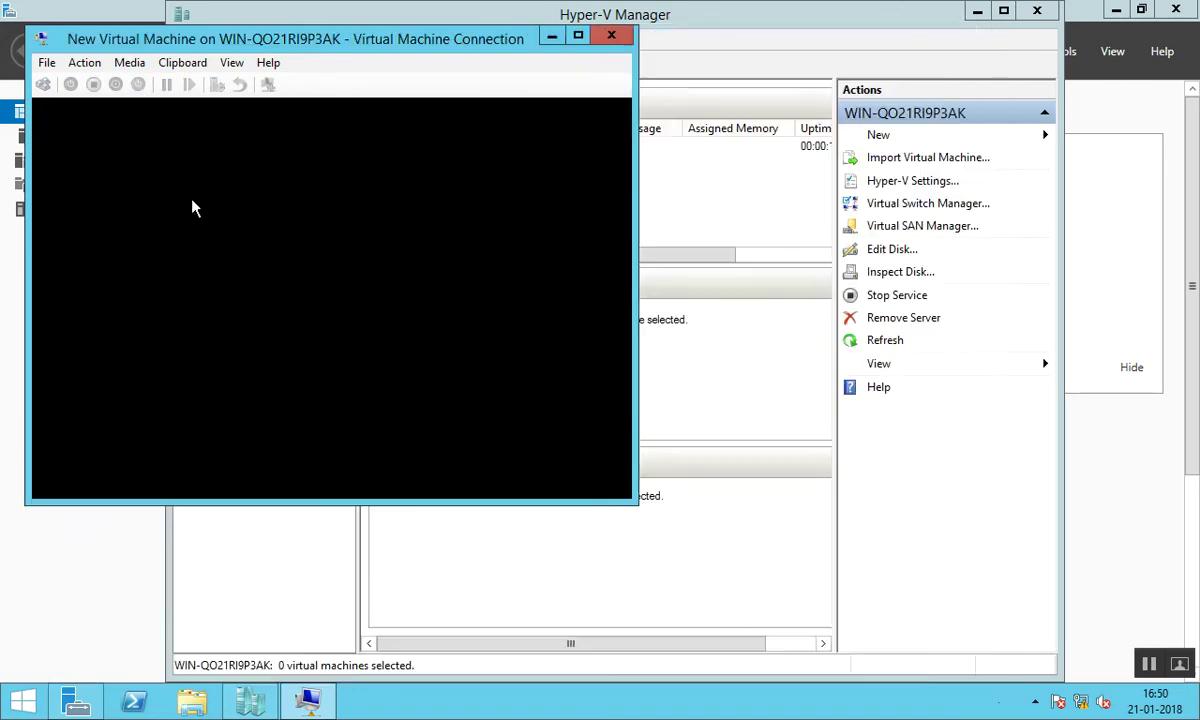
{"action": "left_click", "coordinate": [71, 86]}
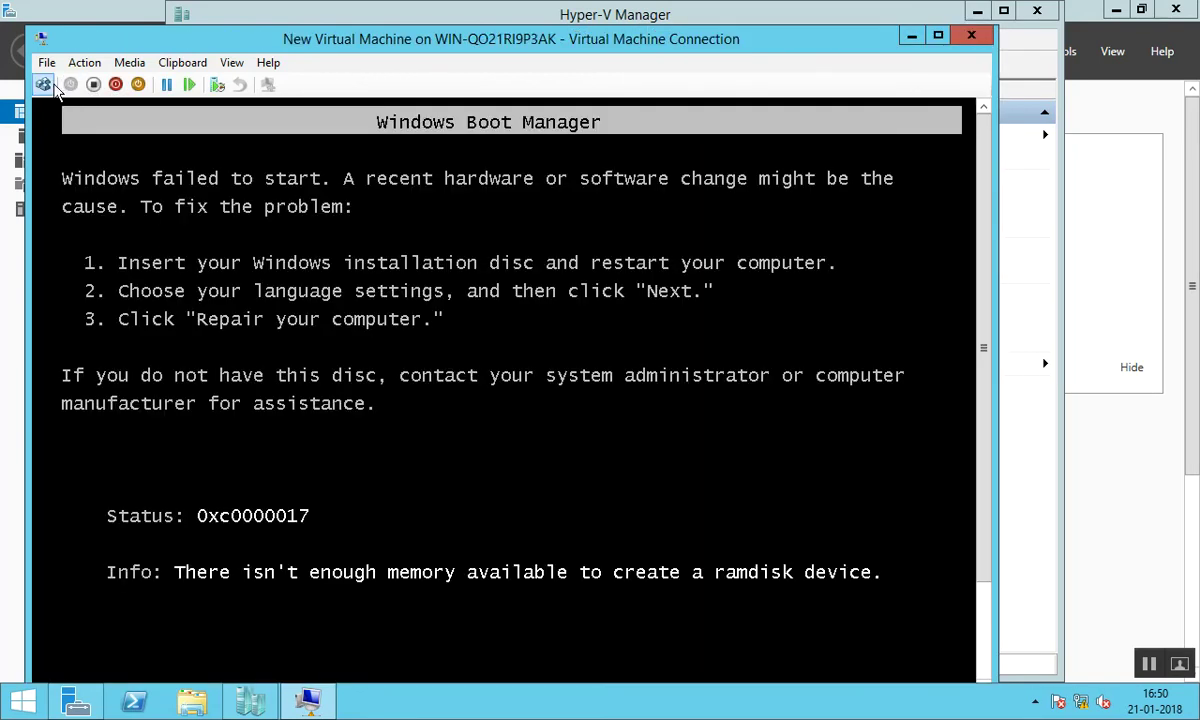
Restart the guest with Ctrl+Alt+Del, boot from DVD to the same memory error, then close the console
{"action": "left_click", "coordinate": [46, 88]}
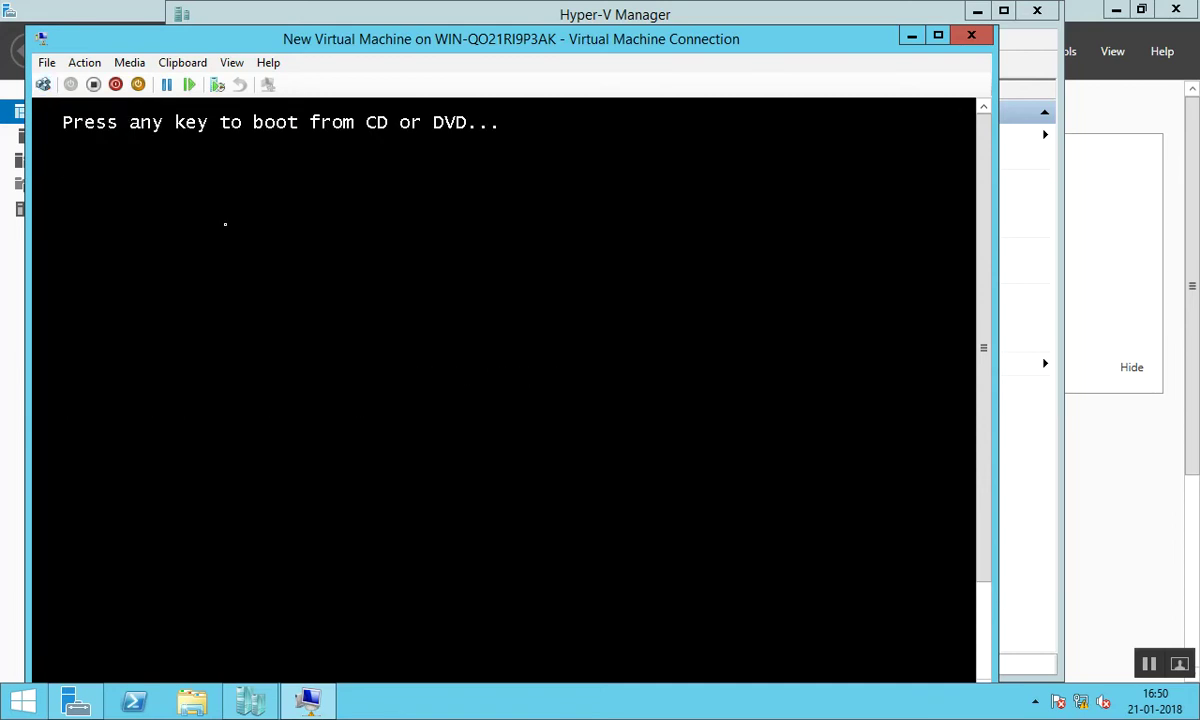
{"action": "key", "text": "Return"}
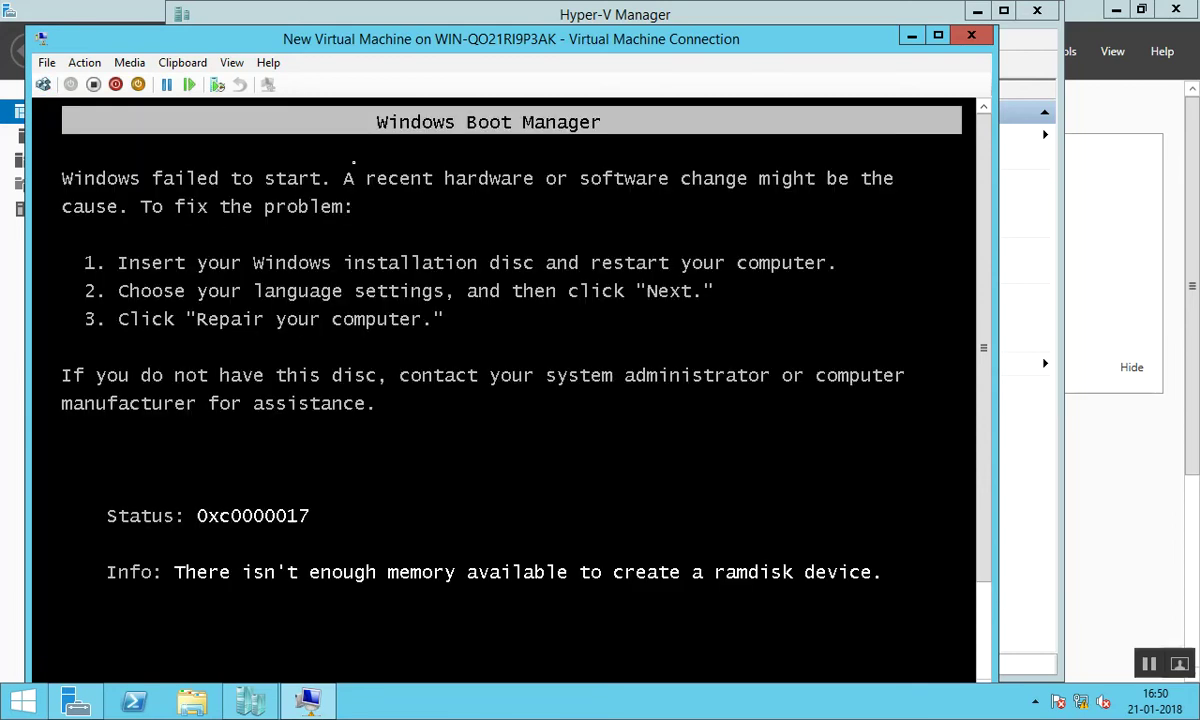
{"action": "double_click", "coordinate": [885, 33]}
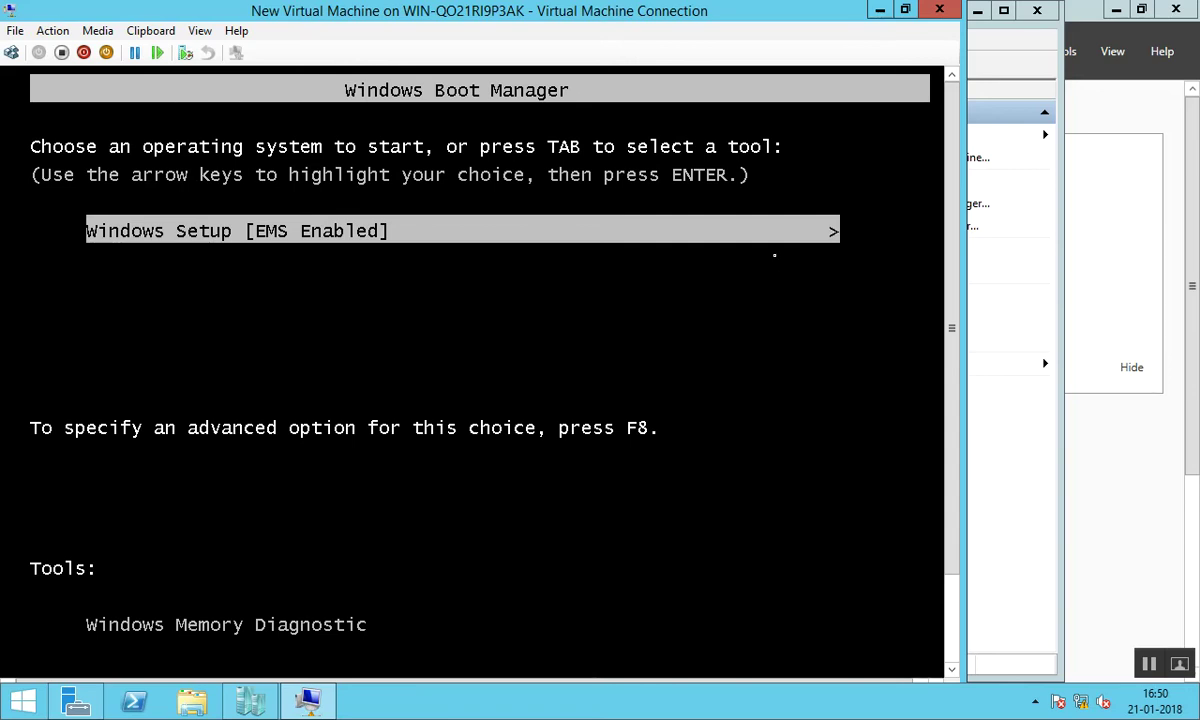
{"action": "left_click", "coordinate": [939, 10]}
{"action": "double_click", "coordinate": [458, 150]}
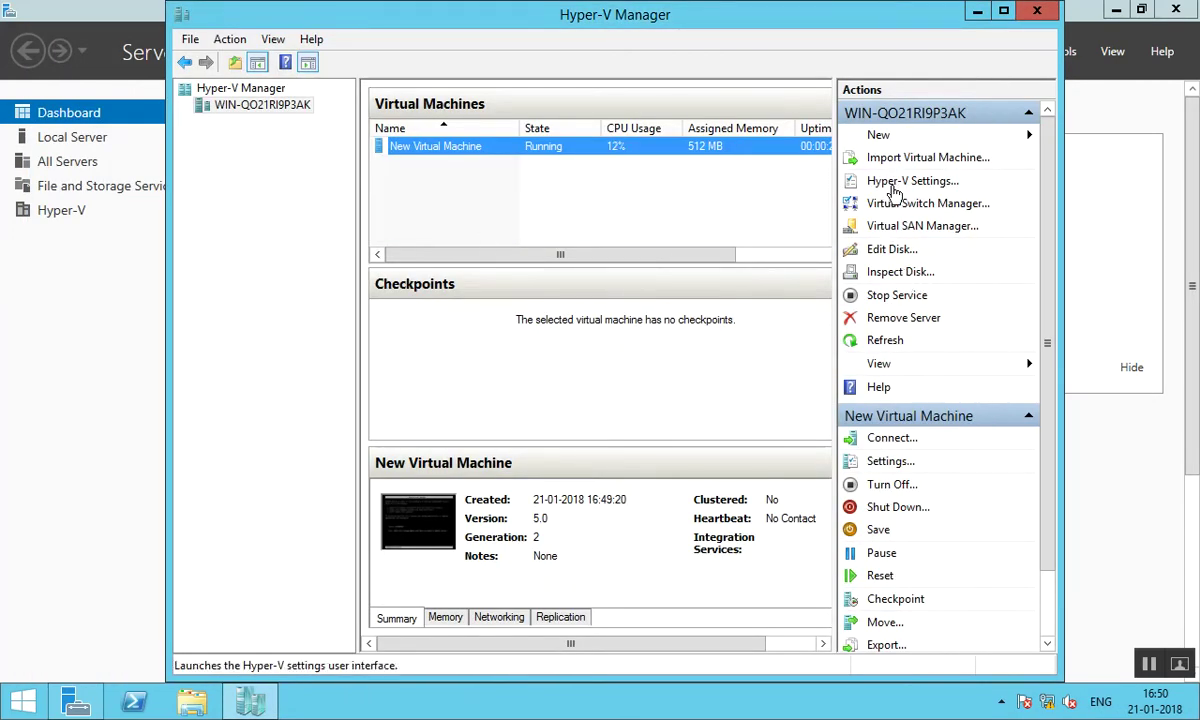
Stop the Virtual Machine Management service with Turn Off, then start it again on the host
{"action": "left_click", "coordinate": [896, 298]}
{"action": "left_click", "coordinate": [640, 391]}
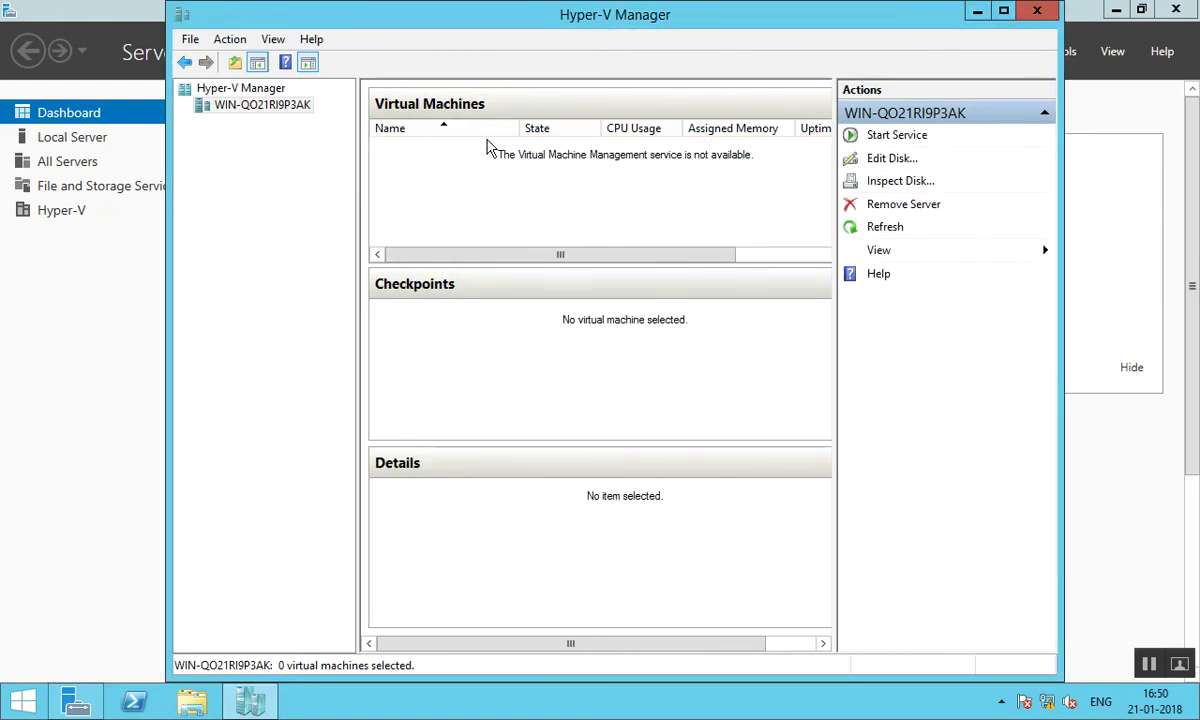
{"action": "left_click", "coordinate": [256, 106]}
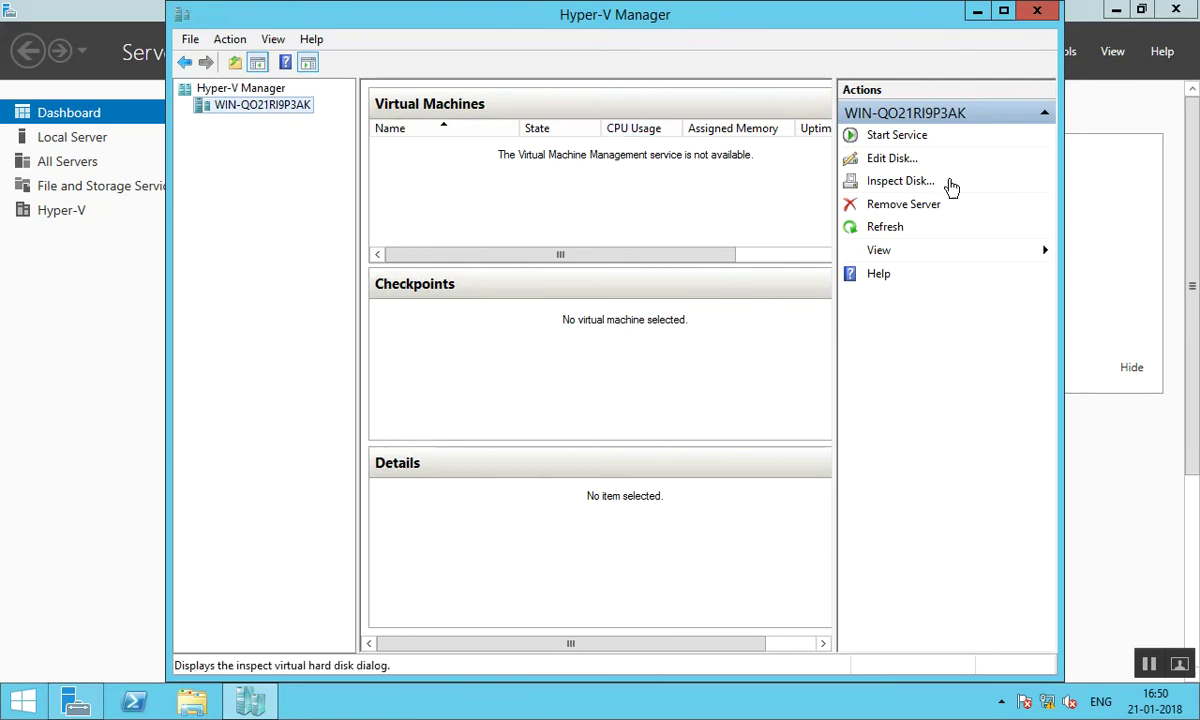
{"action": "left_click", "coordinate": [877, 146]}
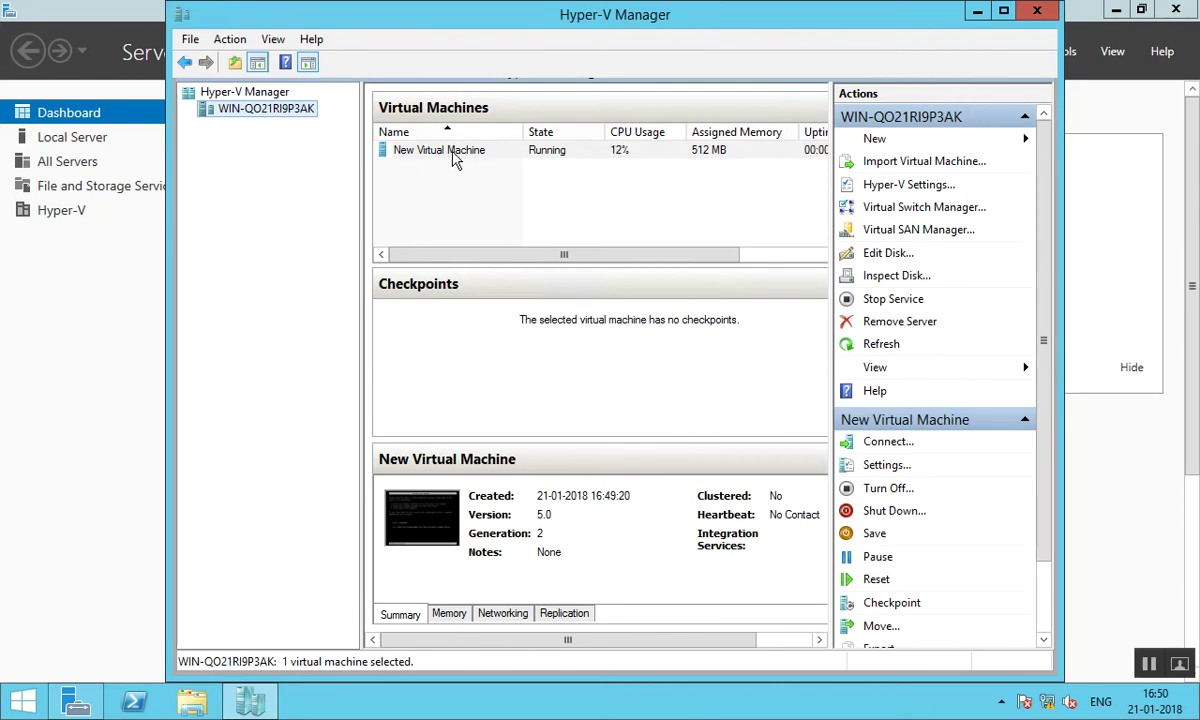
{"action": "right_click", "coordinate": [422, 141]}
In the VM's Memory settings, set Minimum RAM to 512 MB
{"action": "left_click", "coordinate": [456, 186]}
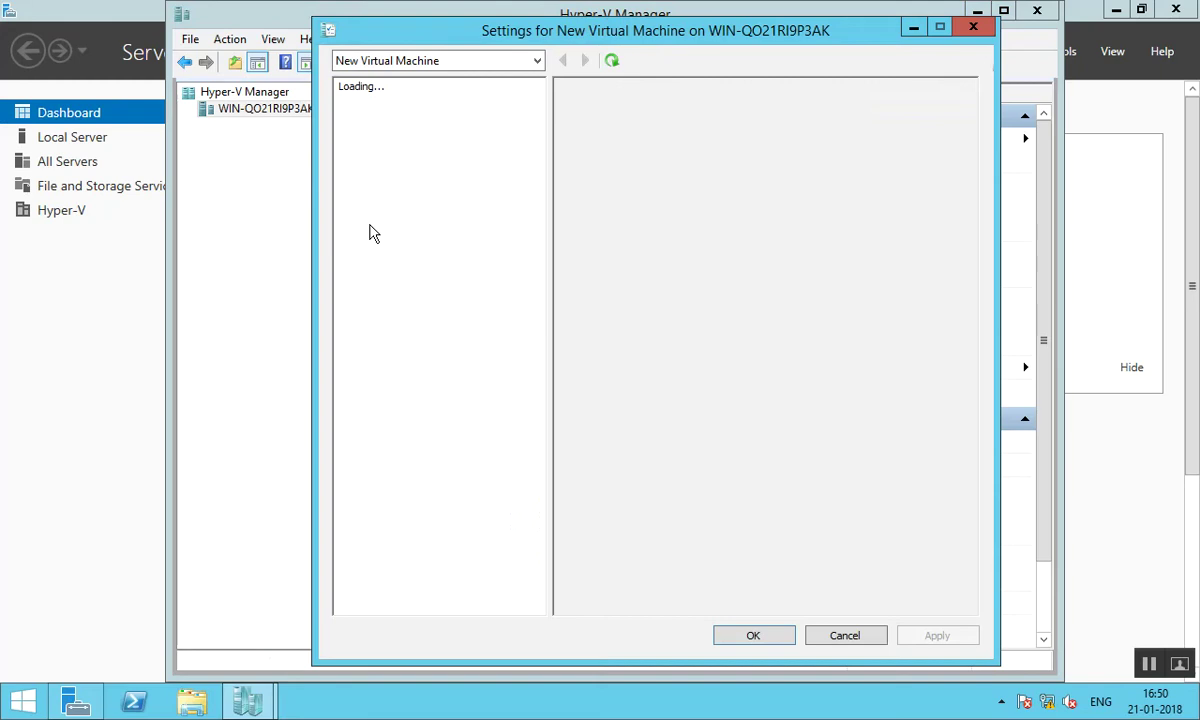
{"action": "left_click", "coordinate": [370, 147]}
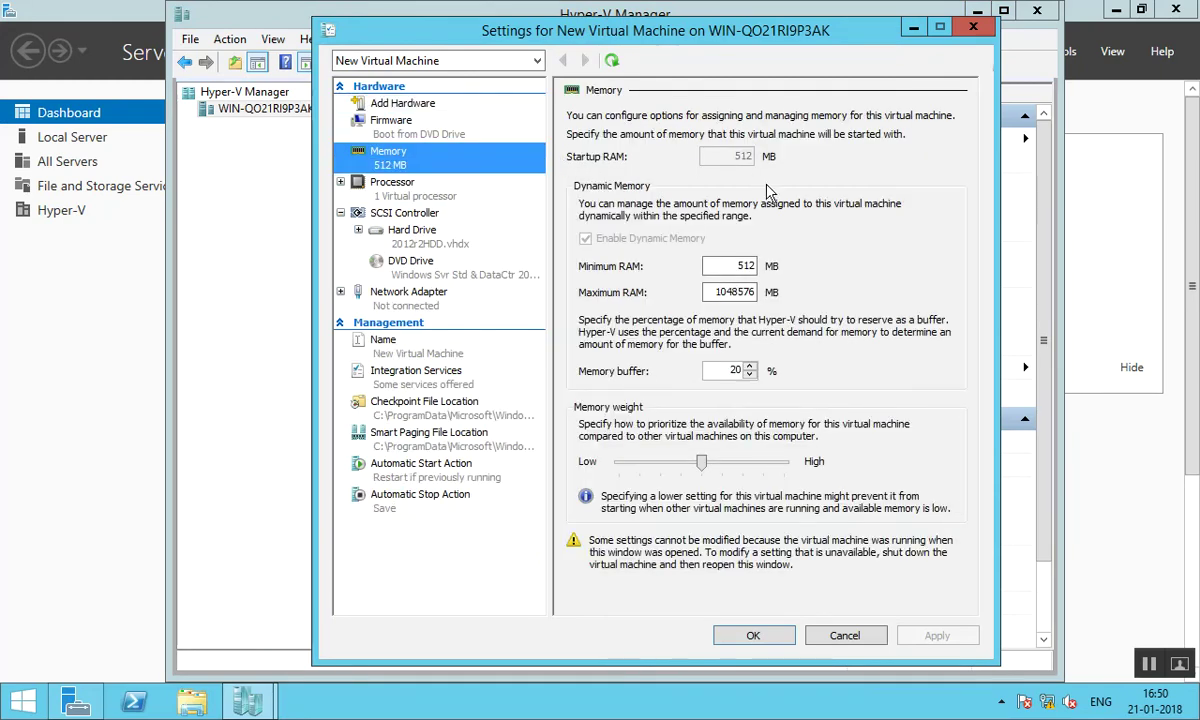
{"action": "left_click_drag", "start_coordinate": [710, 270], "coordinate": [797, 275]}
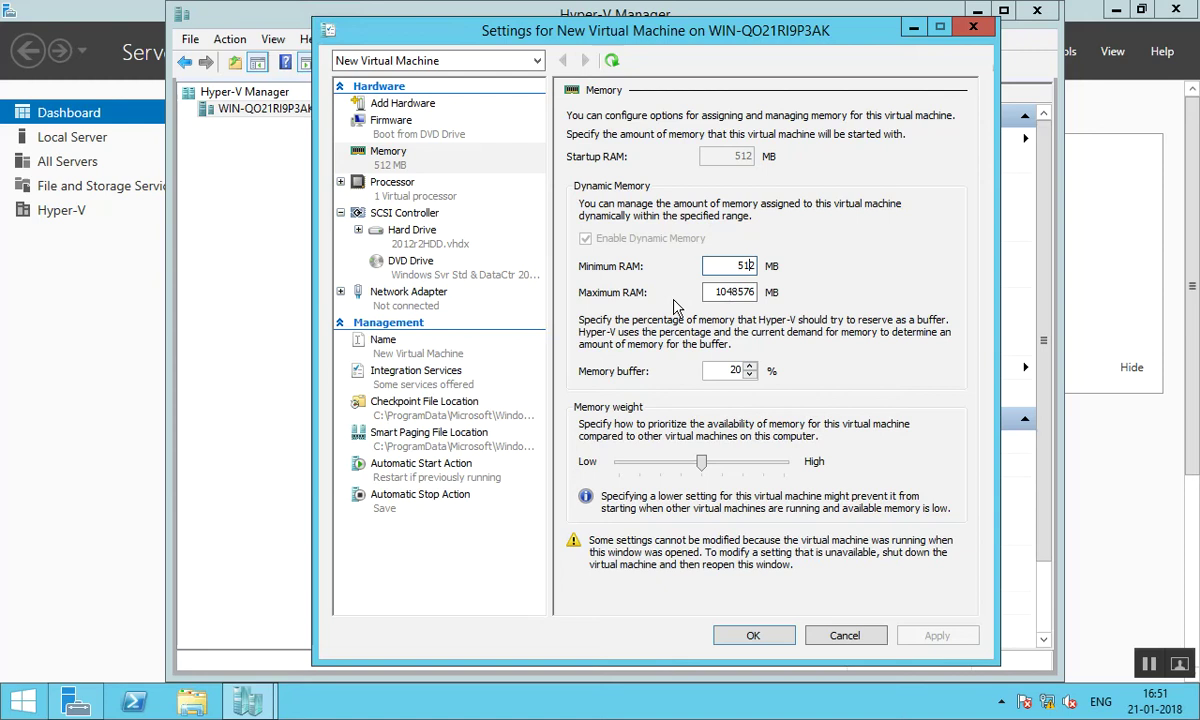
{"action": "key", "text": "Delete"}
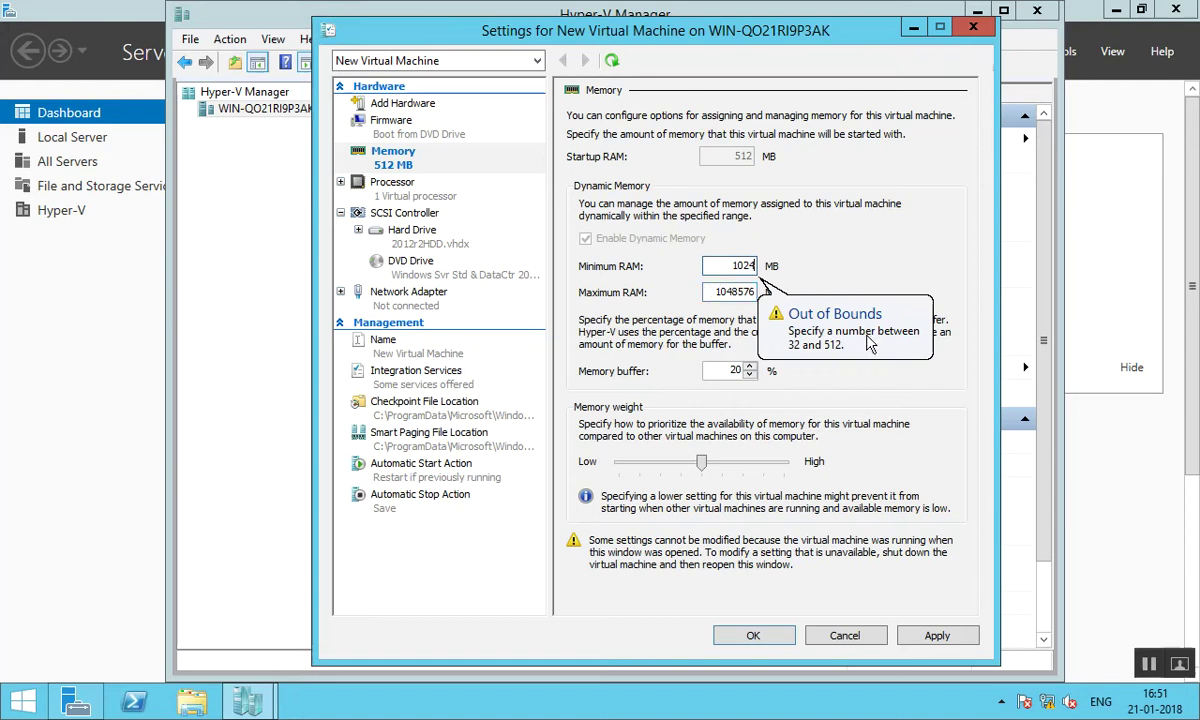
{"action": "double_click", "coordinate": [712, 266]}
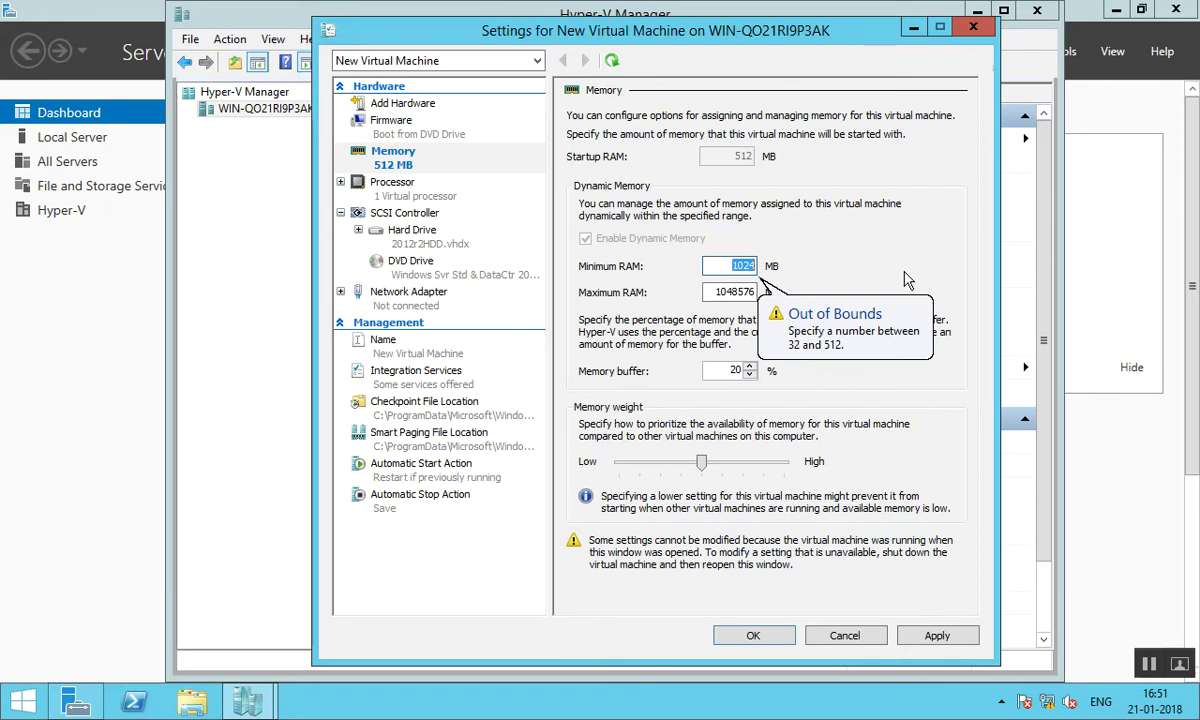
{"action": "type", "text": "512"}
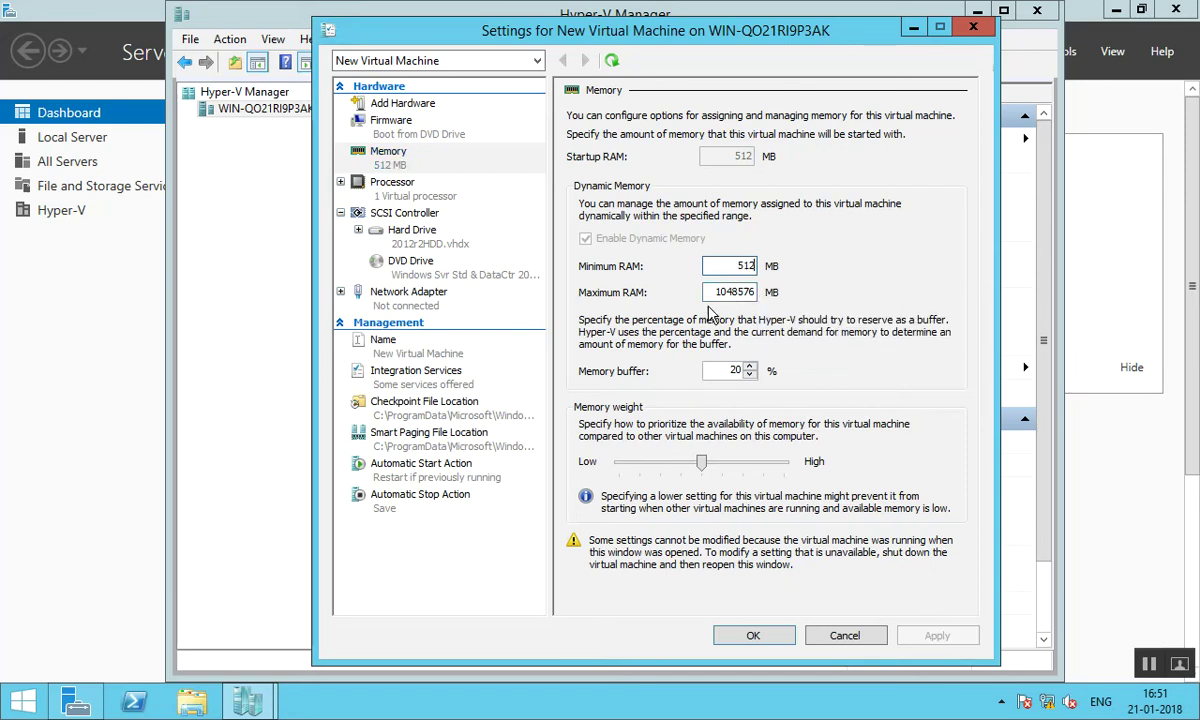
Set Maximum RAM to 6000 MB and the memory buffer to 50%
{"action": "double_click", "coordinate": [717, 292]}
{"action": "key", "text": "BackSpace"}
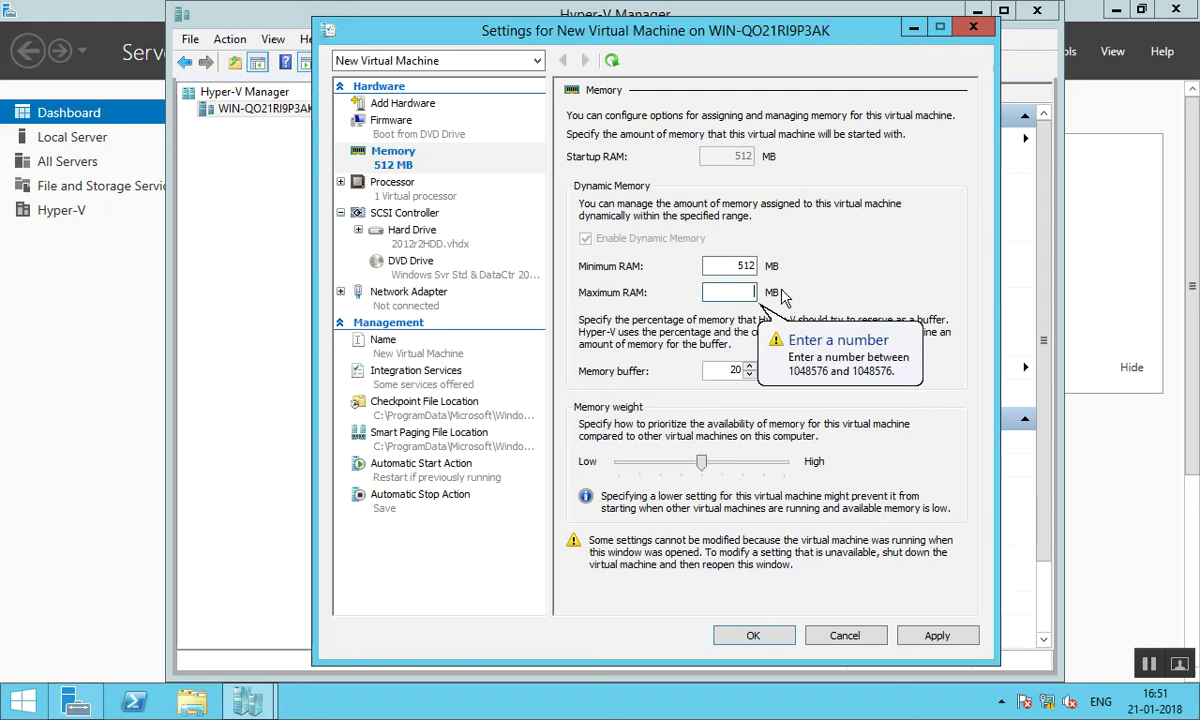
{"action": "type", "text": "6"}
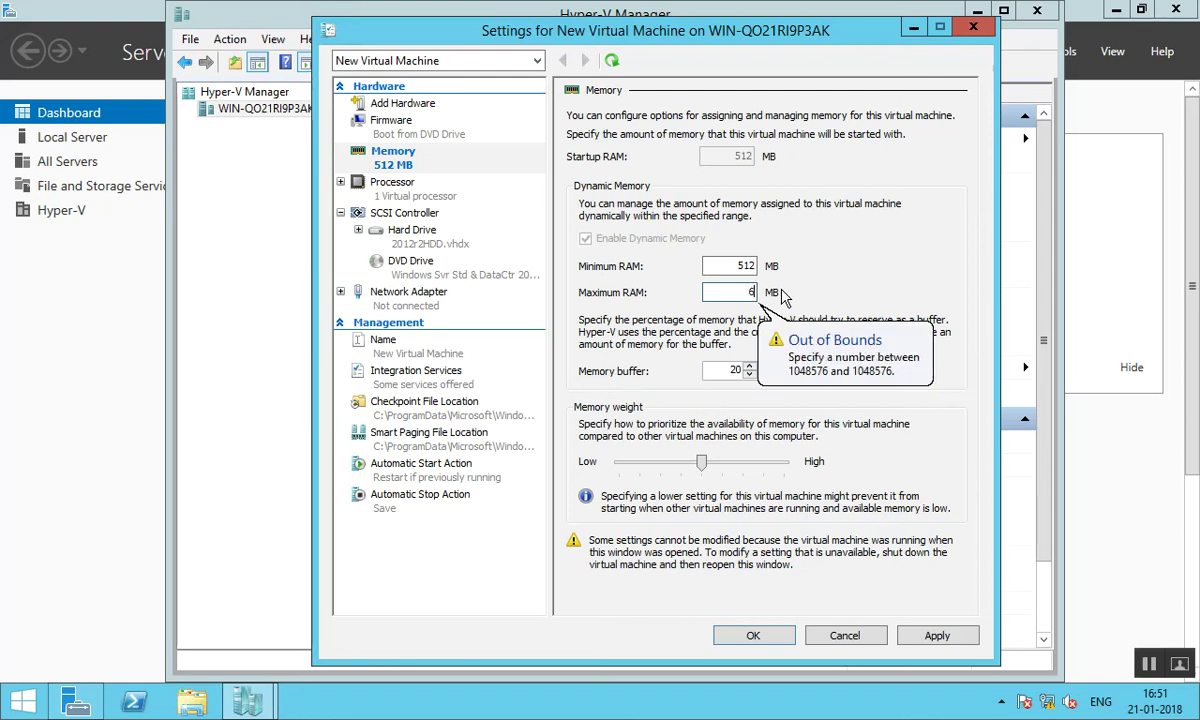
{"action": "type", "text": "000"}
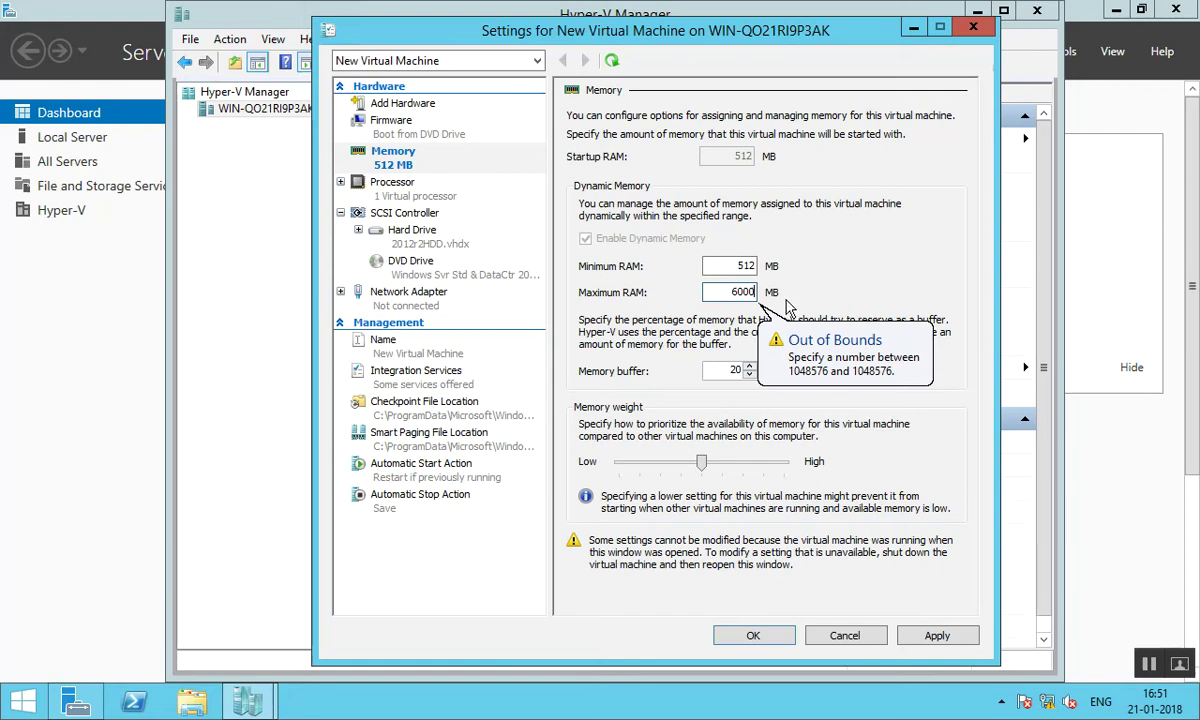
{"action": "key", "text": "Left"}
{"action": "key", "text": "Left"}
{"action": "key", "text": "Left"}
{"action": "key", "text": "BackSpace"}
{"action": "type", "text": "5"}
{"action": "key", "text": "Tab"}
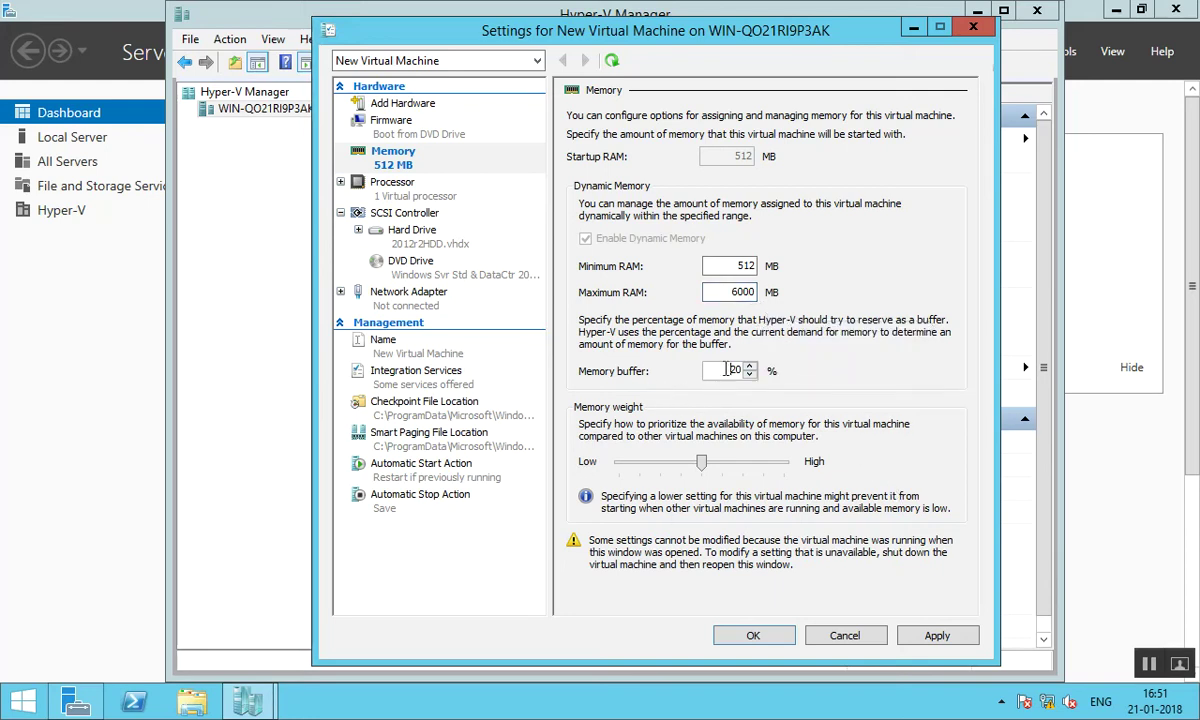
{"action": "type", "text": "50"}
Apply the memory changes, dismiss the refusal errors, and cancel the settings
{"action": "left_click", "coordinate": [925, 636]}
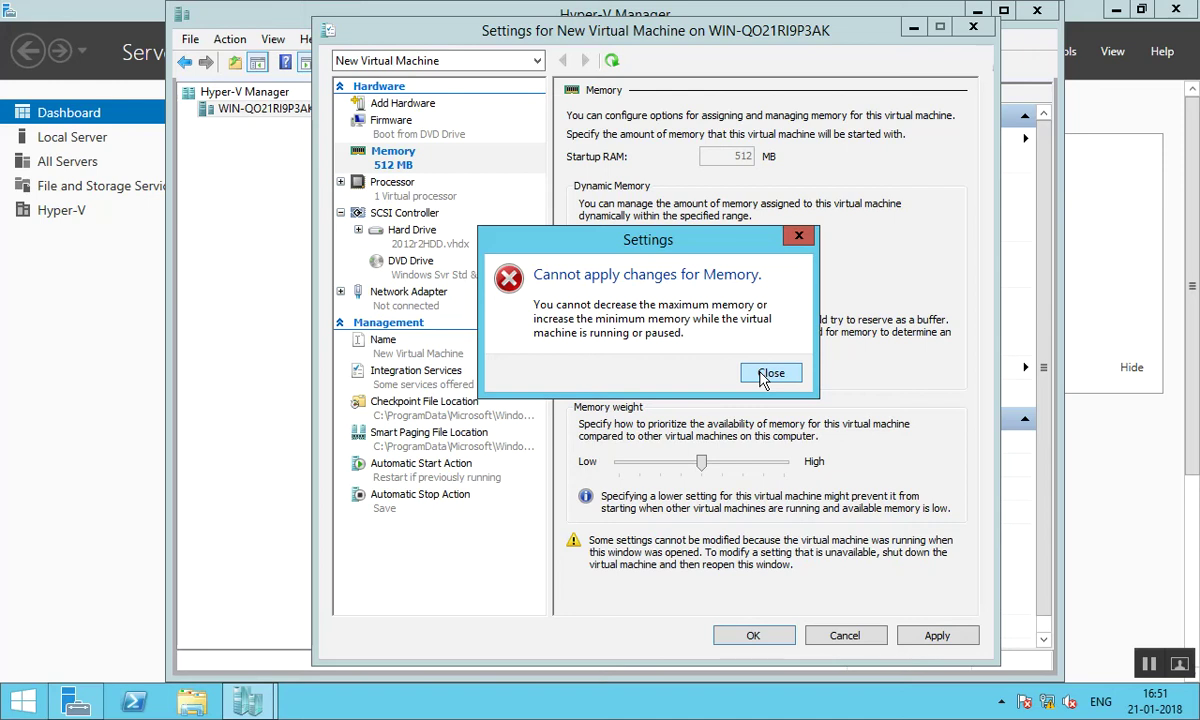
{"action": "left_click", "coordinate": [762, 374]}
{"action": "left_click", "coordinate": [753, 635]}
{"action": "left_click", "coordinate": [770, 372]}
{"action": "left_click", "coordinate": [840, 635]}
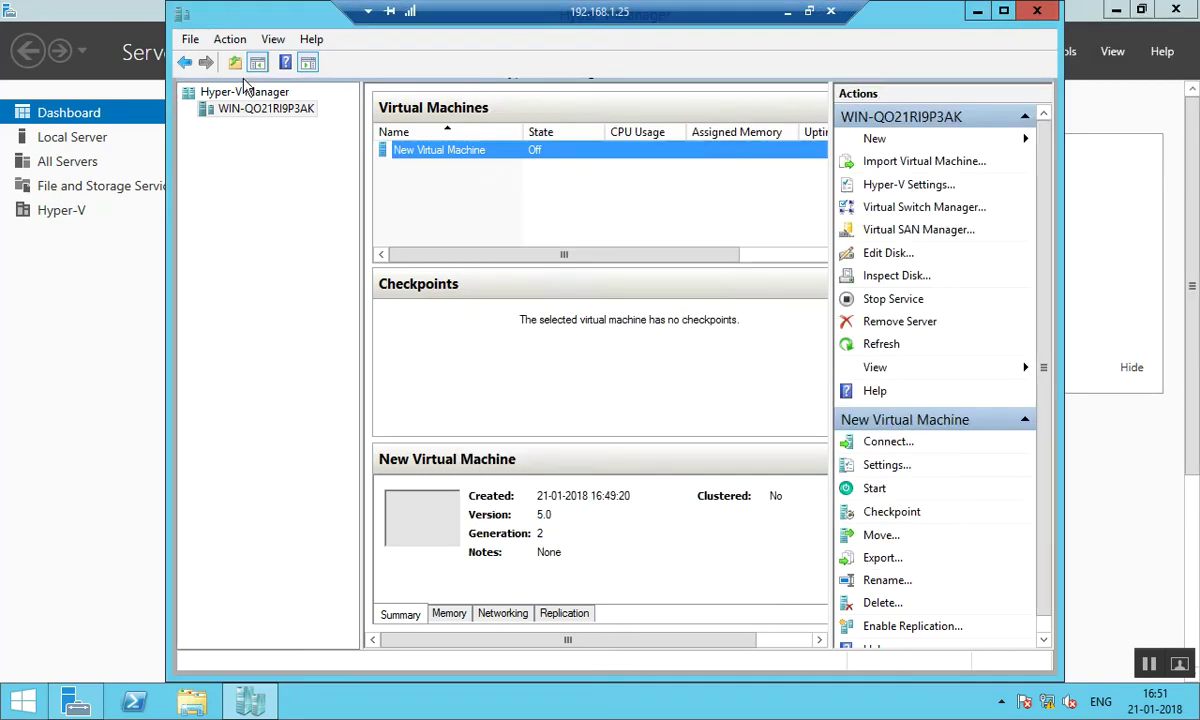
Select New Virtual Machine and open its connection console
{"action": "right_click", "coordinate": [437, 156]}
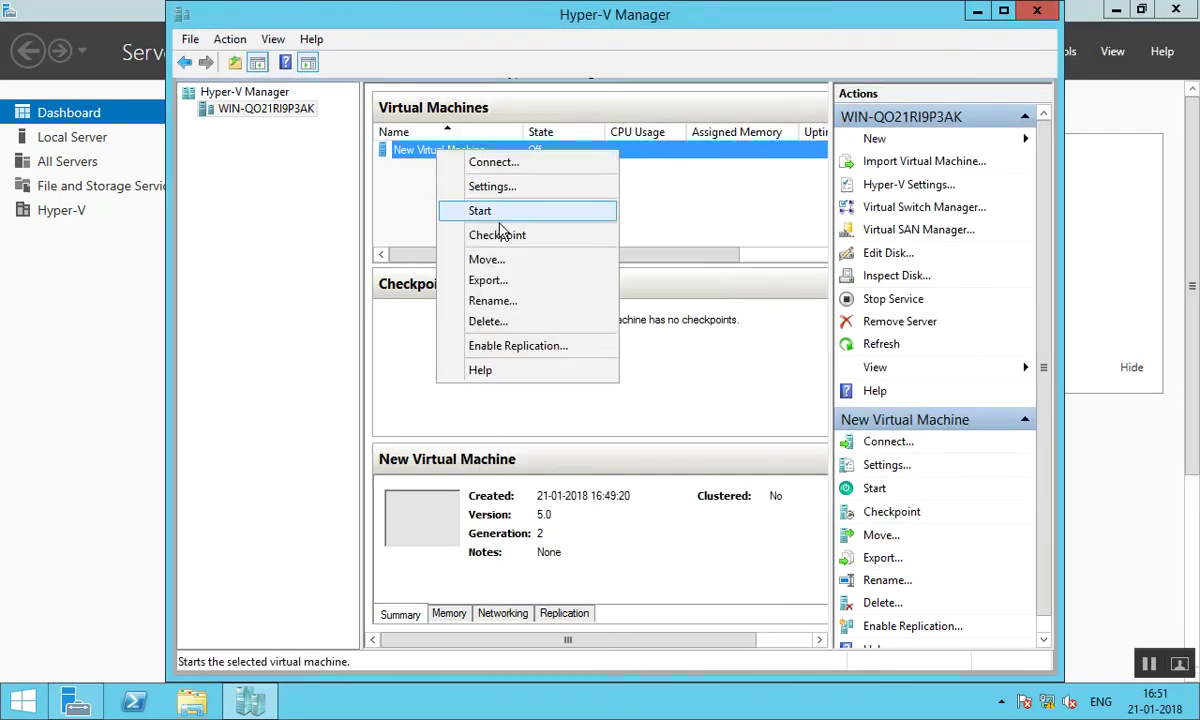
{"action": "left_click", "coordinate": [503, 236]}
{"action": "left_click", "coordinate": [447, 156]}
{"action": "double_click", "coordinate": [447, 152]}
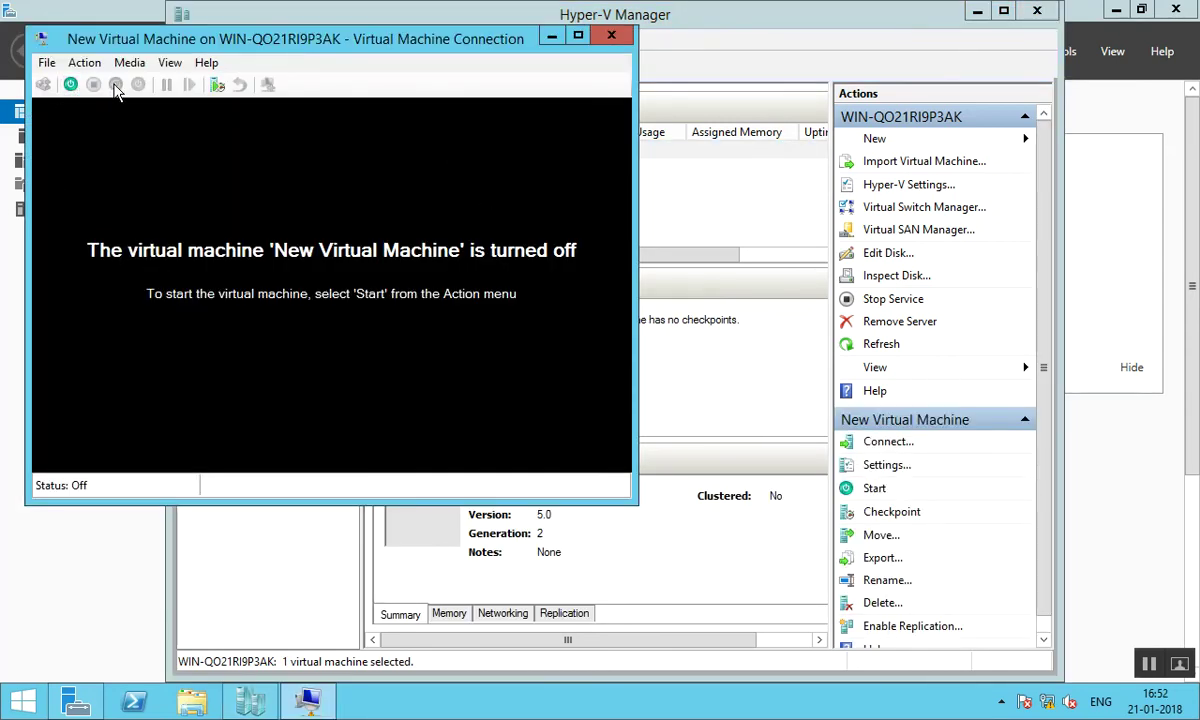
Close the console window, leaving New Virtual Machine listed as Off
{"action": "left_click", "coordinate": [612, 37]}
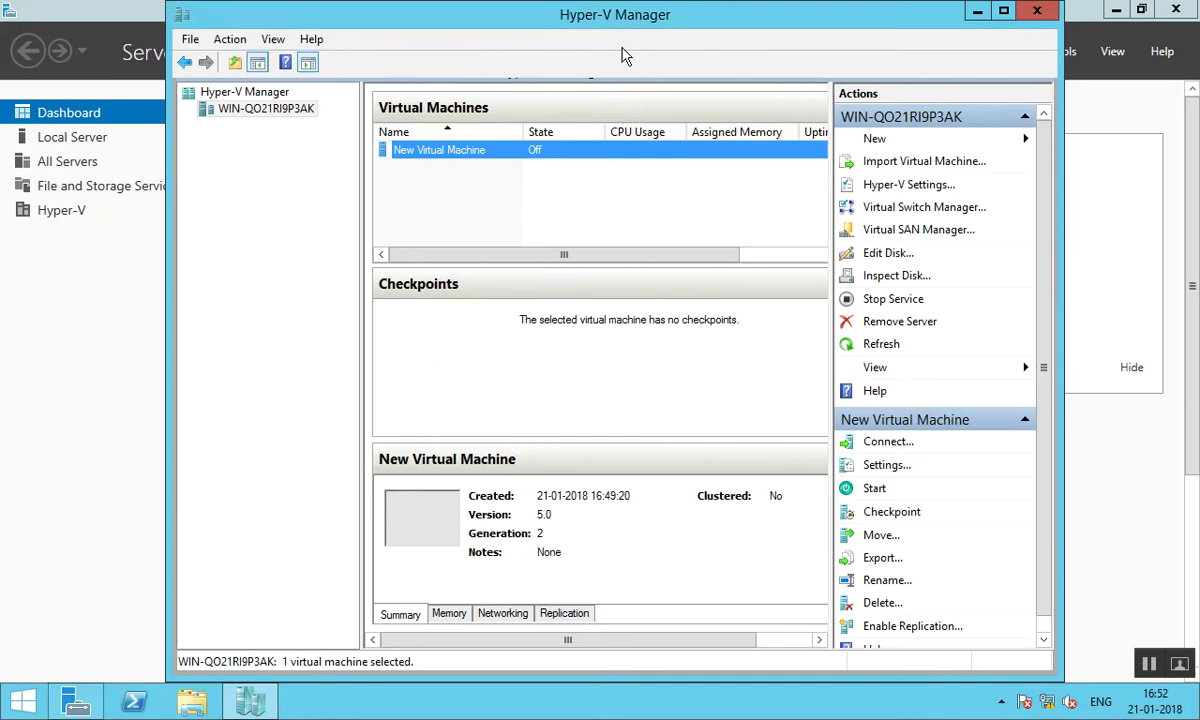
{"action": "right_click", "coordinate": [428, 152]}
{"action": "left_click", "coordinate": [233, 254]}
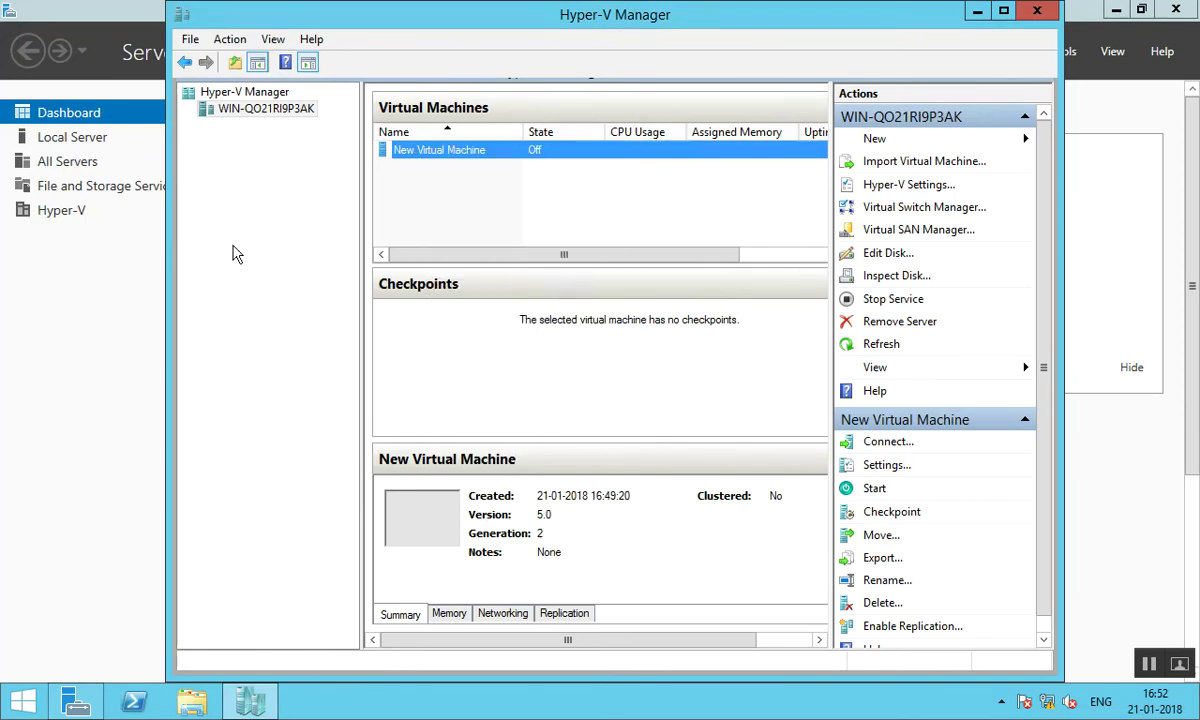
Close Hyper-V Manager, minimize Server Manager and refresh the desktop
{"action": "left_click", "coordinate": [1037, 12]}
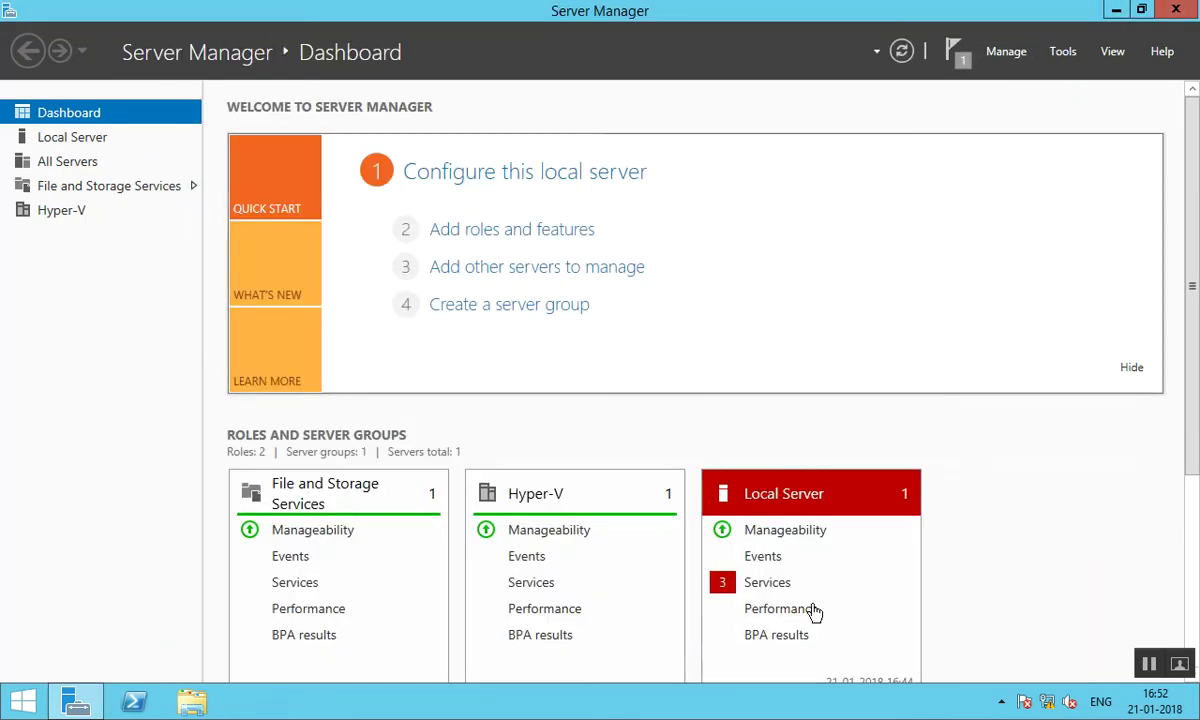
{"action": "left_click", "coordinate": [1001, 702]}
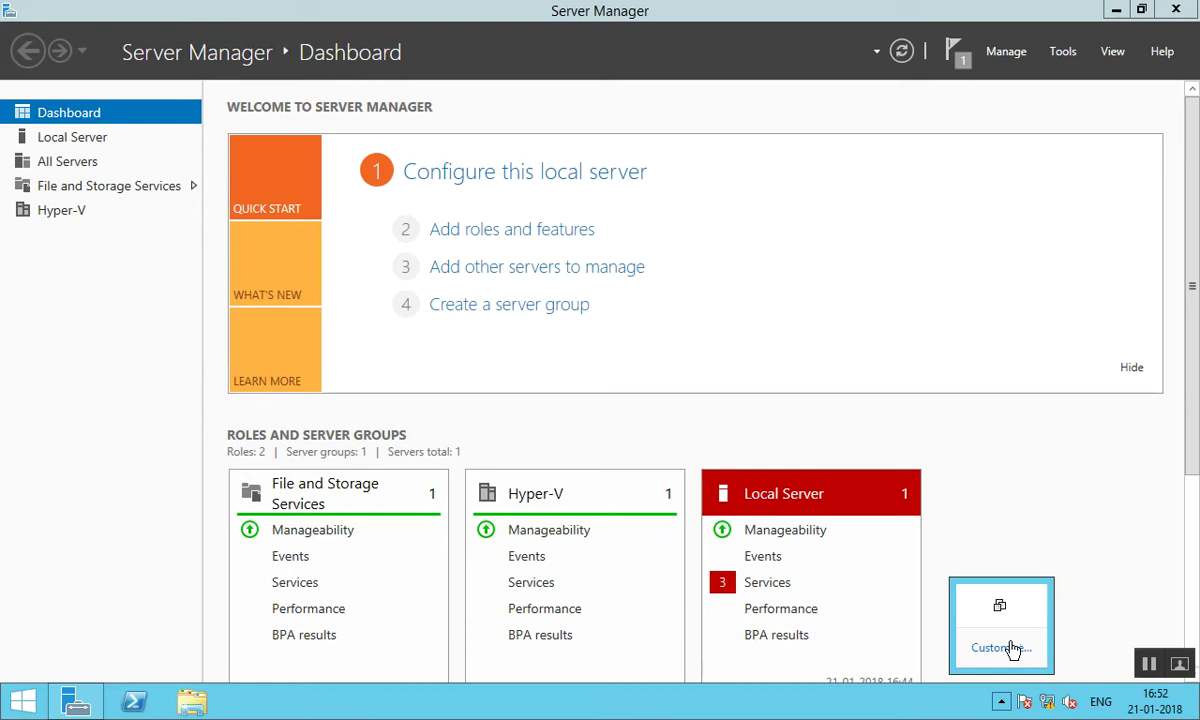
{"action": "left_click", "coordinate": [777, 104]}
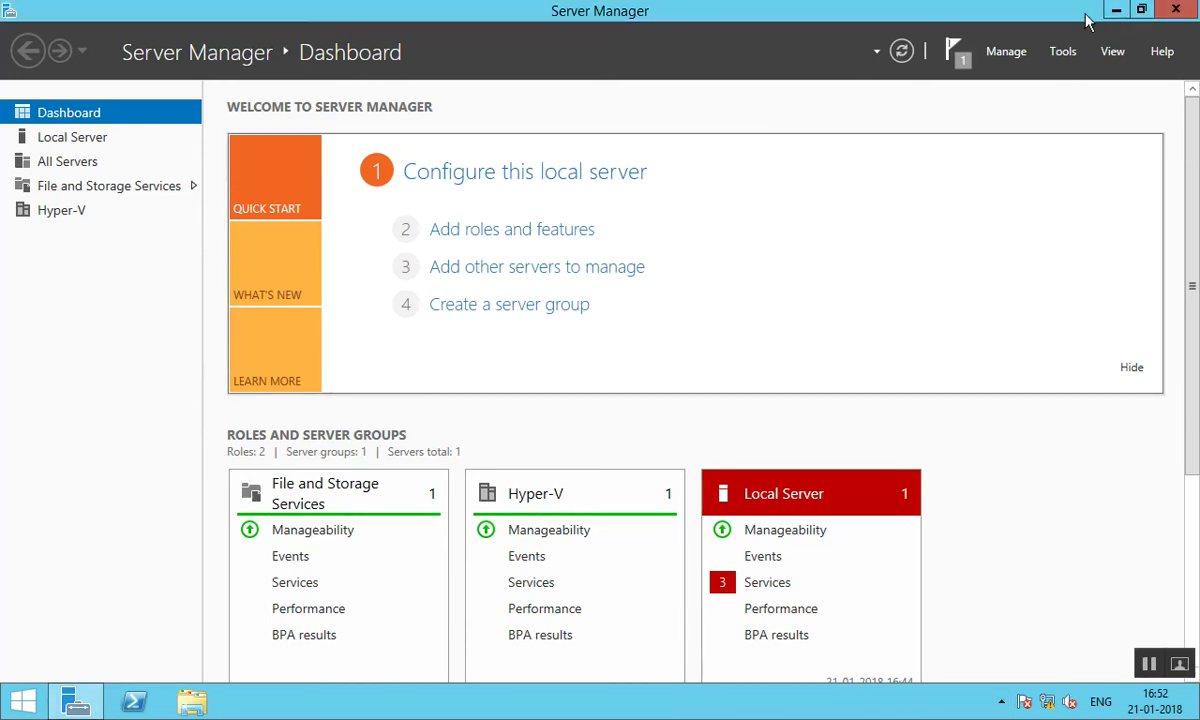
{"action": "left_click", "coordinate": [1114, 10]}
{"action": "right_click", "coordinate": [408, 296]}
{"action": "left_click", "coordinate": [490, 352]}
Relaunch Server Manager from Start and open Hyper-V Manager from Tools
{"action": "left_click", "coordinate": [4, 690]}
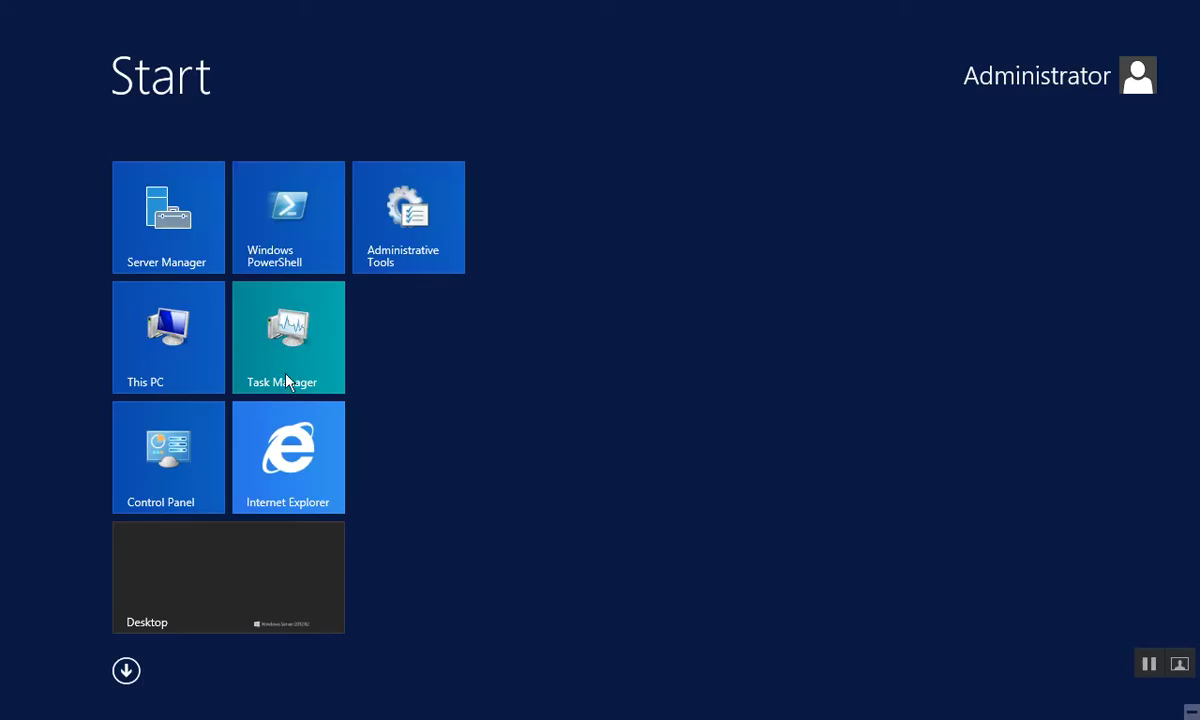
{"action": "left_click", "coordinate": [127, 234]}
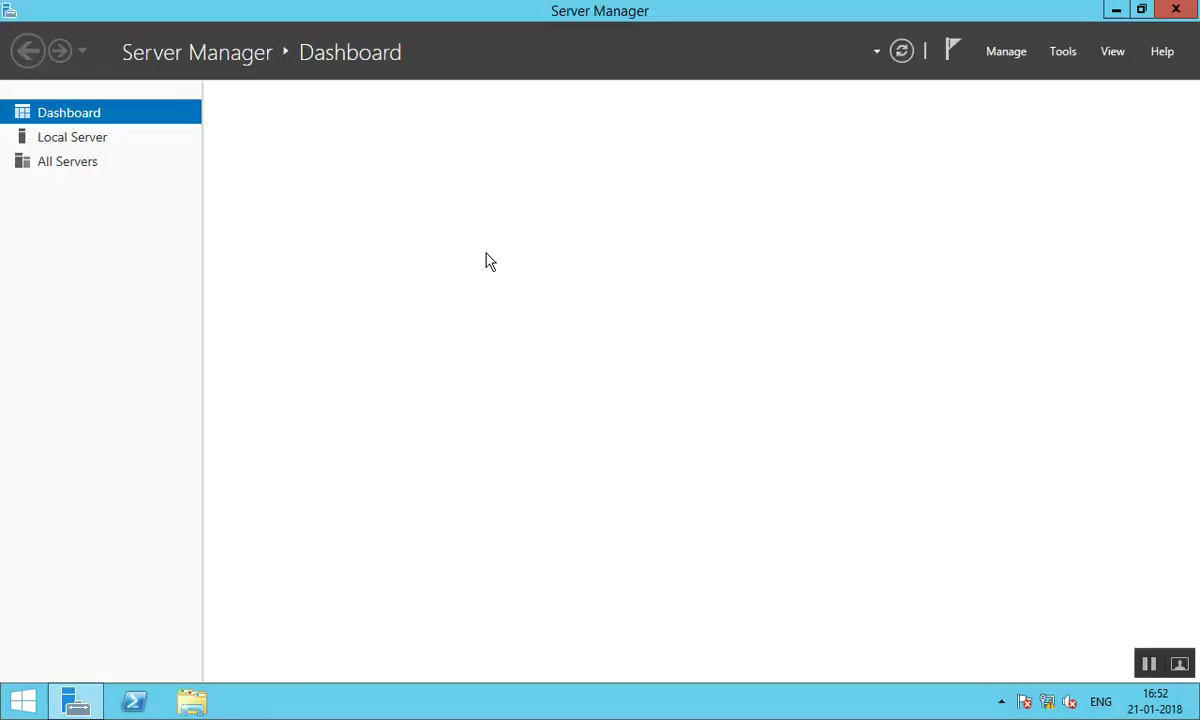
{"action": "left_click", "coordinate": [1064, 55]}
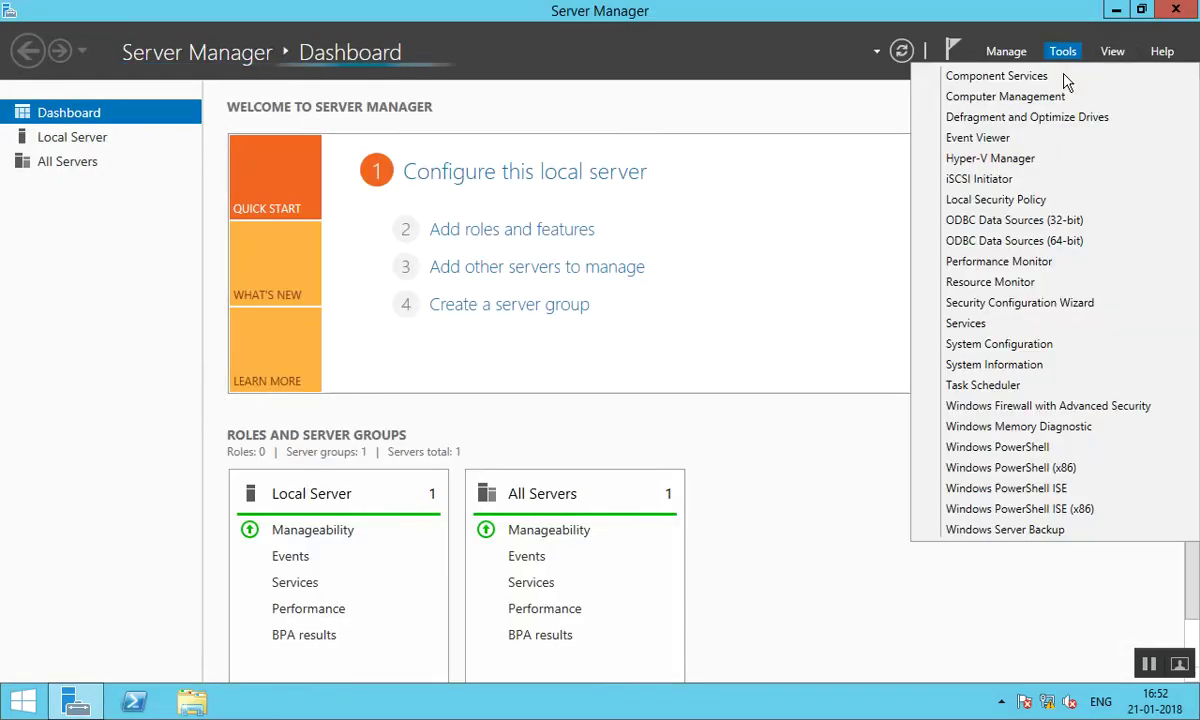
{"action": "left_click", "coordinate": [995, 160]}
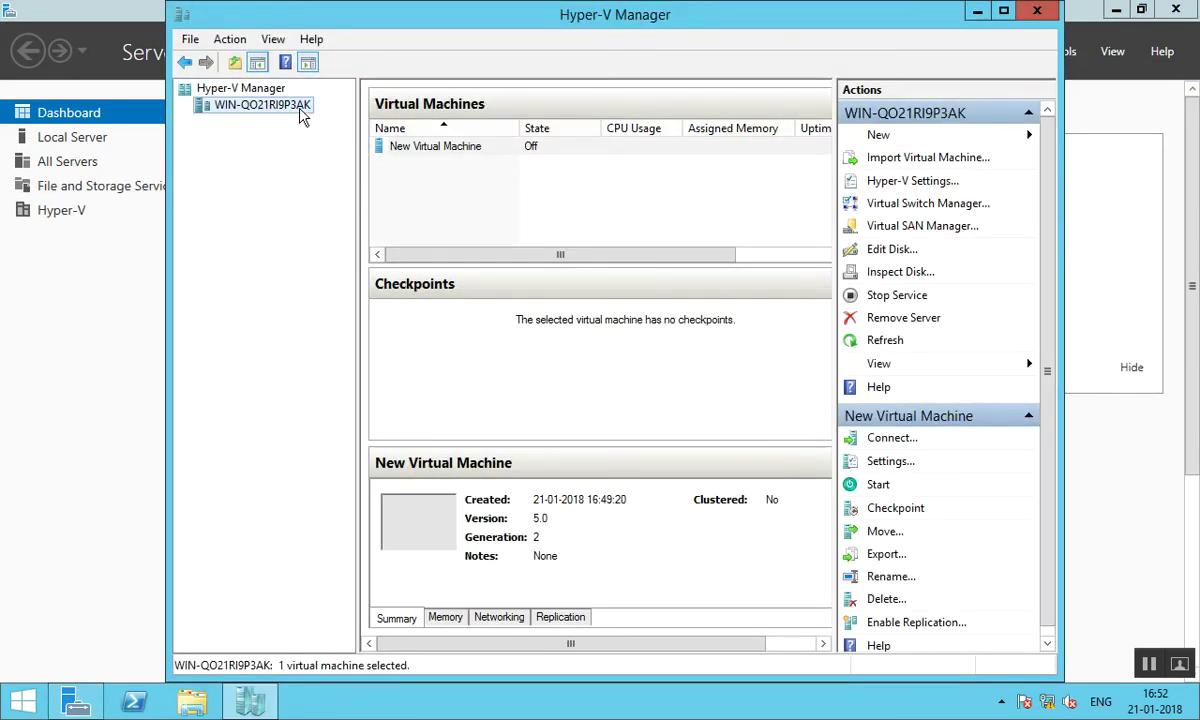
Connect to New Virtual Machine and eject the current disc from its DVD drive
{"action": "left_click", "coordinate": [399, 148]}
{"action": "double_click", "coordinate": [399, 148]}
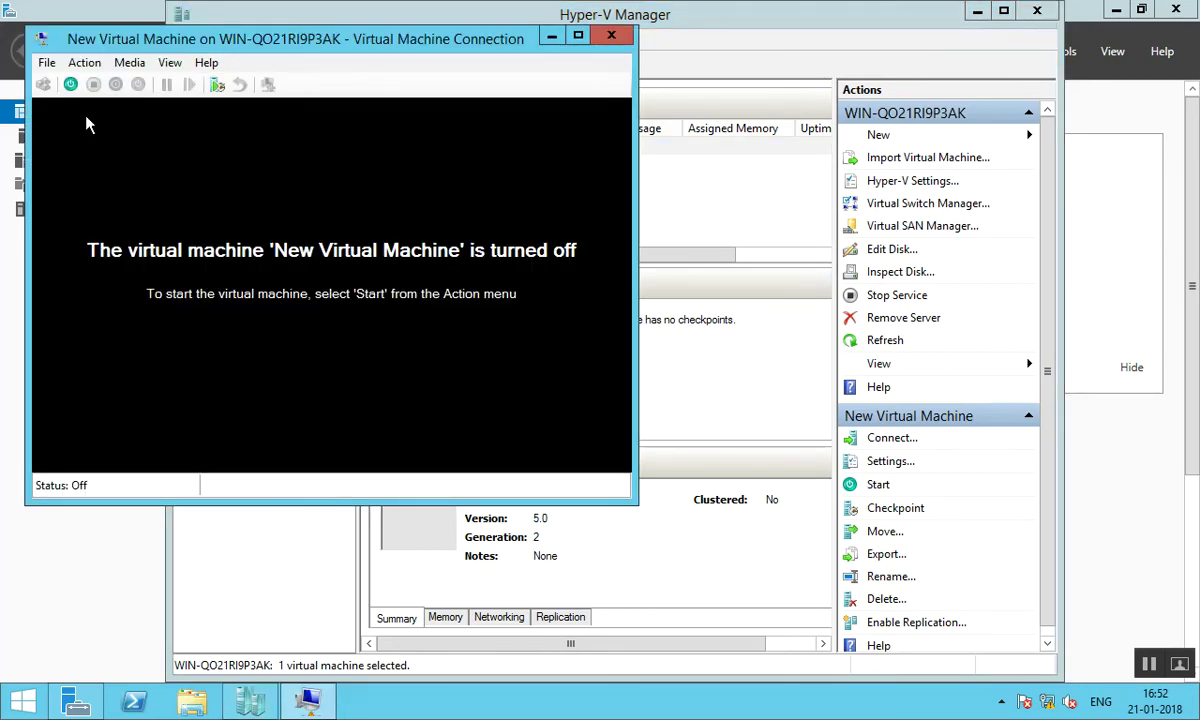
{"action": "left_click", "coordinate": [128, 64]}
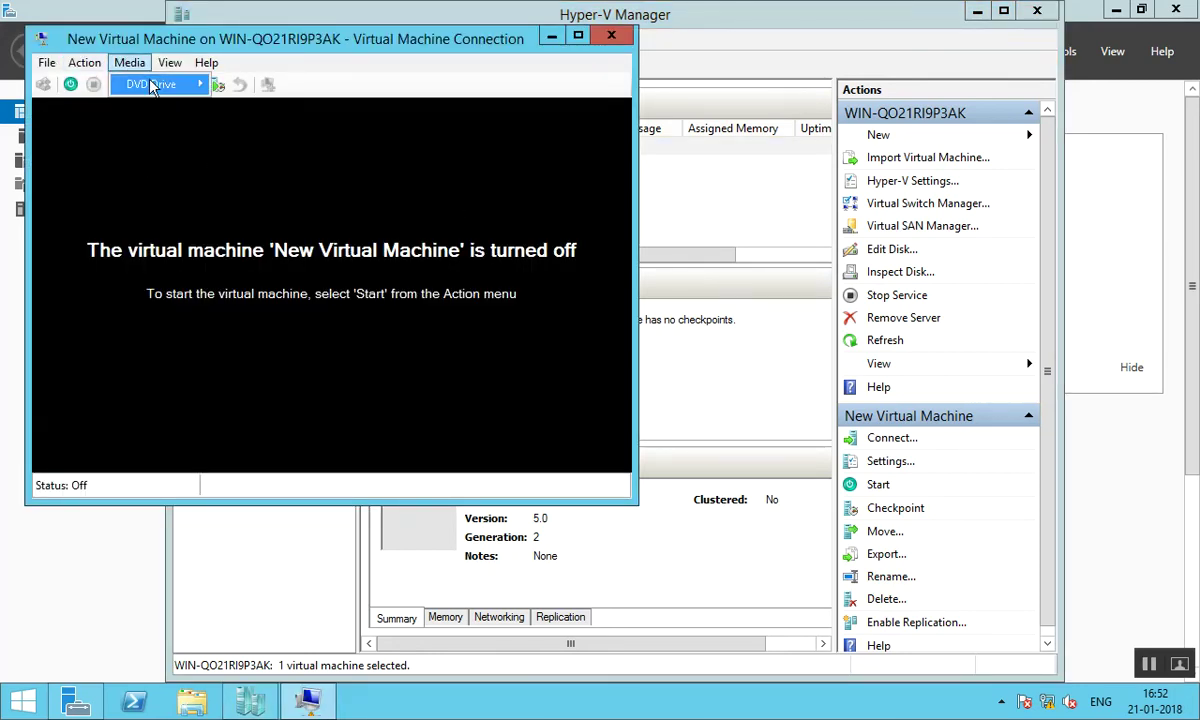
{"action": "mouse_move", "coordinate": [155, 86]}
{"action": "left_click", "coordinate": [312, 86]}
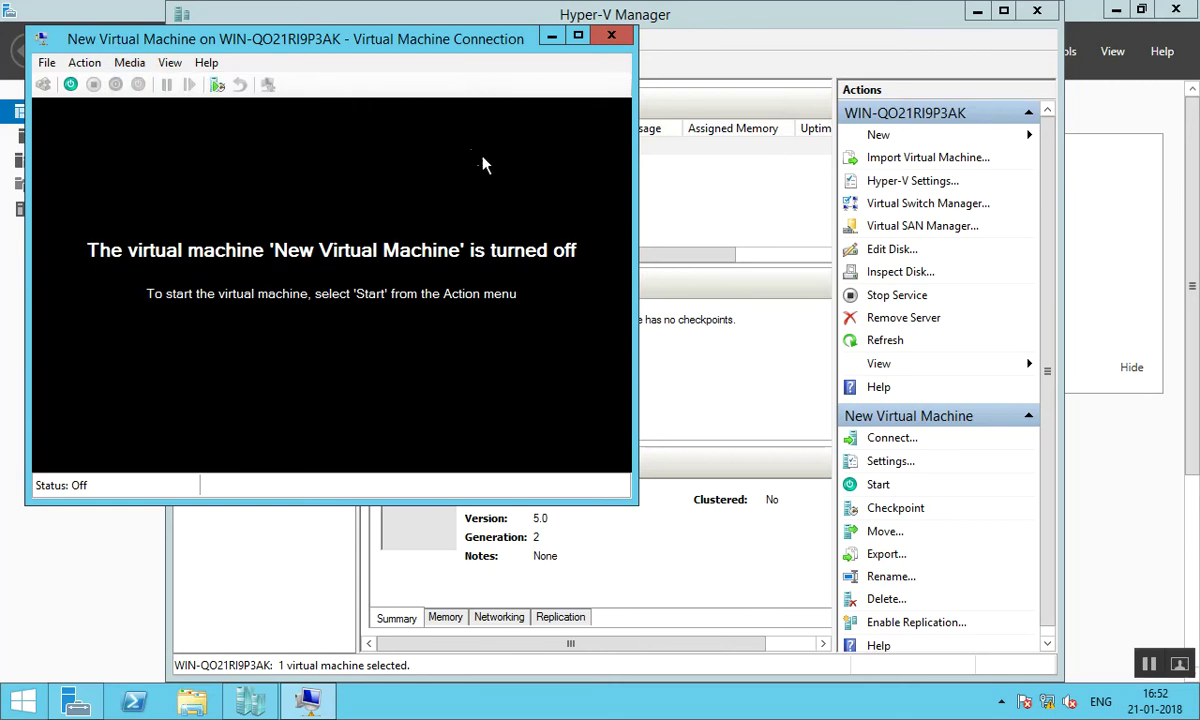
Insert the Win_7_64Bit_Ult ISO into the virtual DVD drive
{"action": "left_click", "coordinate": [133, 64]}
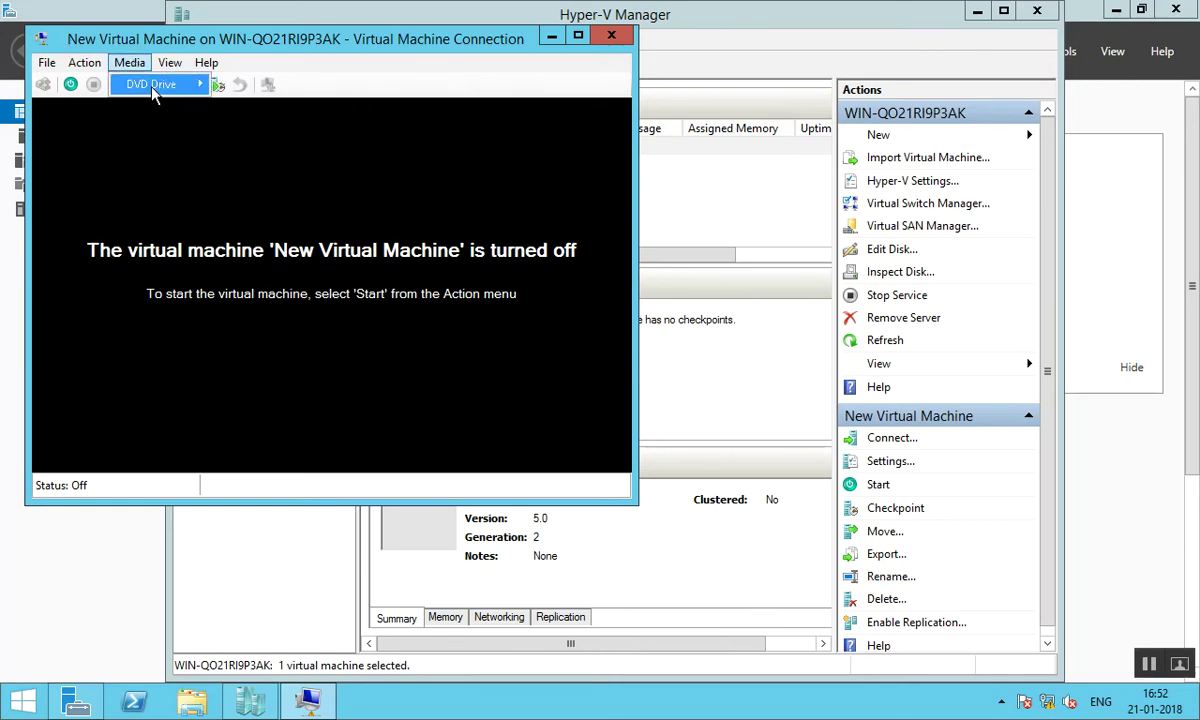
{"action": "mouse_move", "coordinate": [160, 85]}
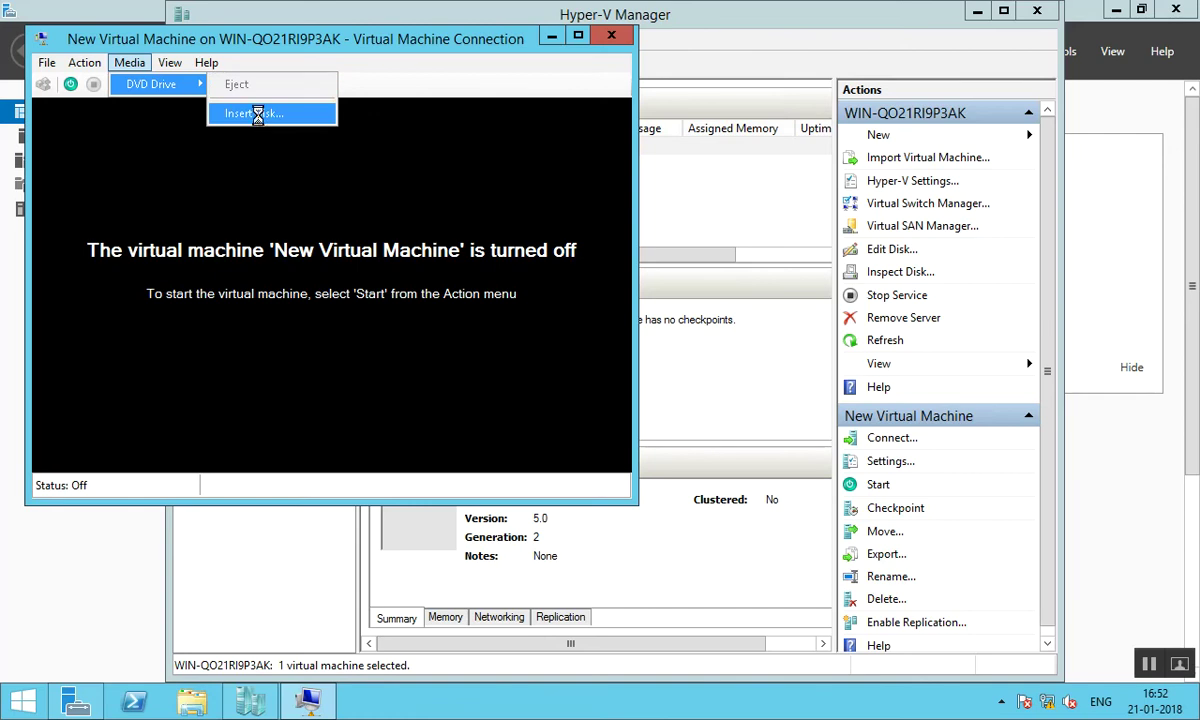
{"action": "left_click", "coordinate": [245, 112]}
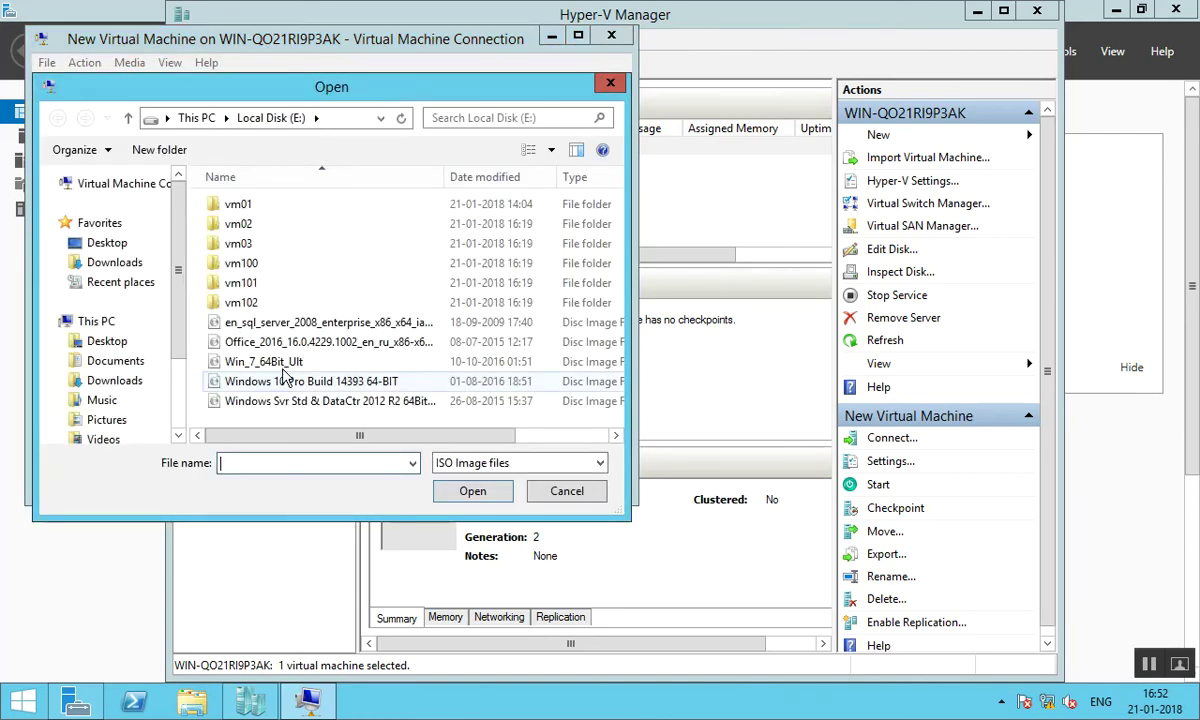
{"action": "double_click", "coordinate": [290, 362]}
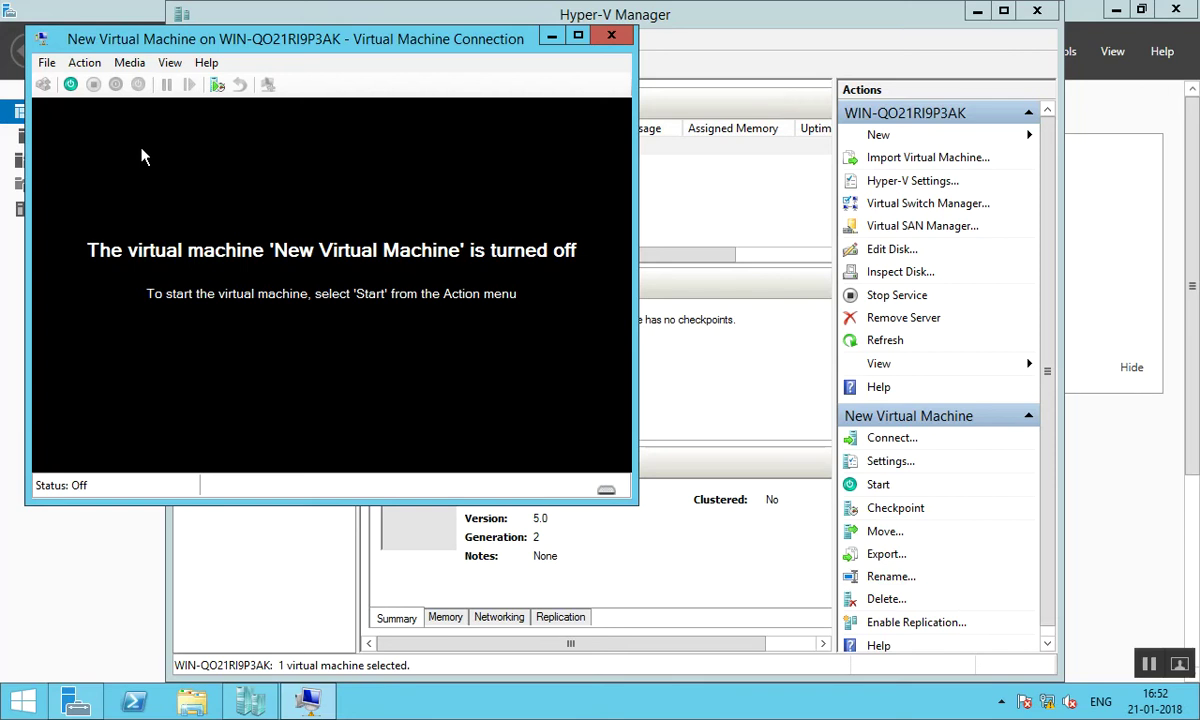
Start New Virtual Machine, maximize its console, and confirm a reset
{"action": "left_click", "coordinate": [72, 85]}
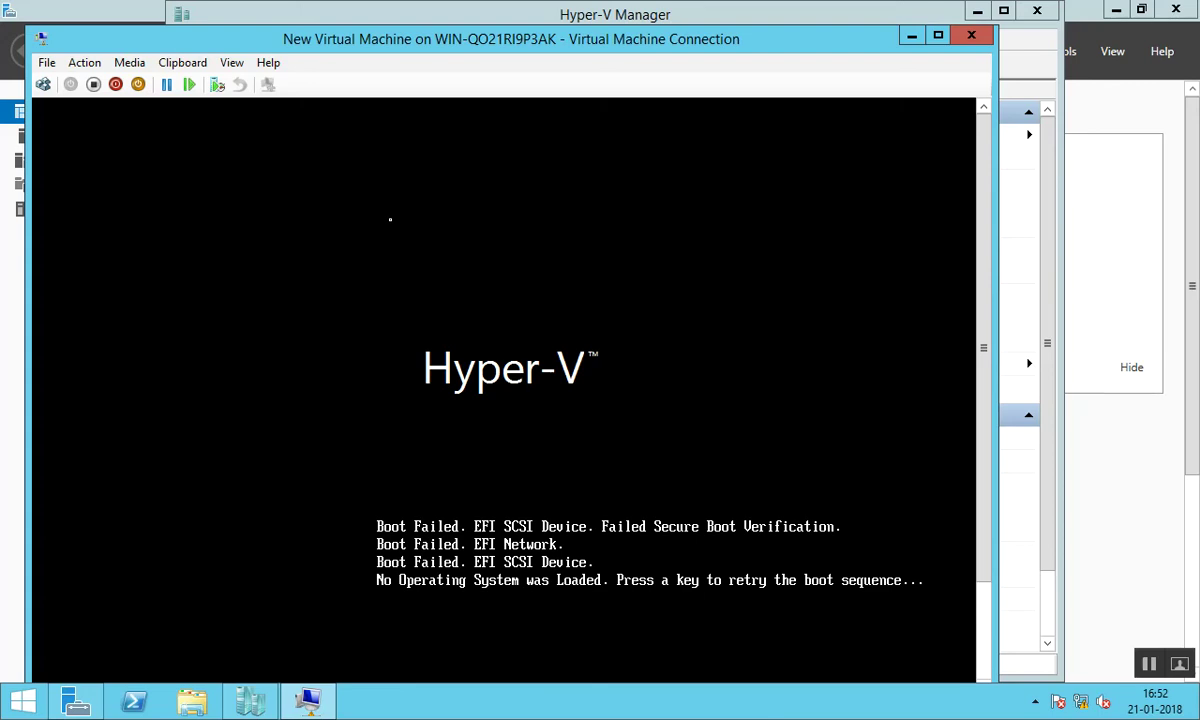
{"action": "double_click", "coordinate": [525, 42]}
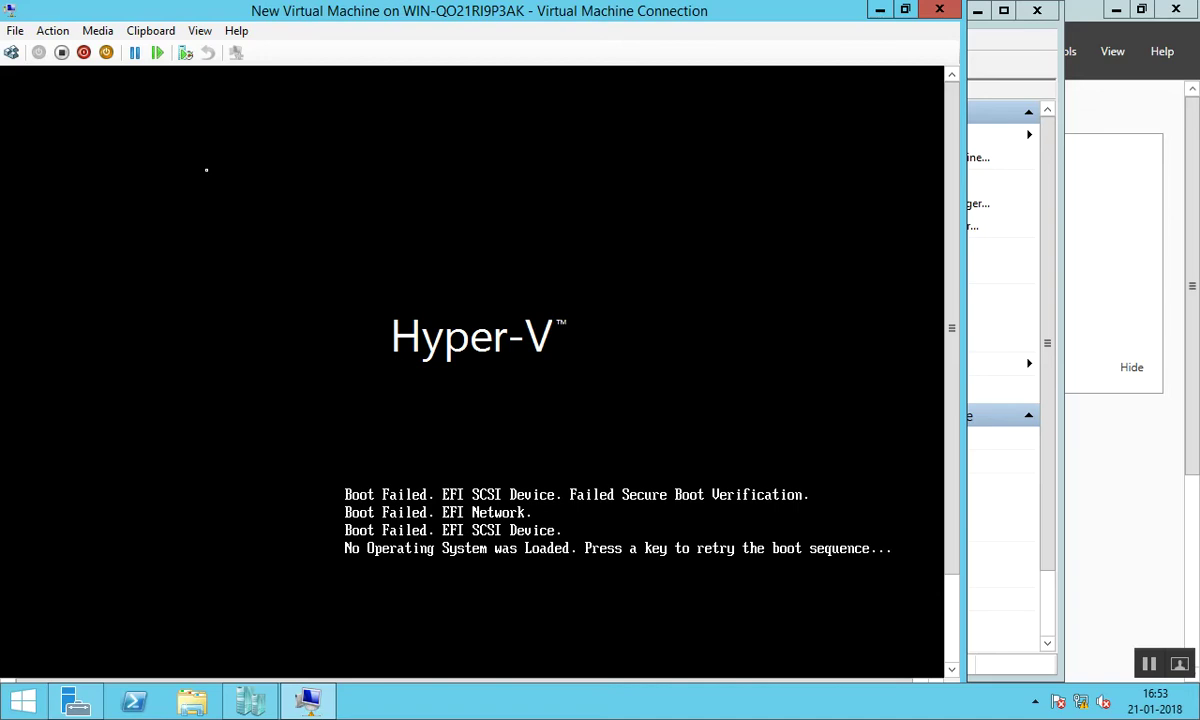
{"action": "left_click", "coordinate": [158, 54]}
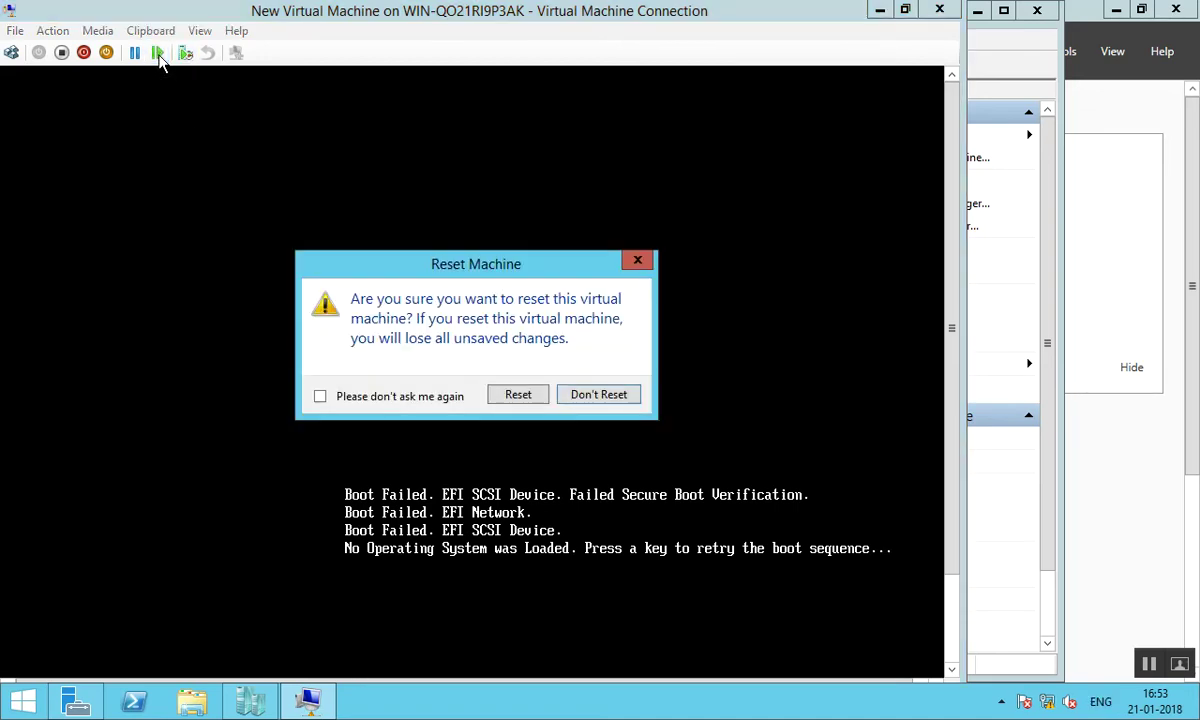
{"action": "left_click", "coordinate": [518, 394]}
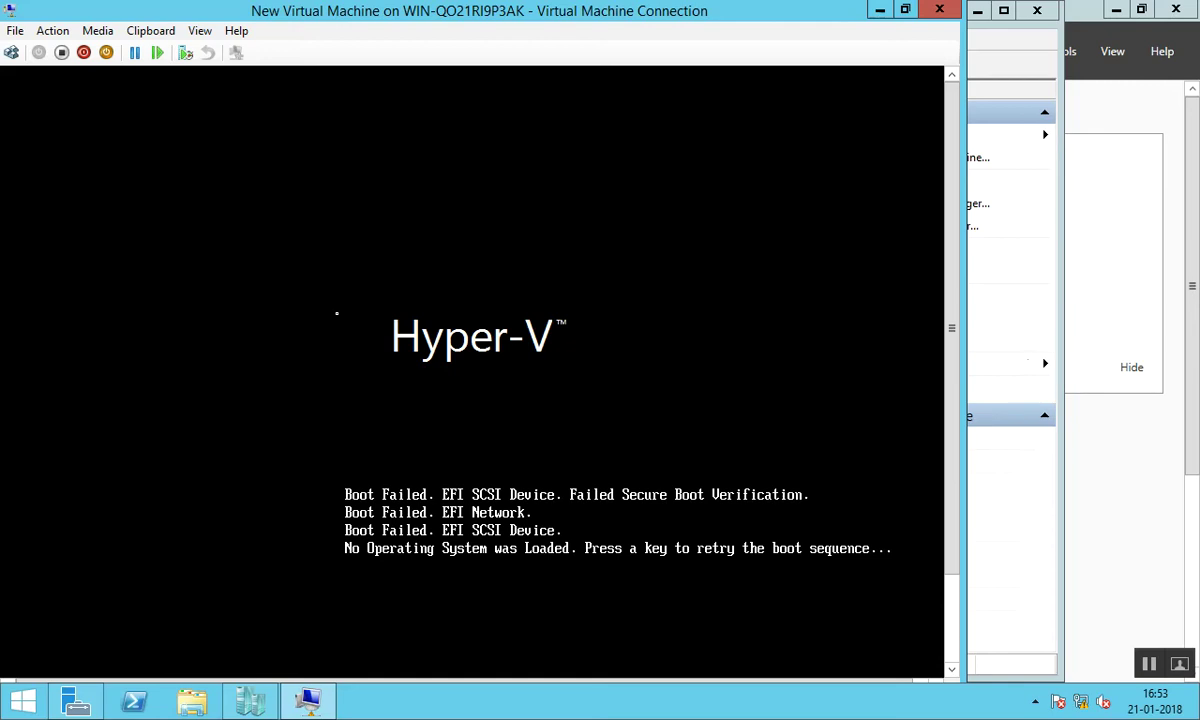
{"action": "scroll", "coordinate": [955, 388], "scroll_direction": "down", "scroll_amount": 2}
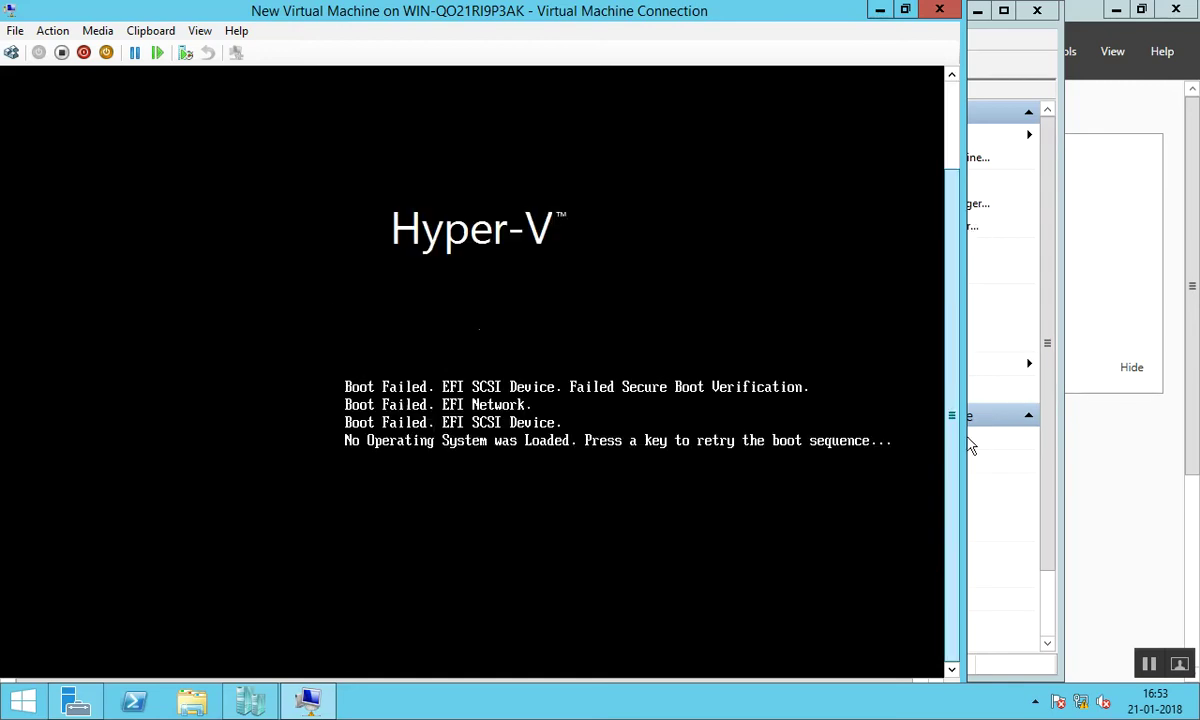
Retry the boot and attempt Ctrl+Alt+Delete, dismissing the could-not-send-keys error
{"action": "left_click", "coordinate": [100, 32]}
{"action": "mouse_move", "coordinate": [107, 51]}
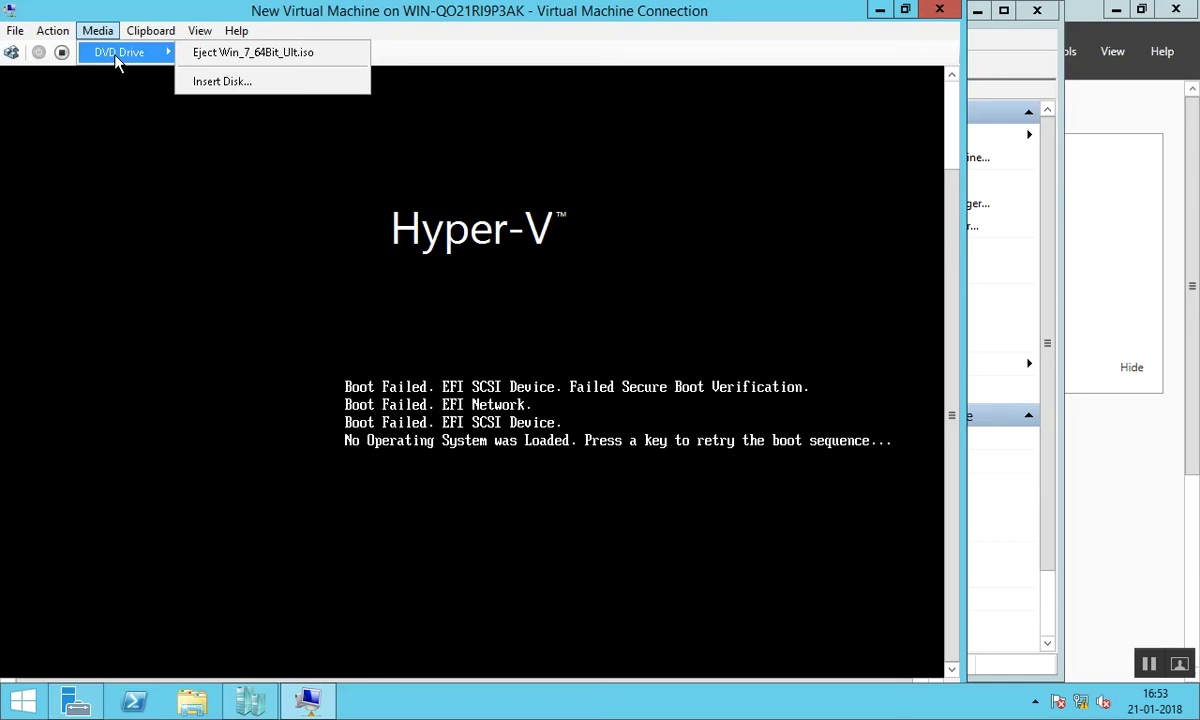
{"action": "left_click", "coordinate": [172, 145]}
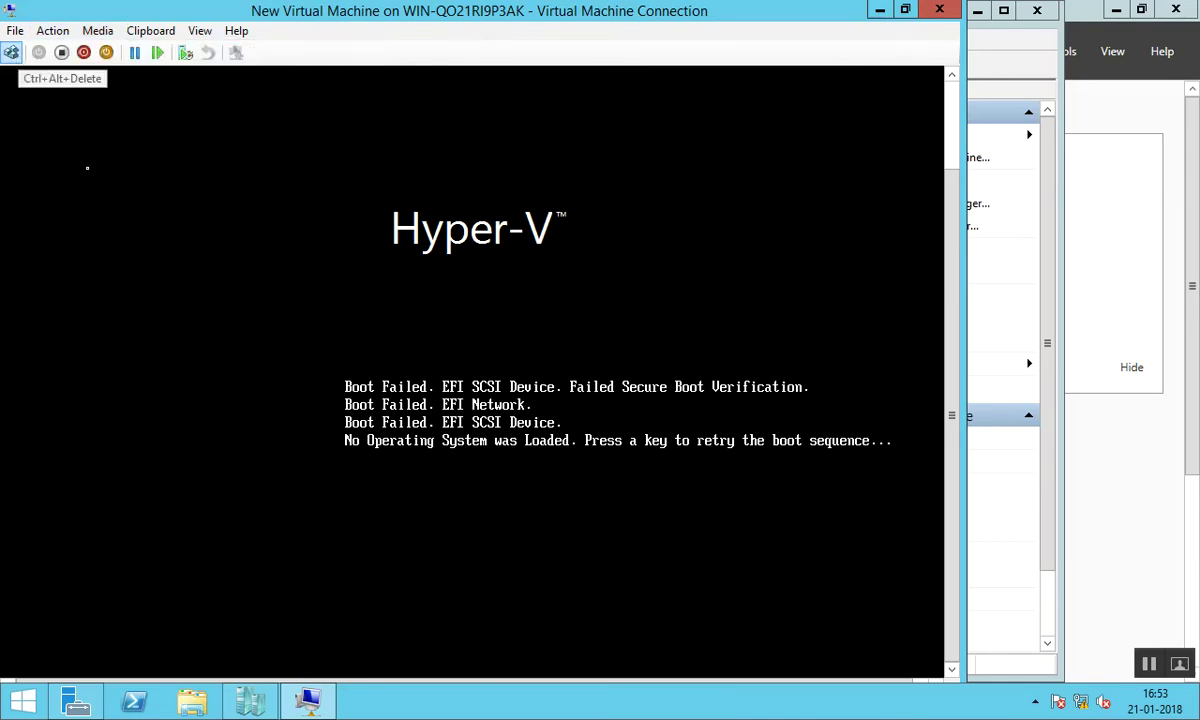
{"action": "left_click", "coordinate": [12, 54]}
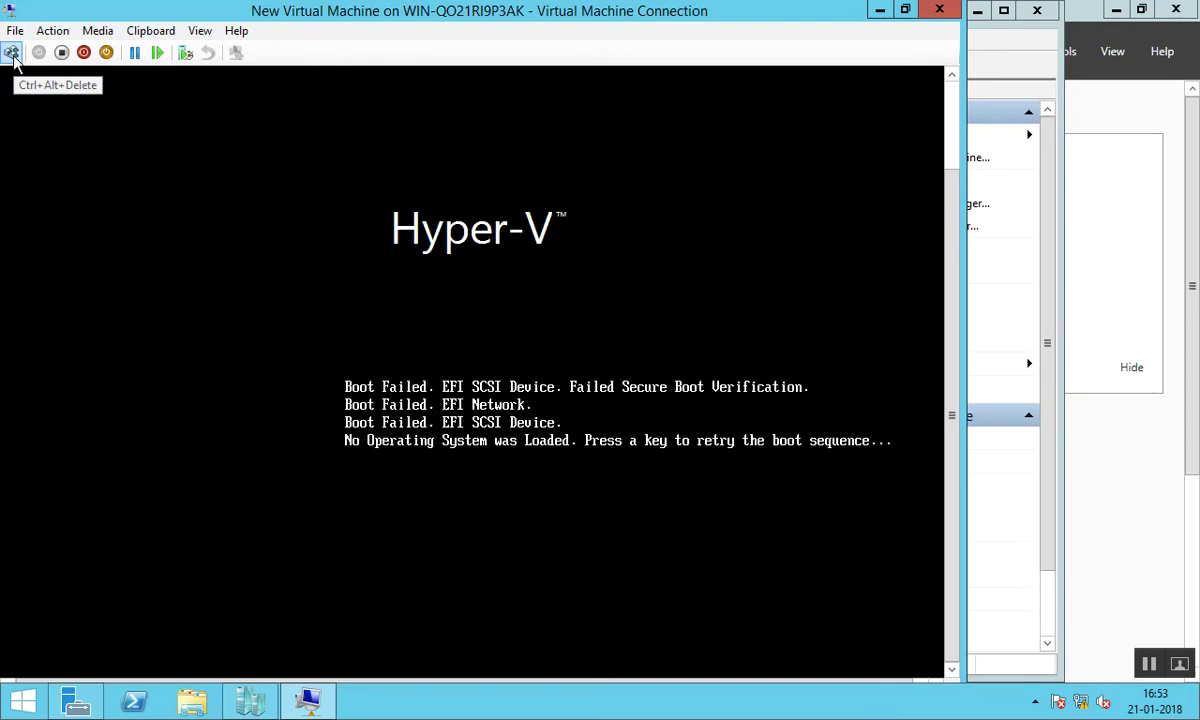
{"action": "left_click", "coordinate": [12, 54]}
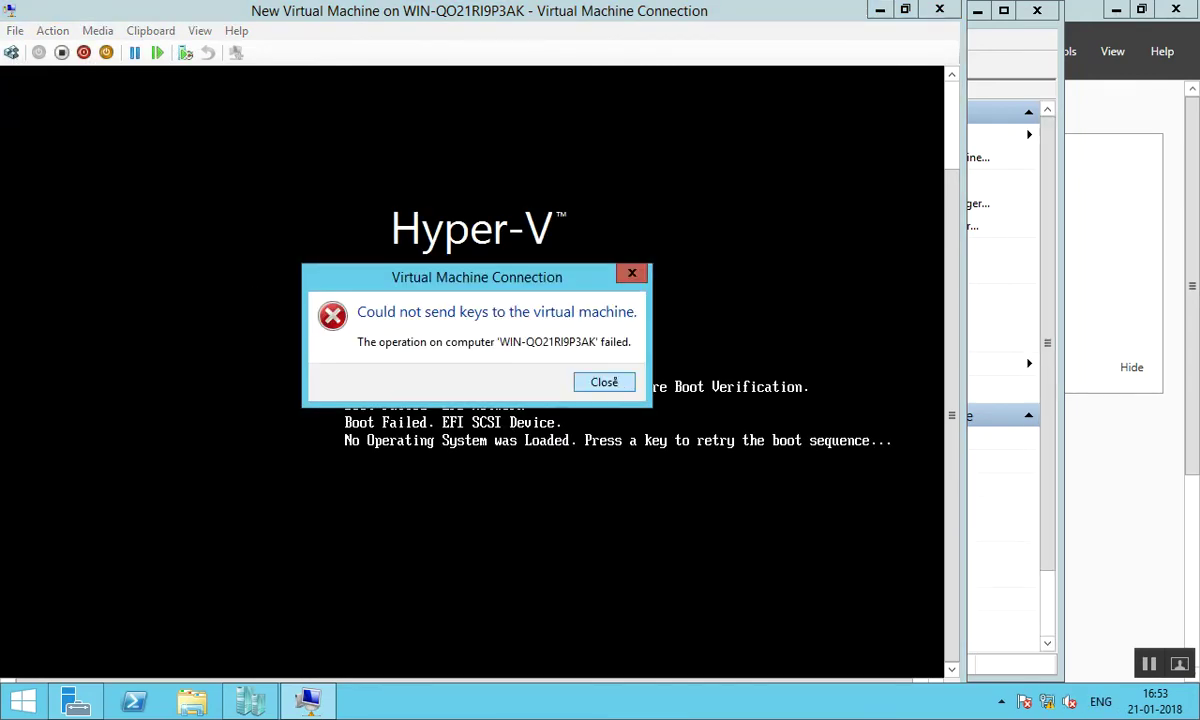
{"action": "left_click", "coordinate": [614, 383]}
Exit the Virtual Machine Connection console via File > Exit
{"action": "left_click", "coordinate": [152, 31]}
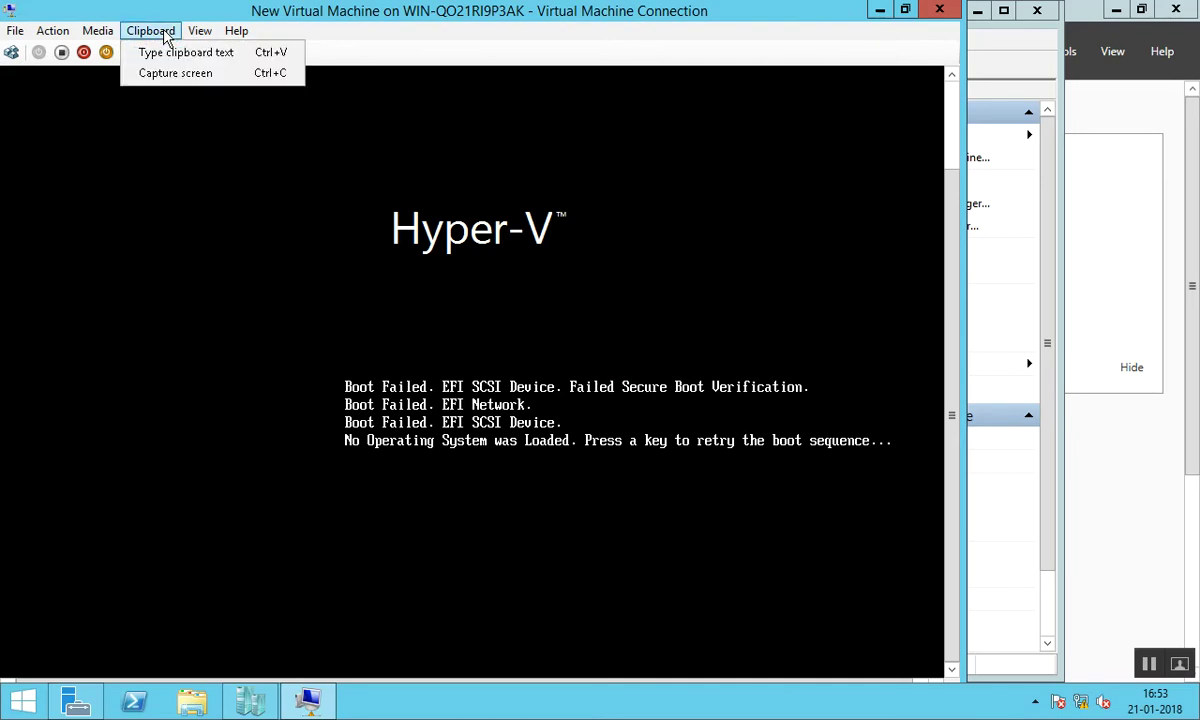
{"action": "mouse_move", "coordinate": [205, 36]}
{"action": "mouse_move", "coordinate": [15, 31]}
{"action": "left_click", "coordinate": [41, 80]}
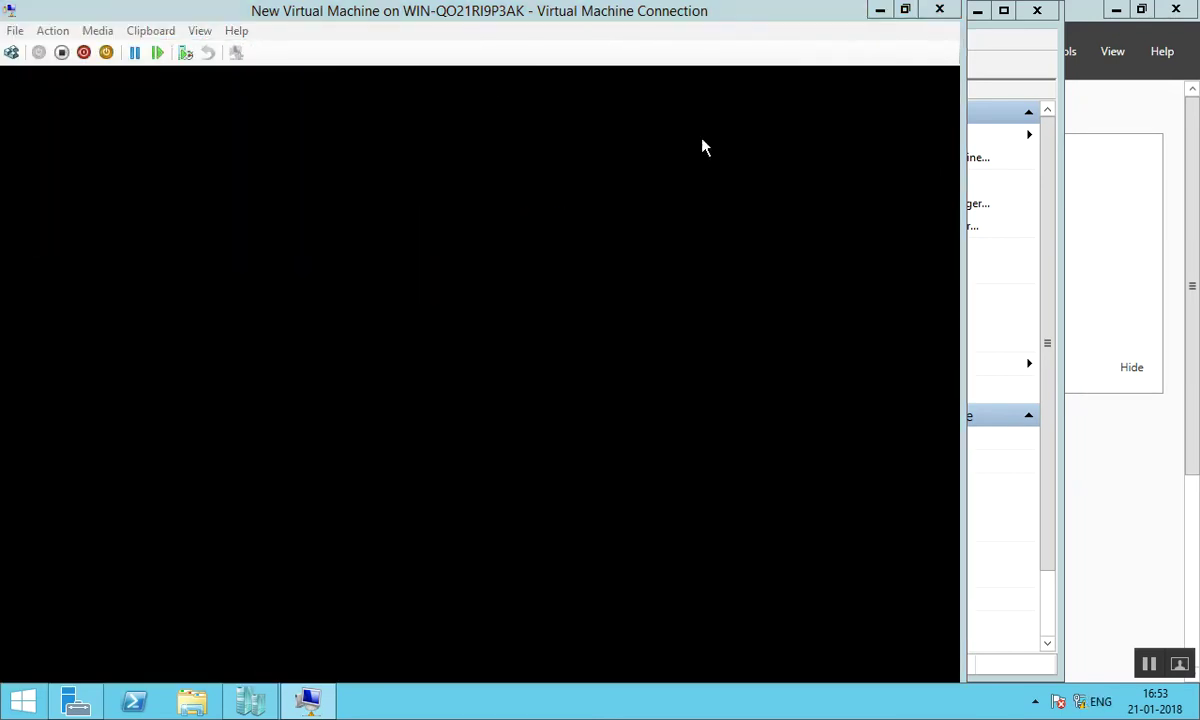
Close Hyper-V Manager, minimize Server Manager, and launch services.msc from Run
{"action": "left_click", "coordinate": [1037, 11]}
{"action": "left_click", "coordinate": [1117, 10]}
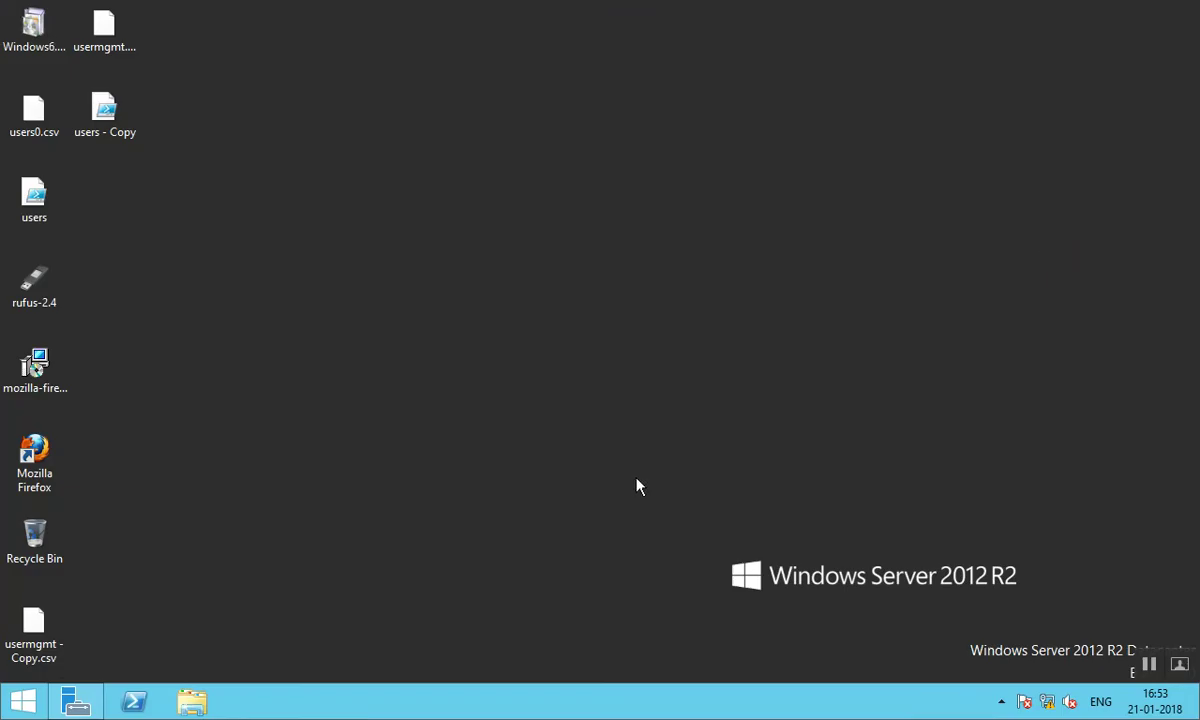
{"action": "key", "text": "super+r"}
{"action": "type", "text": "vmwar"}
{"action": "key", "text": "BackSpace"}
{"action": "key", "text": "BackSpace"}
{"action": "key", "text": "BackSpace"}
{"action": "key", "text": "BackSpace"}
{"action": "key", "text": "BackSpace"}
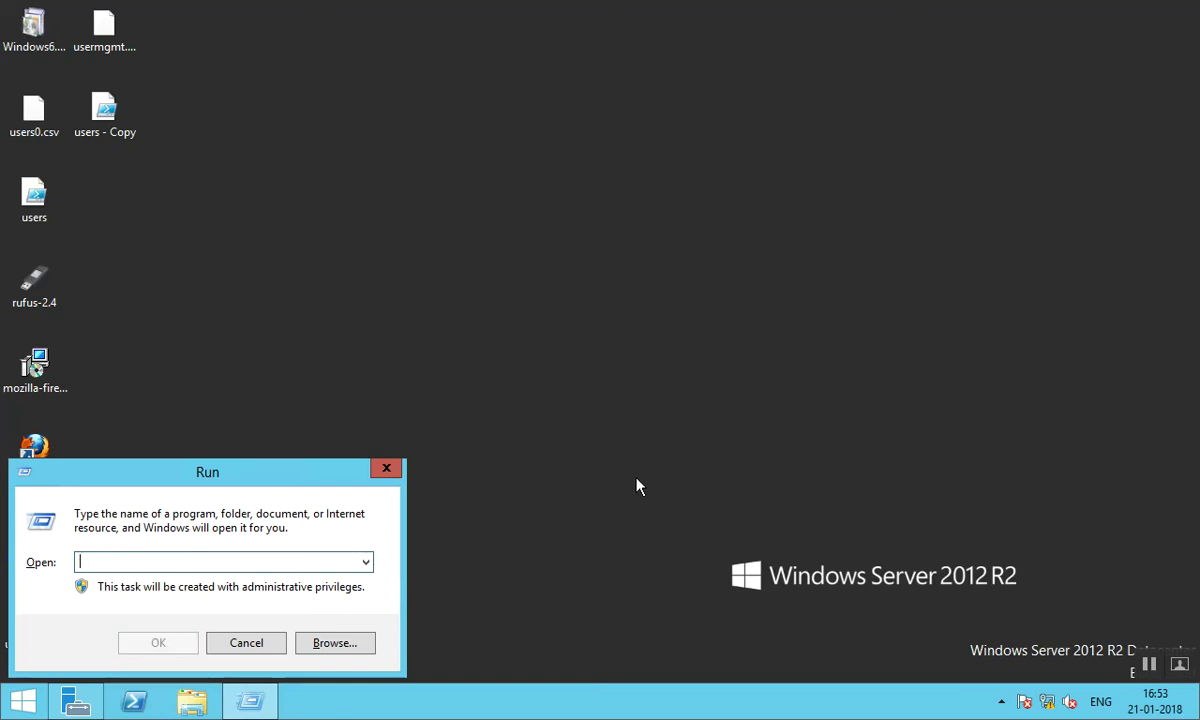
{"action": "type", "text": "services"}
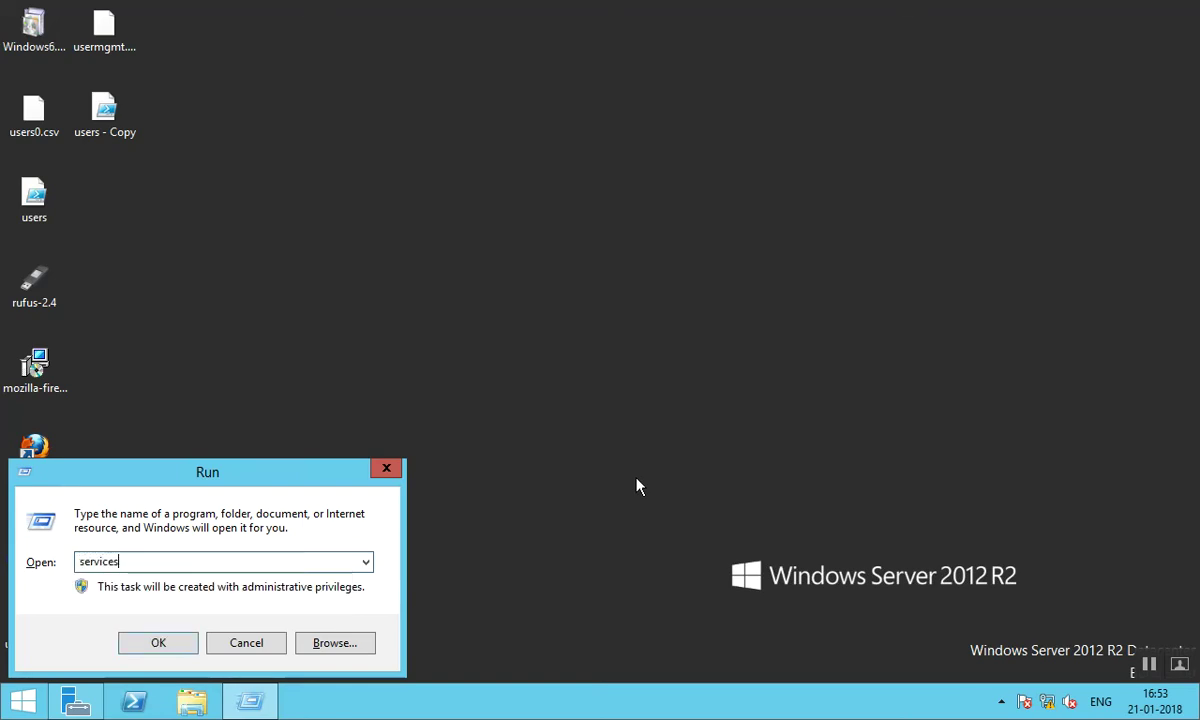
{"action": "type", "text": ".msc"}
{"action": "key", "text": "Return"}
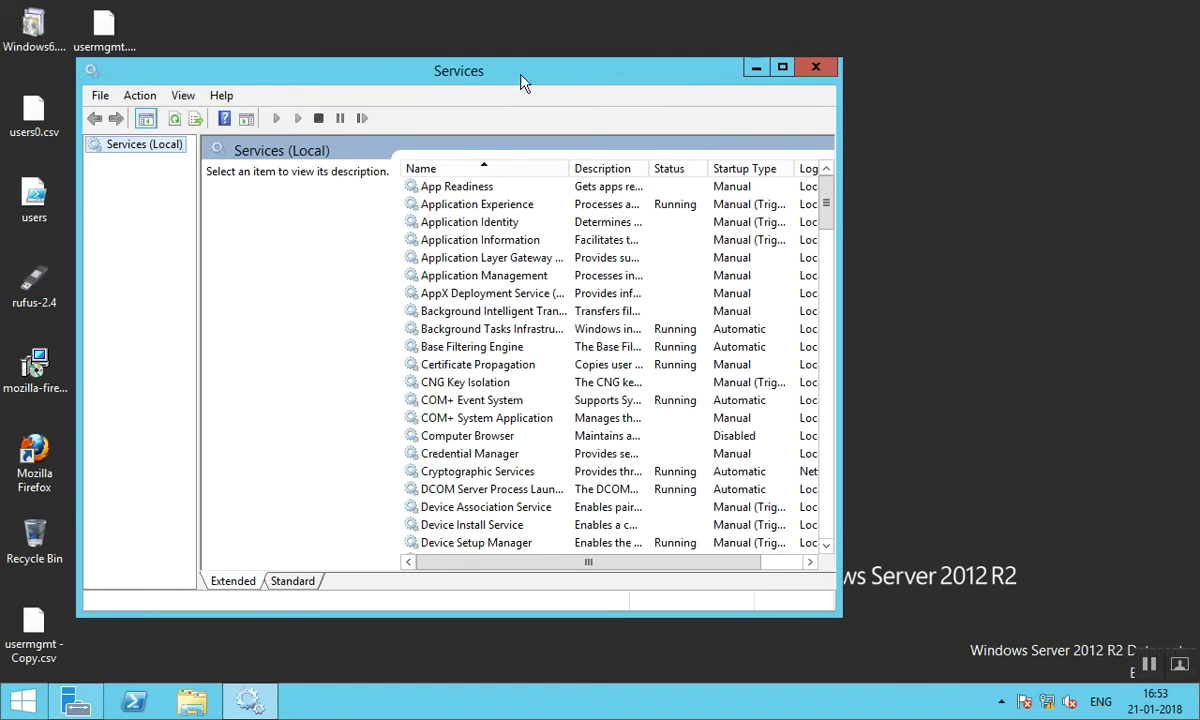
Maximize Services, jump to the V services, and widen the Name column
{"action": "double_click", "coordinate": [488, 70]}
{"action": "left_click", "coordinate": [366, 125]}
{"action": "left_click", "coordinate": [366, 128]}
{"action": "key", "text": "v"}
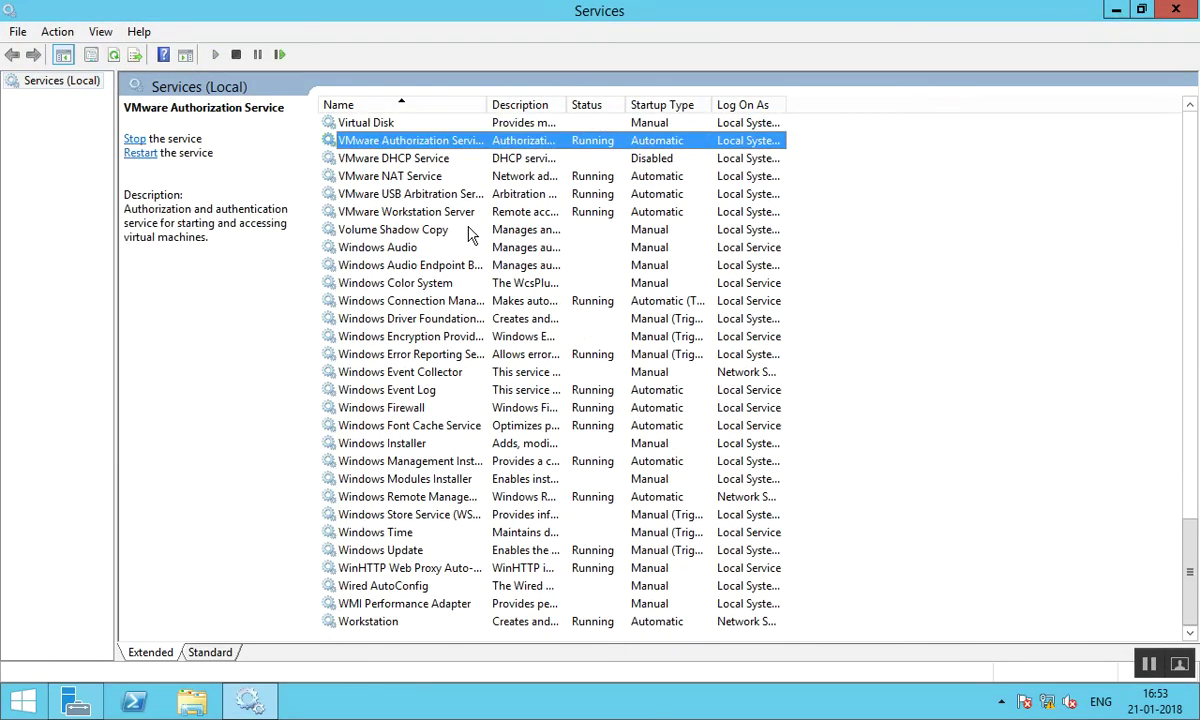
{"action": "double_click", "coordinate": [489, 105]}
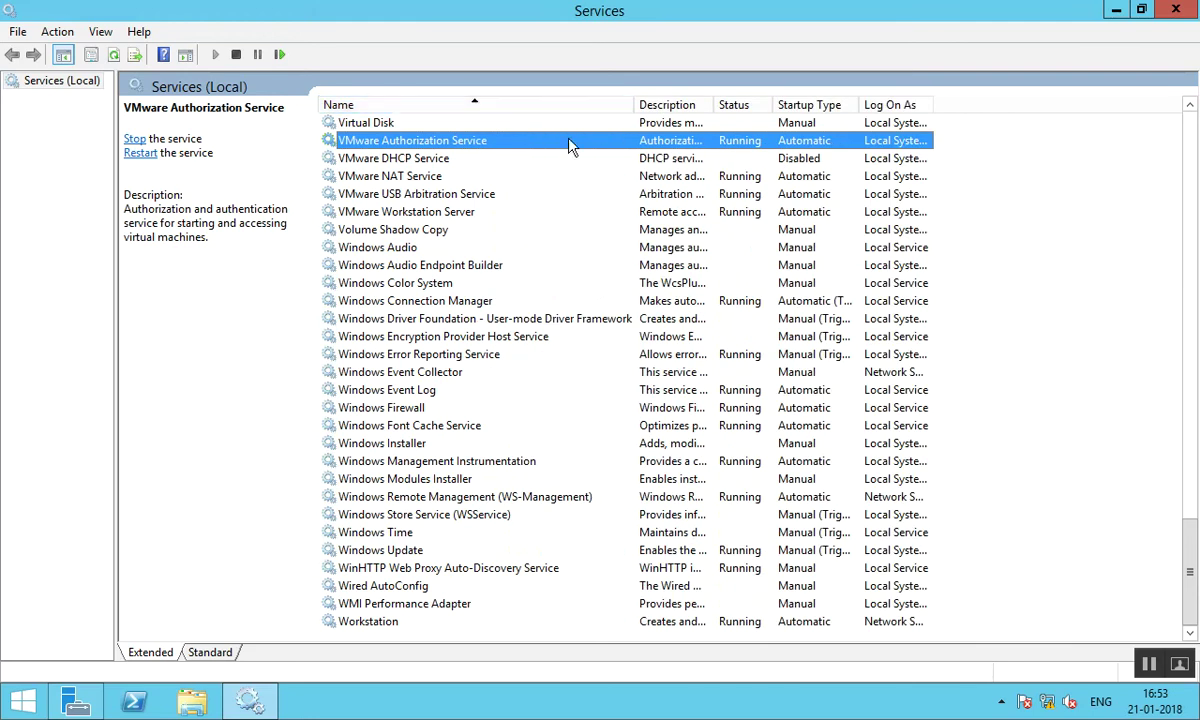
Stop VMware Workstation Server and dismiss the Error 1067 message
{"action": "left_click", "coordinate": [398, 214]}
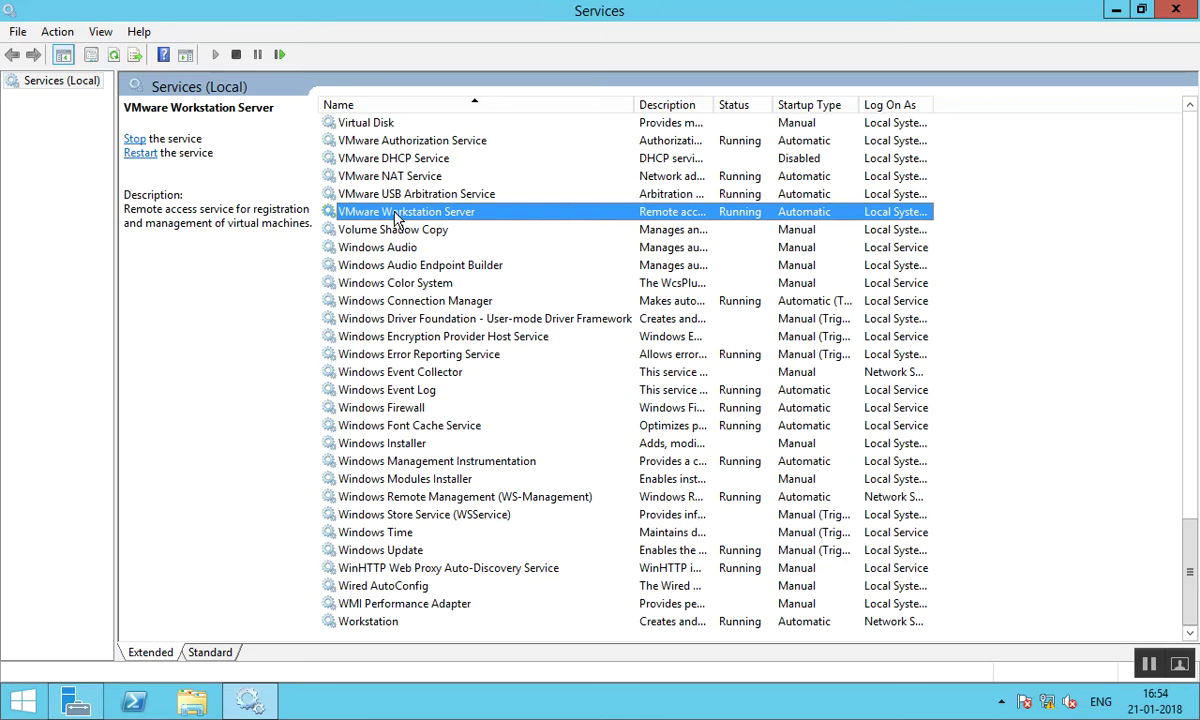
{"action": "right_click", "coordinate": [398, 218]}
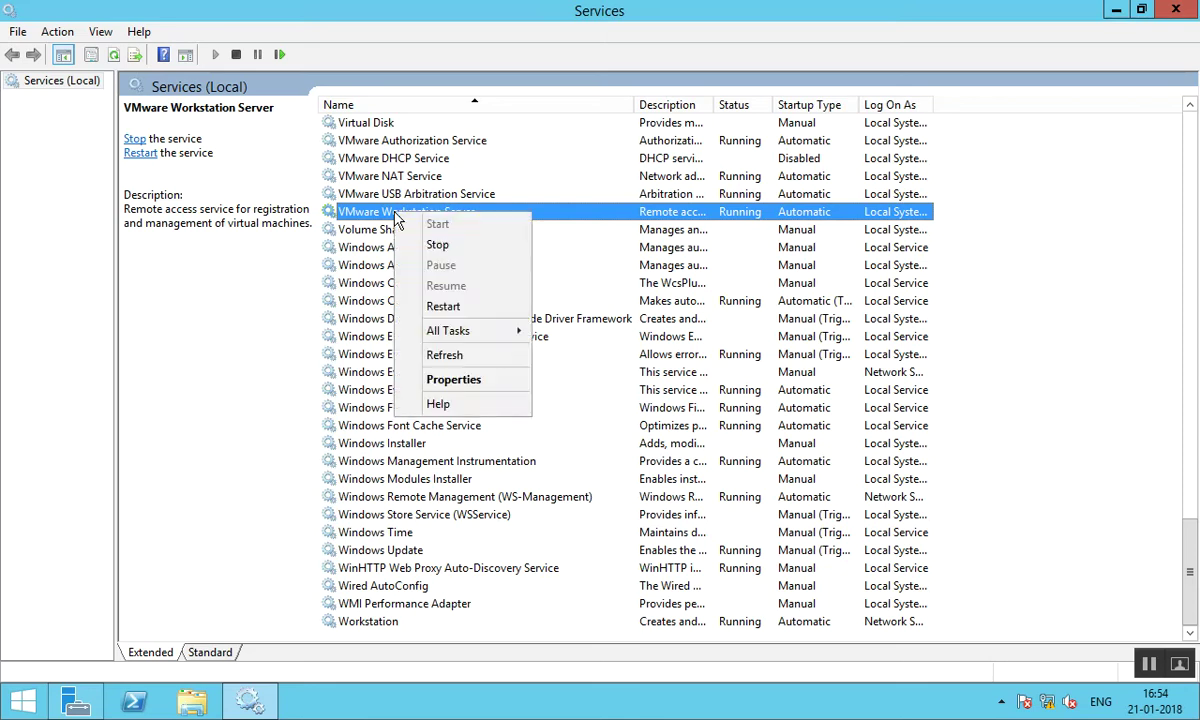
{"action": "left_click", "coordinate": [437, 246]}
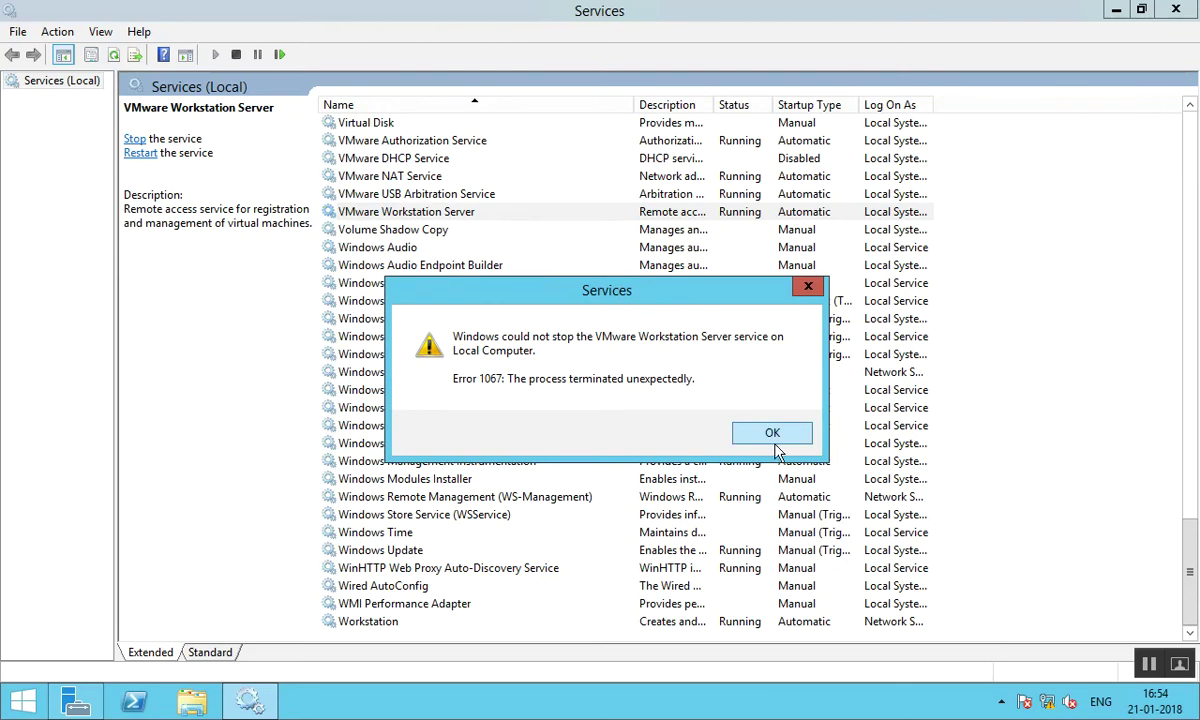
{"action": "left_click", "coordinate": [771, 432]}
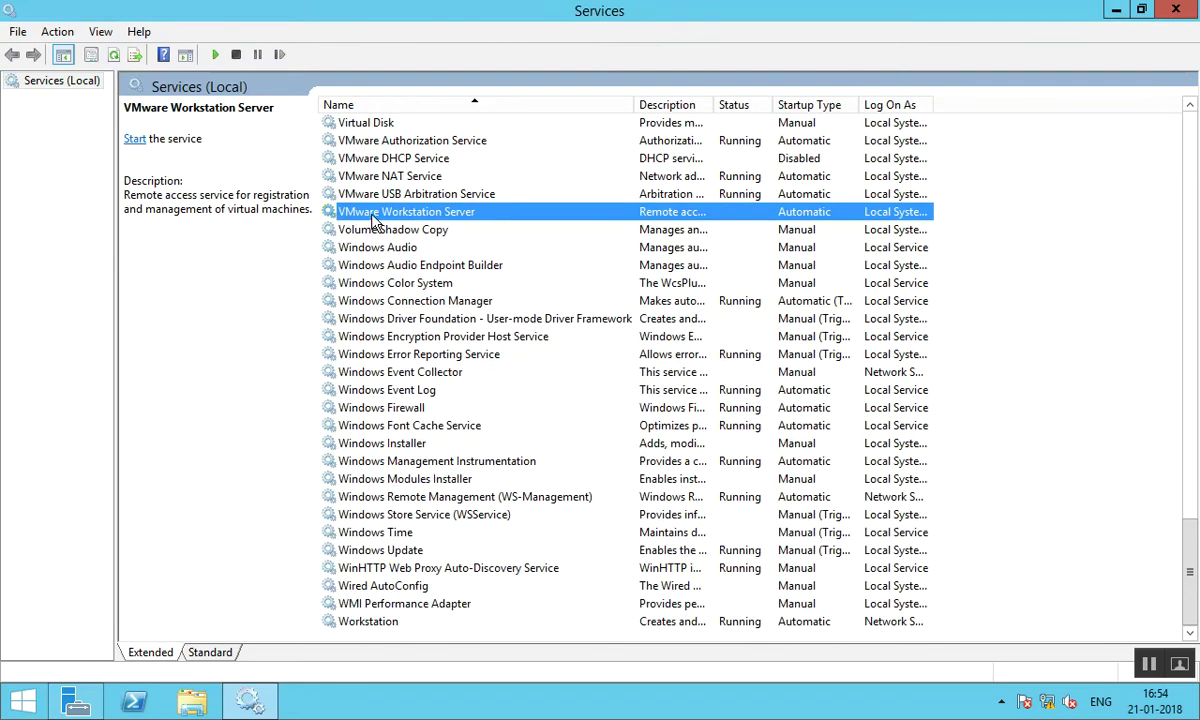
{"action": "left_click", "coordinate": [1001, 703]}
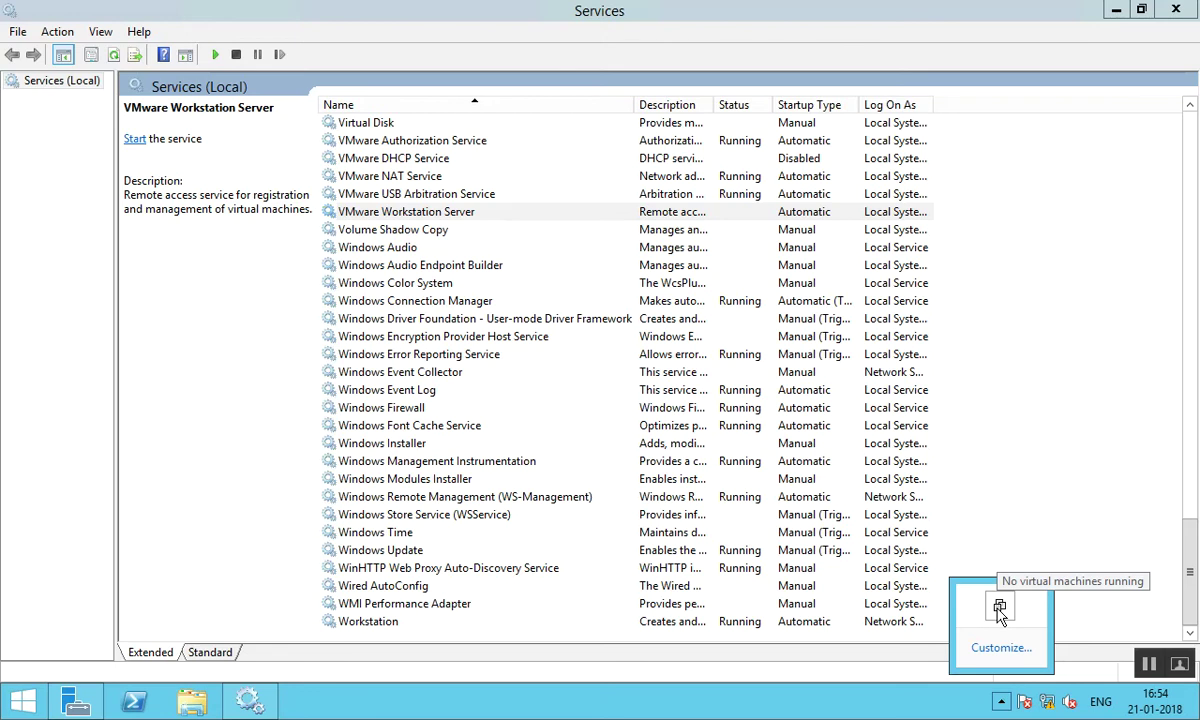
{"action": "right_click", "coordinate": [1000, 610]}
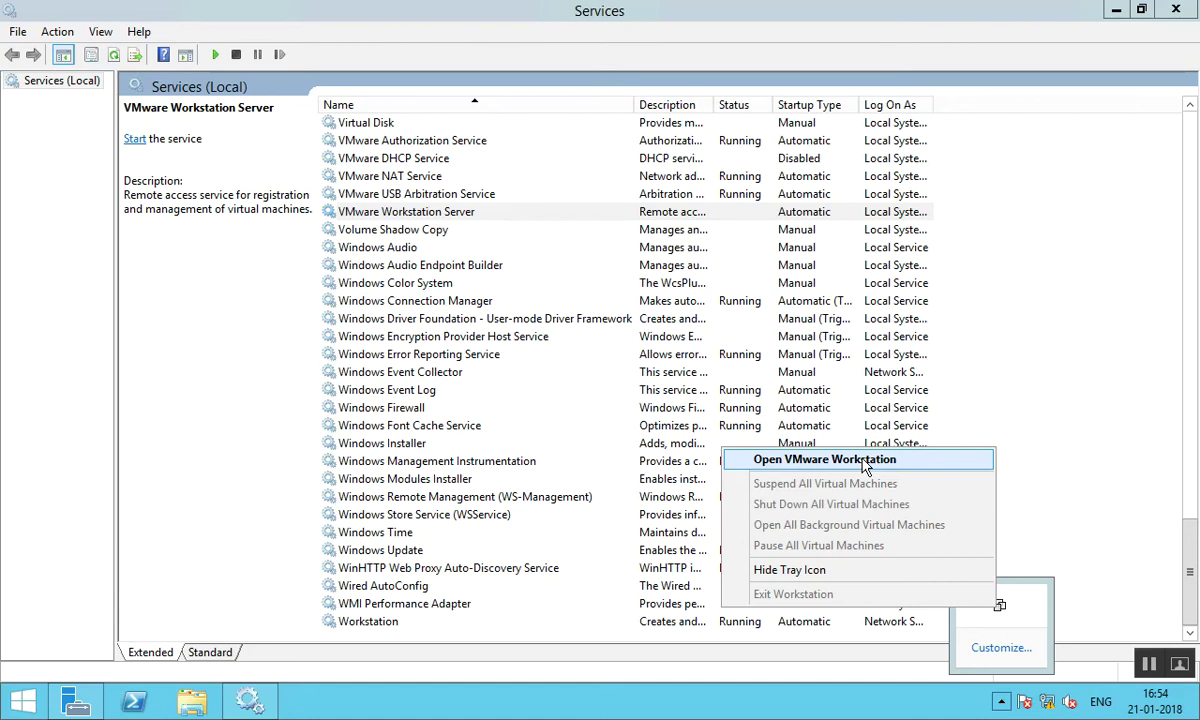
{"action": "left_click", "coordinate": [815, 460]}
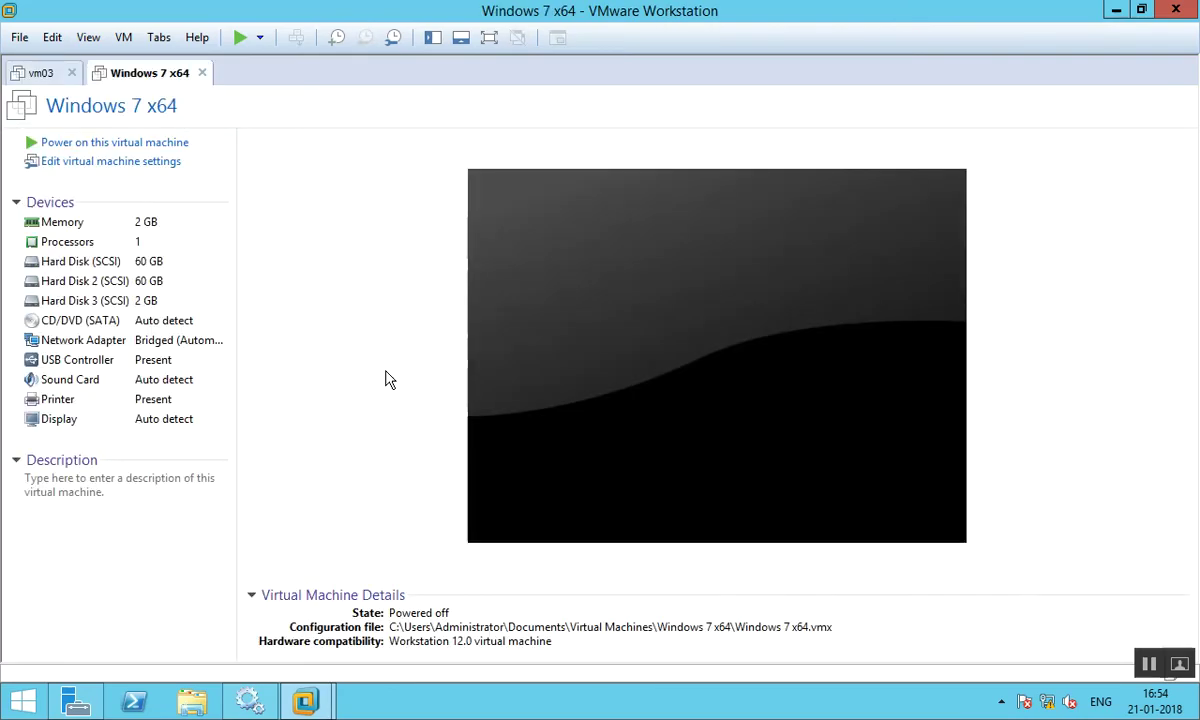
{"action": "left_click", "coordinate": [103, 145]}
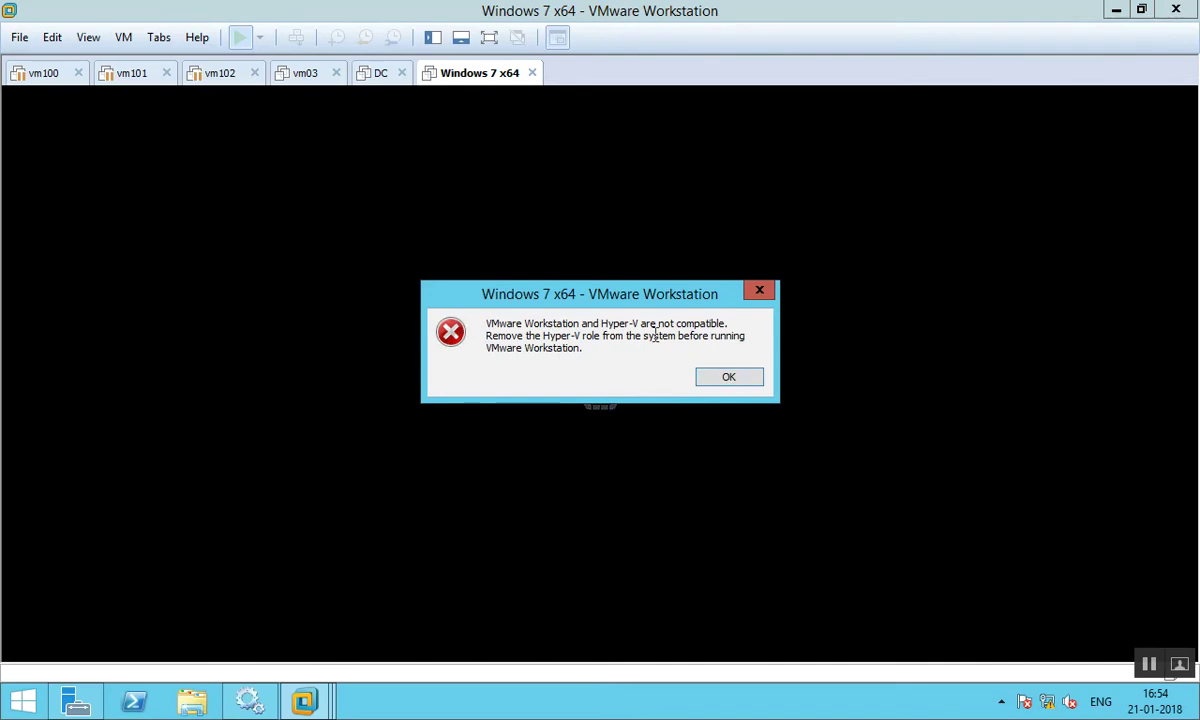
{"action": "left_click_drag", "start_coordinate": [506, 323], "coordinate": [660, 372]}
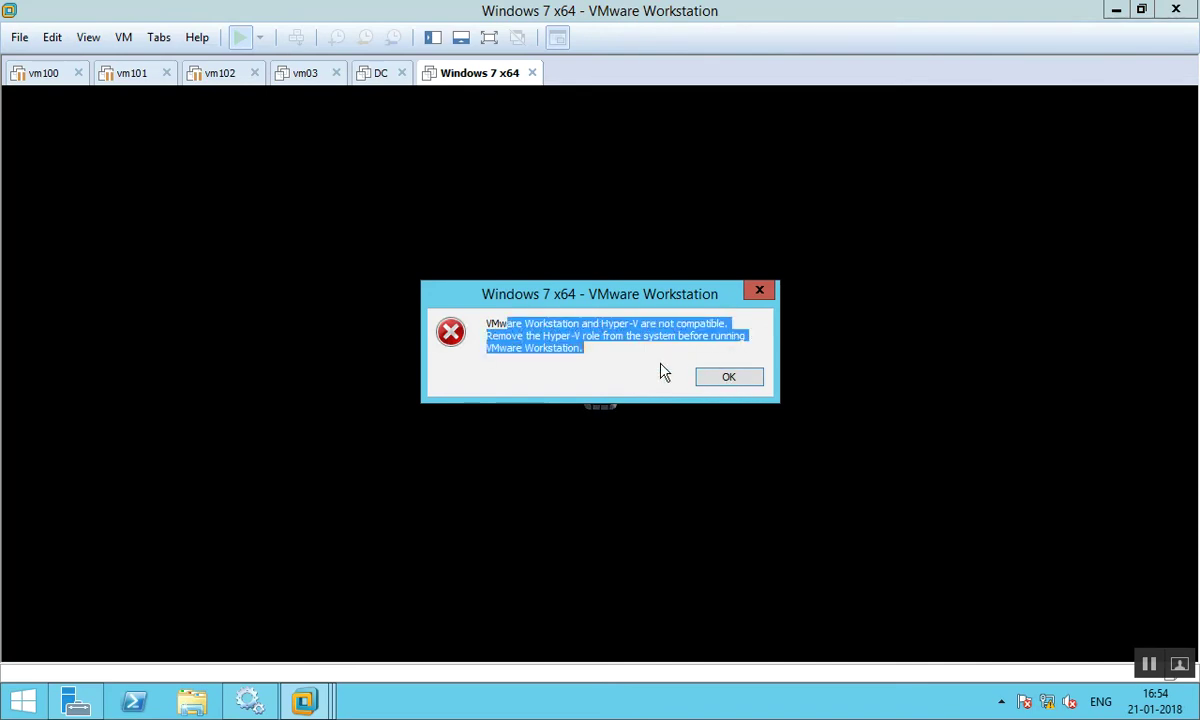
{"action": "left_click", "coordinate": [578, 350]}
{"action": "left_click", "coordinate": [720, 386]}
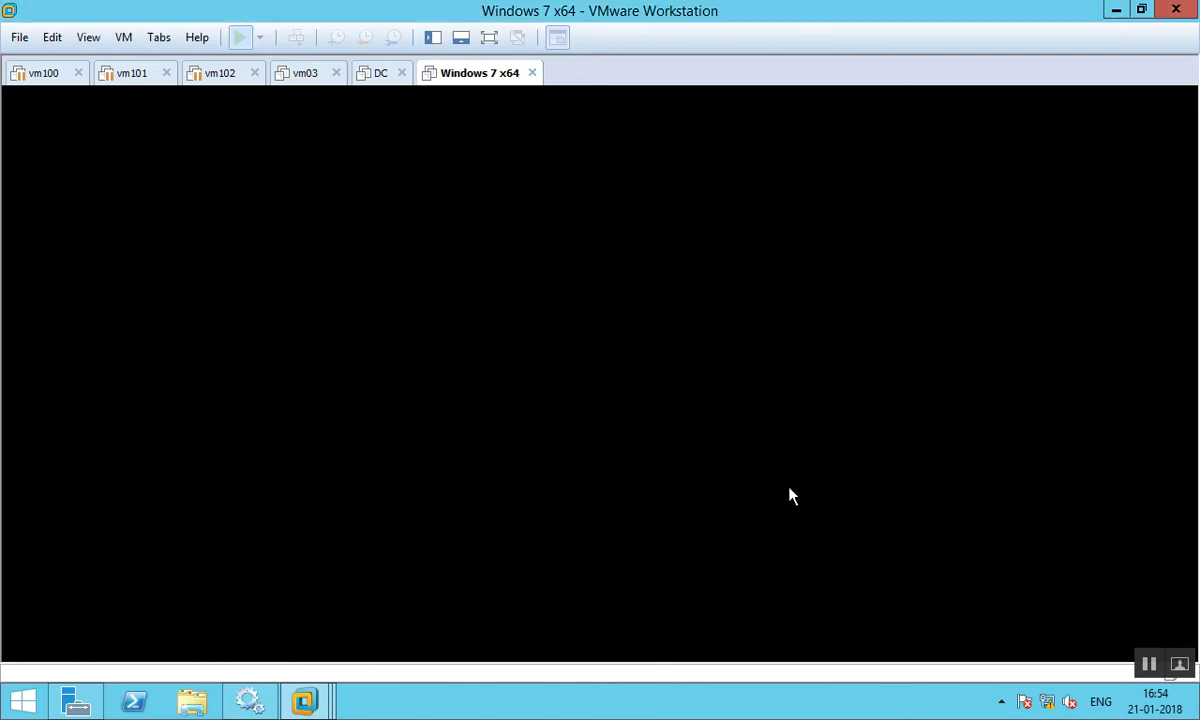
{"action": "left_click", "coordinate": [1176, 12]}
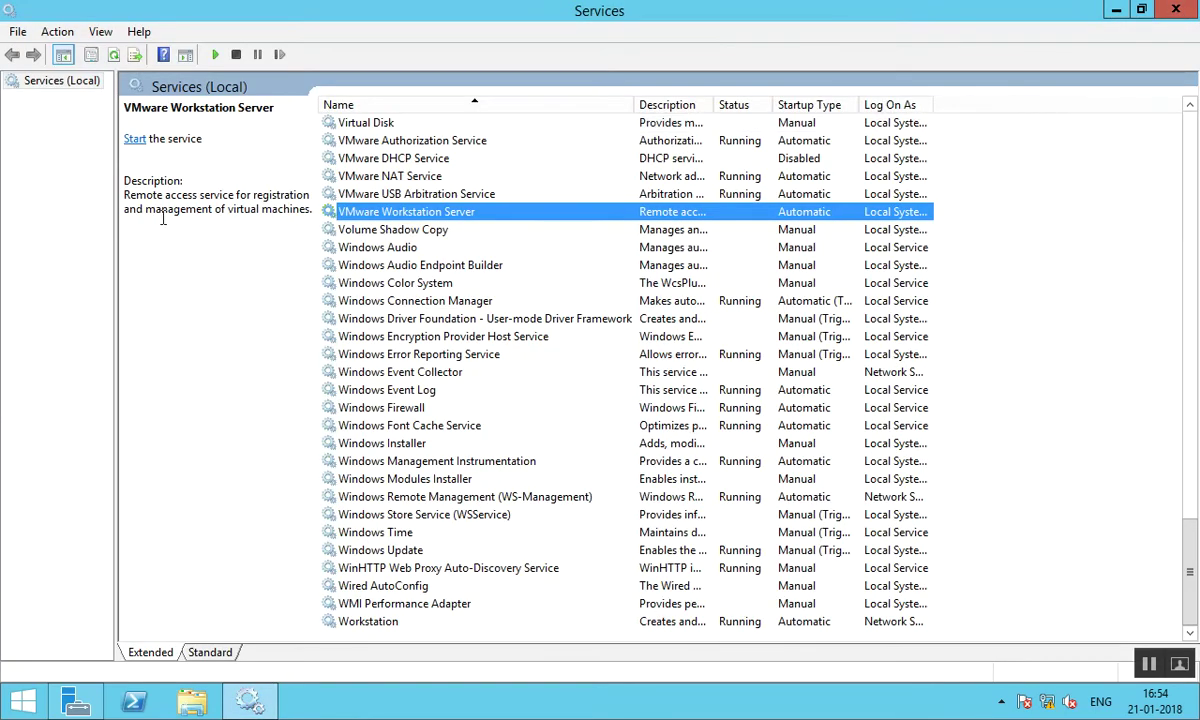
Stop VMware Authorization Service, close its Properties dialog, then close Services with Alt+F4
{"action": "right_click", "coordinate": [362, 145]}
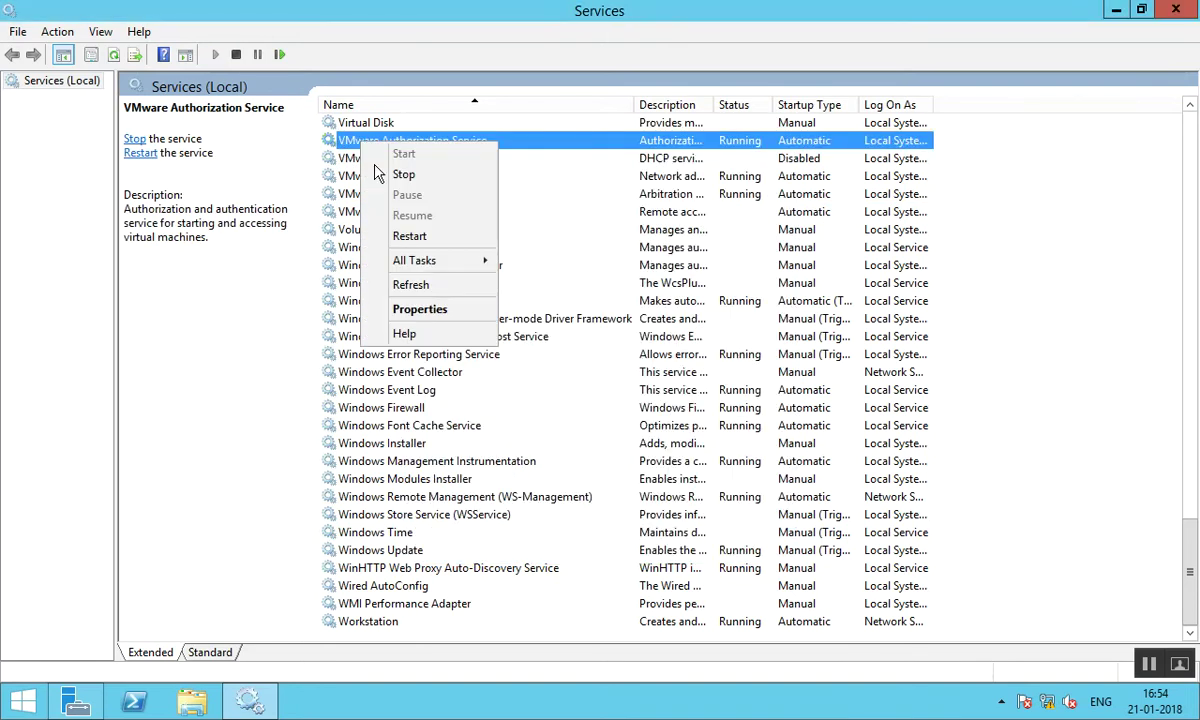
{"action": "left_click", "coordinate": [401, 175]}
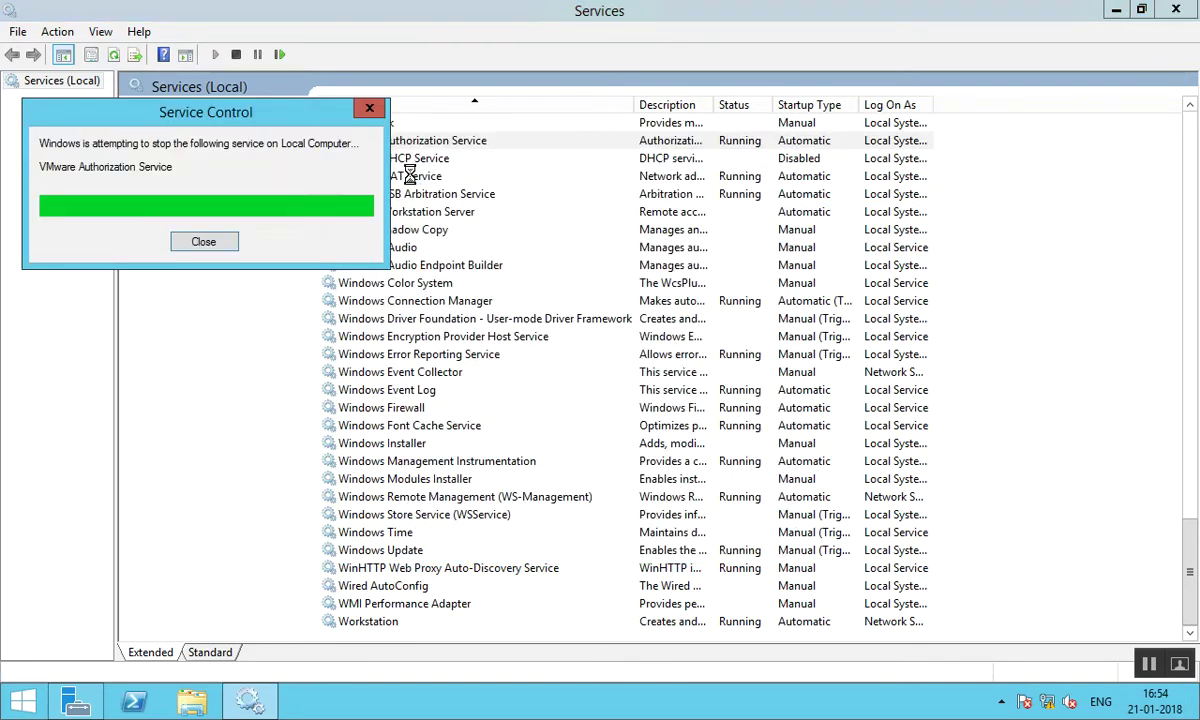
{"action": "left_click", "coordinate": [1196, 8]}
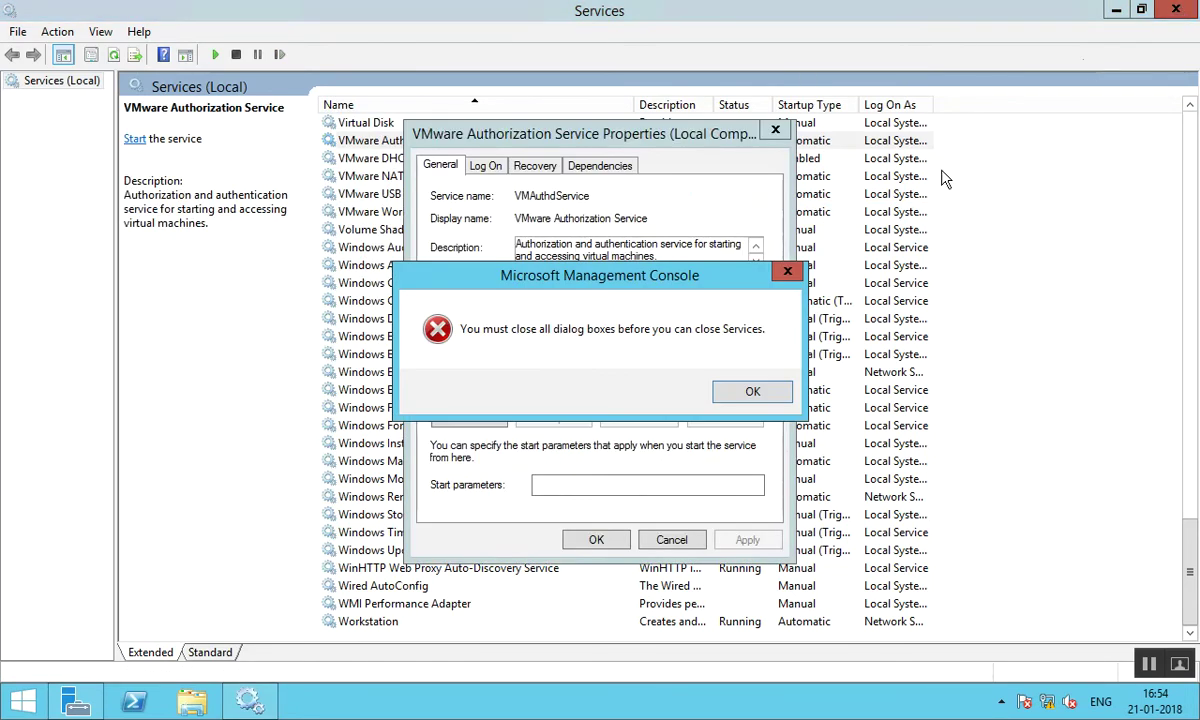
{"action": "left_click", "coordinate": [740, 391]}
{"action": "left_click", "coordinate": [596, 540]}
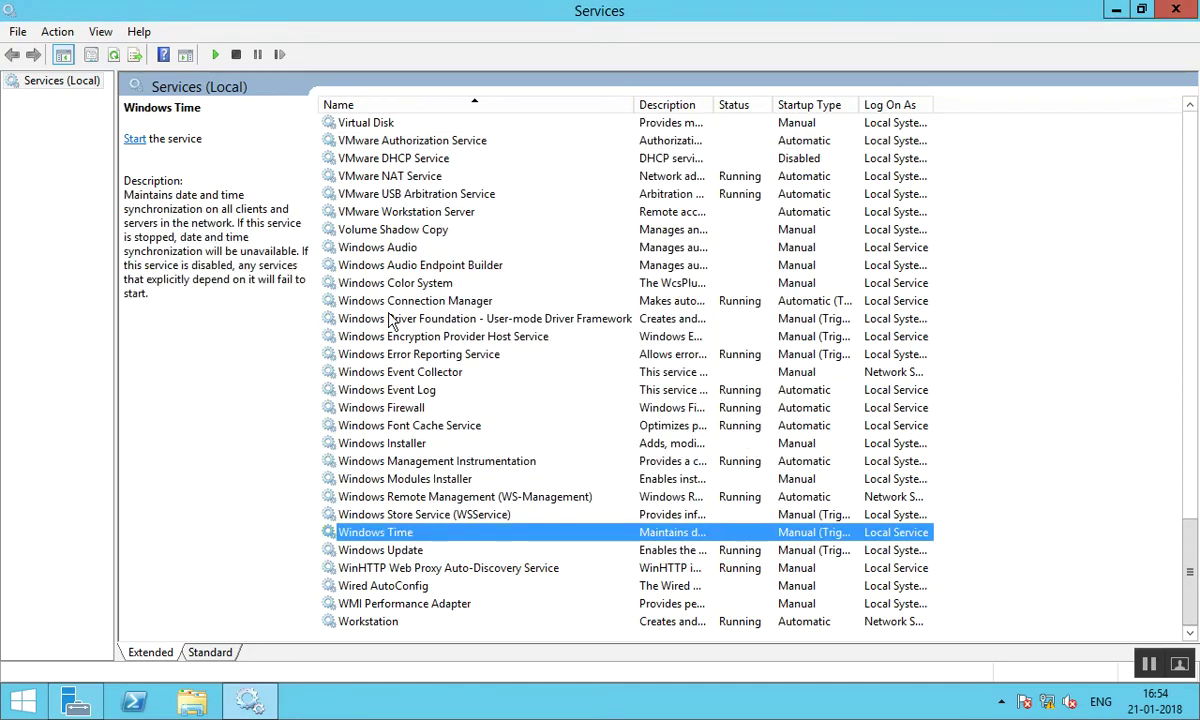
{"action": "key", "text": "alt+F4"}
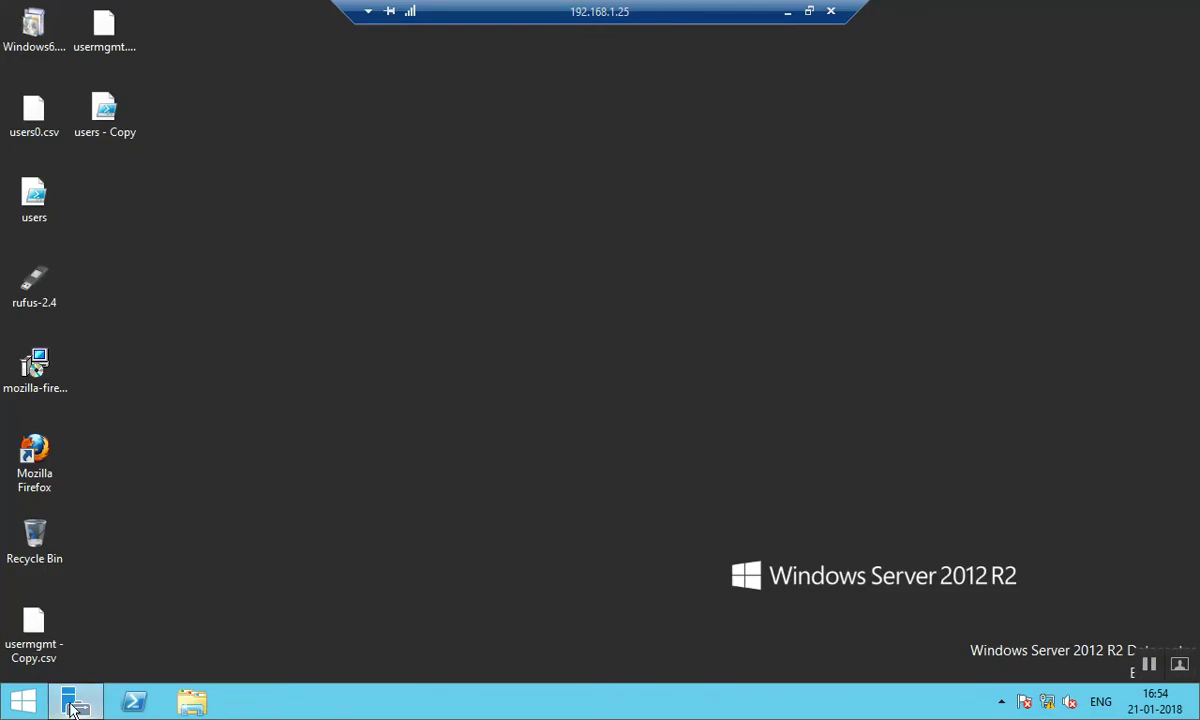
Open Hyper-V Manager from Server Manager Tools and select the running New Virtual Machine
{"action": "left_click", "coordinate": [75, 700]}
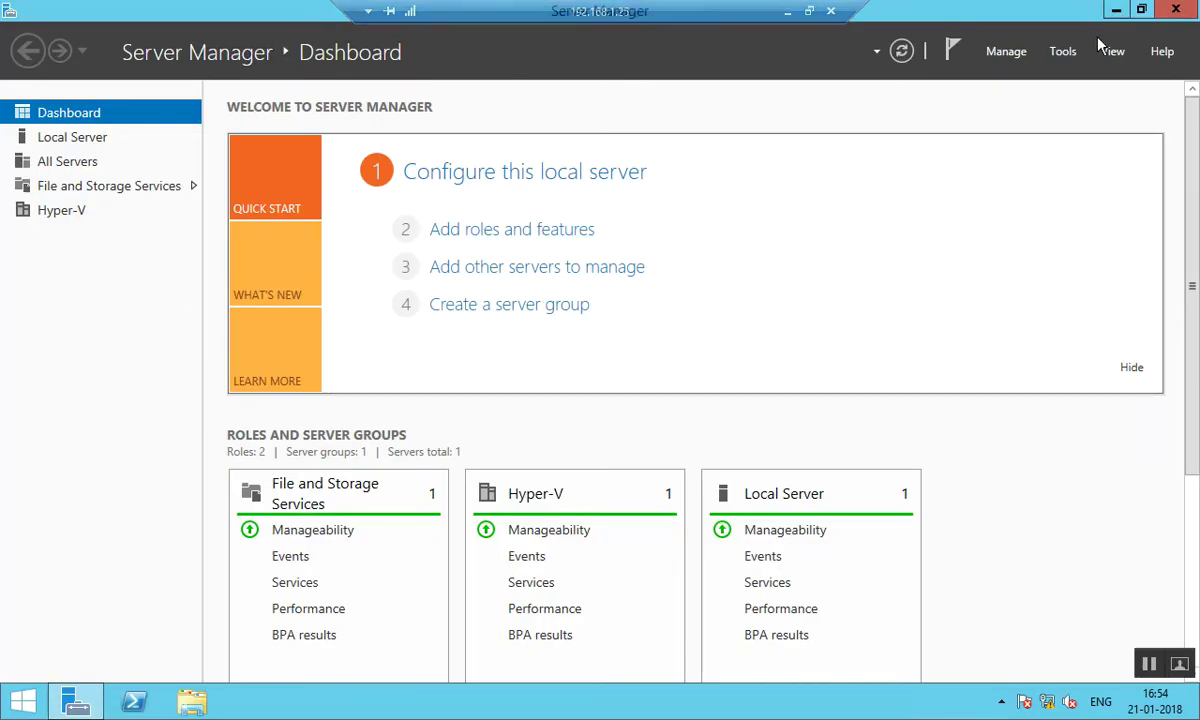
{"action": "left_click", "coordinate": [1063, 51]}
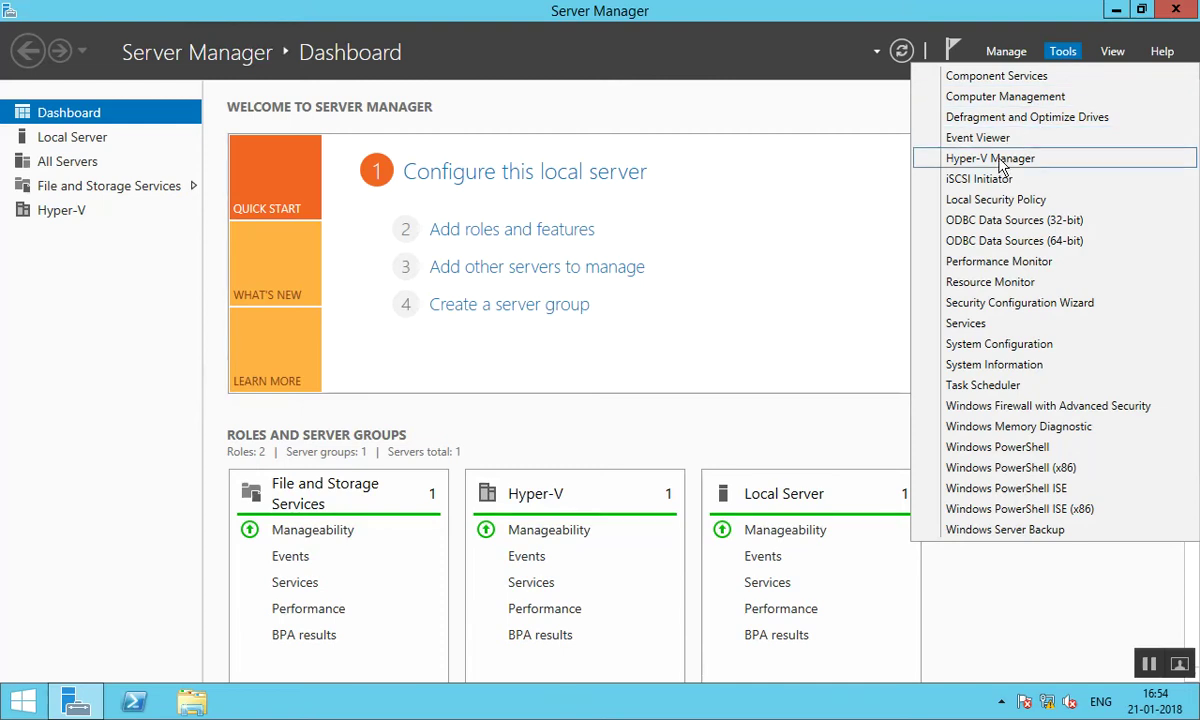
{"action": "left_click", "coordinate": [997, 162]}
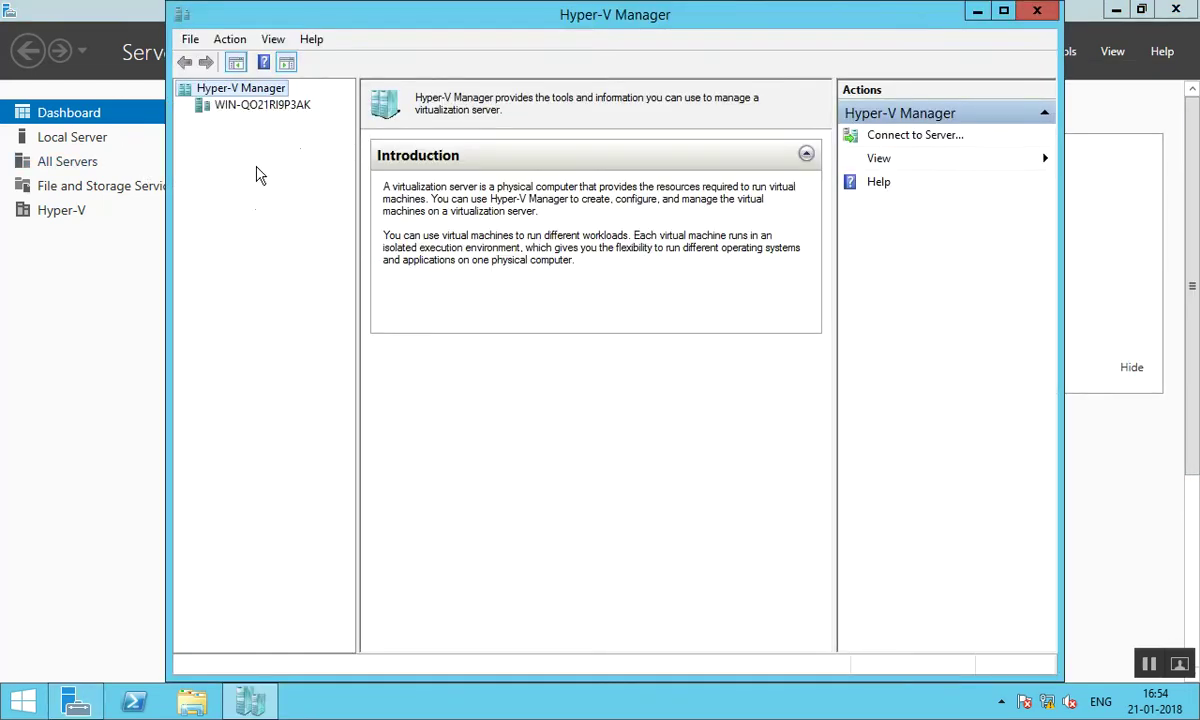
{"action": "left_click", "coordinate": [286, 106]}
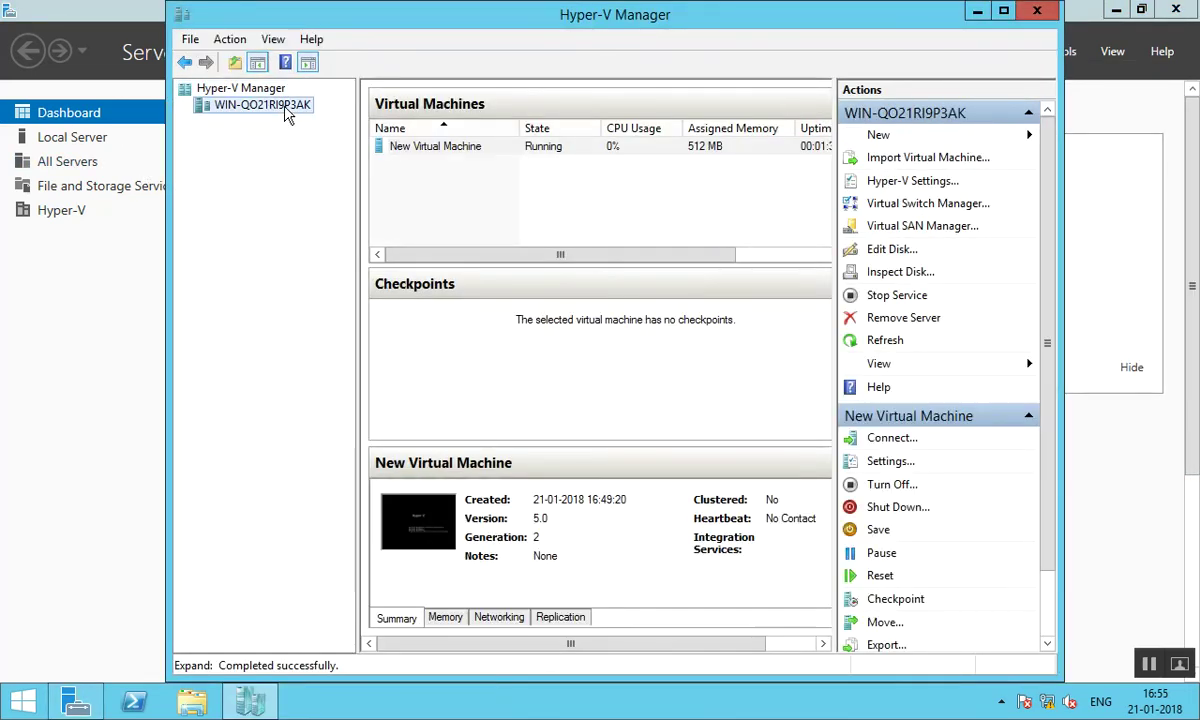
{"action": "right_click", "coordinate": [285, 108]}
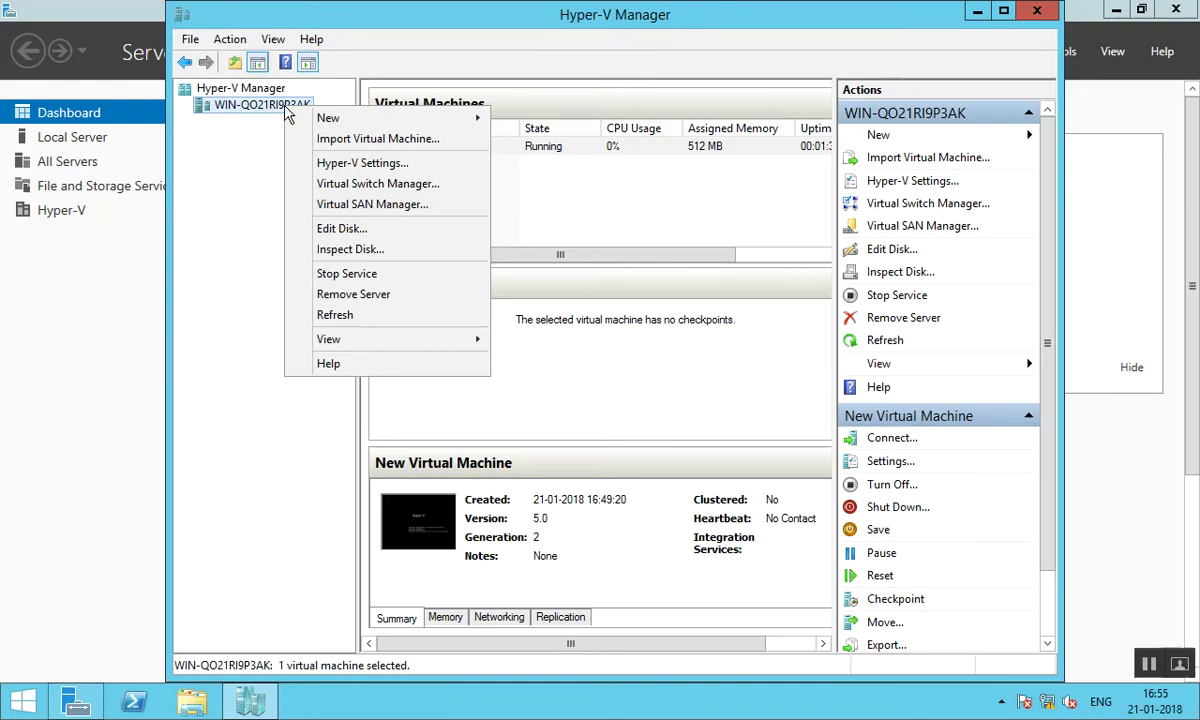
{"action": "left_click", "coordinate": [502, 154]}
{"action": "left_click", "coordinate": [503, 150]}
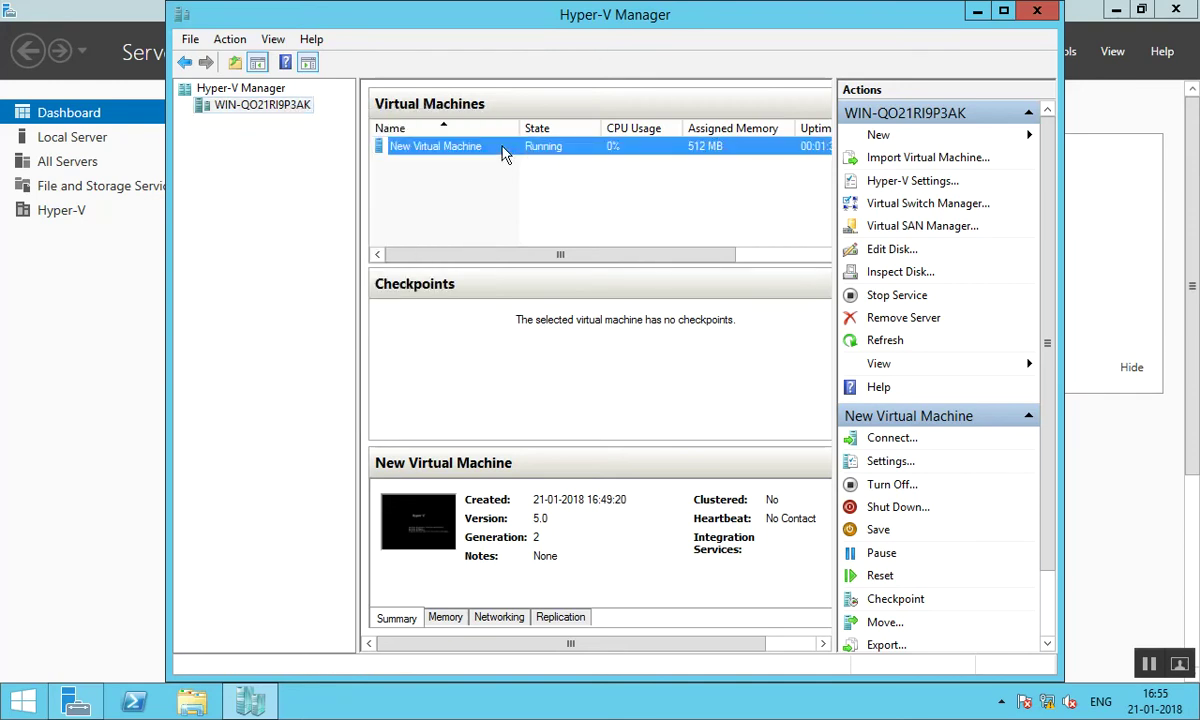
Turn off New Virtual Machine from its console, close it, then reconnect via Connect
{"action": "double_click", "coordinate": [503, 152]}
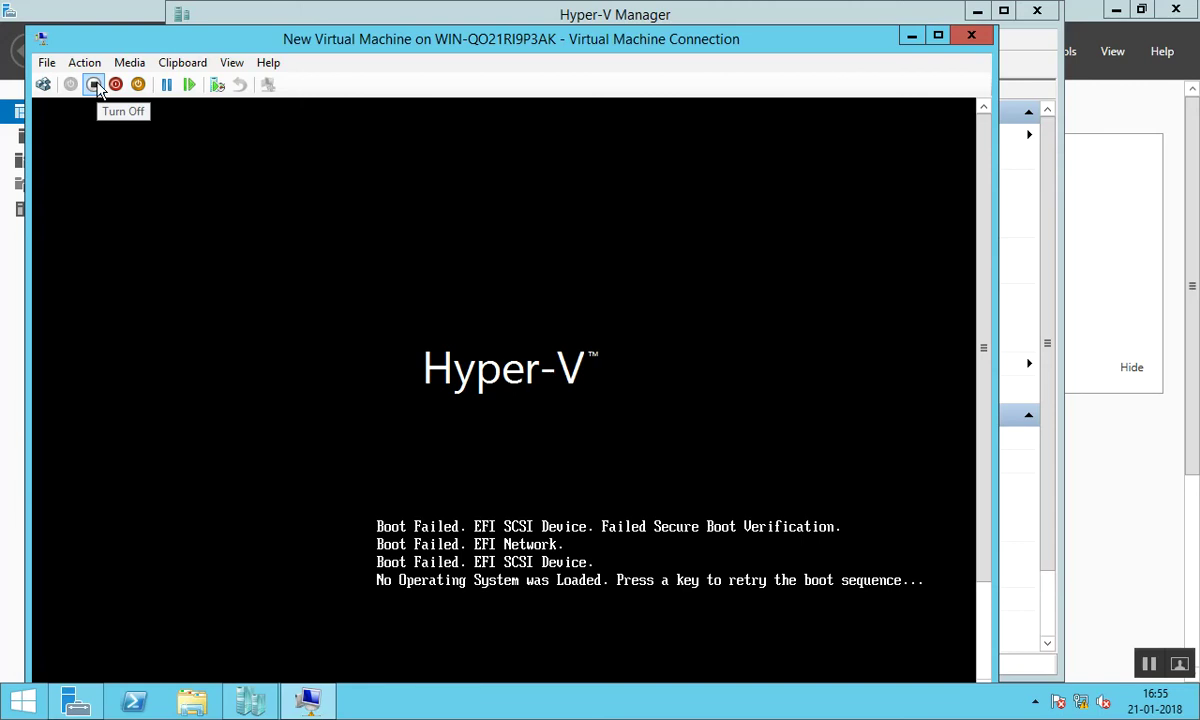
{"action": "left_click", "coordinate": [94, 85]}
{"action": "left_click", "coordinate": [532, 417]}
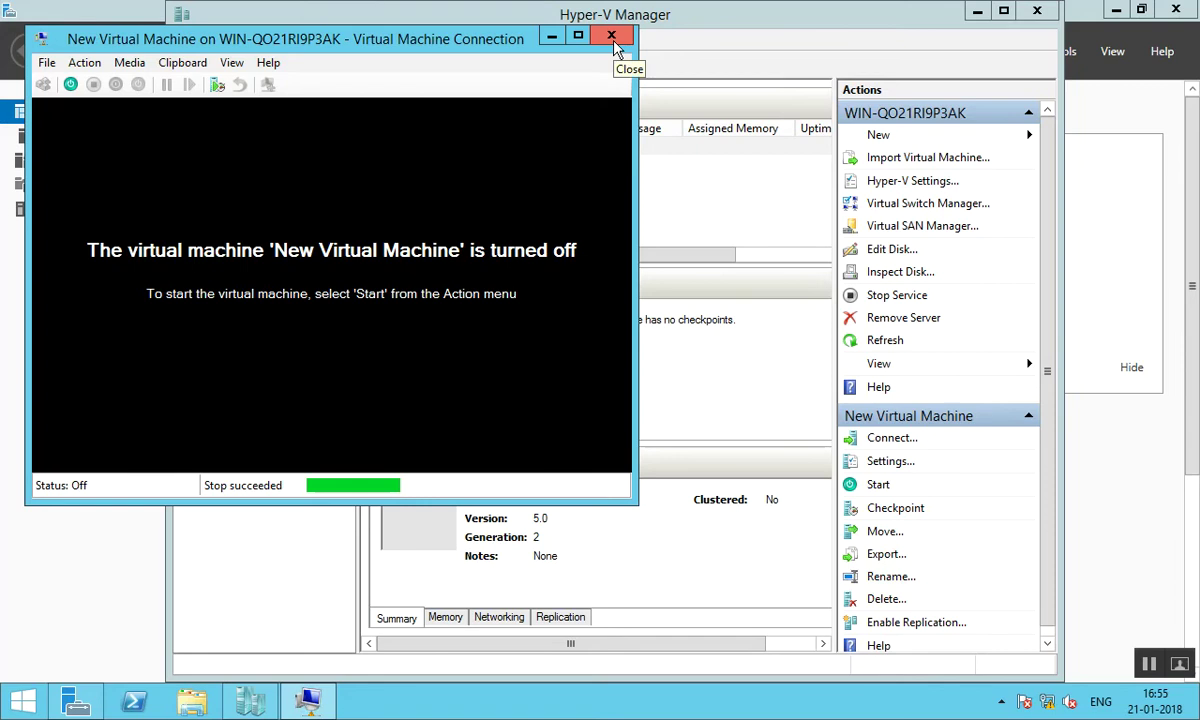
{"action": "left_click", "coordinate": [612, 40]}
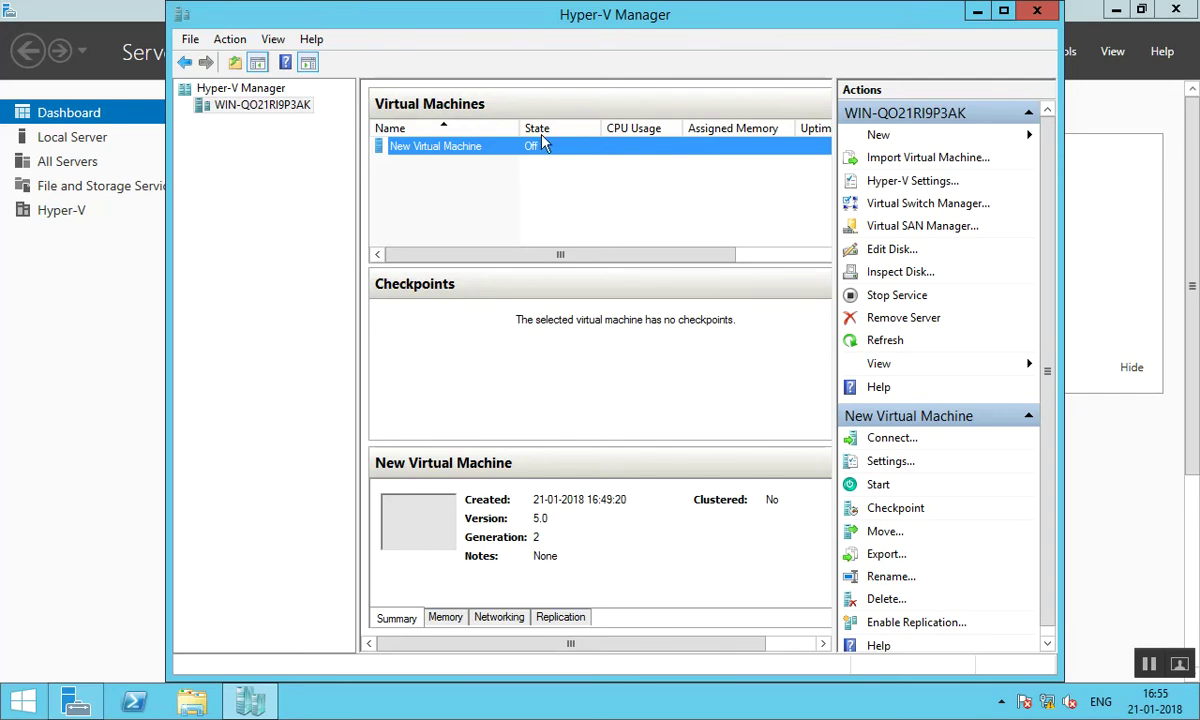
{"action": "right_click", "coordinate": [459, 158]}
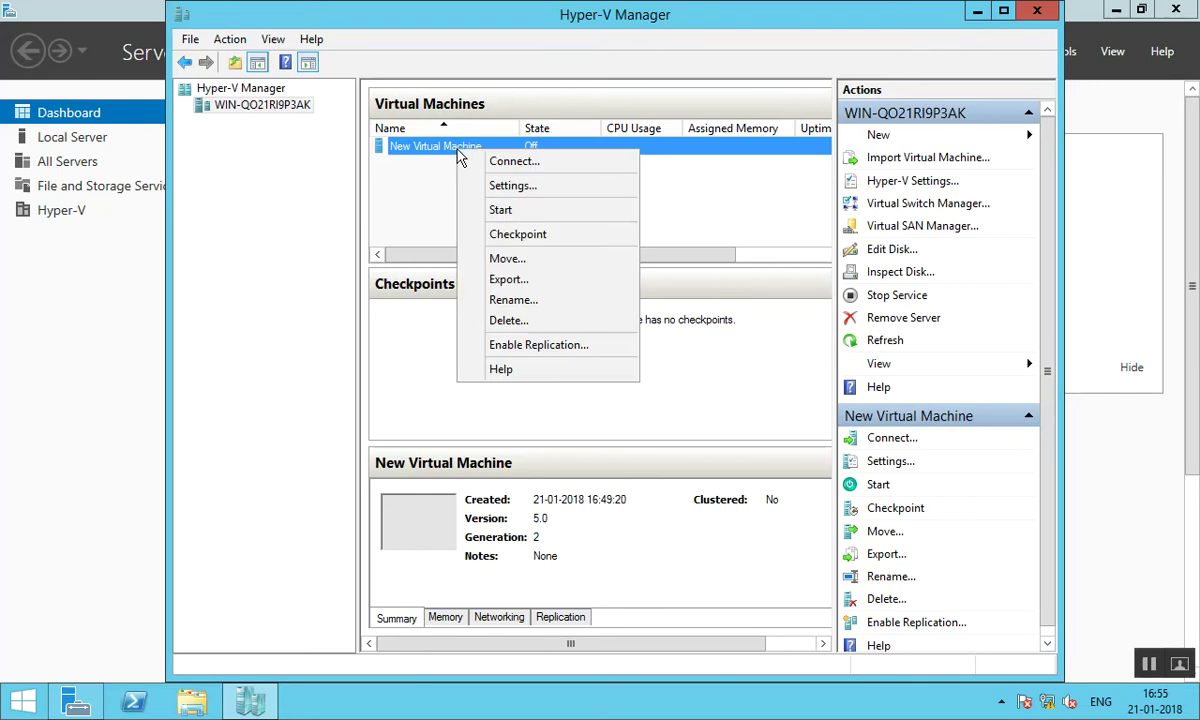
{"action": "left_click", "coordinate": [512, 161]}
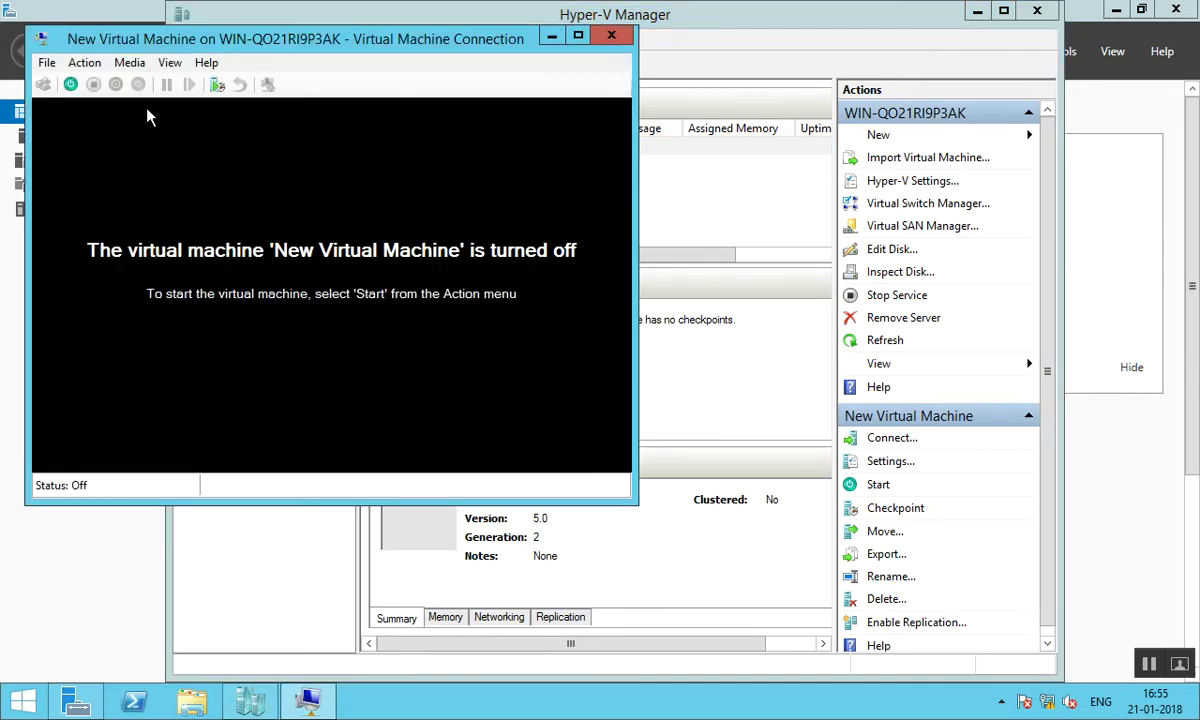
Exit the New Virtual Machine console from its File menu
{"action": "left_click", "coordinate": [84, 62]}
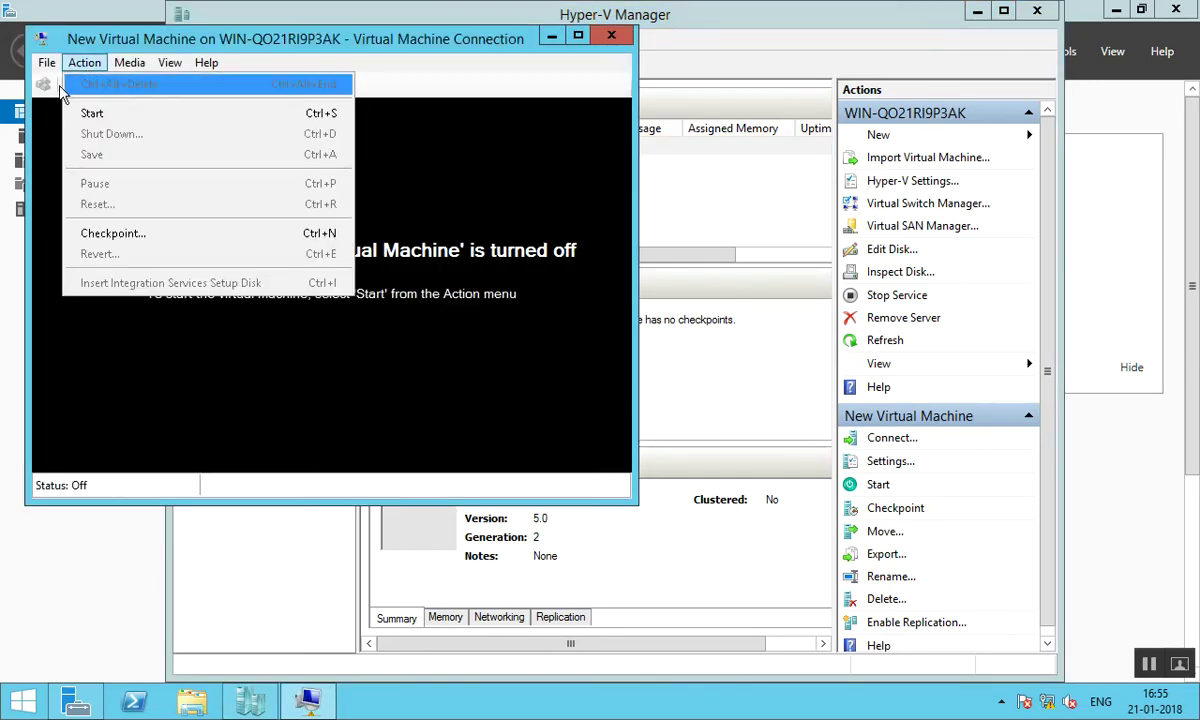
{"action": "mouse_move", "coordinate": [59, 66]}
{"action": "left_click", "coordinate": [58, 113]}
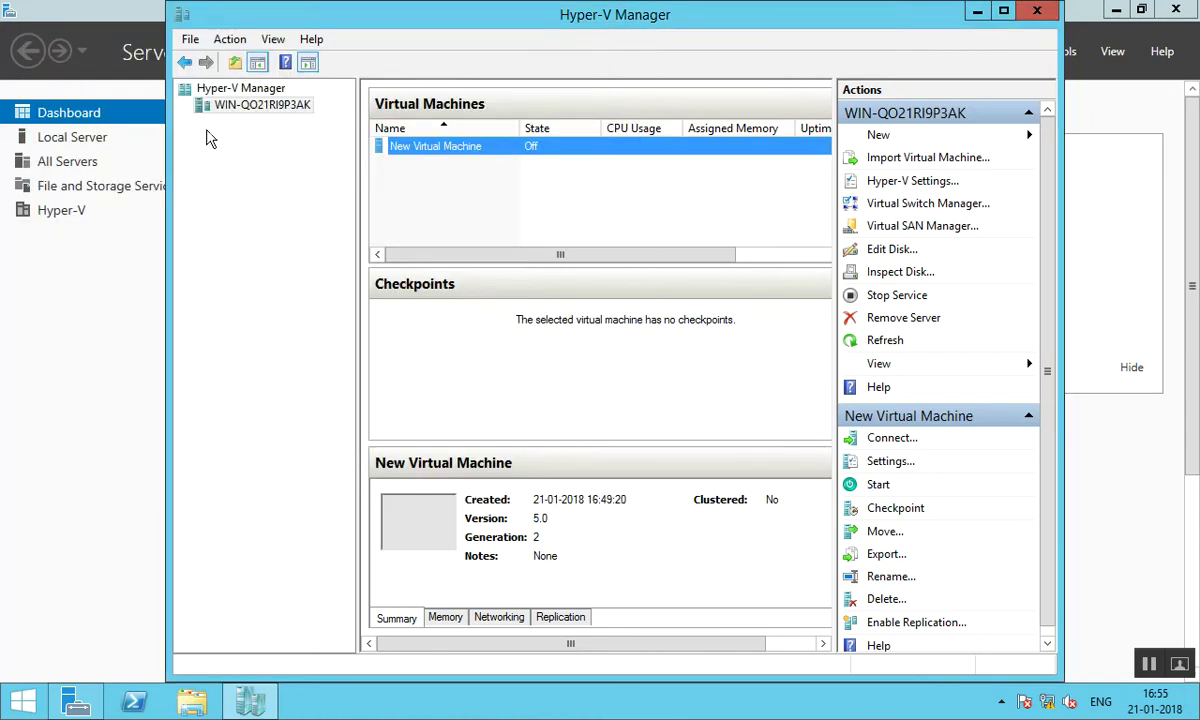
Reconnect to New Virtual Machine, exit the console again, and bring up the server's options
{"action": "right_click", "coordinate": [490, 155]}
{"action": "left_click", "coordinate": [522, 200]}
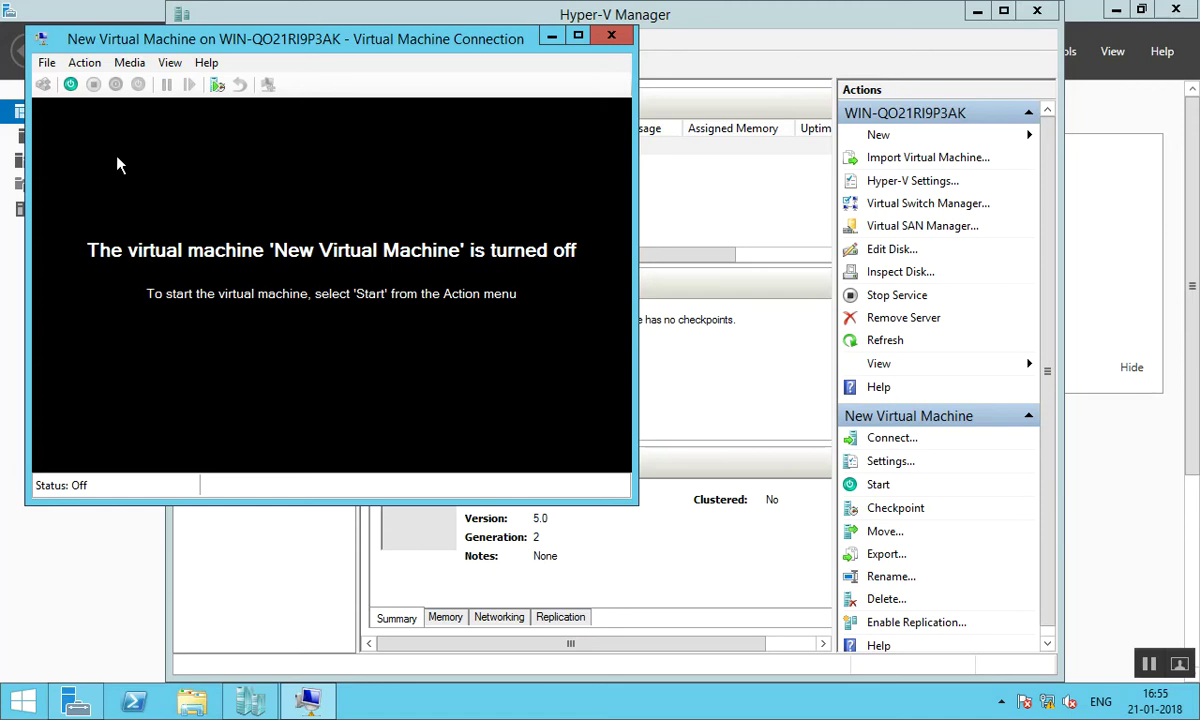
{"action": "left_click", "coordinate": [168, 62]}
{"action": "mouse_move", "coordinate": [46, 62]}
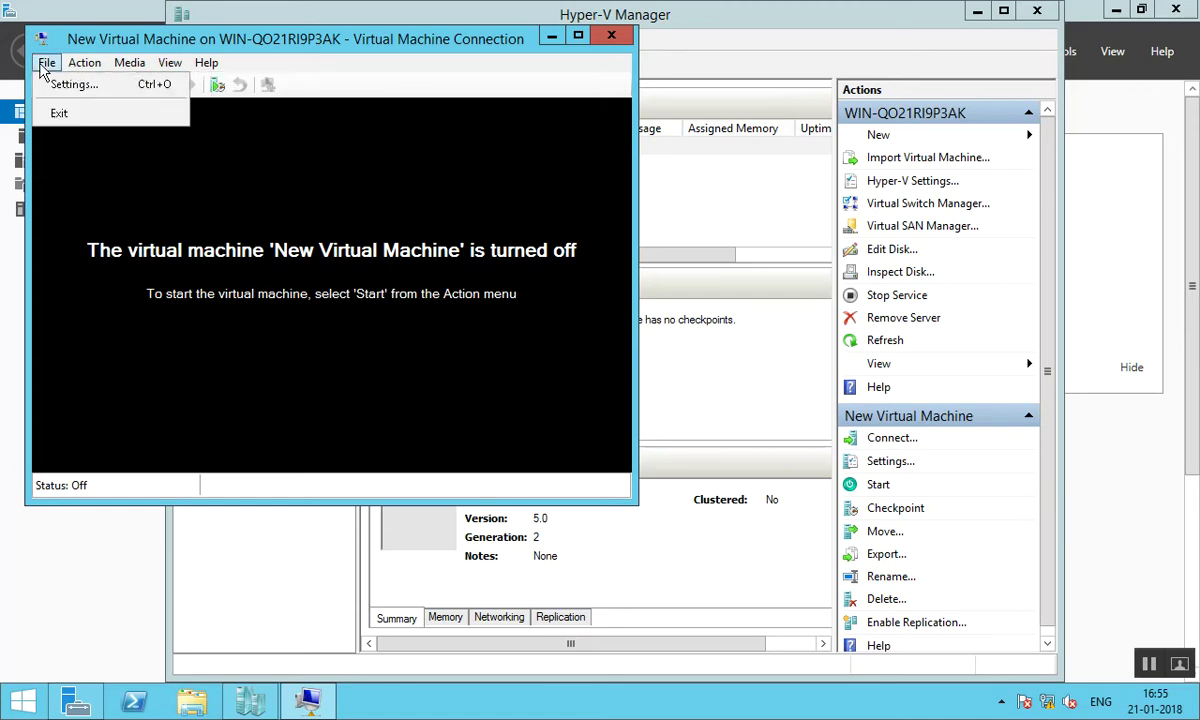
{"action": "left_click", "coordinate": [79, 116]}
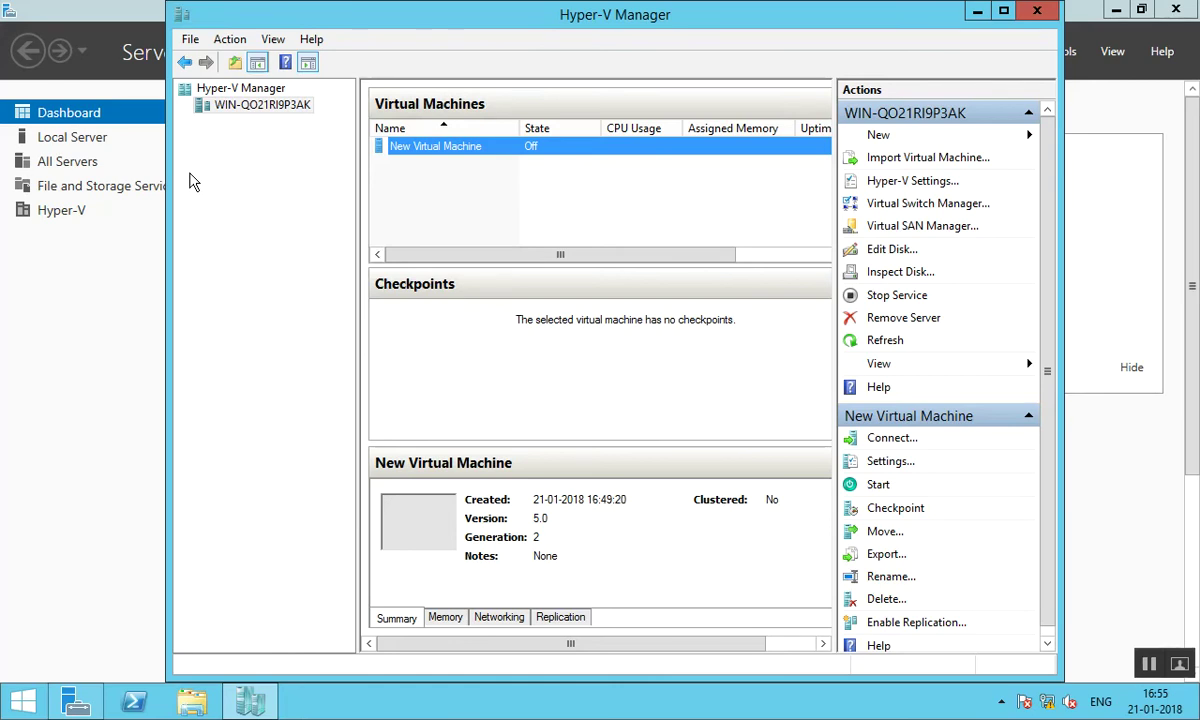
{"action": "right_click", "coordinate": [280, 105]}
Start a new virtual machine named windows2012 stored in a different location
{"action": "mouse_move", "coordinate": [338, 116]}
{"action": "left_click", "coordinate": [540, 116]}
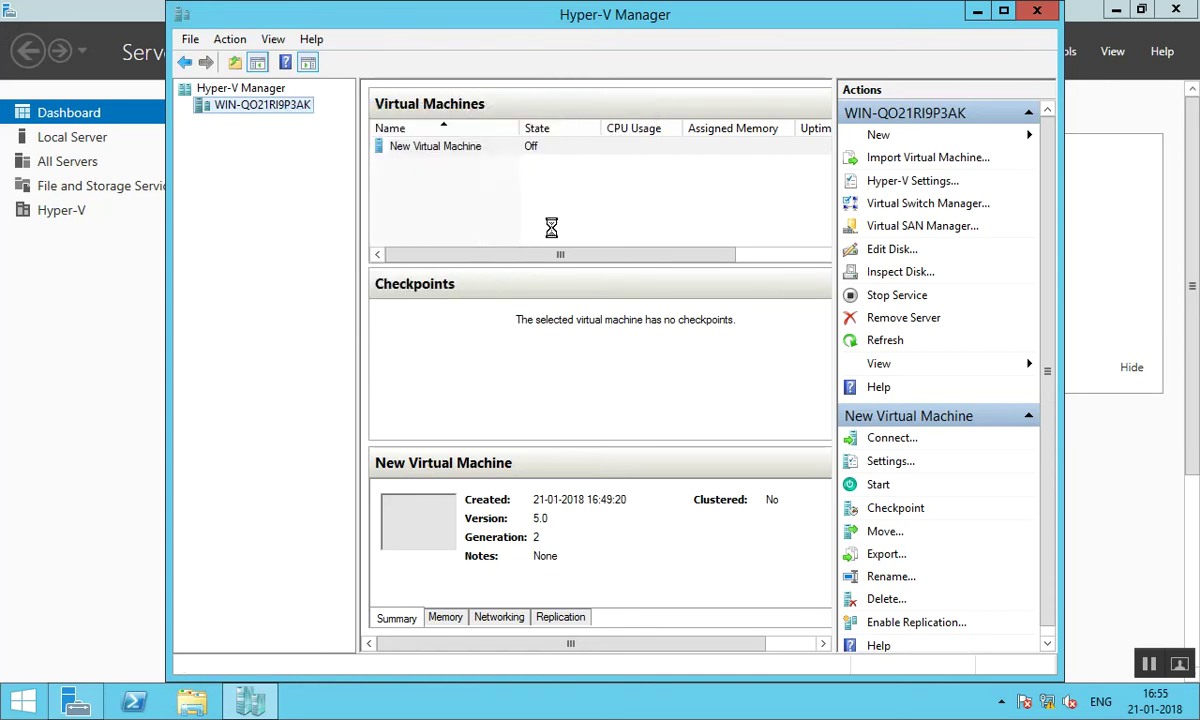
{"action": "left_click", "coordinate": [737, 561]}
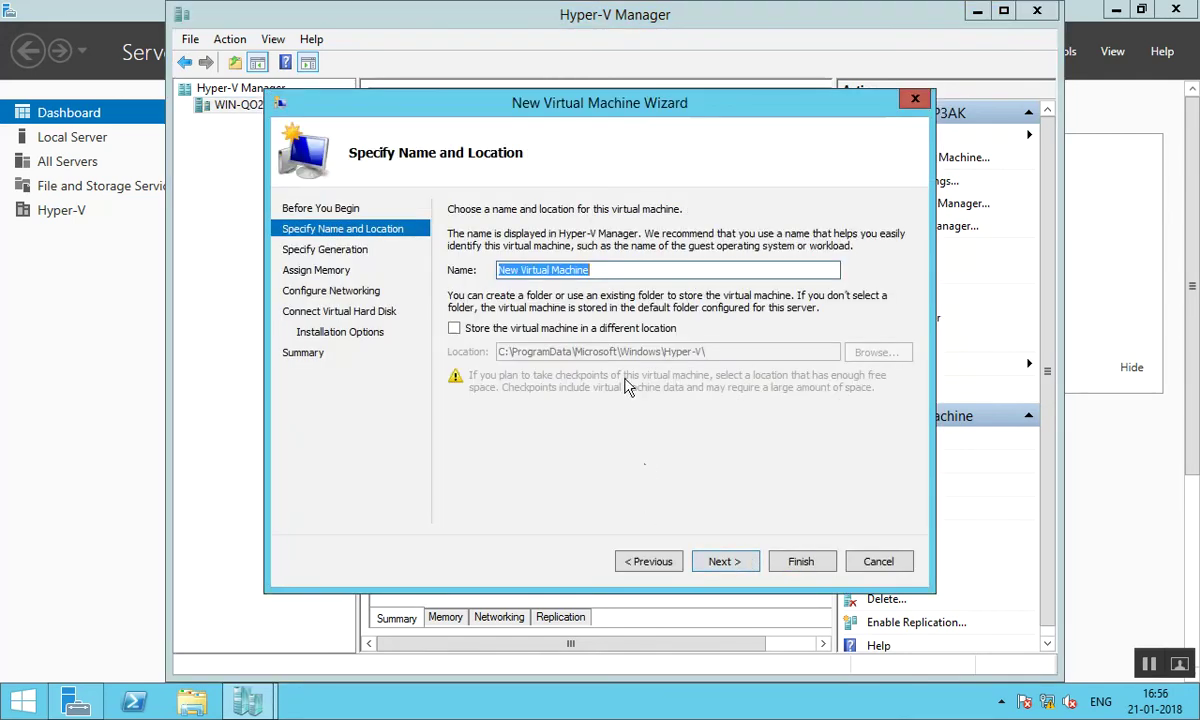
{"action": "key", "text": "BackSpace"}
{"action": "type", "text": "wi"}
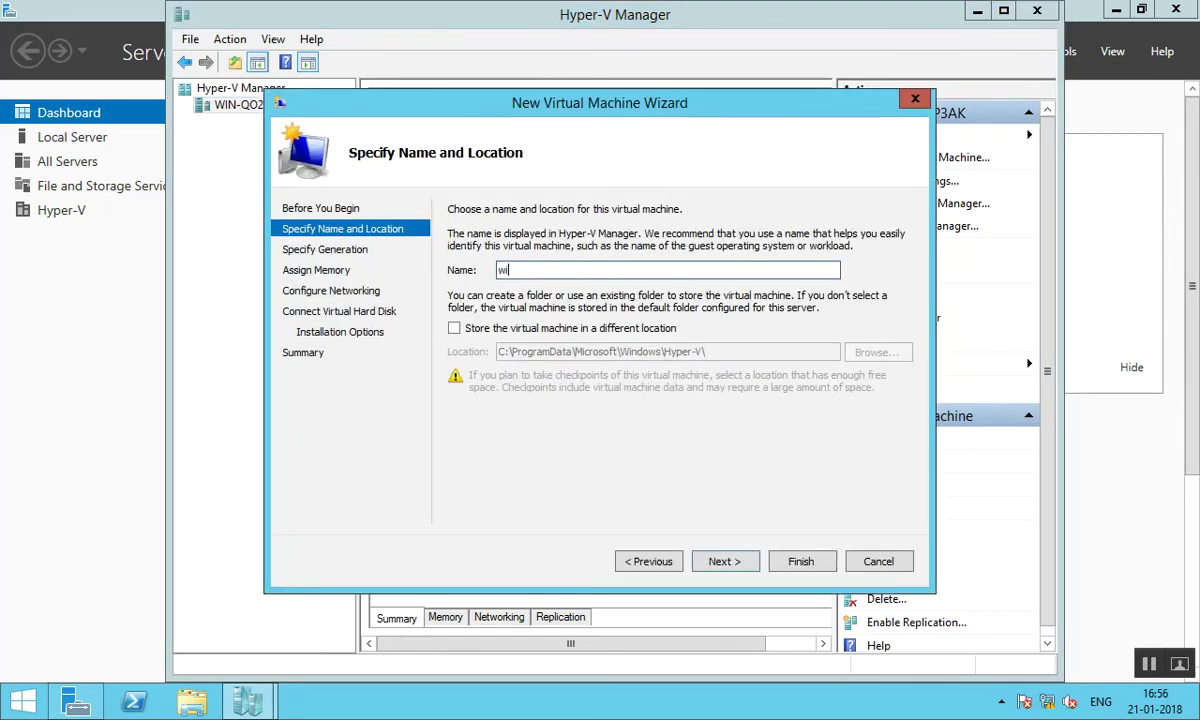
{"action": "type", "text": "ndows2012"}
{"action": "left_click", "coordinate": [605, 331]}
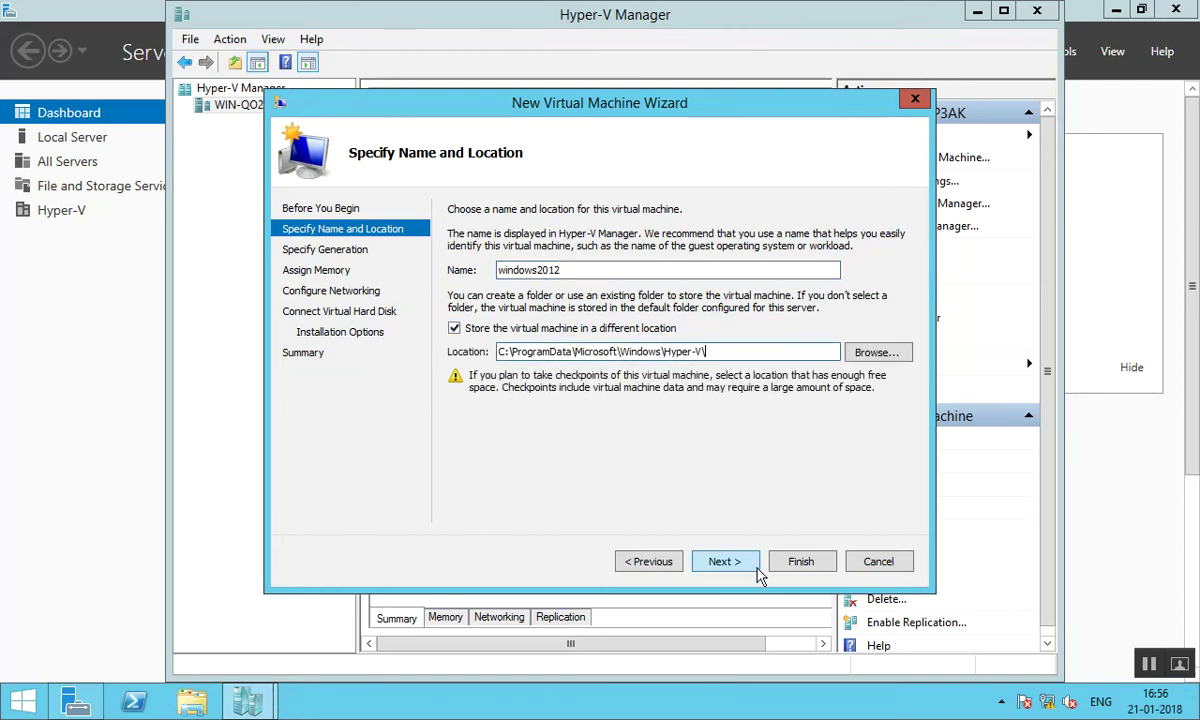
{"action": "left_click", "coordinate": [720, 558]}
Choose Generation 2 and 1024 MB startup memory with Dynamic Memory enabled
{"action": "left_click", "coordinate": [455, 287]}
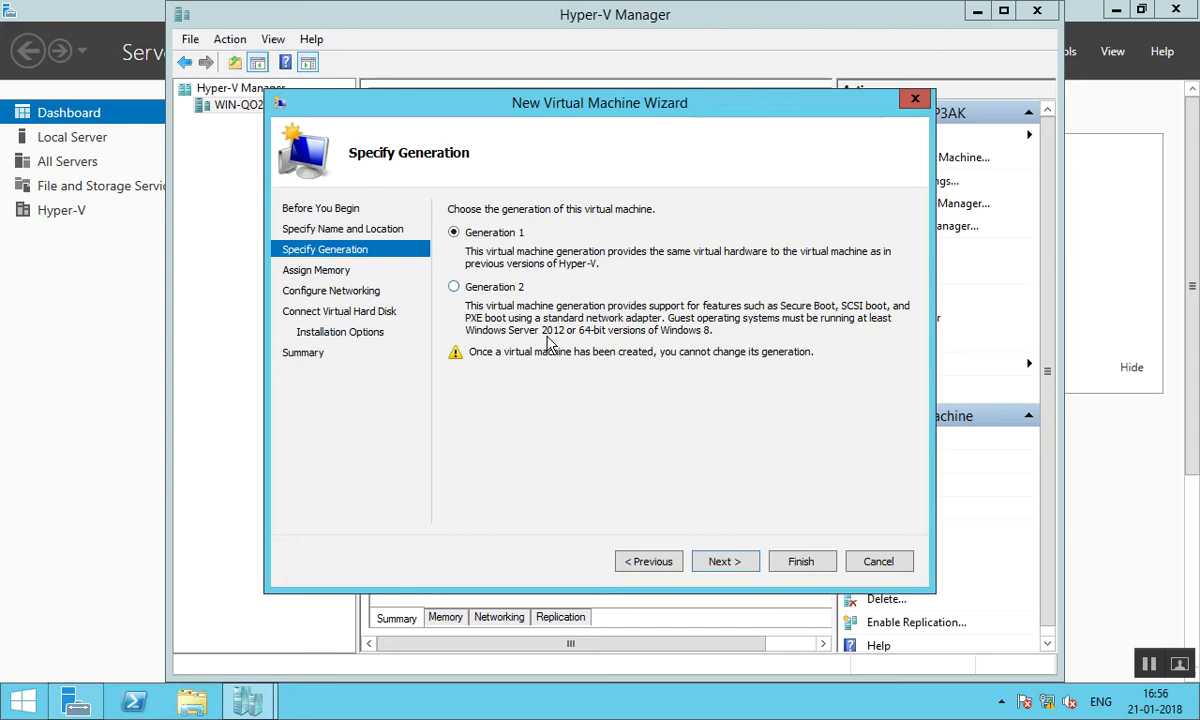
{"action": "left_click", "coordinate": [724, 561]}
{"action": "type", "text": "1024"}
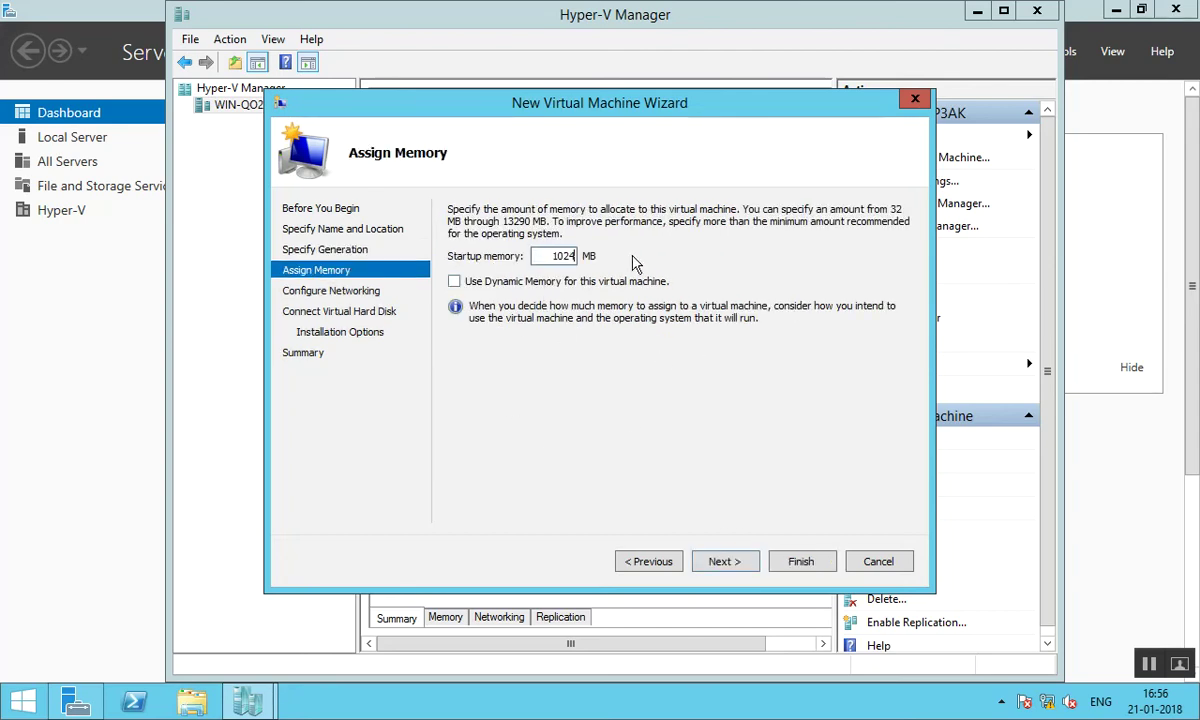
{"action": "key", "text": "Tab"}
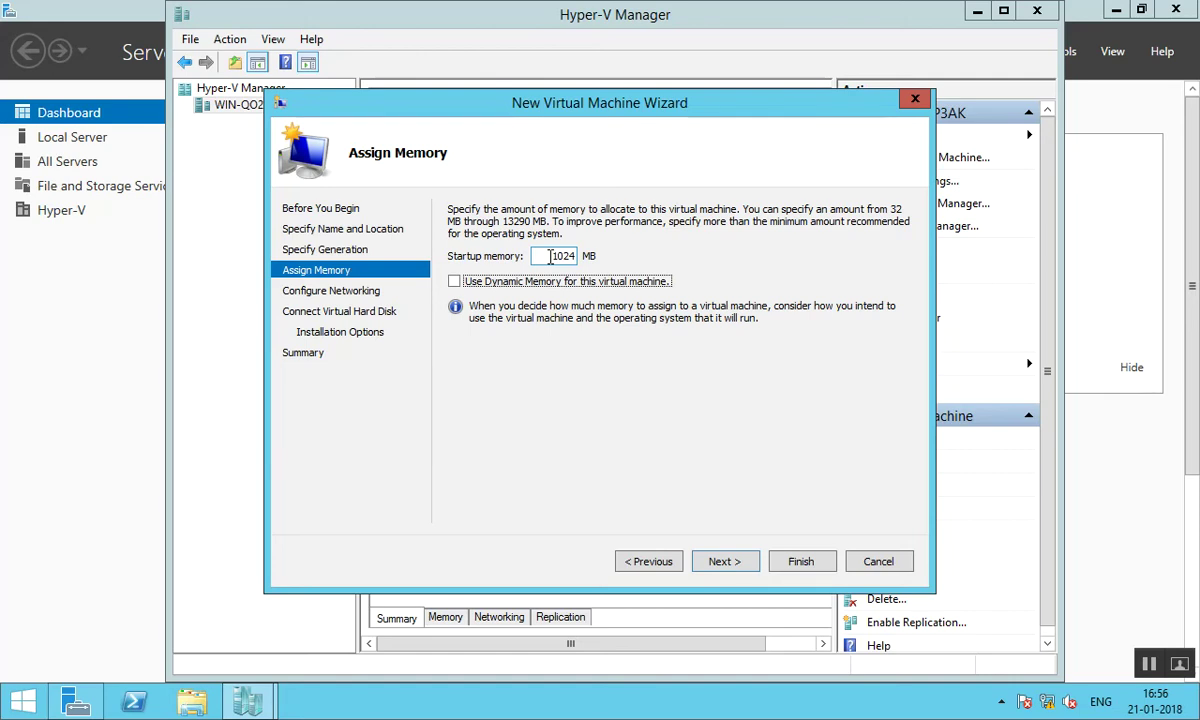
{"action": "left_click", "coordinate": [500, 279]}
{"action": "left_click", "coordinate": [724, 562]}
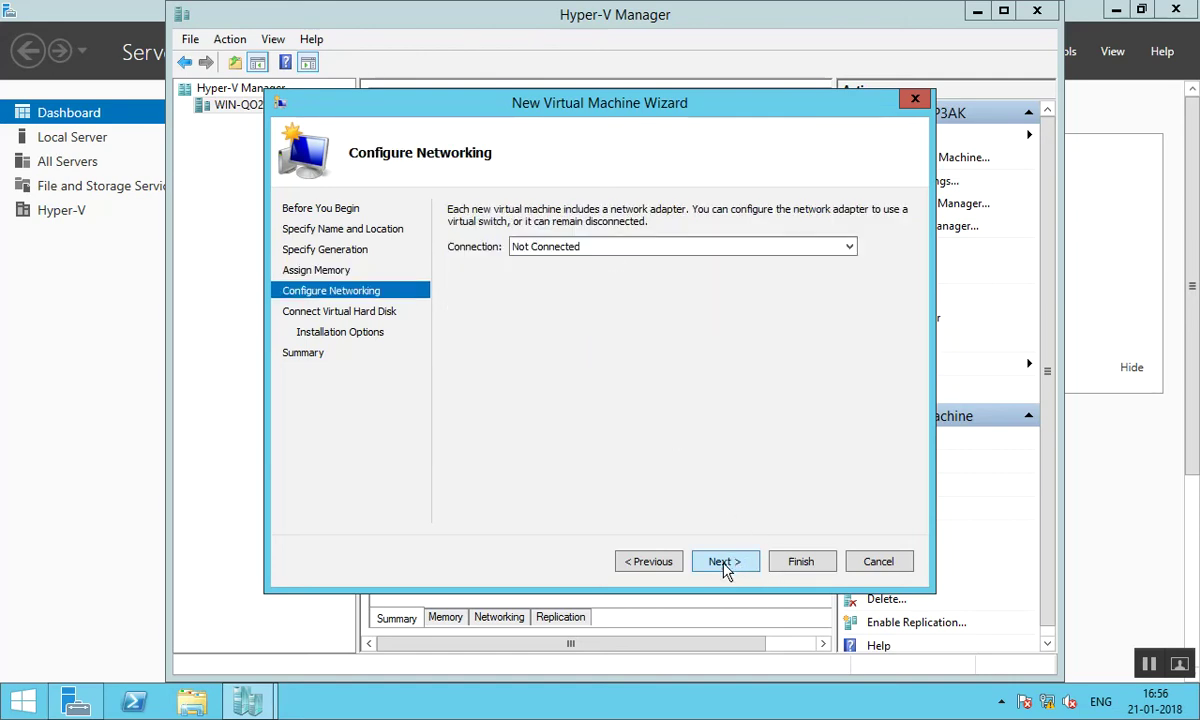
Connect the network adapter to the Broadcom switch, accept disk and OS defaults, and finish
{"action": "left_click", "coordinate": [660, 247]}
{"action": "left_click", "coordinate": [633, 282]}
{"action": "left_click", "coordinate": [713, 558]}
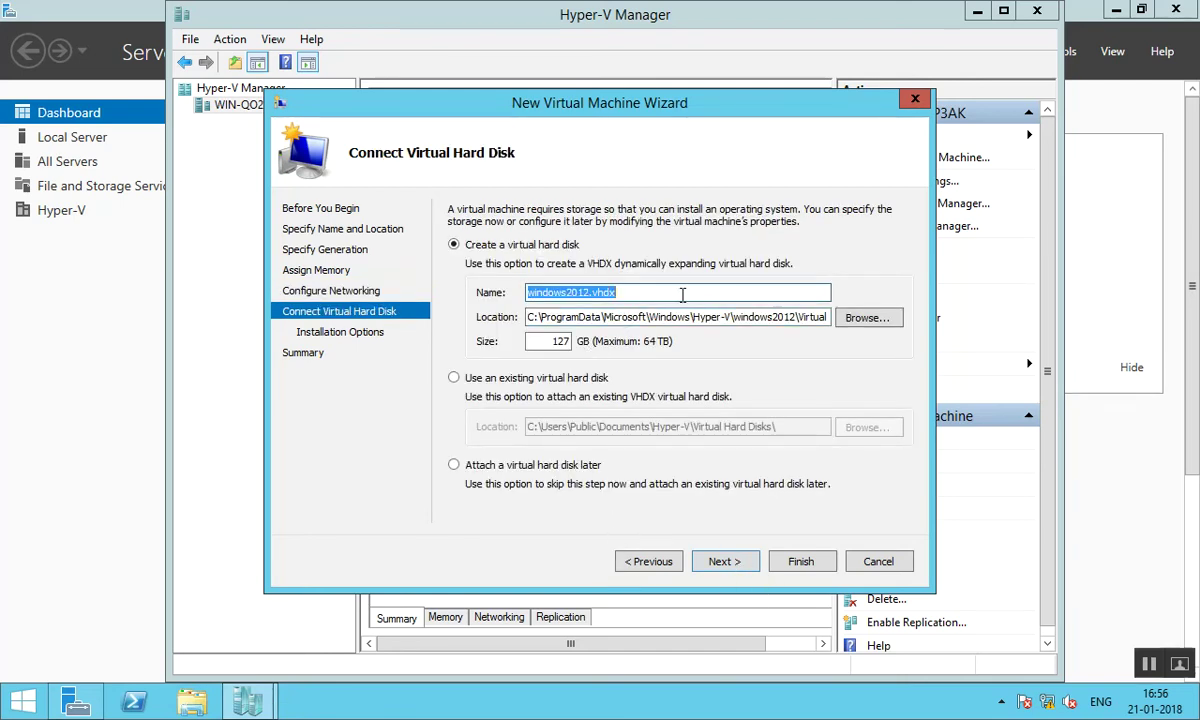
{"action": "left_click", "coordinate": [724, 568]}
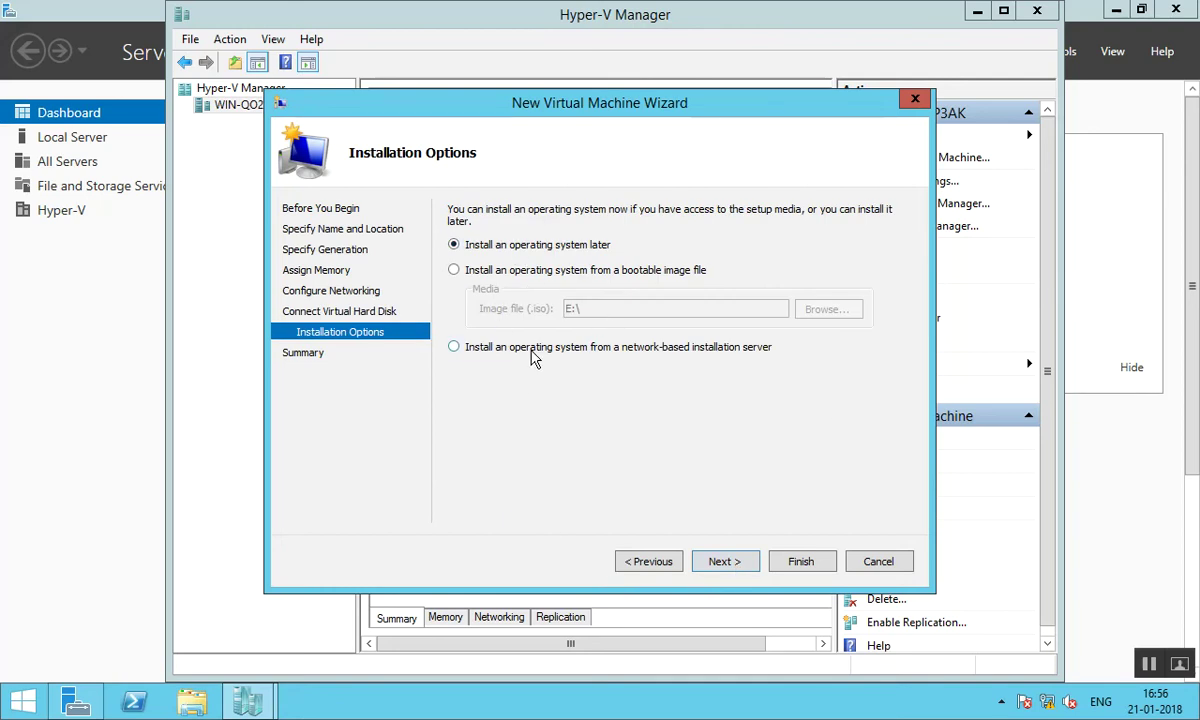
{"action": "left_click", "coordinate": [724, 563]}
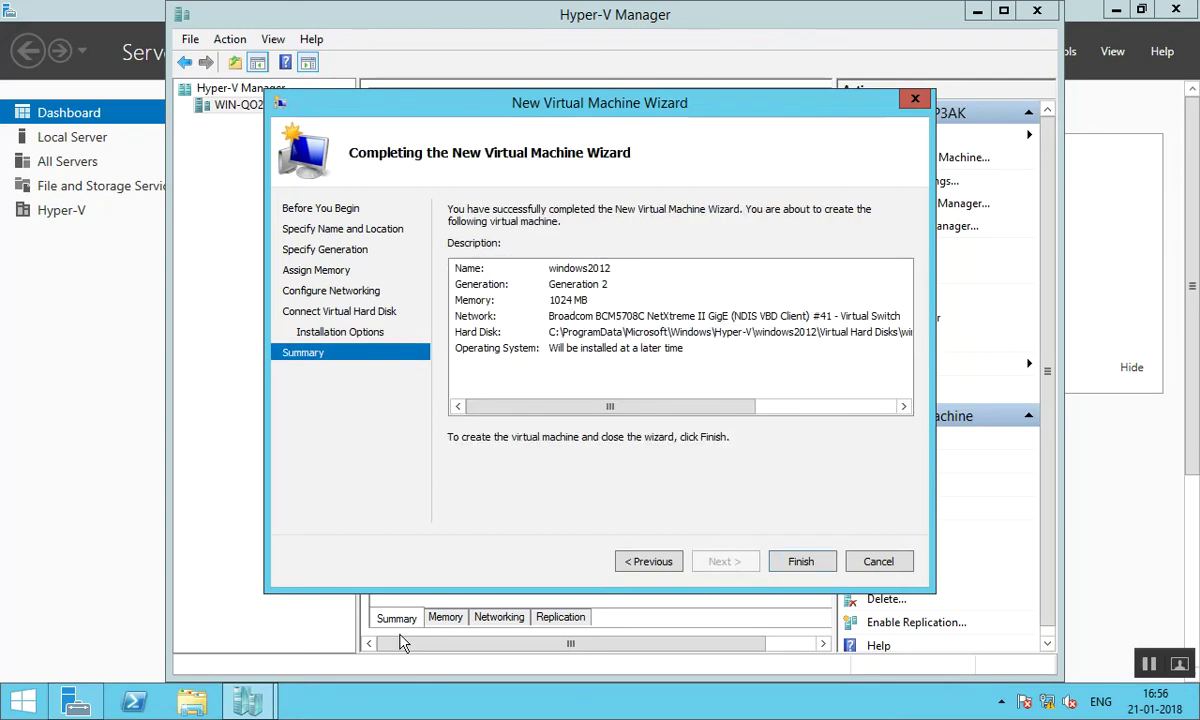
{"action": "left_click", "coordinate": [800, 561]}
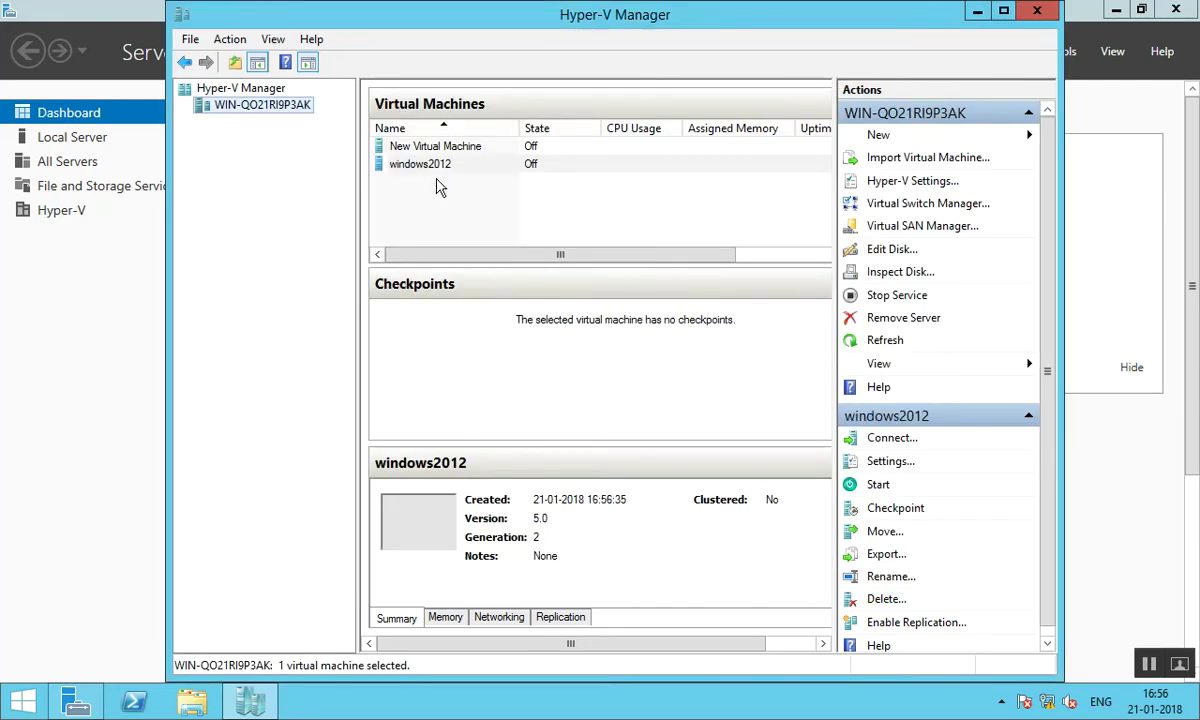
Start windows2012 after confirming the Media menu has no DVD drive, letting it try PXE boot
{"action": "left_click", "coordinate": [434, 171]}
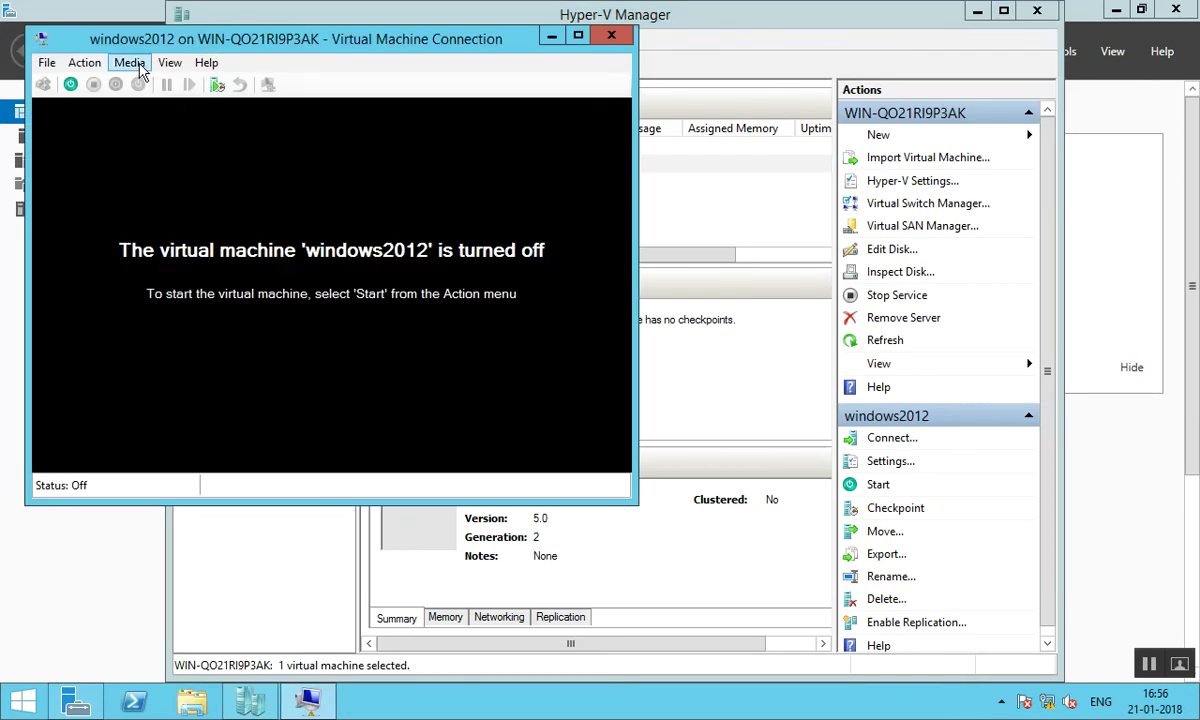
{"action": "left_click", "coordinate": [129, 62]}
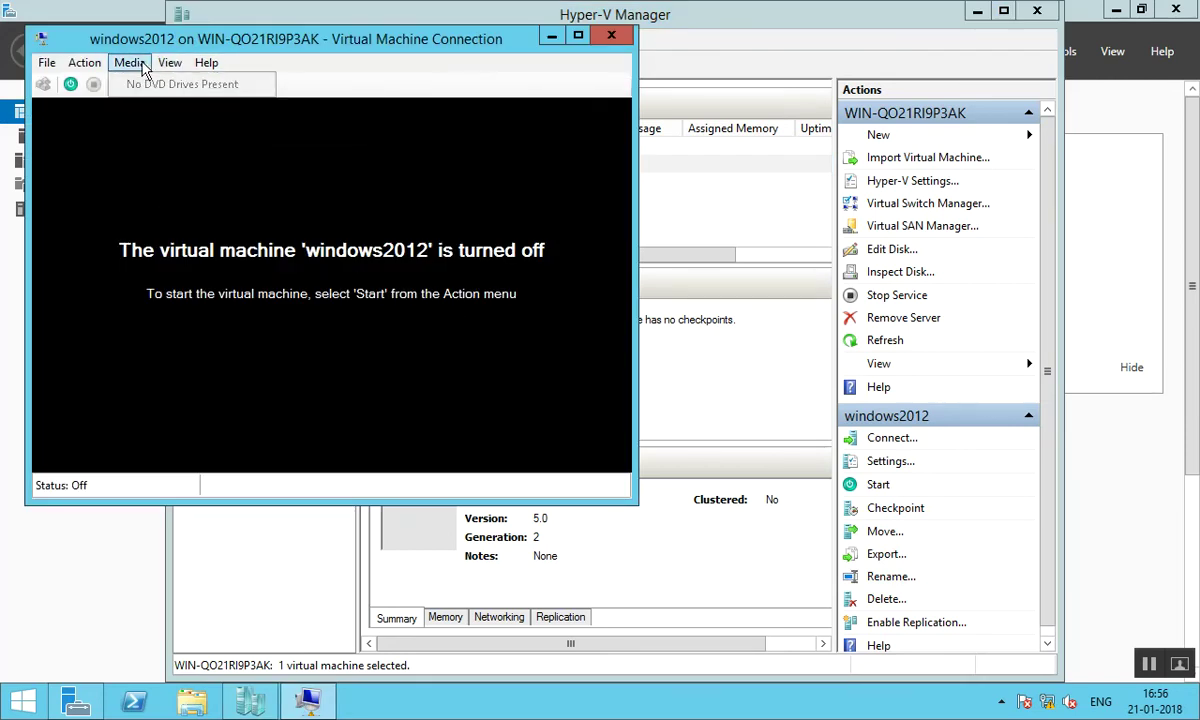
{"action": "left_click", "coordinate": [145, 180]}
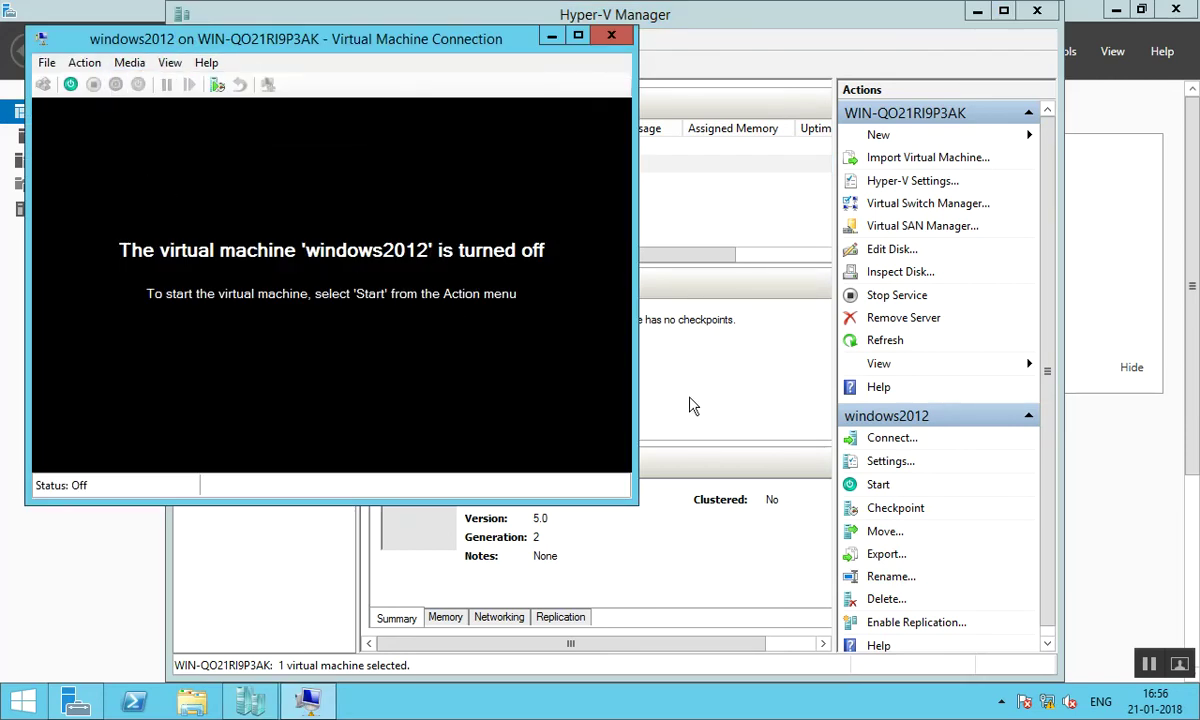
{"action": "left_click", "coordinate": [70, 84]}
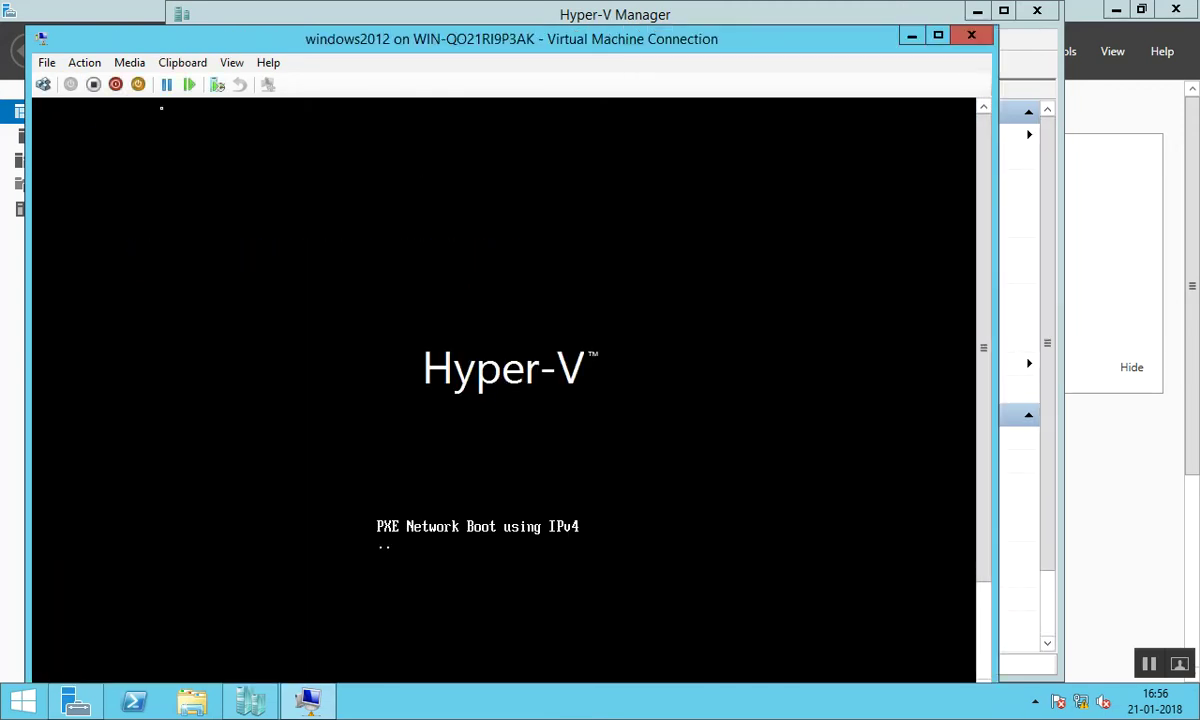
{"action": "left_click", "coordinate": [181, 70]}
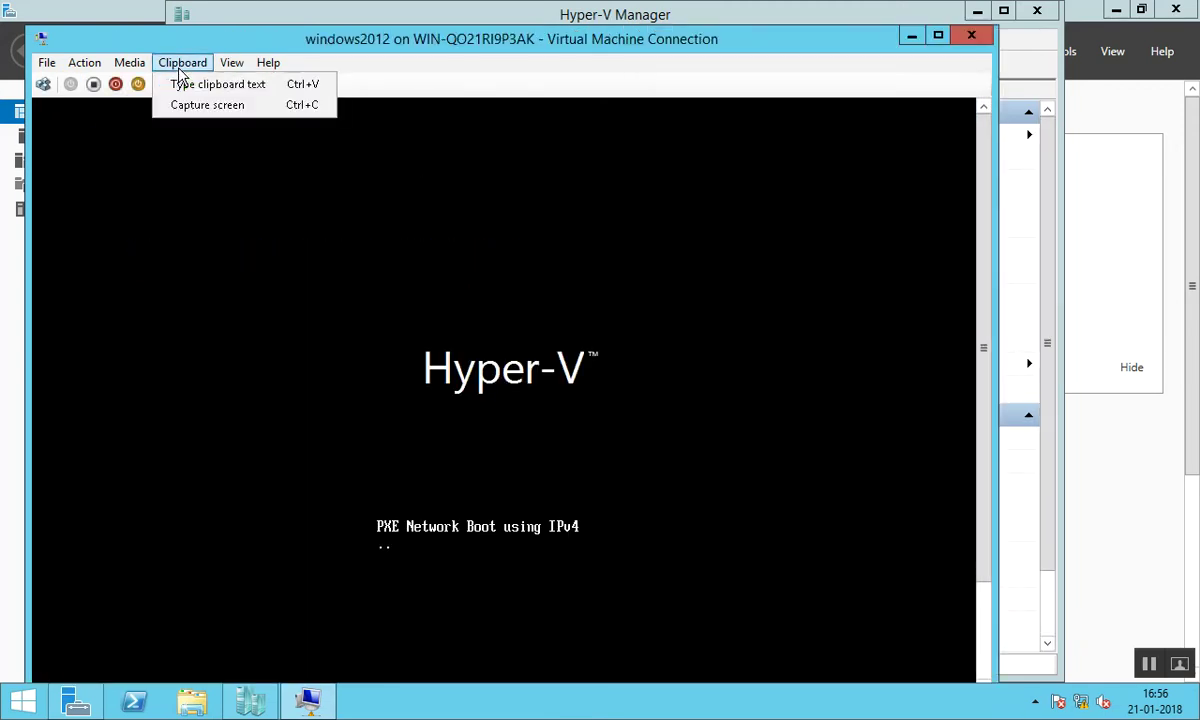
{"action": "mouse_move", "coordinate": [147, 68]}
{"action": "left_click", "coordinate": [200, 190]}
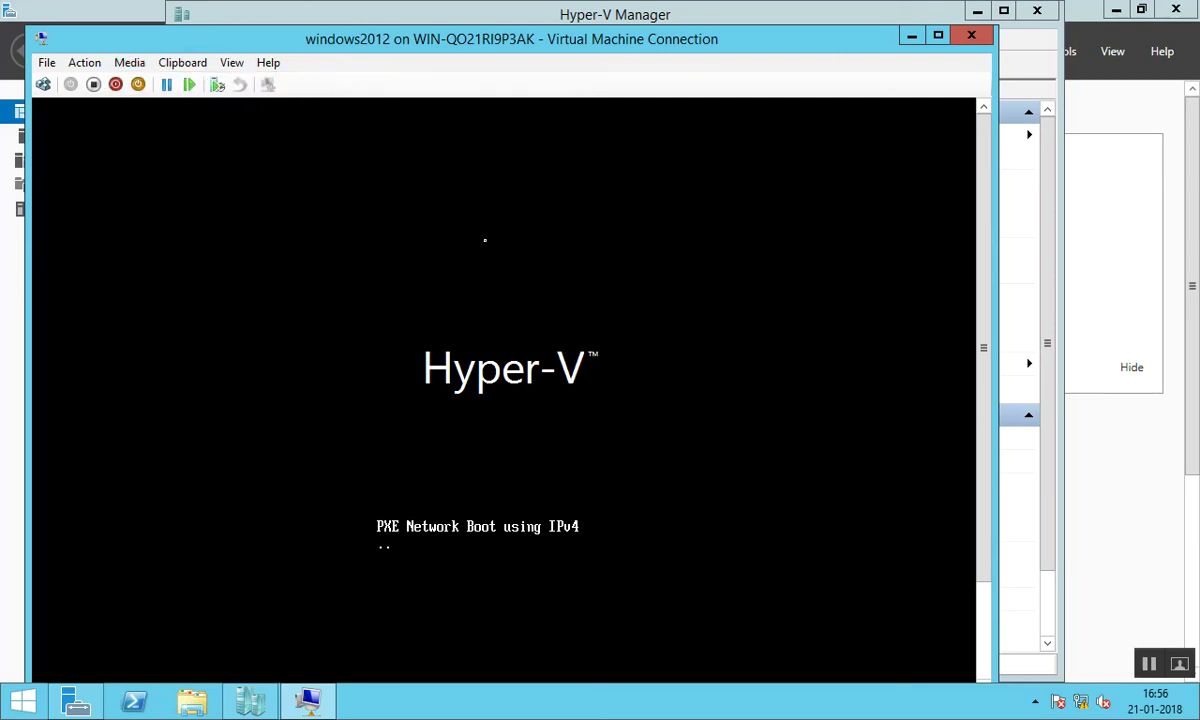
Turn off windows2012 from the Action menu and close its connection window
{"action": "left_click", "coordinate": [88, 66]}
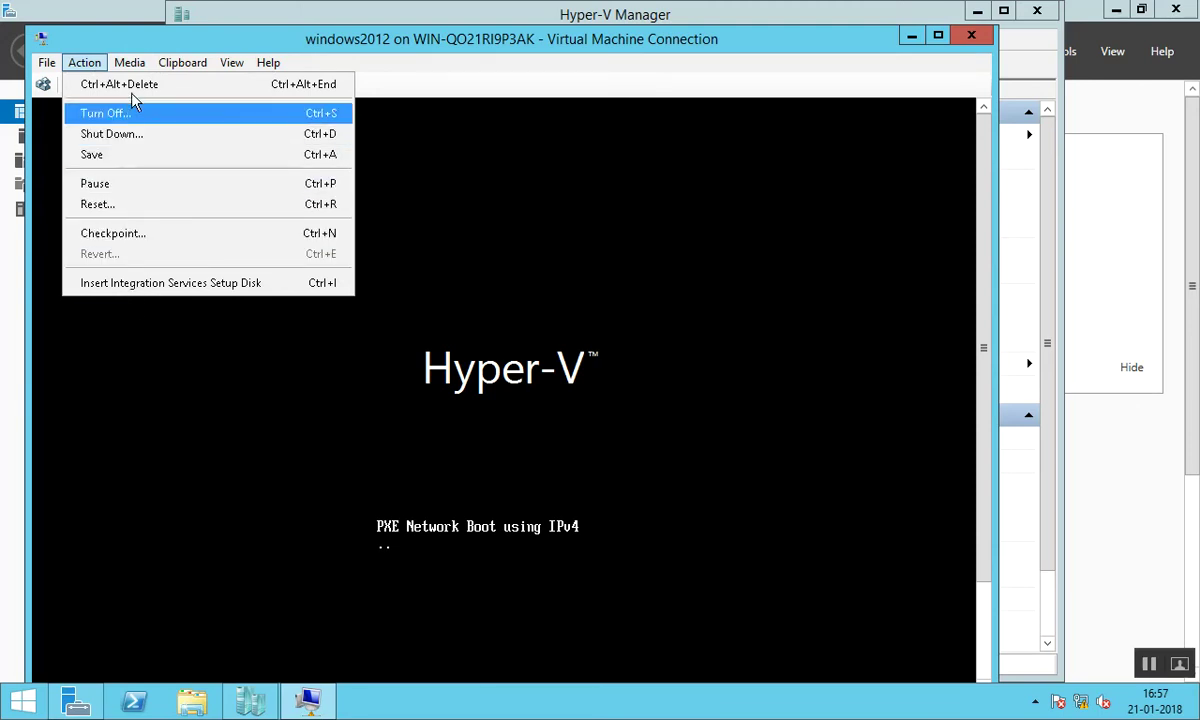
{"action": "mouse_move", "coordinate": [138, 68]}
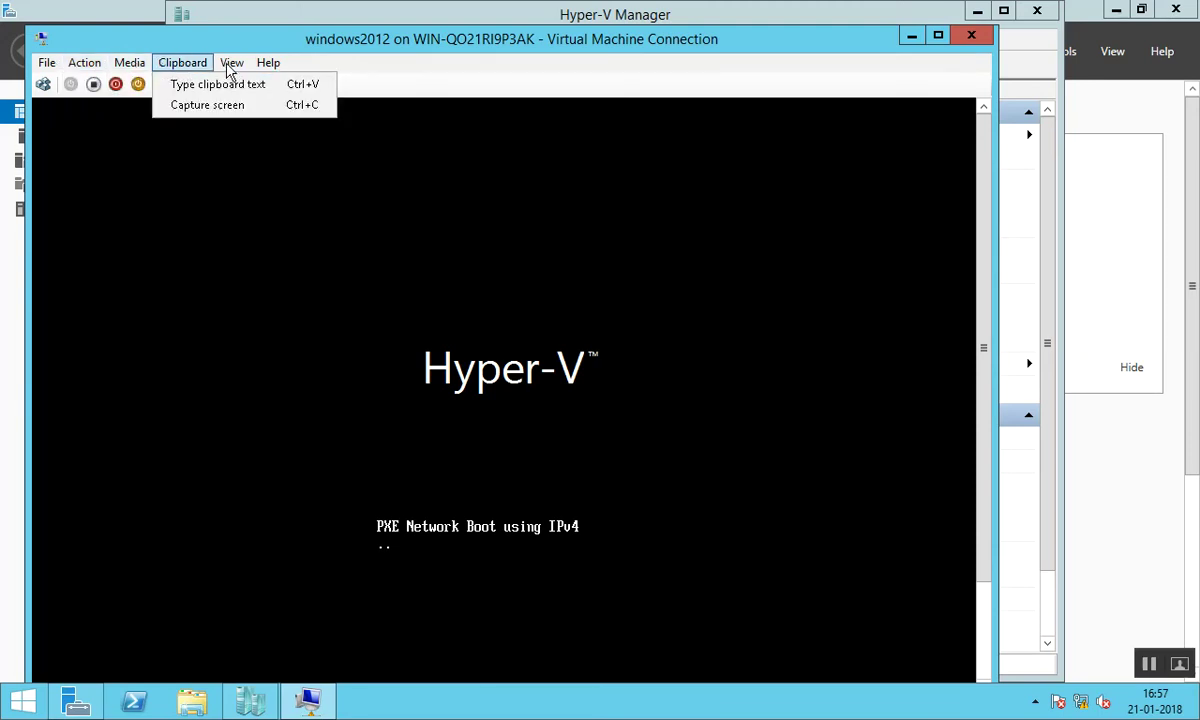
{"action": "mouse_move", "coordinate": [275, 68]}
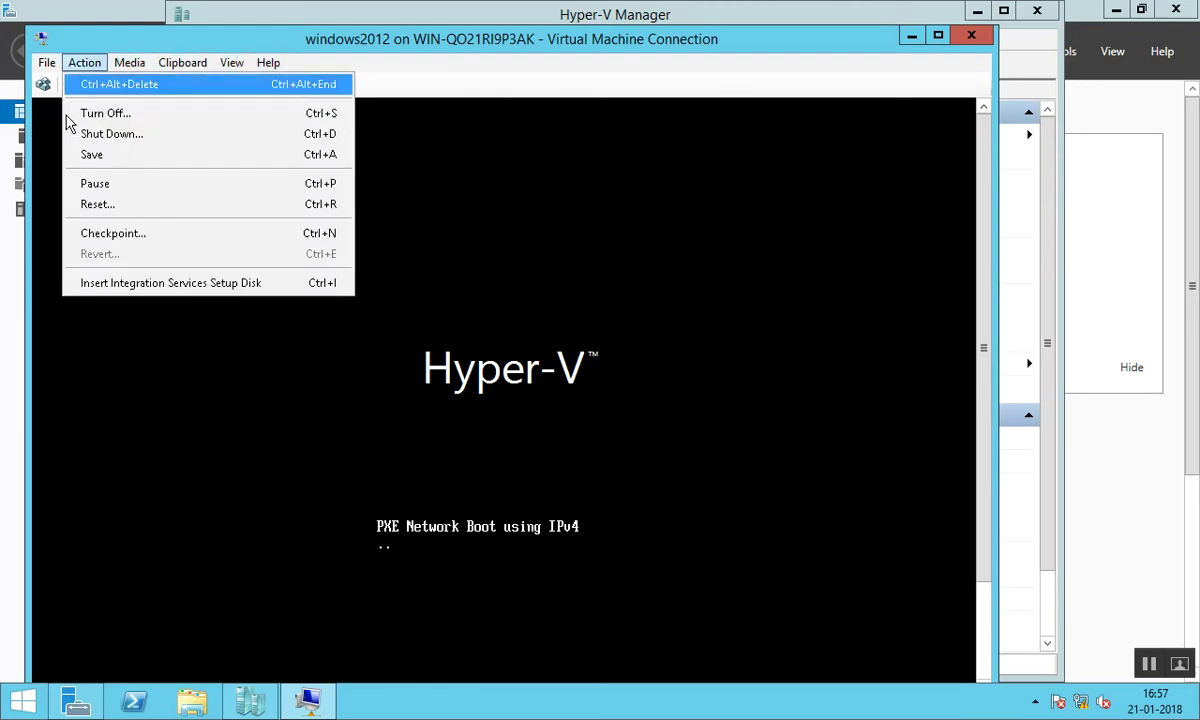
{"action": "left_click", "coordinate": [115, 114]}
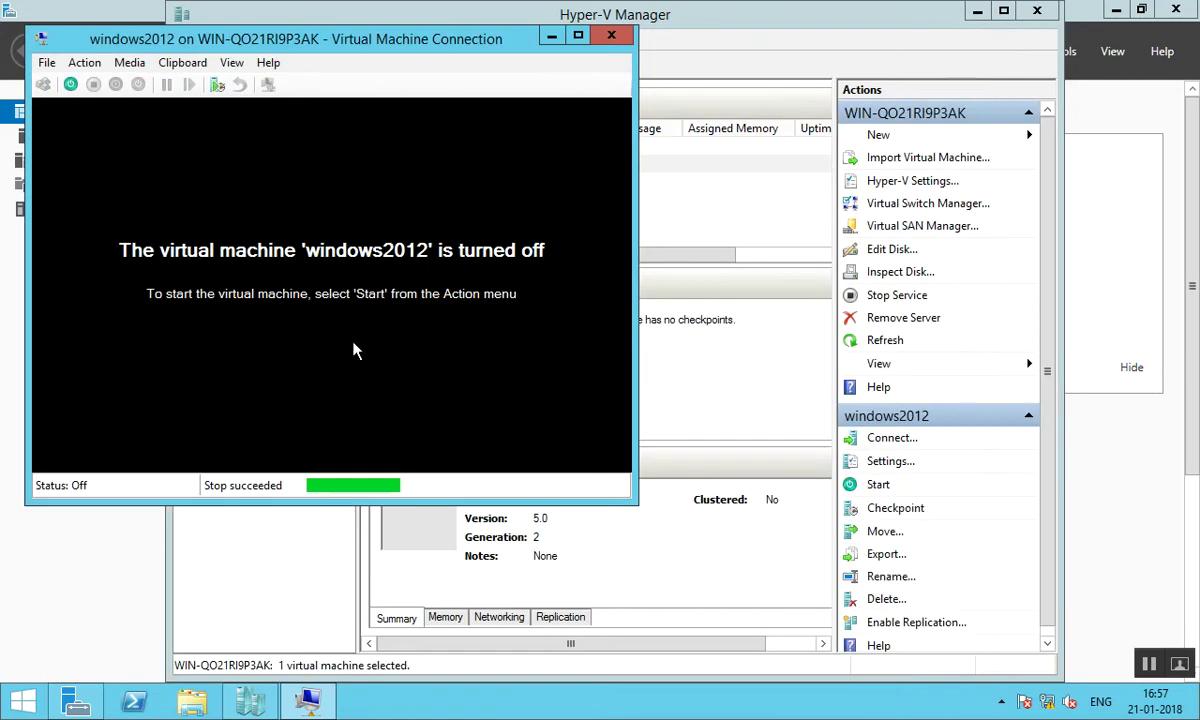
{"action": "left_click", "coordinate": [612, 37]}
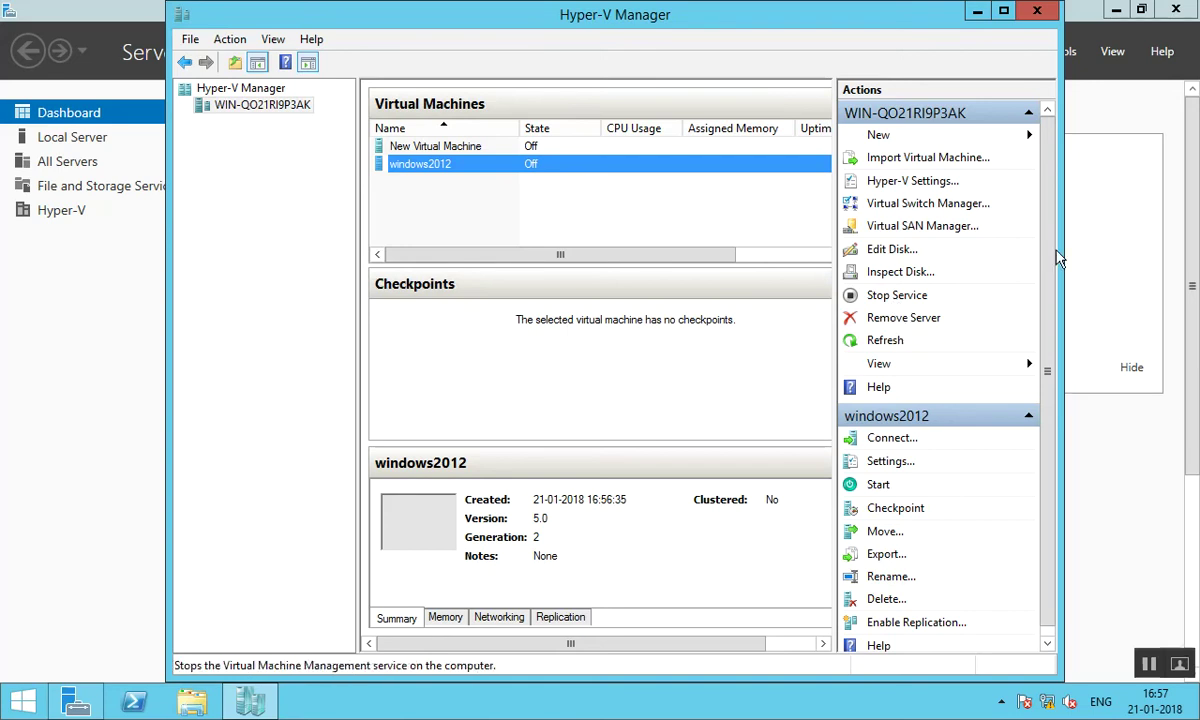
Close the host Hyper-V Settings showing the Public Documents disk folder, then open windows2012's context menu
{"action": "left_click_drag", "start_coordinate": [1044, 214], "coordinate": [1052, 271]}
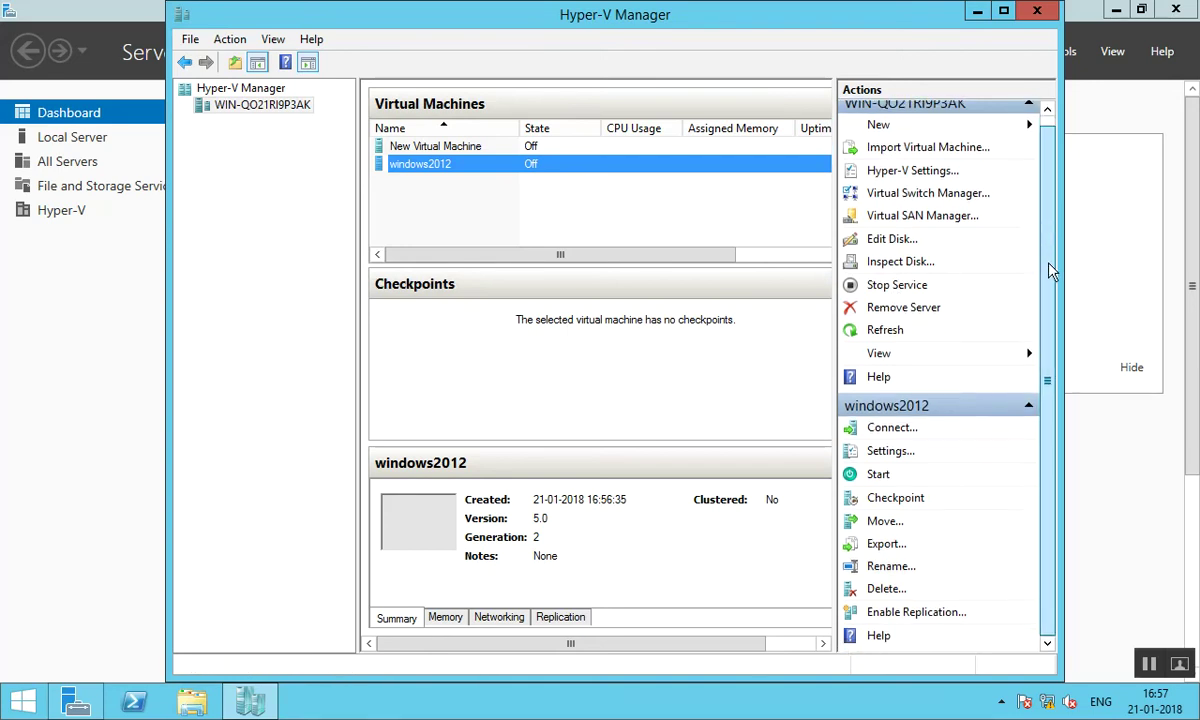
{"action": "left_click", "coordinate": [912, 171]}
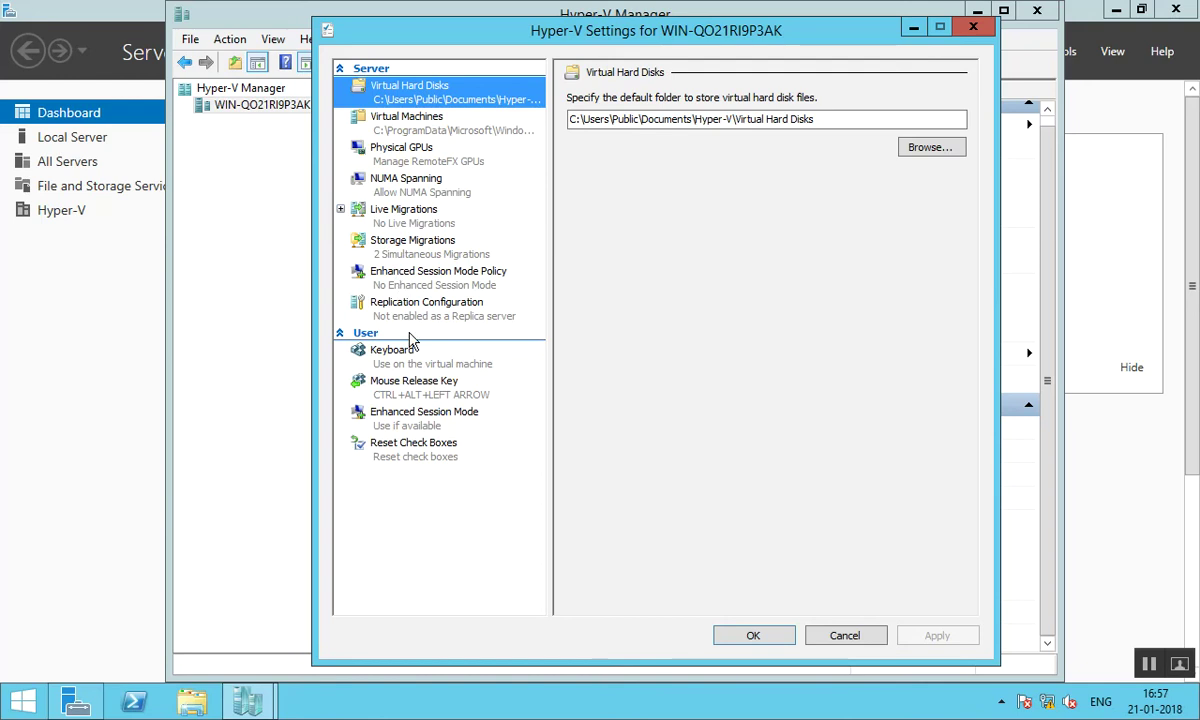
{"action": "left_click", "coordinate": [972, 28]}
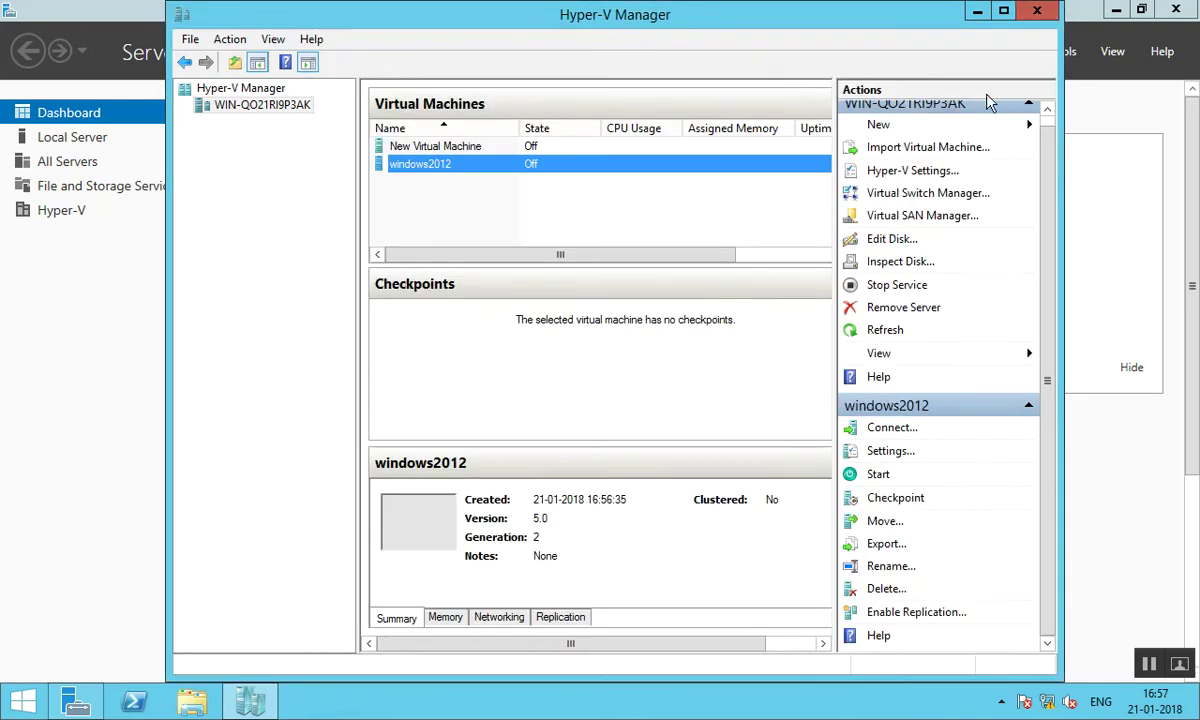
{"action": "right_click", "coordinate": [263, 107]}
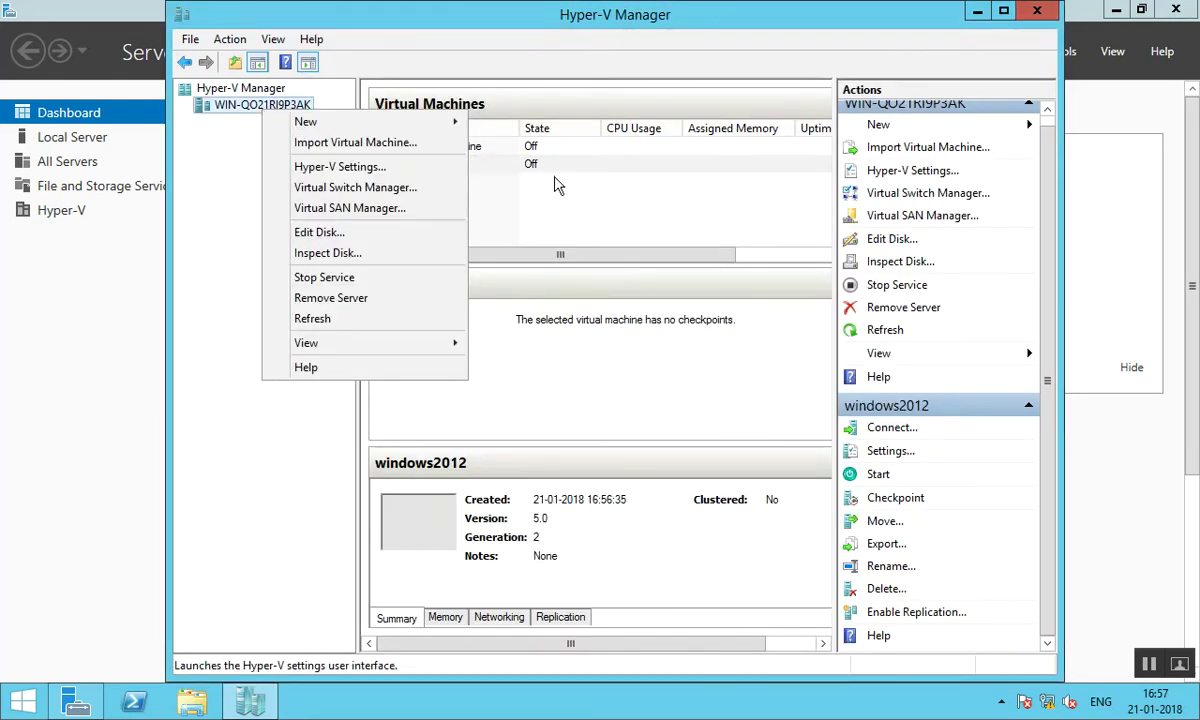
{"action": "left_click", "coordinate": [557, 182]}
{"action": "right_click", "coordinate": [421, 168]}
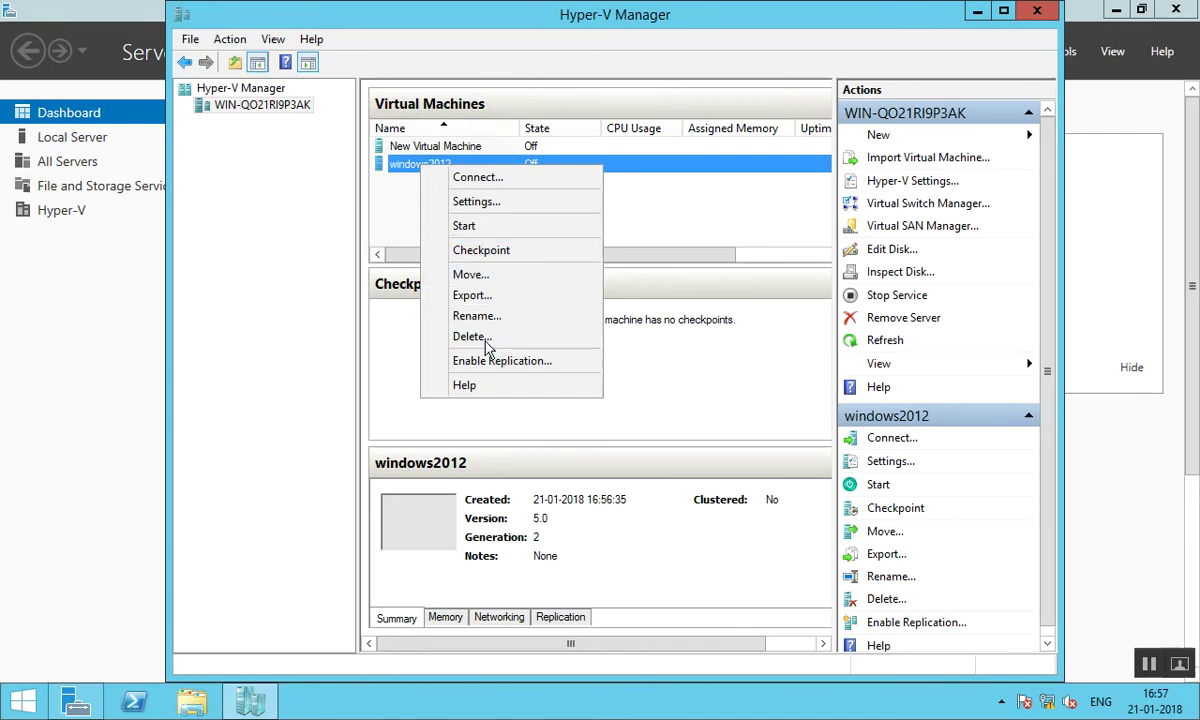
Set windows2012's number of virtual processors to 4 in its Settings and save with OK
{"action": "left_click", "coordinate": [490, 204]}
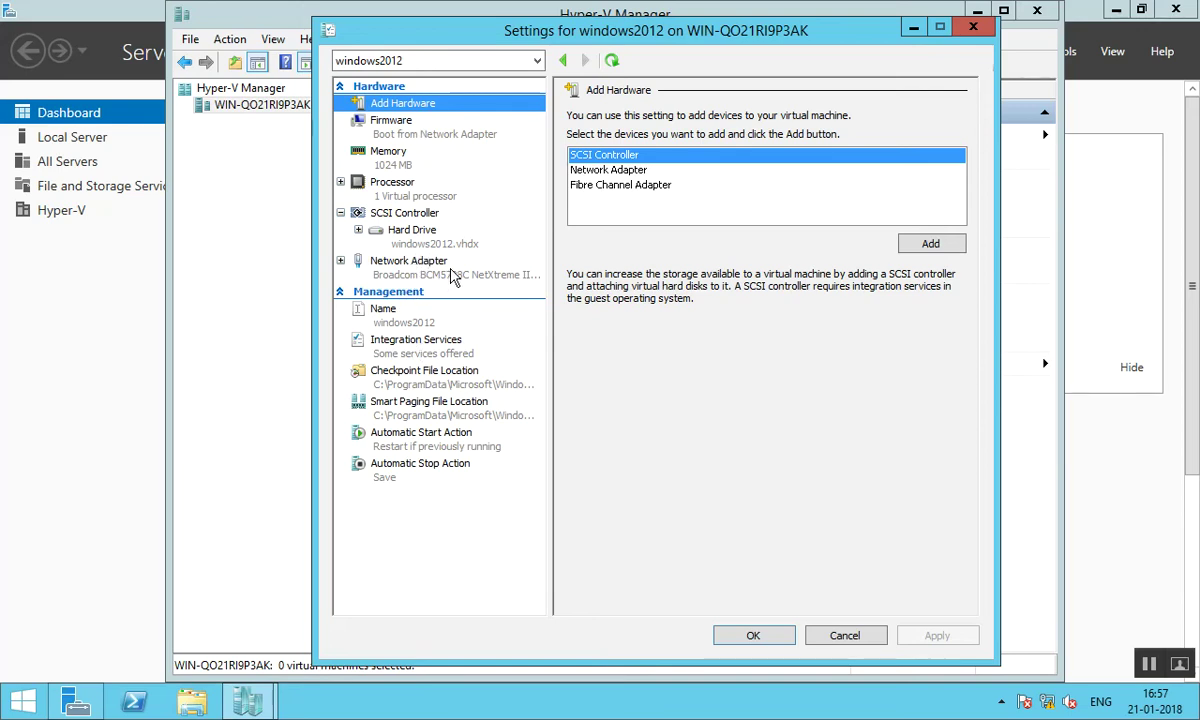
{"action": "left_click", "coordinate": [452, 275]}
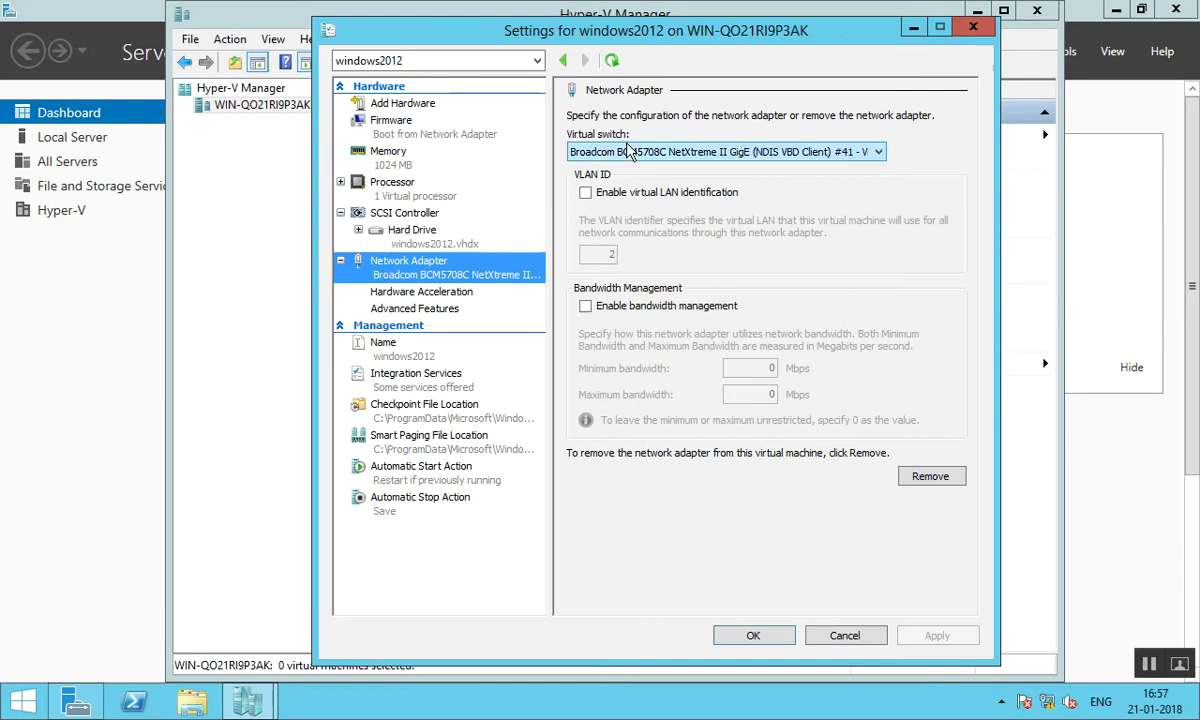
{"action": "left_click", "coordinate": [401, 151]}
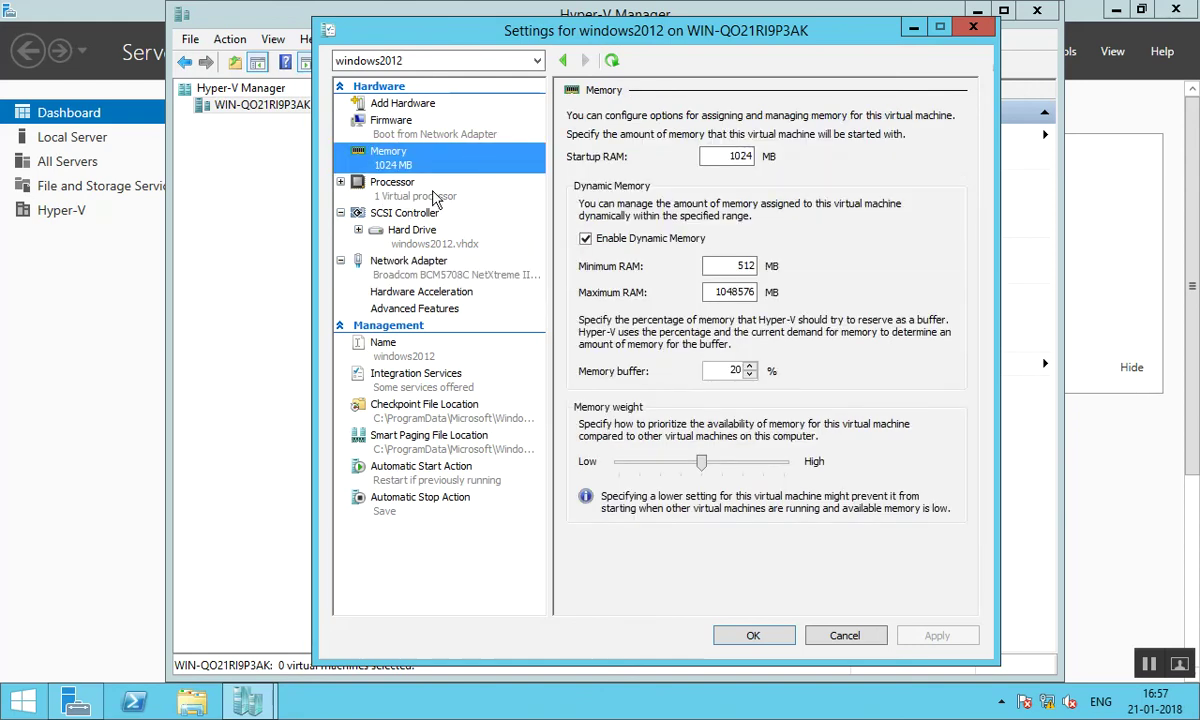
{"action": "left_click", "coordinate": [403, 181]}
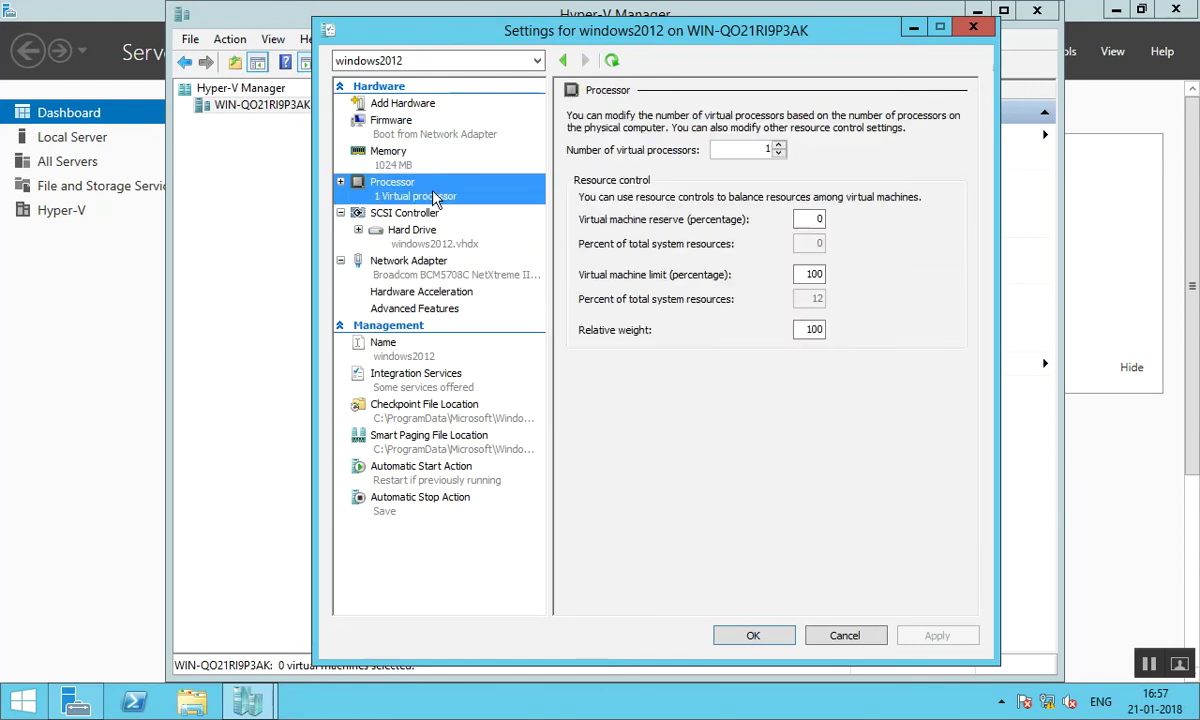
{"action": "left_click", "coordinate": [778, 145]}
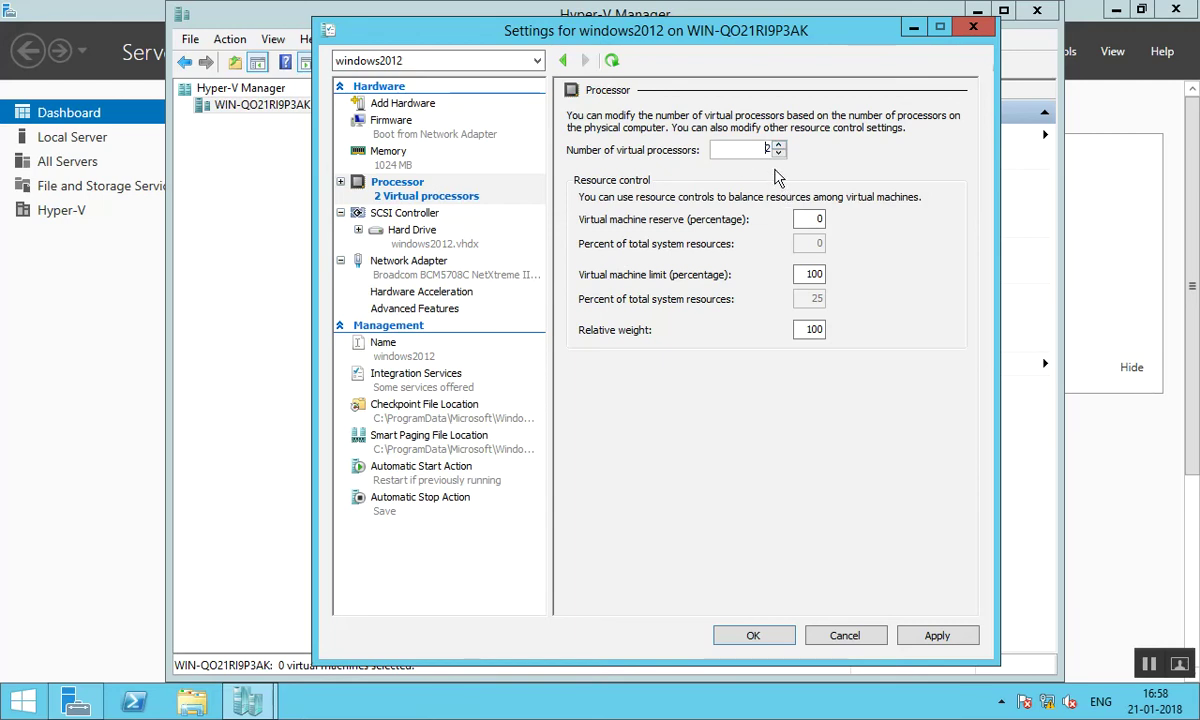
{"action": "left_click", "coordinate": [778, 145]}
{"action": "left_click", "coordinate": [778, 145]}
{"action": "left_click", "coordinate": [441, 235]}
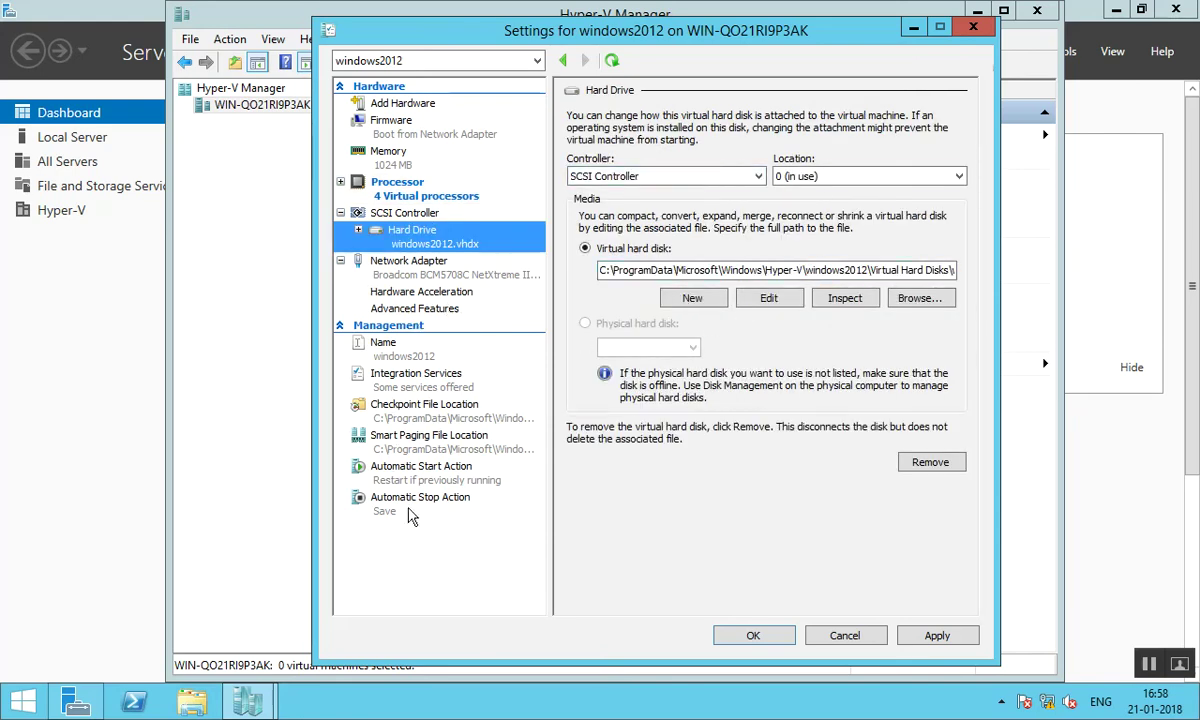
{"action": "left_click", "coordinate": [494, 276]}
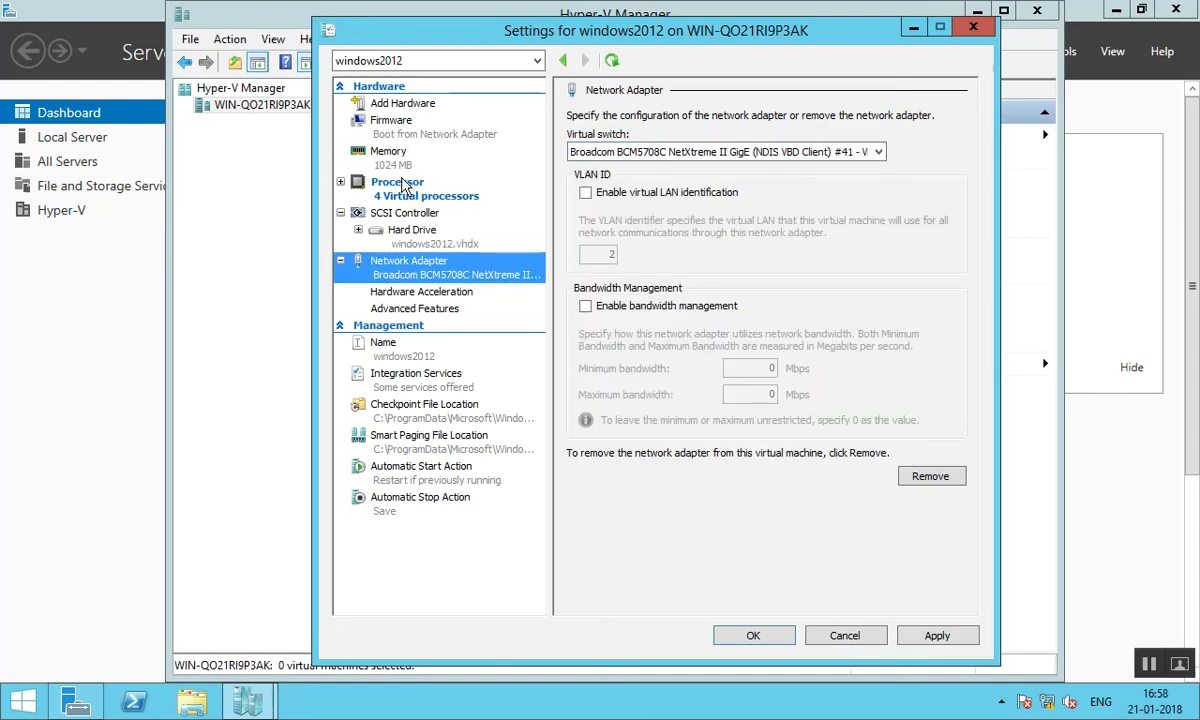
{"action": "left_click", "coordinate": [768, 640]}
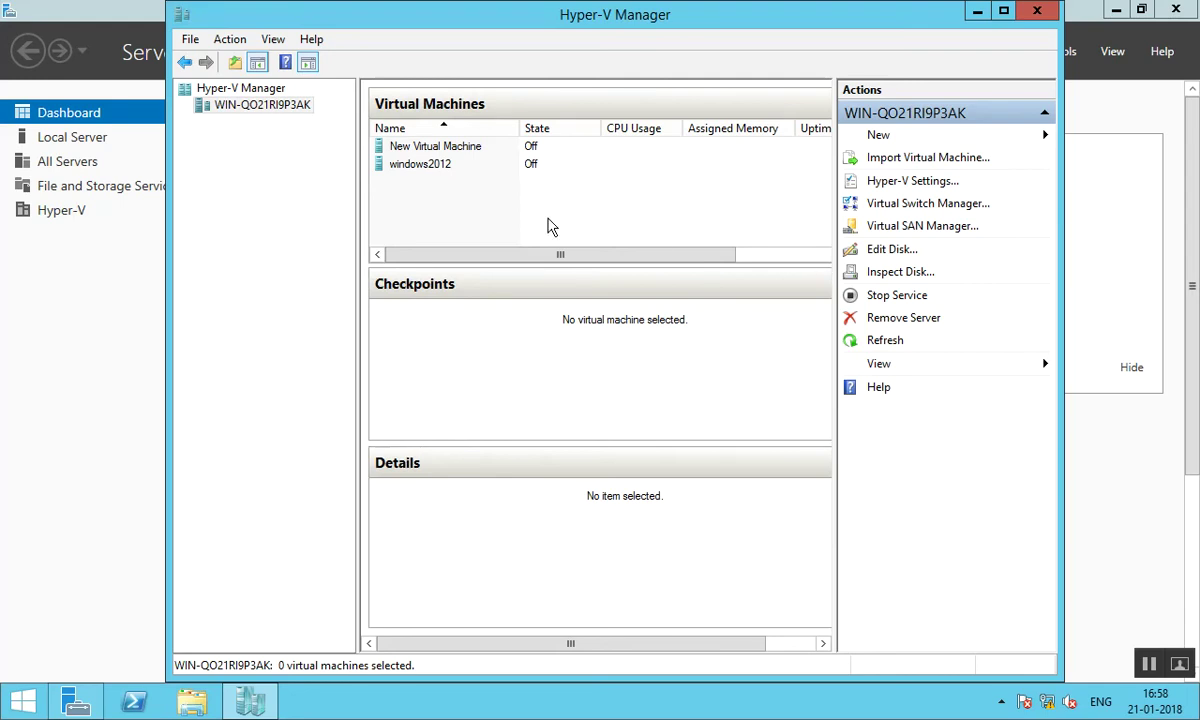
Connect to windows2012 and start it, cancelling an accidental rename along the way
{"action": "left_click", "coordinate": [440, 173]}
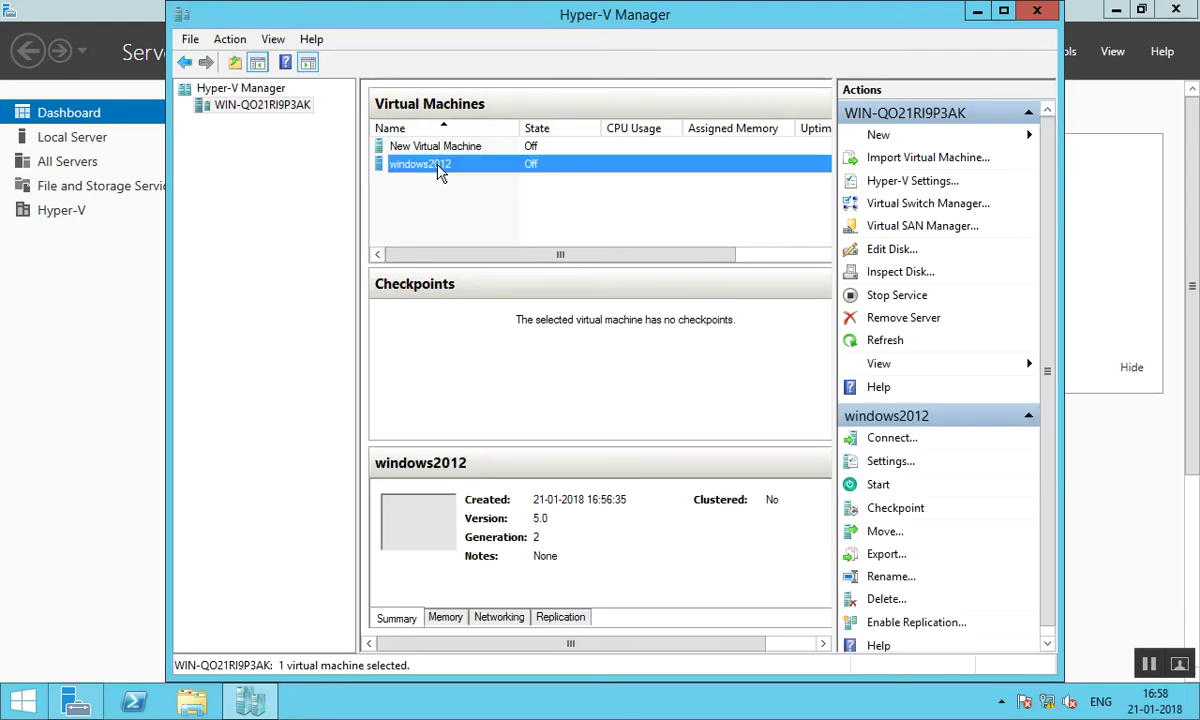
{"action": "double_click", "coordinate": [437, 168]}
{"action": "left_click", "coordinate": [541, 186]}
{"action": "left_click", "coordinate": [60, 185]}
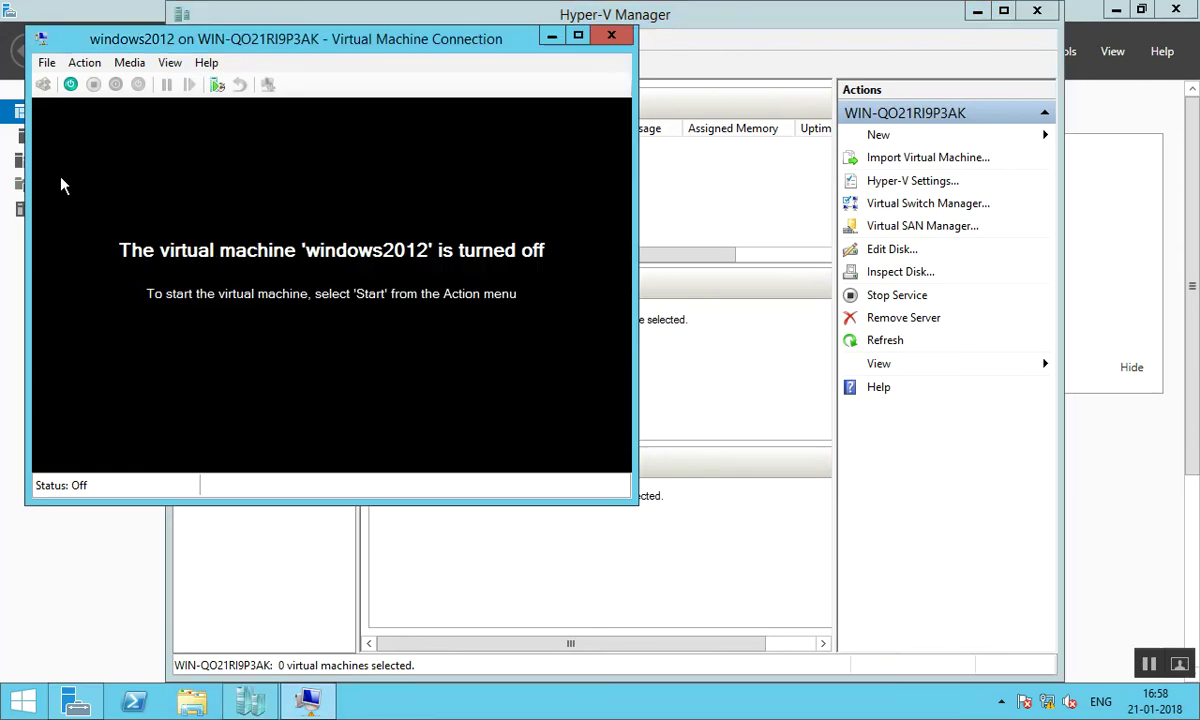
{"action": "left_click", "coordinate": [130, 63]}
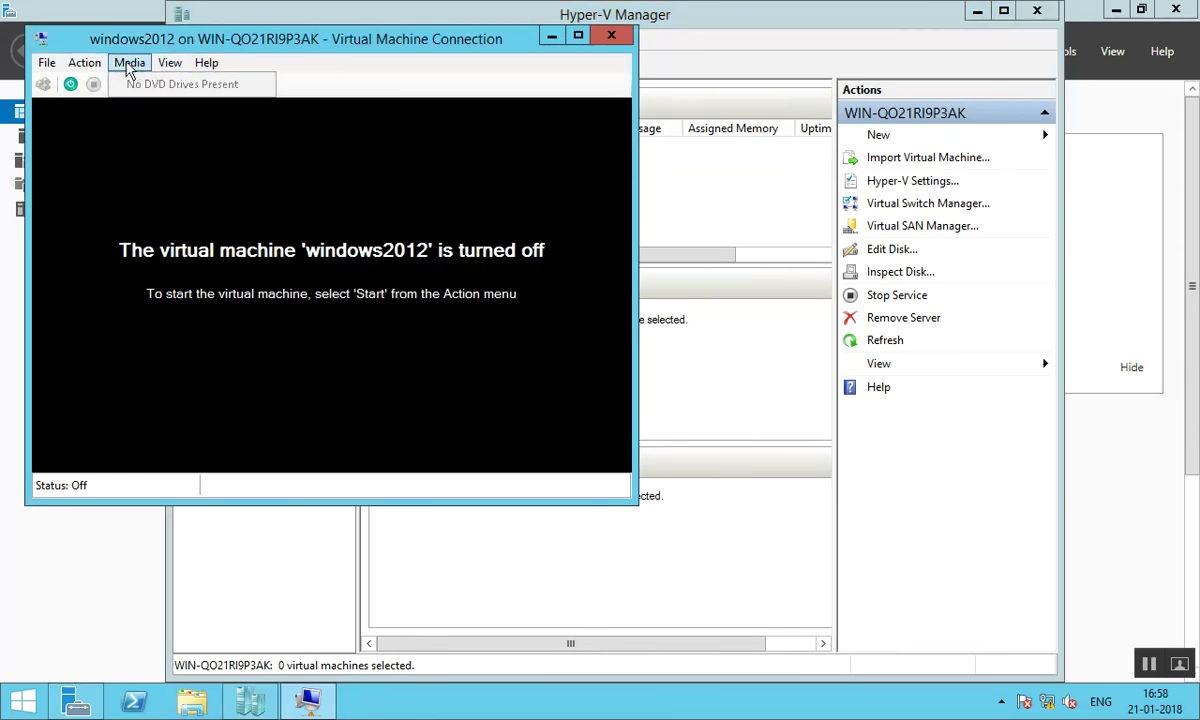
{"action": "mouse_move", "coordinate": [99, 66]}
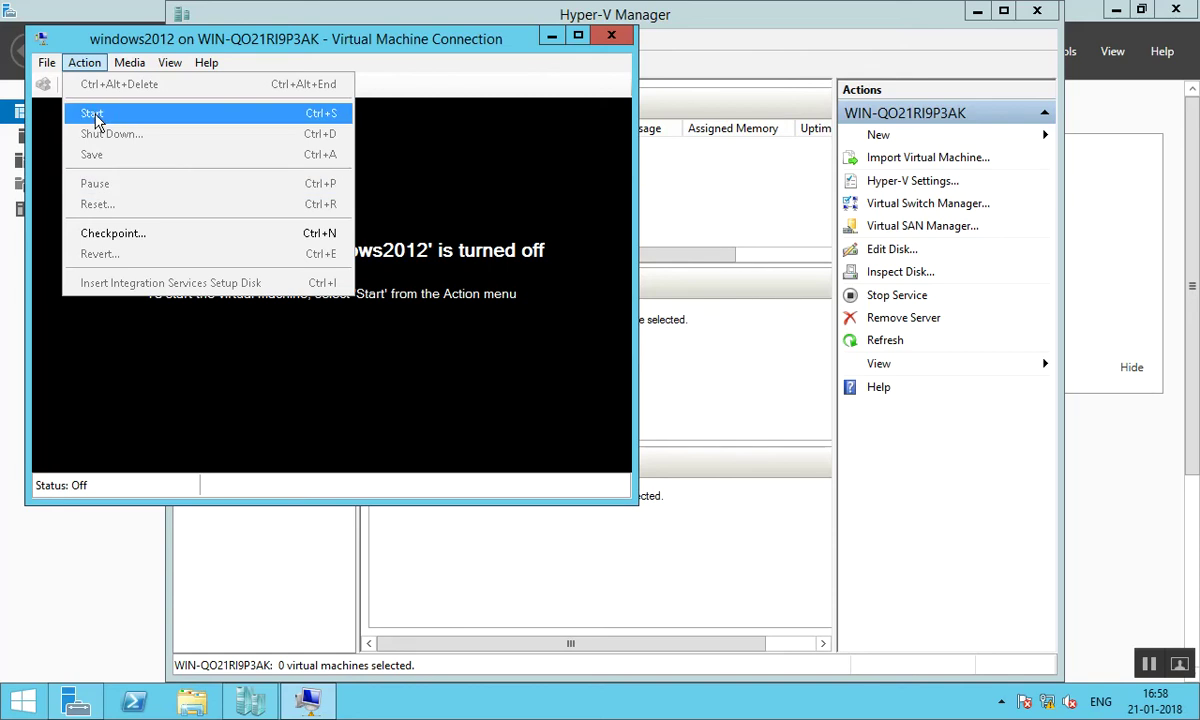
{"action": "left_click", "coordinate": [95, 115]}
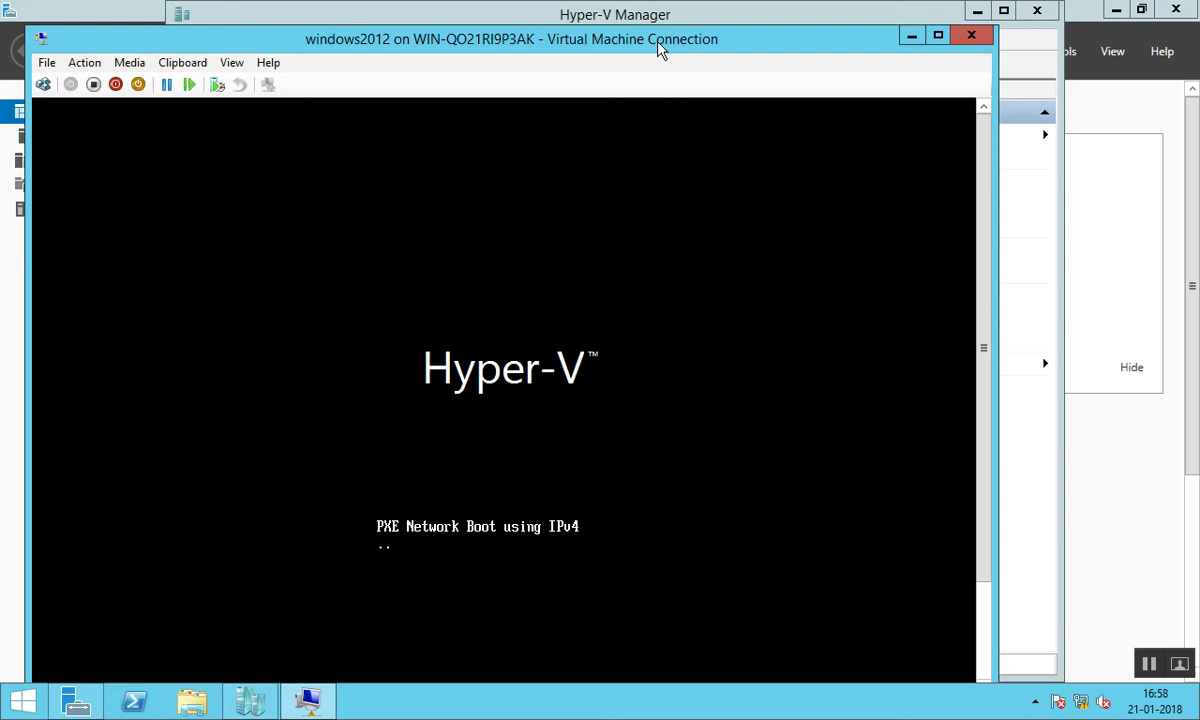
{"action": "left_click_drag", "start_coordinate": [618, 40], "coordinate": [586, 12]}
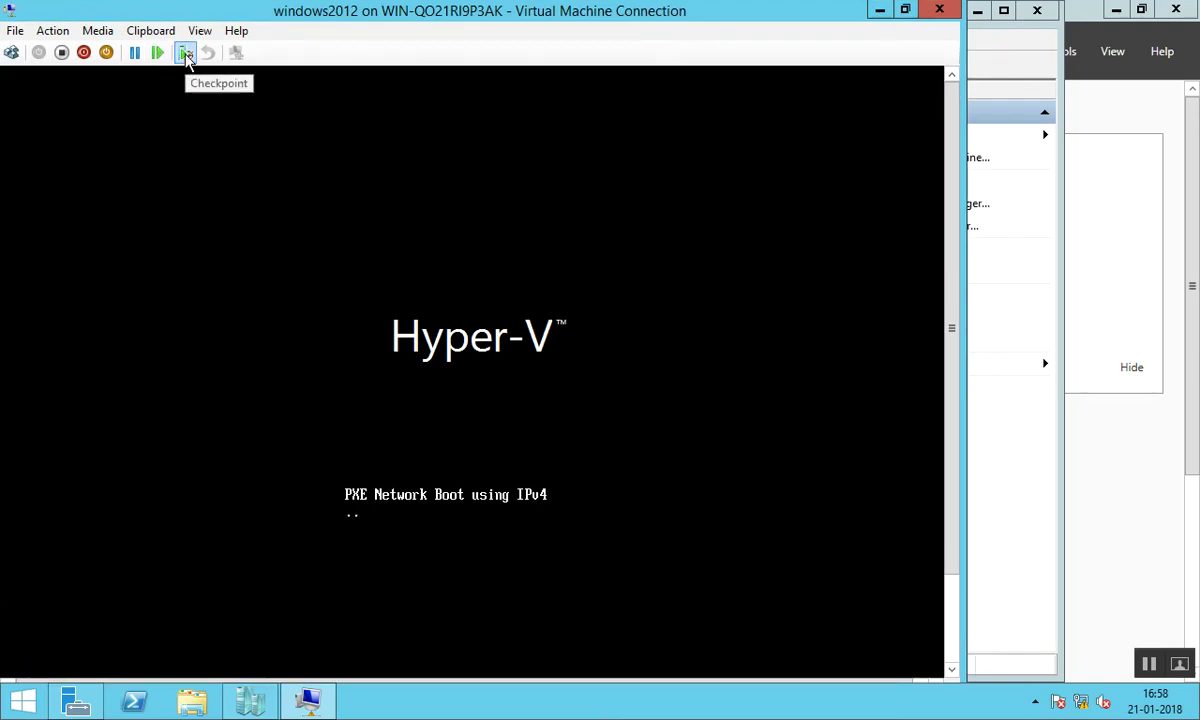
Turn off windows2012 after its PXE boot attempt, confirm, and close the console
{"action": "left_click", "coordinate": [99, 32]}
{"action": "mouse_move", "coordinate": [130, 36]}
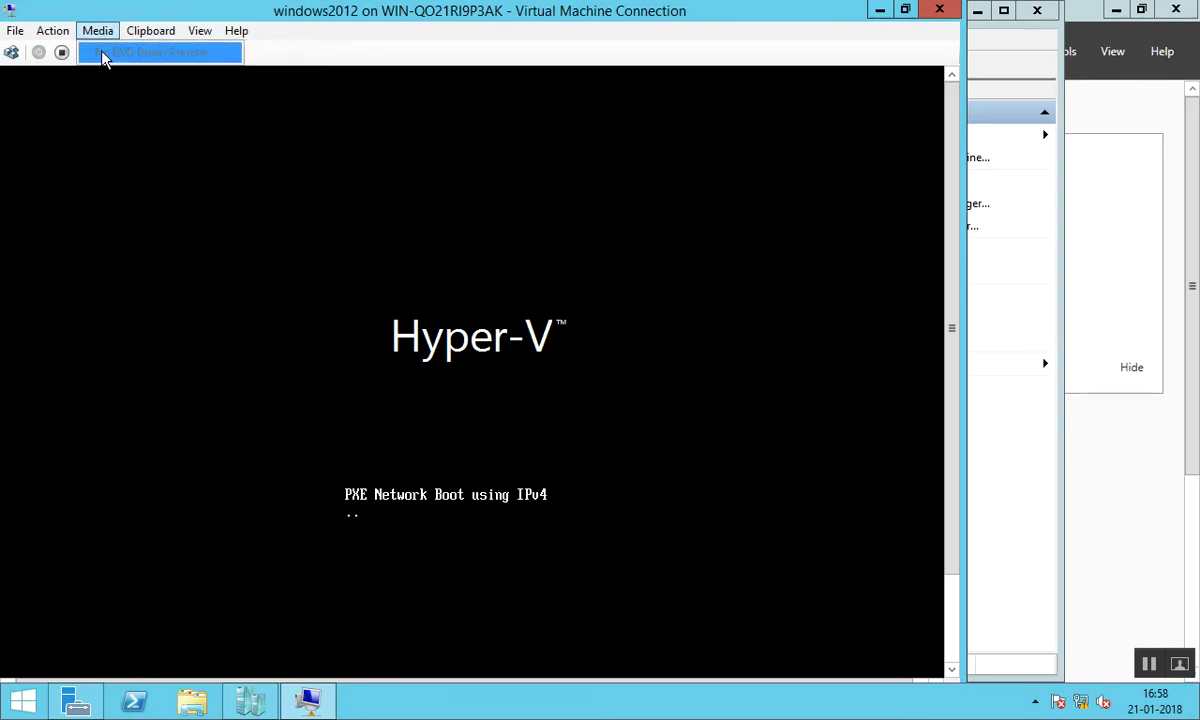
{"action": "left_click", "coordinate": [152, 172]}
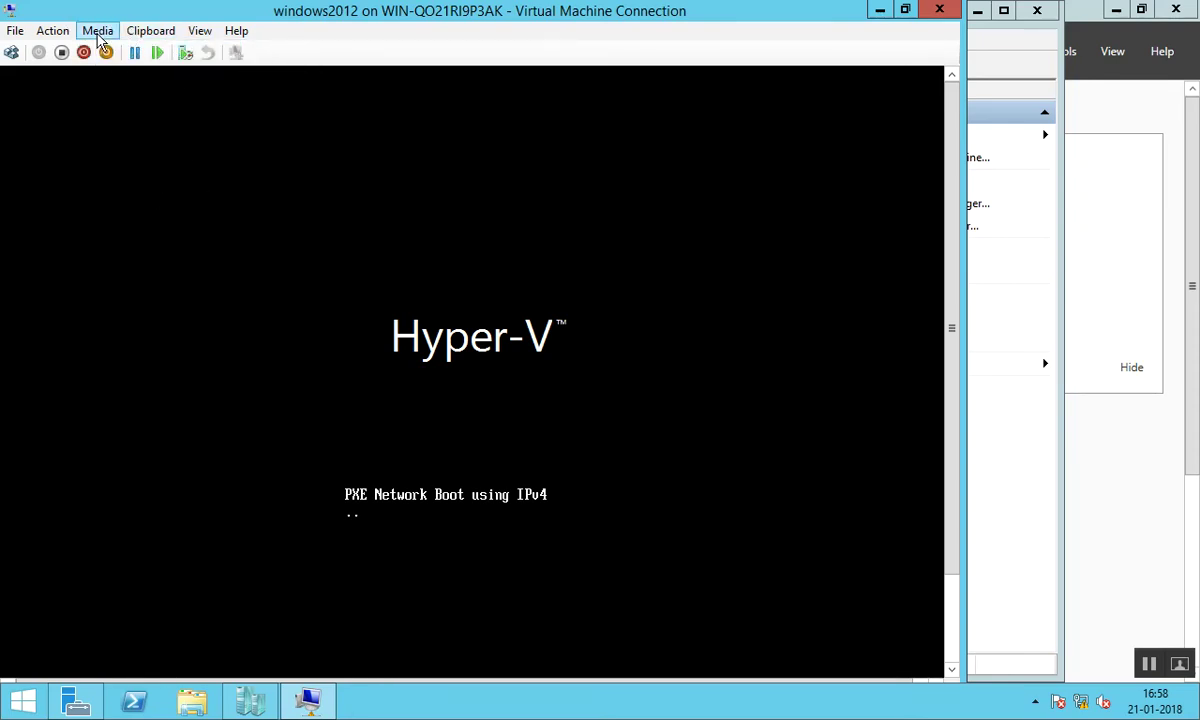
{"action": "left_click", "coordinate": [55, 34]}
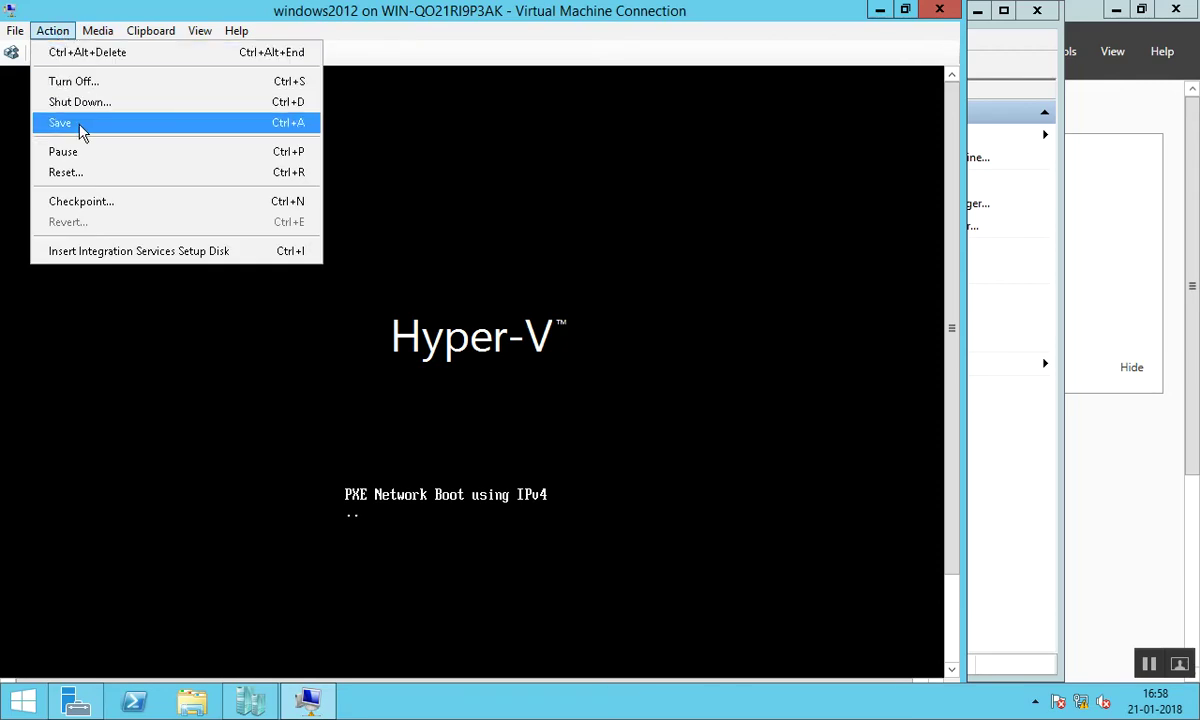
{"action": "left_click", "coordinate": [190, 318]}
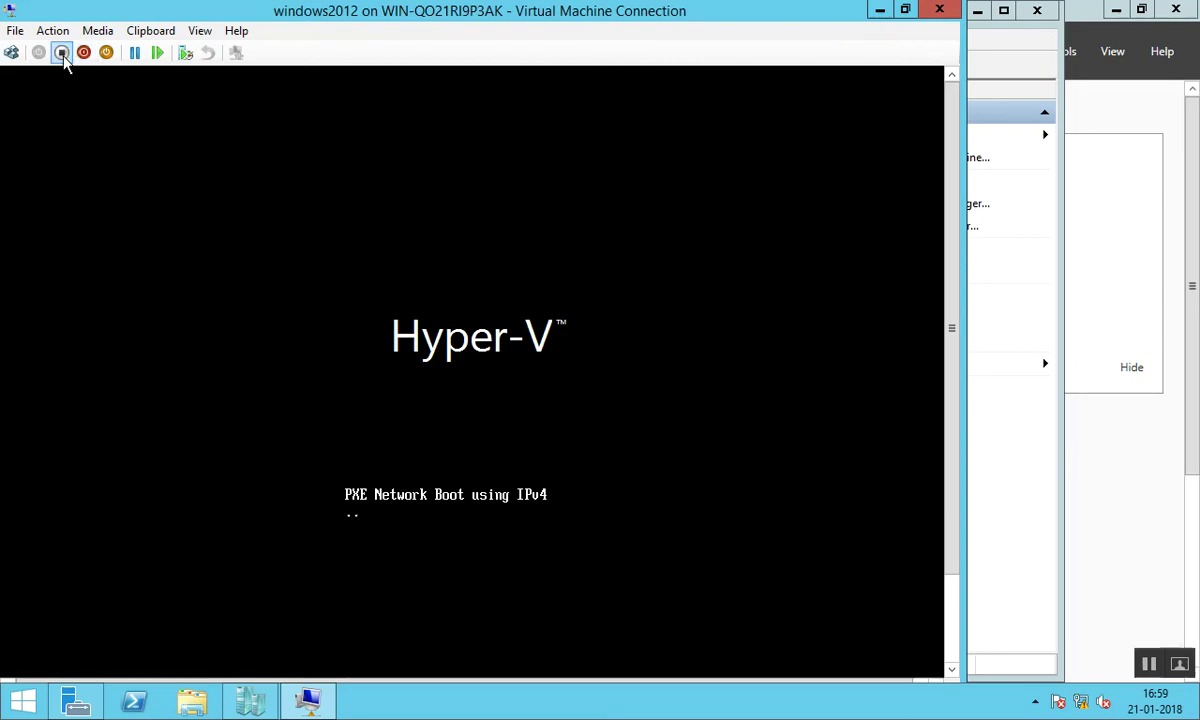
{"action": "left_click", "coordinate": [61, 52]}
{"action": "left_click", "coordinate": [511, 396]}
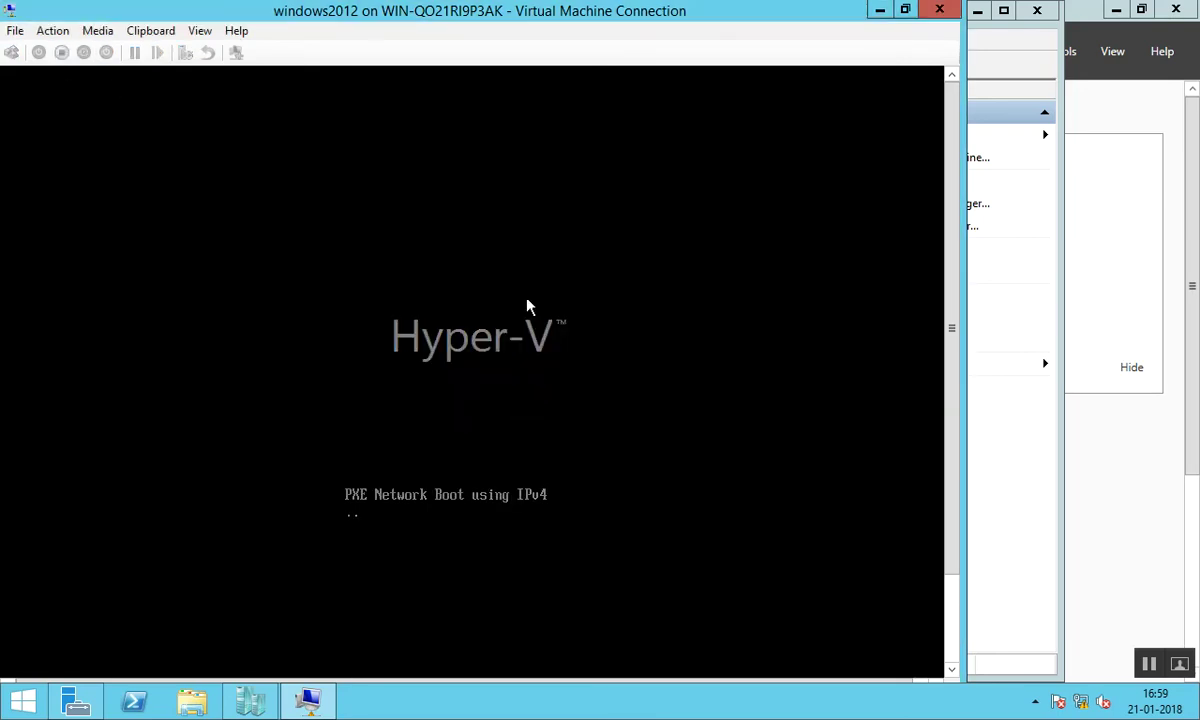
{"action": "left_click", "coordinate": [940, 12]}
In windows2012's Settings, review Integration Services, Name and Firmware boot order, then go to Add Hardware
{"action": "left_click", "coordinate": [419, 165]}
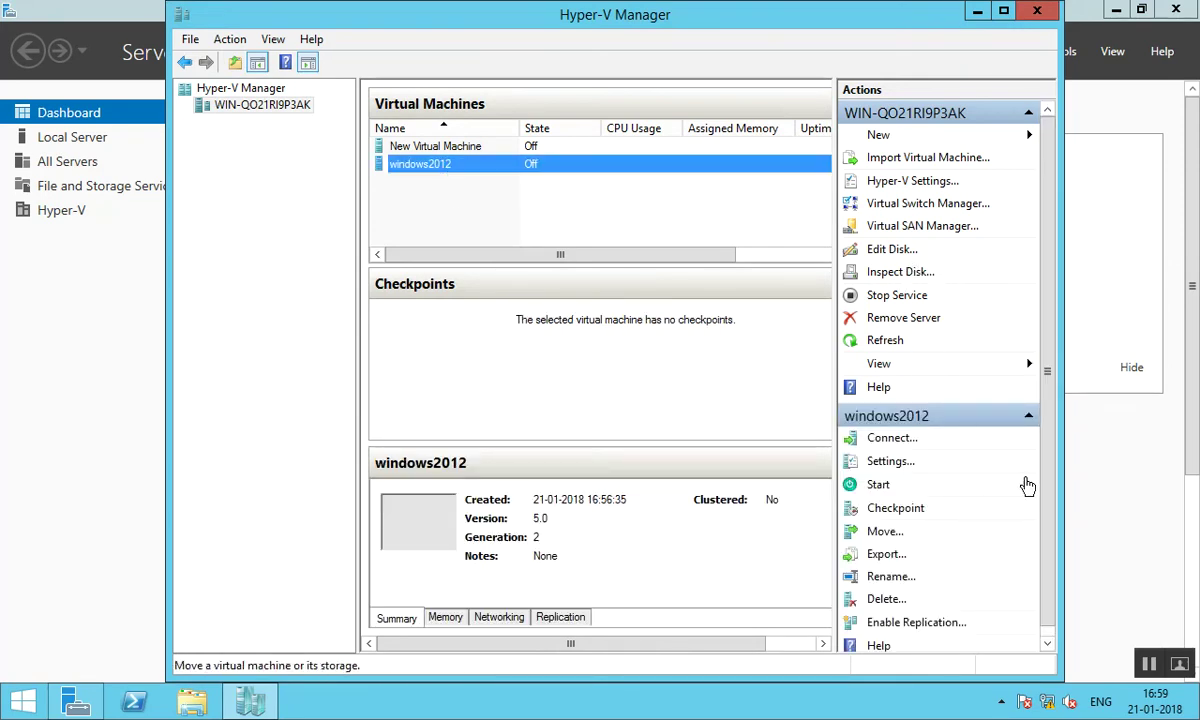
{"action": "left_click", "coordinate": [890, 462]}
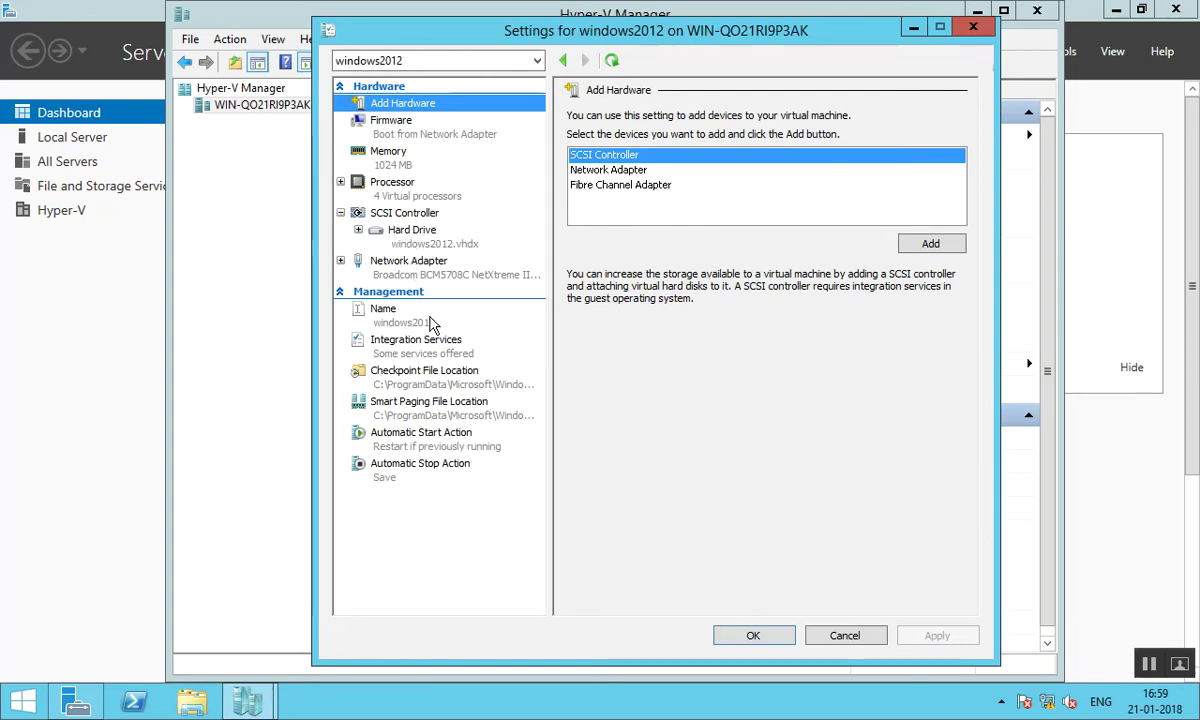
{"action": "left_click", "coordinate": [441, 357]}
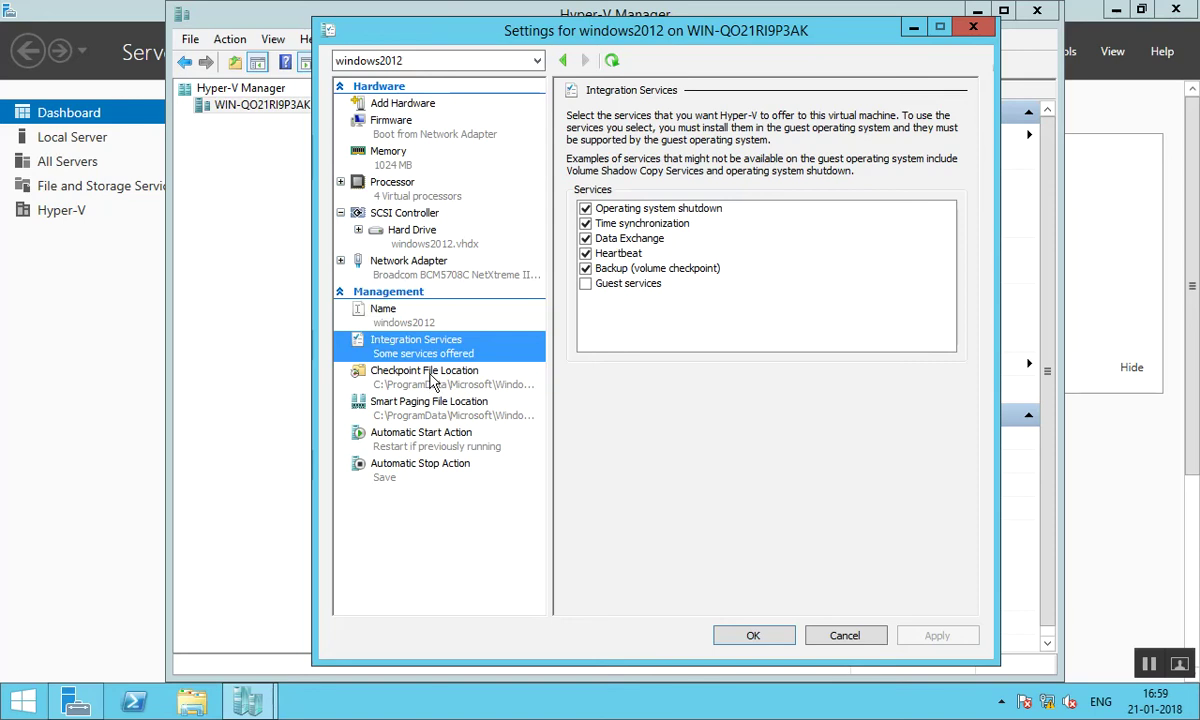
{"action": "left_click", "coordinate": [402, 315]}
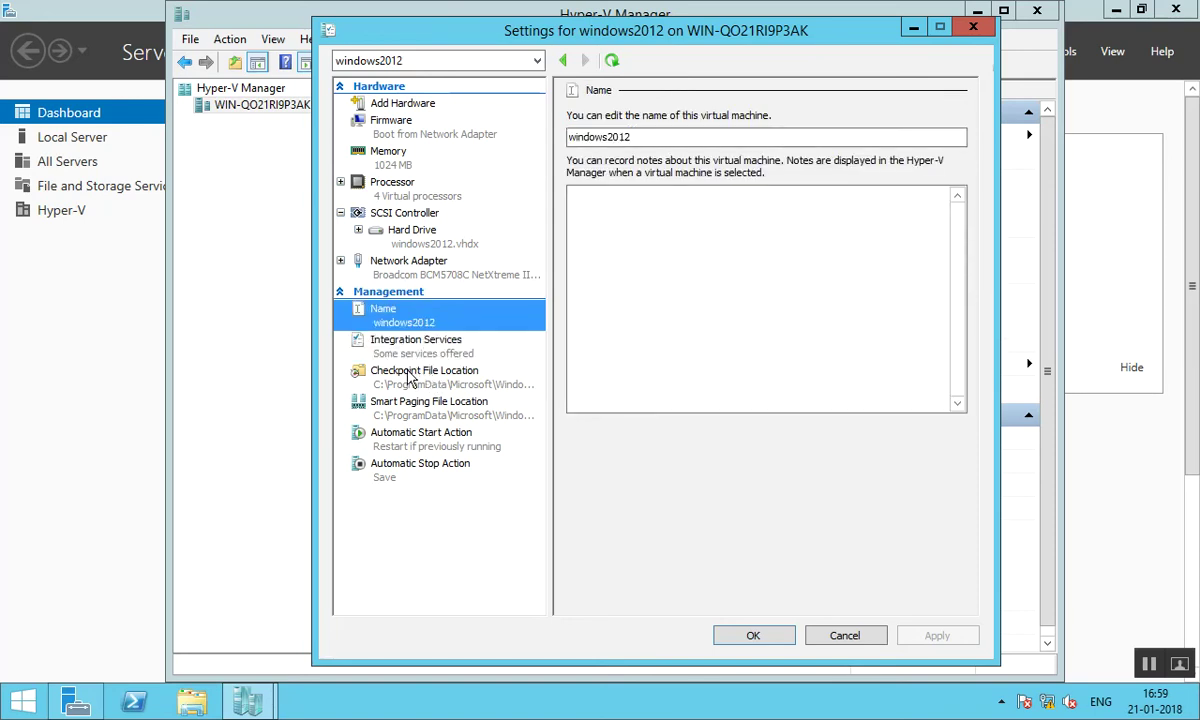
{"action": "left_click", "coordinate": [414, 137]}
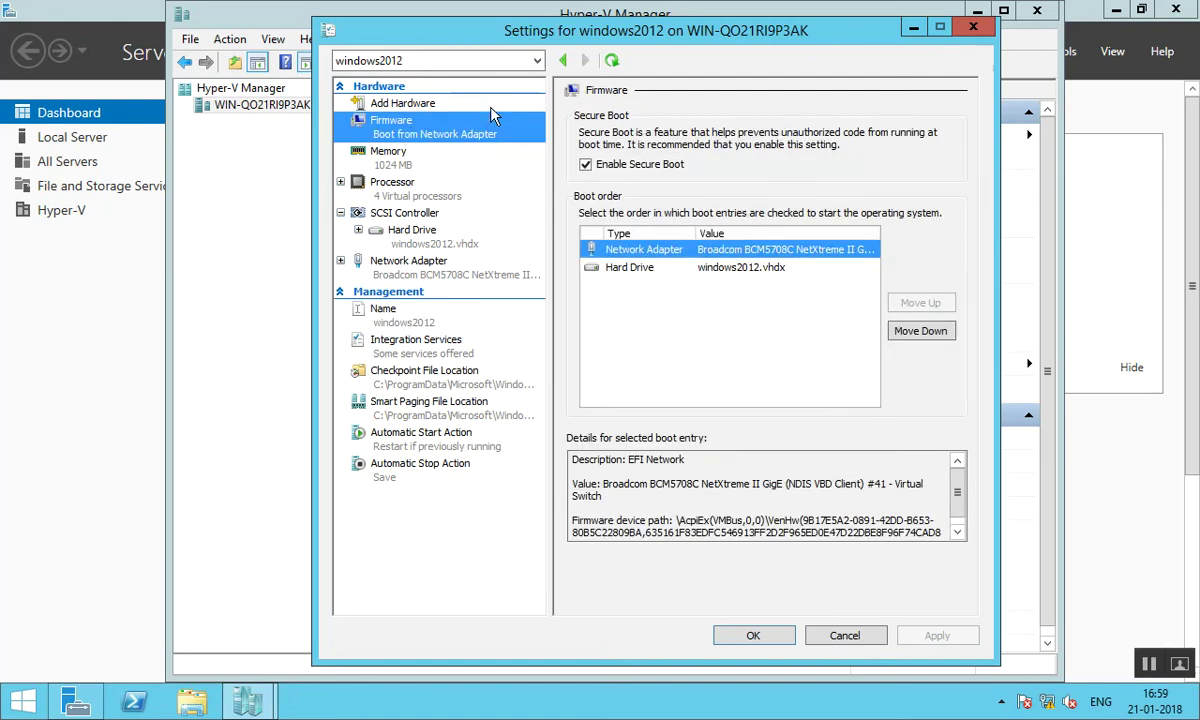
{"action": "left_click", "coordinate": [440, 106]}
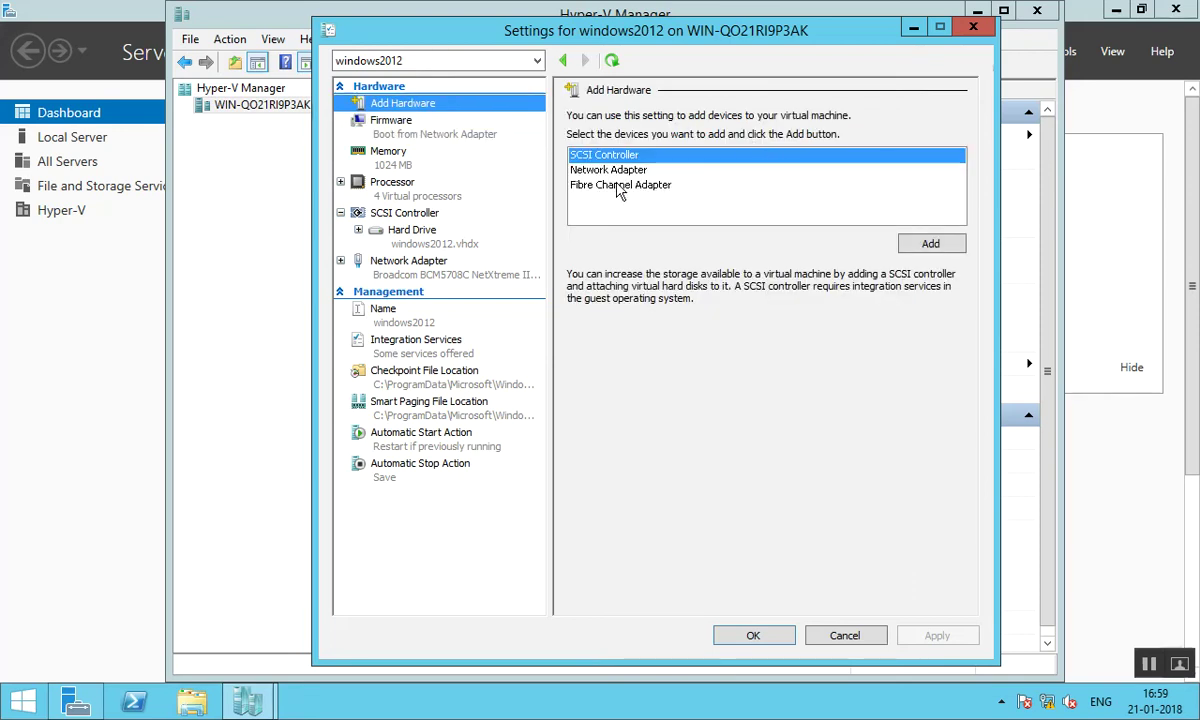
Add a new SCSI Controller to windows2012, keeping the default controller and location
{"action": "left_click", "coordinate": [932, 245]}
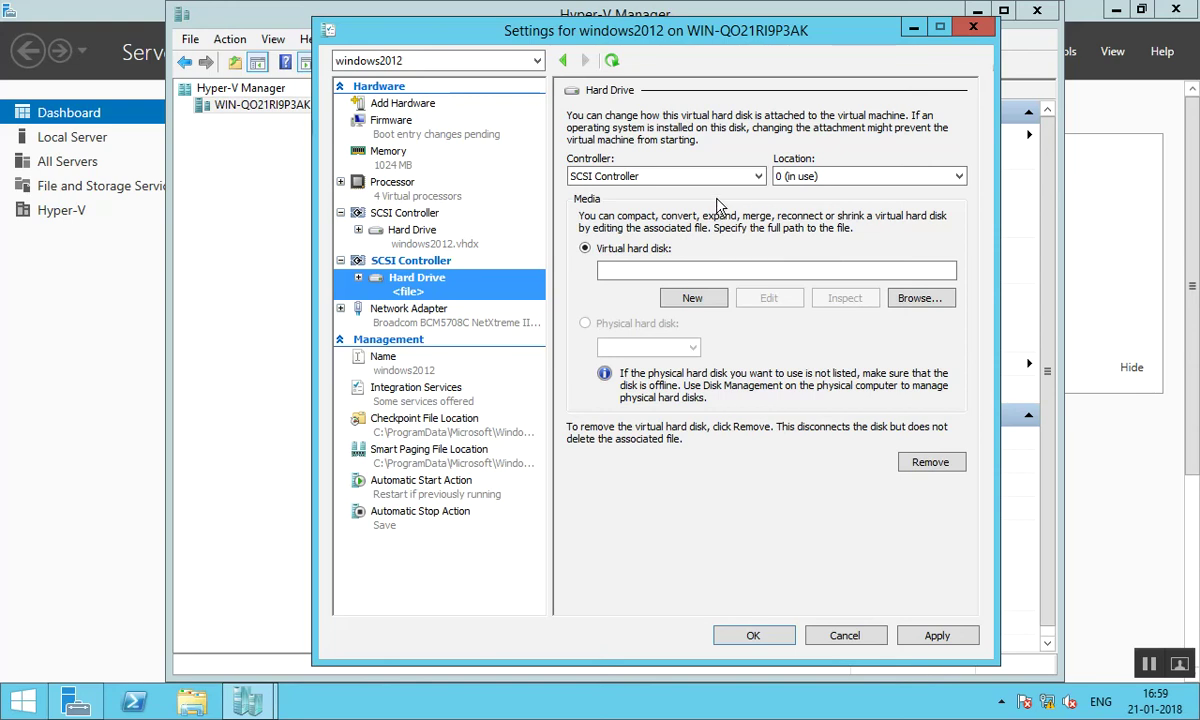
{"action": "left_click", "coordinate": [744, 177]}
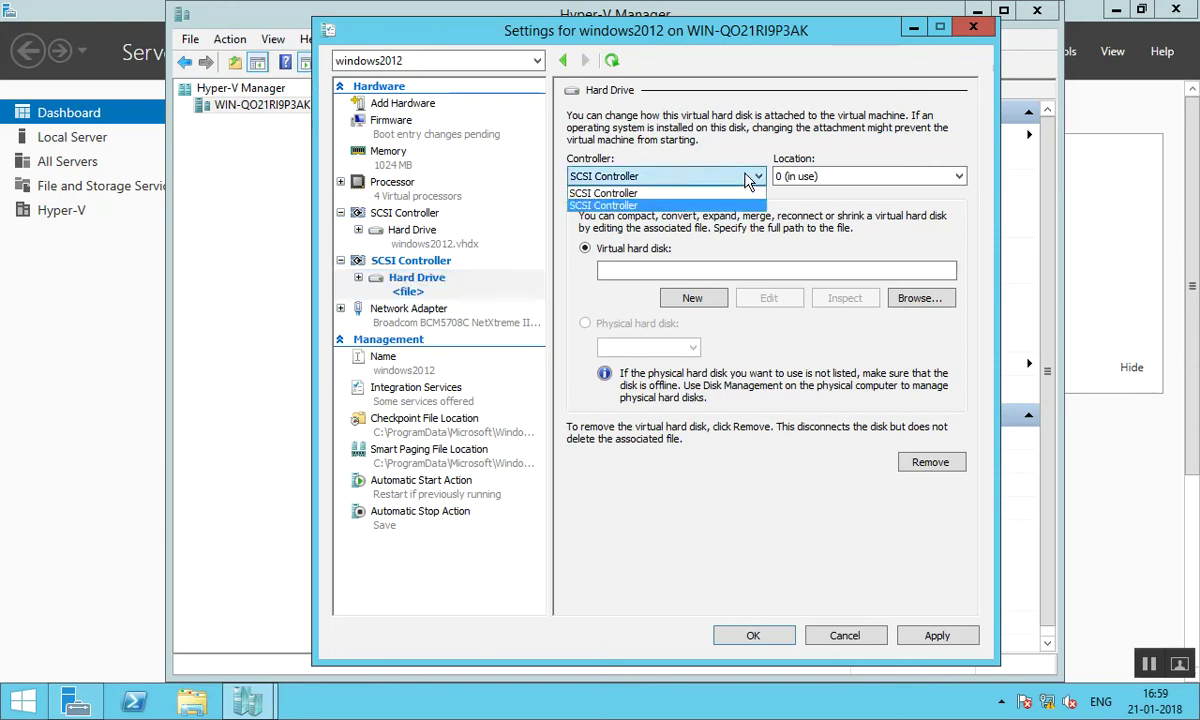
{"action": "left_click", "coordinate": [744, 177]}
{"action": "left_click", "coordinate": [800, 176]}
{"action": "left_click", "coordinate": [820, 185]}
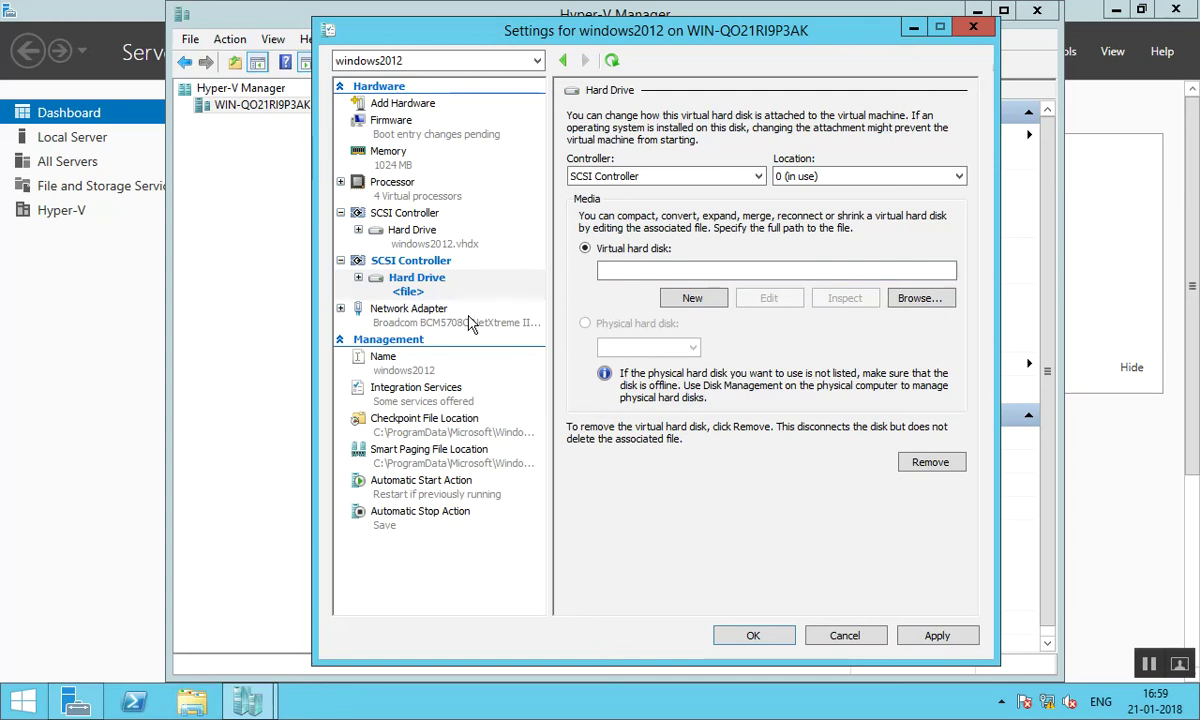
Review the firmware boot order, both SCSI controllers, the empty hard drive, memory and processors
{"action": "left_click", "coordinate": [405, 124]}
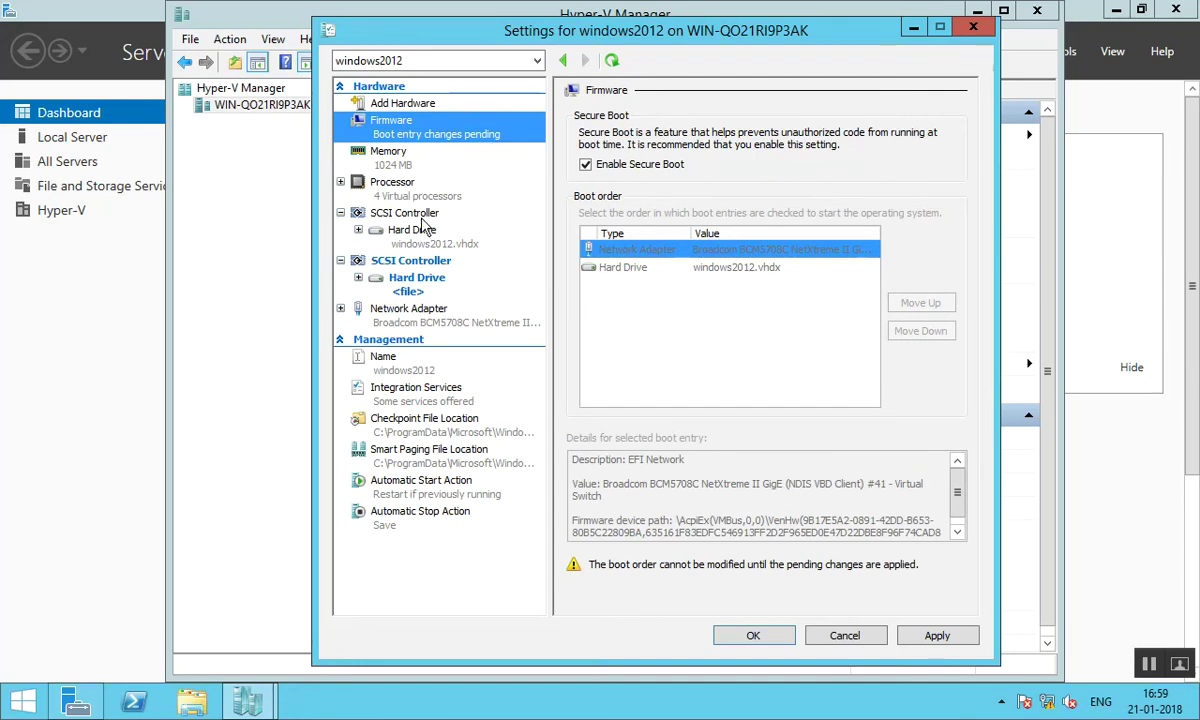
{"action": "left_click", "coordinate": [460, 215]}
{"action": "left_click", "coordinate": [412, 278]}
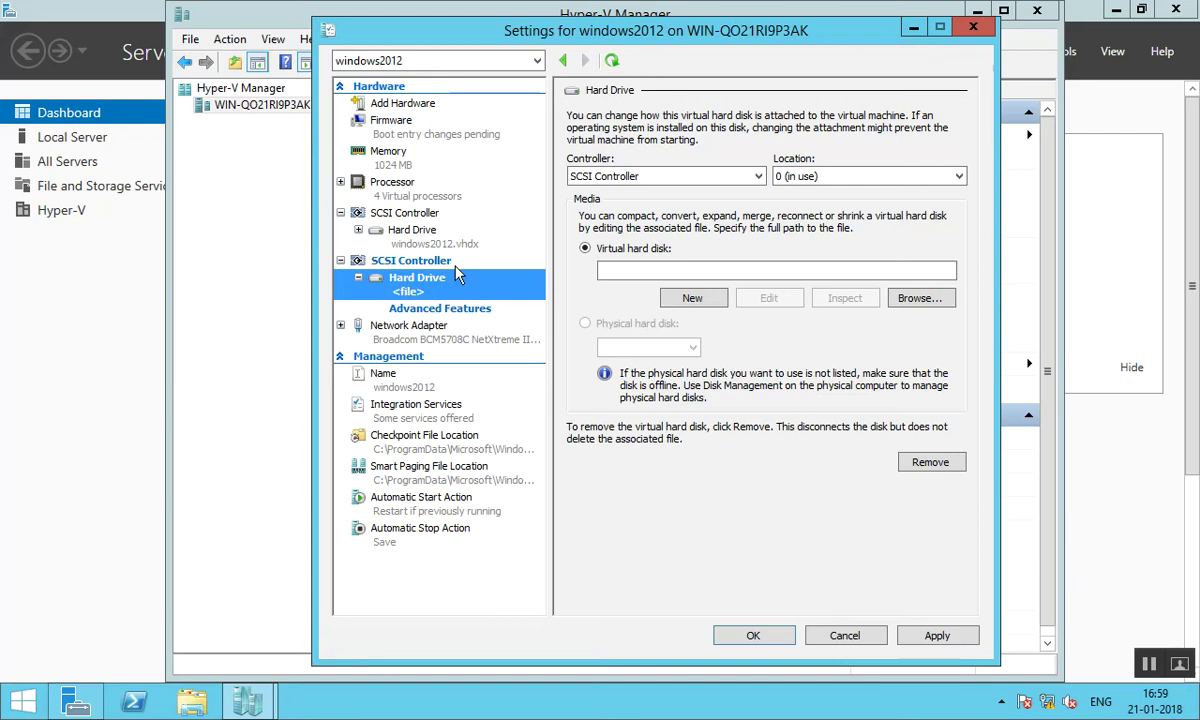
{"action": "left_click", "coordinate": [436, 262]}
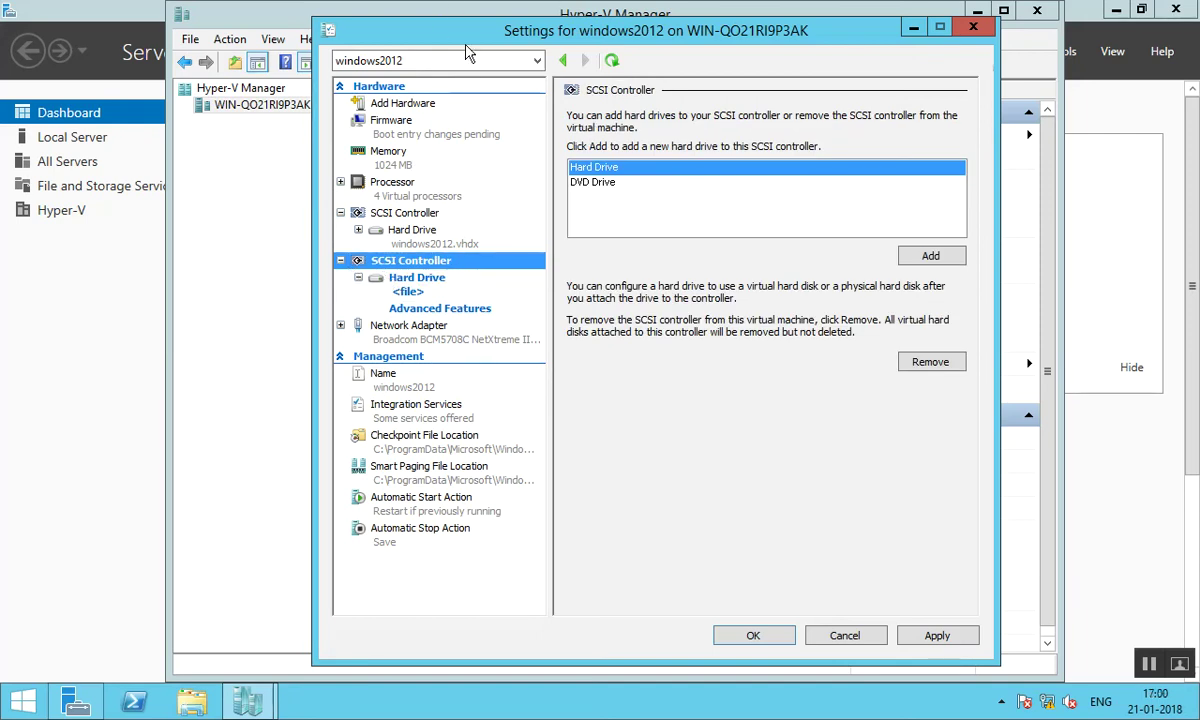
{"action": "left_click", "coordinate": [405, 128]}
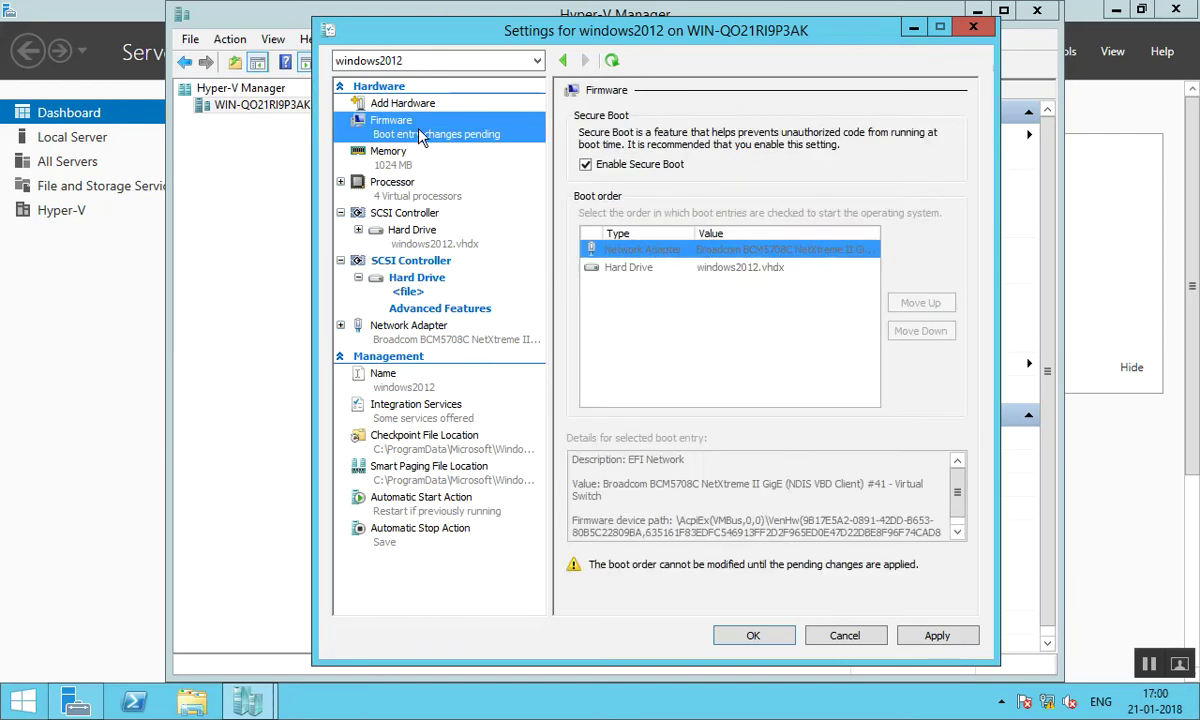
{"action": "left_click", "coordinate": [392, 148]}
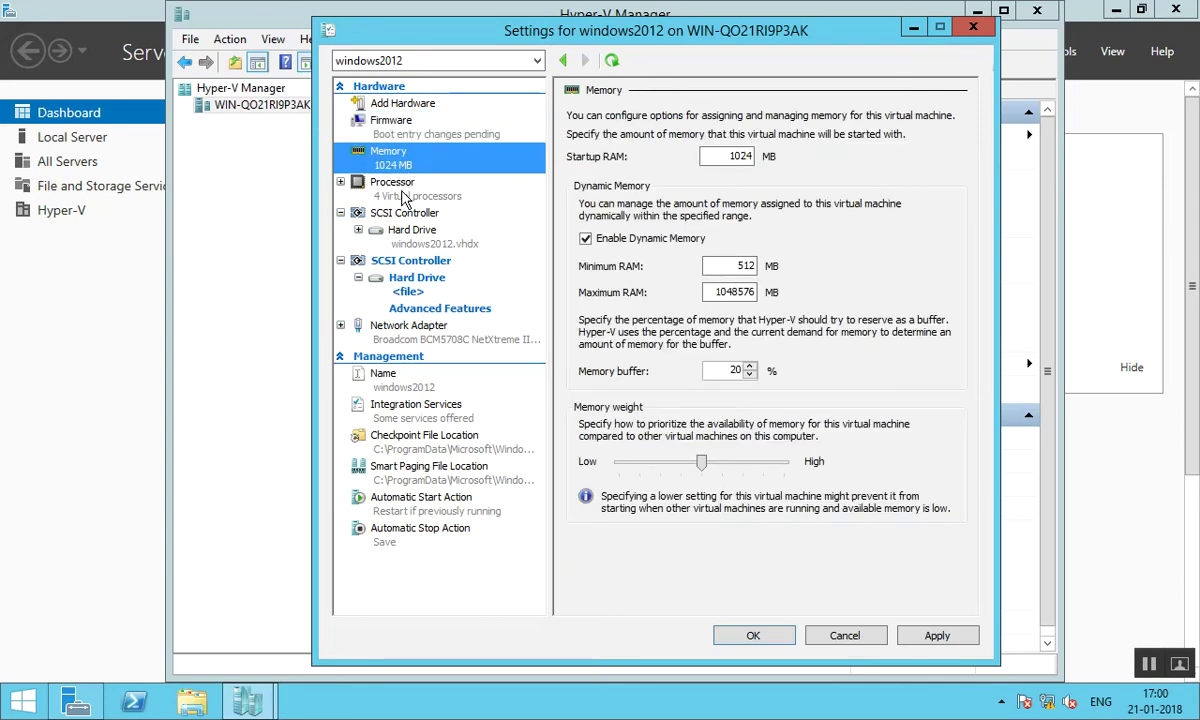
{"action": "left_click", "coordinate": [405, 198]}
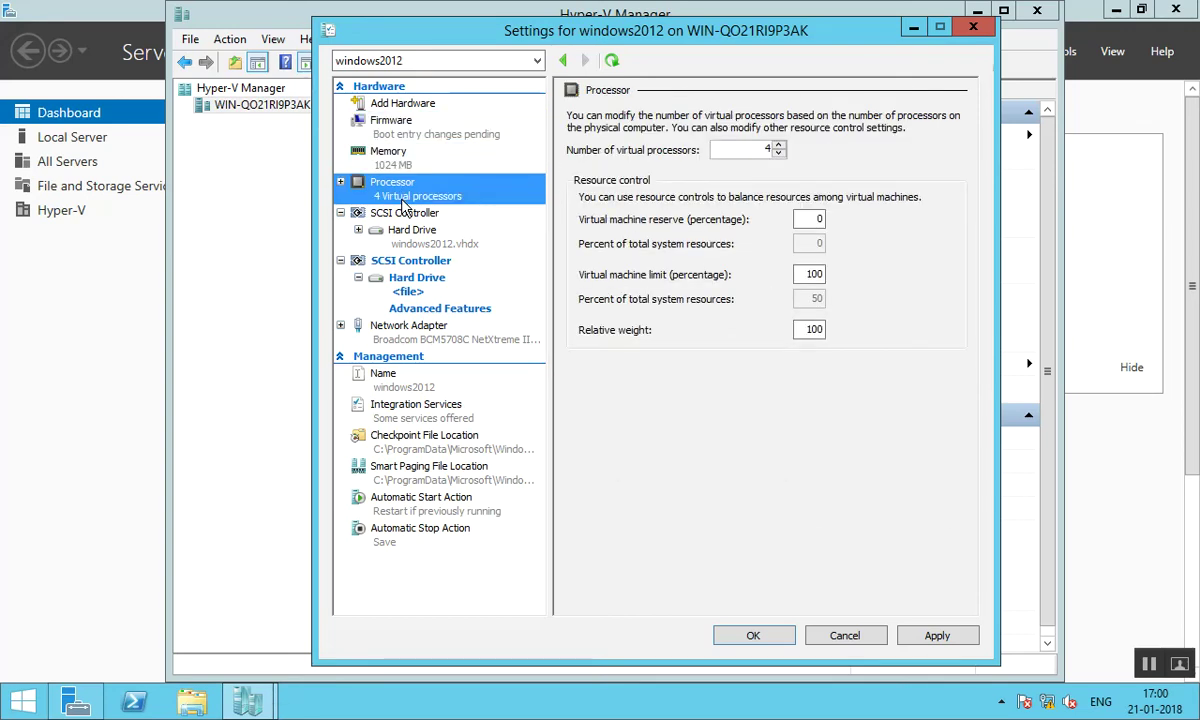
Move windows2012.vhdx to the second SCSI controller and pick DVD Drive on the first
{"action": "left_click", "coordinate": [405, 240]}
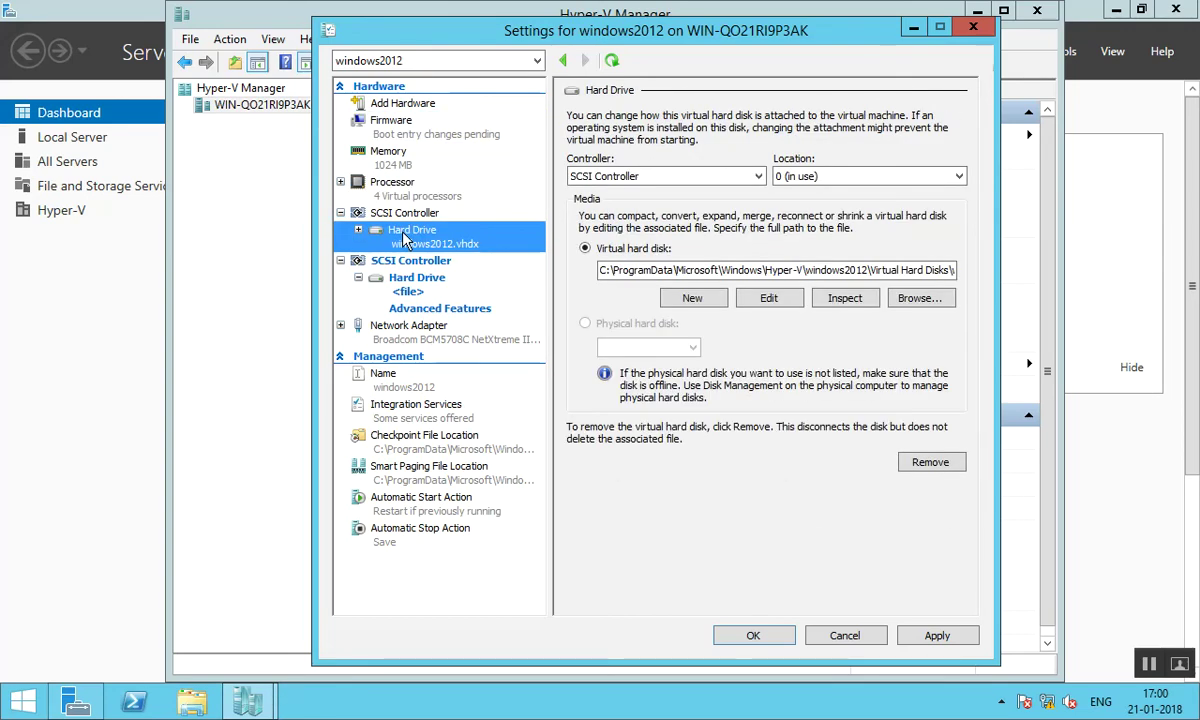
{"action": "left_click", "coordinate": [690, 180]}
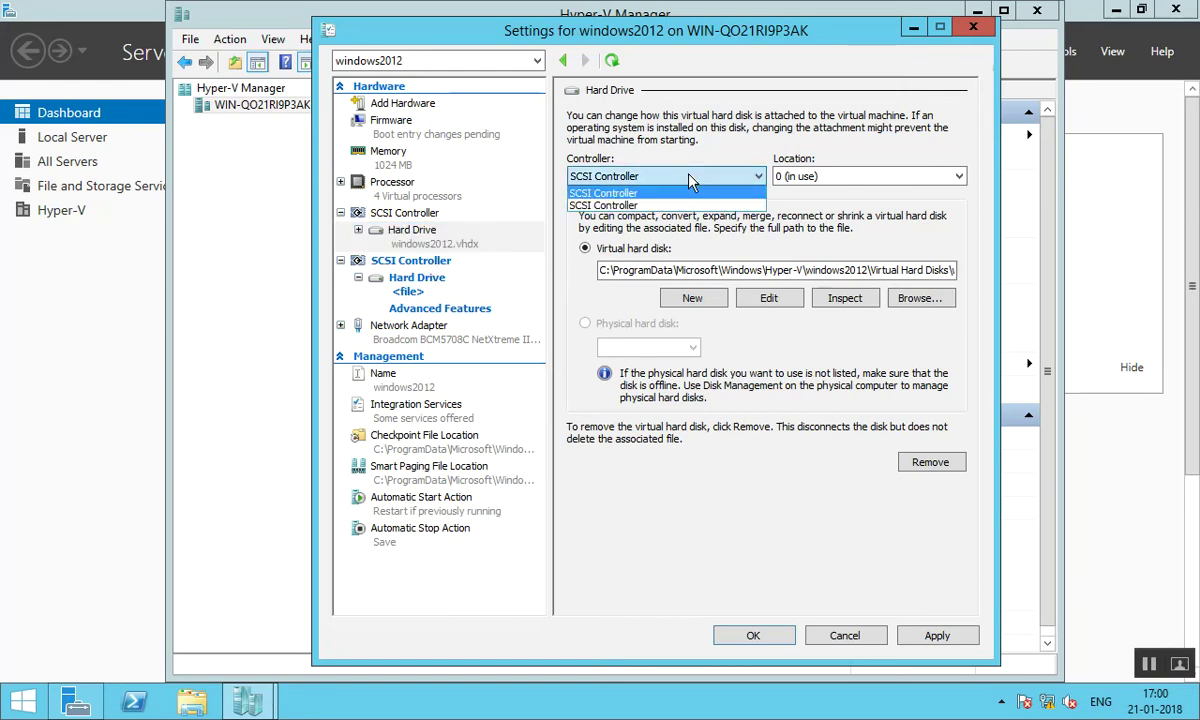
{"action": "left_click", "coordinate": [671, 206]}
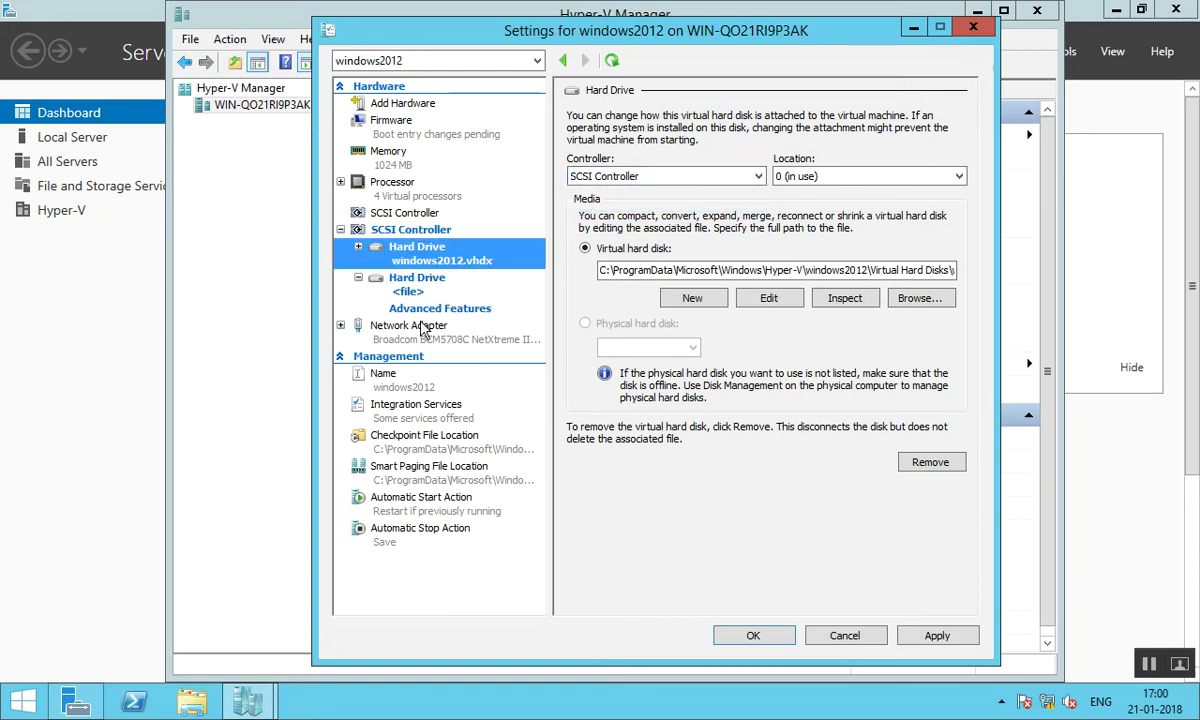
{"action": "left_click", "coordinate": [428, 215]}
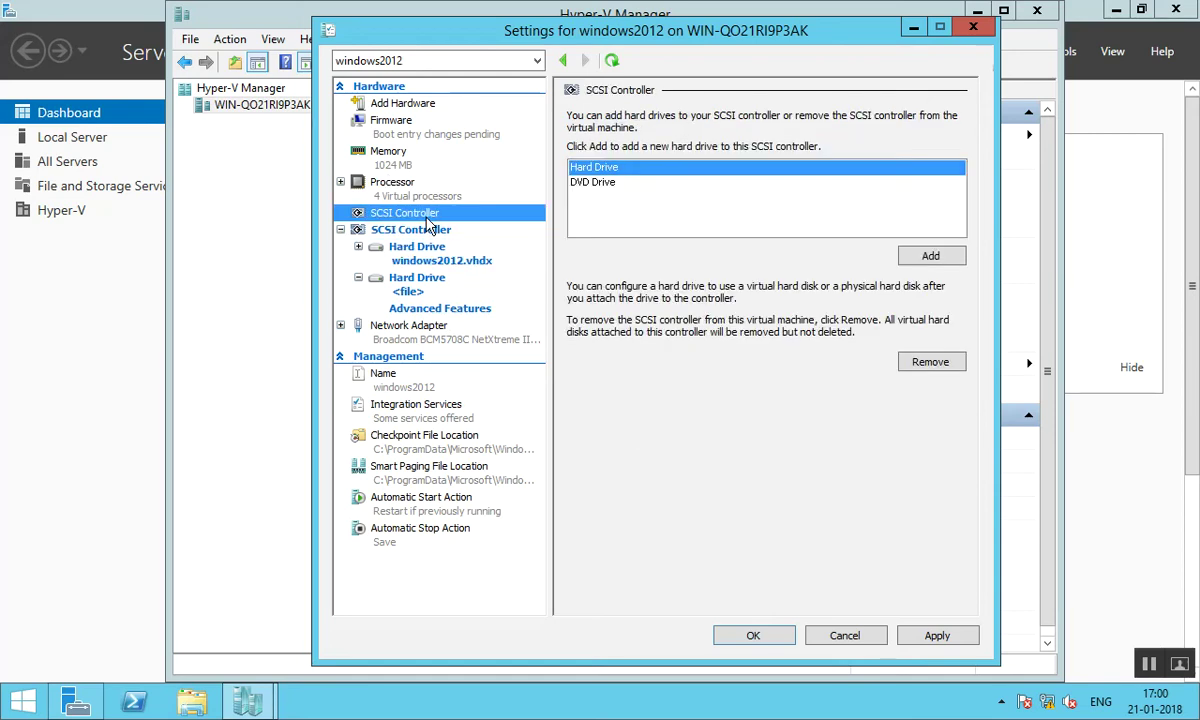
{"action": "left_click", "coordinate": [603, 186]}
Add a DVD Drive on the first SCSI controller holding the Windows Server 2012 R2 ISO and apply
{"action": "left_click", "coordinate": [963, 259]}
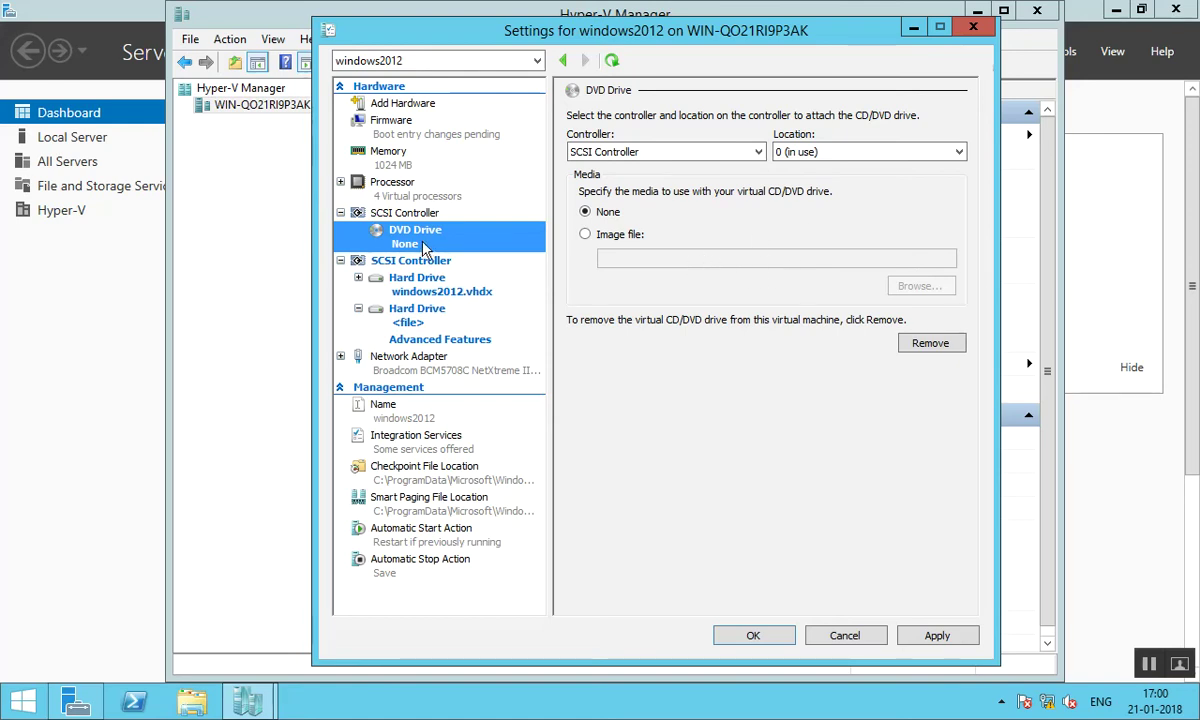
{"action": "left_click", "coordinate": [585, 234]}
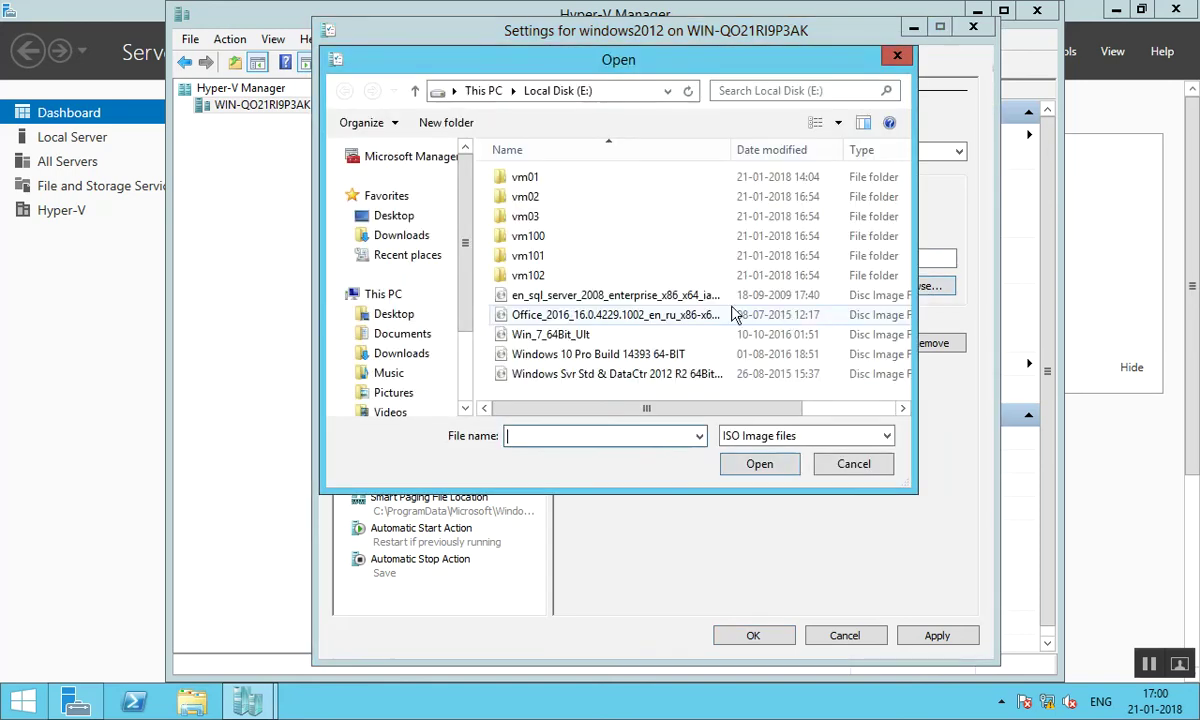
{"action": "left_click", "coordinate": [759, 456]}
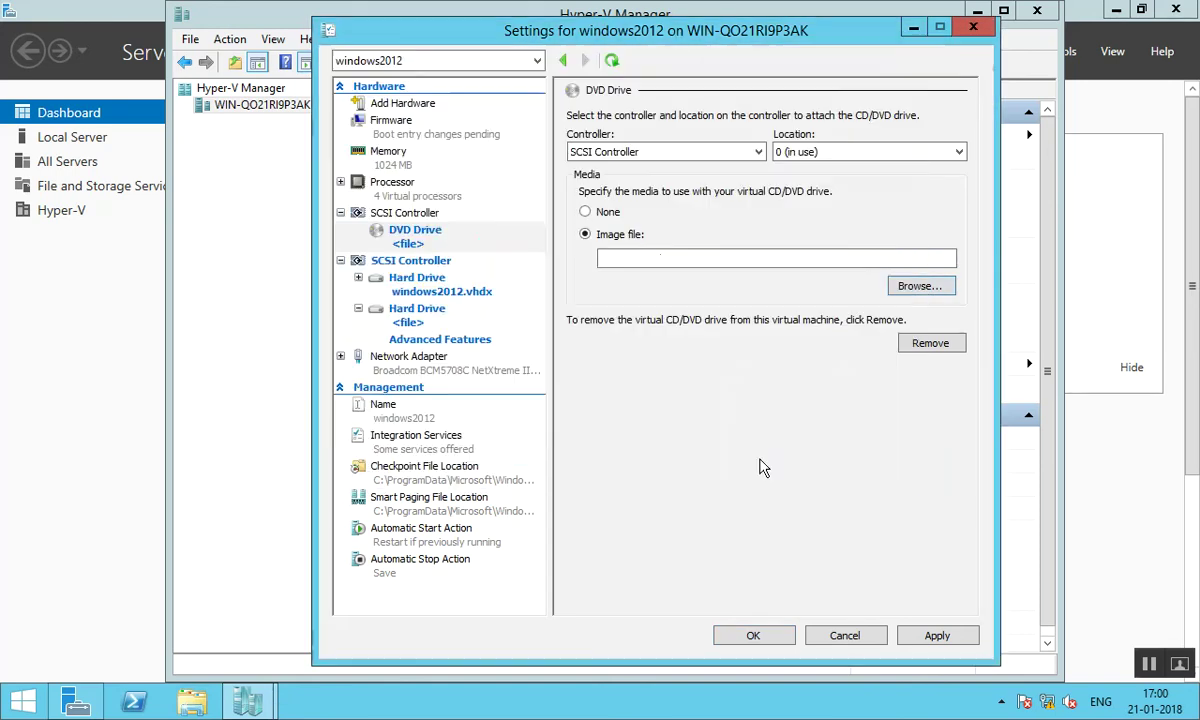
{"action": "left_click", "coordinate": [937, 635]}
{"action": "left_click", "coordinate": [755, 640]}
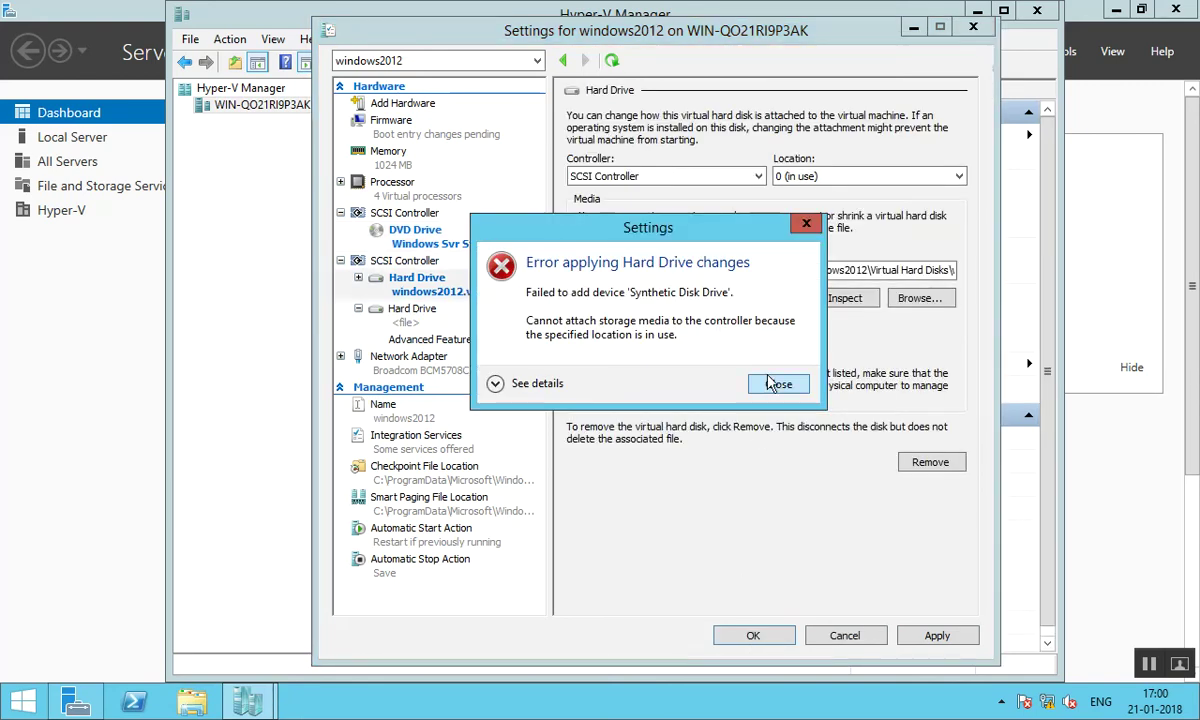
{"action": "left_click", "coordinate": [776, 384]}
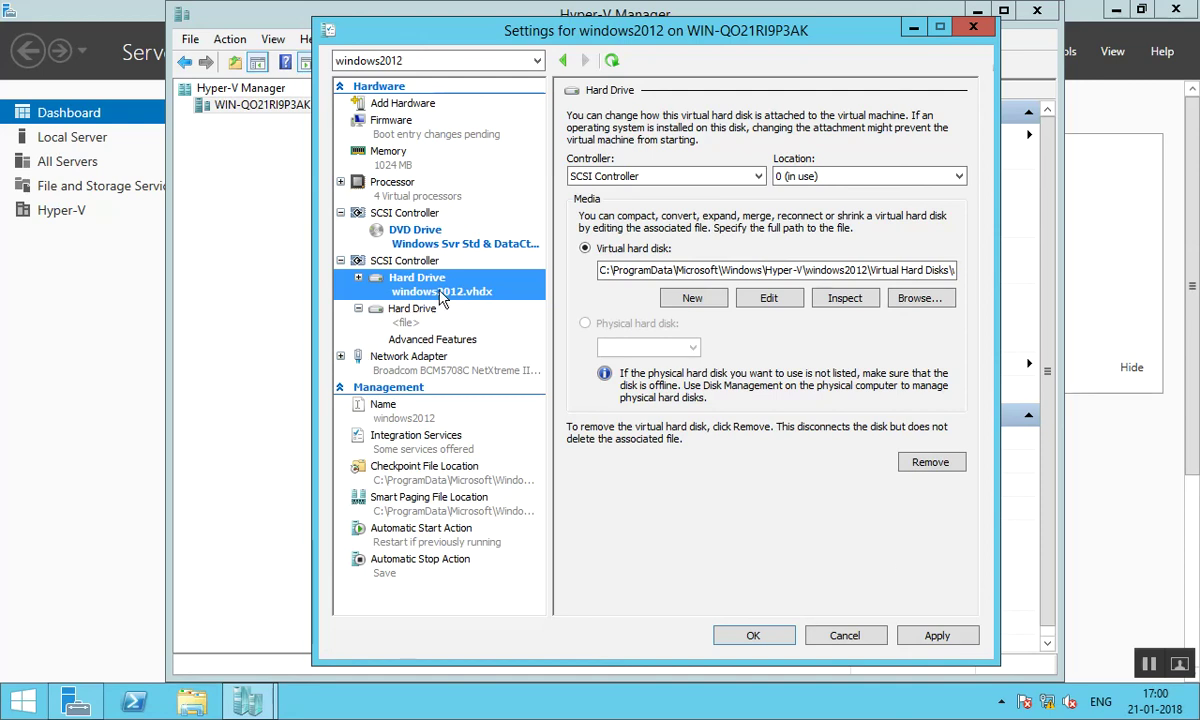
Remove the empty second hard drive and apply the settings
{"action": "left_click", "coordinate": [424, 318]}
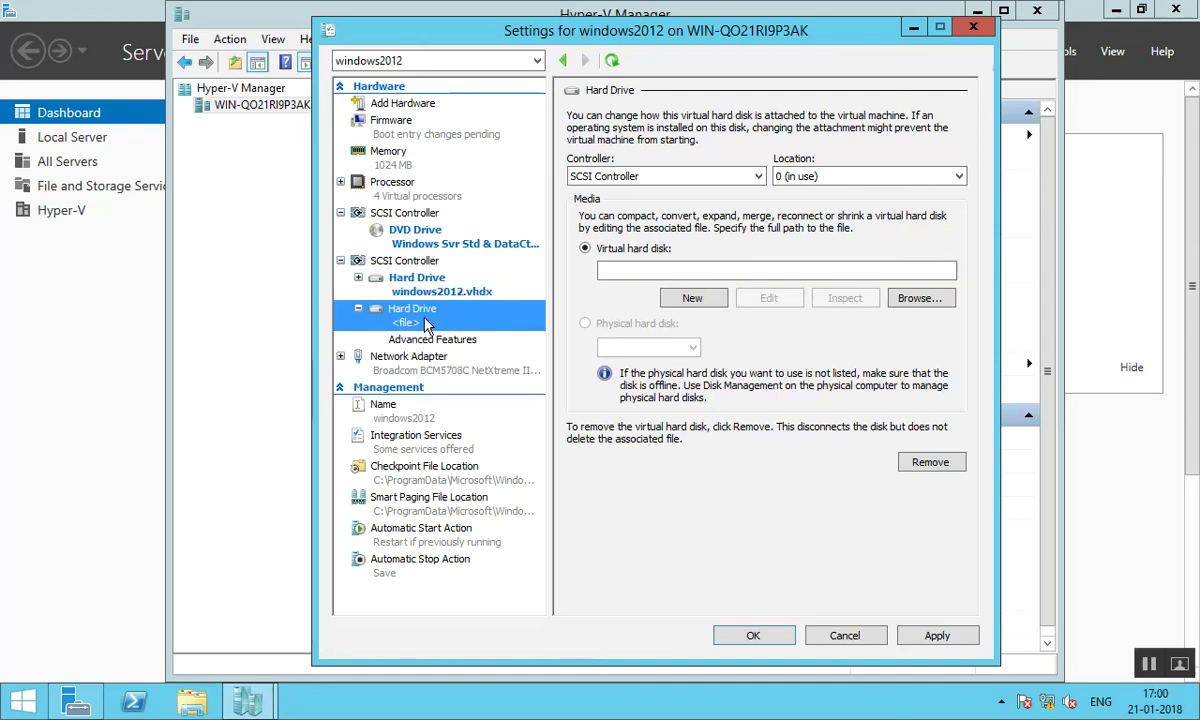
{"action": "left_click", "coordinate": [910, 462]}
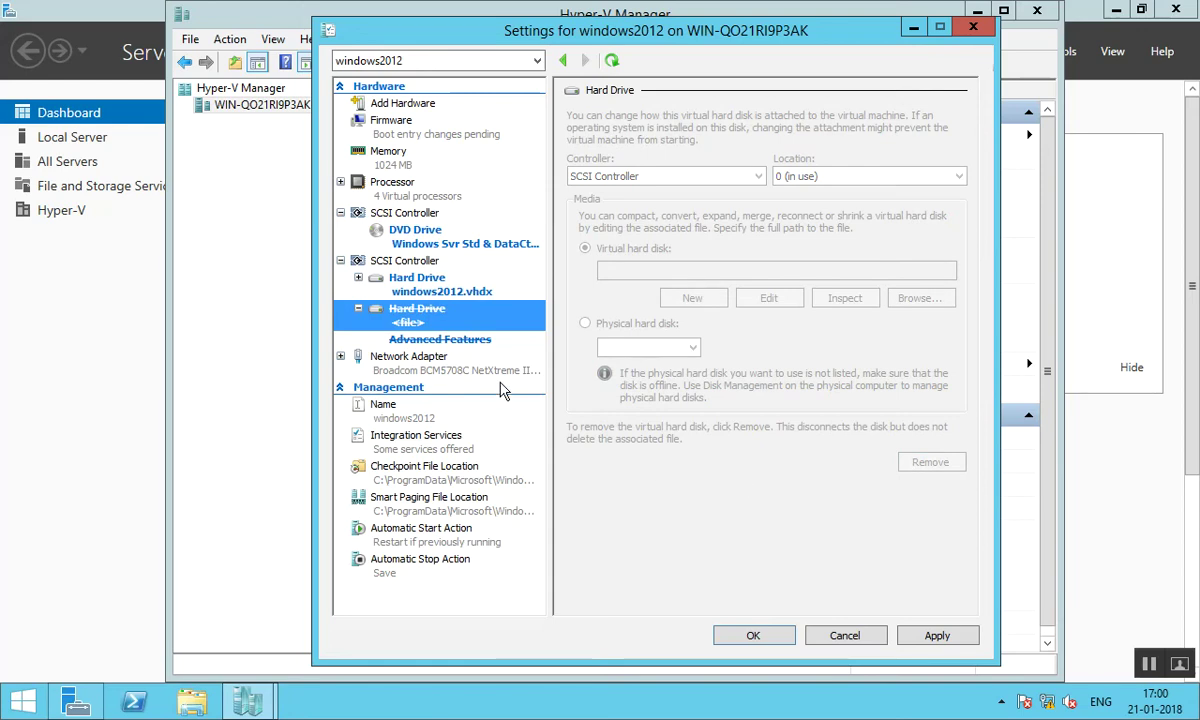
{"action": "left_click", "coordinate": [755, 635]}
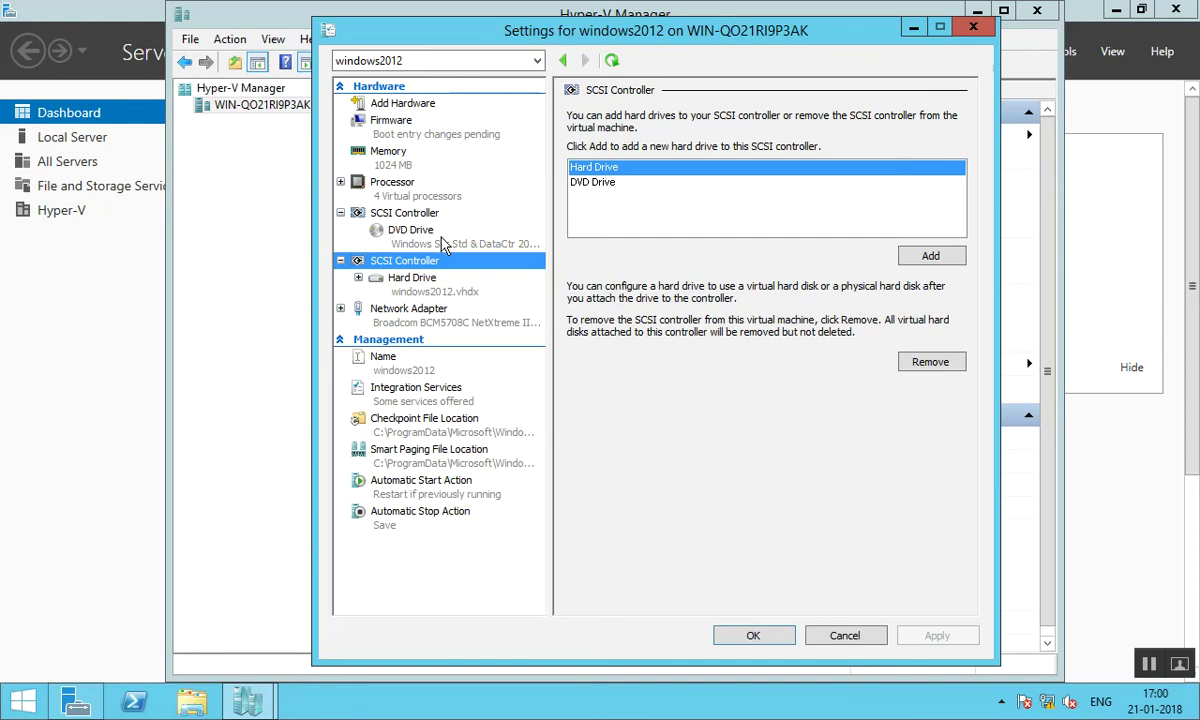
Save the settings, connect to windows2012, start it and maximize the console window
{"action": "left_click", "coordinate": [753, 635]}
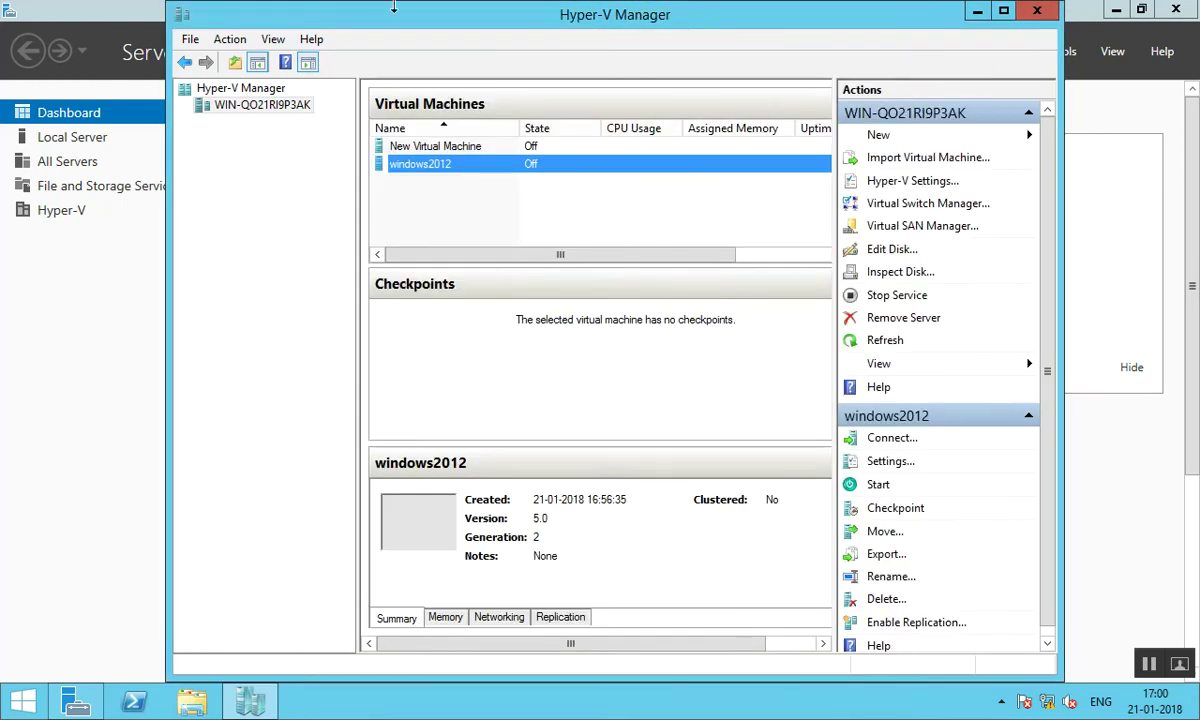
{"action": "right_click", "coordinate": [398, 153]}
{"action": "left_click", "coordinate": [412, 156]}
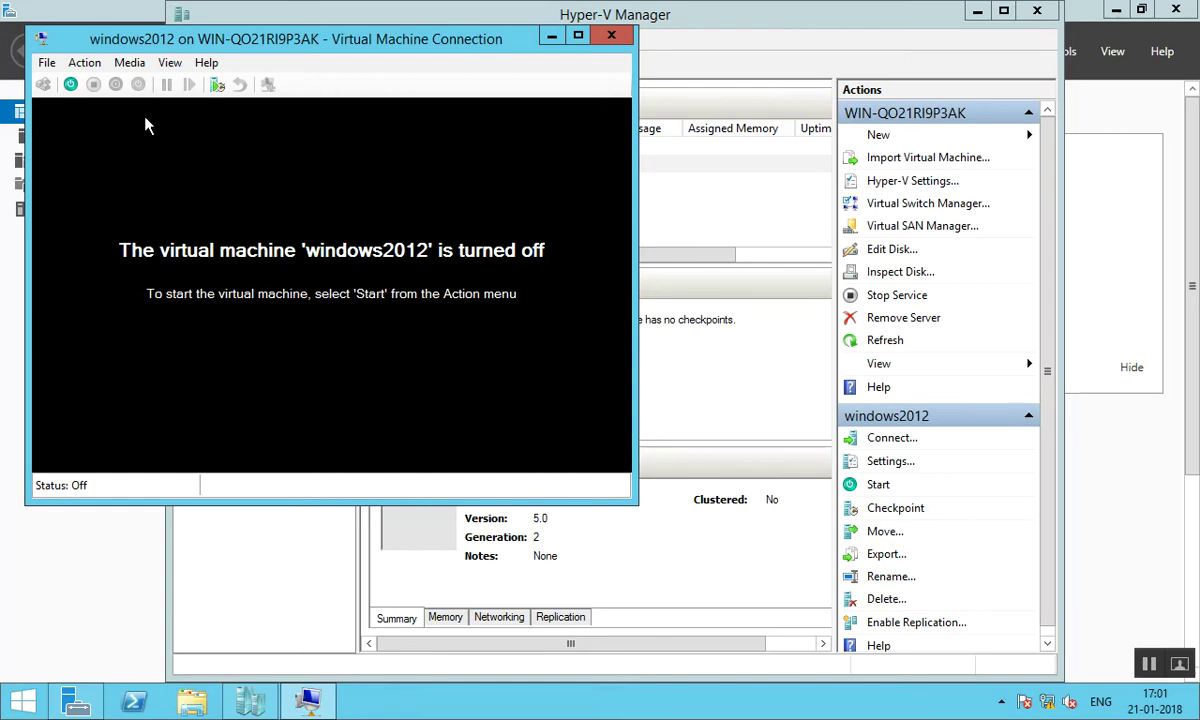
{"action": "left_click", "coordinate": [70, 84]}
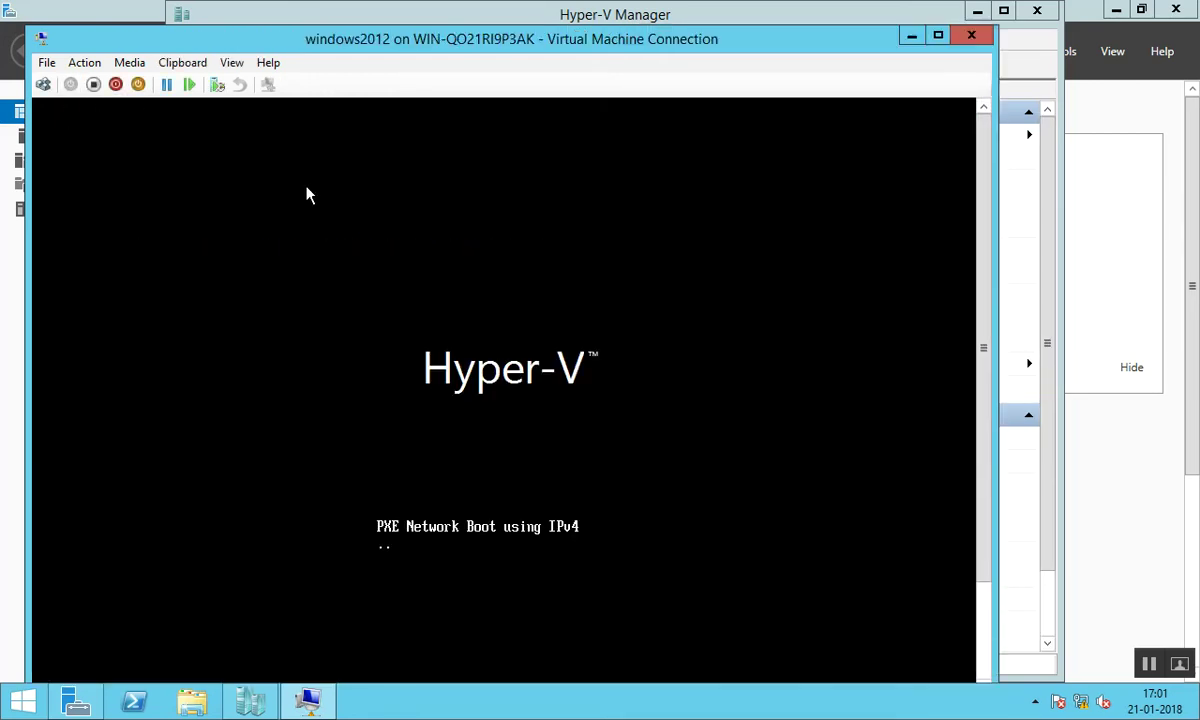
{"action": "left_click", "coordinate": [175, 64]}
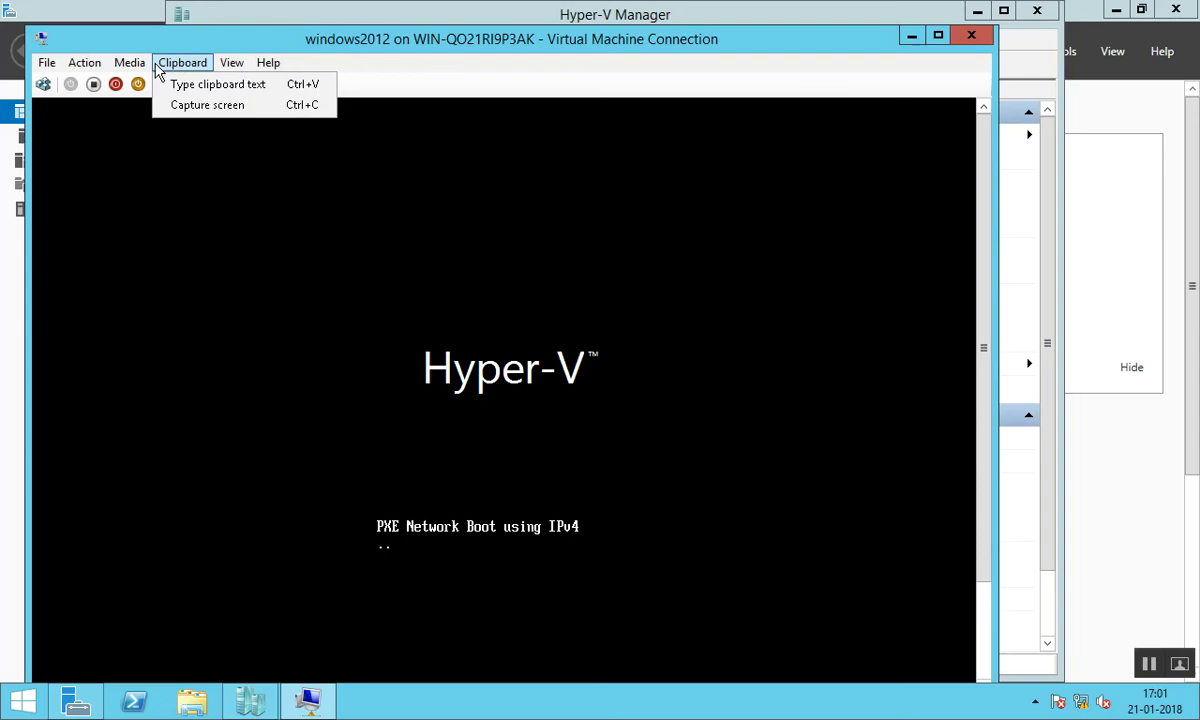
{"action": "mouse_move", "coordinate": [130, 64]}
{"action": "mouse_move", "coordinate": [145, 88]}
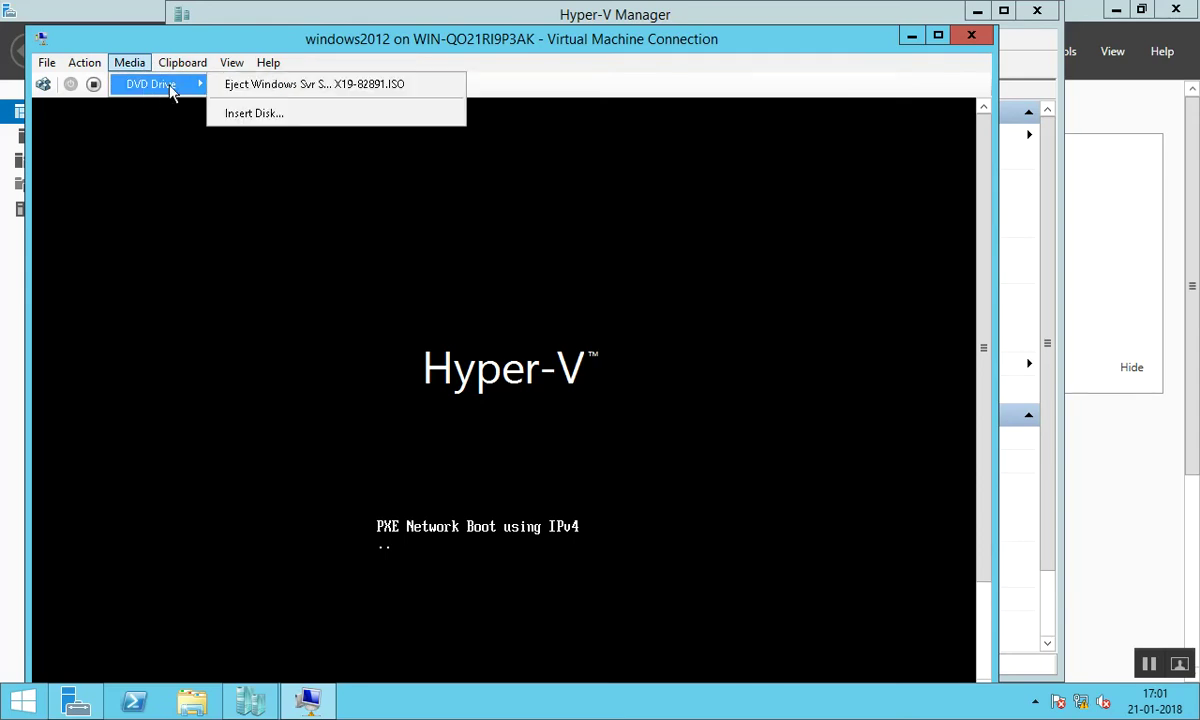
{"action": "left_click", "coordinate": [425, 289]}
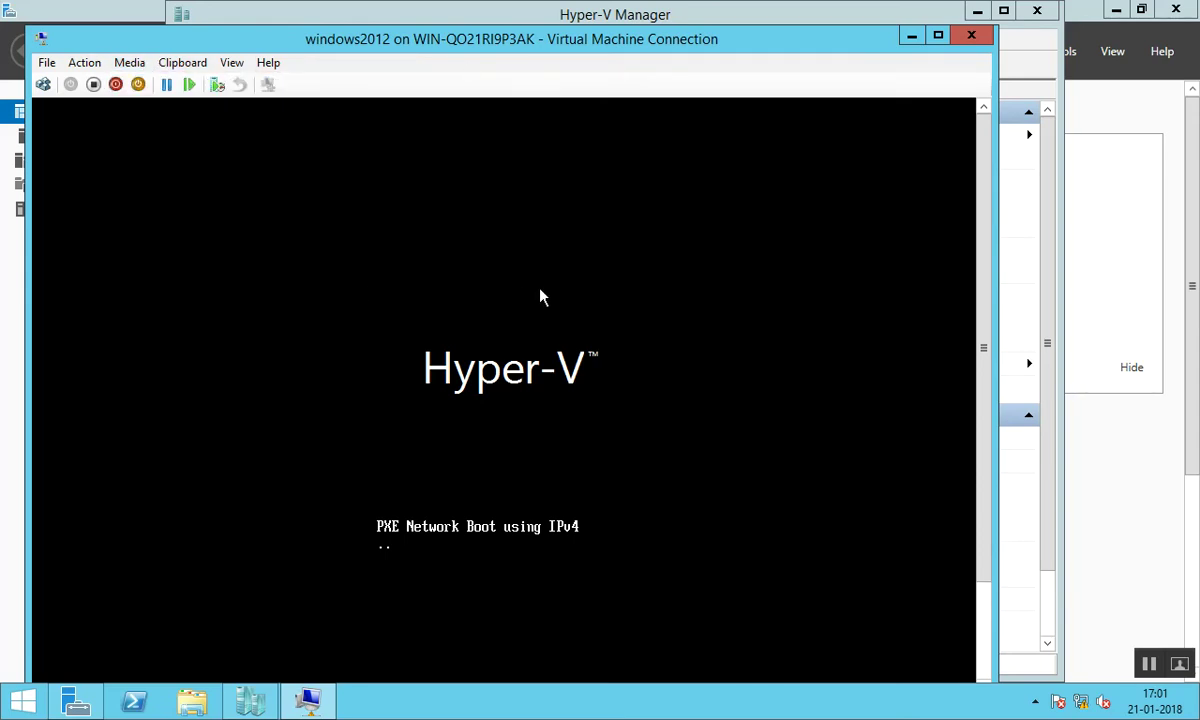
{"action": "left_click", "coordinate": [938, 40]}
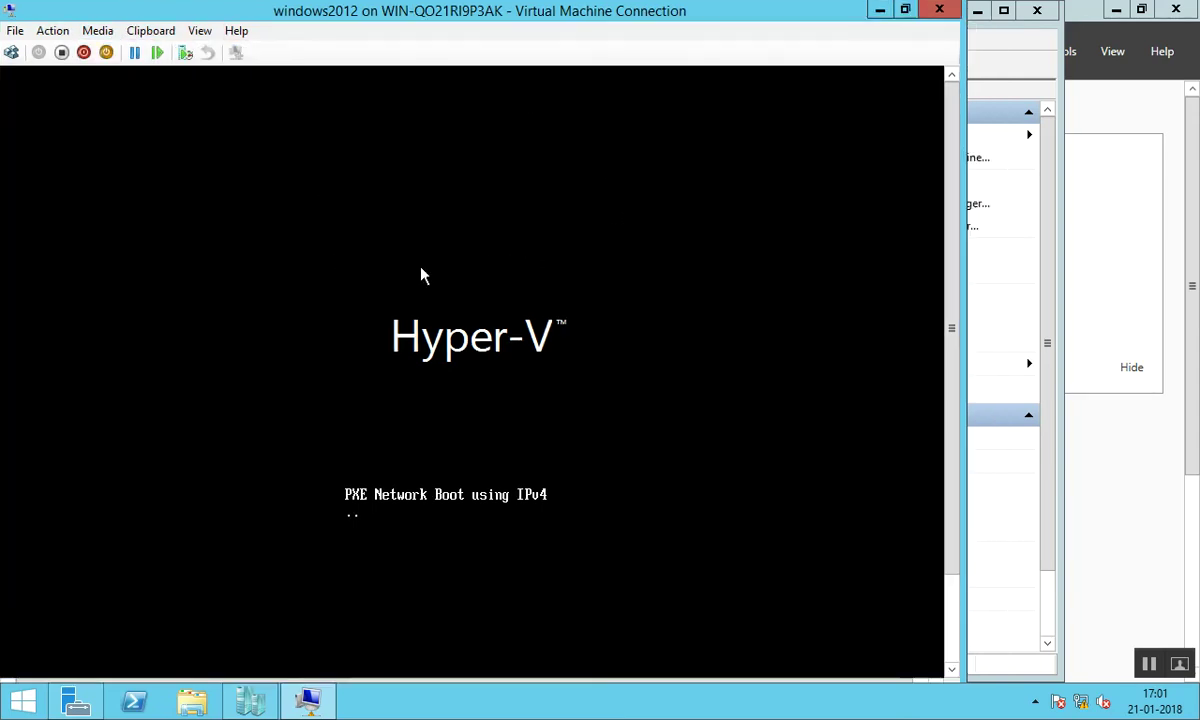
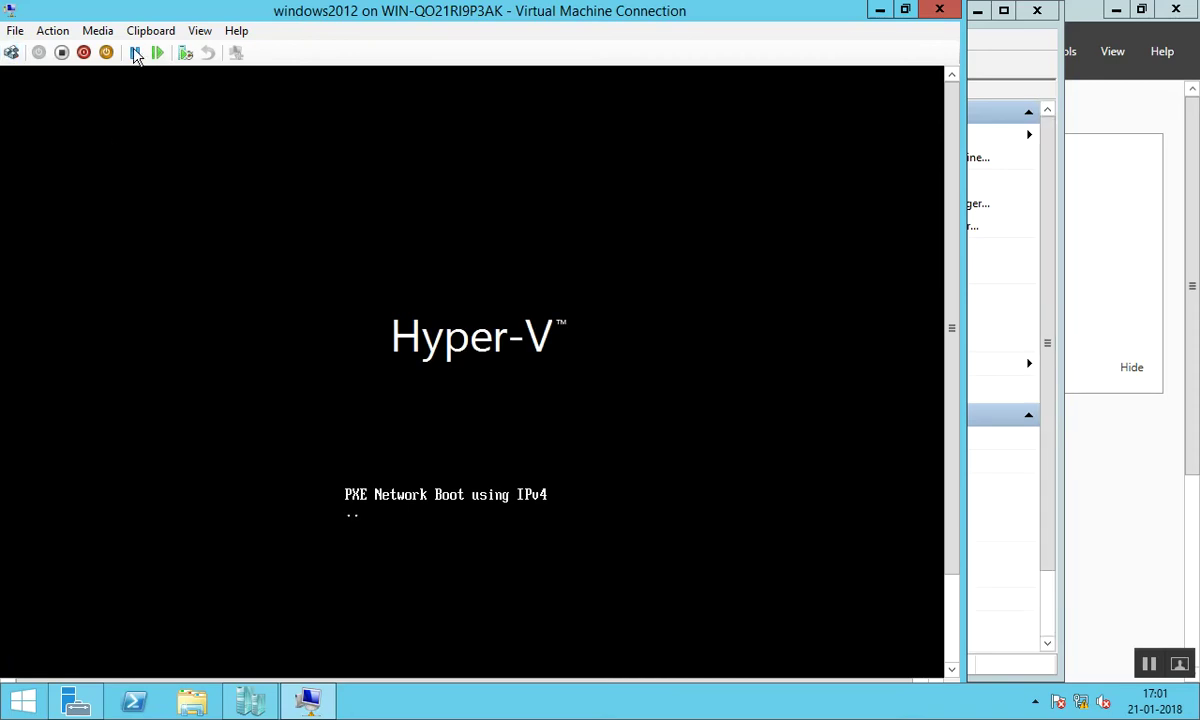
Look through the windows2012 connection's Media and Action menus, including the DVD drive choices
{"action": "left_click", "coordinate": [97, 30]}
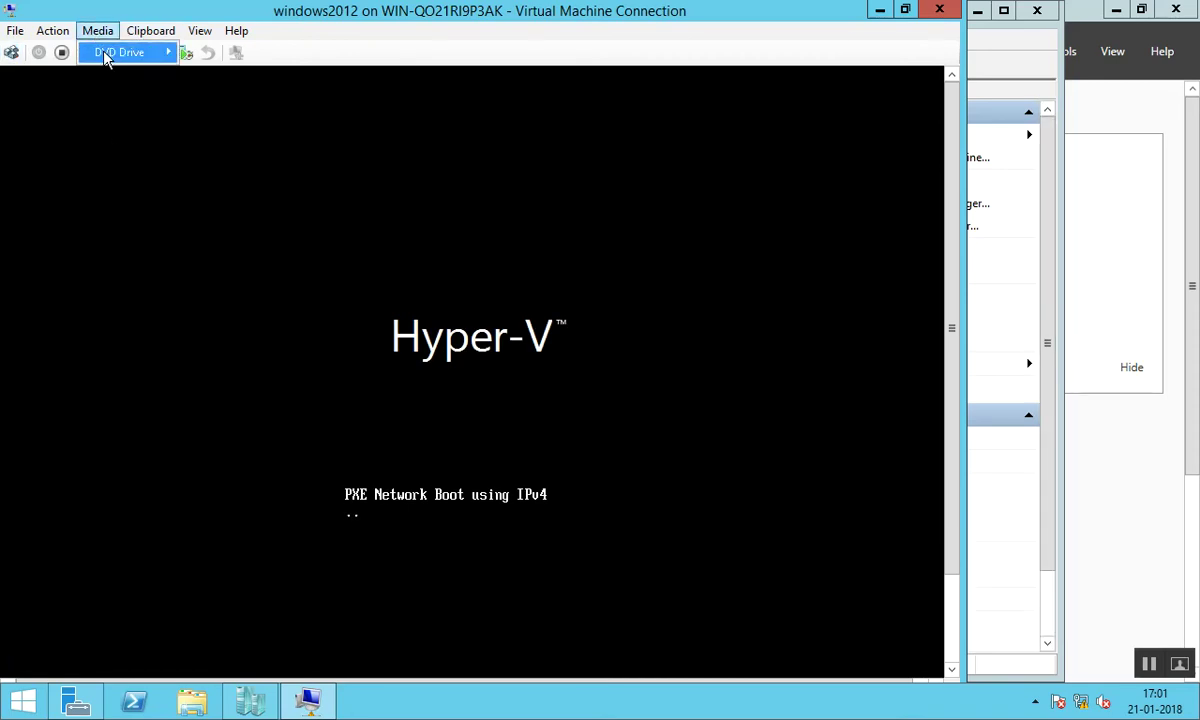
{"action": "left_click", "coordinate": [67, 140]}
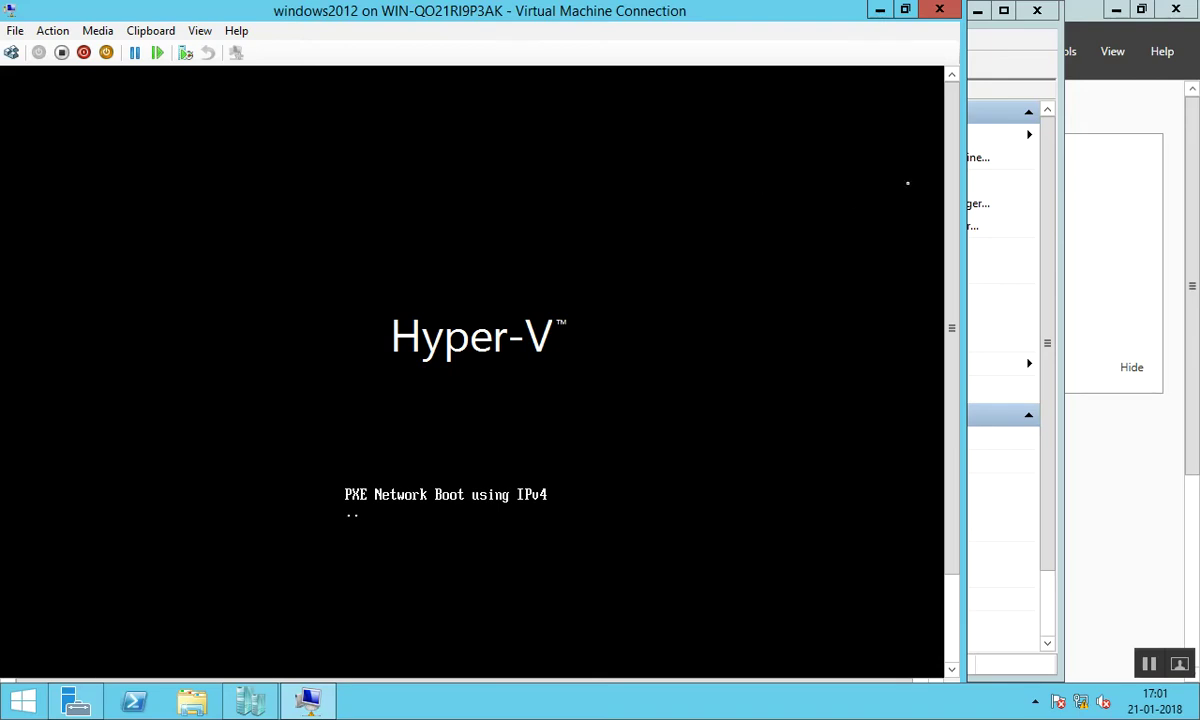
{"action": "left_click_drag", "start_coordinate": [953, 172], "coordinate": [962, 360]}
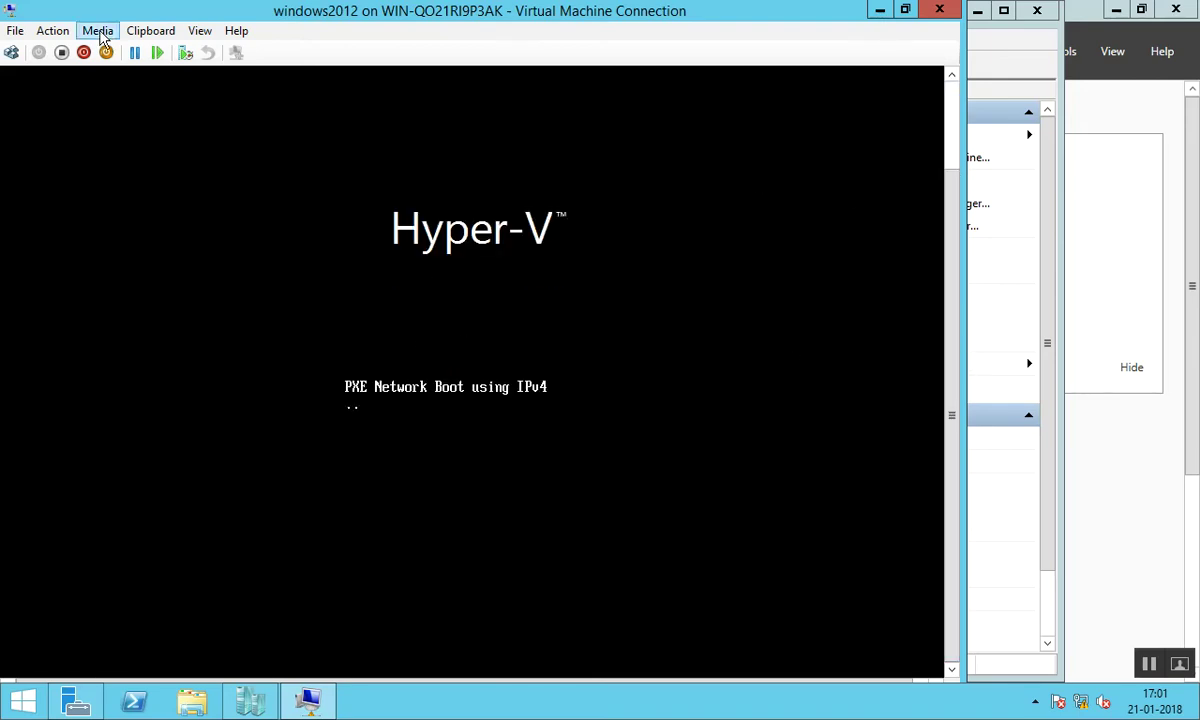
{"action": "left_click", "coordinate": [60, 32]}
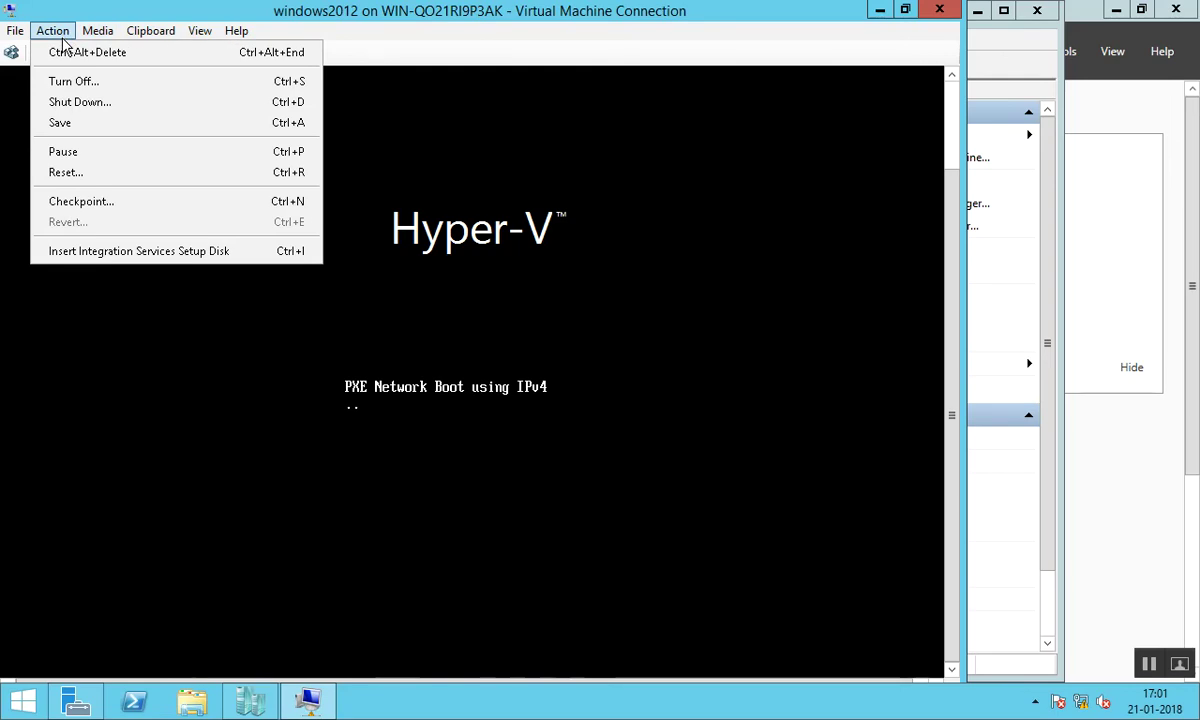
{"action": "left_click", "coordinate": [66, 54]}
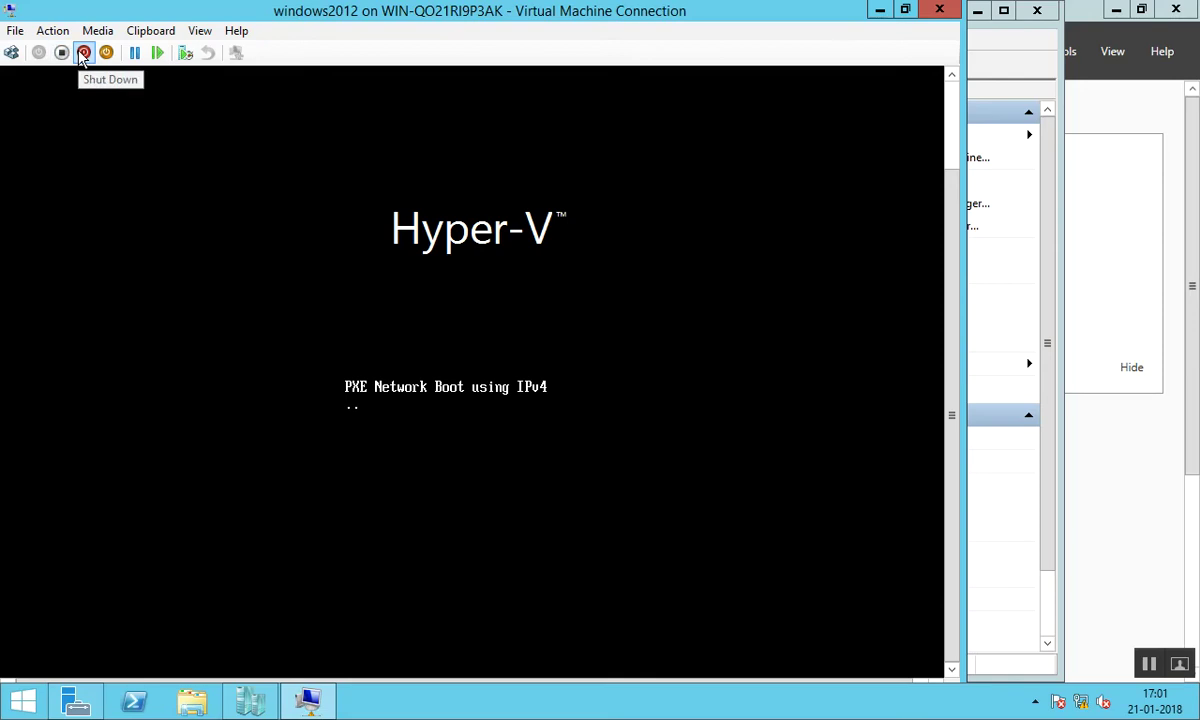
Try to shut down windows2012, dismiss the failure error, then turn it off instead
{"action": "left_click", "coordinate": [84, 53]}
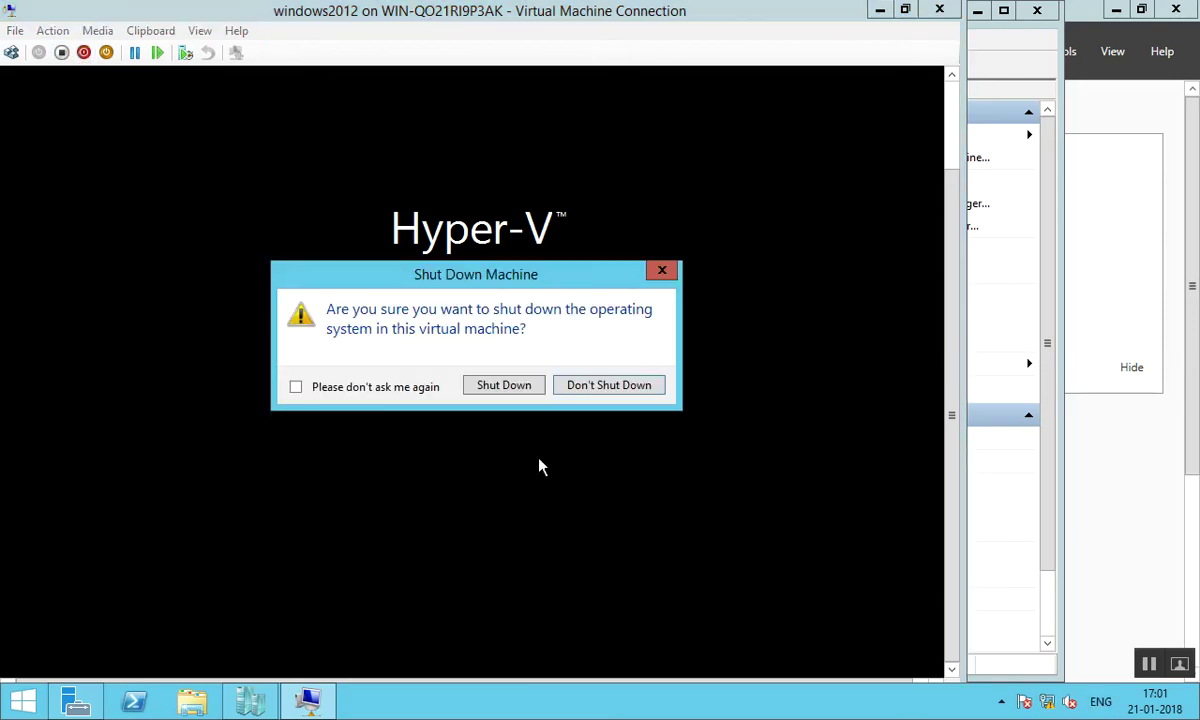
{"action": "left_click", "coordinate": [510, 392]}
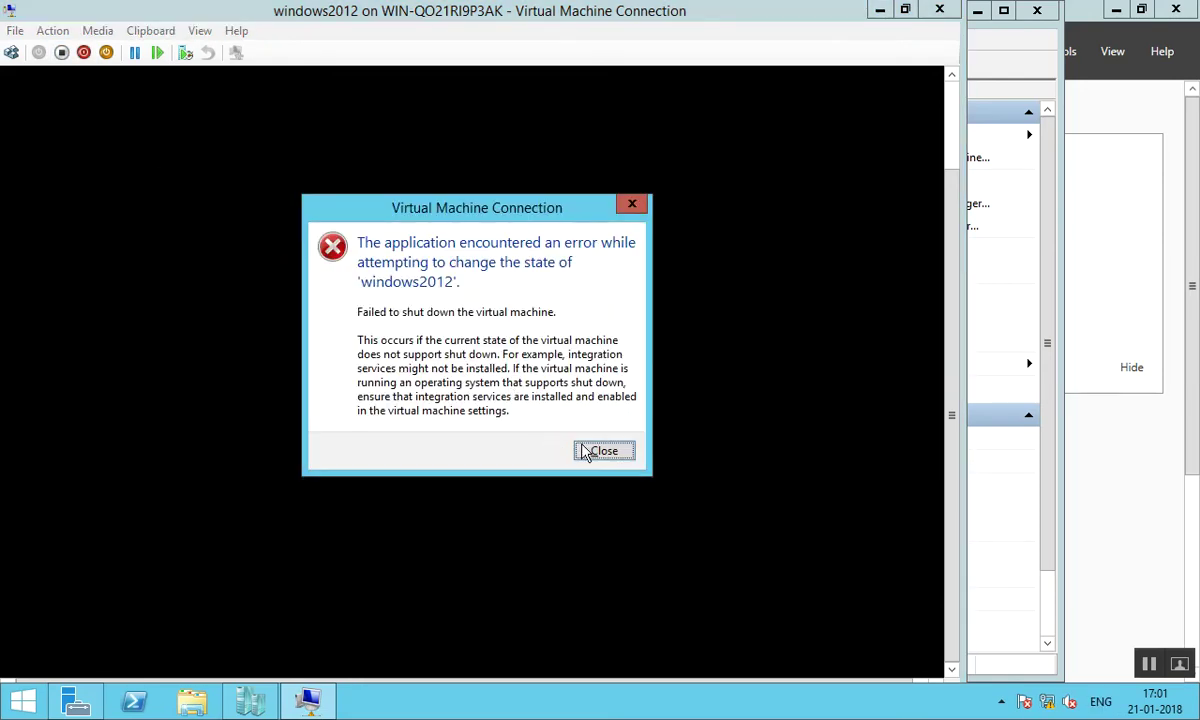
{"action": "left_click", "coordinate": [590, 452]}
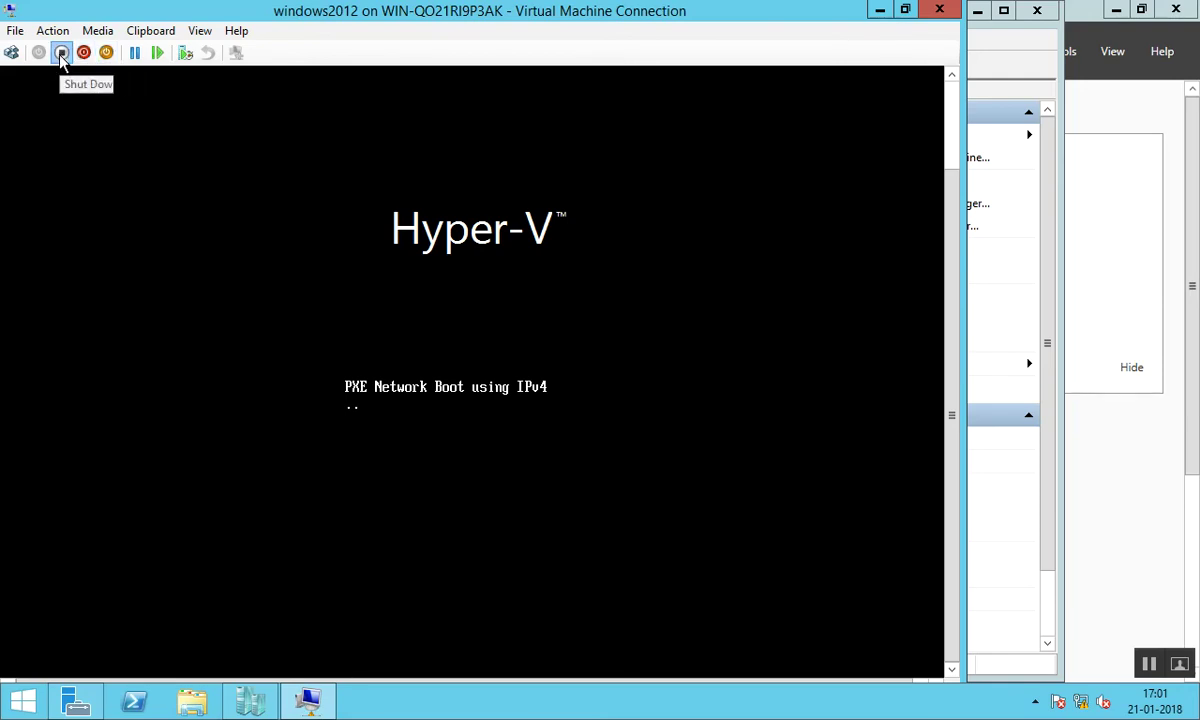
{"action": "left_click", "coordinate": [62, 54]}
{"action": "left_click", "coordinate": [528, 393]}
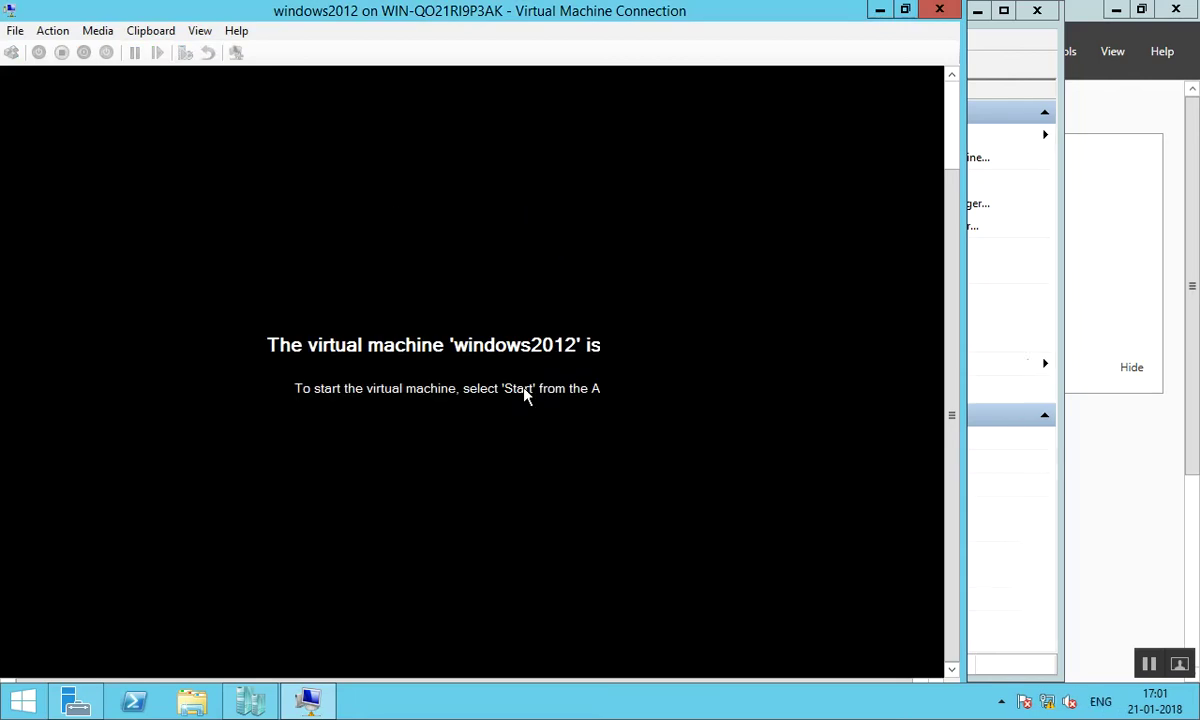
Close the console and move DVD Drive to the top of windows2012's firmware boot order
{"action": "left_click", "coordinate": [939, 10]}
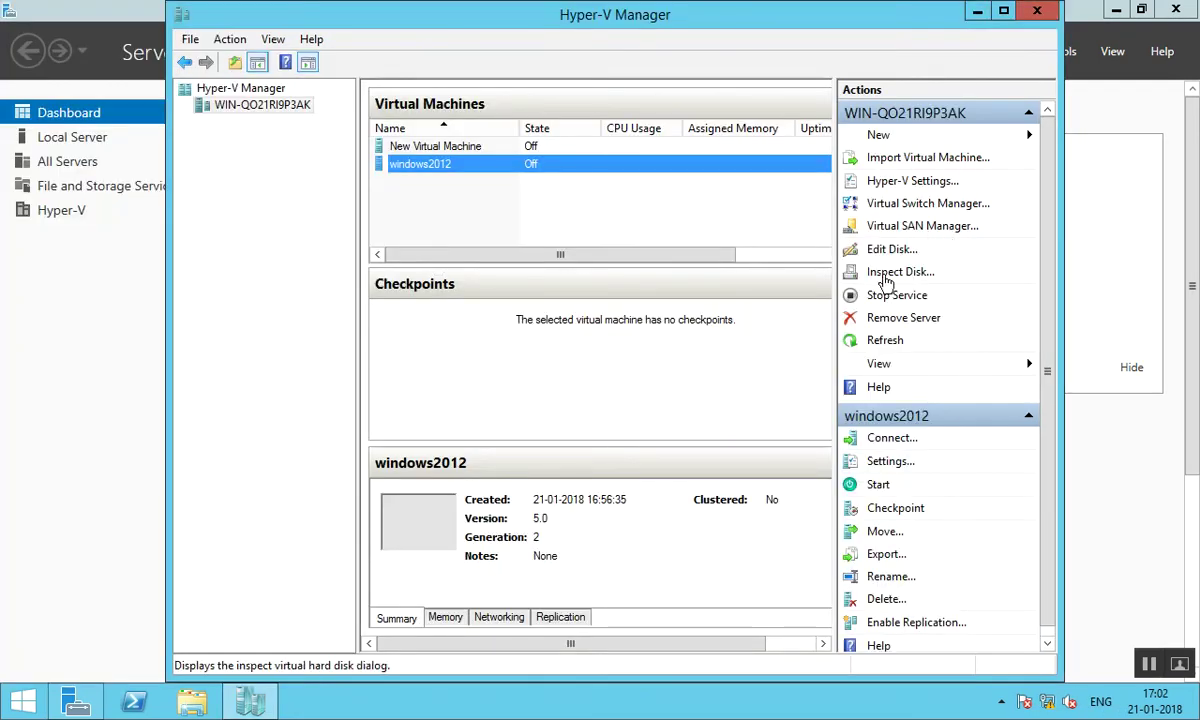
{"action": "left_click", "coordinate": [899, 467]}
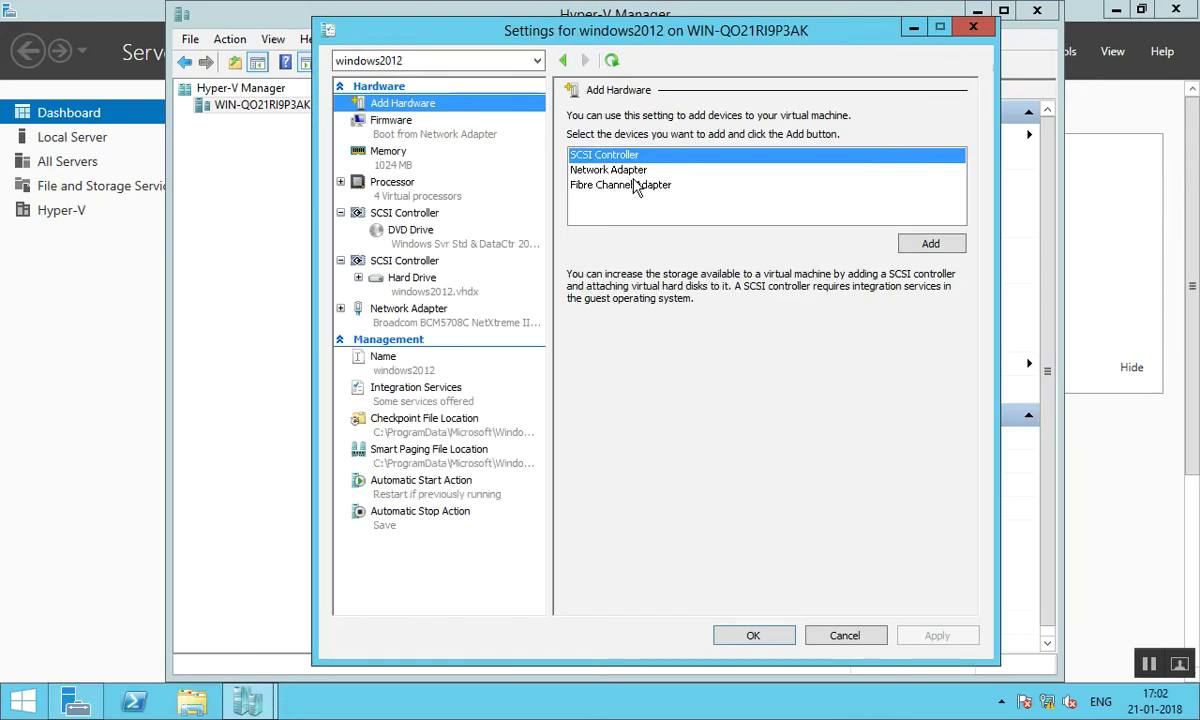
{"action": "left_click", "coordinate": [430, 134]}
{"action": "left_click", "coordinate": [643, 288]}
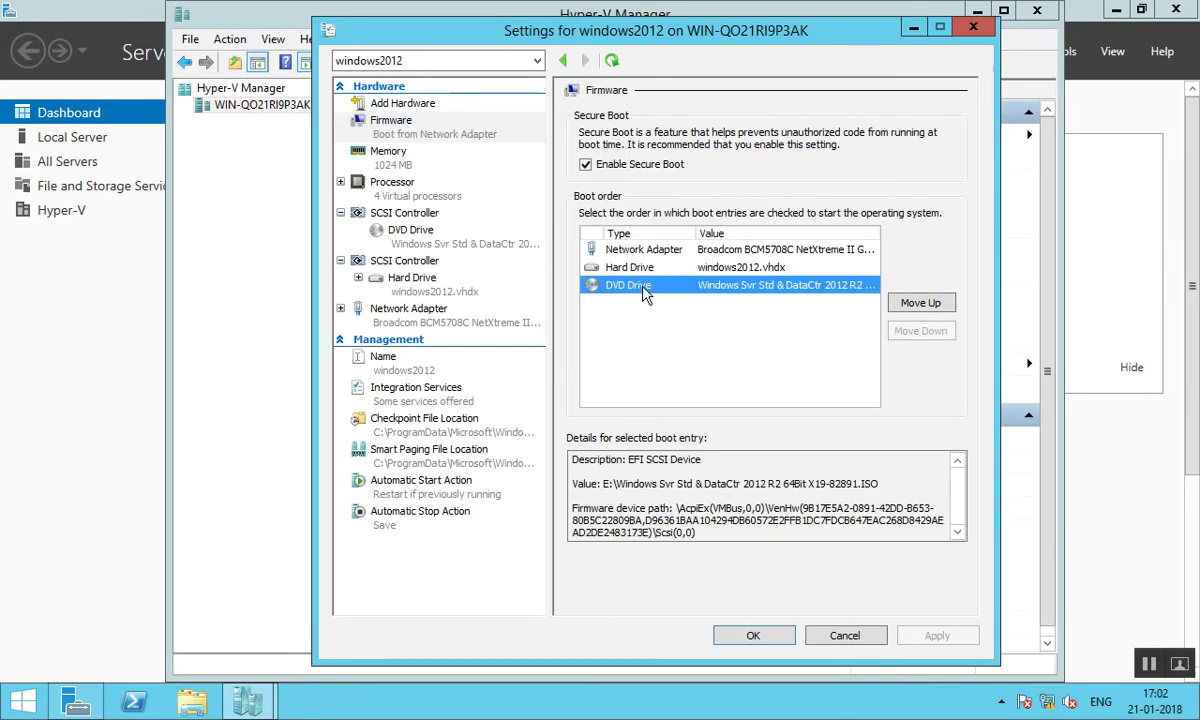
{"action": "left_click", "coordinate": [912, 306]}
{"action": "left_click", "coordinate": [910, 306]}
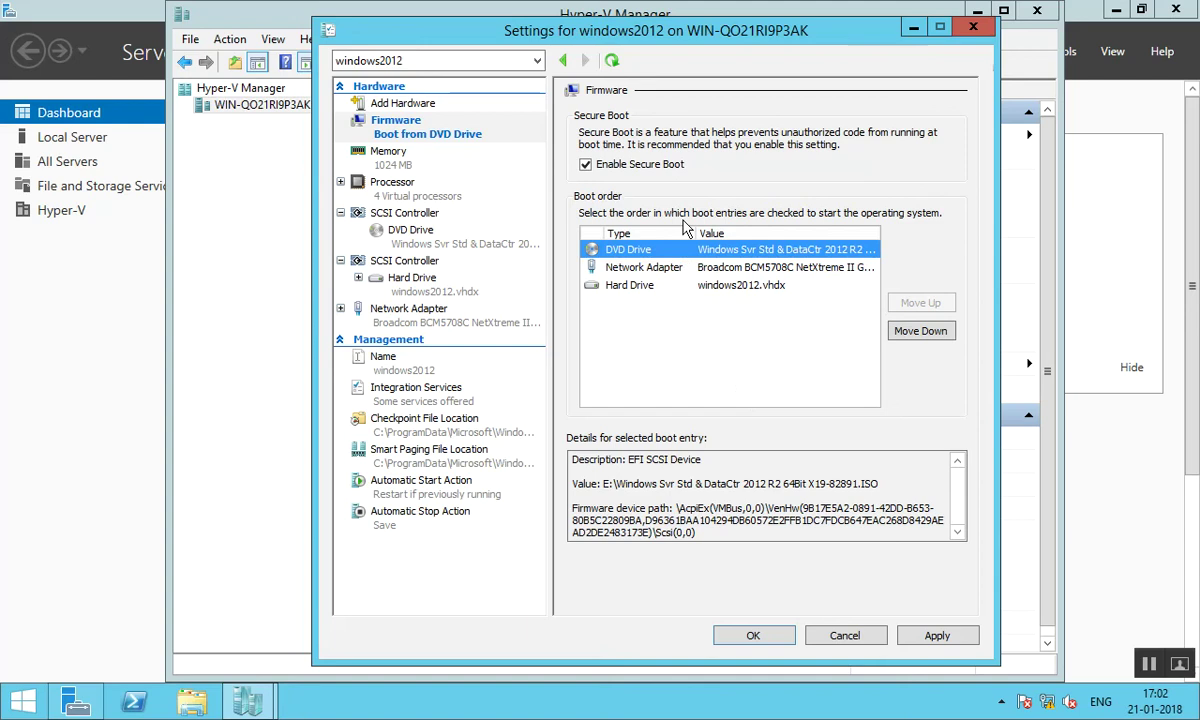
{"action": "left_click", "coordinate": [755, 636]}
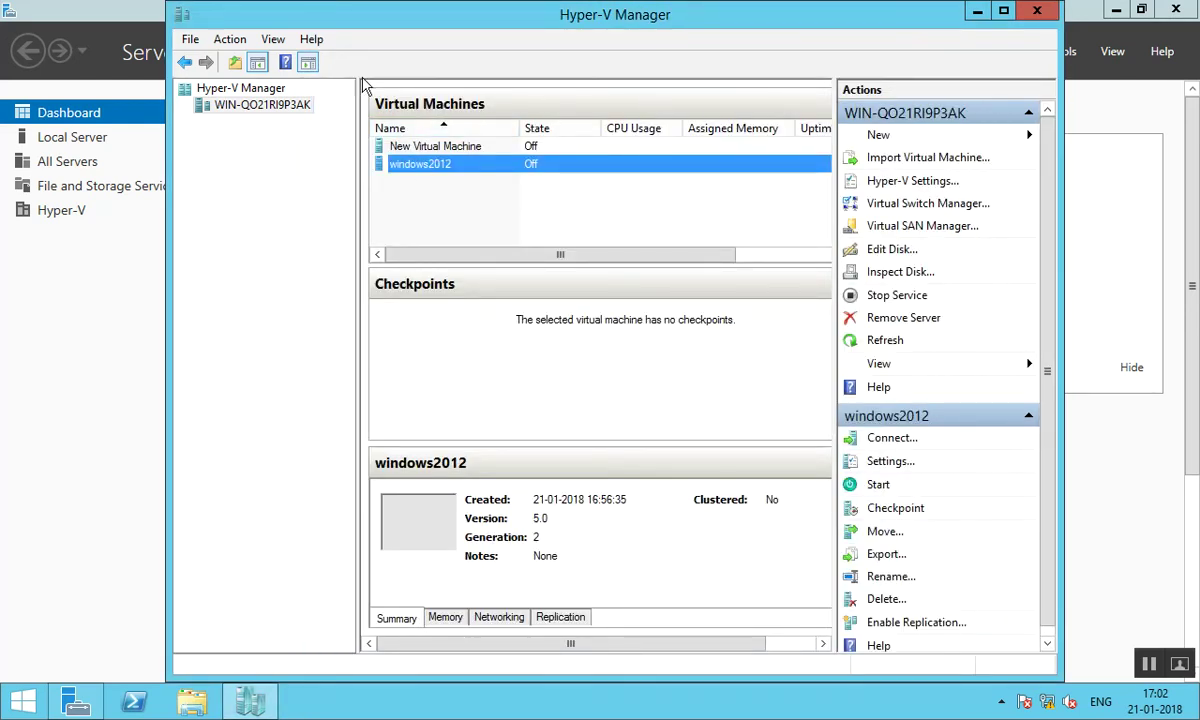
Connect to windows2012, start it, boot from the DVD, and maximize the console
{"action": "right_click", "coordinate": [472, 172]}
{"action": "left_click", "coordinate": [485, 177]}
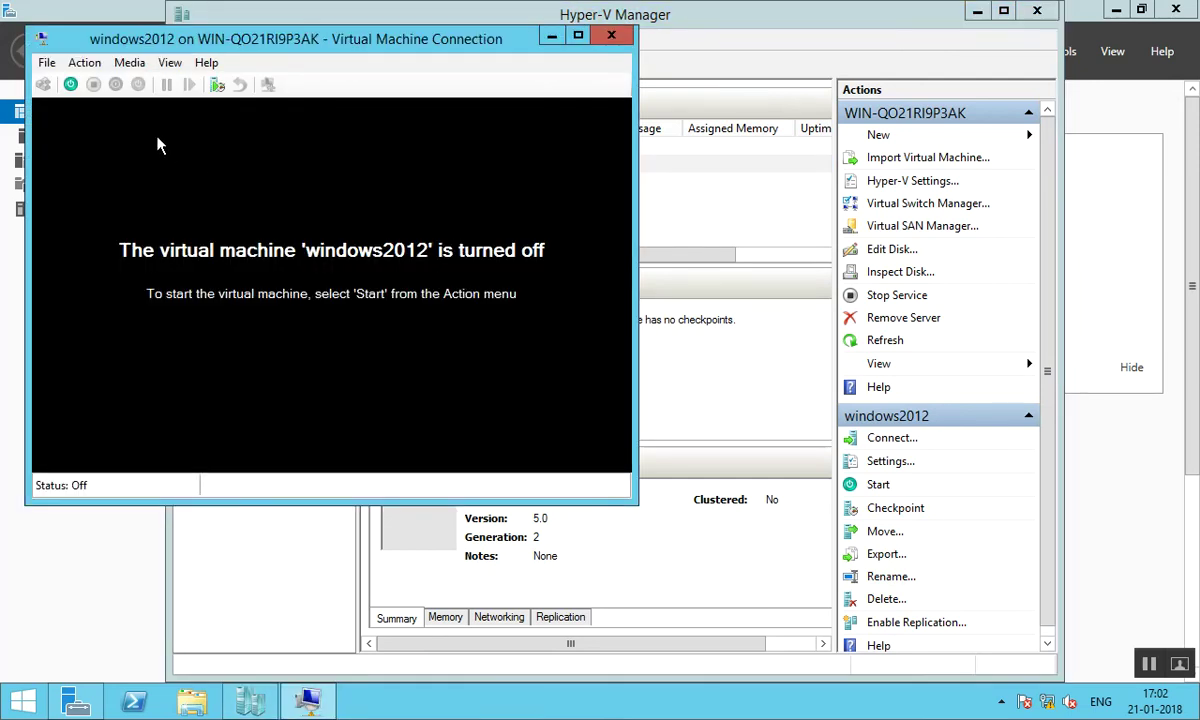
{"action": "left_click", "coordinate": [70, 84]}
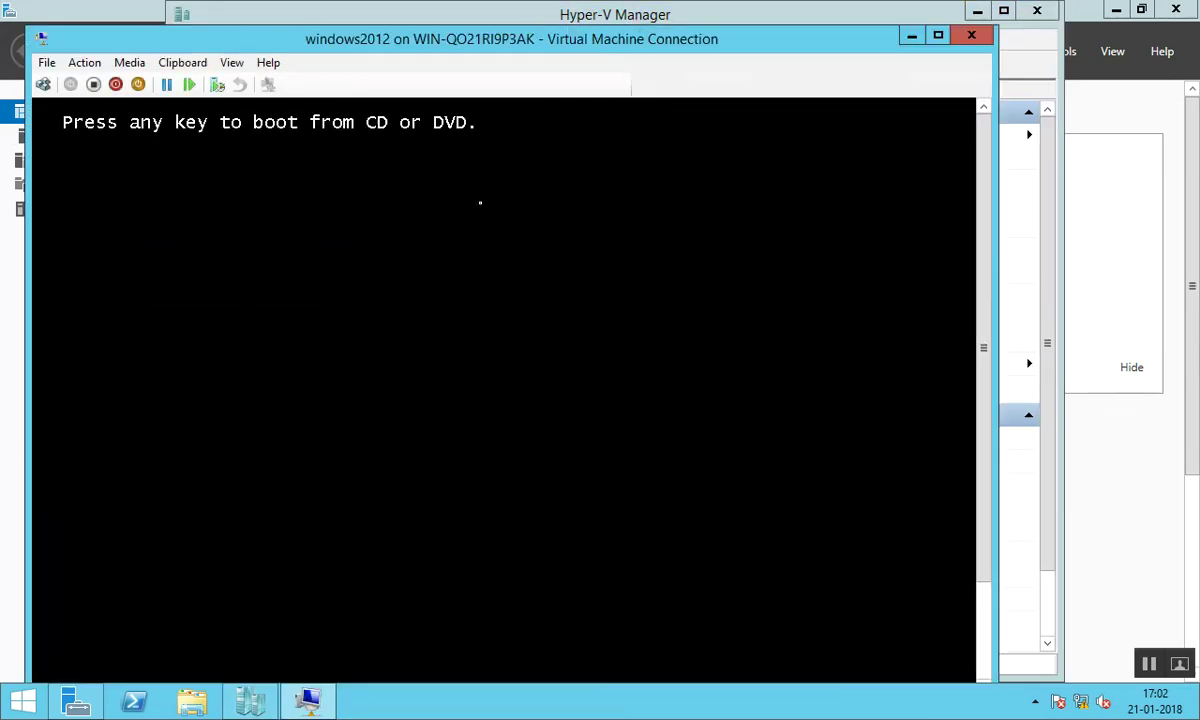
{"action": "key", "text": "Return"}
{"action": "key", "text": "Return"}
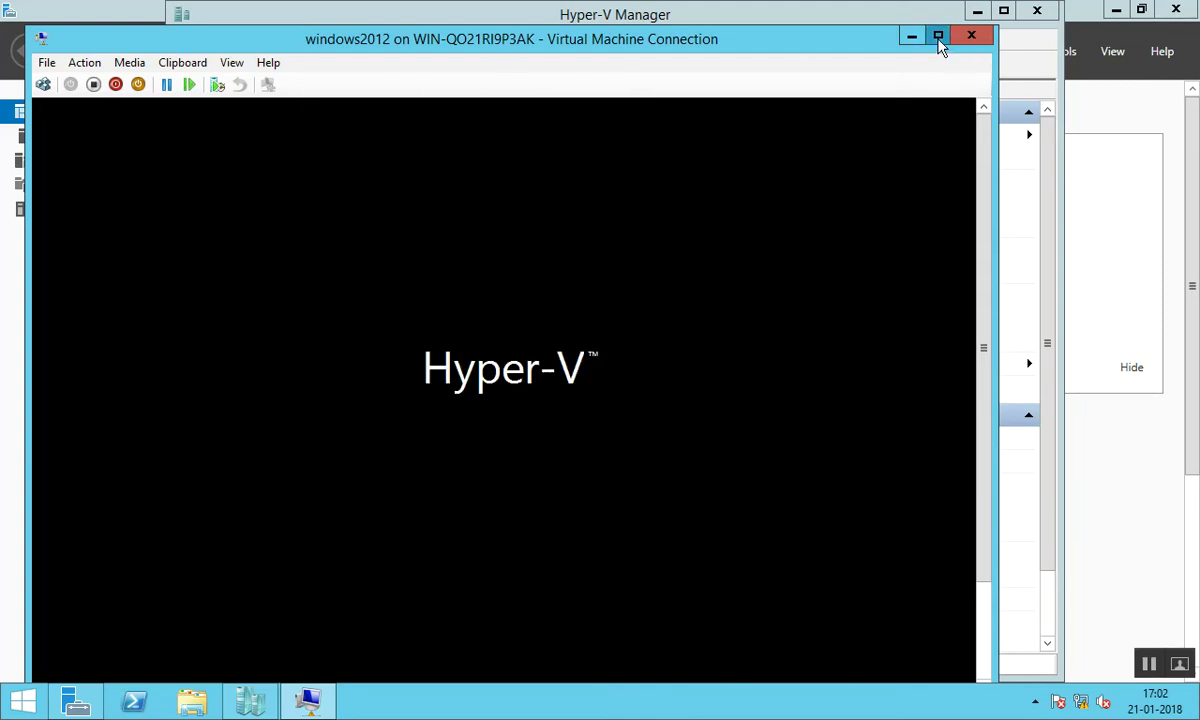
{"action": "left_click", "coordinate": [939, 38]}
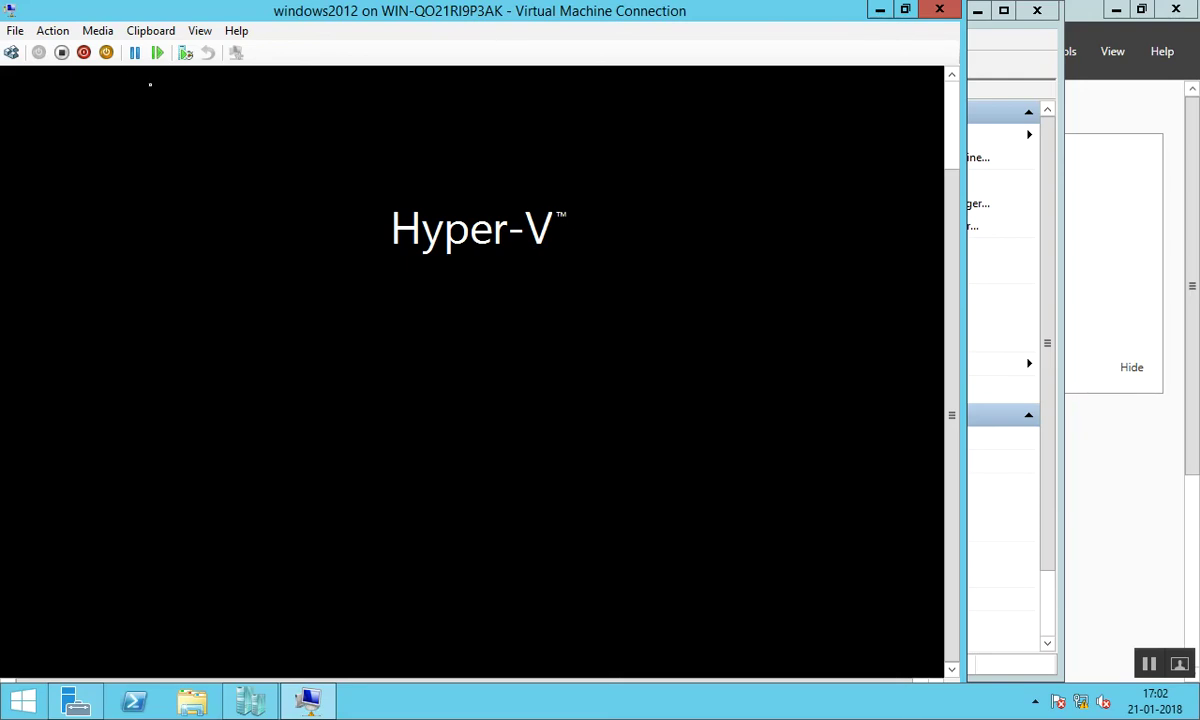
{"action": "left_click_drag", "start_coordinate": [952, 389], "coordinate": [962, 303]}
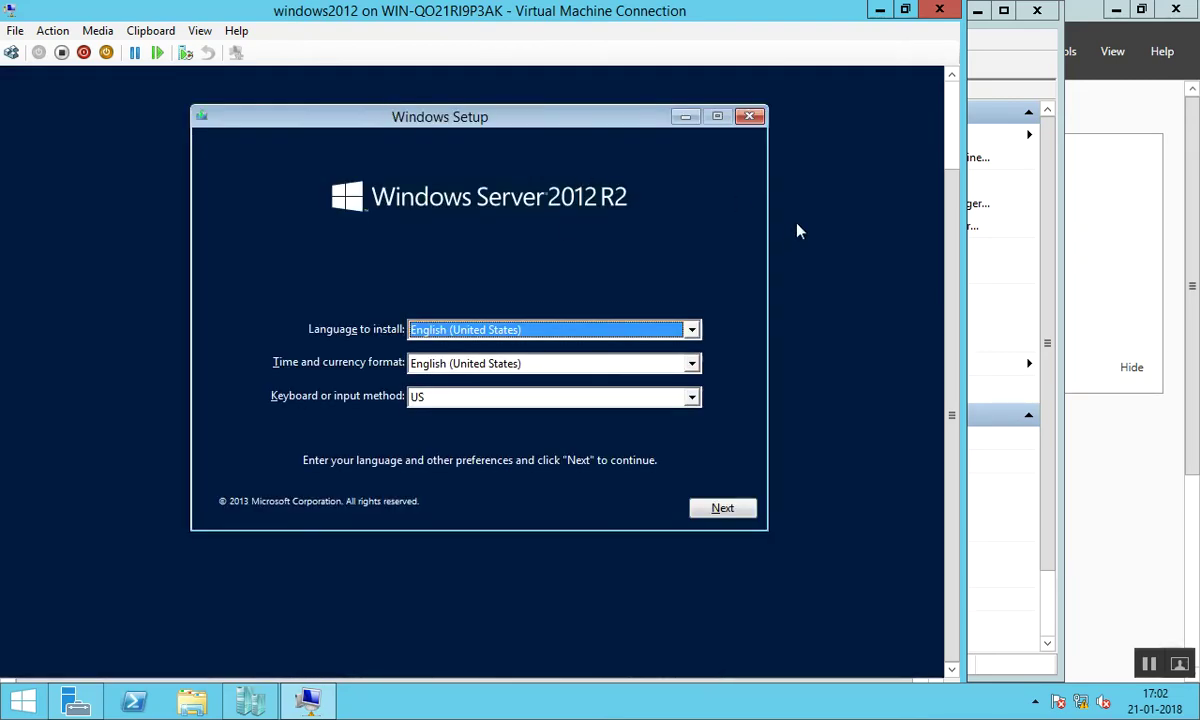
Begin a custom install of Windows Server 2012 R2 Datacenter (Server with a GUI) on Drive 0
{"action": "left_click", "coordinate": [726, 510]}
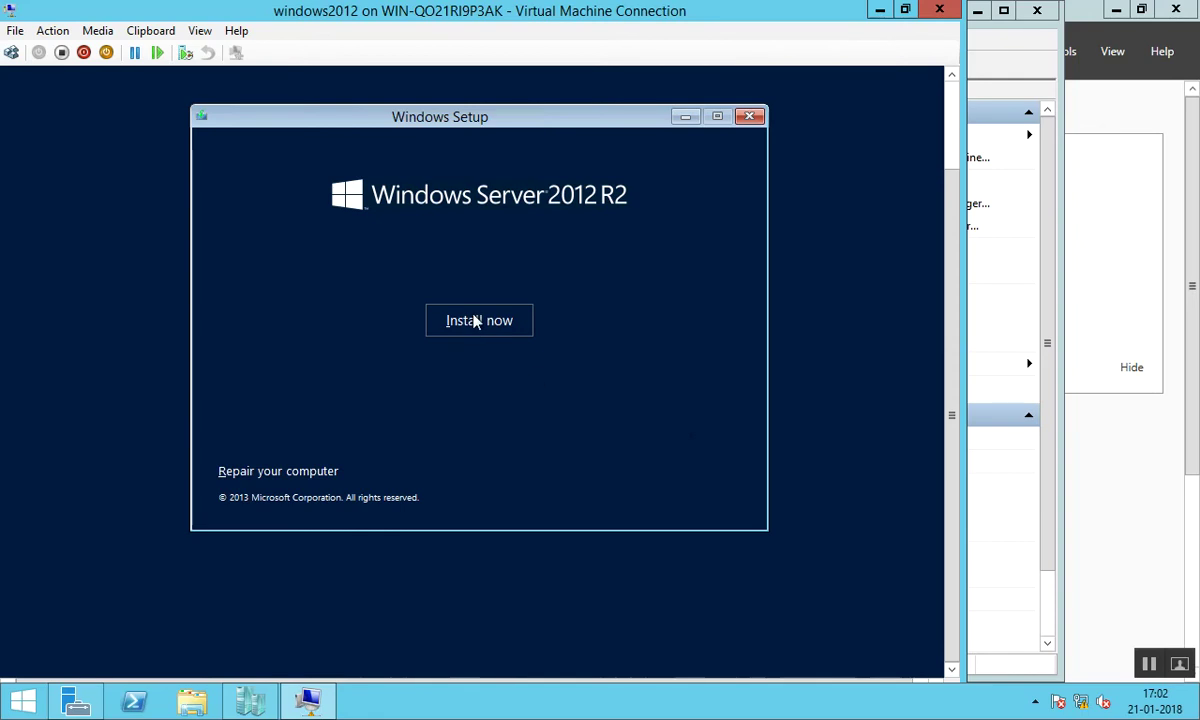
{"action": "left_click", "coordinate": [477, 321]}
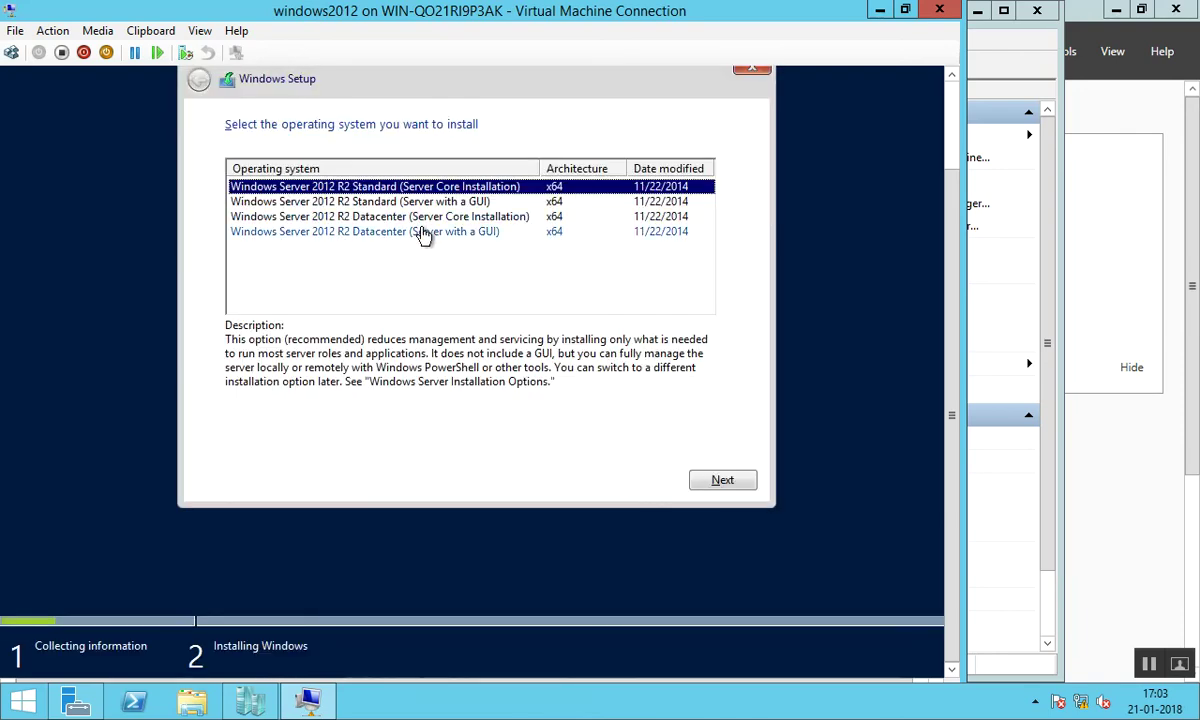
{"action": "left_click", "coordinate": [424, 232]}
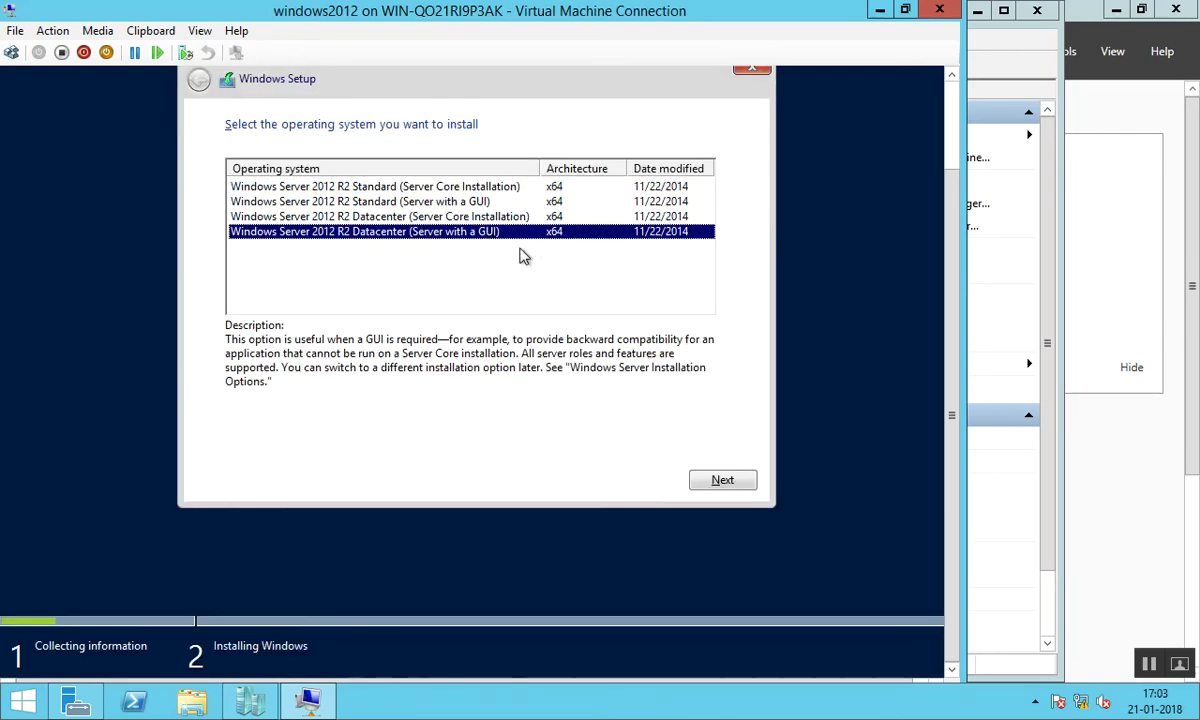
{"action": "left_click", "coordinate": [719, 476]}
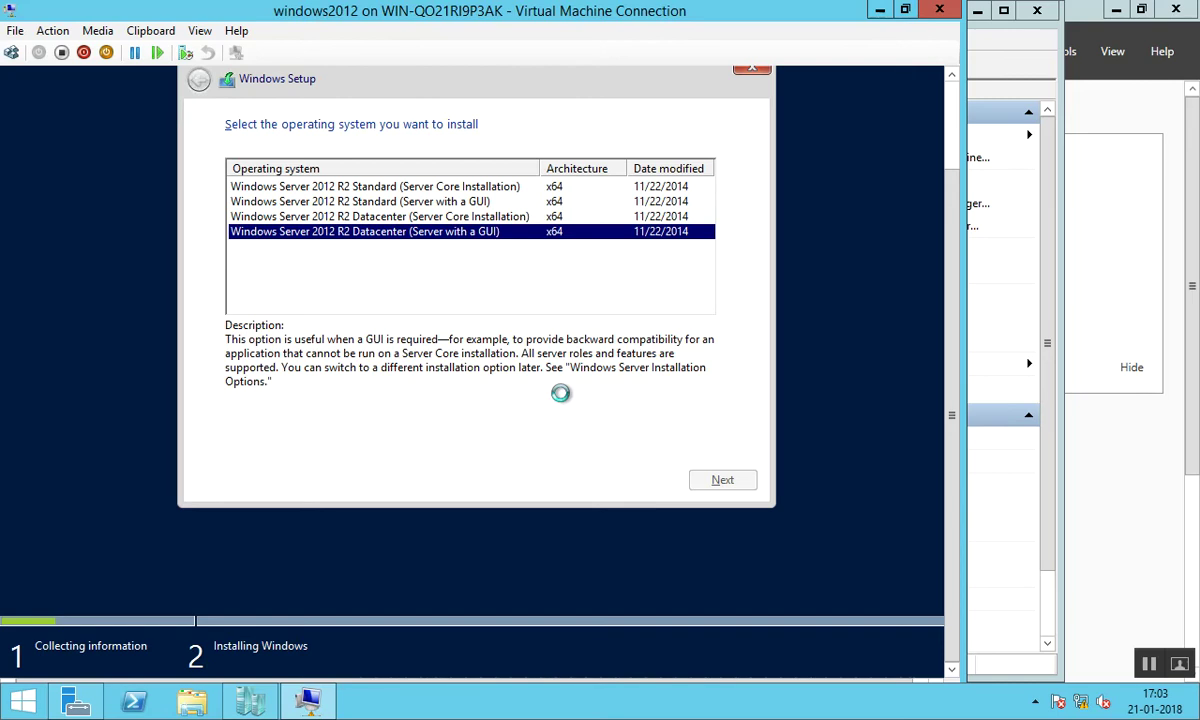
{"action": "left_click", "coordinate": [332, 438]}
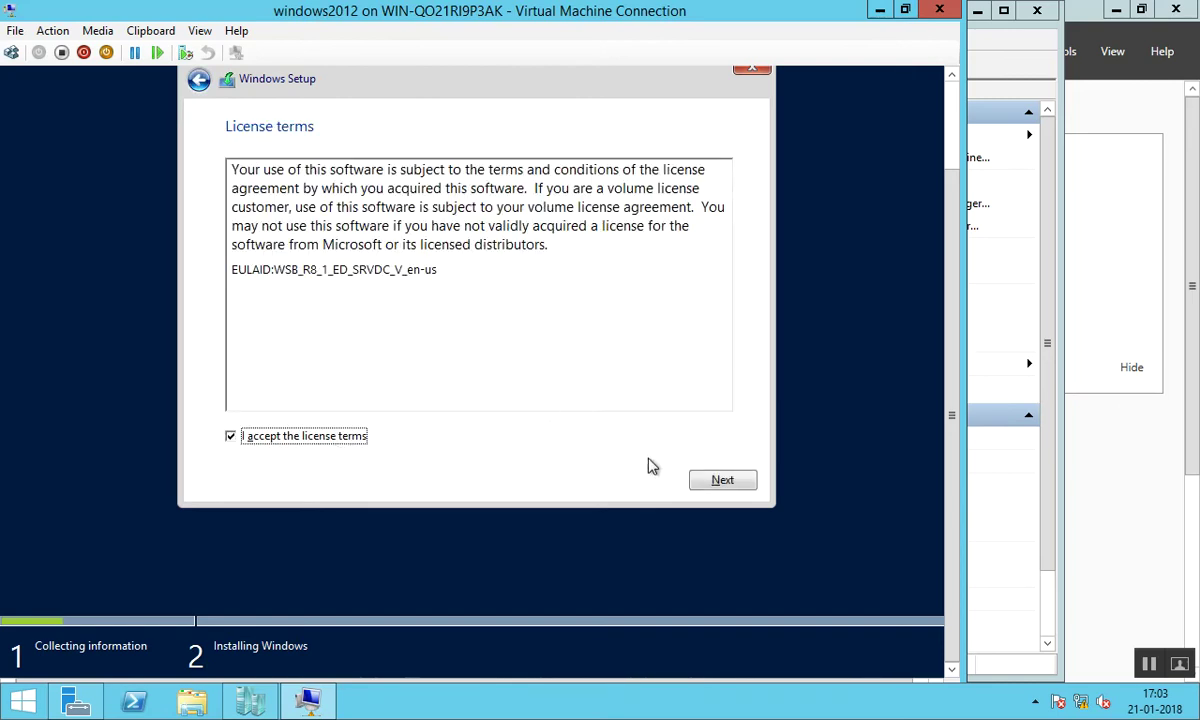
{"action": "left_click", "coordinate": [718, 484]}
{"action": "left_click", "coordinate": [471, 302]}
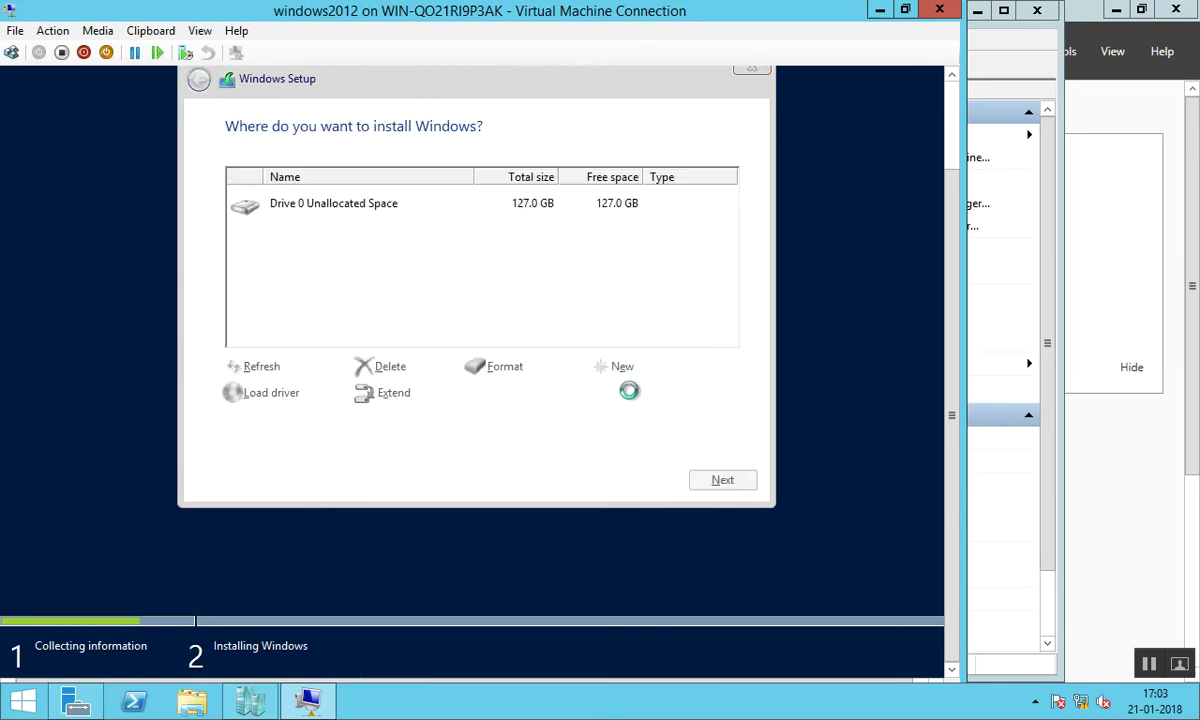
{"action": "left_click", "coordinate": [730, 481]}
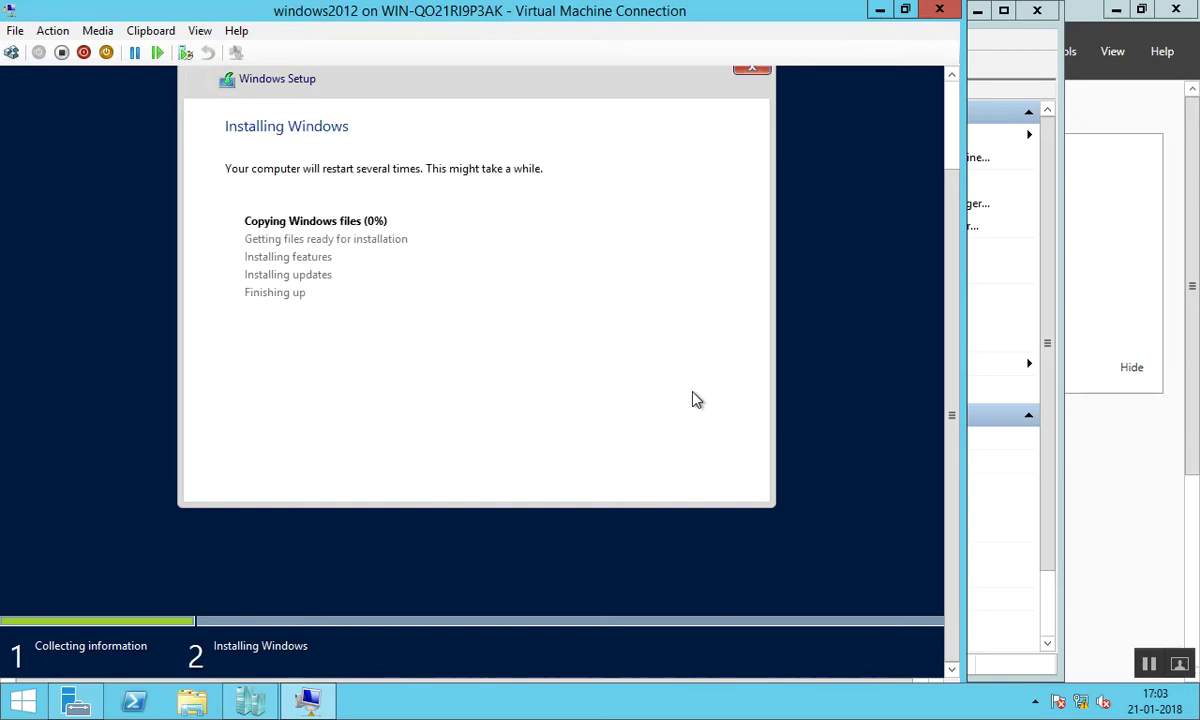
Close the VM console, Hyper-V Manager and Server Manager to reach the desktop
{"action": "scroll", "coordinate": [940, 115], "scroll_direction": "up", "scroll_amount": 2}
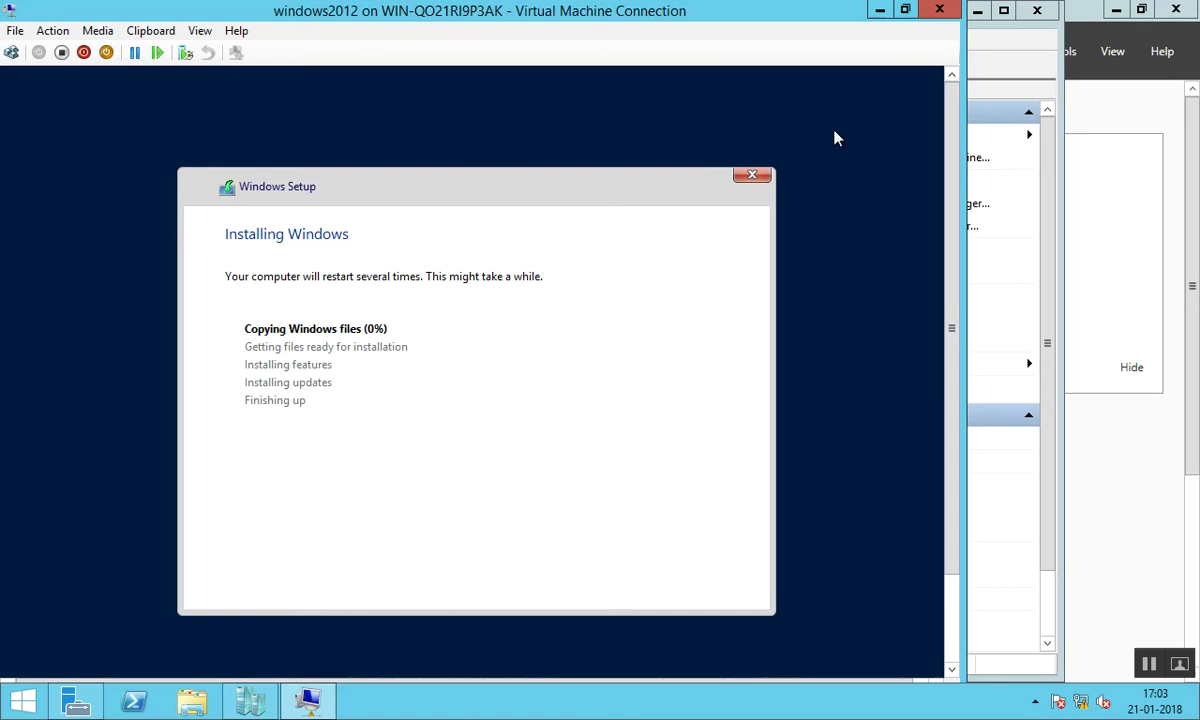
{"action": "left_click", "coordinate": [939, 12]}
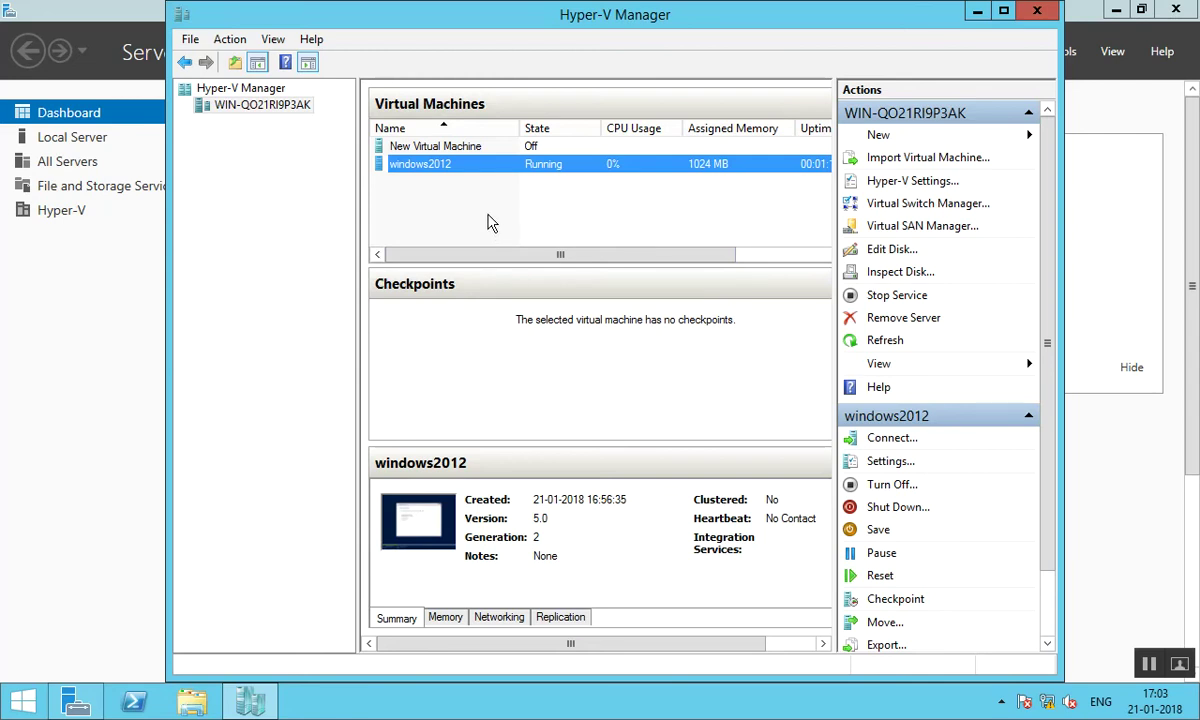
{"action": "left_click", "coordinate": [1037, 11]}
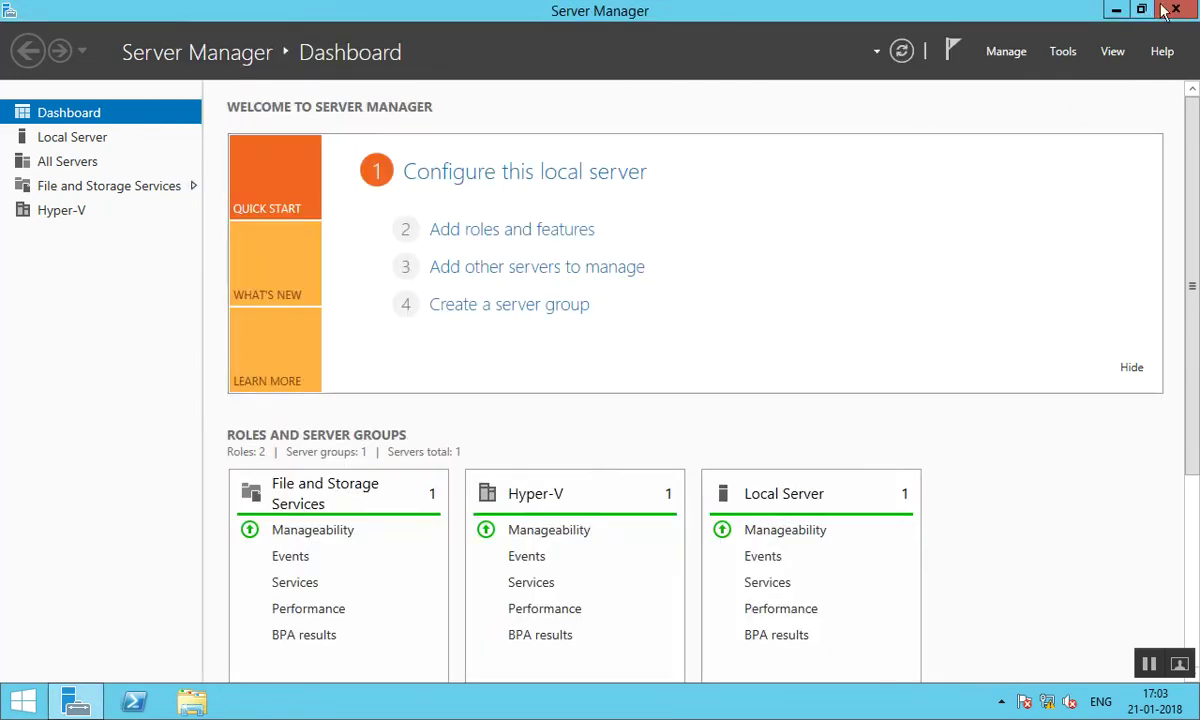
{"action": "left_click", "coordinate": [1170, 10]}
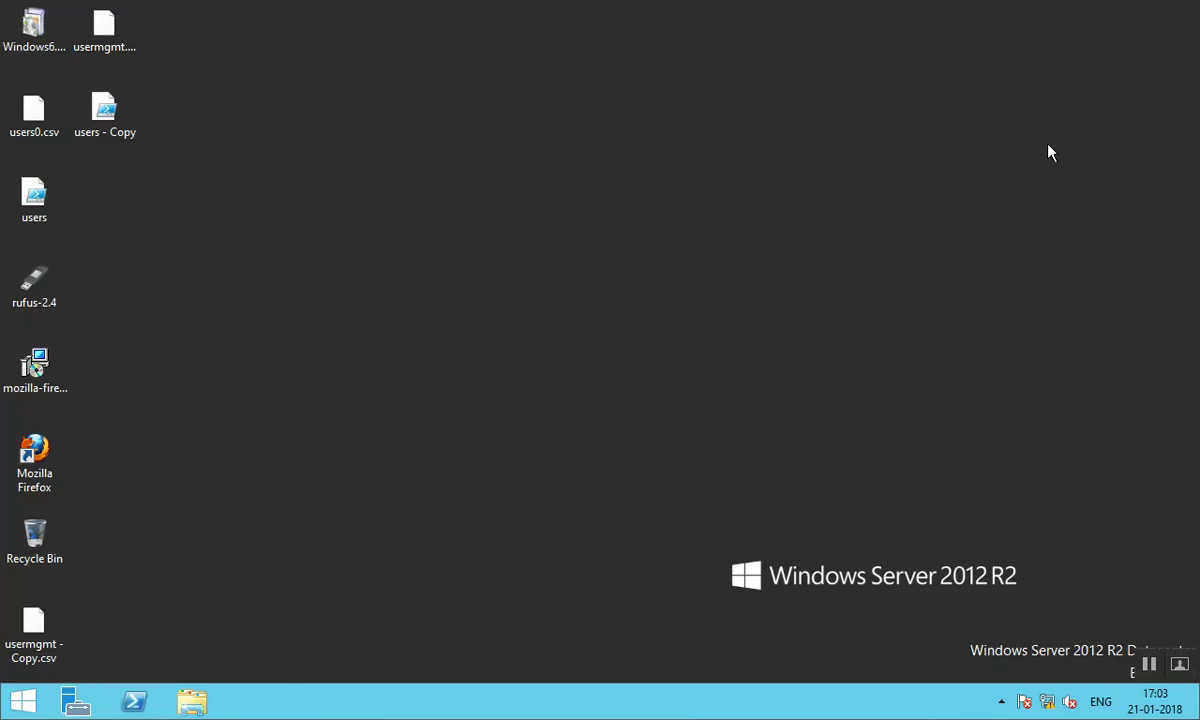
After peeking at the tray network list, run ncpa.cpl from the Run box
{"action": "left_click", "coordinate": [1001, 702]}
{"action": "left_click", "coordinate": [1066, 533]}
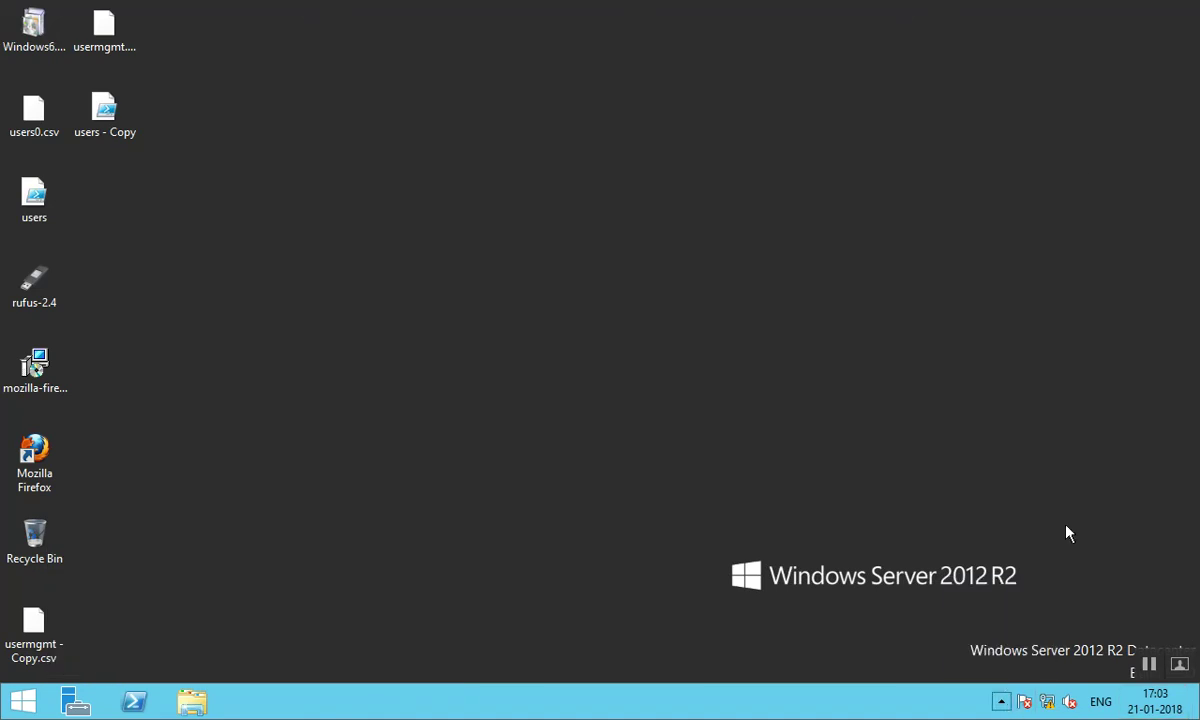
{"action": "left_click", "coordinate": [1048, 703]}
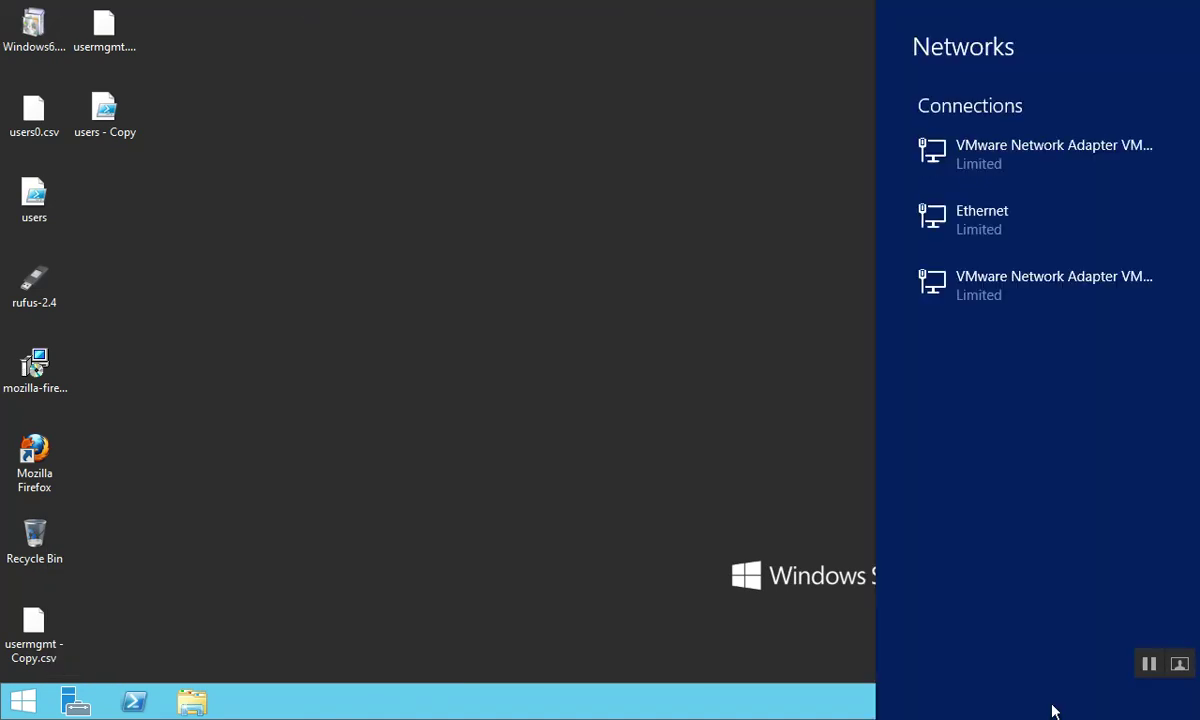
{"action": "left_click", "coordinate": [656, 423]}
{"action": "key", "text": "super+r"}
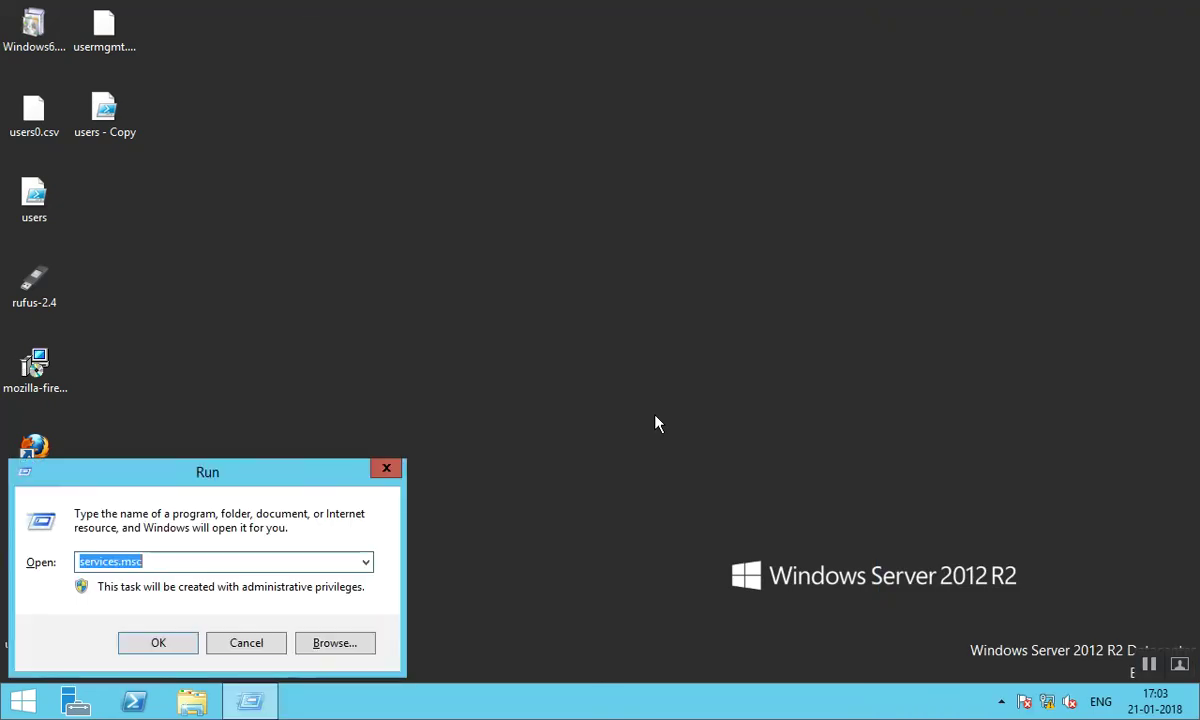
{"action": "type", "text": "ncpa.cpl"}
{"action": "key", "text": "Return"}
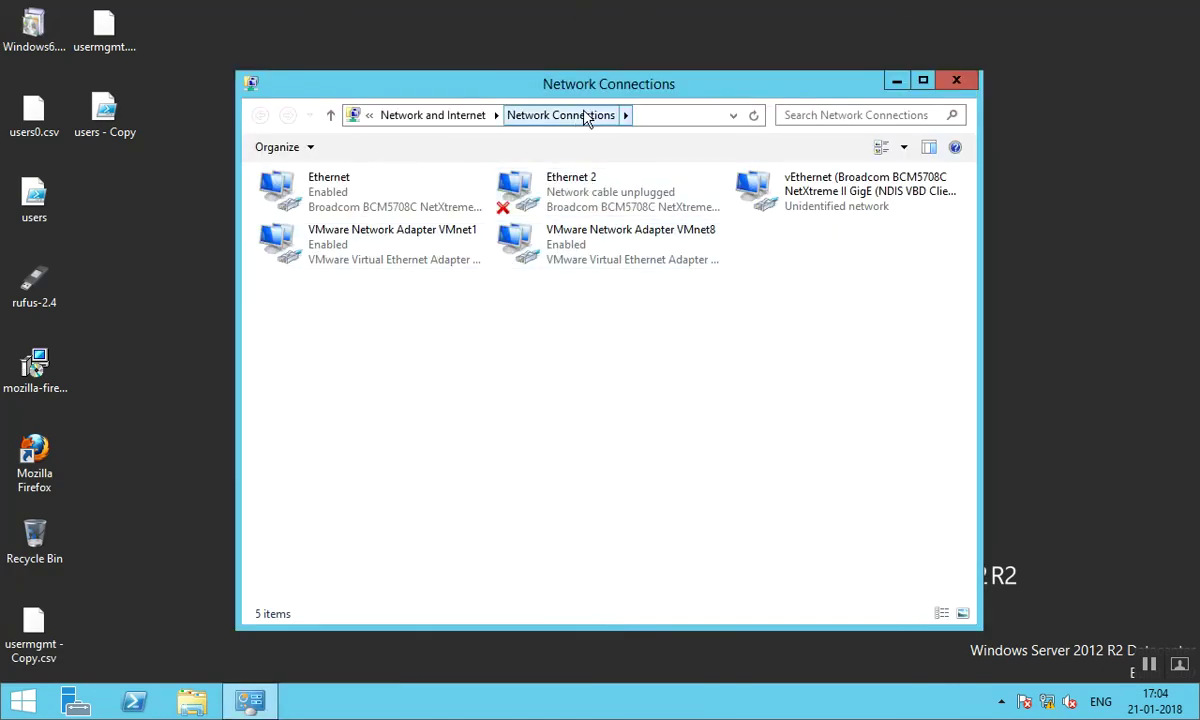
Maximize the window and confirm vEthernet's details show IPv4 address 192.168.1.25
{"action": "double_click", "coordinate": [609, 86]}
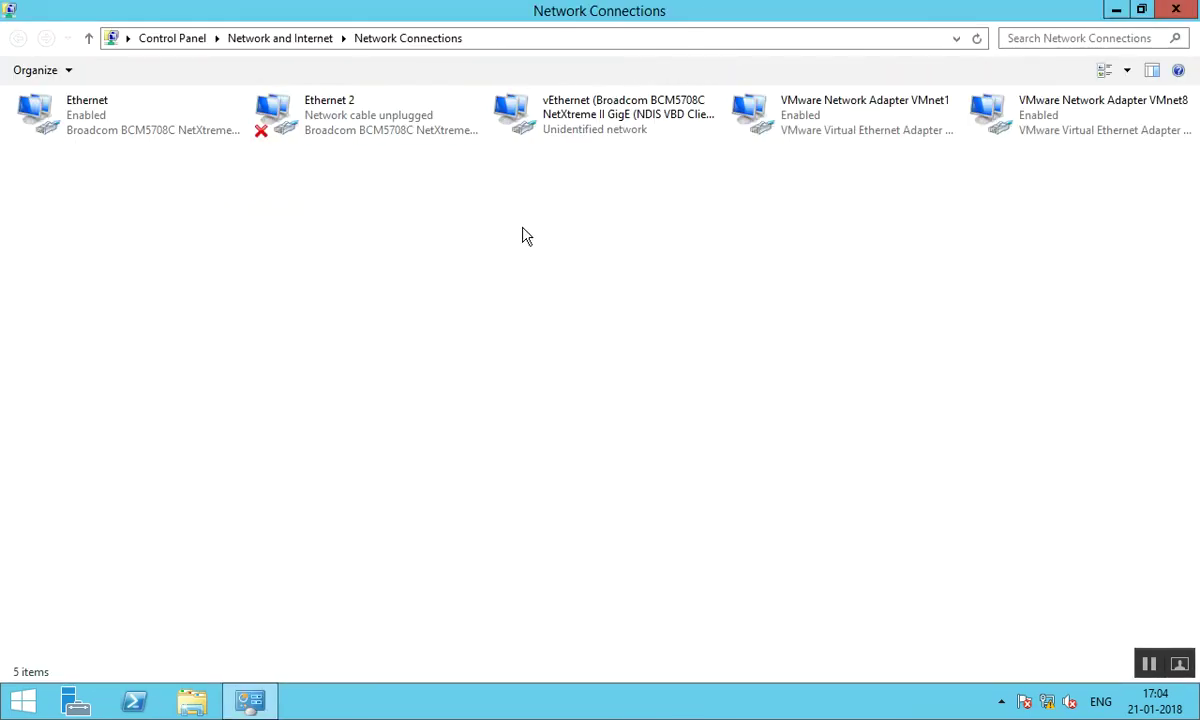
{"action": "left_click", "coordinate": [647, 128]}
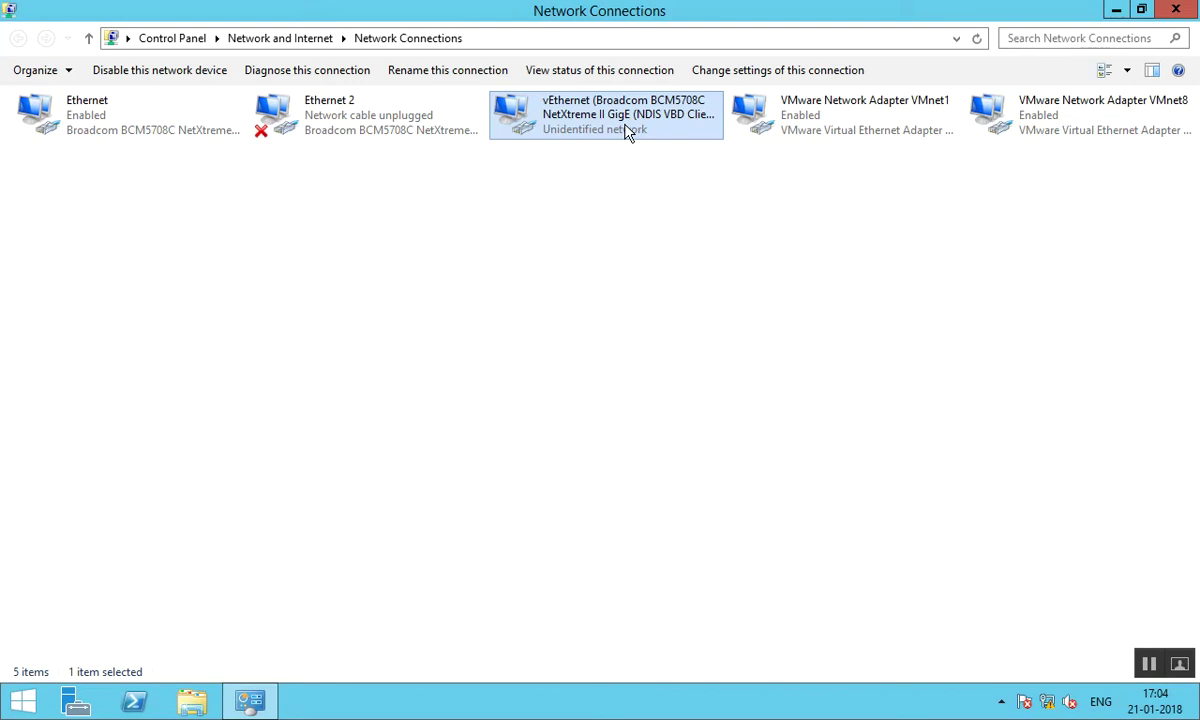
{"action": "double_click", "coordinate": [627, 133]}
{"action": "left_click", "coordinate": [498, 340]}
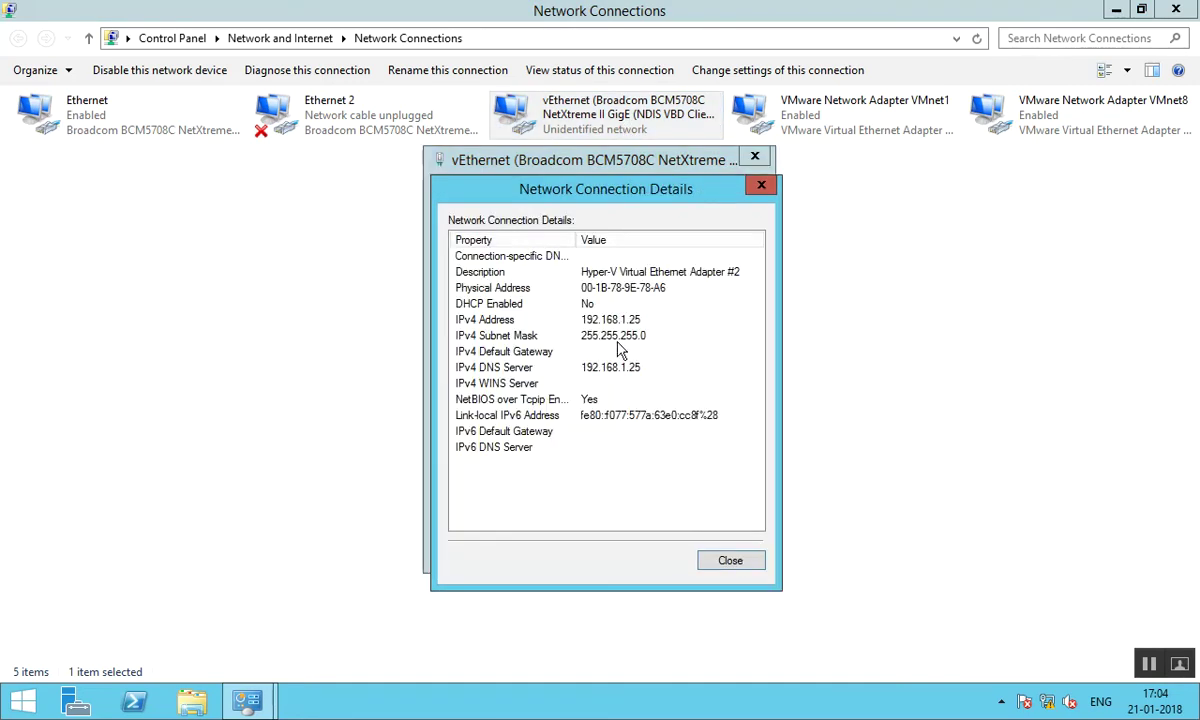
{"action": "left_click", "coordinate": [638, 320]}
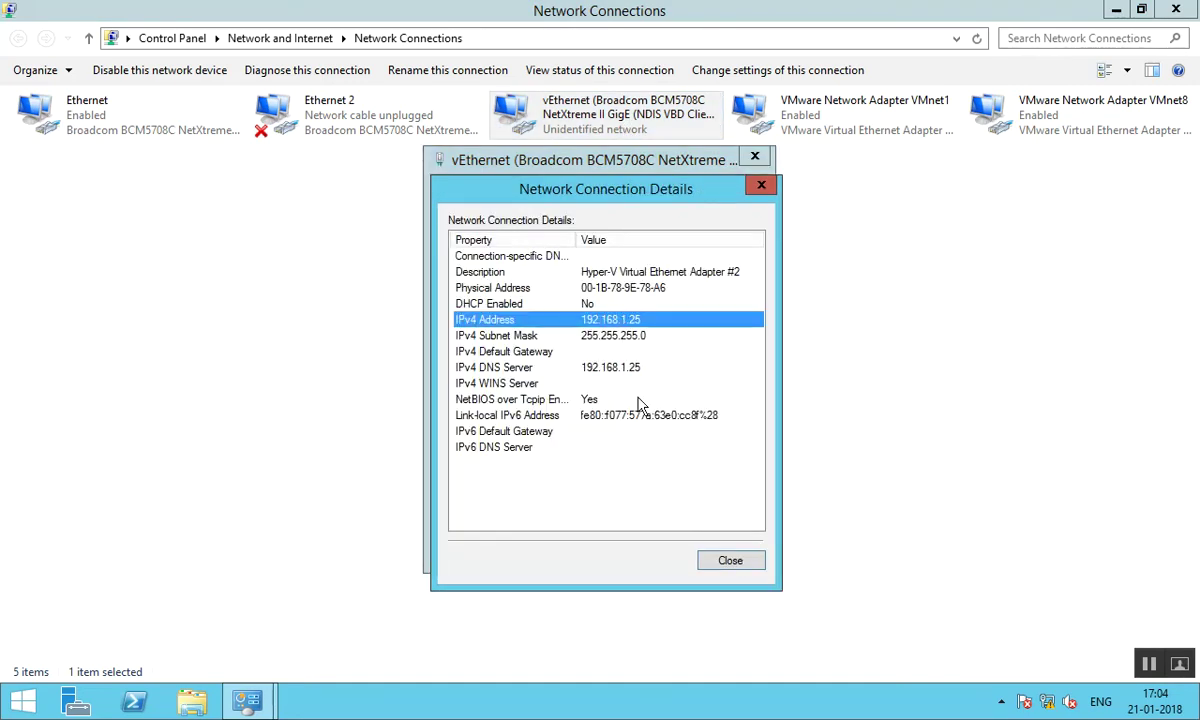
{"action": "left_click", "coordinate": [620, 367]}
{"action": "left_click", "coordinate": [730, 562]}
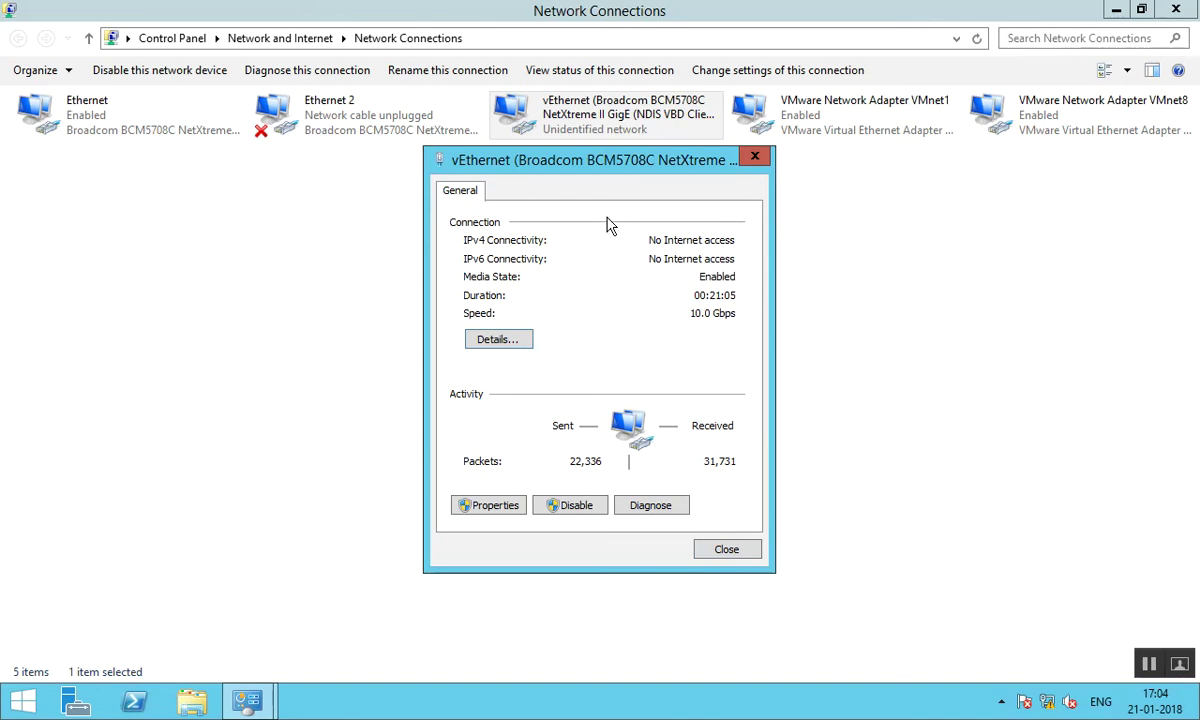
{"action": "left_click", "coordinate": [737, 551]}
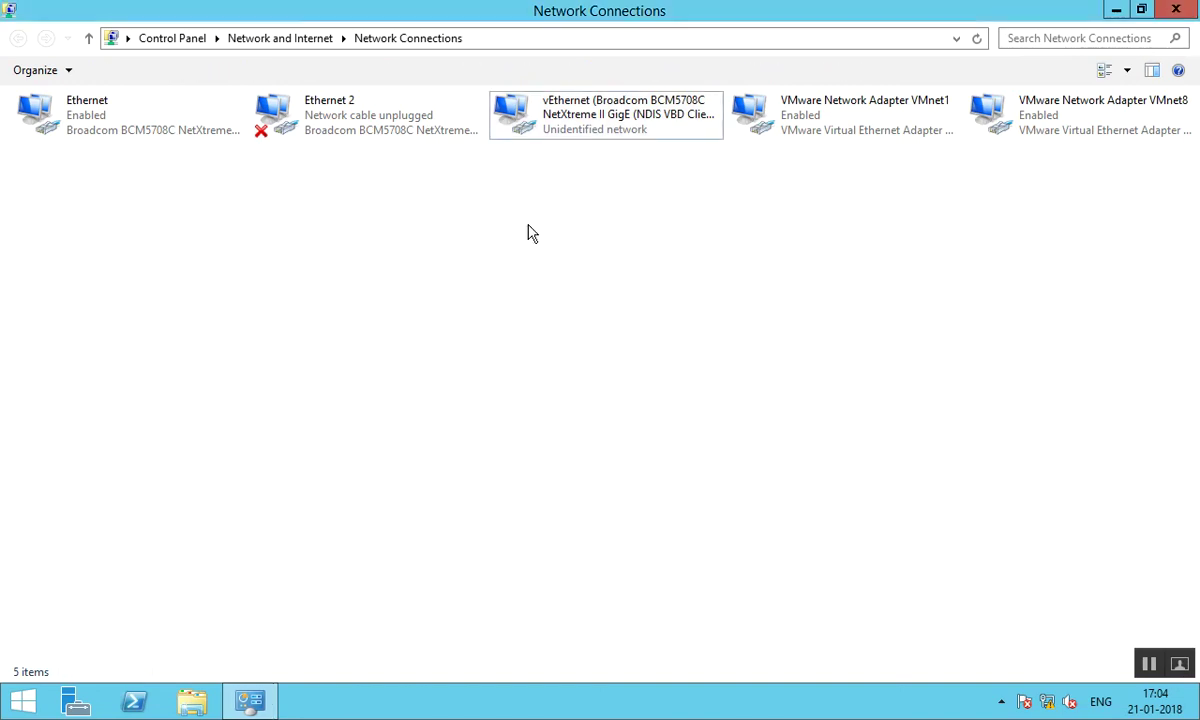
Clear the adapter selection and close the Network Connections window
{"action": "left_click", "coordinate": [617, 133]}
{"action": "left_click", "coordinate": [324, 300]}
{"action": "left_click", "coordinate": [1175, 12]}
Launch Hyper-V Manager from Server Manager's Tools and close the windows2012 console
{"action": "left_click", "coordinate": [84, 705]}
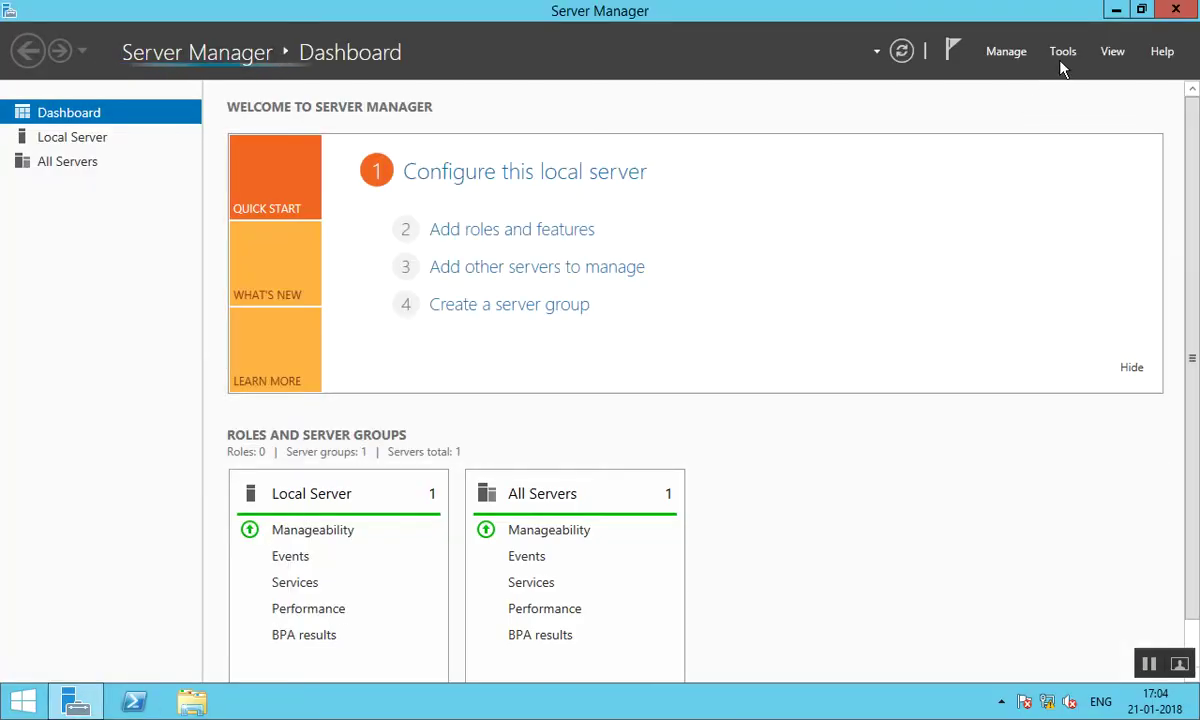
{"action": "left_click", "coordinate": [1060, 58]}
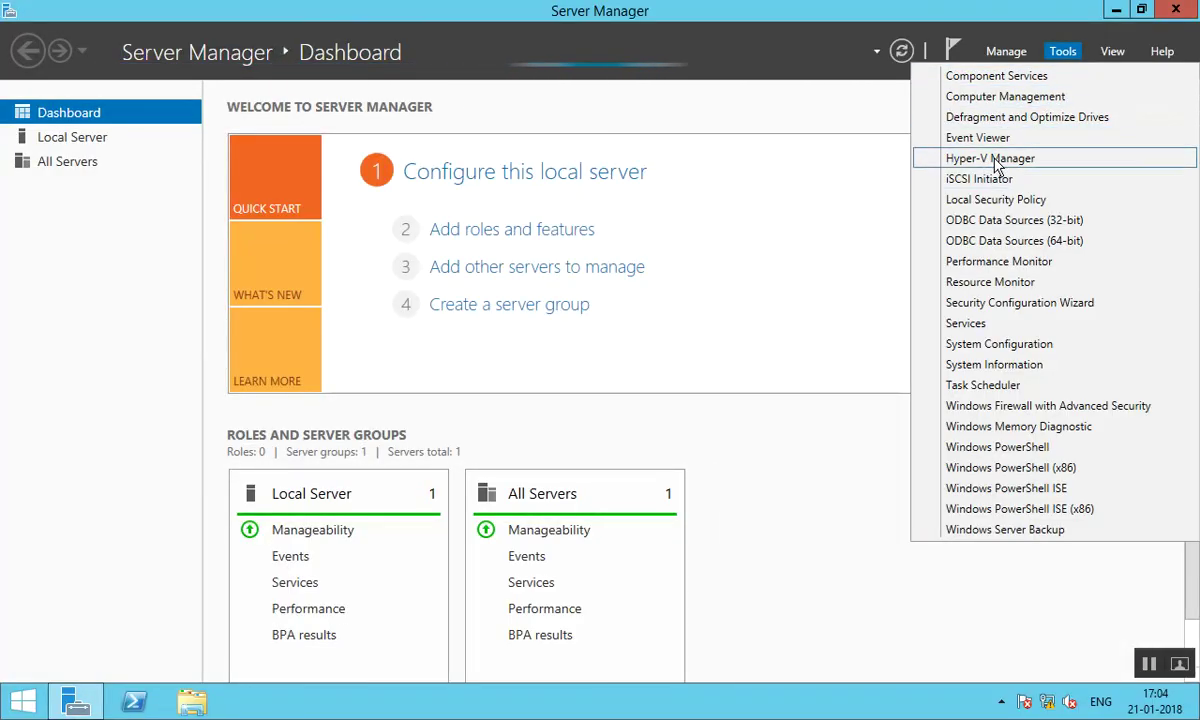
{"action": "left_click", "coordinate": [990, 162]}
{"action": "left_click", "coordinate": [1116, 11]}
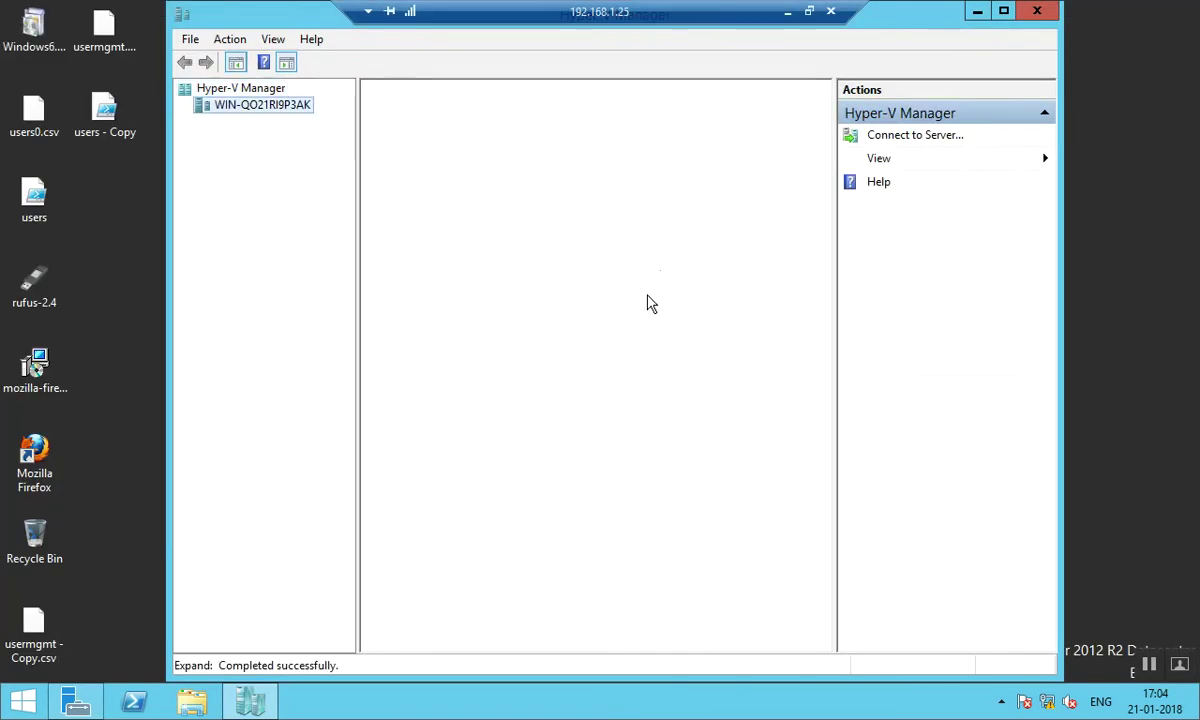
{"action": "left_click", "coordinate": [437, 168]}
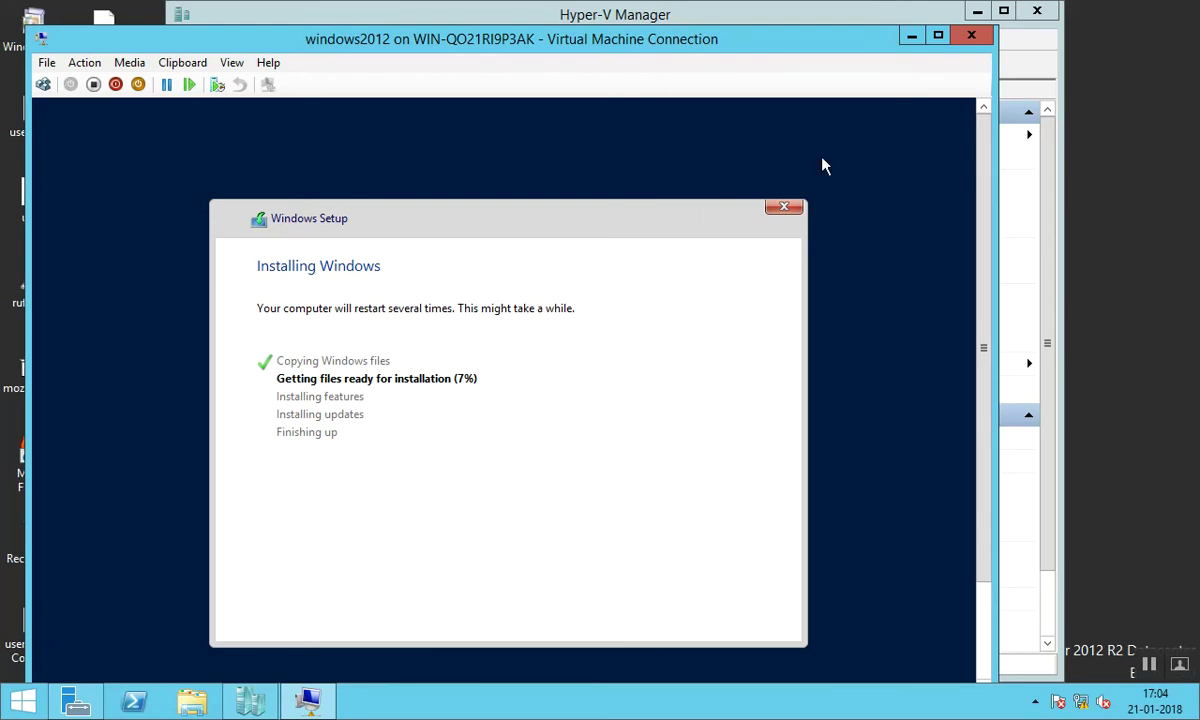
{"action": "left_click", "coordinate": [971, 36]}
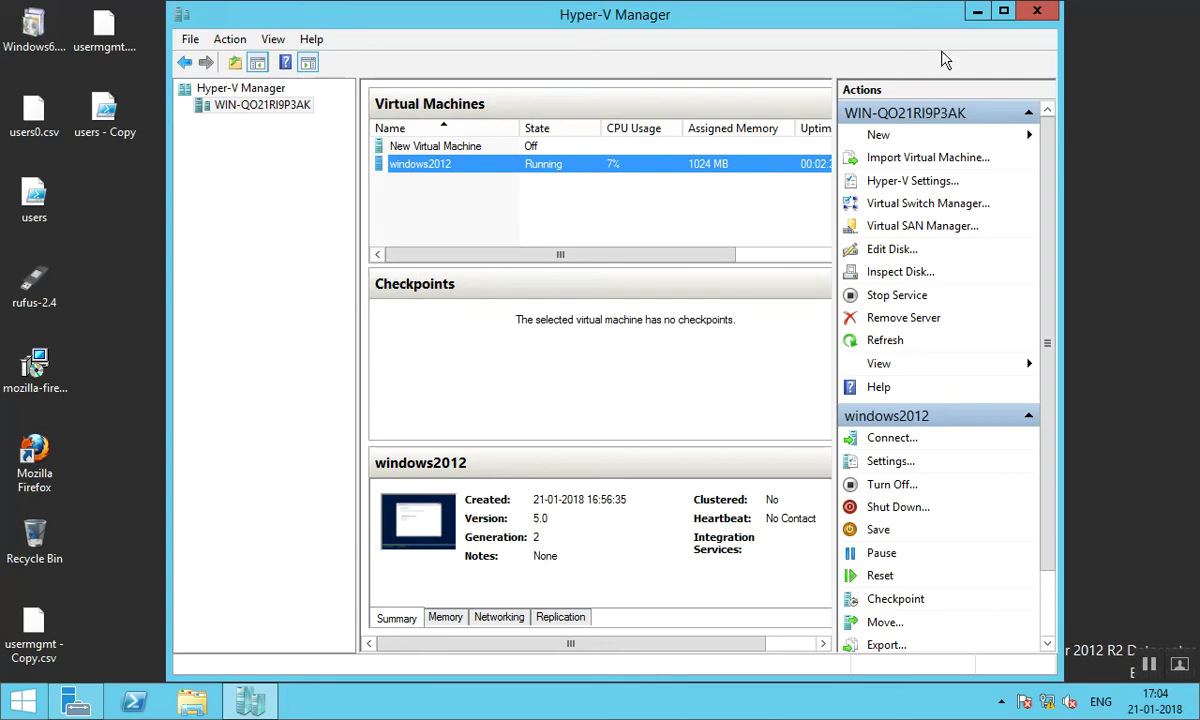
{"action": "left_click", "coordinate": [1004, 13]}
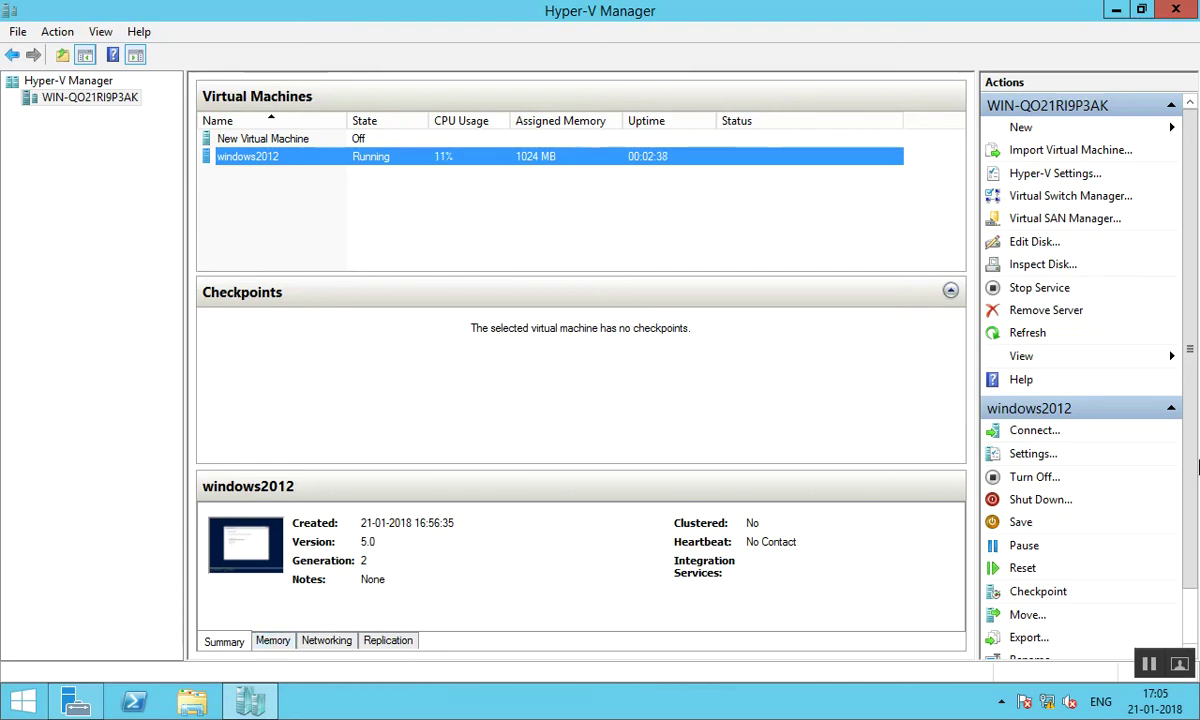
{"action": "left_click", "coordinate": [226, 641]}
{"action": "left_click", "coordinate": [273, 641]}
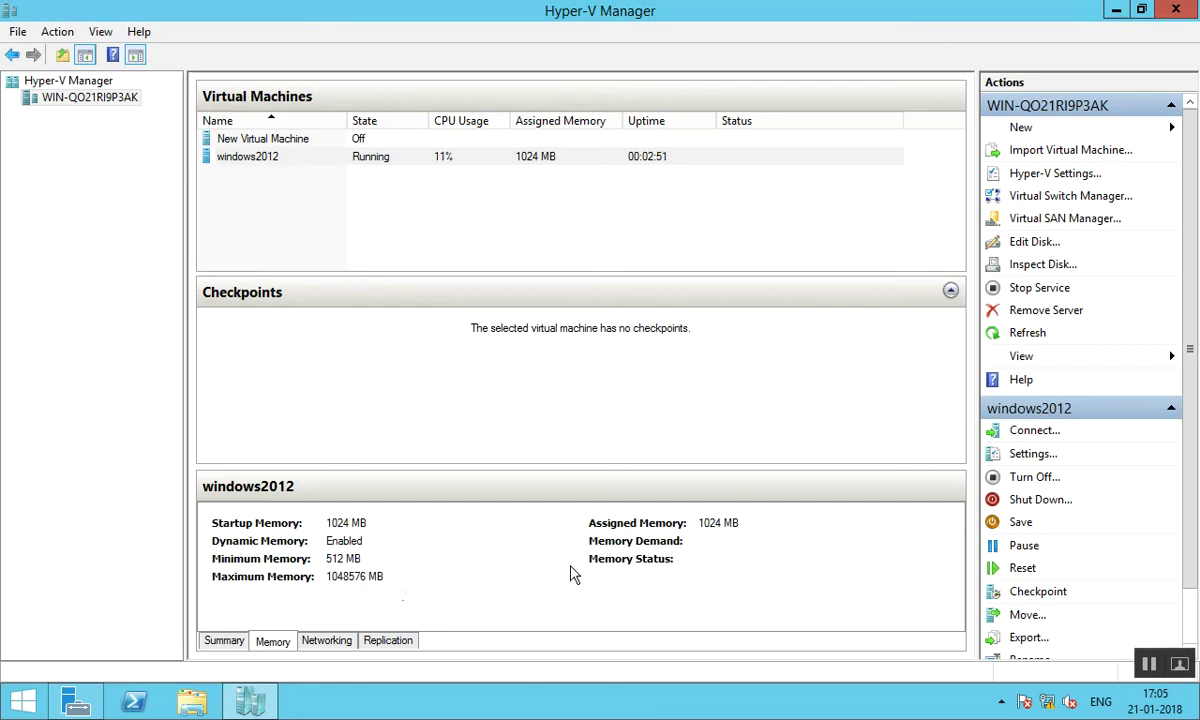
{"action": "left_click", "coordinate": [326, 642]}
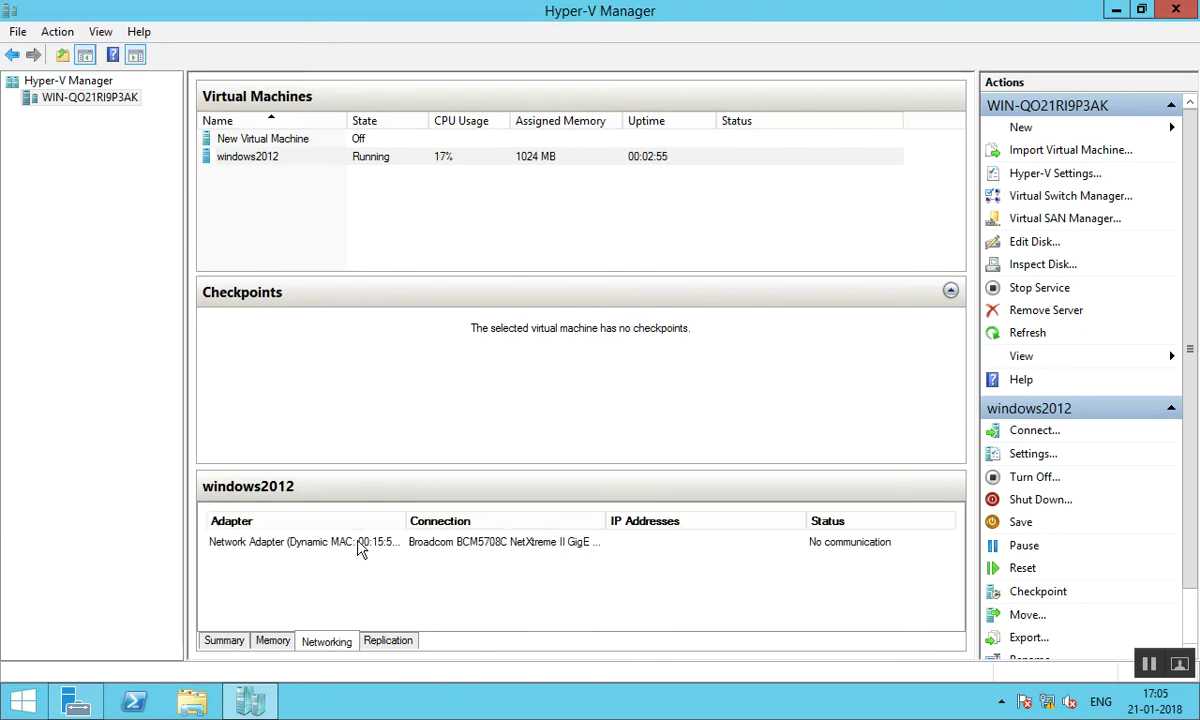
{"action": "left_click", "coordinate": [388, 642]}
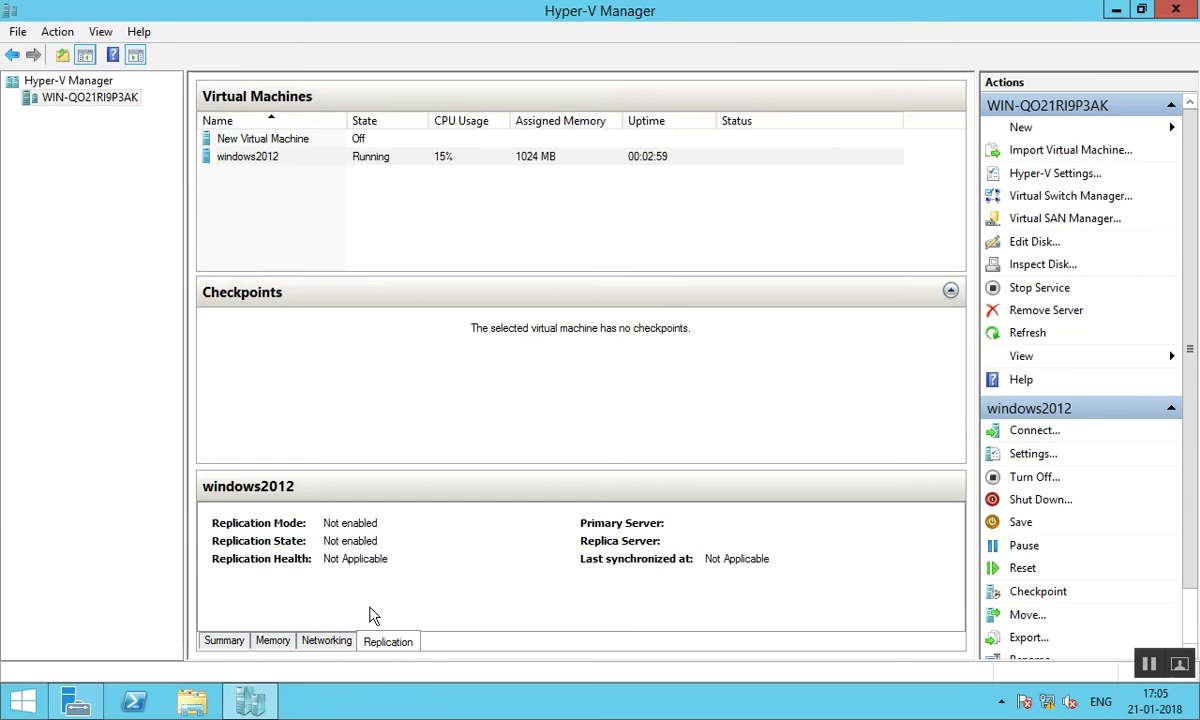
{"action": "left_click", "coordinate": [239, 643]}
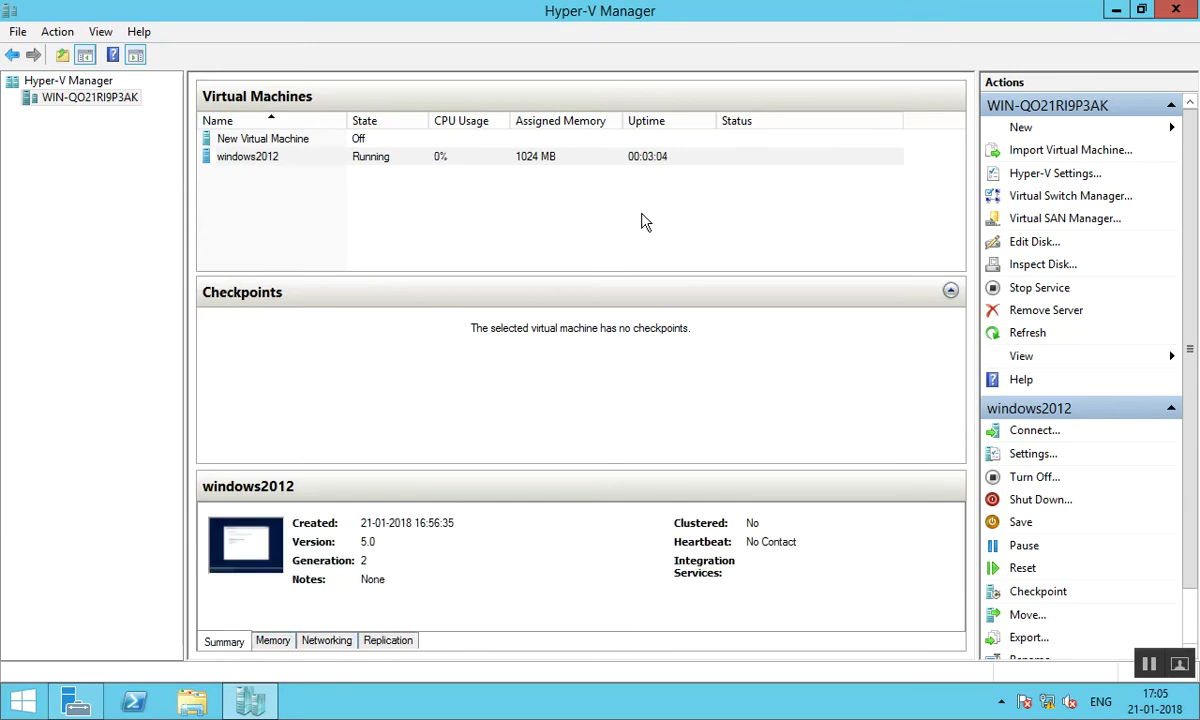
{"action": "left_click", "coordinate": [401, 215]}
{"action": "left_click_drag", "start_coordinate": [401, 215], "coordinate": [316, 166]}
Start the New Virtual Machine wizard and enable Dynamic Memory for its 512 MB
{"action": "right_click", "coordinate": [88, 102]}
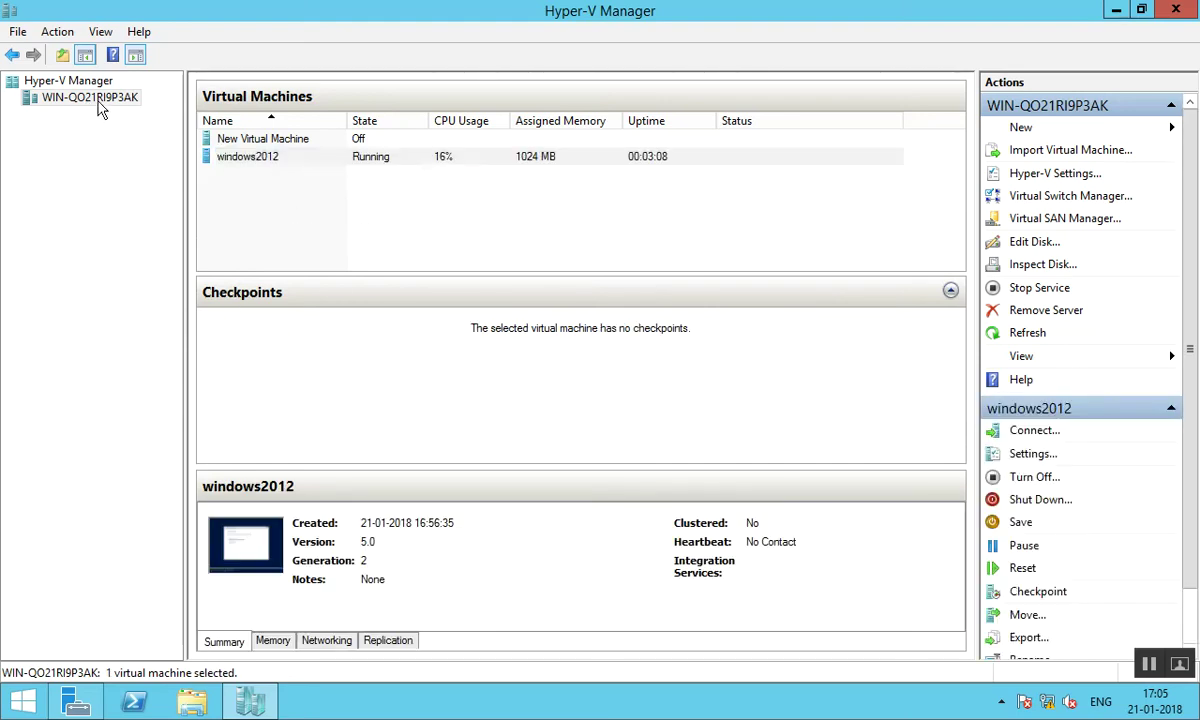
{"action": "mouse_move", "coordinate": [128, 110]}
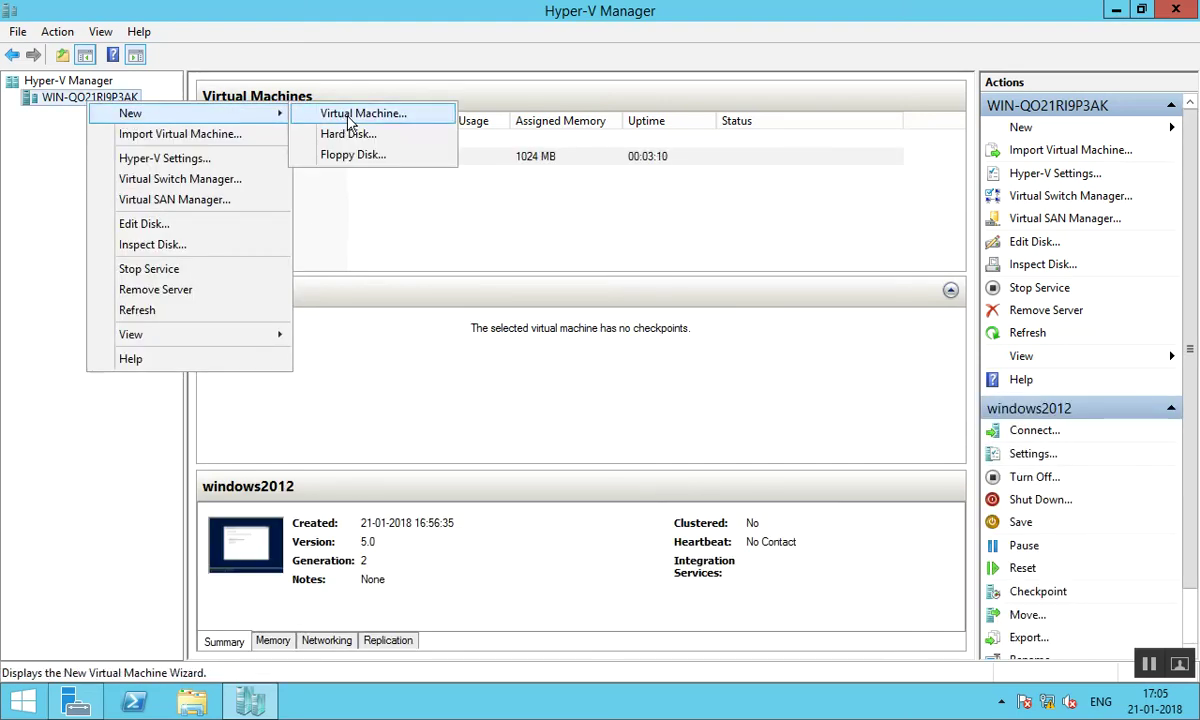
{"action": "left_click", "coordinate": [350, 115]}
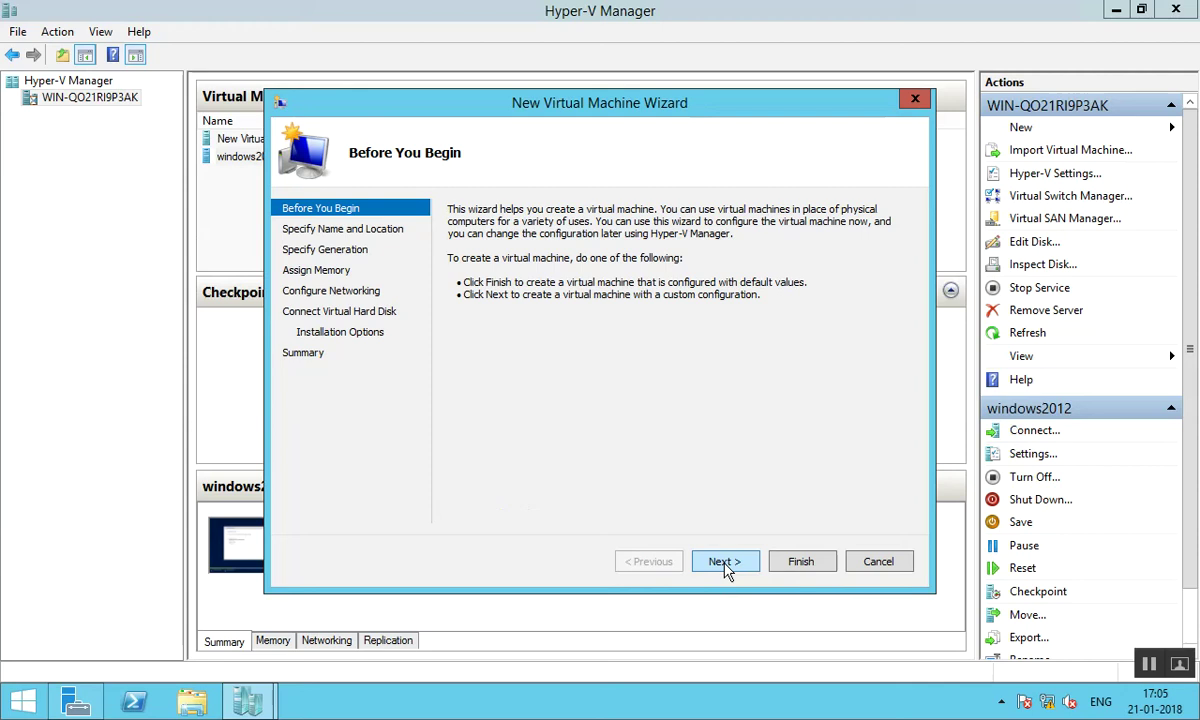
{"action": "left_click", "coordinate": [724, 561]}
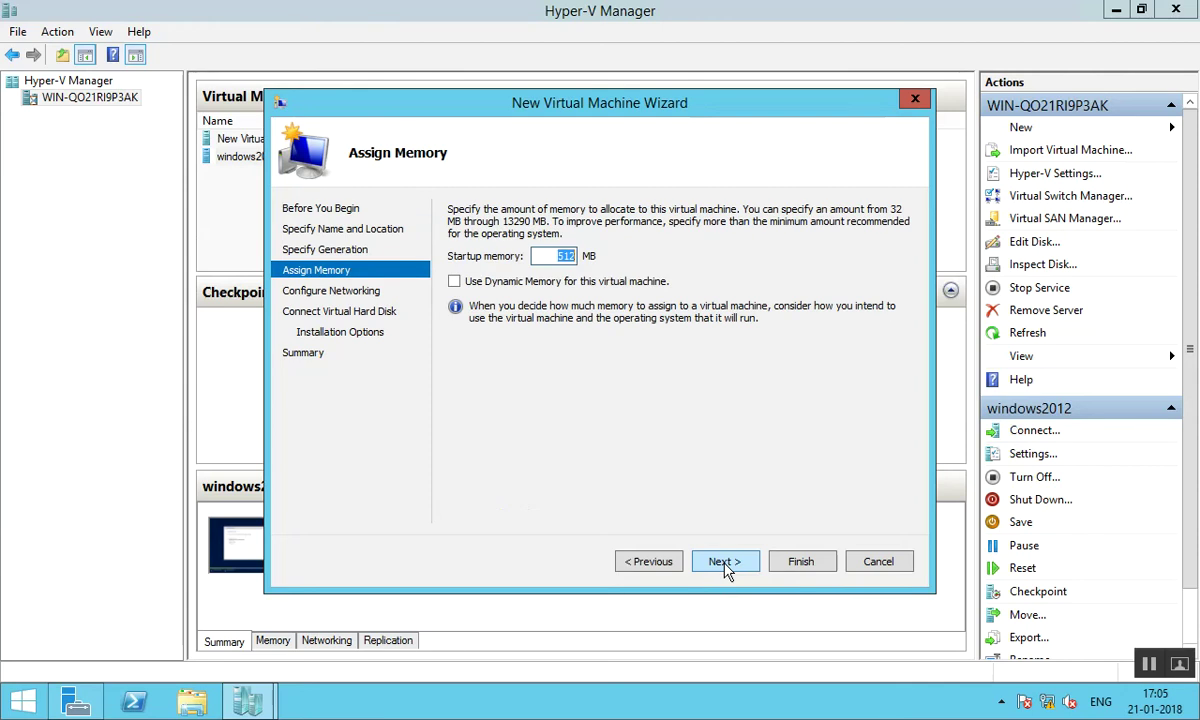
{"action": "left_click", "coordinate": [556, 281]}
Connect it to the Broadcom switch, keep the 127 GB disk, finish, and open its settings
{"action": "left_click", "coordinate": [719, 560]}
{"action": "left_click", "coordinate": [588, 247]}
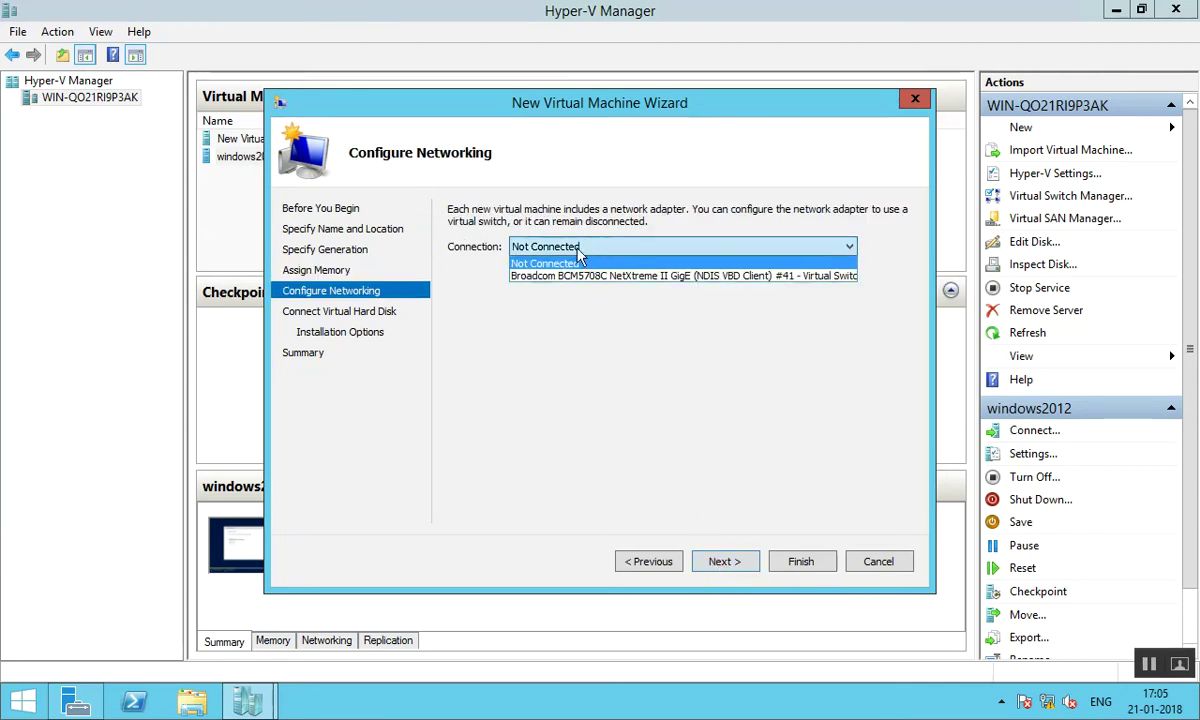
{"action": "left_click", "coordinate": [560, 276]}
{"action": "left_click", "coordinate": [722, 561]}
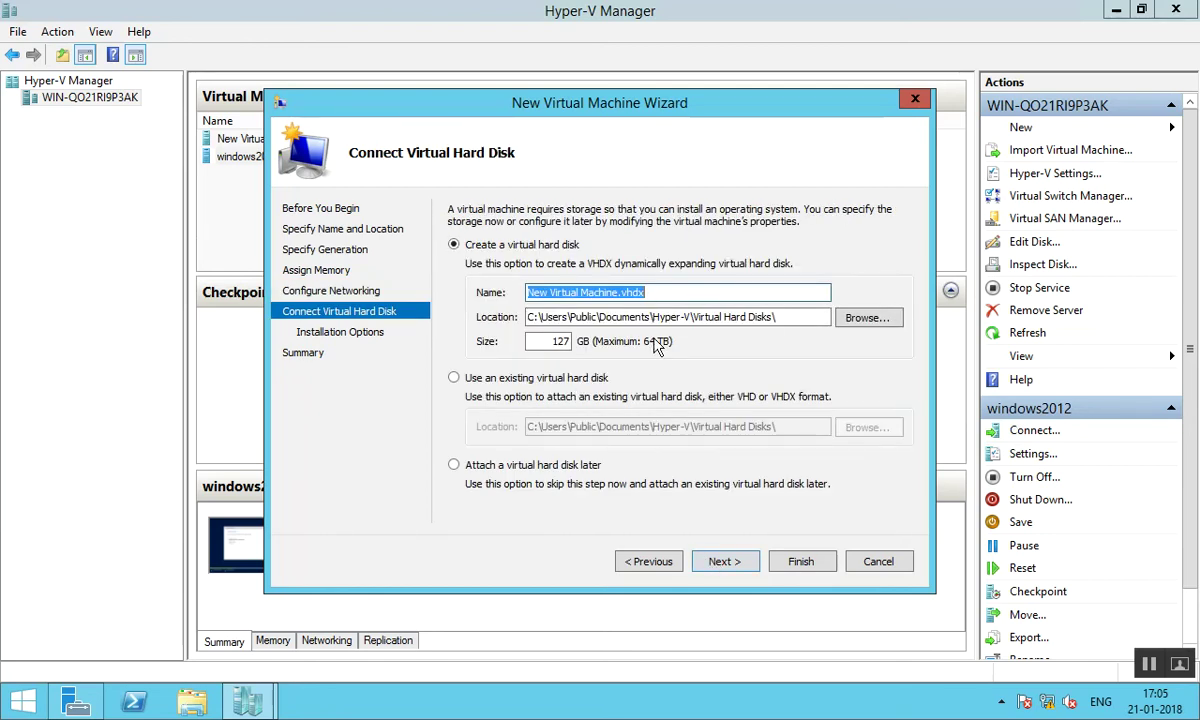
{"action": "left_click", "coordinate": [723, 555]}
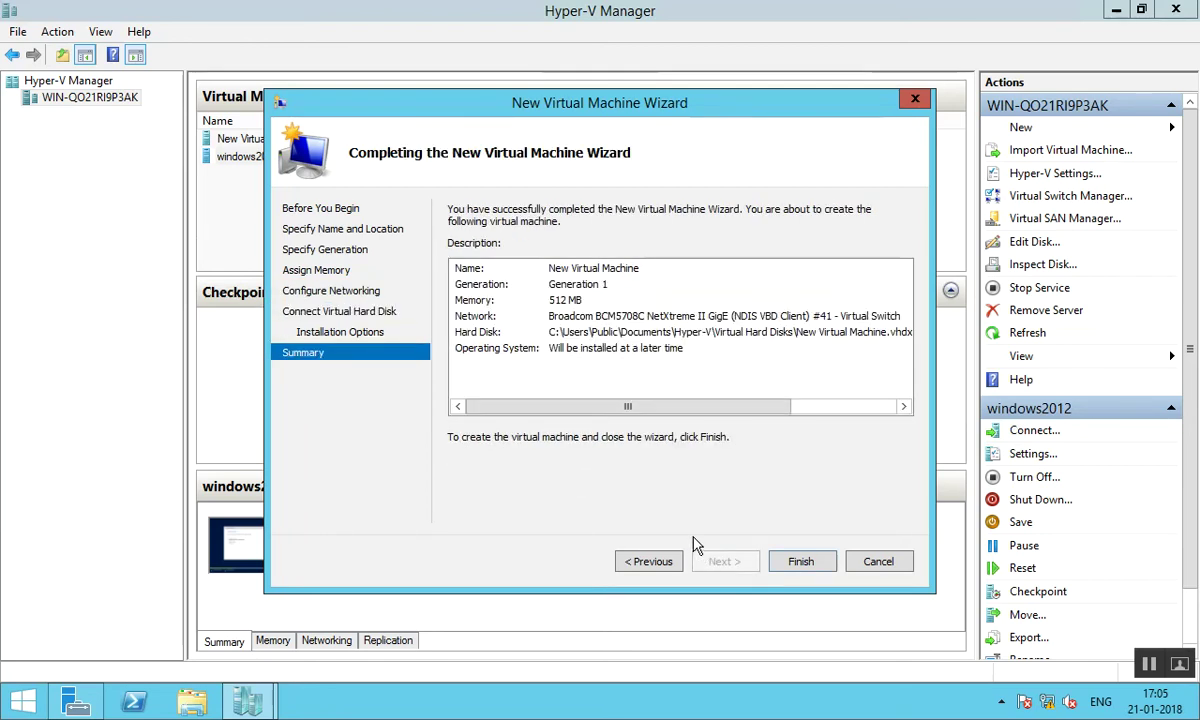
{"action": "left_click", "coordinate": [801, 562]}
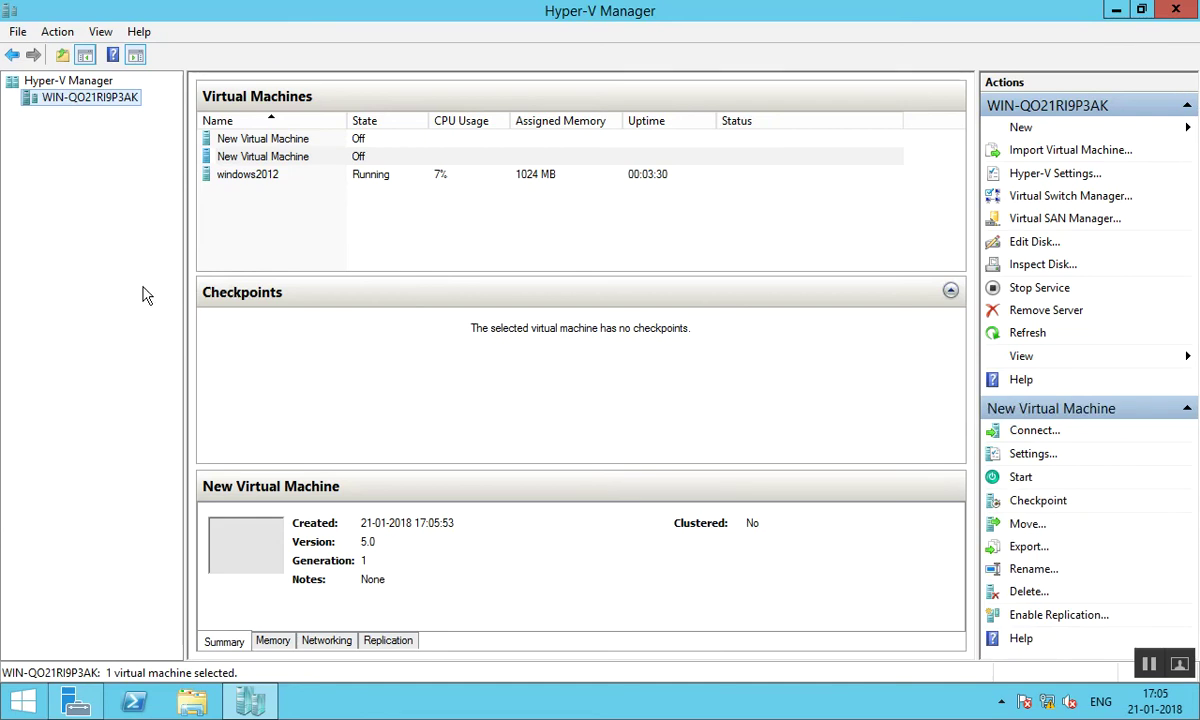
{"action": "left_click", "coordinate": [294, 155]}
{"action": "left_click", "coordinate": [1030, 455]}
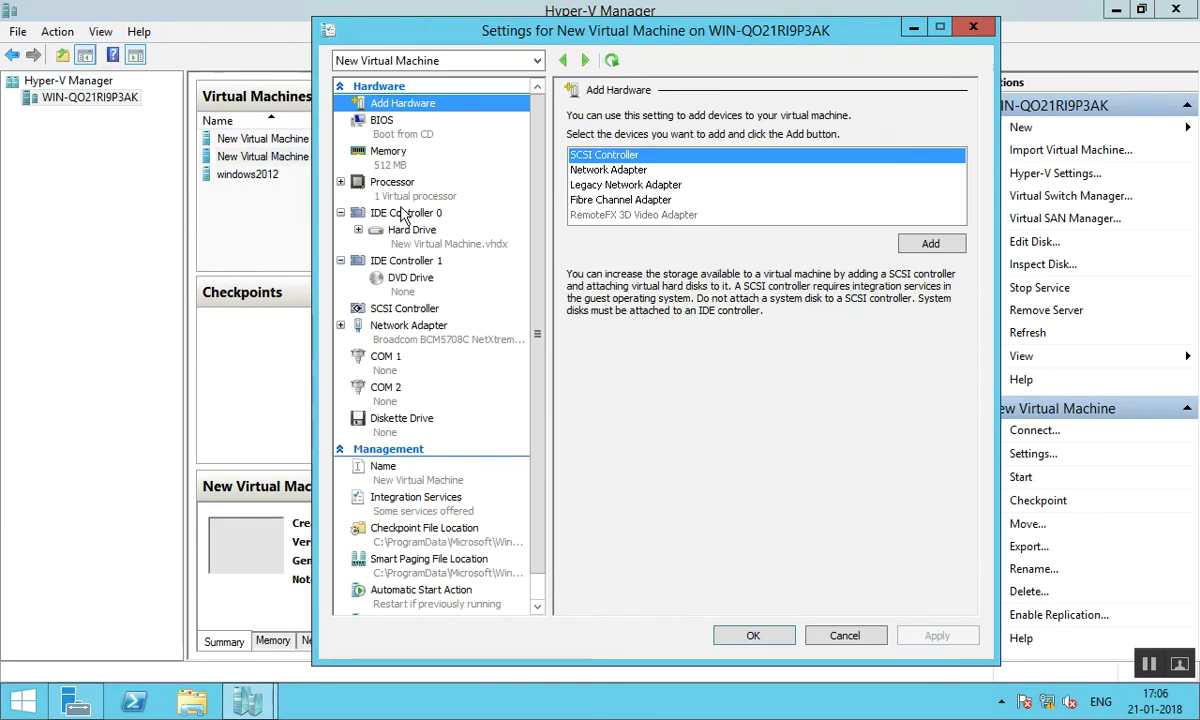
Load Win_7_64Bit_Ult.iso as the DVD drive's image file, then view the BIOS boot order
{"action": "left_click", "coordinate": [412, 279]}
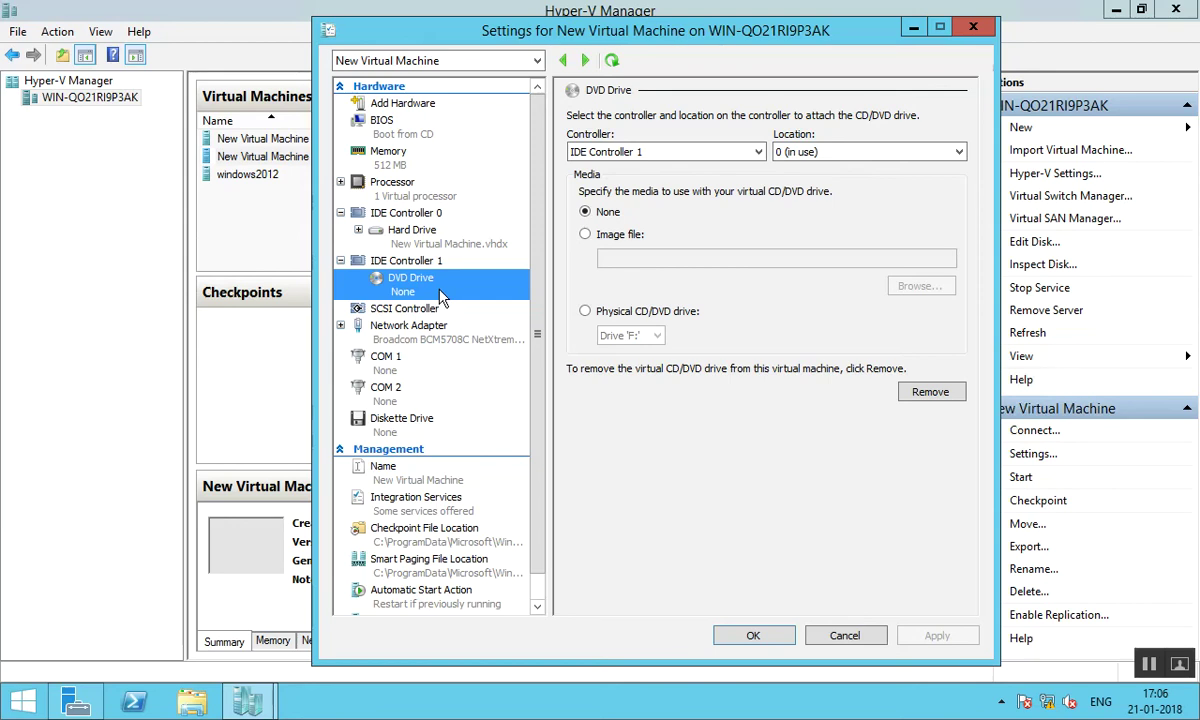
{"action": "left_click", "coordinate": [585, 234]}
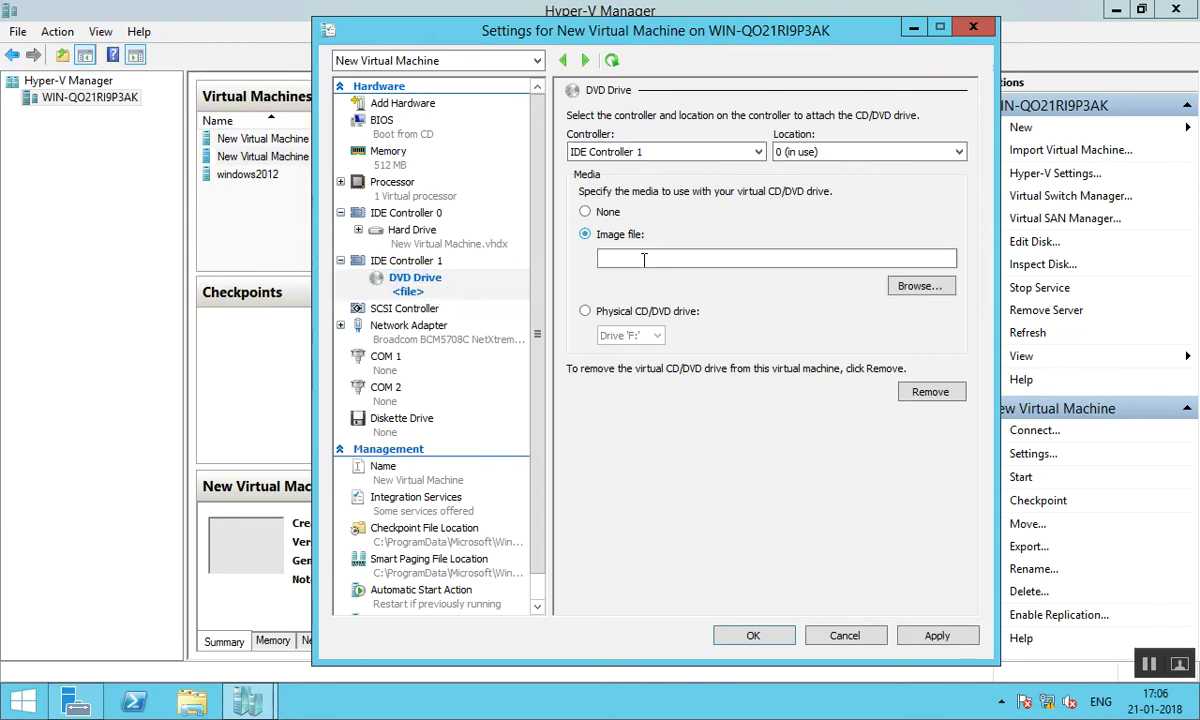
{"action": "left_click", "coordinate": [905, 288]}
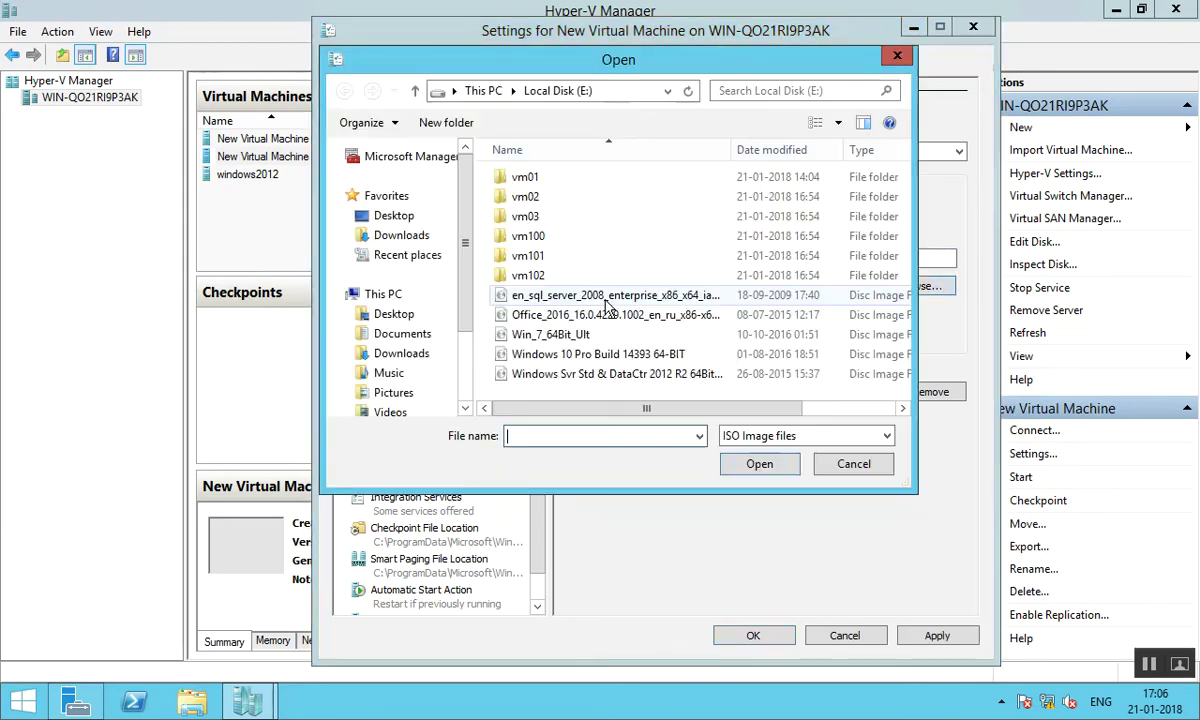
{"action": "double_click", "coordinate": [578, 336]}
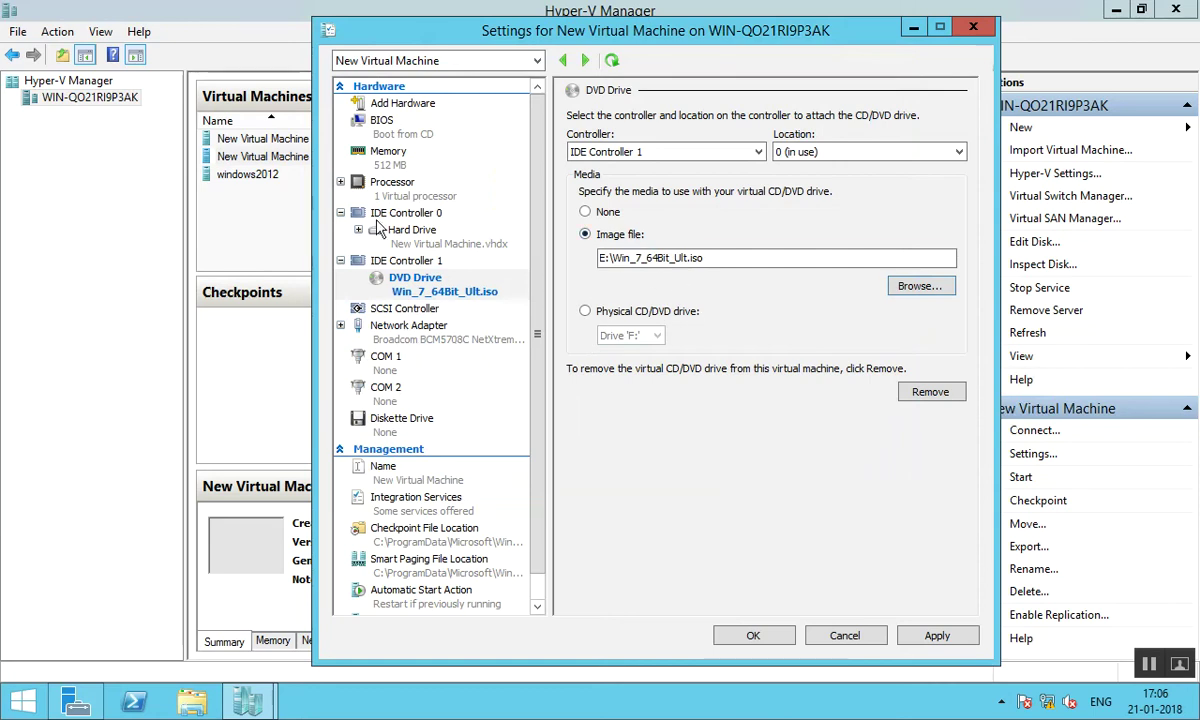
{"action": "left_click", "coordinate": [402, 128]}
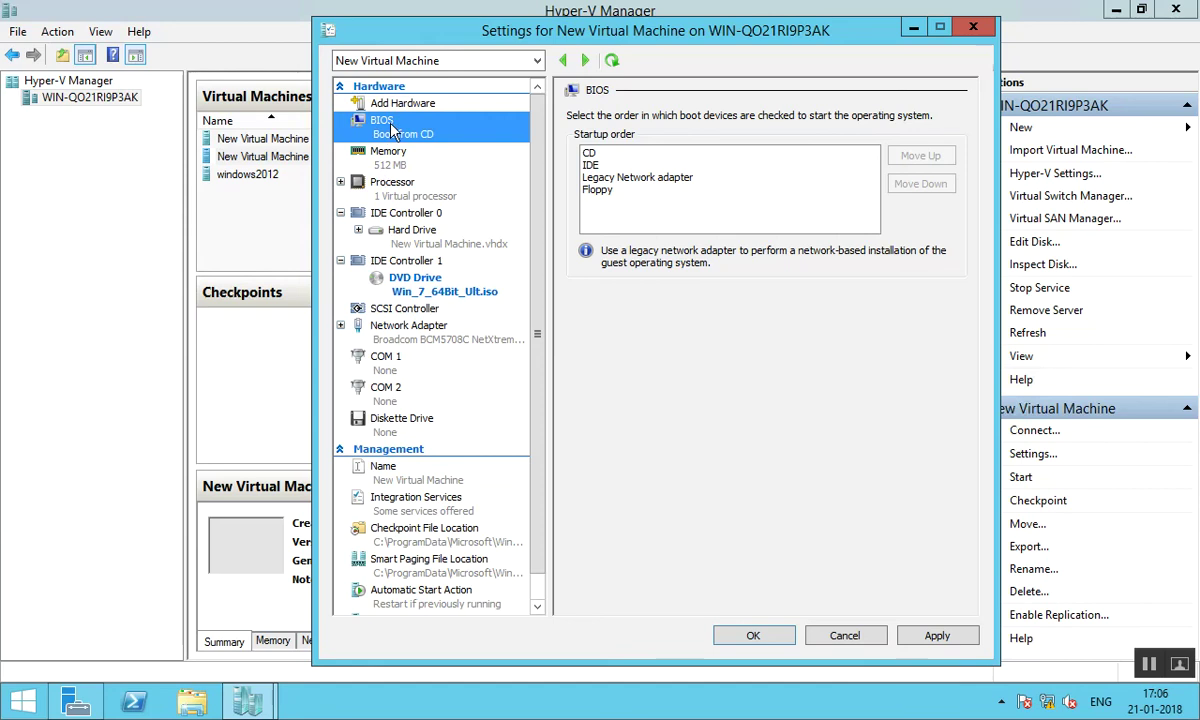
Review the CD, IDE, Legacy Network and Floppy boot entries, recheck the ISO, and save
{"action": "left_click", "coordinate": [598, 156]}
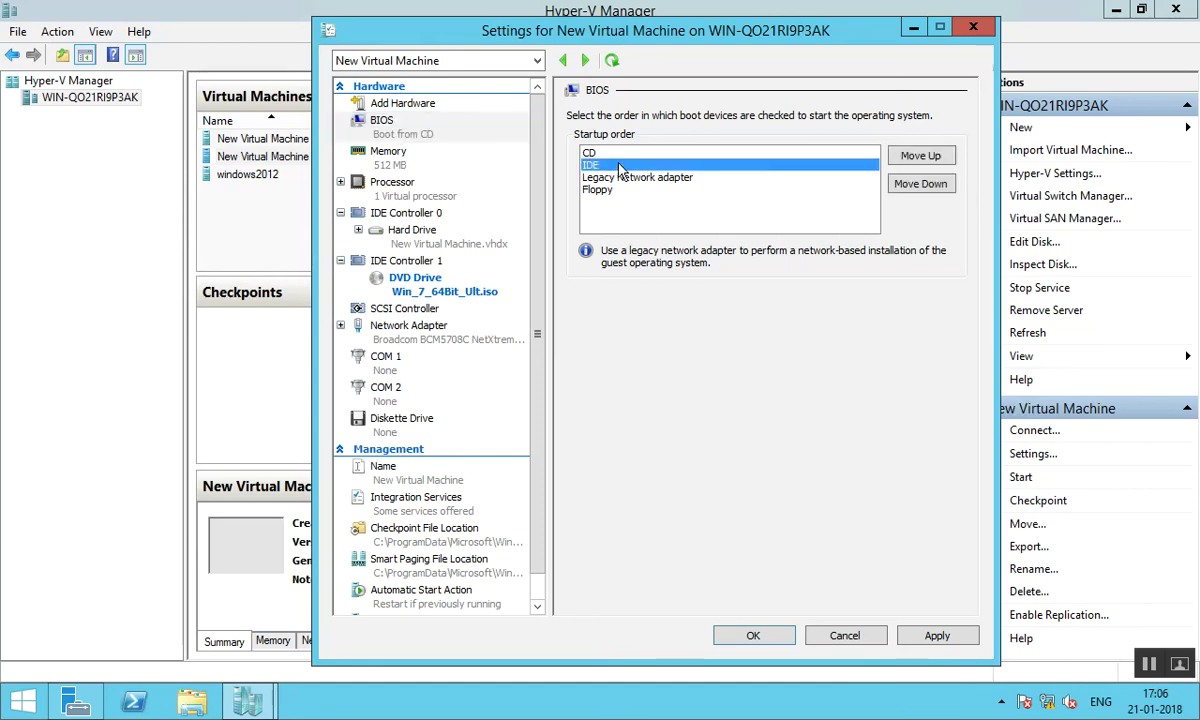
{"action": "left_click", "coordinate": [611, 166]}
{"action": "left_click", "coordinate": [615, 178]}
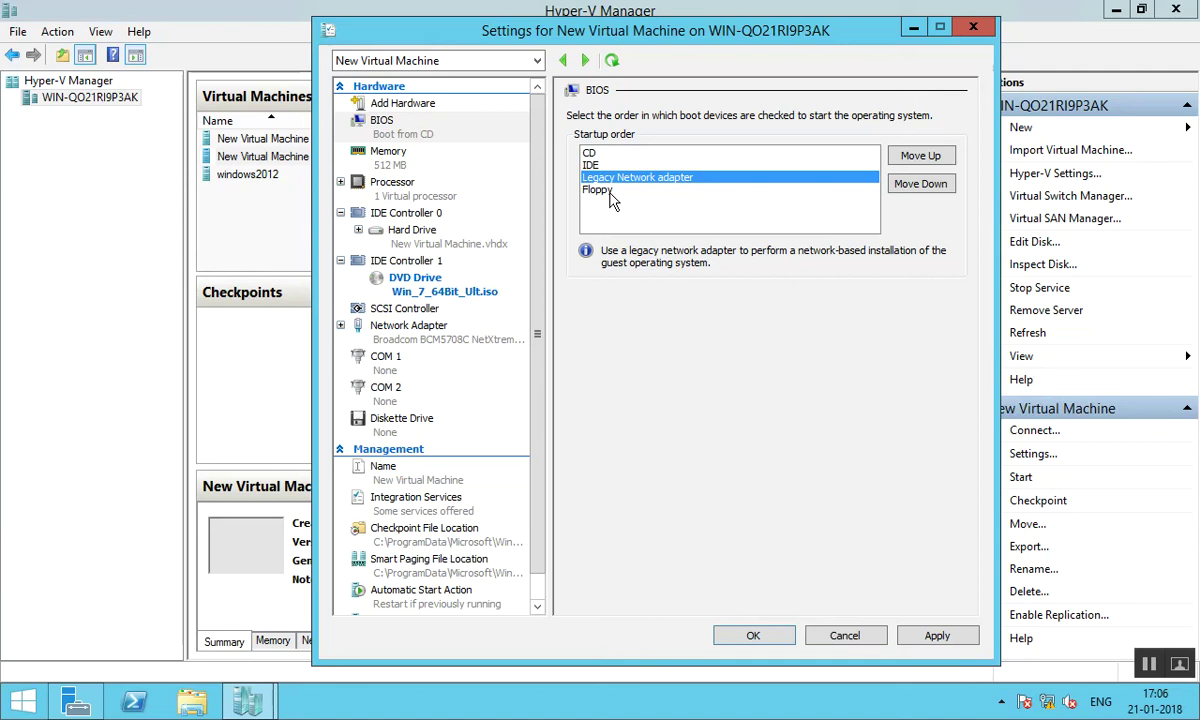
{"action": "left_click", "coordinate": [618, 190]}
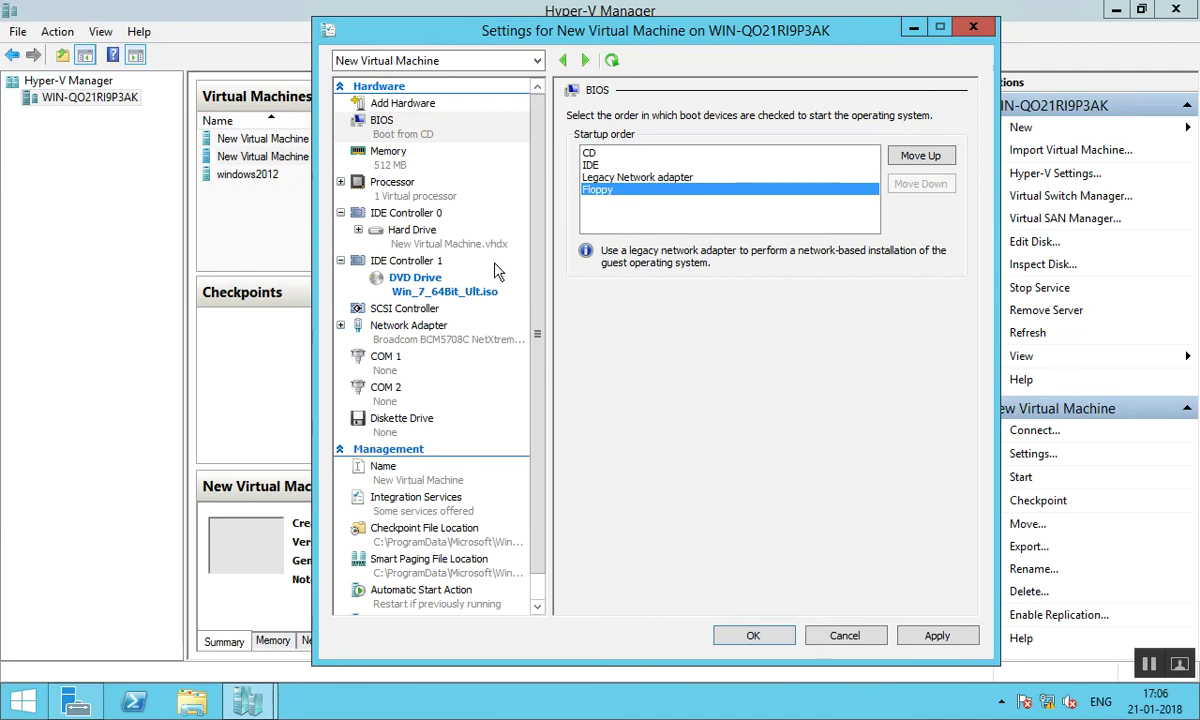
{"action": "left_click", "coordinate": [432, 287]}
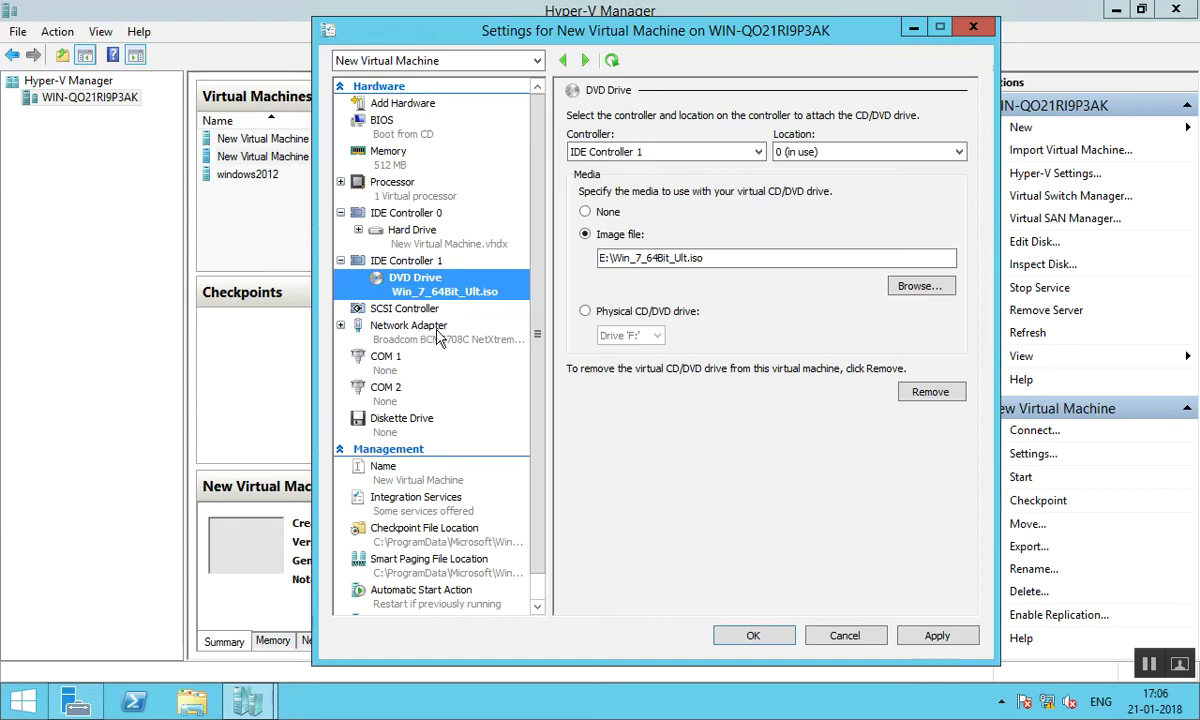
{"action": "left_click", "coordinate": [752, 635]}
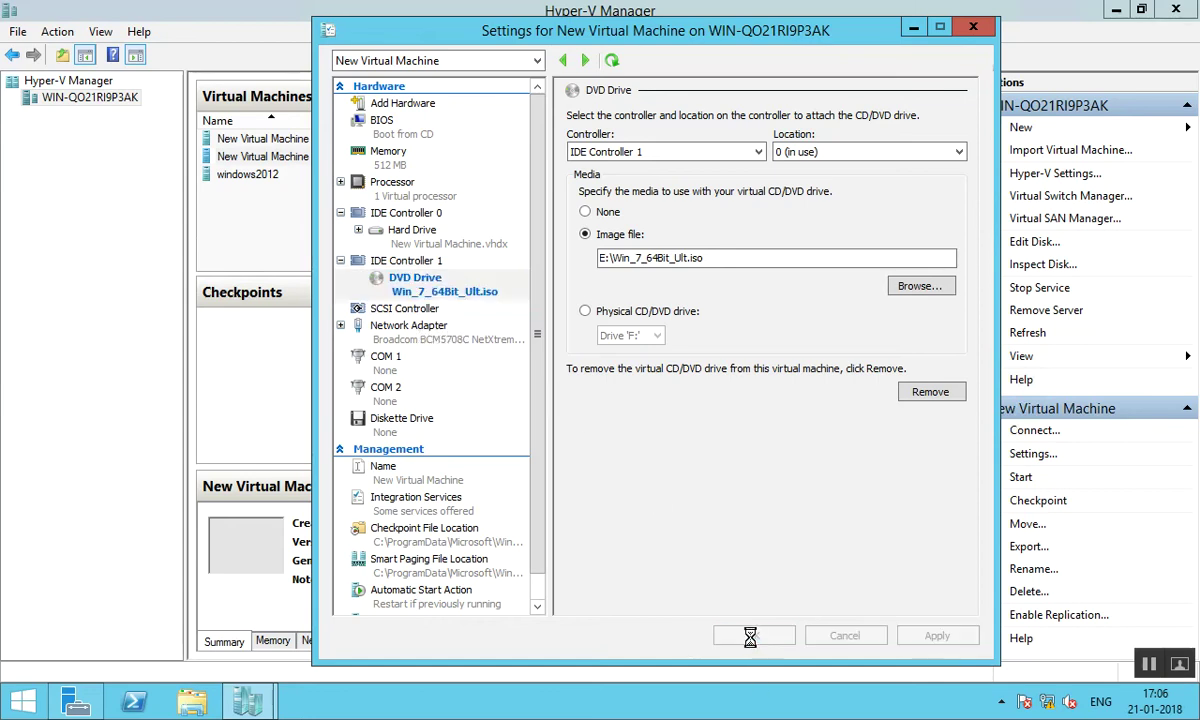
Connect to the second New Virtual Machine, start it, and show its console full screen
{"action": "right_click", "coordinate": [233, 158]}
{"action": "left_click", "coordinate": [270, 163]}
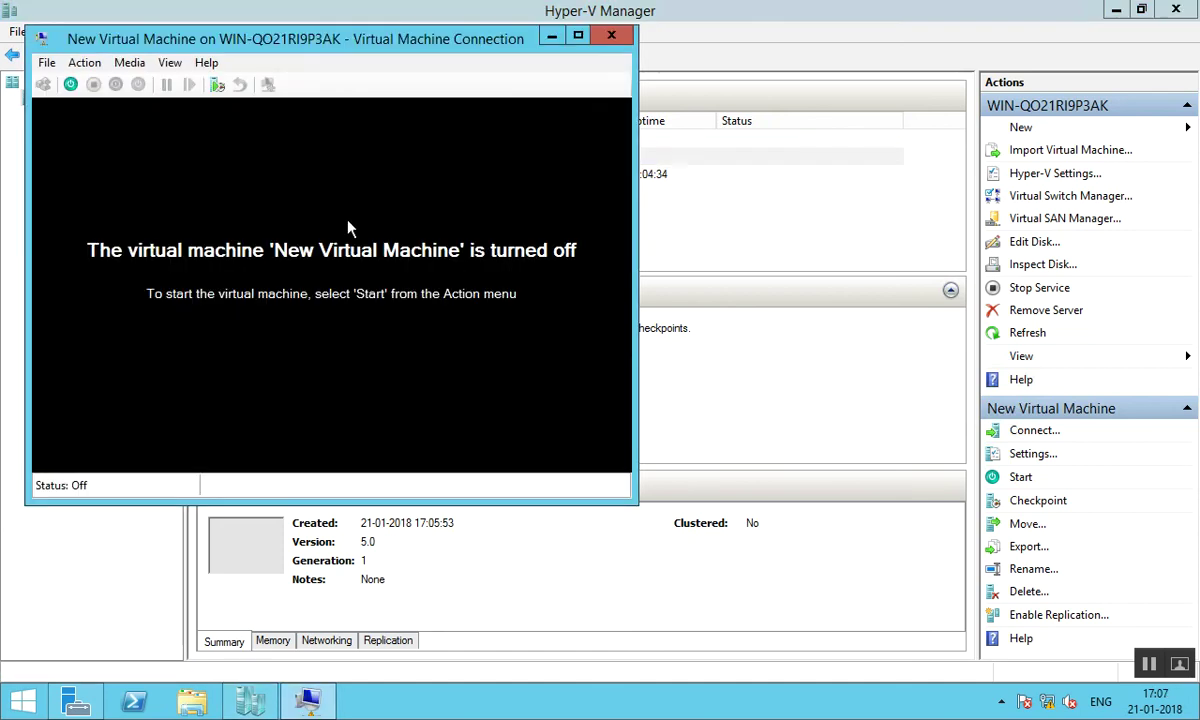
{"action": "left_click", "coordinate": [70, 85]}
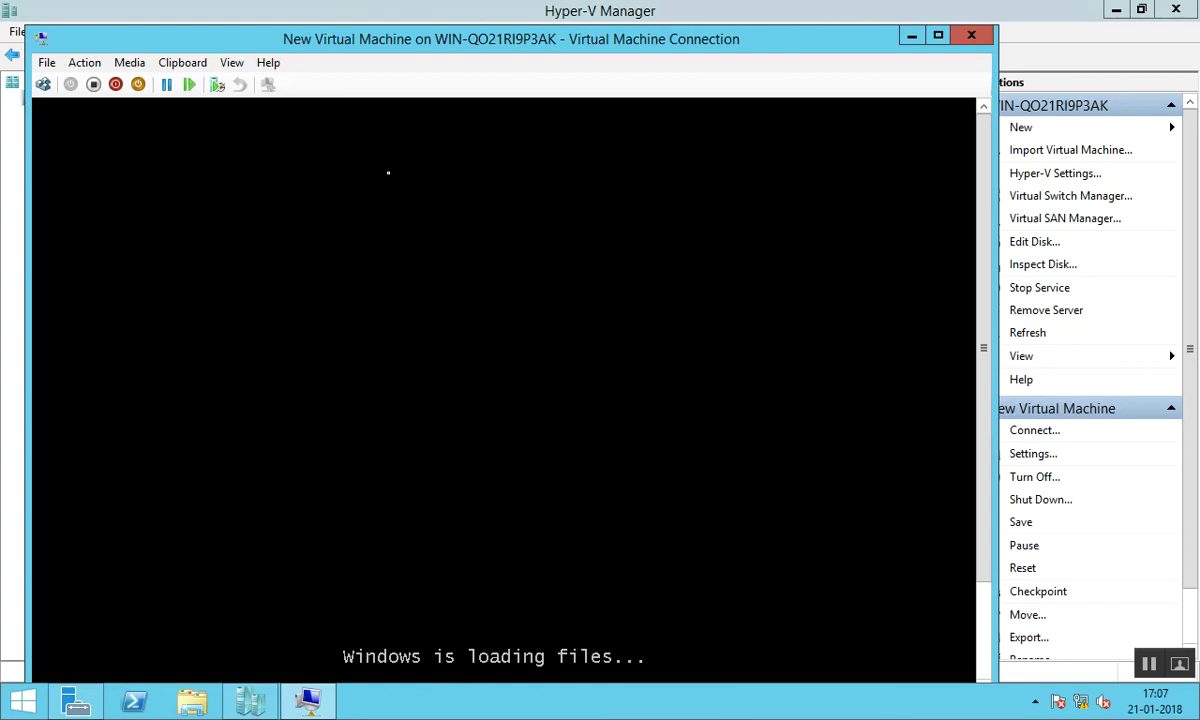
{"action": "double_click", "coordinate": [880, 32]}
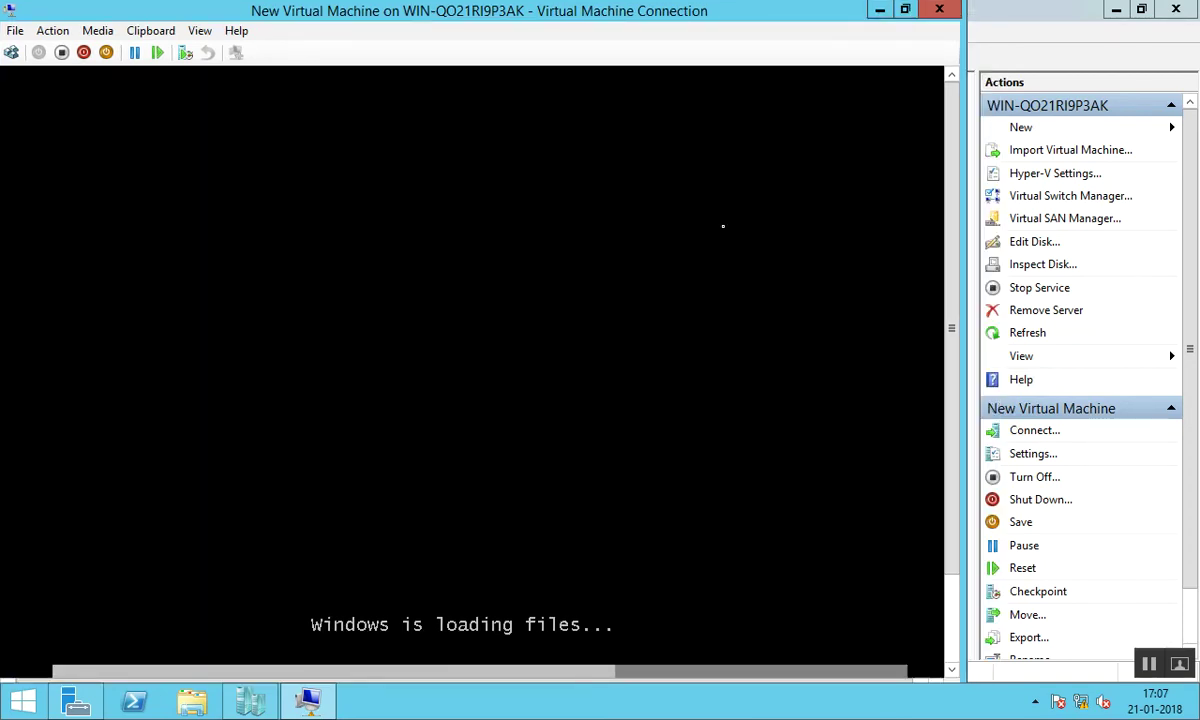
{"action": "left_click", "coordinate": [200, 31]}
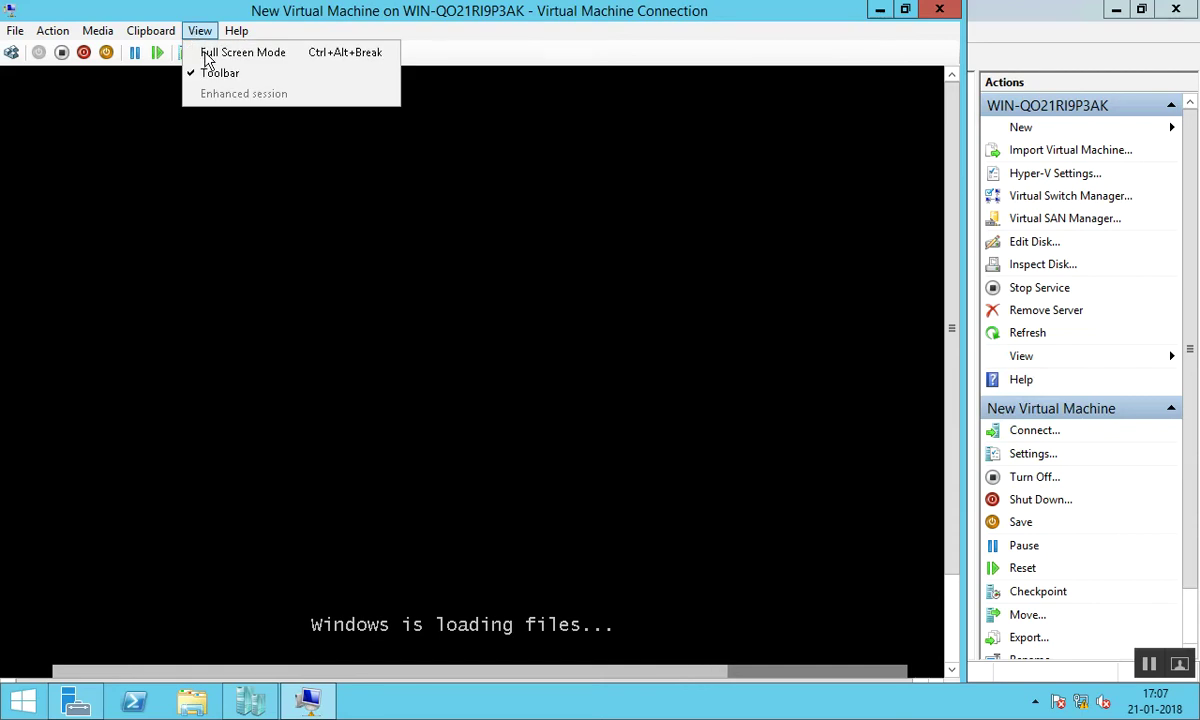
{"action": "left_click", "coordinate": [290, 52]}
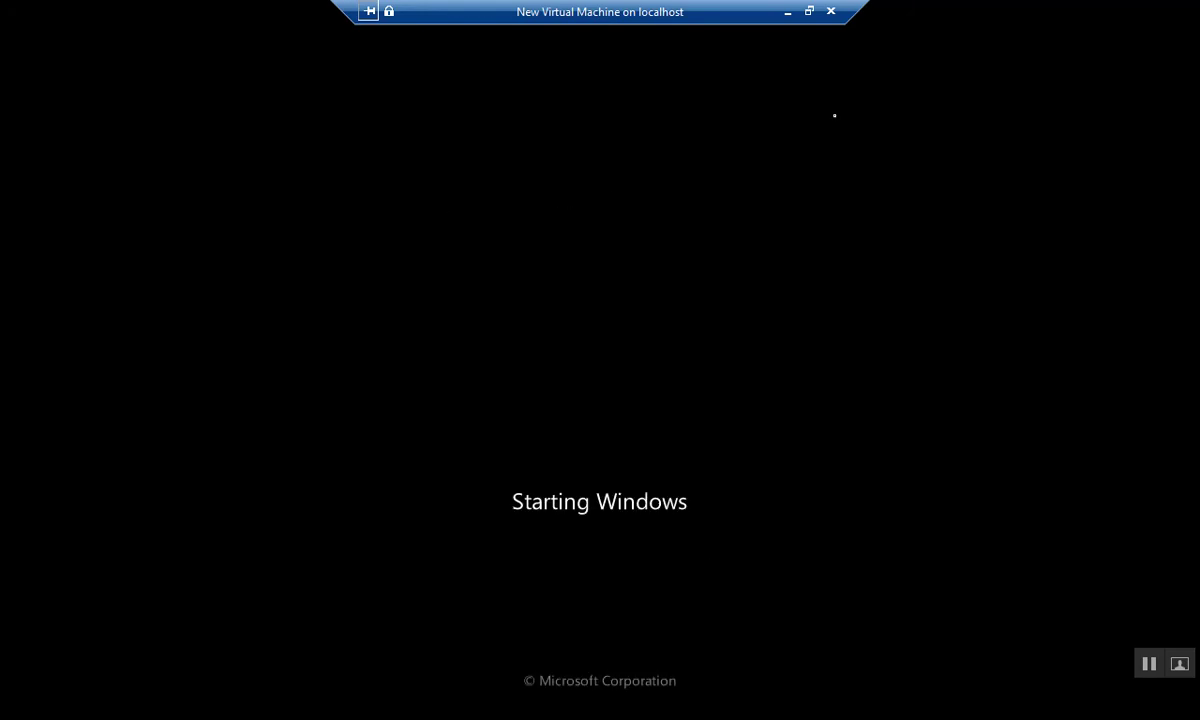
Minimize the new VM's console and open the windows2012 console in full screen mode
{"action": "left_click", "coordinate": [788, 12]}
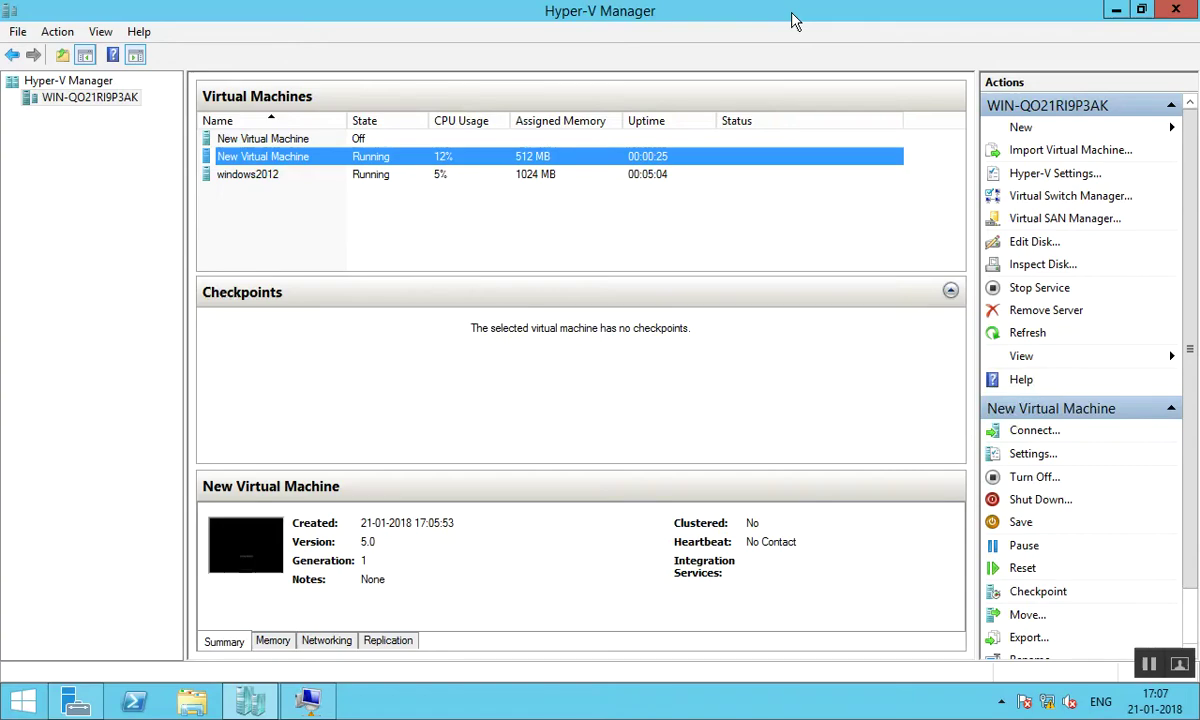
{"action": "left_click", "coordinate": [335, 178]}
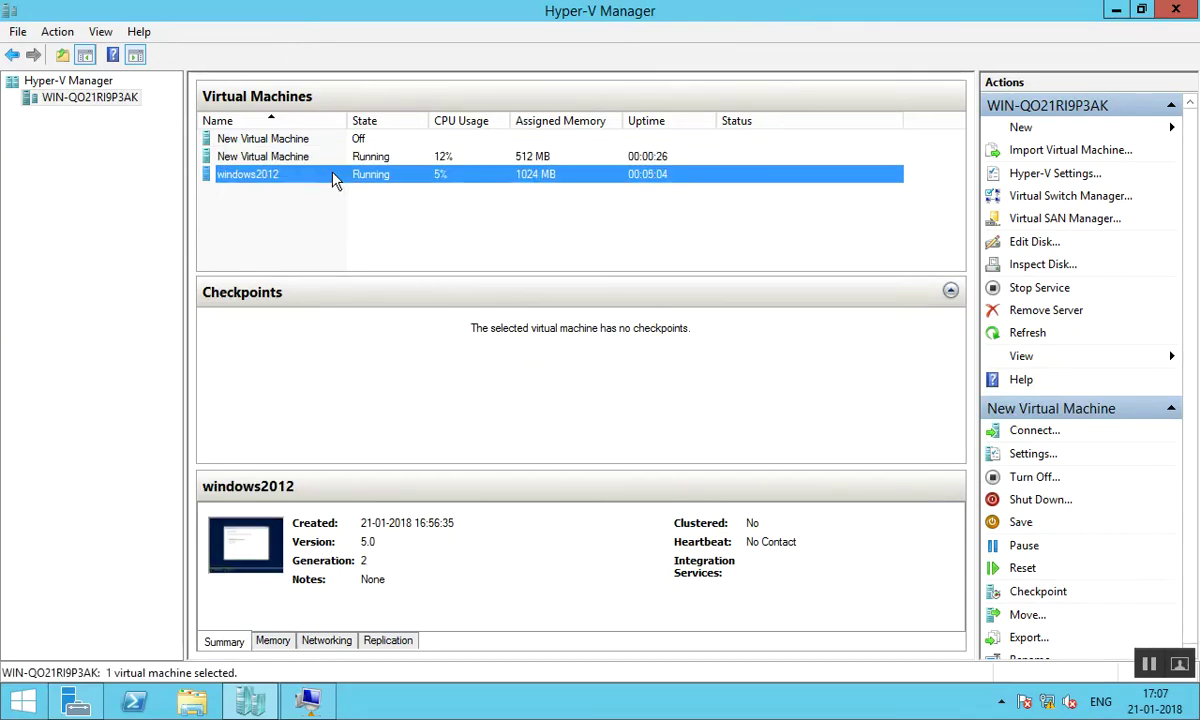
{"action": "double_click", "coordinate": [335, 178]}
{"action": "left_click", "coordinate": [231, 62]}
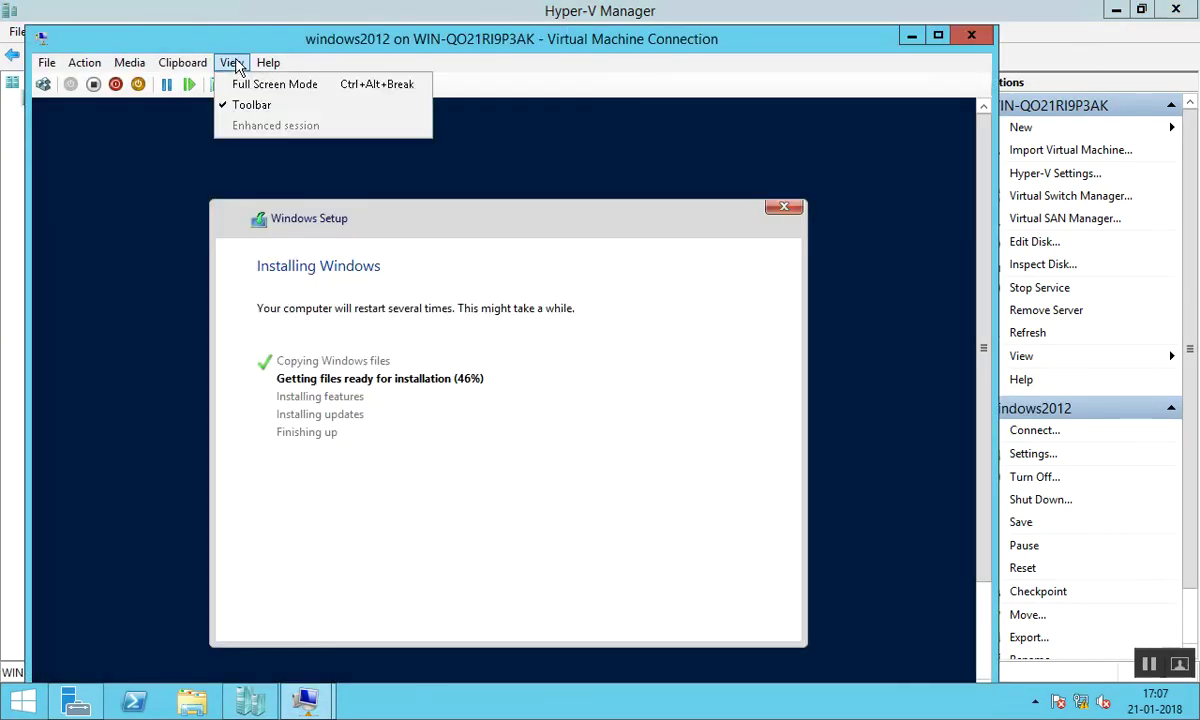
{"action": "left_click", "coordinate": [241, 87]}
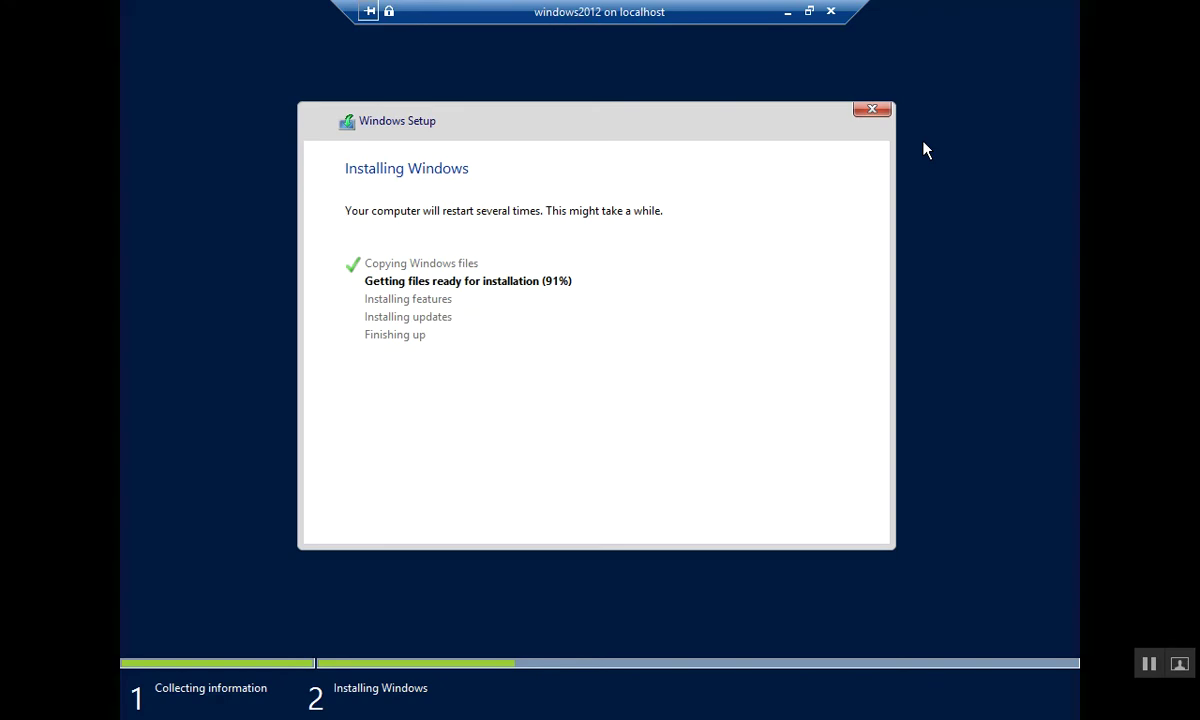
Exit and minimize the windows2012 console, then open the second New Virtual Machine's console
{"action": "left_click", "coordinate": [810, 14]}
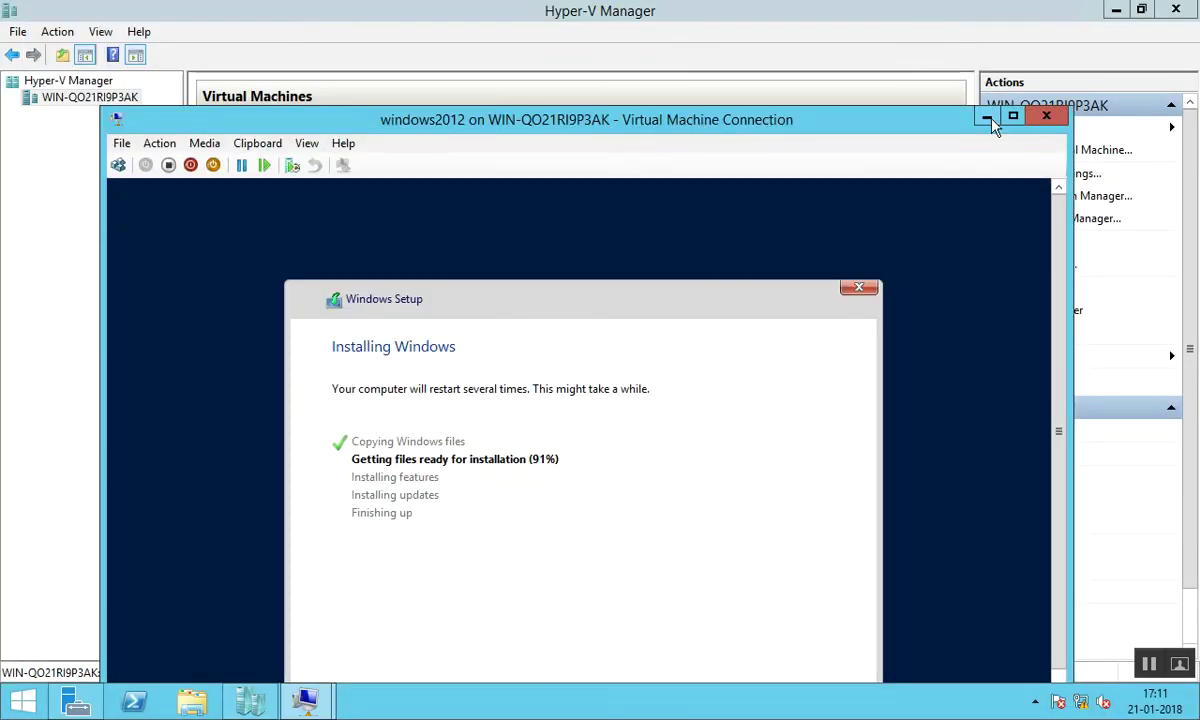
{"action": "left_click", "coordinate": [987, 118]}
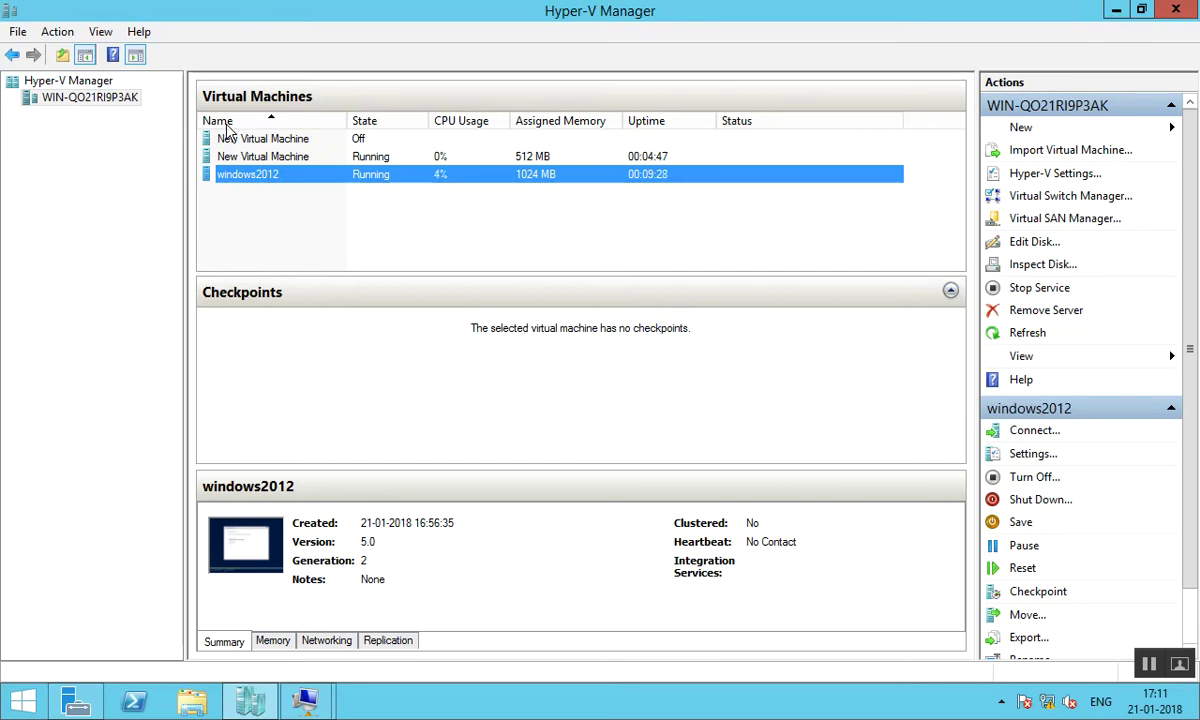
{"action": "left_click", "coordinate": [309, 160]}
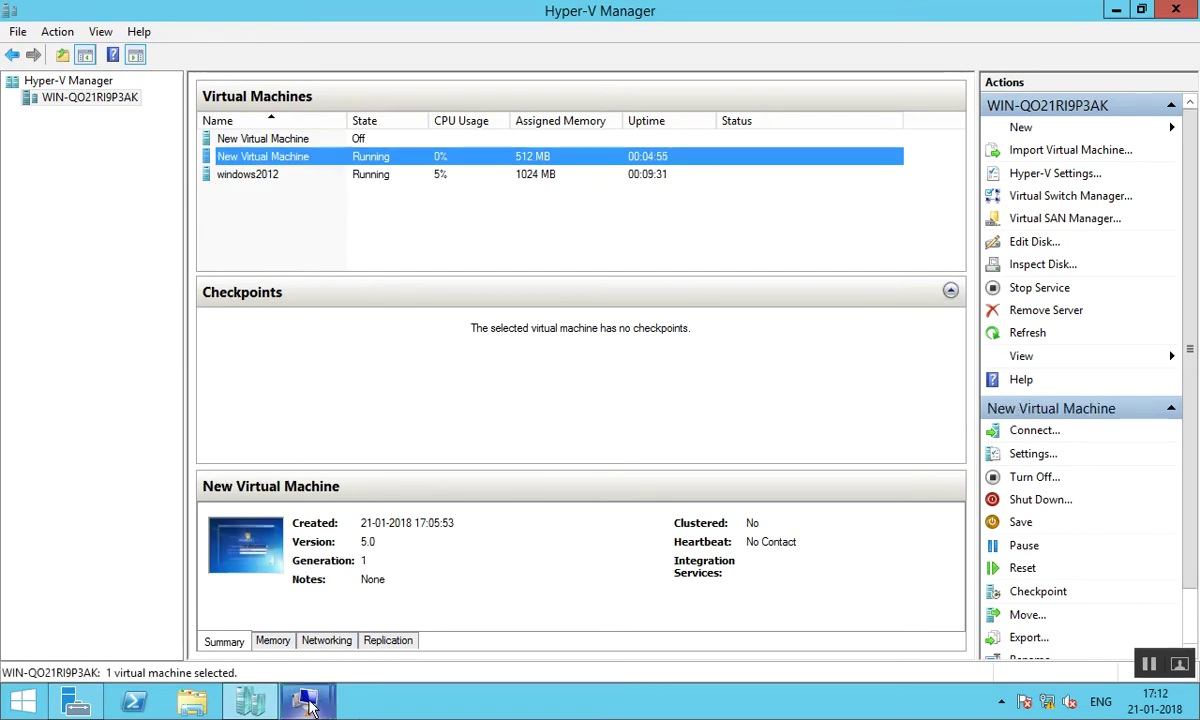
{"action": "mouse_move", "coordinate": [309, 707]}
{"action": "left_click", "coordinate": [215, 570]}
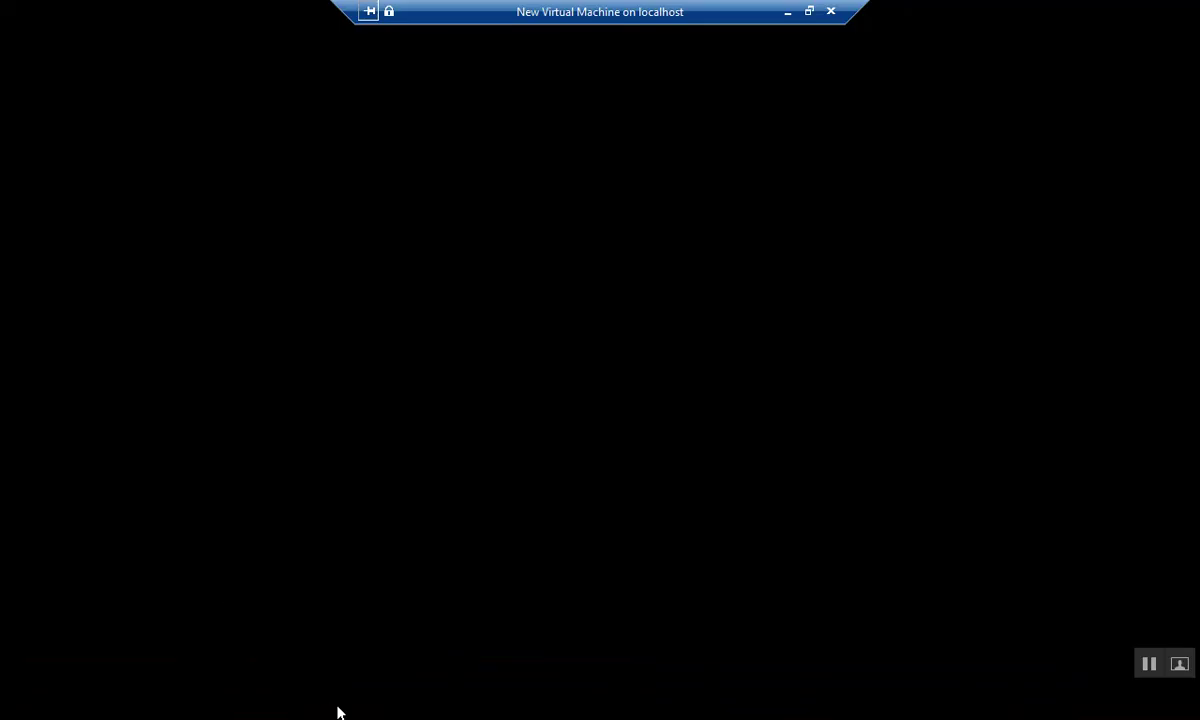
Switch between the two VM consoles from the taskbar, ending on the New Virtual Machine
{"action": "left_click", "coordinate": [787, 12]}
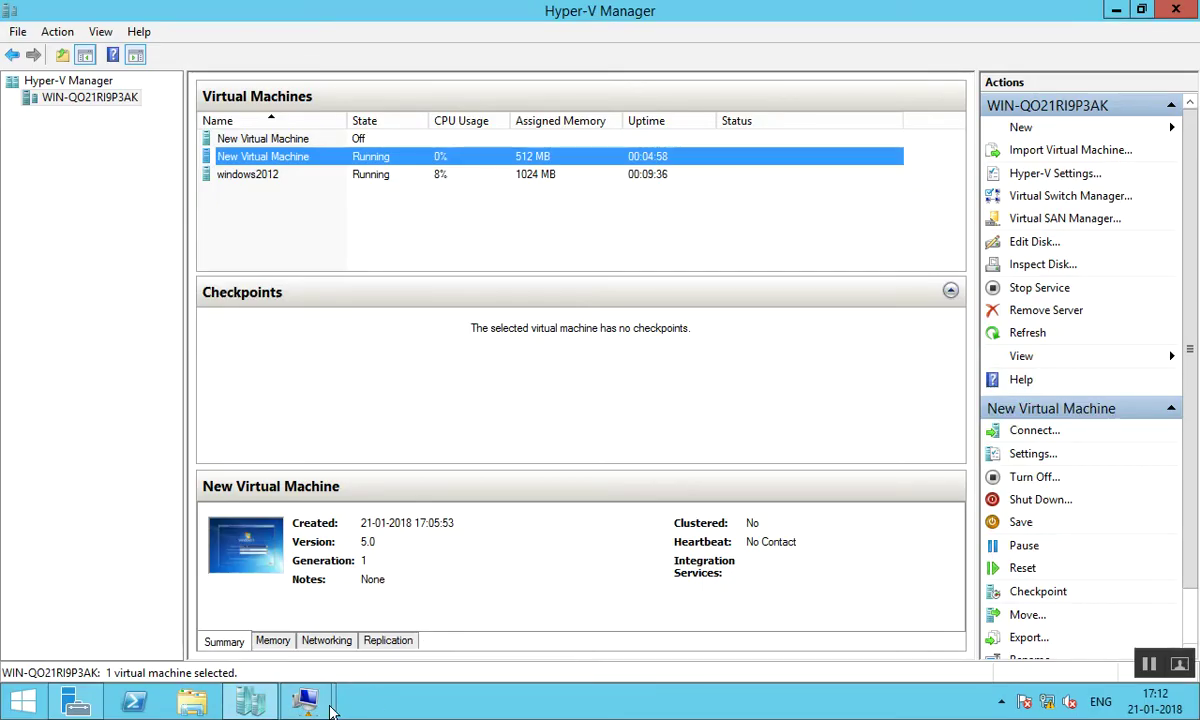
{"action": "mouse_move", "coordinate": [310, 703]}
{"action": "left_click", "coordinate": [424, 626]}
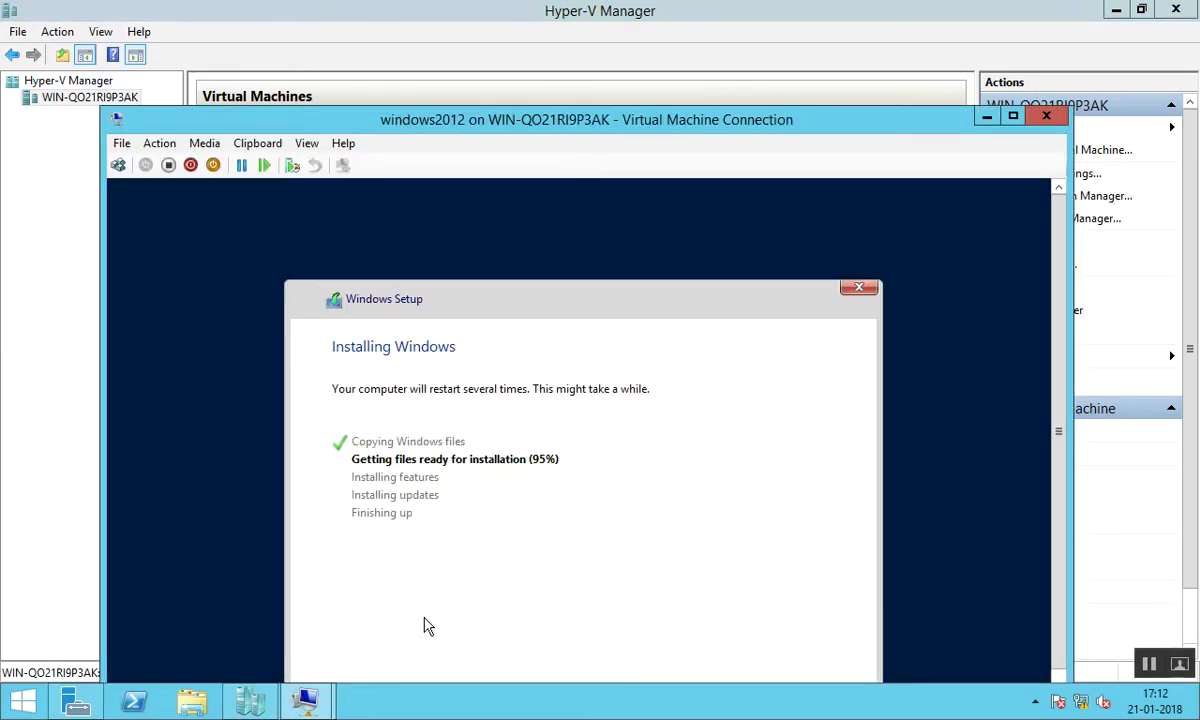
{"action": "left_click", "coordinate": [987, 116]}
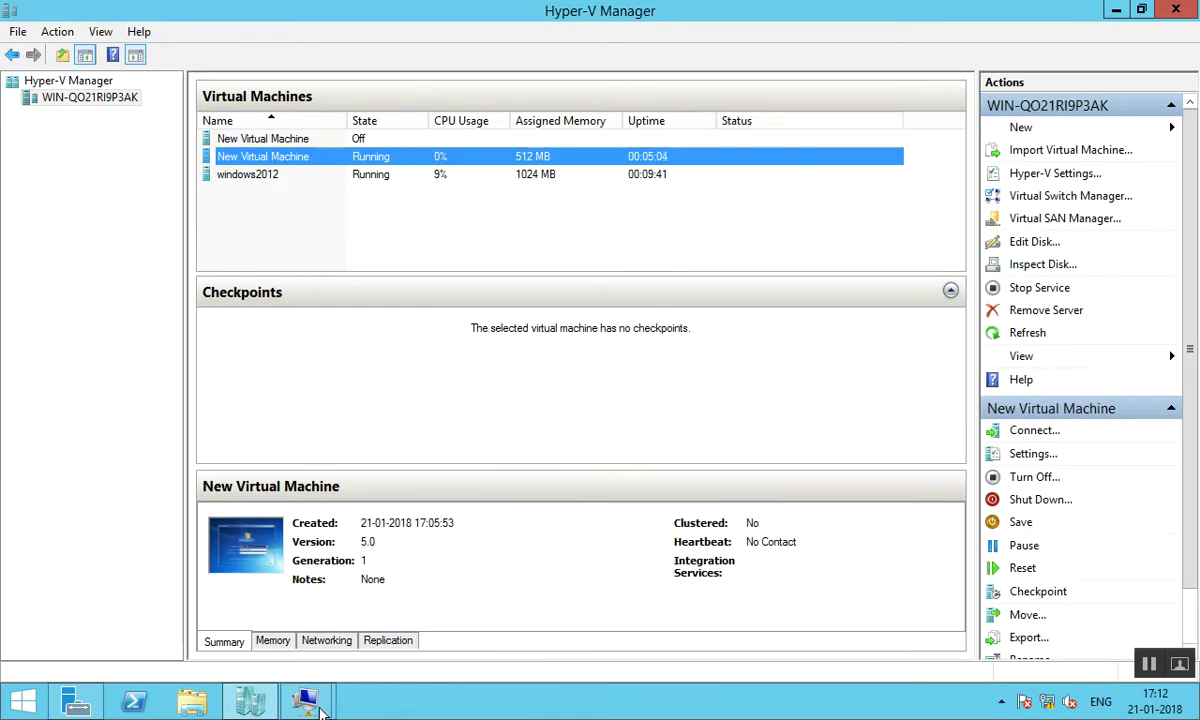
{"action": "mouse_move", "coordinate": [310, 703]}
{"action": "left_click", "coordinate": [282, 590]}
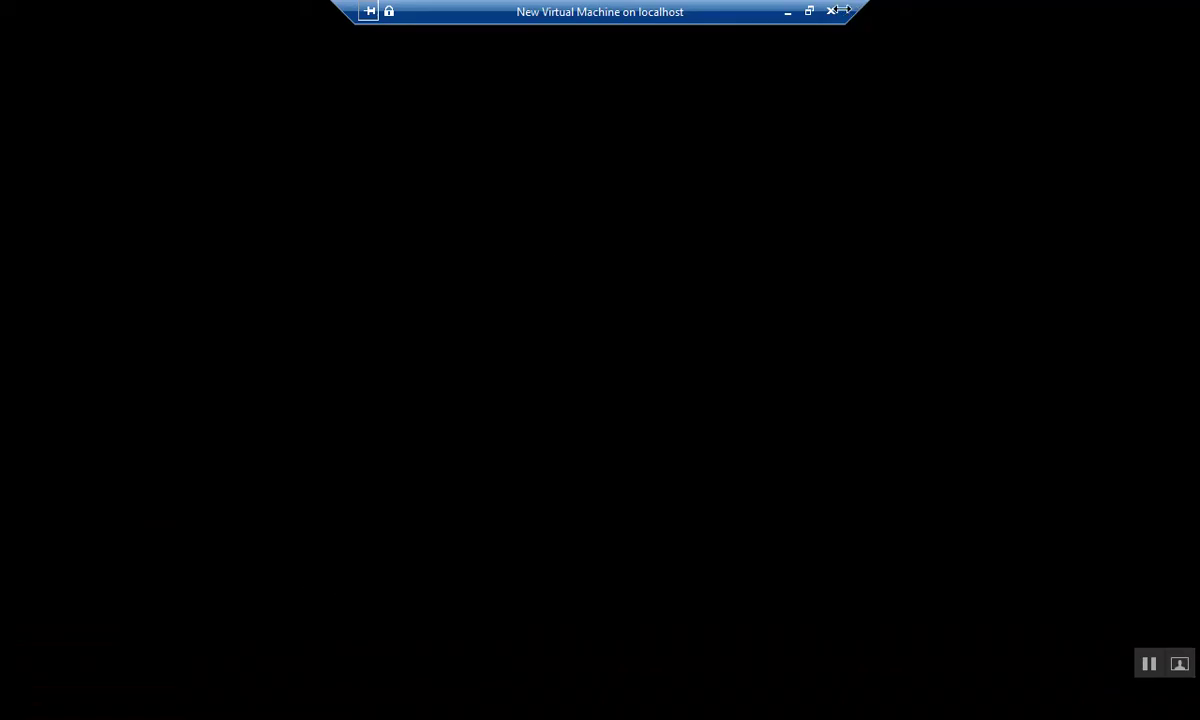
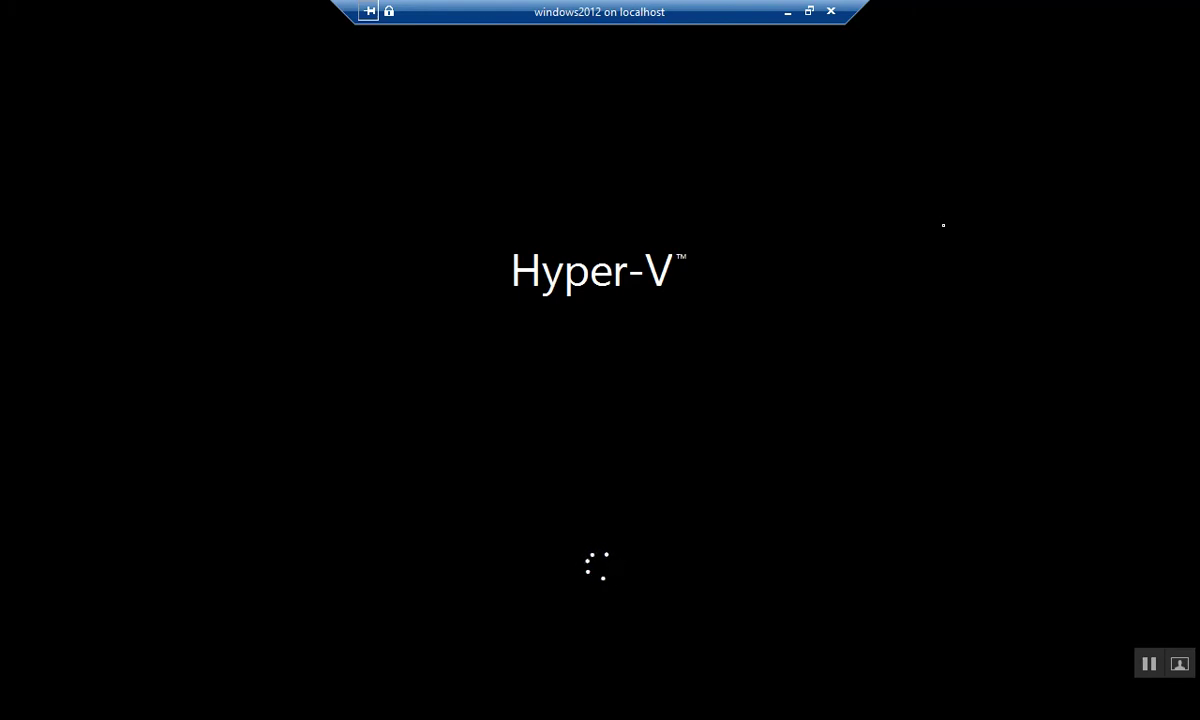
Leave the windows2012 full-screen session and bring the New Virtual Machine connection forward
{"action": "left_click", "coordinate": [787, 22]}
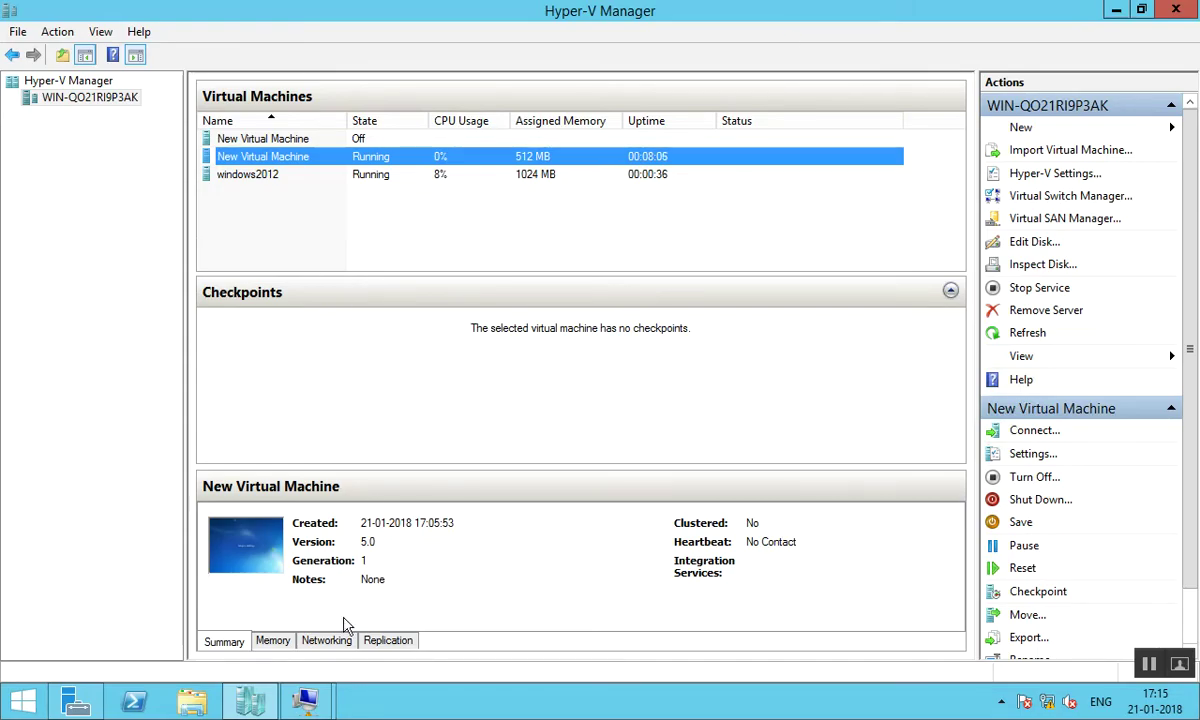
{"action": "left_click", "coordinate": [305, 700]}
{"action": "left_click", "coordinate": [205, 605]}
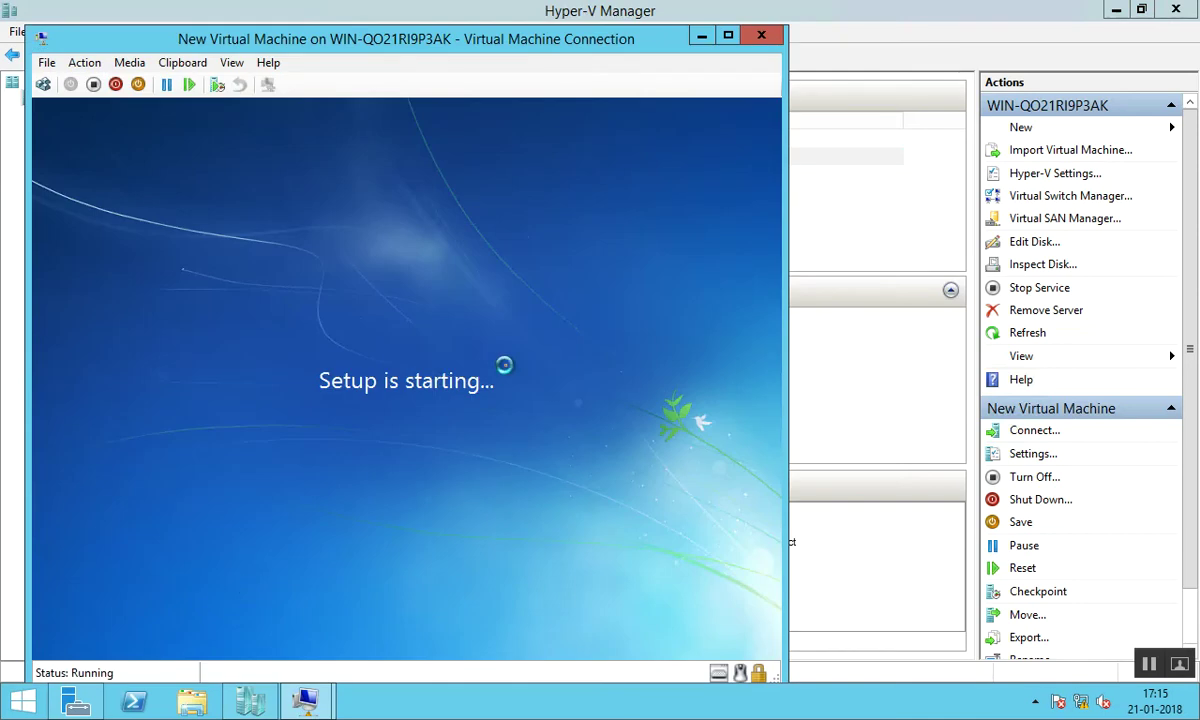
{"action": "left_click", "coordinate": [729, 32]}
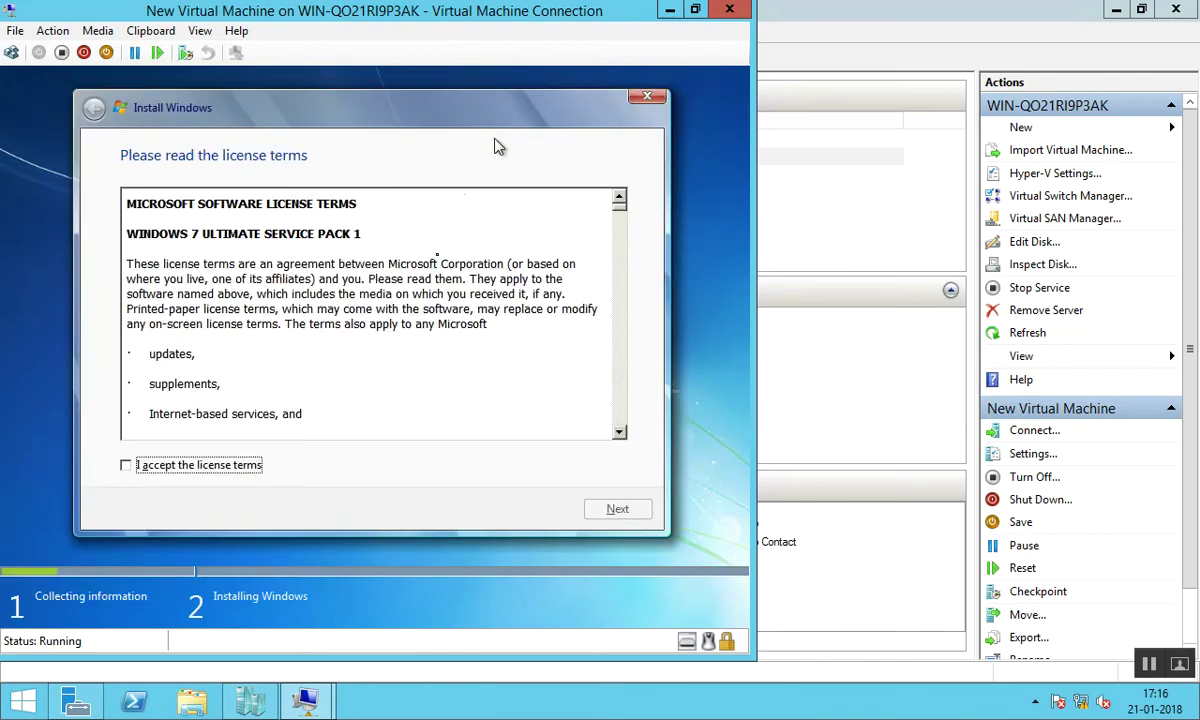
Accept the Windows 7 license and choose a Custom install onto Disk 0
{"action": "left_click", "coordinate": [250, 477]}
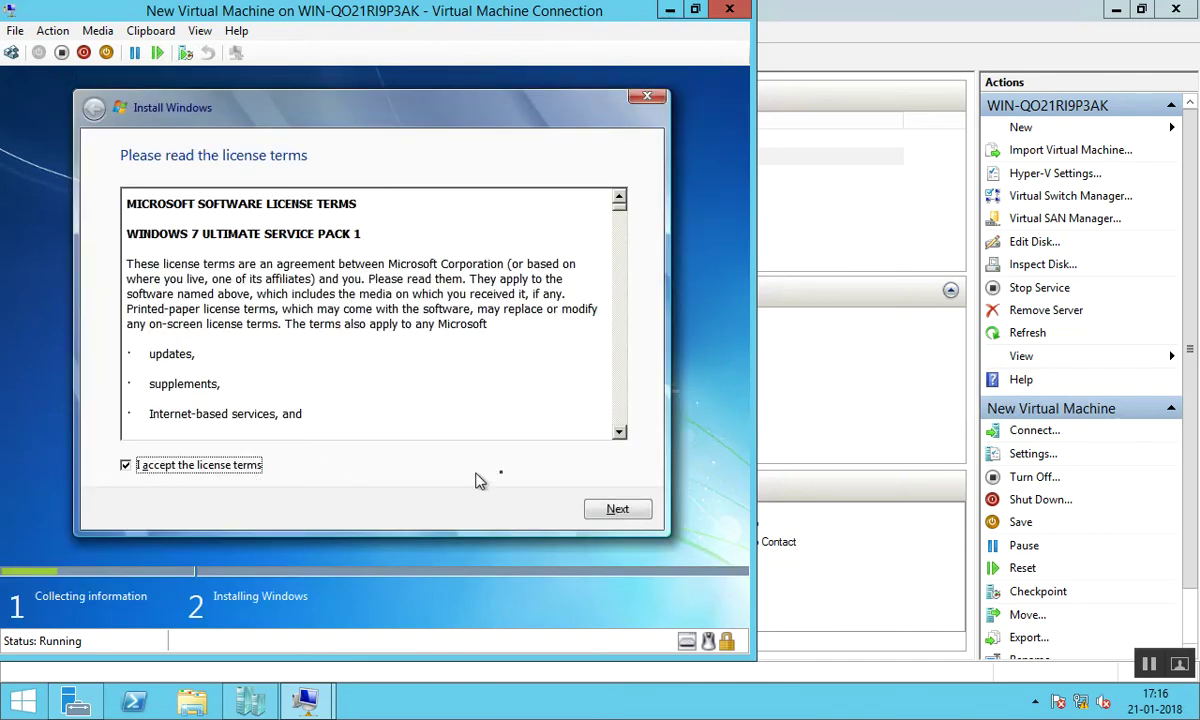
{"action": "left_click", "coordinate": [612, 512]}
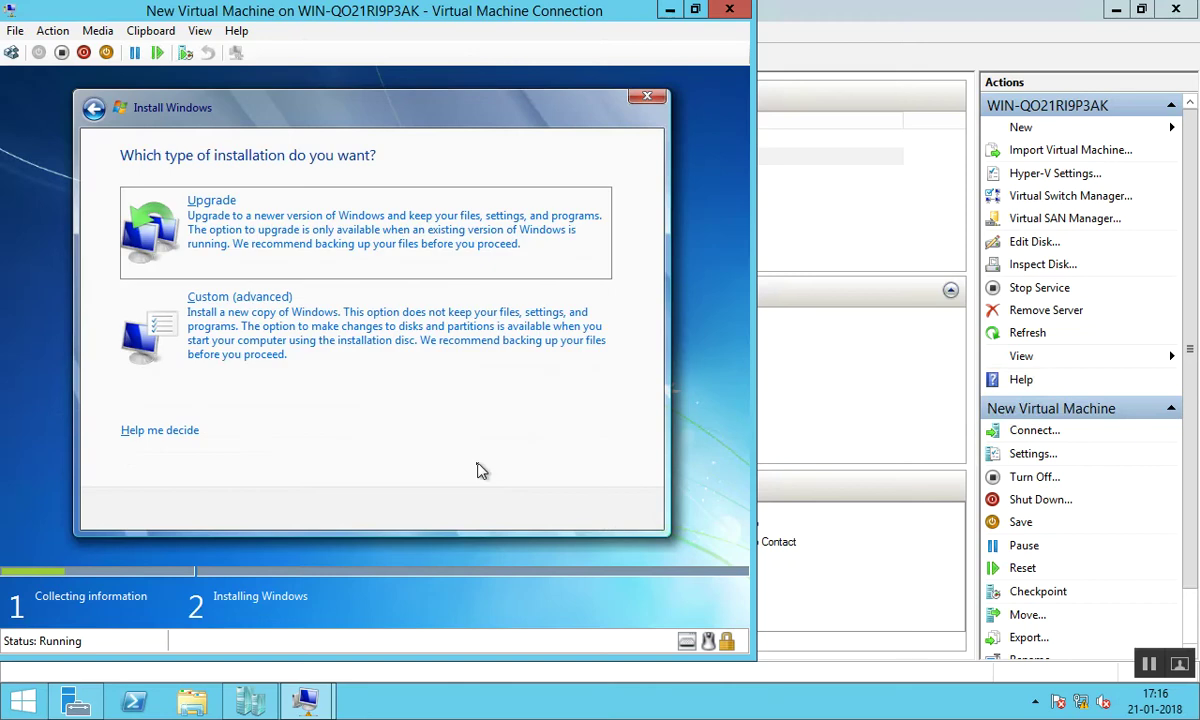
{"action": "left_click", "coordinate": [362, 352]}
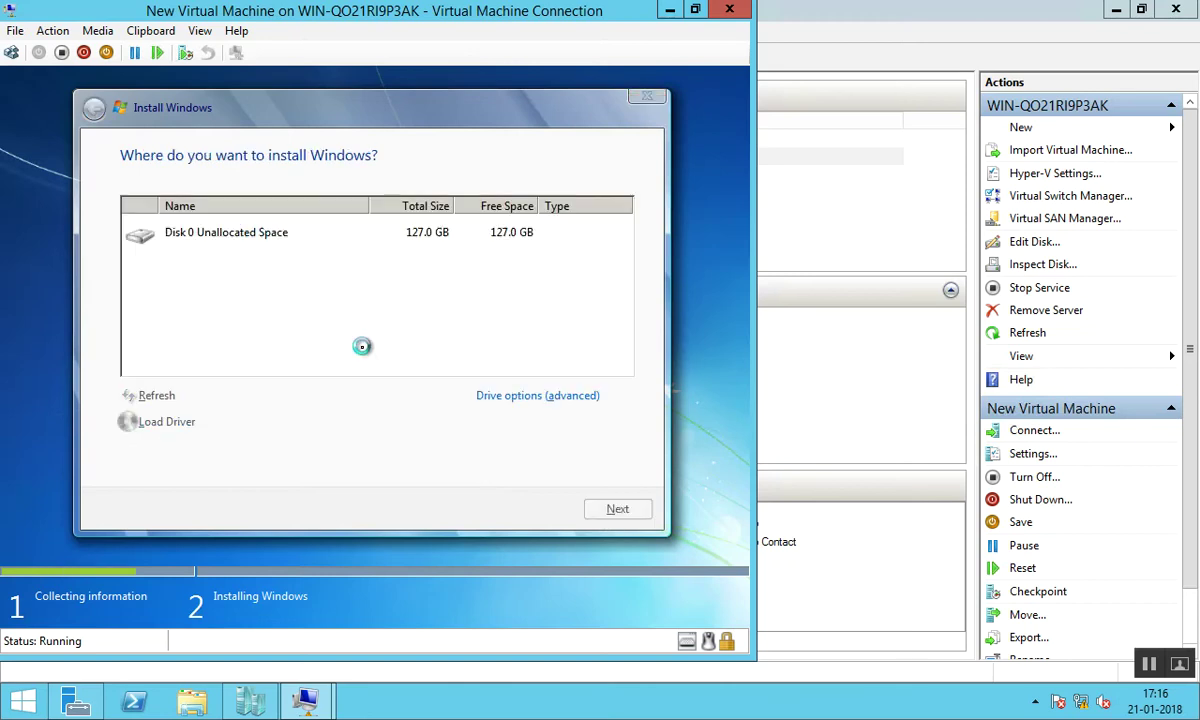
{"action": "left_click", "coordinate": [612, 509]}
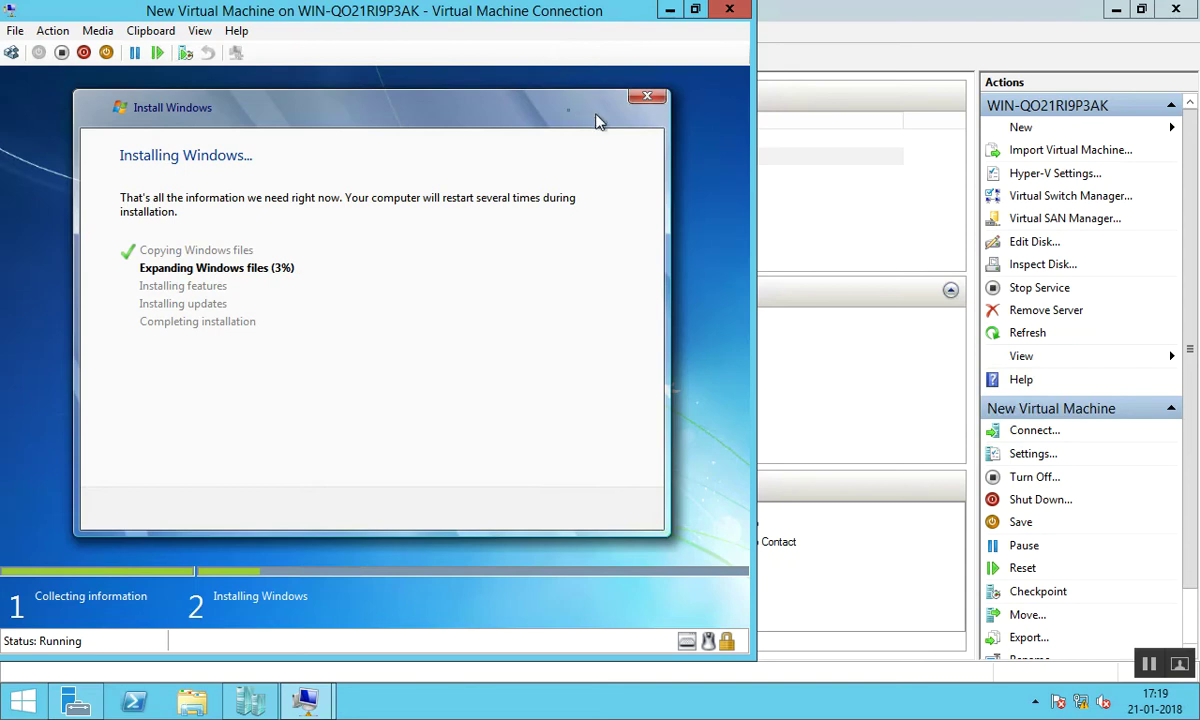
On windows2012 setup, enter and confirm the built-in Administrator password, then finish
{"action": "mouse_move", "coordinate": [305, 700]}
{"action": "left_click", "coordinate": [384, 580]}
{"action": "left_click", "coordinate": [506, 229]}
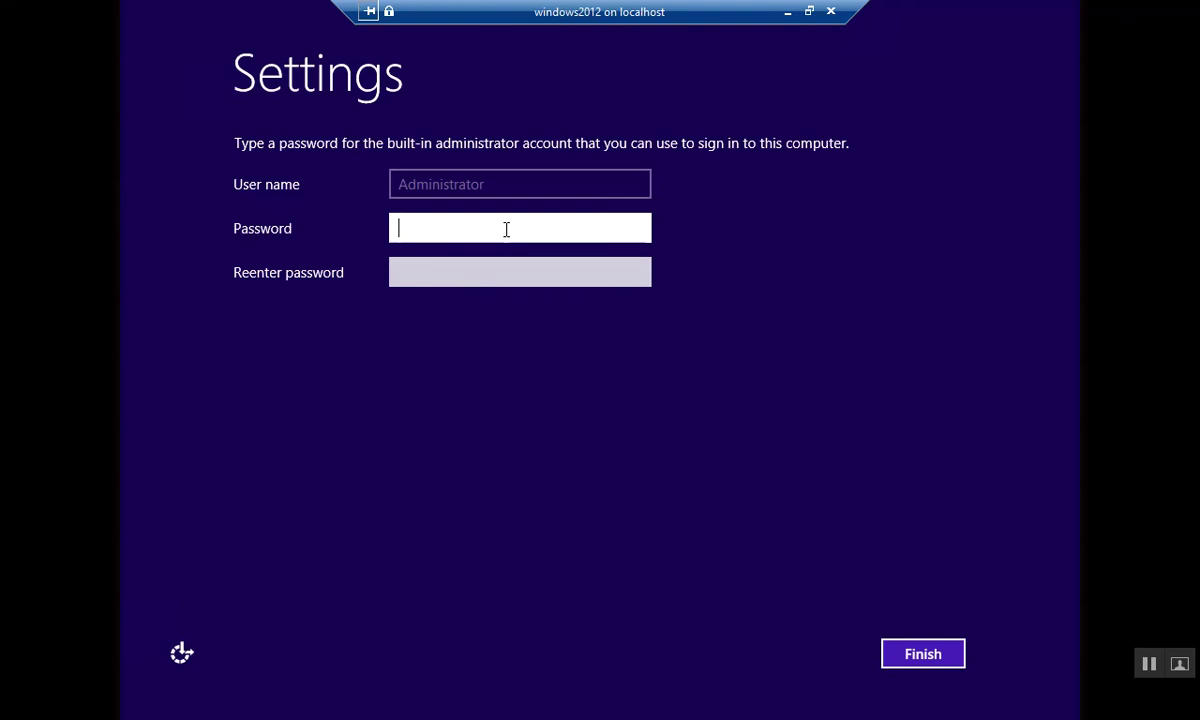
{"action": "type", "text": "••••••••••"}
{"action": "key", "text": "Tab"}
{"action": "type", "text": "•••••••••"}
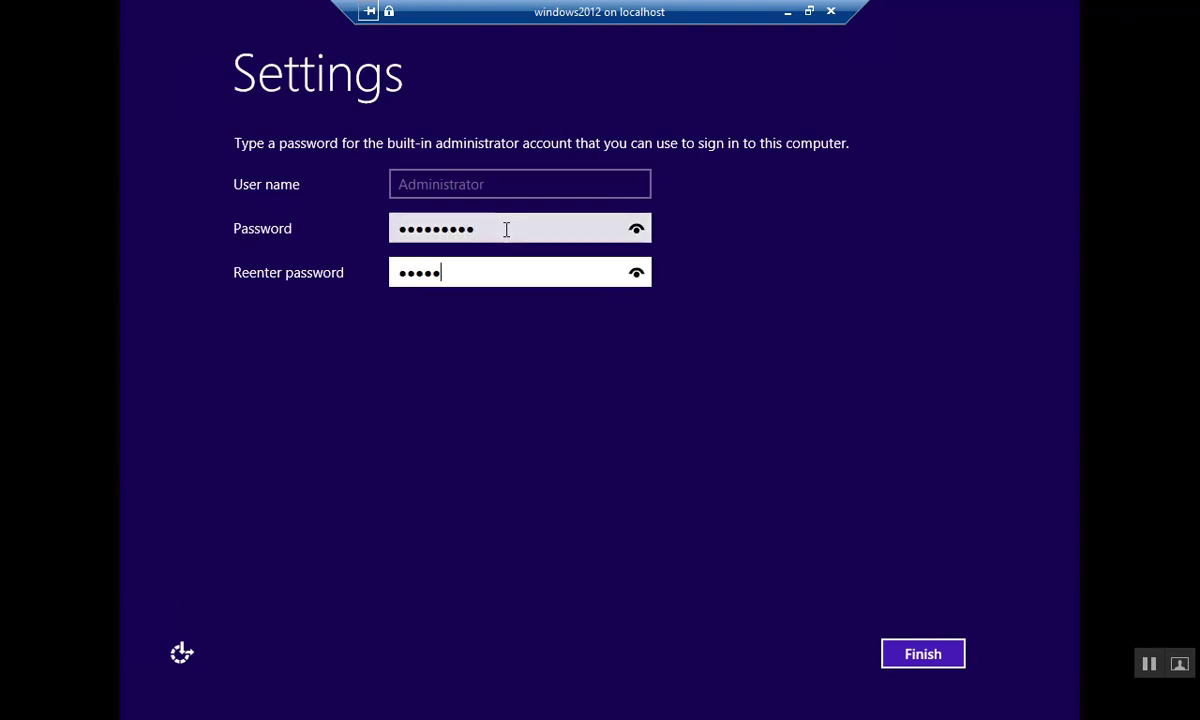
{"action": "key", "text": "Return"}
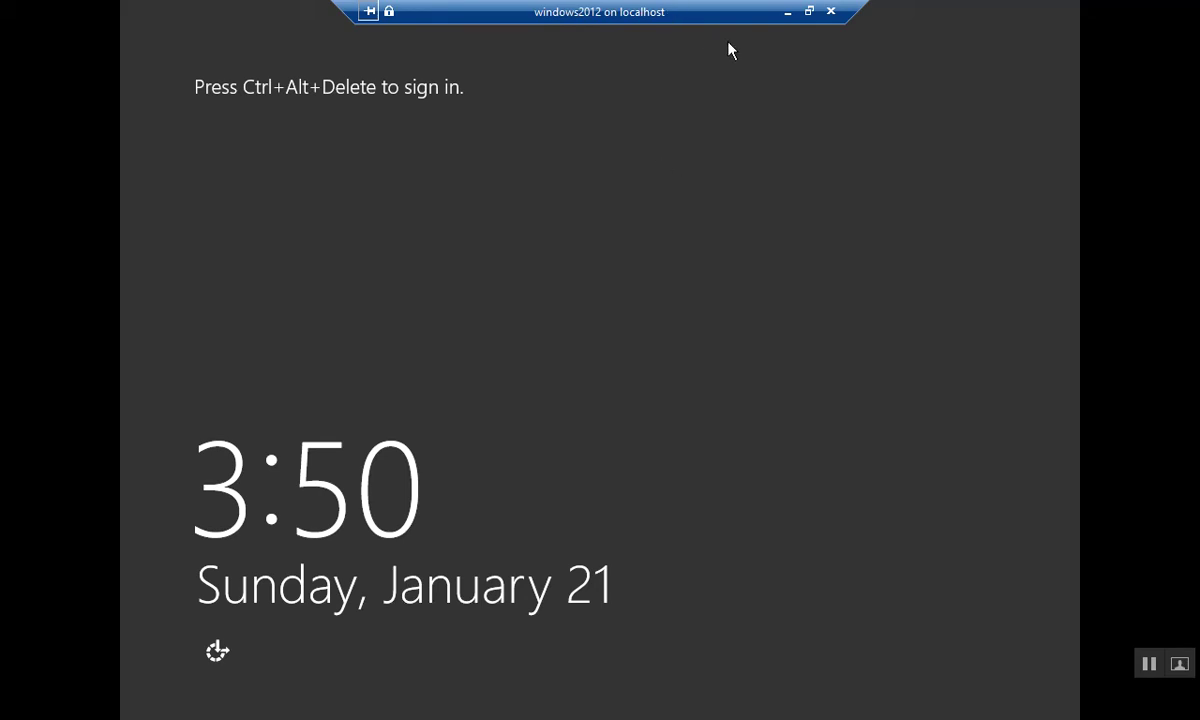
Restore the windows2012 session to a window and sign in as Administrator with the account password
{"action": "left_click", "coordinate": [809, 14]}
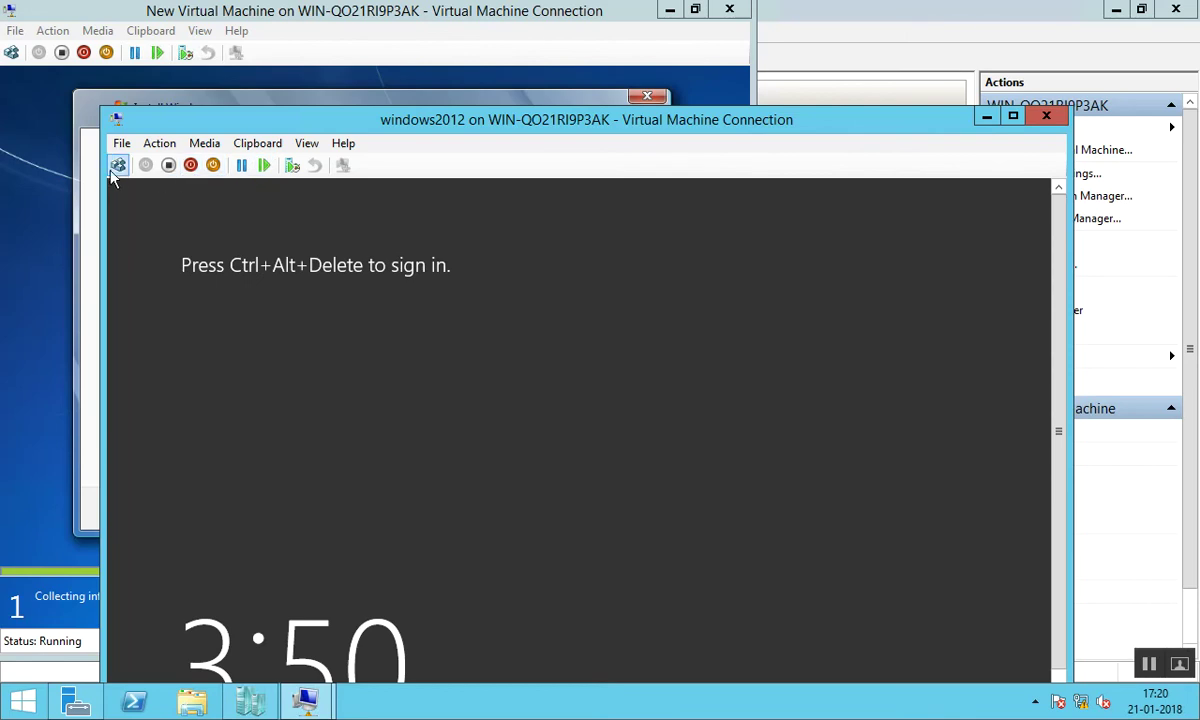
{"action": "left_click", "coordinate": [147, 196]}
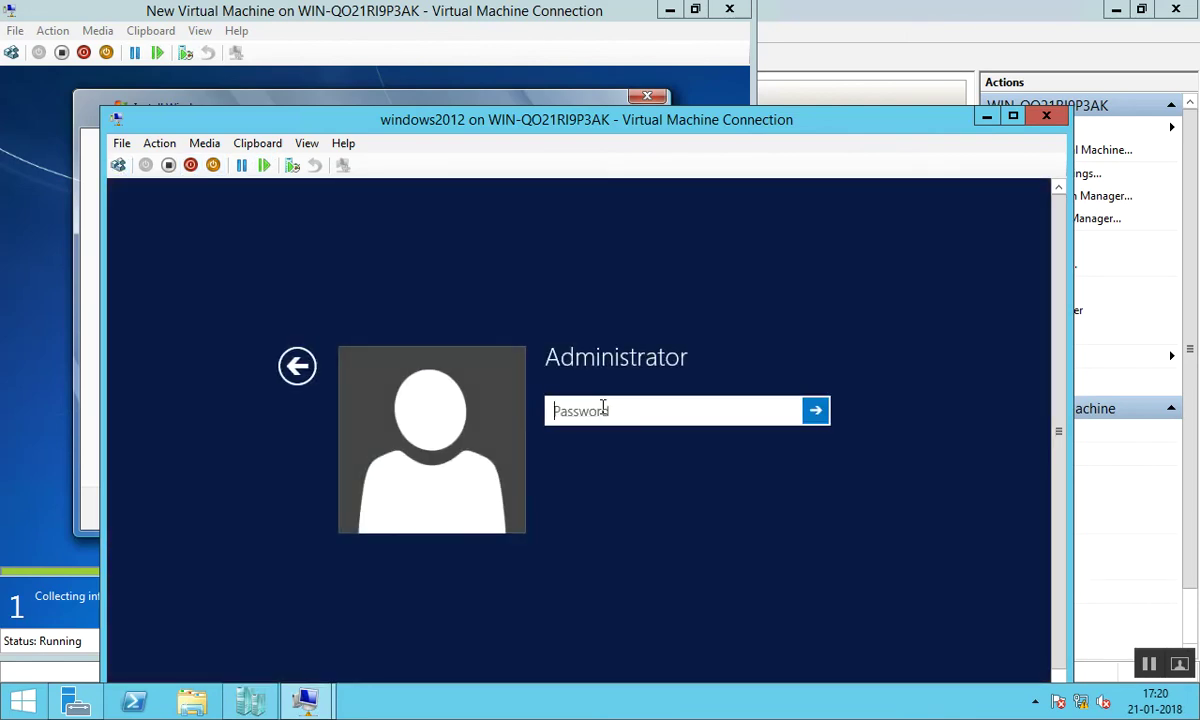
{"action": "type", "text": "Pa"}
{"action": "type", "text": "****"}
{"action": "key", "text": "Return"}
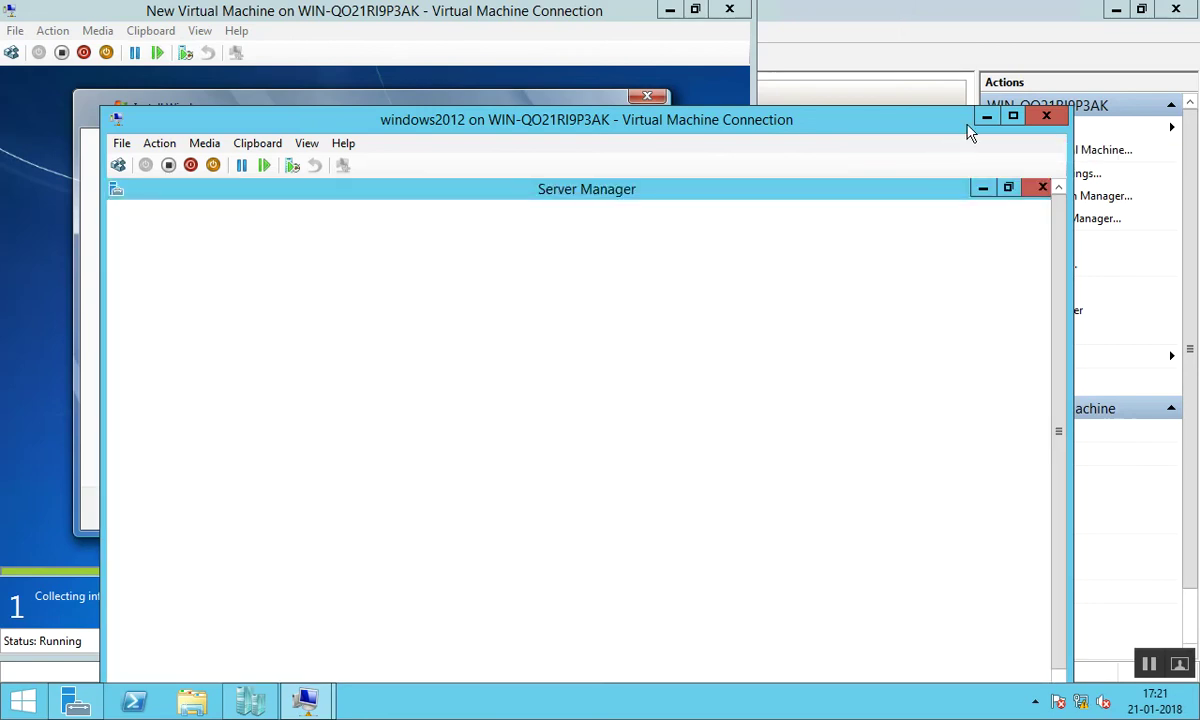
Minimize the windows2012 console and resize the New Virtual Machine console to view install progress
{"action": "left_click", "coordinate": [985, 118]}
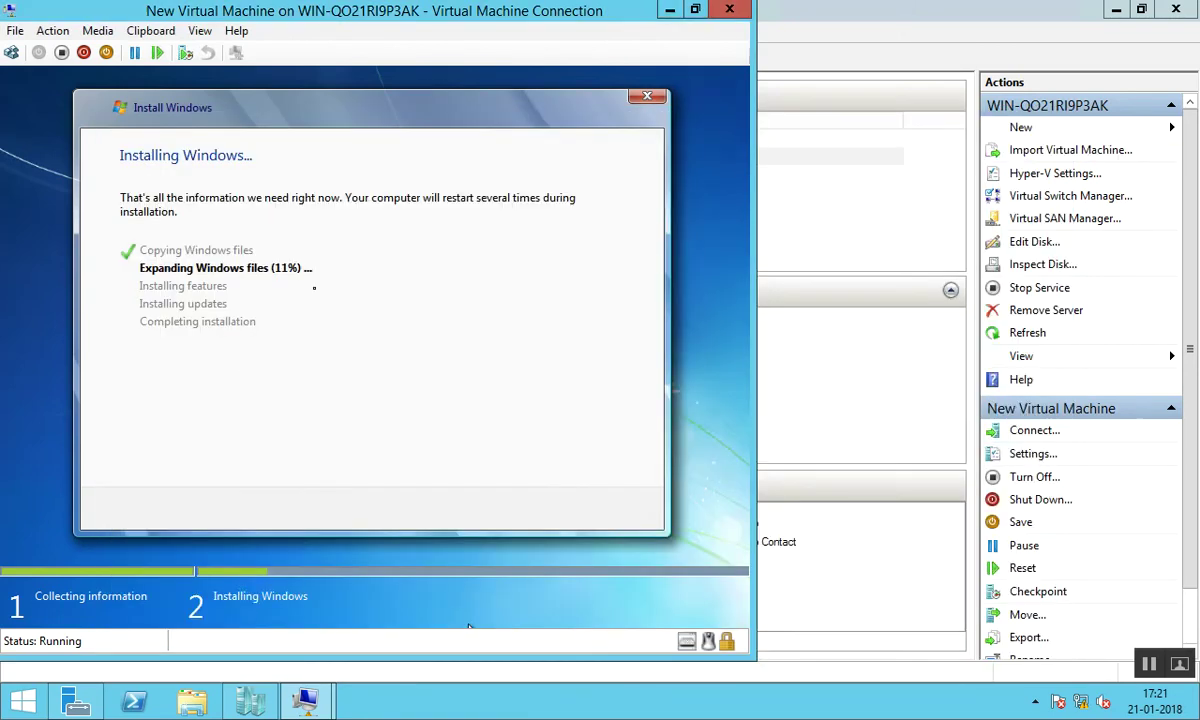
{"action": "left_click", "coordinate": [695, 12]}
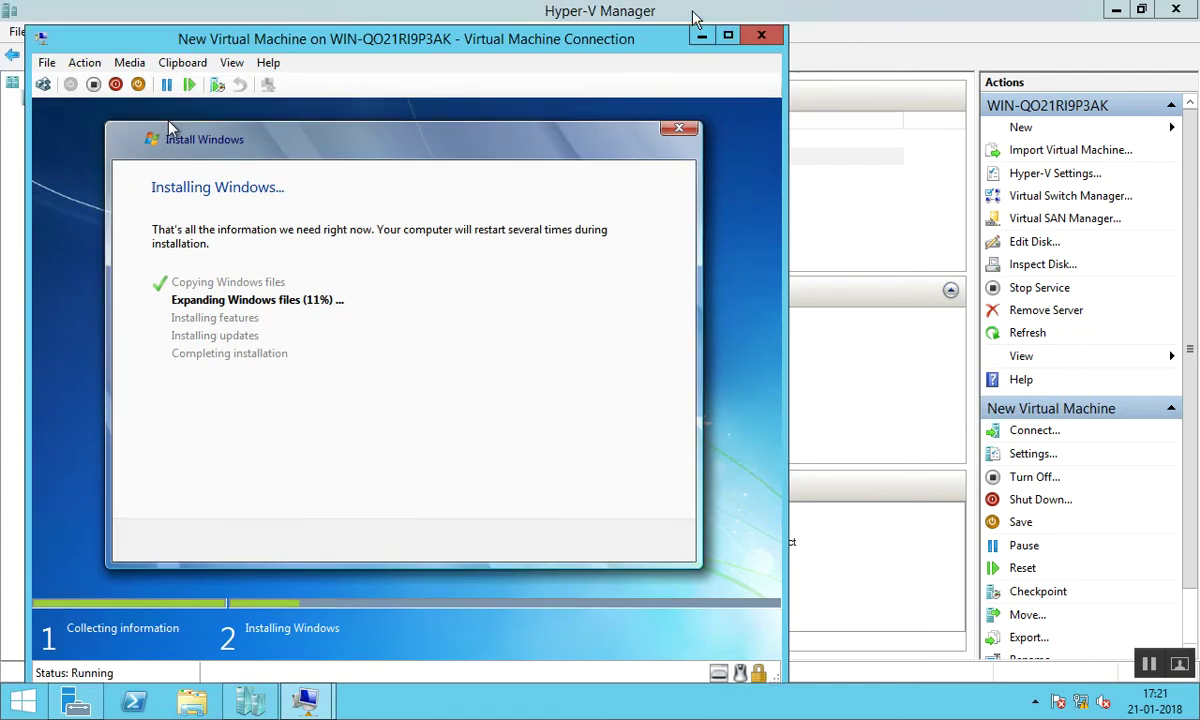
{"action": "left_click", "coordinate": [728, 36]}
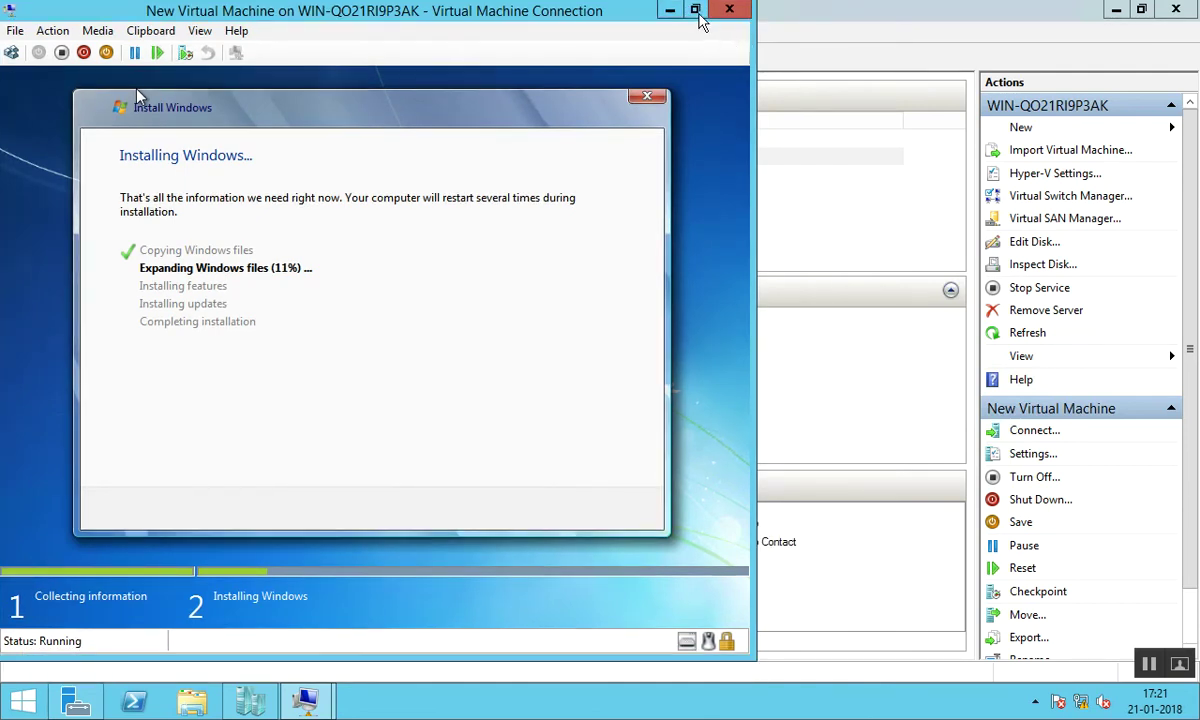
{"action": "left_click", "coordinate": [696, 12]}
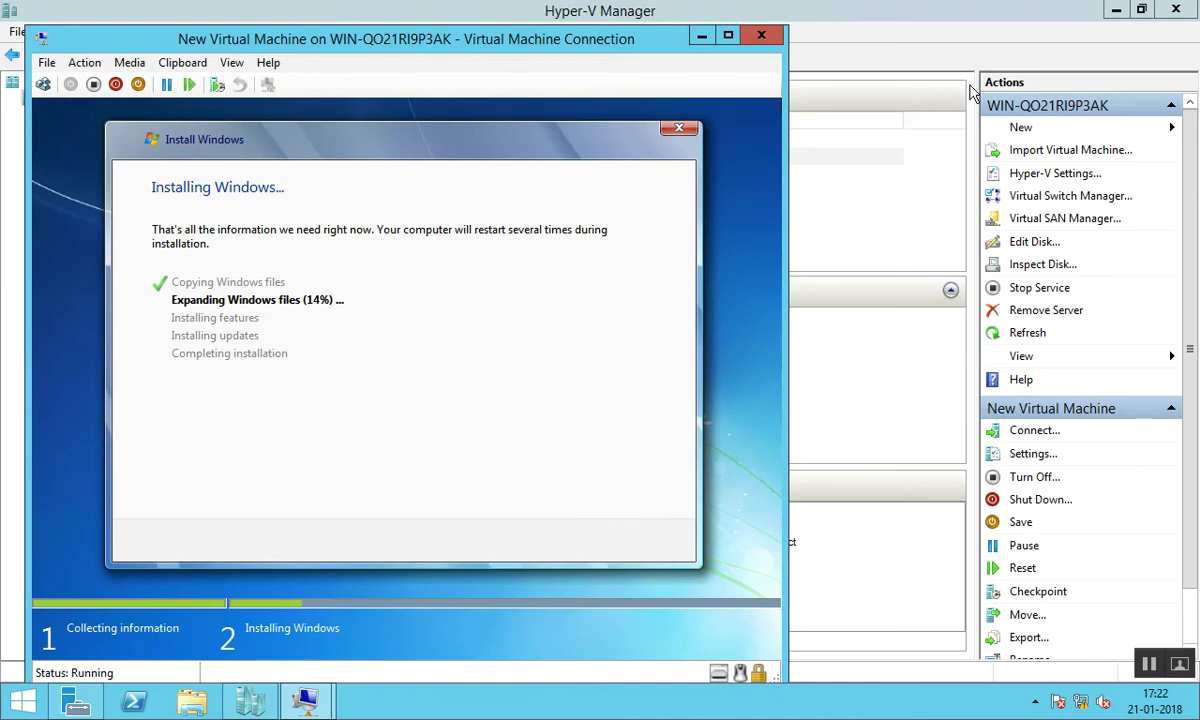
Bring the windows2012 console to the front and close Server Manager
{"action": "mouse_move", "coordinate": [305, 703]}
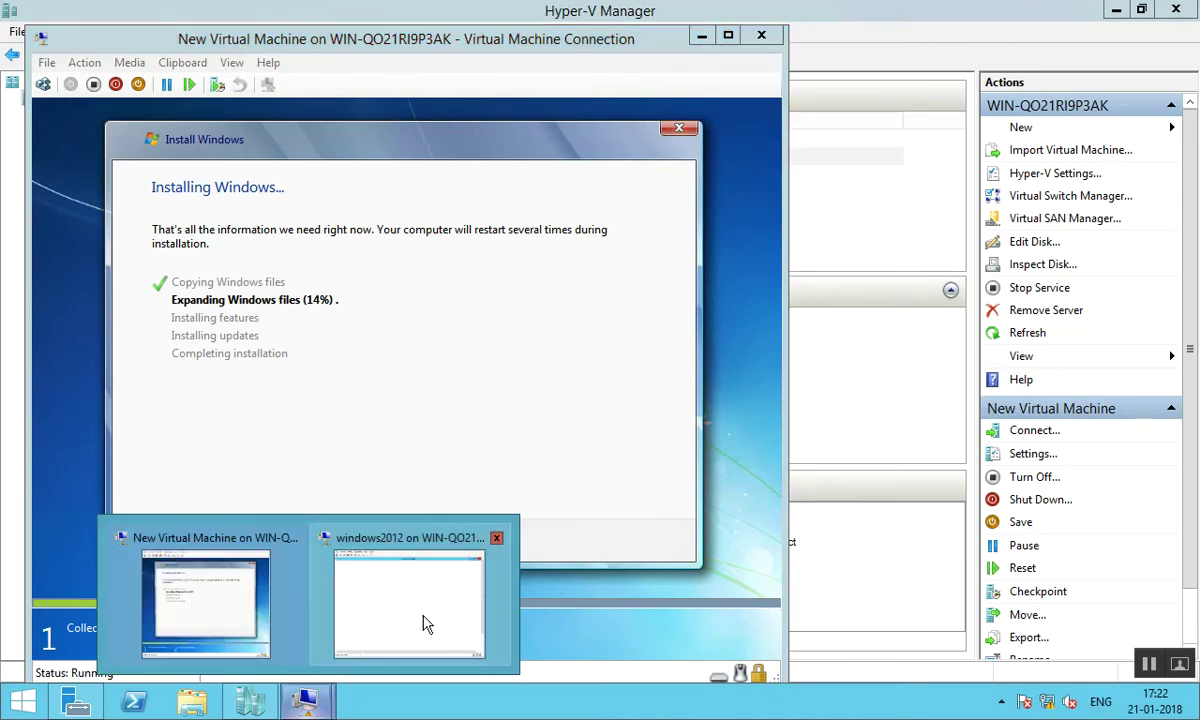
{"action": "left_click", "coordinate": [421, 621]}
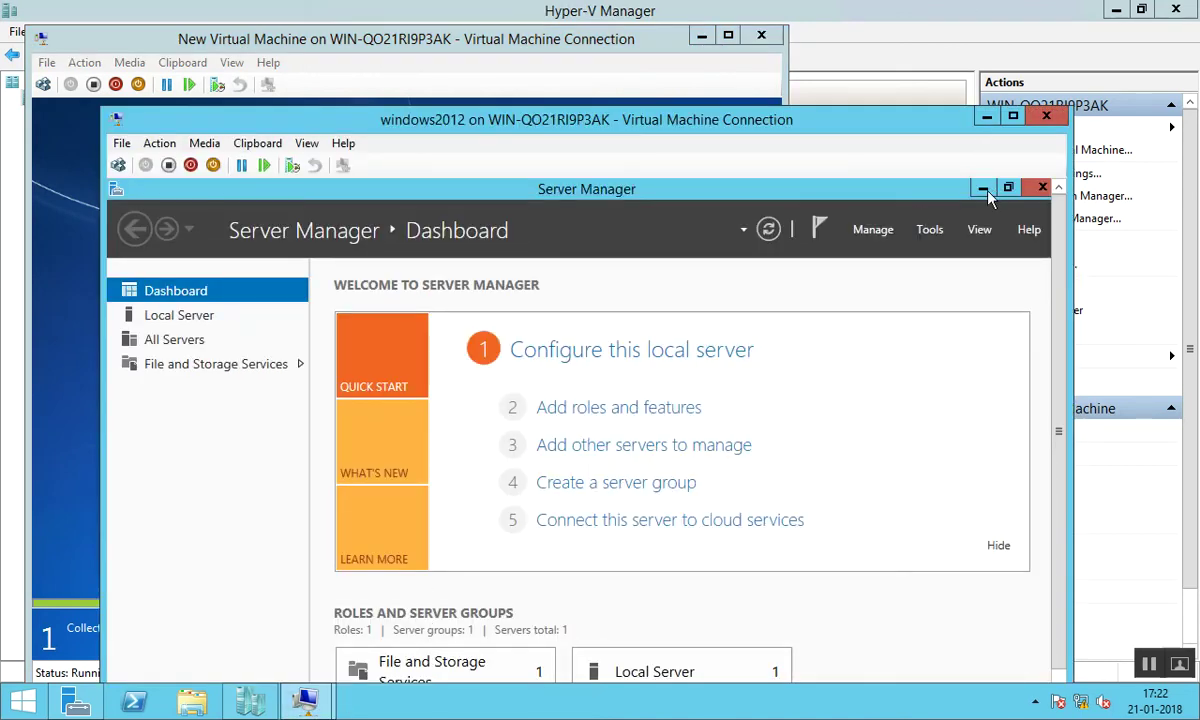
{"action": "left_click", "coordinate": [1042, 188]}
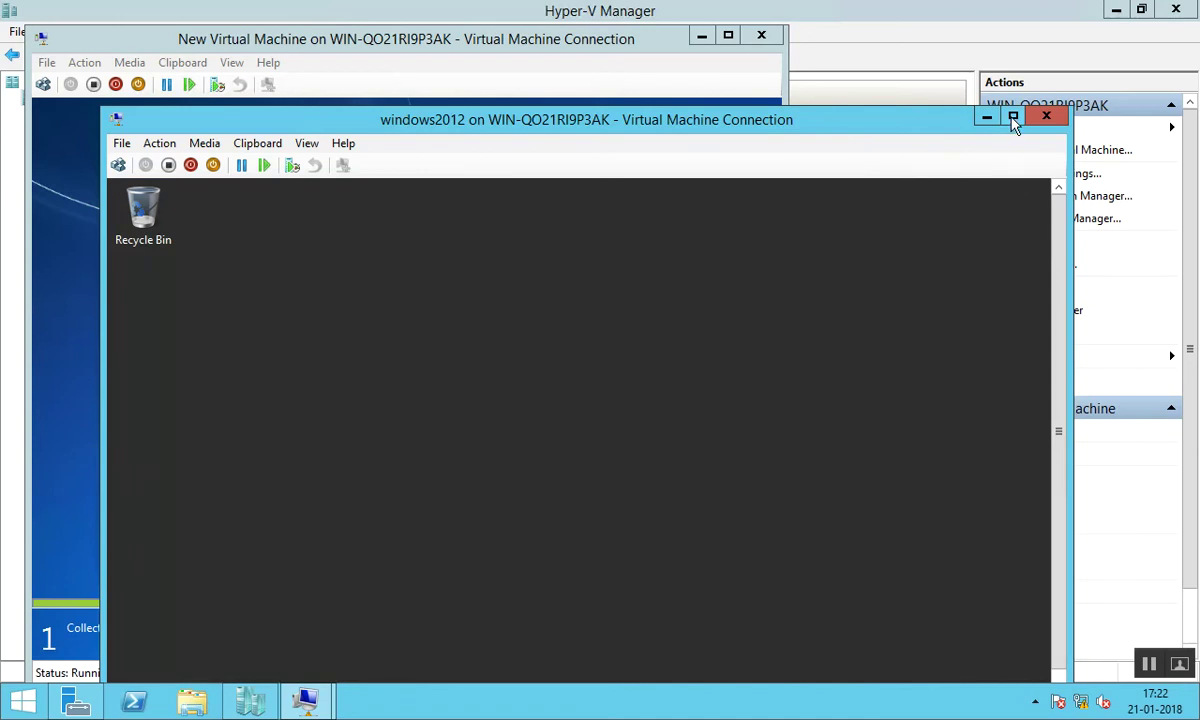
Maximize the windows2012 console in Full Screen Mode and open the guest's Run box
{"action": "left_click", "coordinate": [1013, 118]}
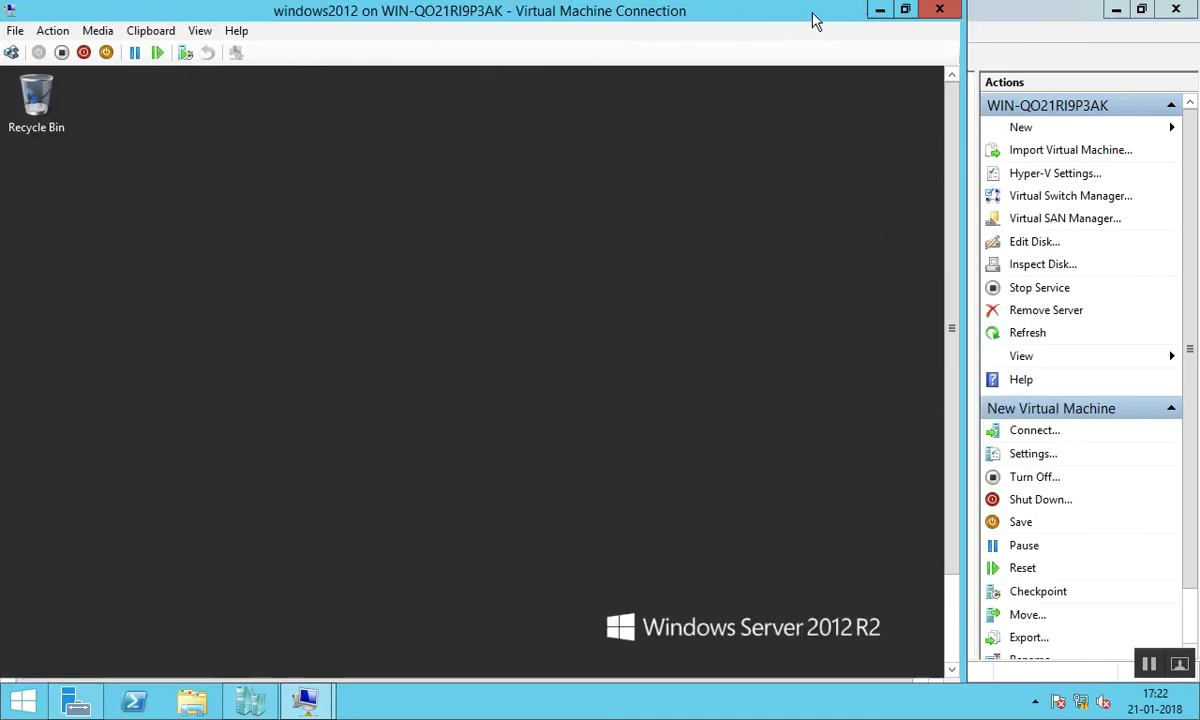
{"action": "left_click", "coordinate": [905, 9]}
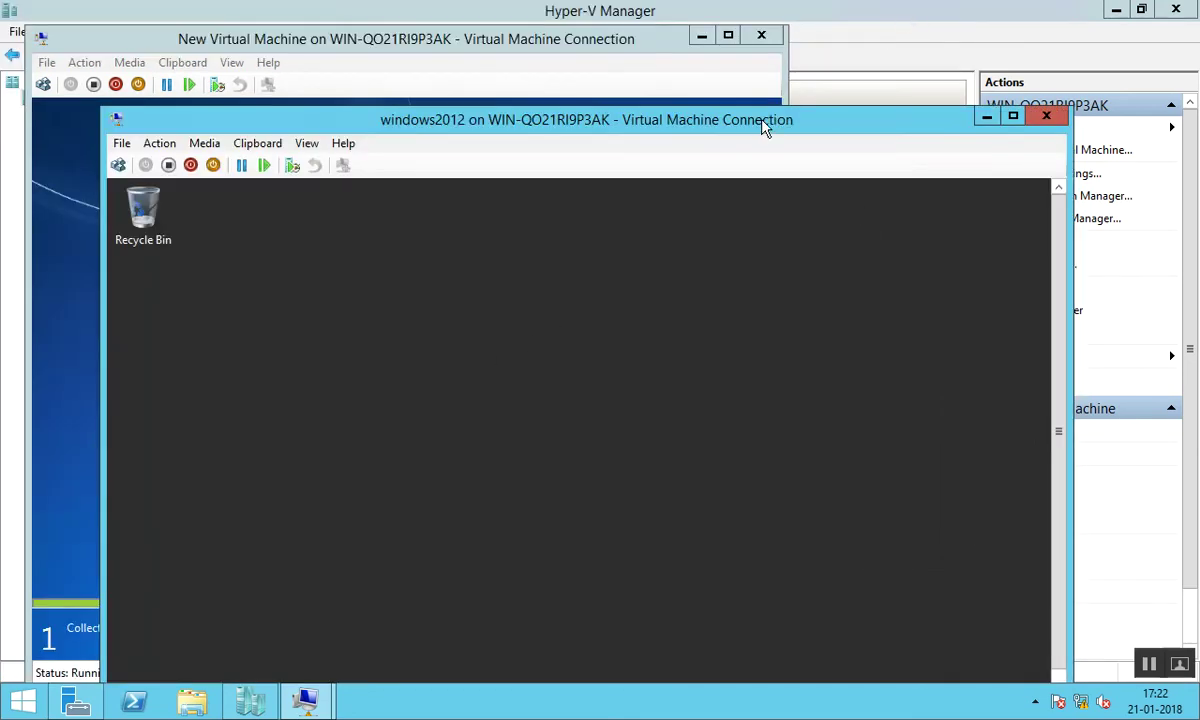
{"action": "double_click", "coordinate": [763, 120]}
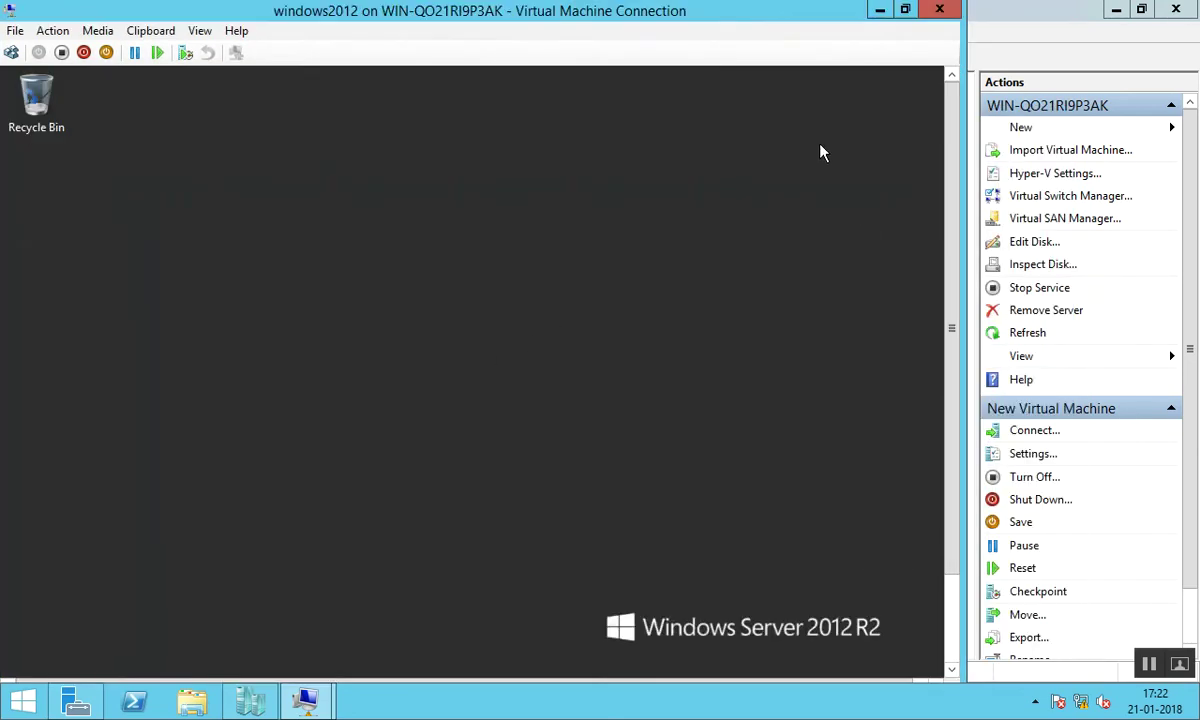
{"action": "left_click", "coordinate": [166, 31]}
{"action": "left_click", "coordinate": [192, 52]}
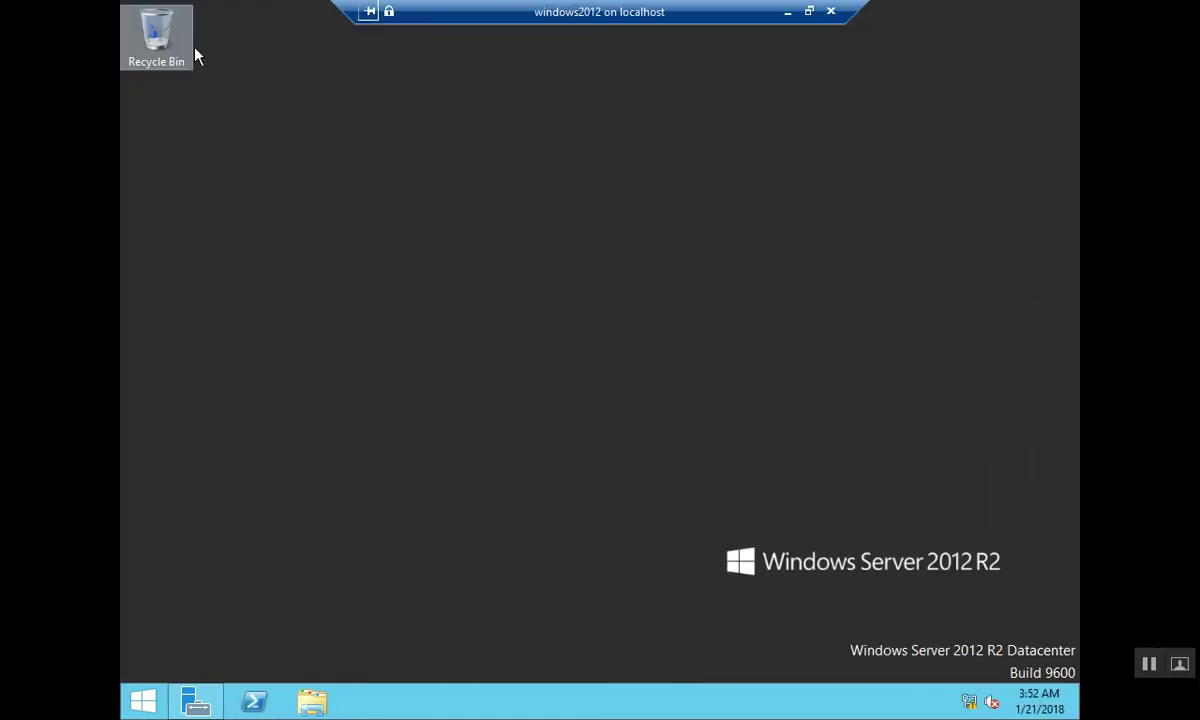
{"action": "key", "text": "super+r"}
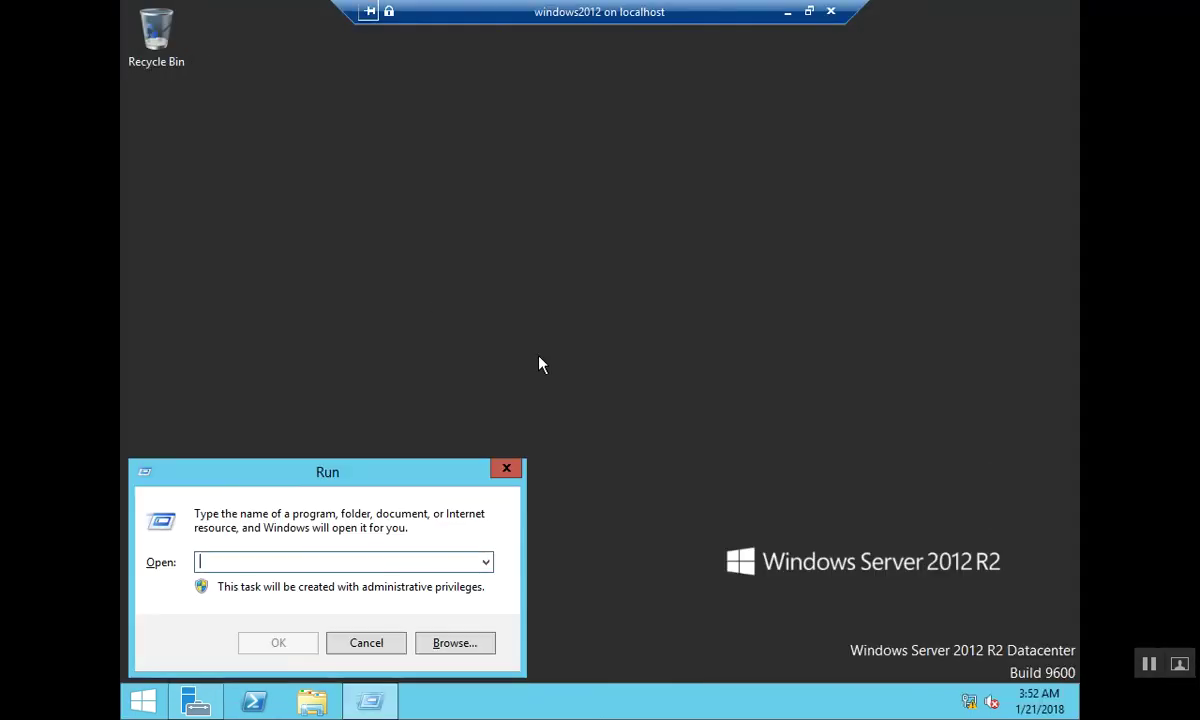
Open the Ethernet adapter's IPv4 properties through ncpa.cpl
{"action": "type", "text": "ncpa.cpl"}
{"action": "key", "text": "Return"}
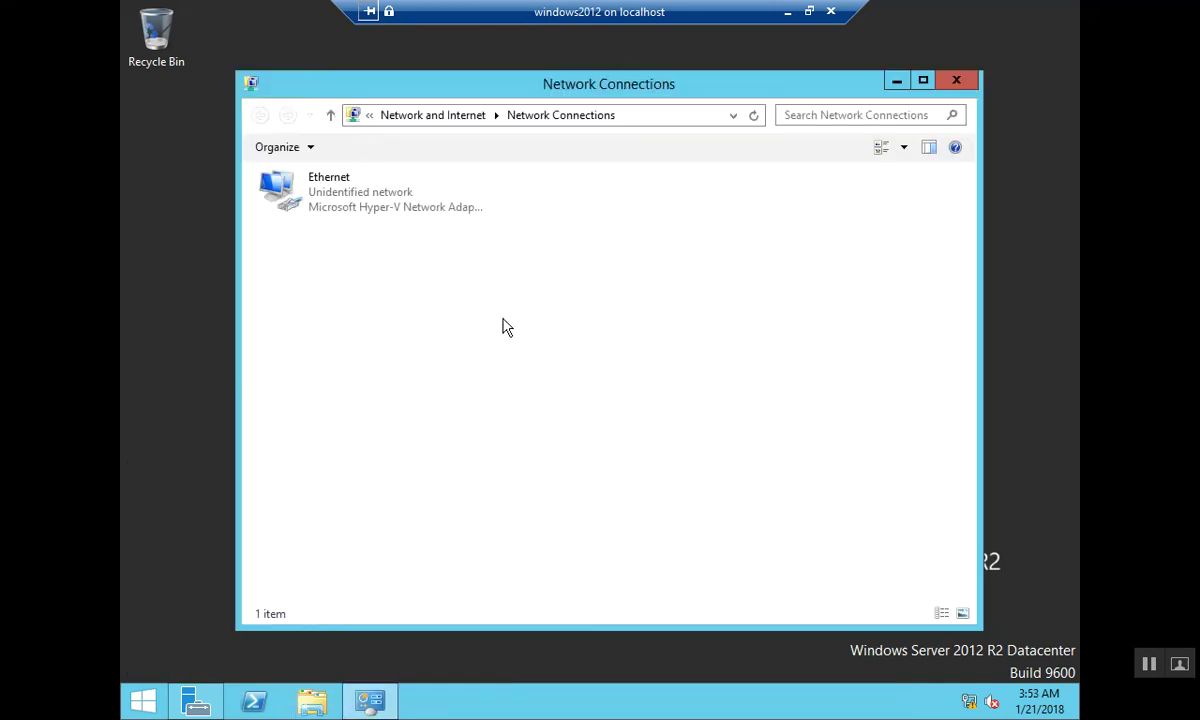
{"action": "left_click", "coordinate": [356, 203]}
{"action": "key", "text": "Return"}
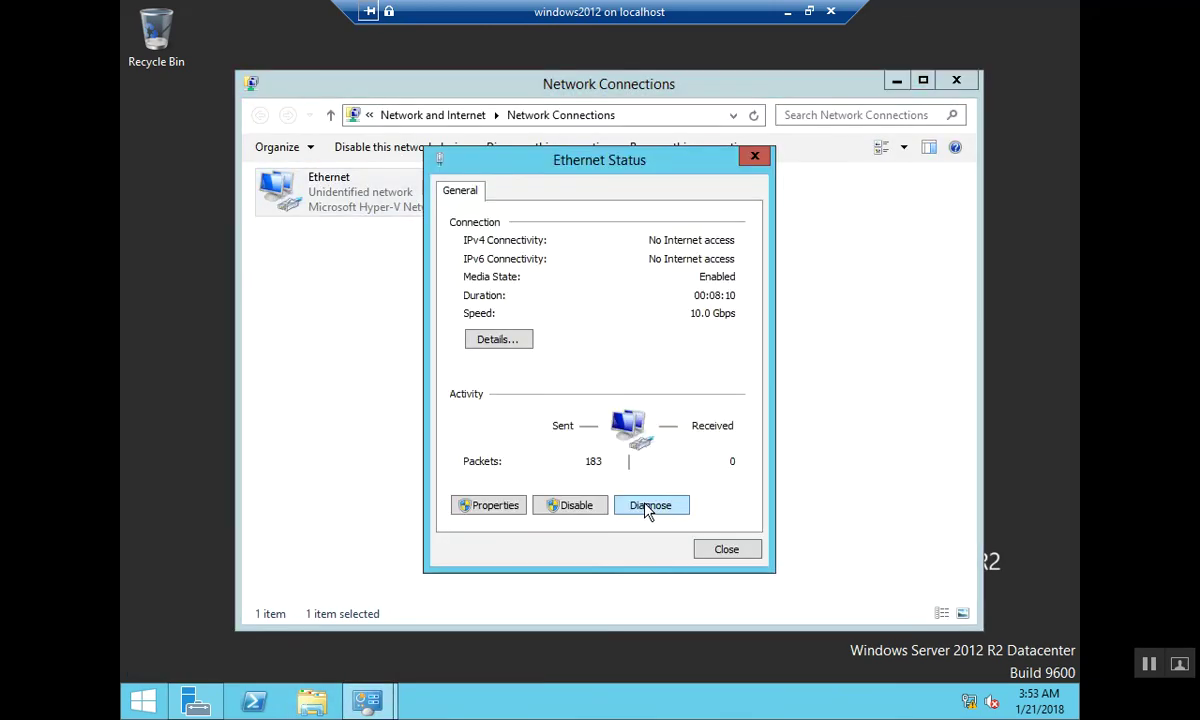
{"action": "key", "text": "alt+p"}
{"action": "key", "text": "Down"}
{"action": "key", "text": "Down"}
{"action": "key", "text": "Down"}
{"action": "key", "text": "Down"}
{"action": "key", "text": "Down"}
{"action": "key", "text": "Down"}
{"action": "key", "text": "Down"}
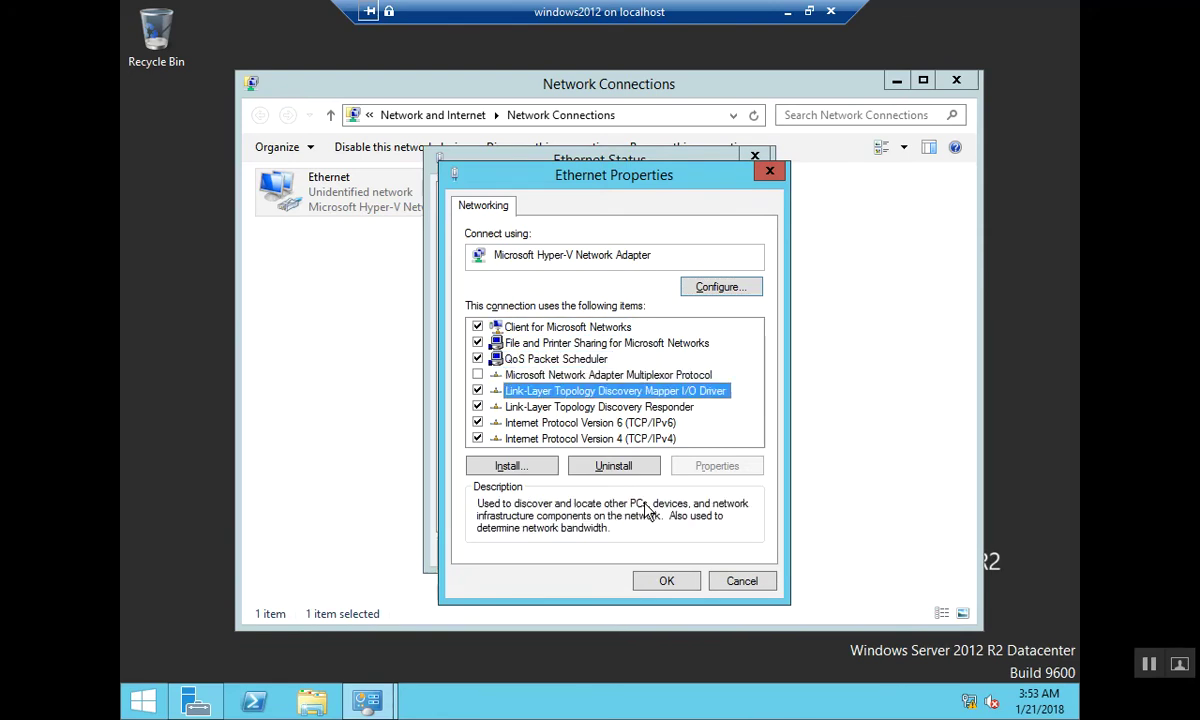
{"action": "key", "text": "alt+r"}
Set static IP 192.168.1.26, mask 255.255.255.0 and DNS 192.168.1.26
{"action": "key", "text": "Down"}
{"action": "key", "text": "Tab"}
{"action": "type", "text": "192.168.1"}
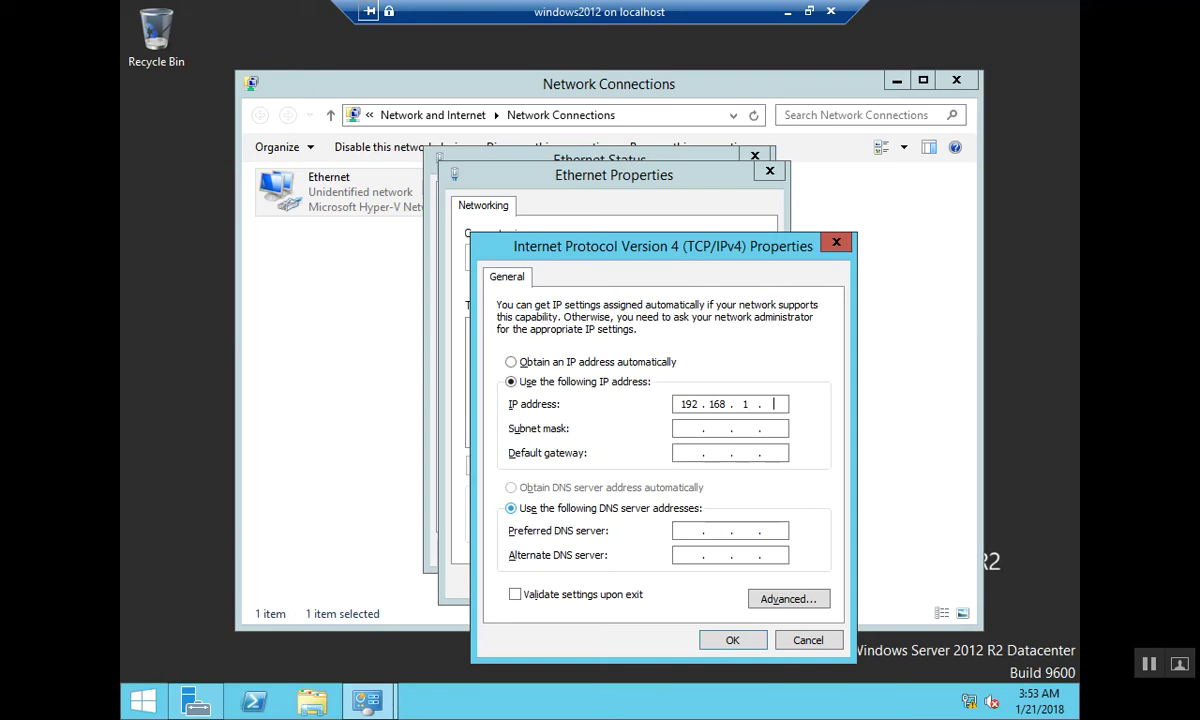
{"action": "type", "text": ".26"}
{"action": "key", "text": "Tab"}
{"action": "key", "text": "Tab"}
{"action": "key", "text": "Tab"}
{"action": "key", "text": "Tab"}
{"action": "type", "text": "192 . 168 . 1 . 26"}
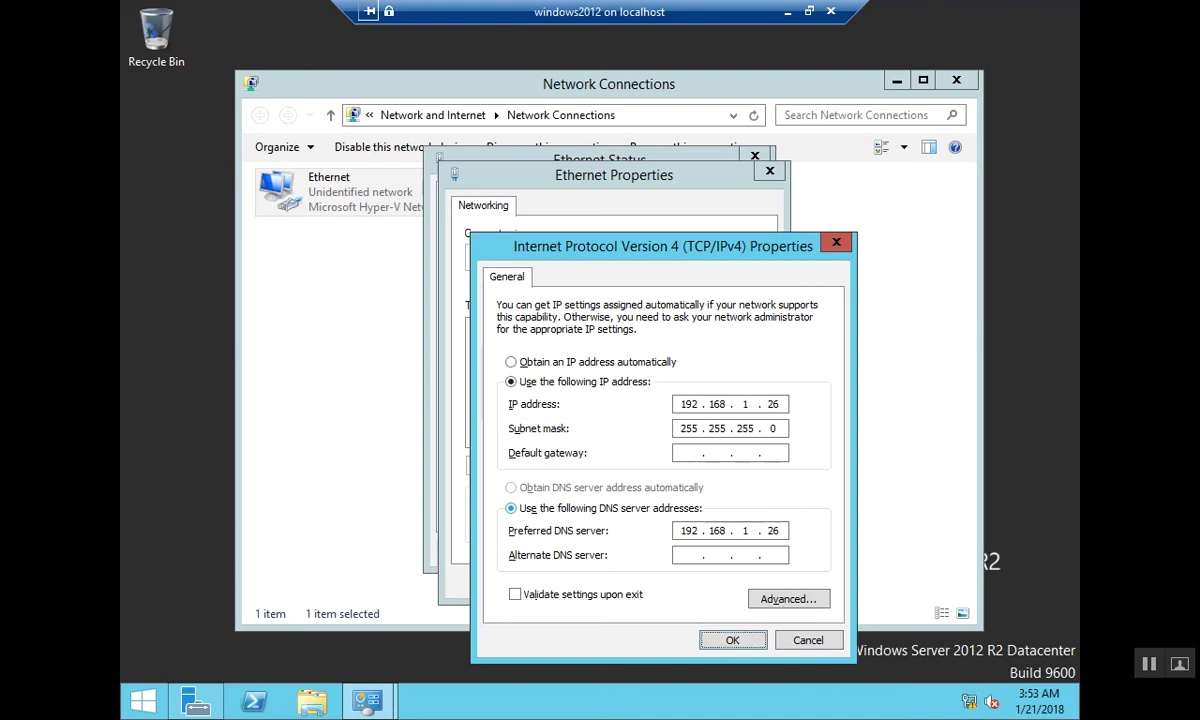
{"action": "key", "text": "Return"}
Close the Ethernet dialogs and Network Connections, refresh the desktop, and minimize the session
{"action": "key", "text": "Tab"}
{"action": "key", "text": "Tab"}
{"action": "key", "text": "Return"}
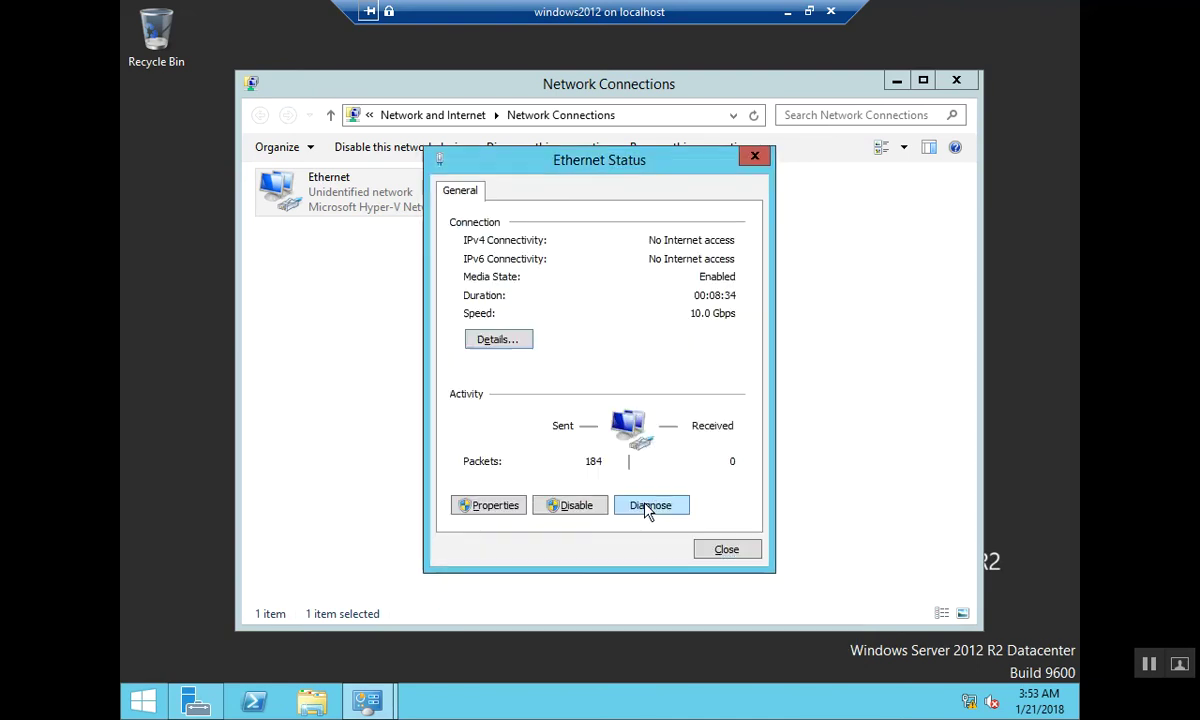
{"action": "key", "text": "Tab"}
{"action": "key", "text": "Tab"}
{"action": "key", "text": "Tab"}
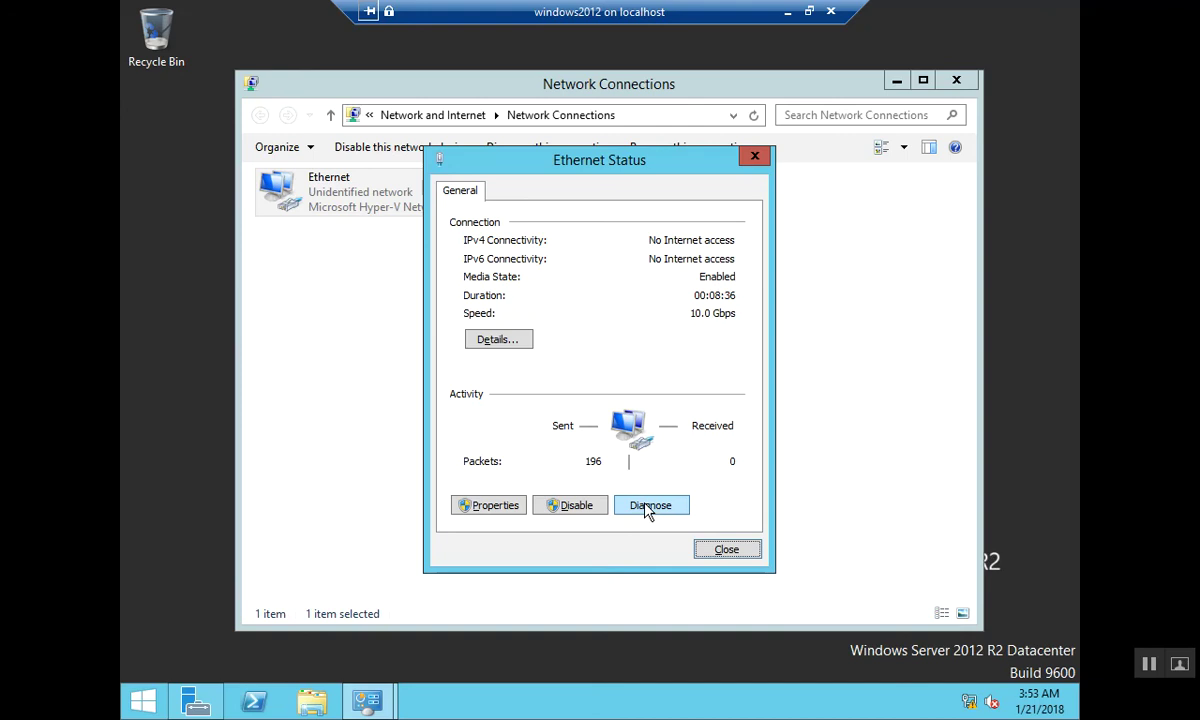
{"action": "key", "text": "Return"}
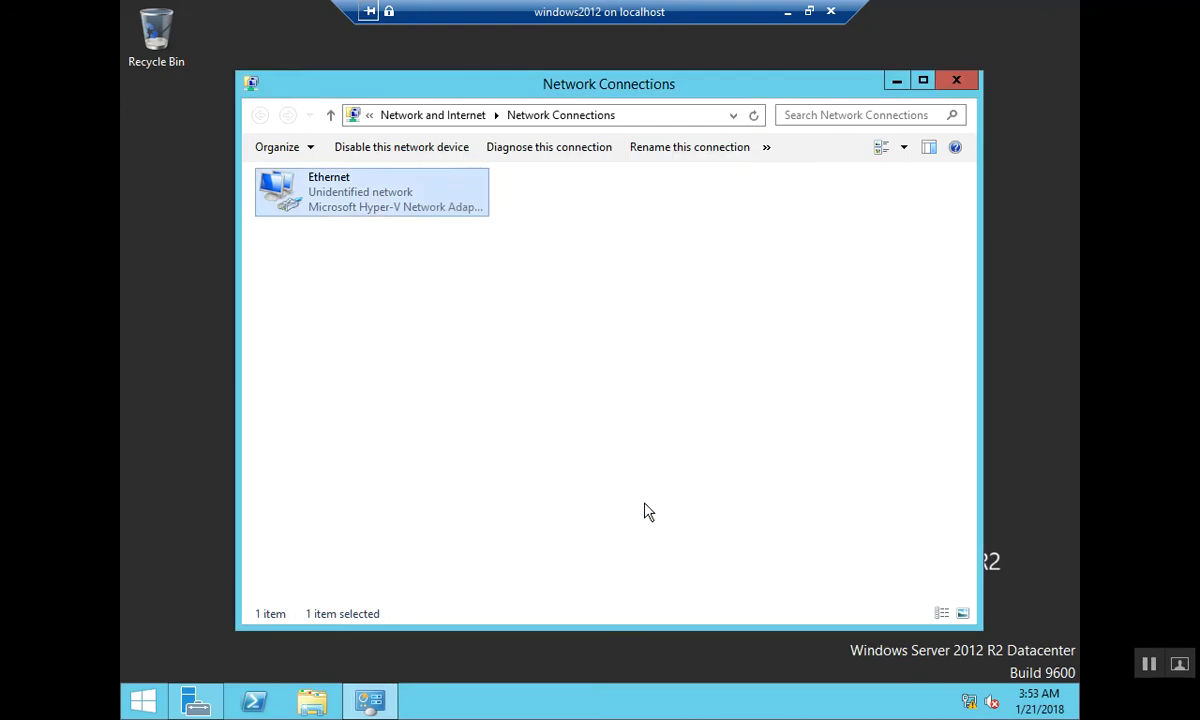
{"action": "key", "text": "alt+F4"}
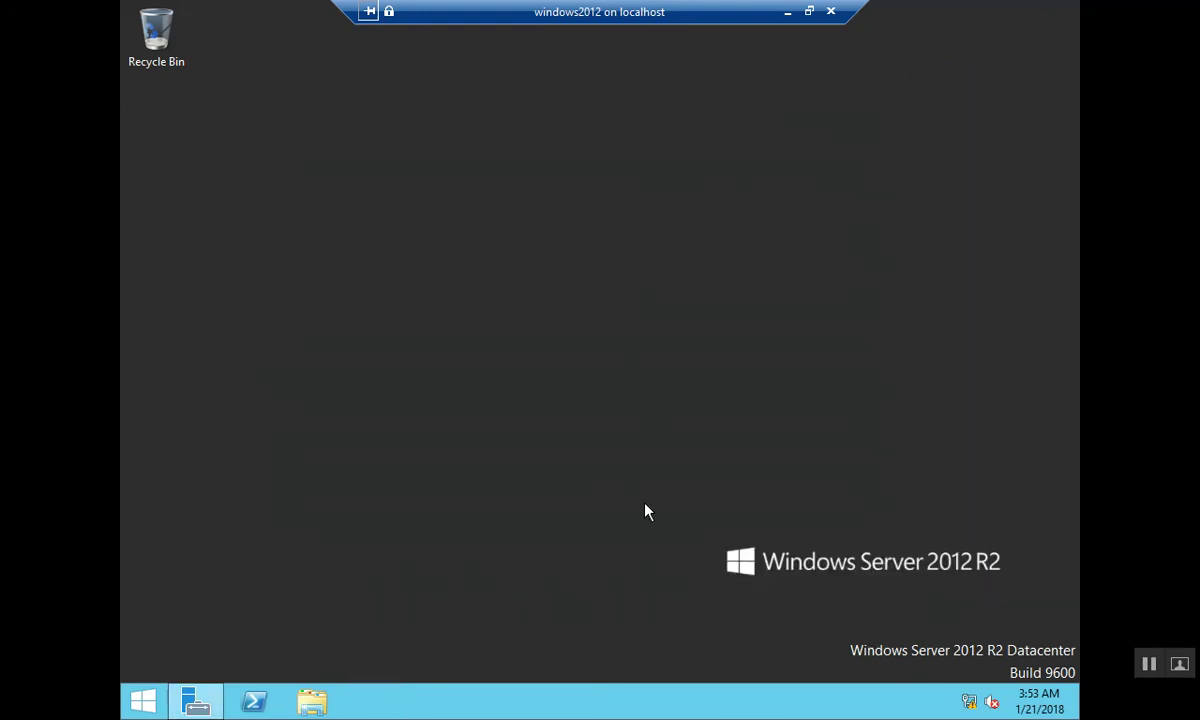
{"action": "right_click", "coordinate": [741, 430]}
{"action": "left_click", "coordinate": [800, 483]}
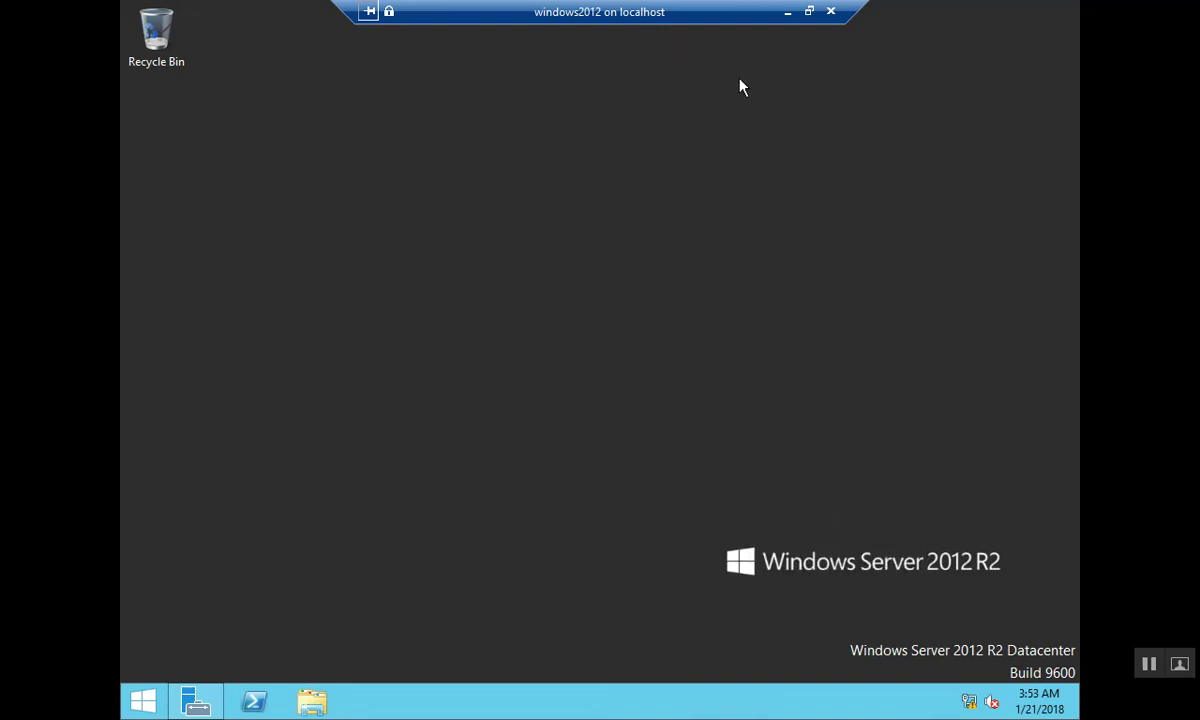
{"action": "left_click", "coordinate": [788, 13]}
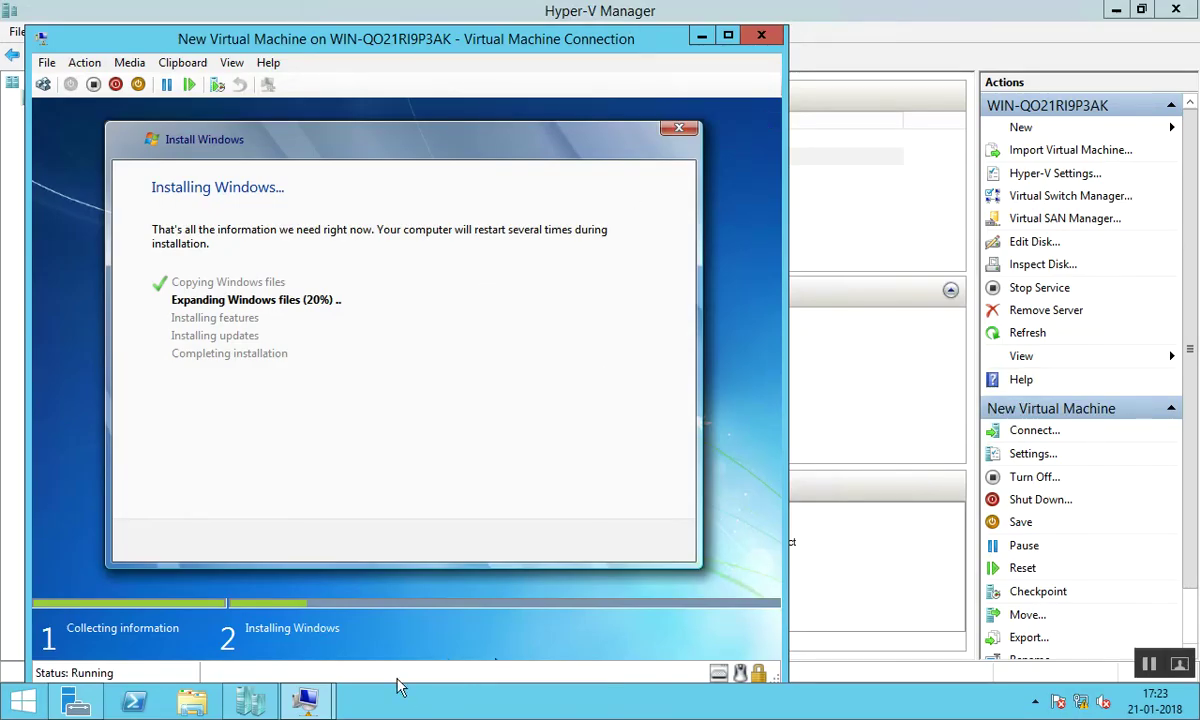
From the windows2012 Run box, ping 192.168.1.26 and then 192.168.1.25
{"action": "mouse_move", "coordinate": [313, 705]}
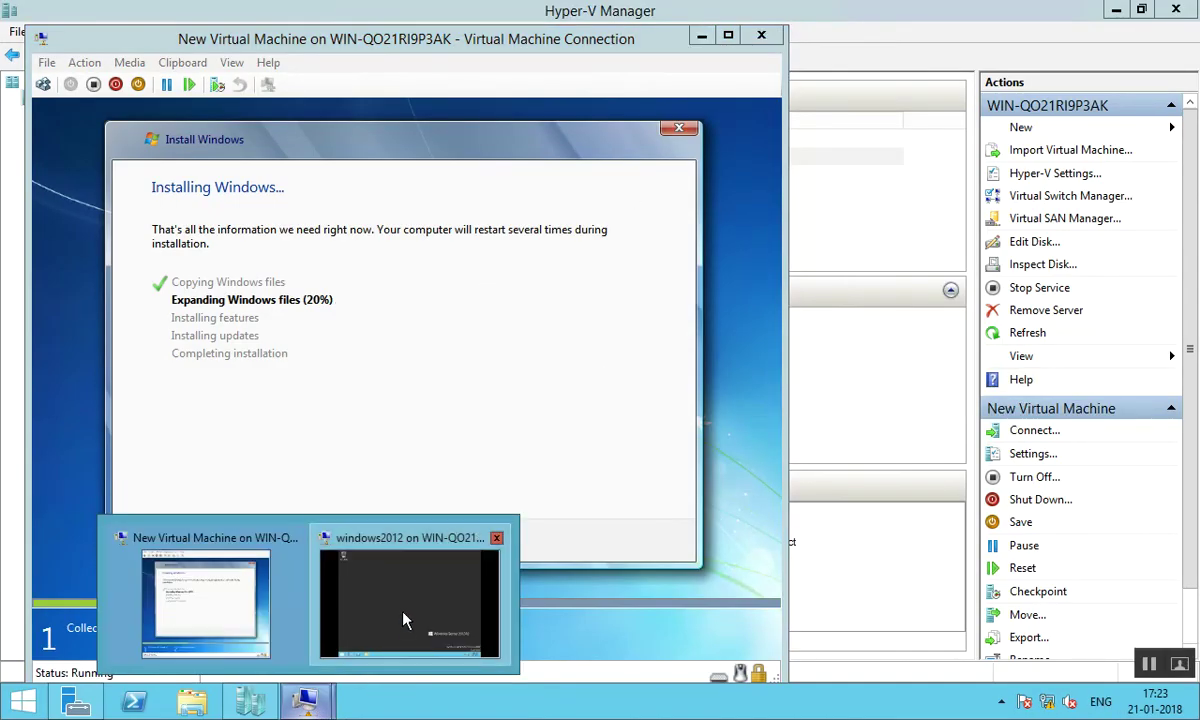
{"action": "left_click", "coordinate": [405, 632]}
{"action": "key", "text": "super+r"}
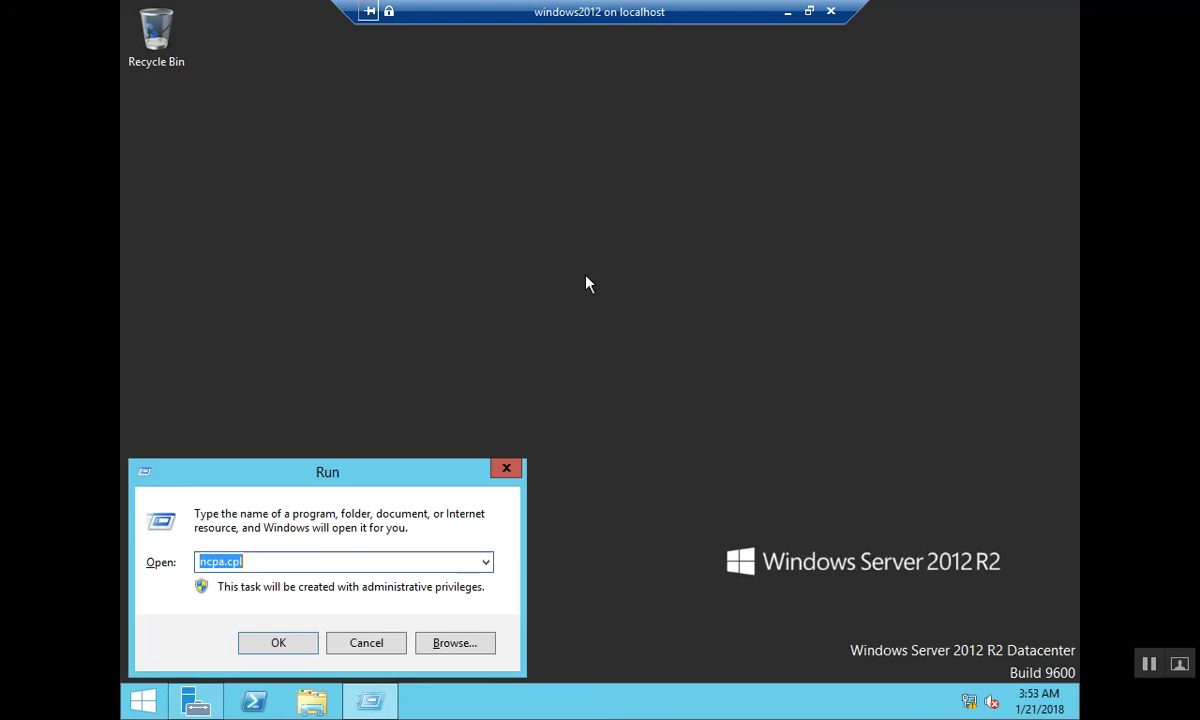
{"action": "type", "text": "ping "}
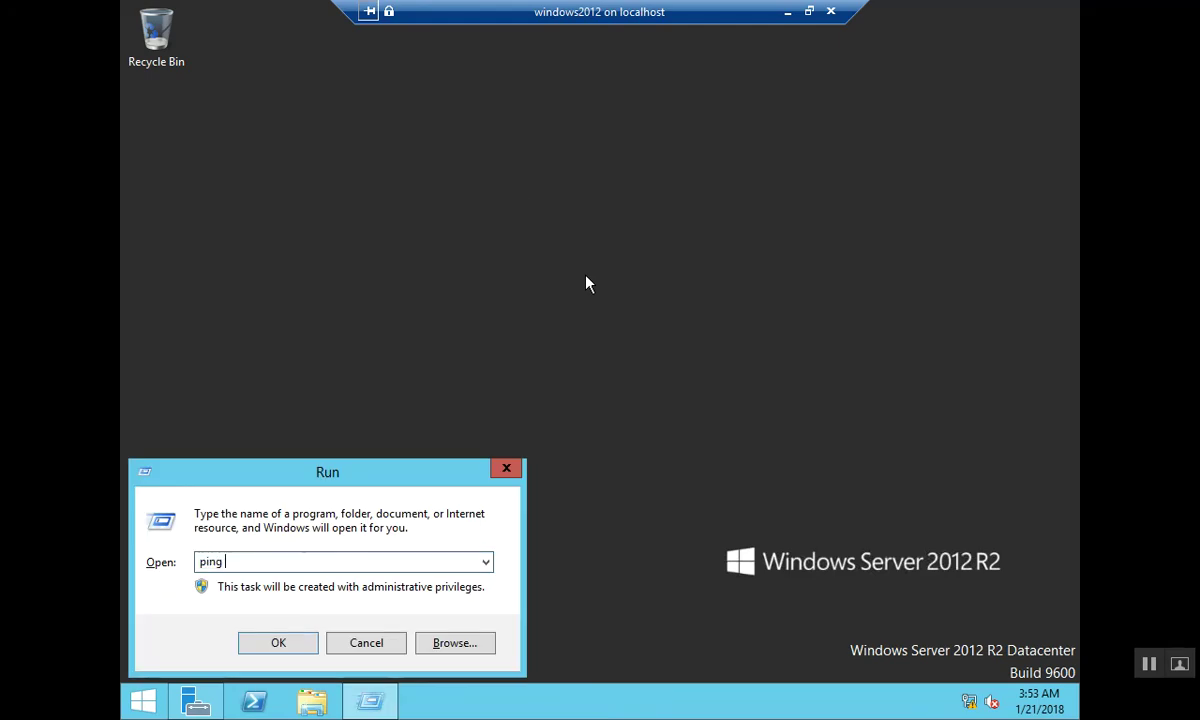
{"action": "type", "text": "192.168.1."}
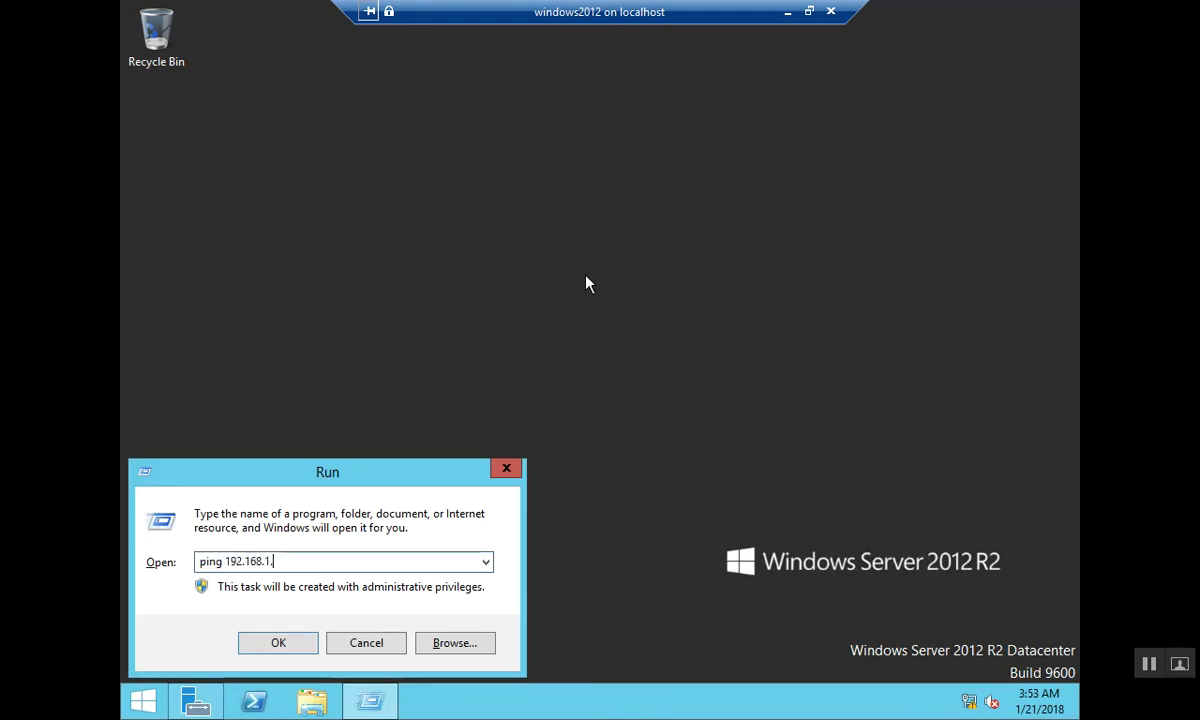
{"action": "type", "text": "26"}
{"action": "key", "text": "Return"}
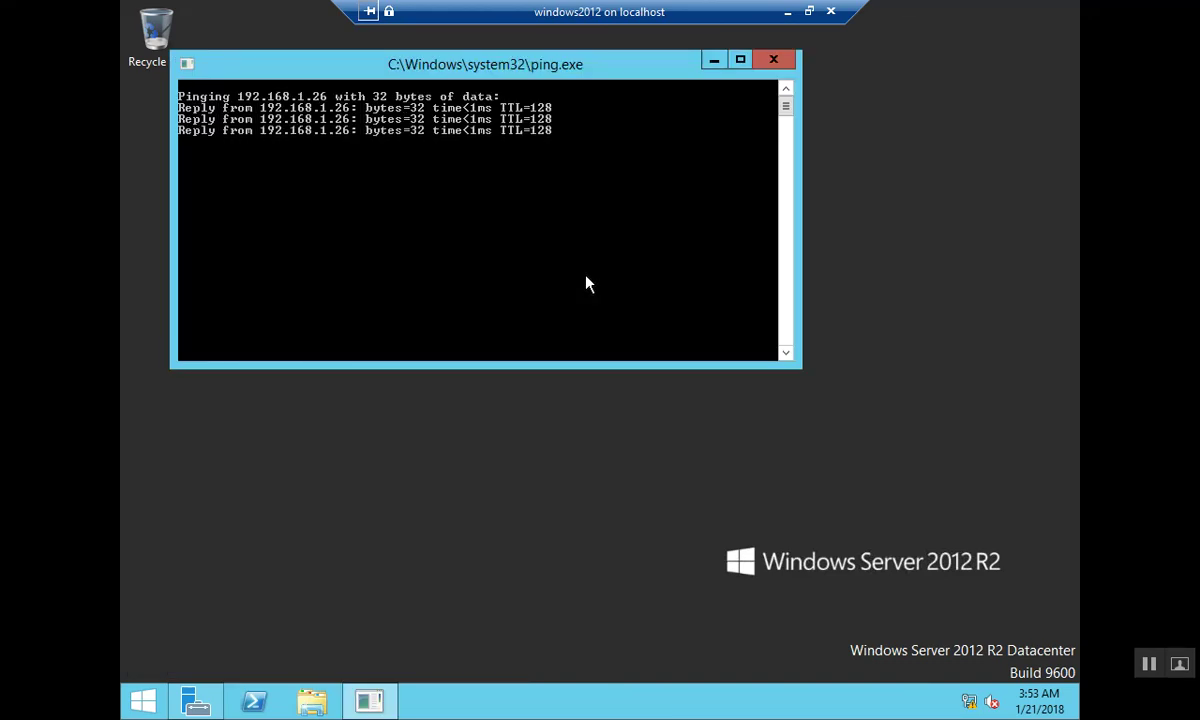
{"action": "key", "text": "super+r"}
{"action": "key", "text": "End"}
{"action": "key", "text": "BackSpace"}
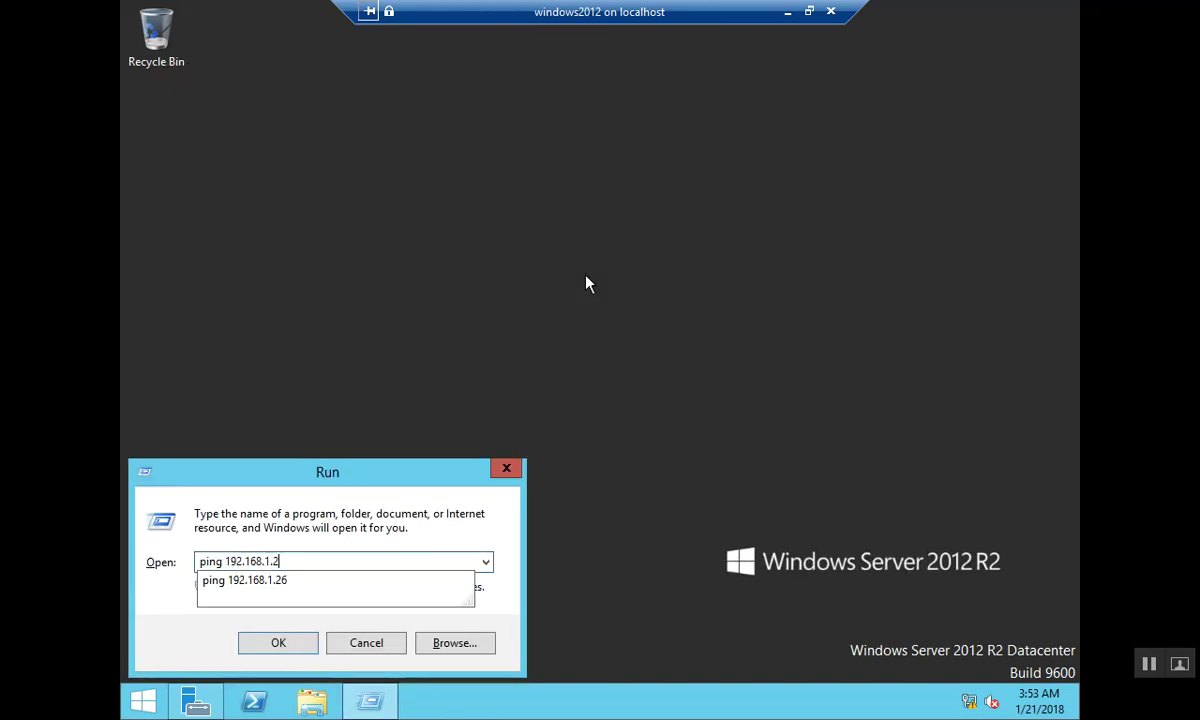
{"action": "type", "text": "5"}
{"action": "key", "text": "Return"}
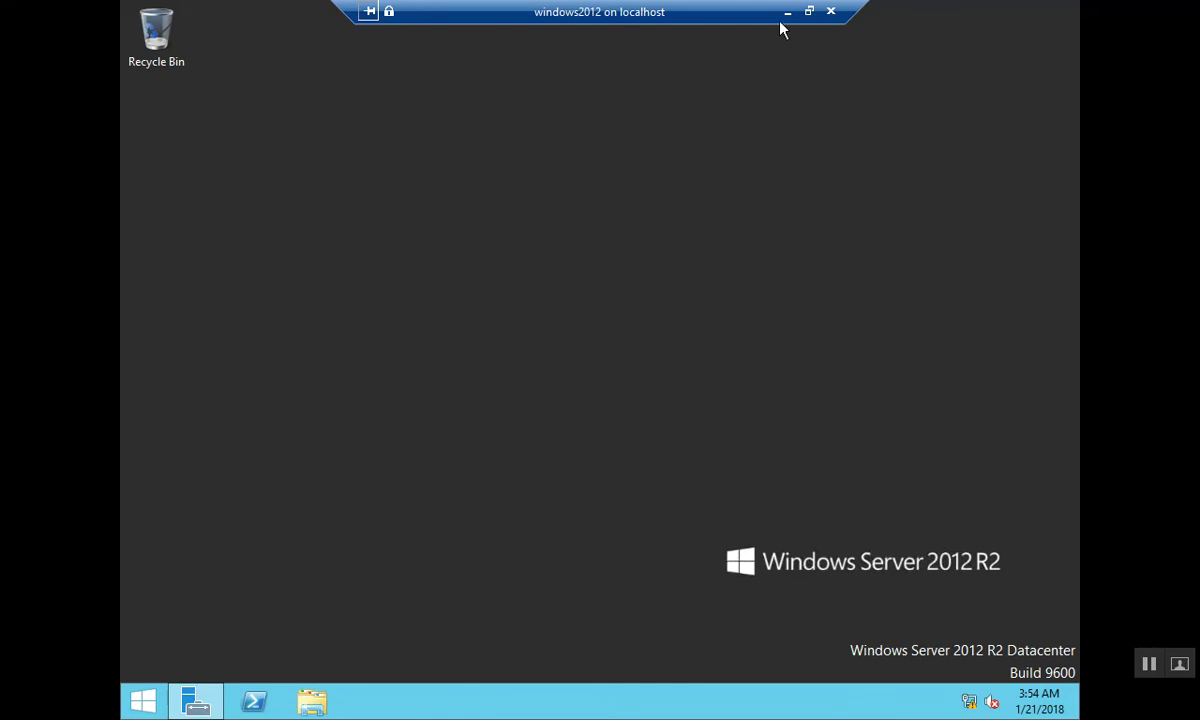
Create a New Text Document on the desktop, then return to Hyper-V Manager with windows2012 selected
{"action": "right_click", "coordinate": [457, 462]}
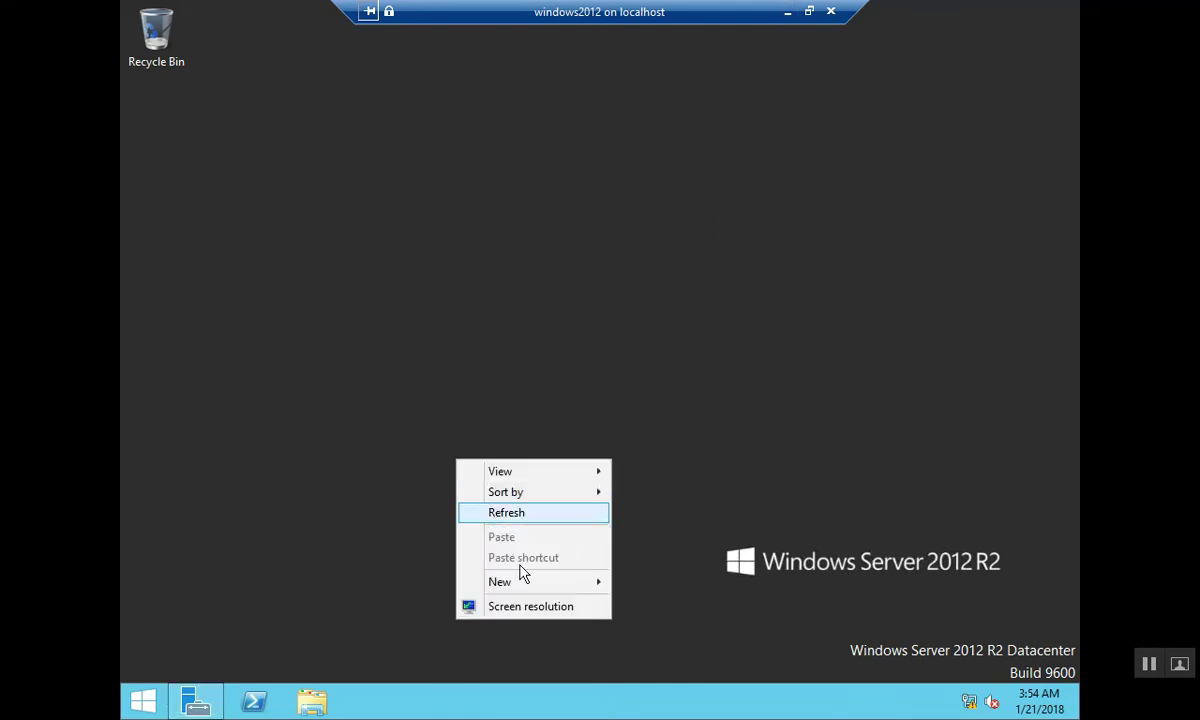
{"action": "mouse_move", "coordinate": [600, 582]}
{"action": "left_click", "coordinate": [685, 575]}
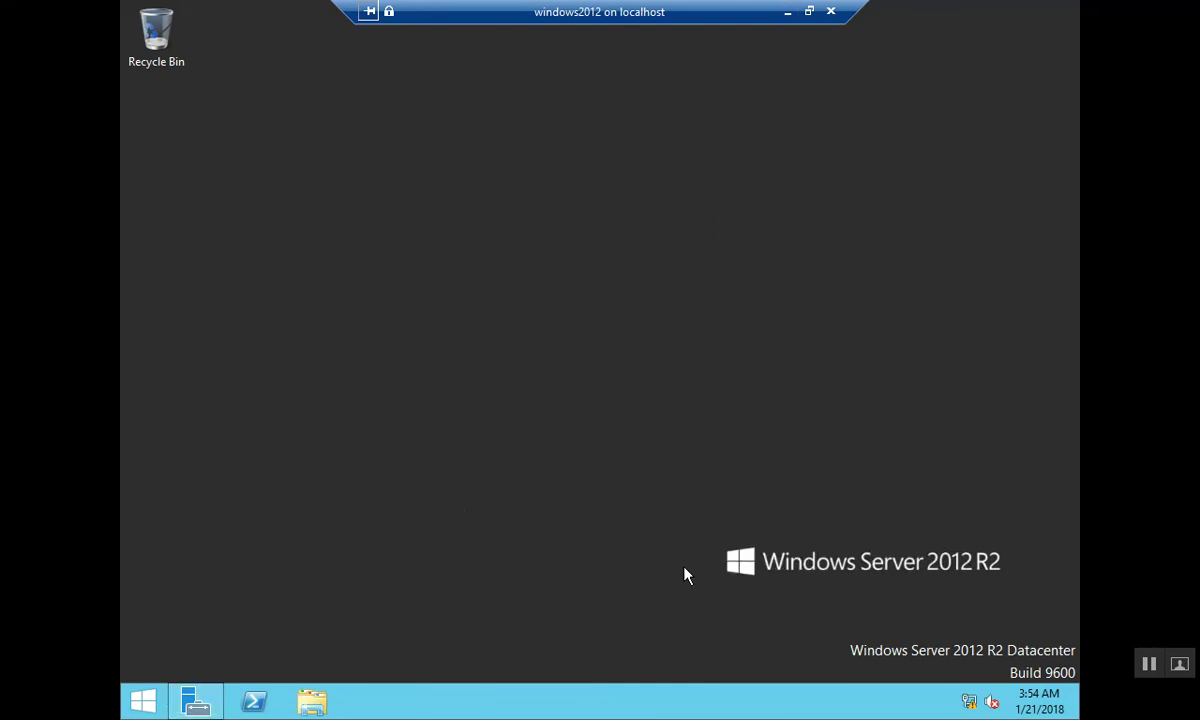
{"action": "left_click", "coordinate": [787, 13]}
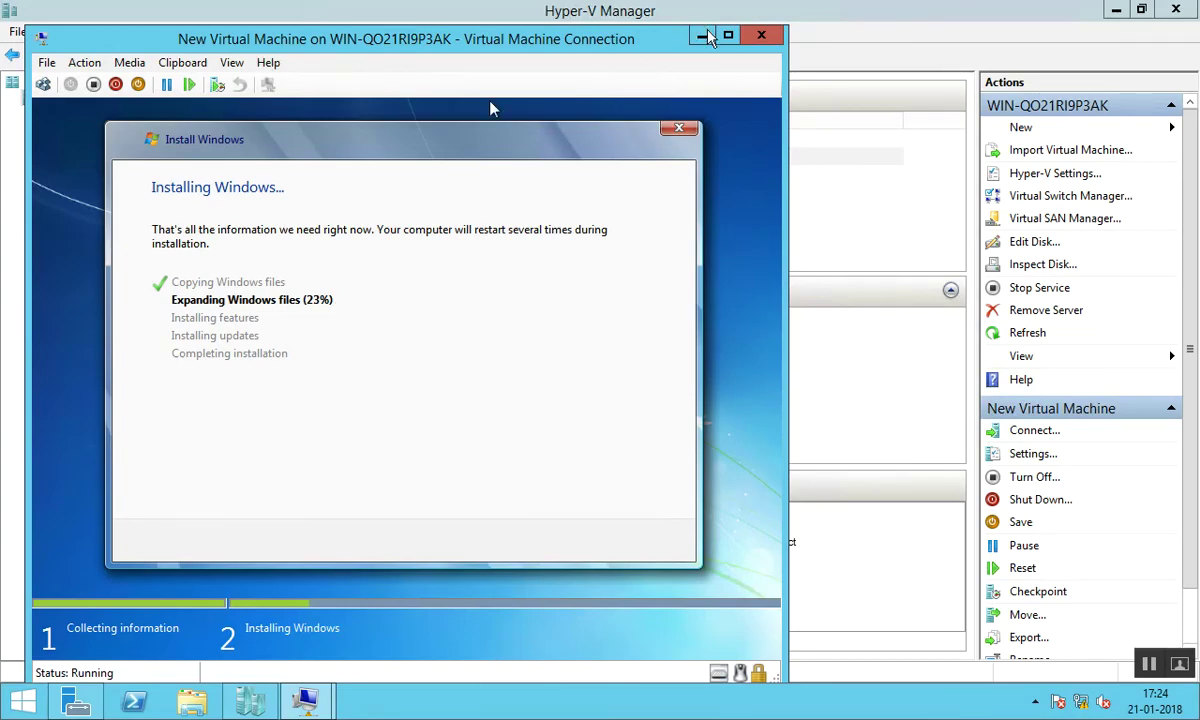
{"action": "left_click", "coordinate": [703, 35]}
{"action": "left_click", "coordinate": [262, 180]}
Take a checkpoint of windows2012 and select the Now state in the checkpoint tree
{"action": "right_click", "coordinate": [262, 185]}
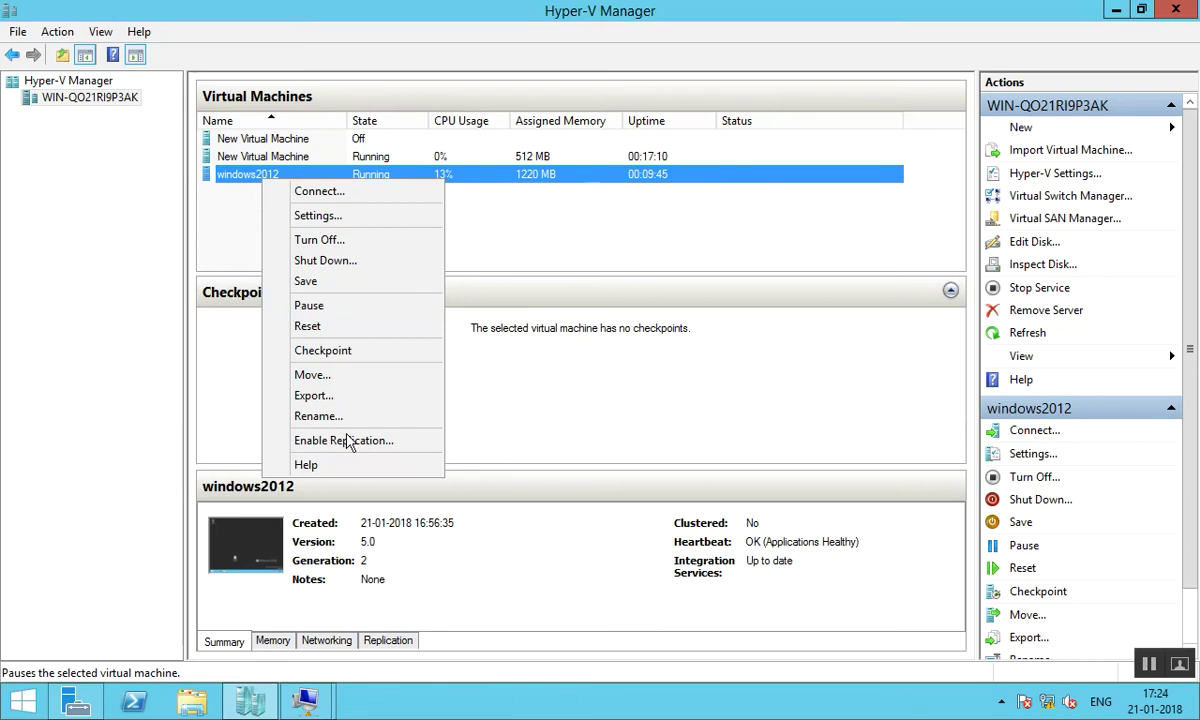
{"action": "left_click", "coordinate": [368, 350]}
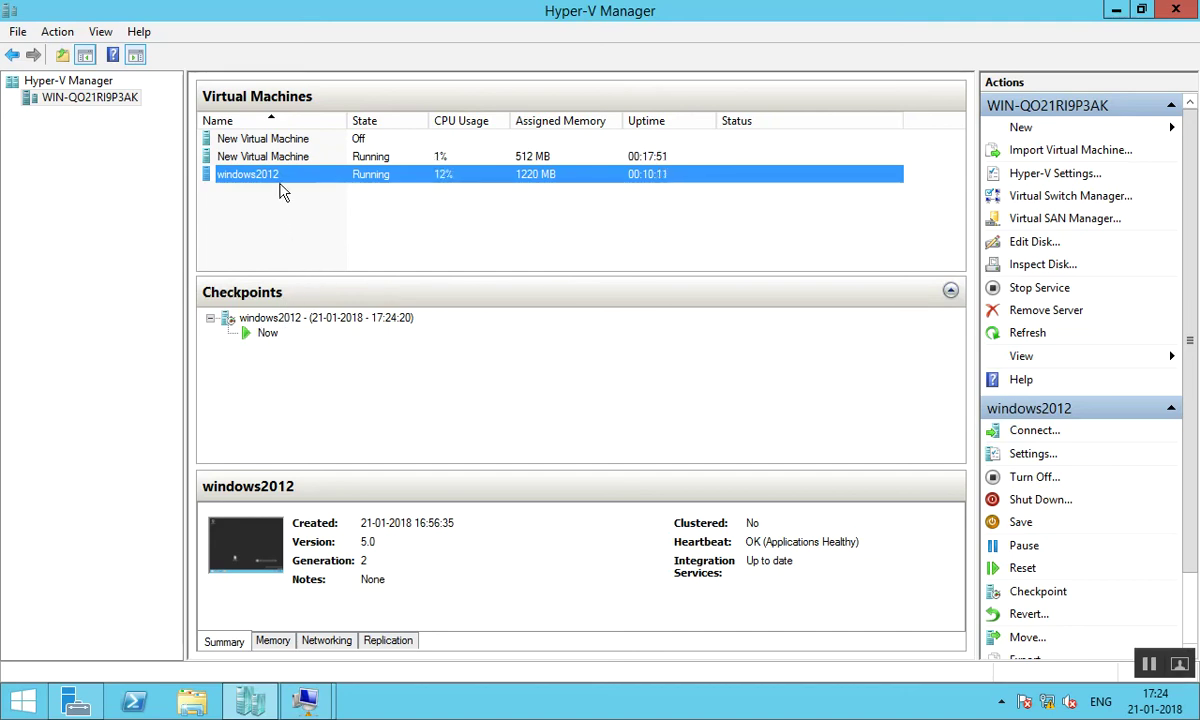
{"action": "left_click", "coordinate": [272, 336]}
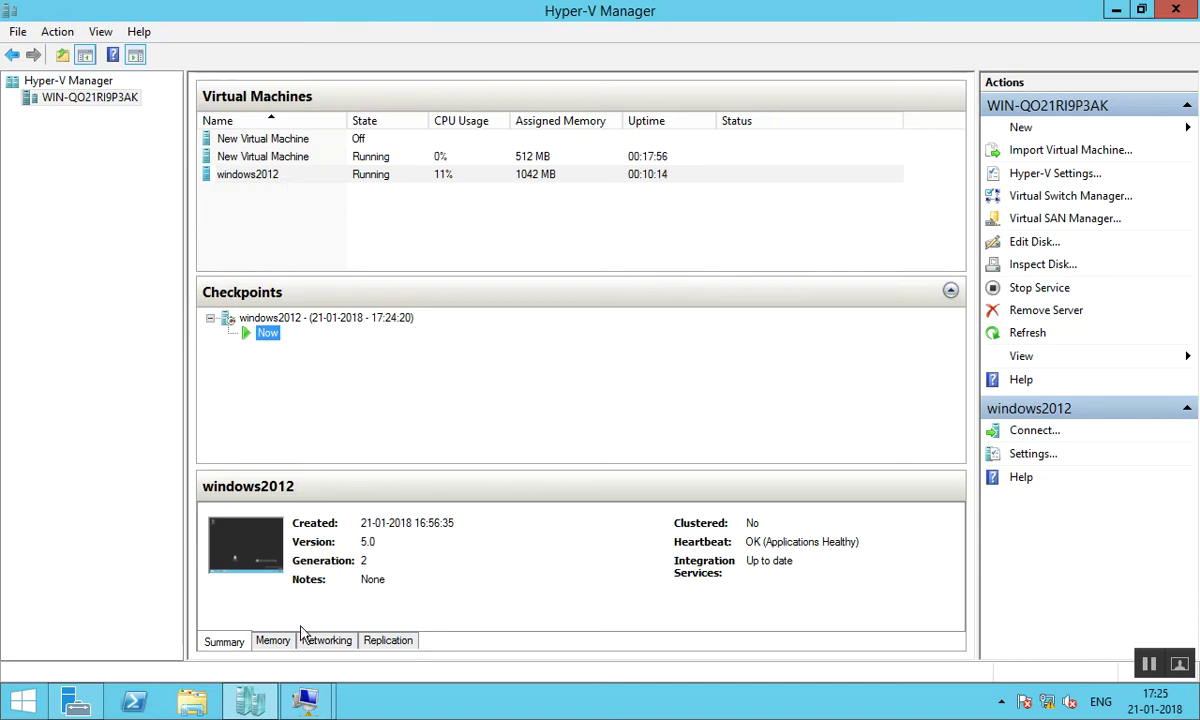
In the windows2012 session, create a desktop folder named 'edwqedwqd'
{"action": "mouse_move", "coordinate": [300, 705]}
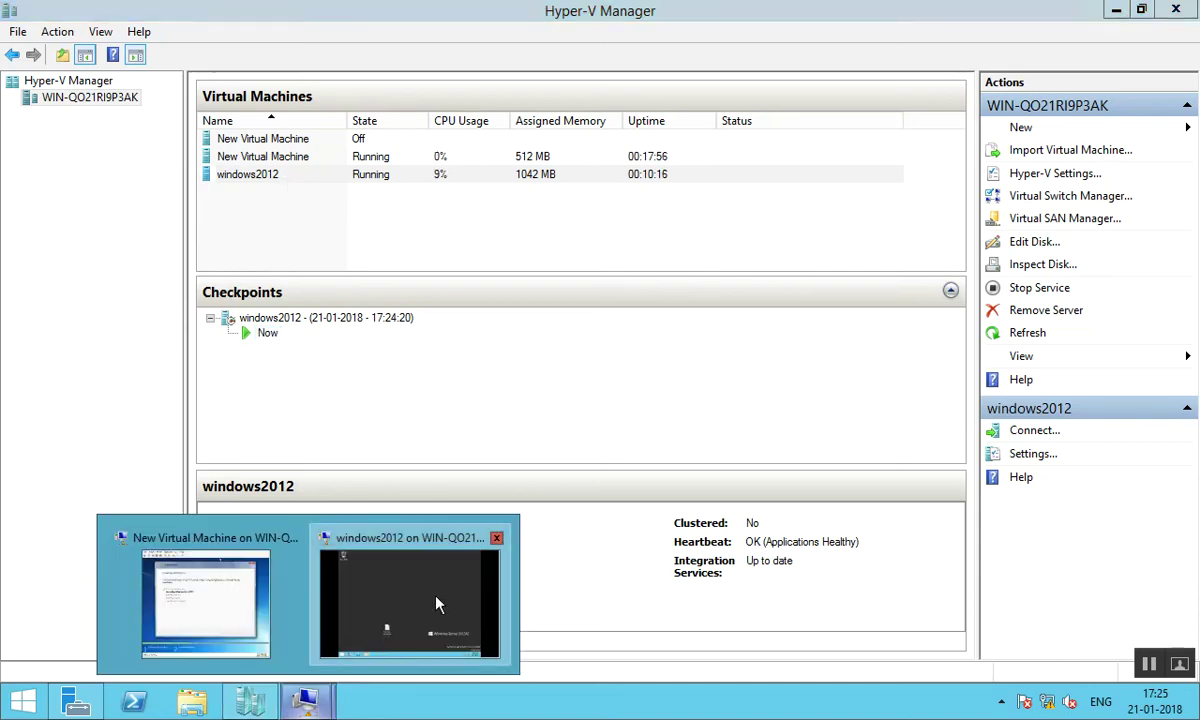
{"action": "left_click", "coordinate": [408, 558]}
{"action": "right_click", "coordinate": [518, 354]}
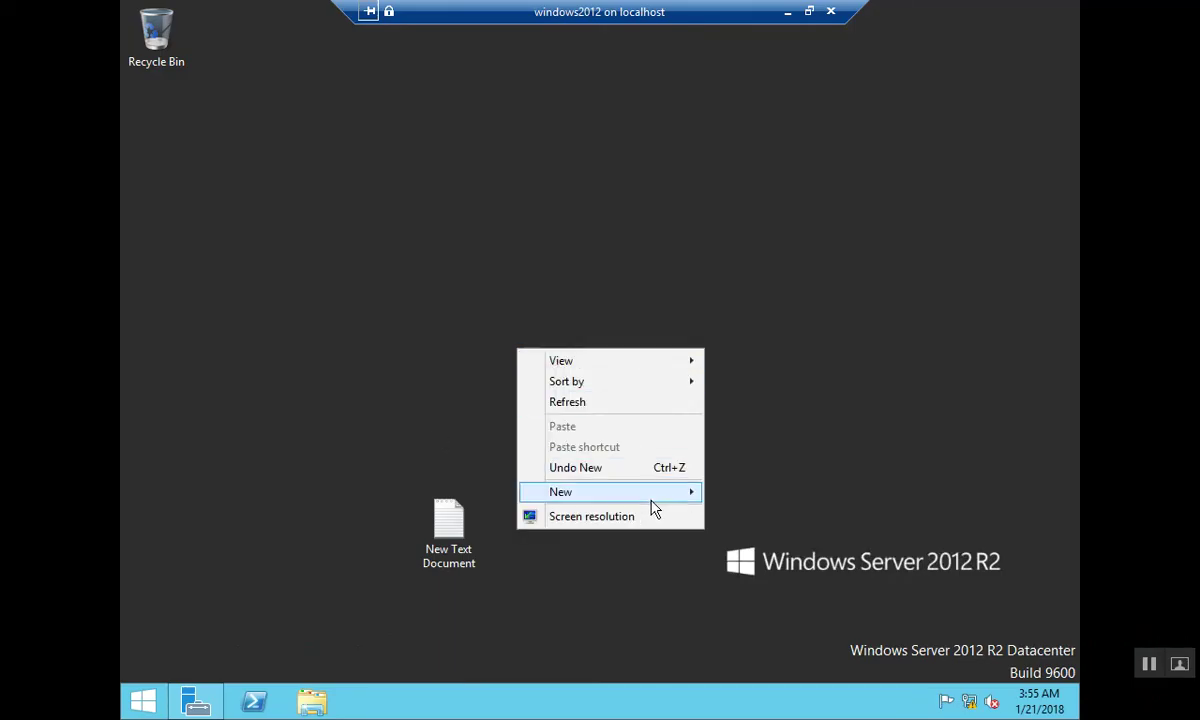
{"action": "mouse_move", "coordinate": [660, 492]}
{"action": "left_click", "coordinate": [818, 492]}
{"action": "type", "text": "edwqedwqd"}
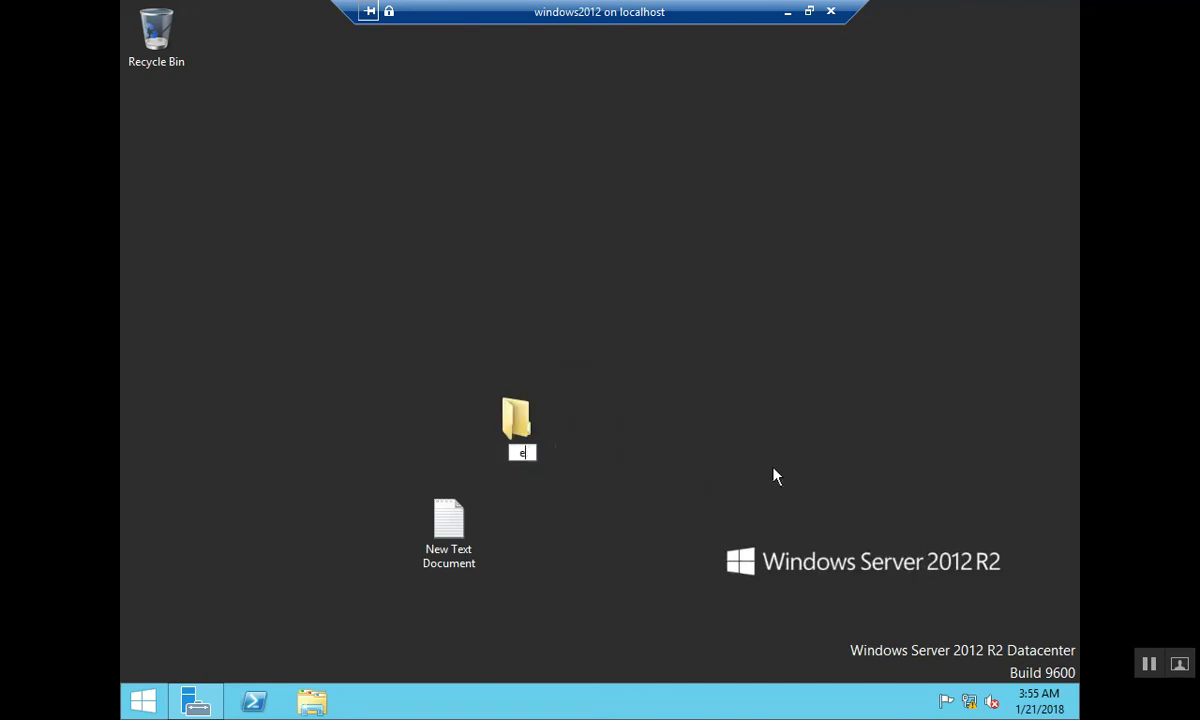
{"action": "key", "text": "Return"}
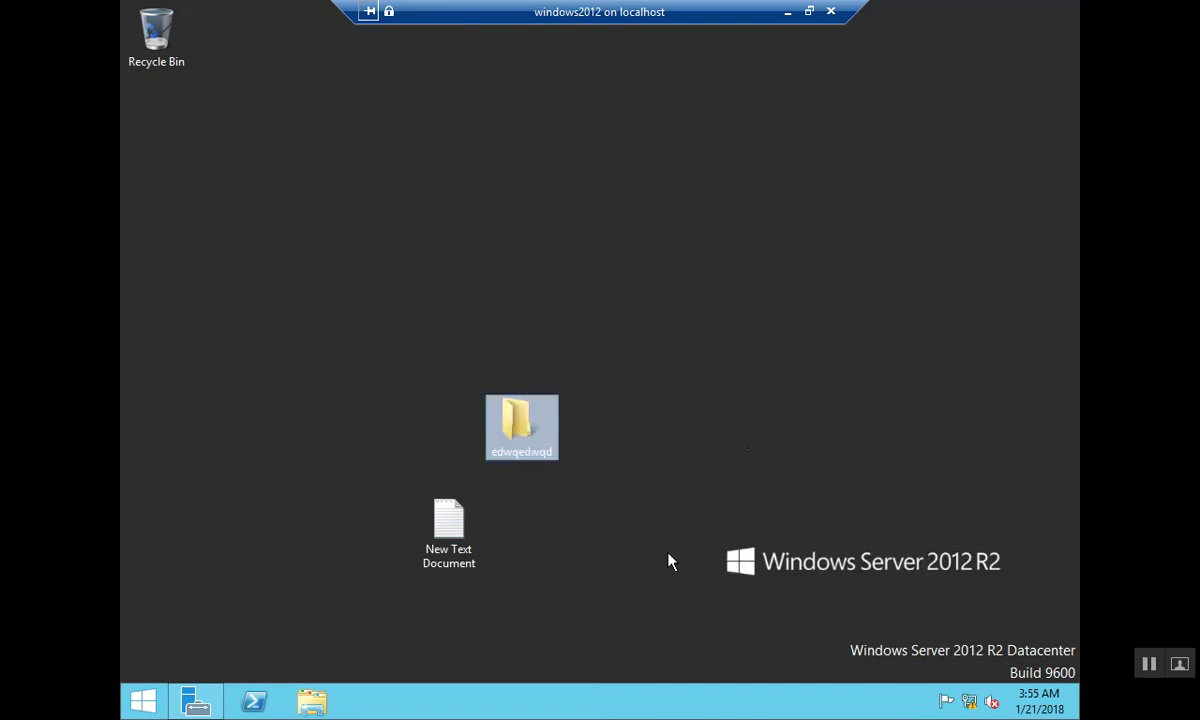
{"action": "left_click", "coordinate": [271, 645]}
{"action": "right_click", "coordinate": [621, 161]}
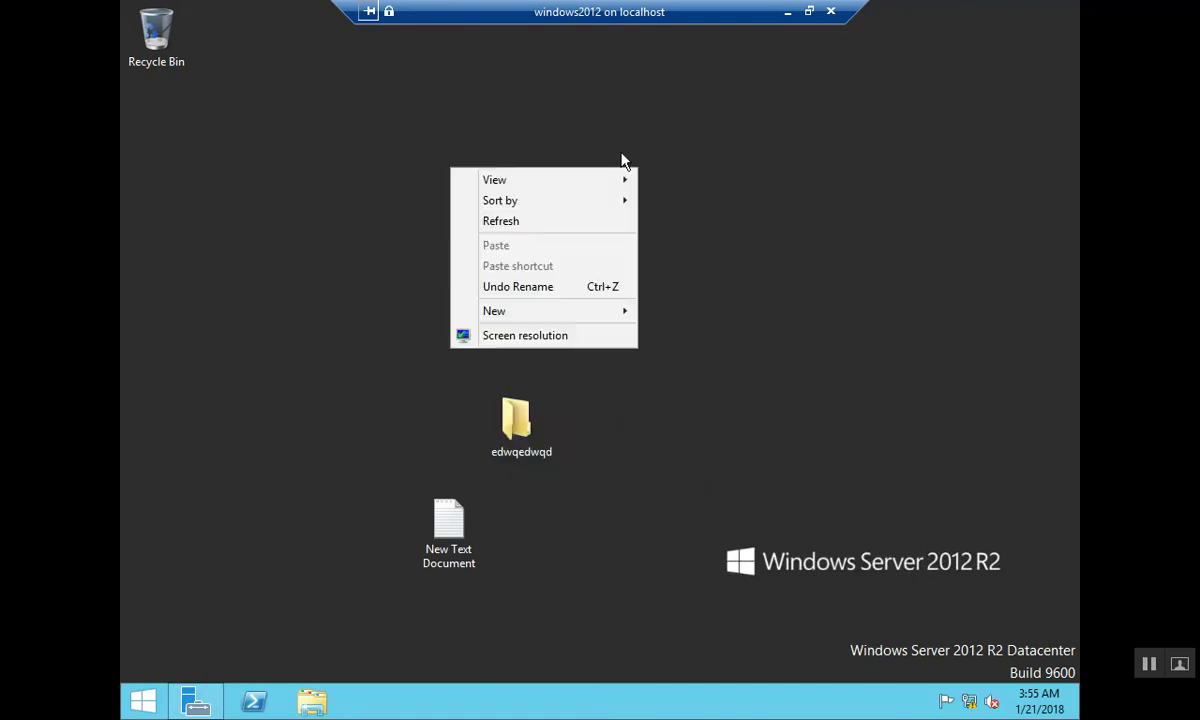
{"action": "left_click", "coordinate": [210, 690]}
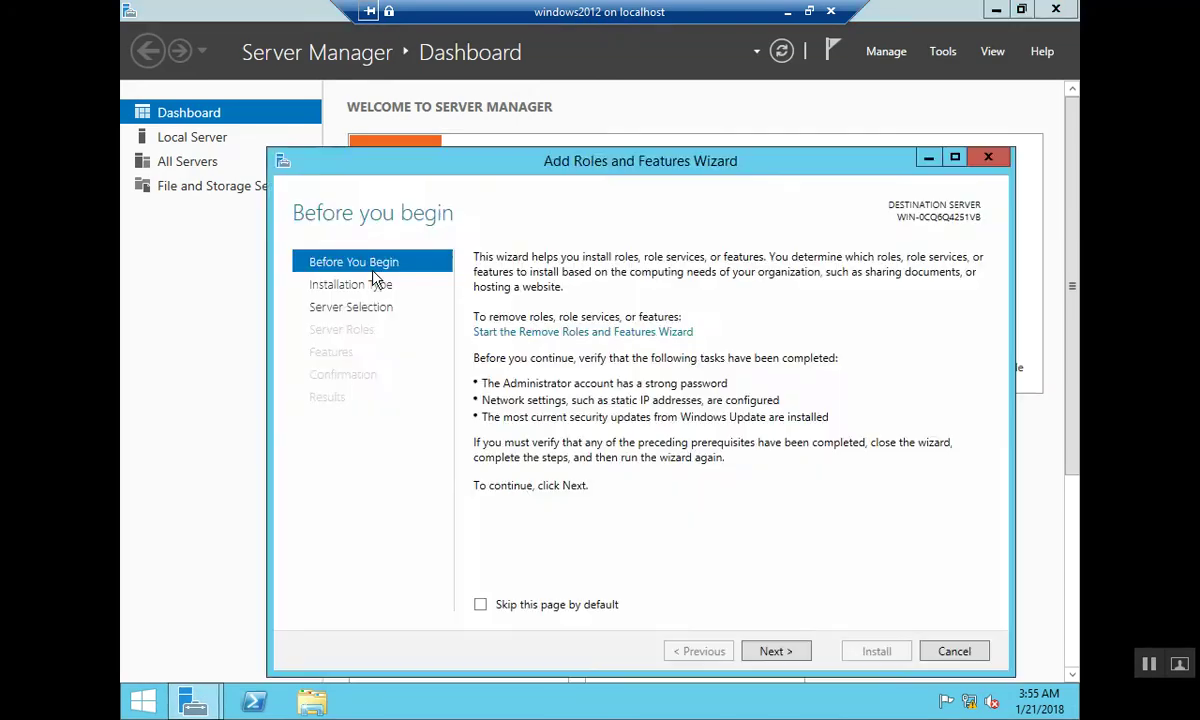
Select the AD DS, DHCP Server and DNS Server roles with their required features
{"action": "left_click", "coordinate": [786, 654]}
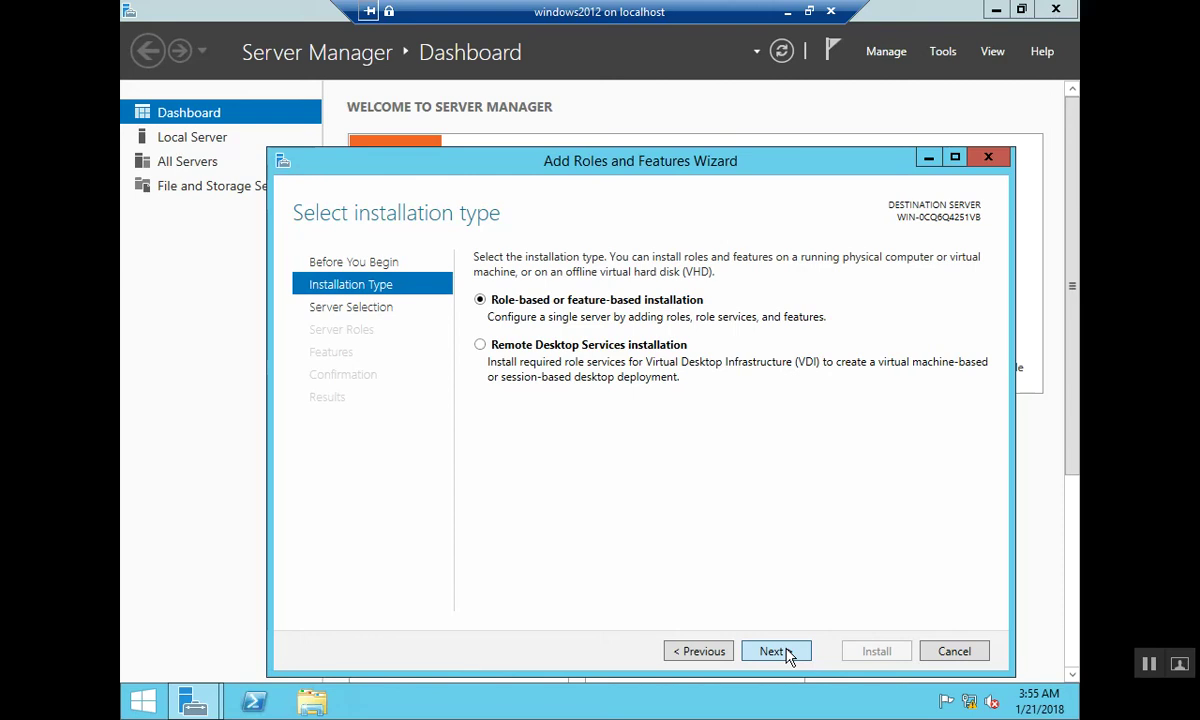
{"action": "left_click", "coordinate": [786, 654]}
{"action": "left_click", "coordinate": [786, 654]}
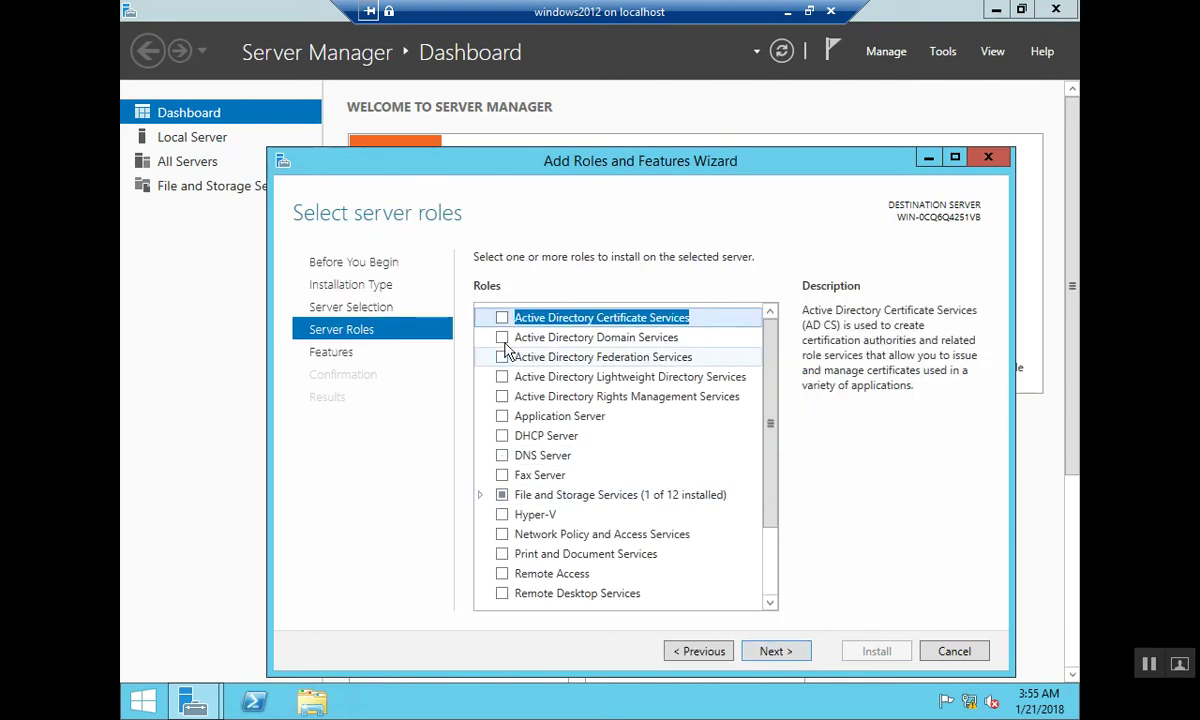
{"action": "left_click", "coordinate": [502, 338]}
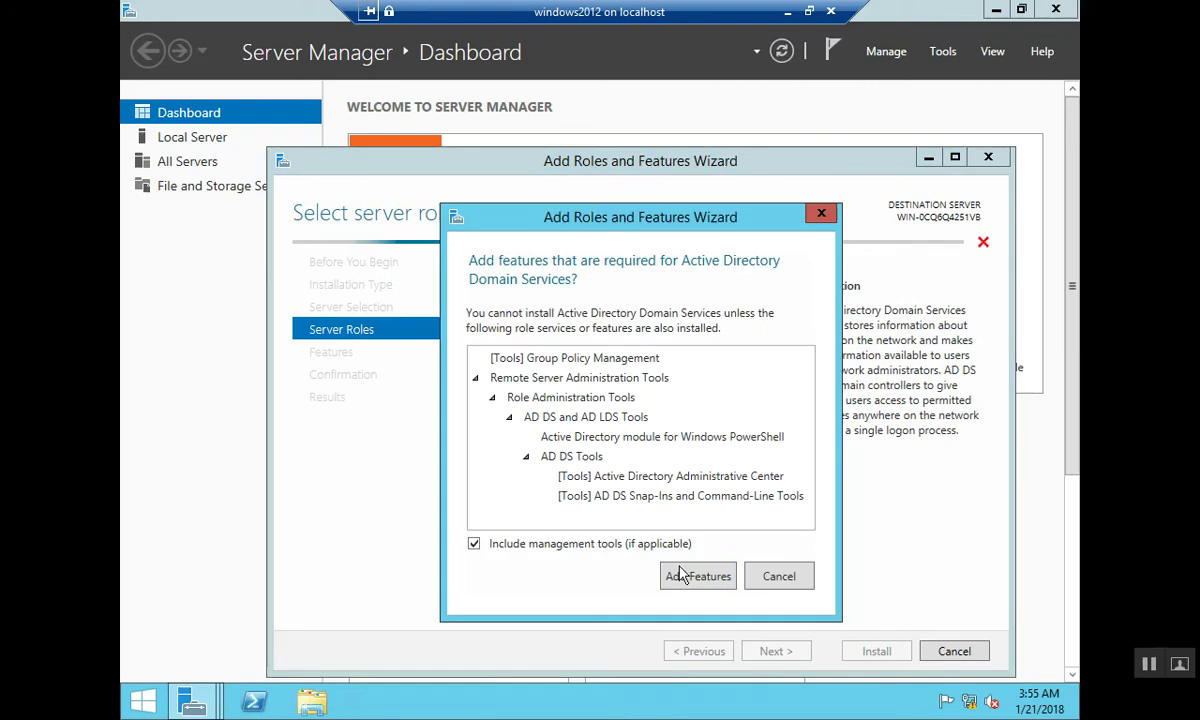
{"action": "left_click", "coordinate": [696, 578]}
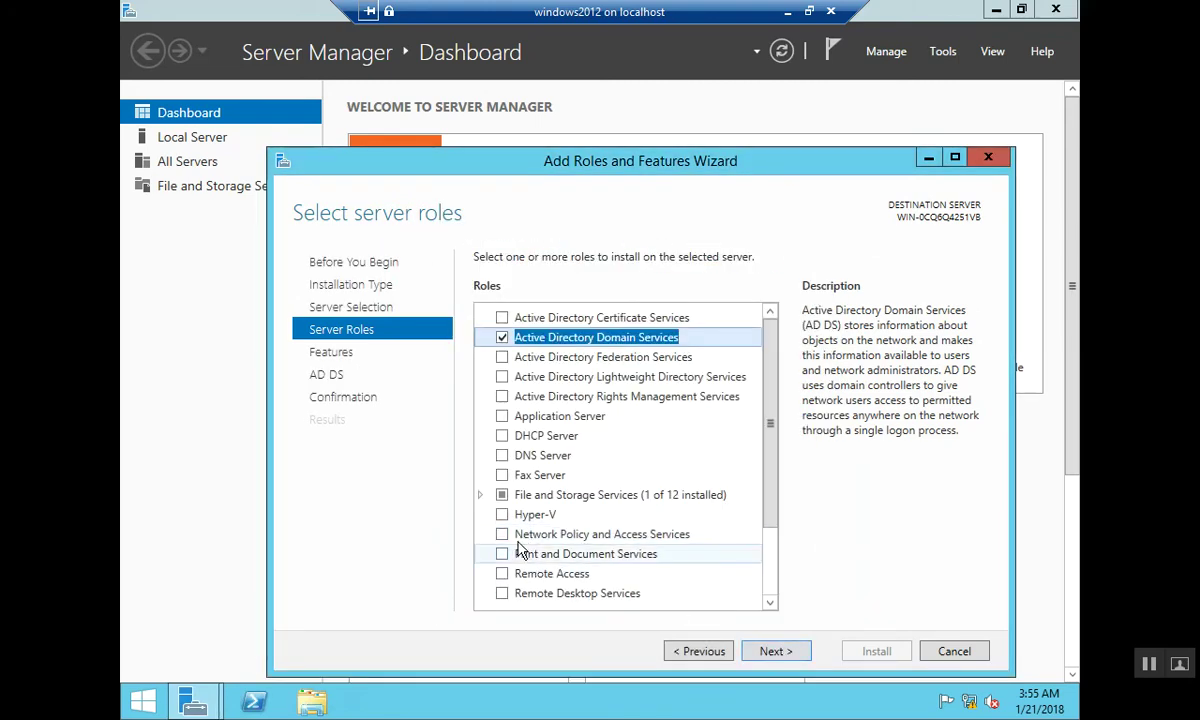
{"action": "left_click", "coordinate": [501, 436]}
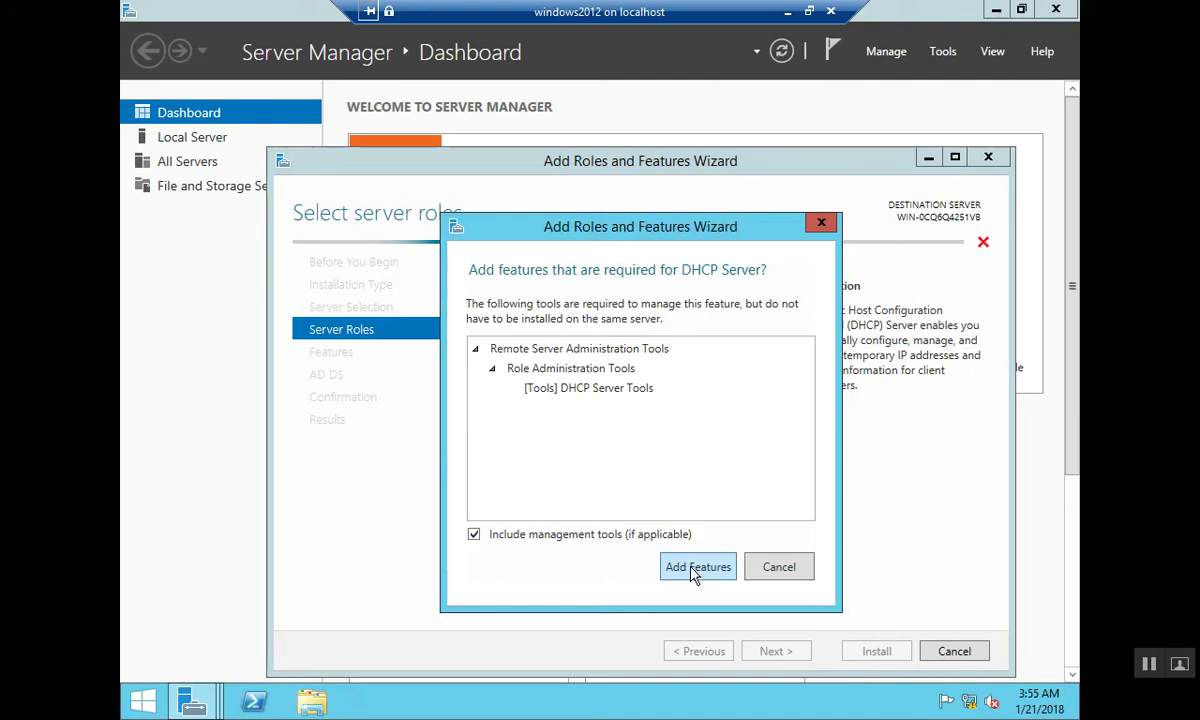
{"action": "left_click", "coordinate": [692, 569]}
{"action": "left_click", "coordinate": [766, 561]}
{"action": "left_click", "coordinate": [500, 457]}
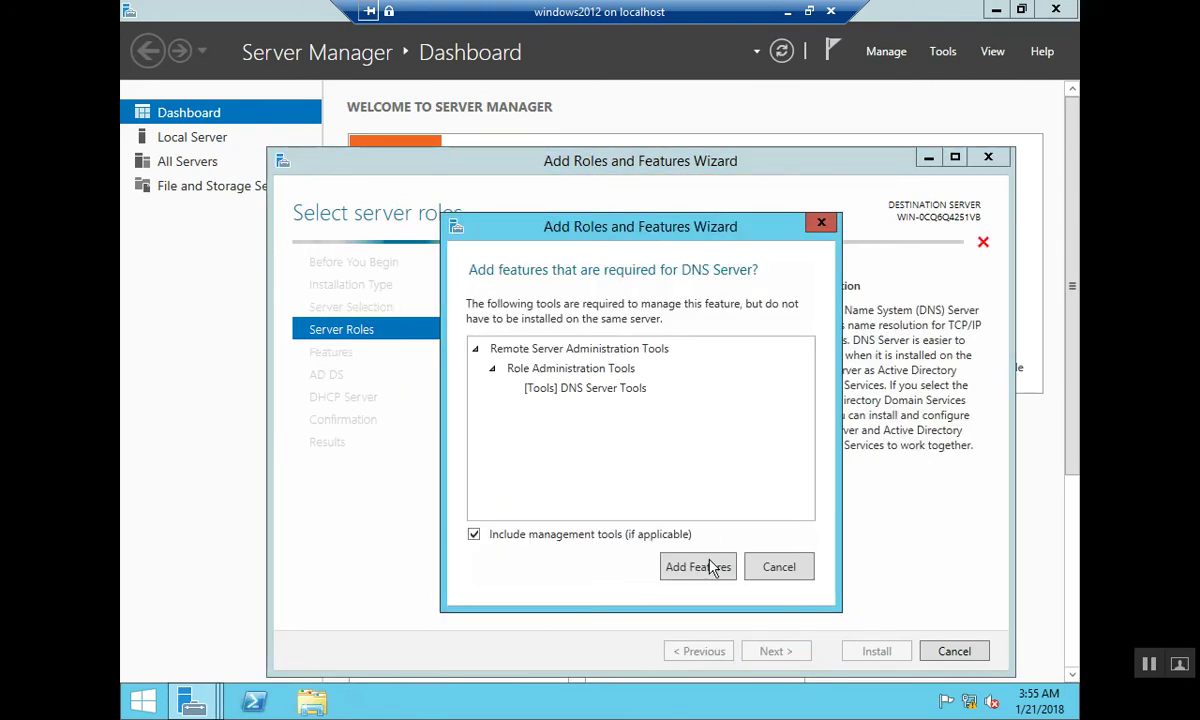
{"action": "left_click", "coordinate": [700, 565]}
{"action": "left_click", "coordinate": [762, 562]}
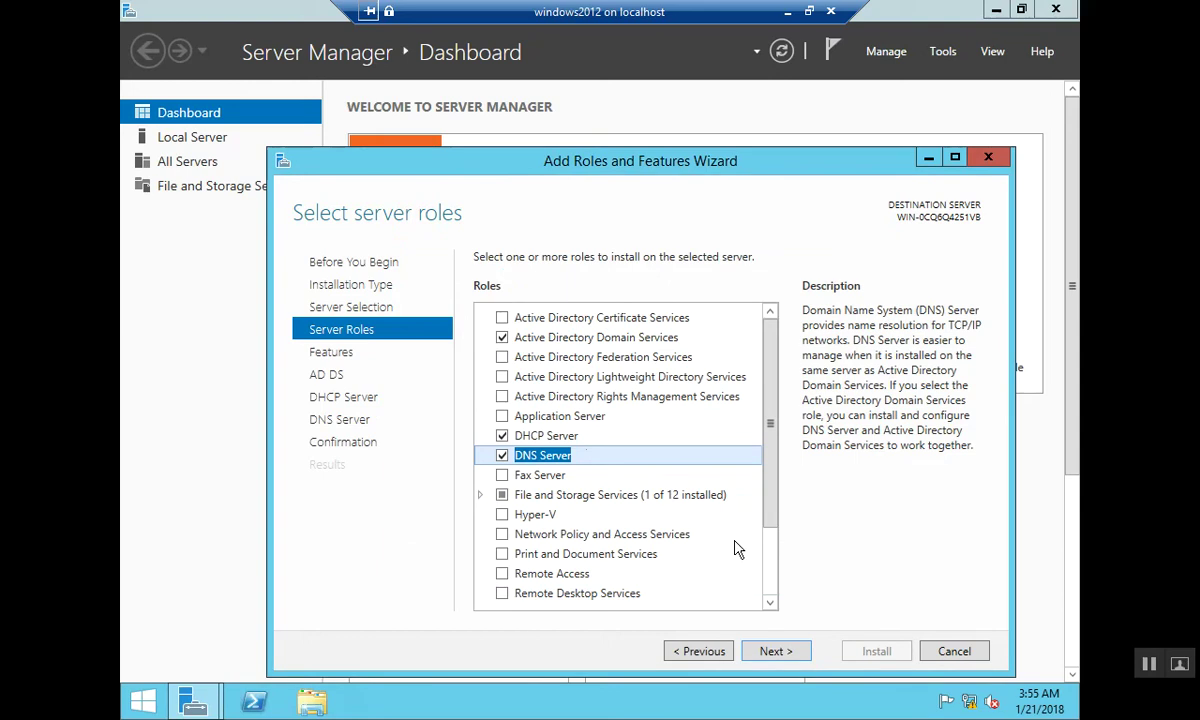
Advance through the features, AD DS and DHCP pages and start the installation
{"action": "left_click", "coordinate": [782, 652]}
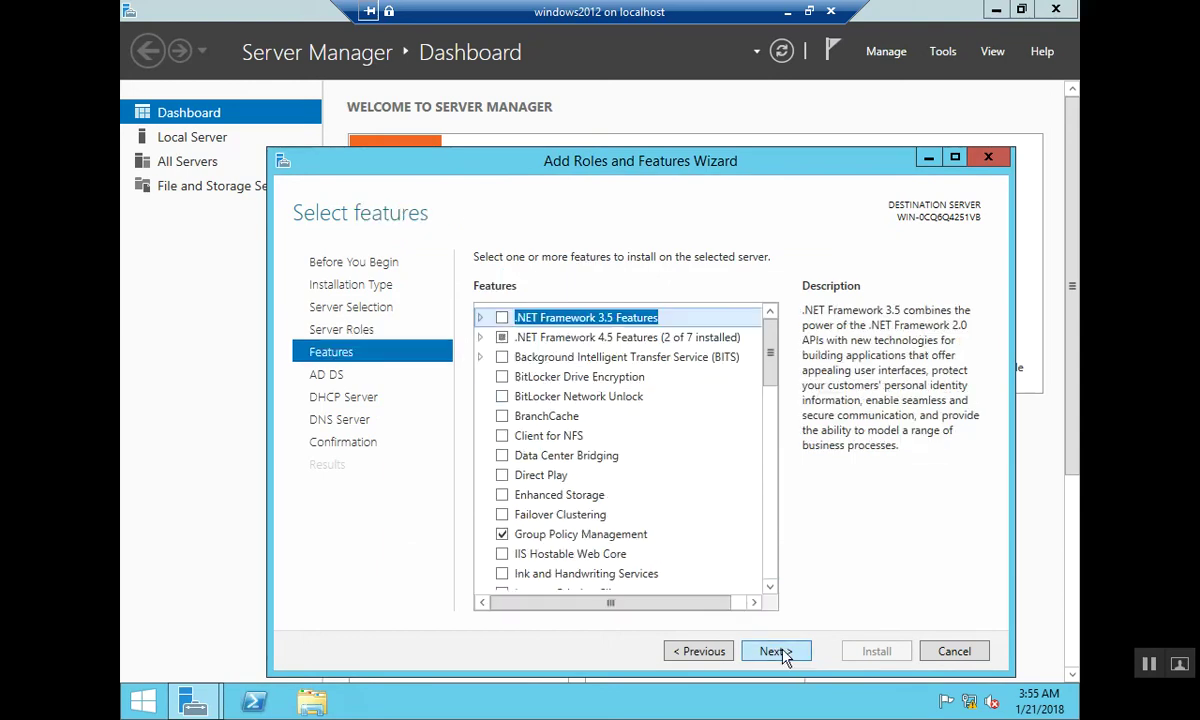
{"action": "left_click", "coordinate": [783, 652]}
{"action": "left_click", "coordinate": [783, 652]}
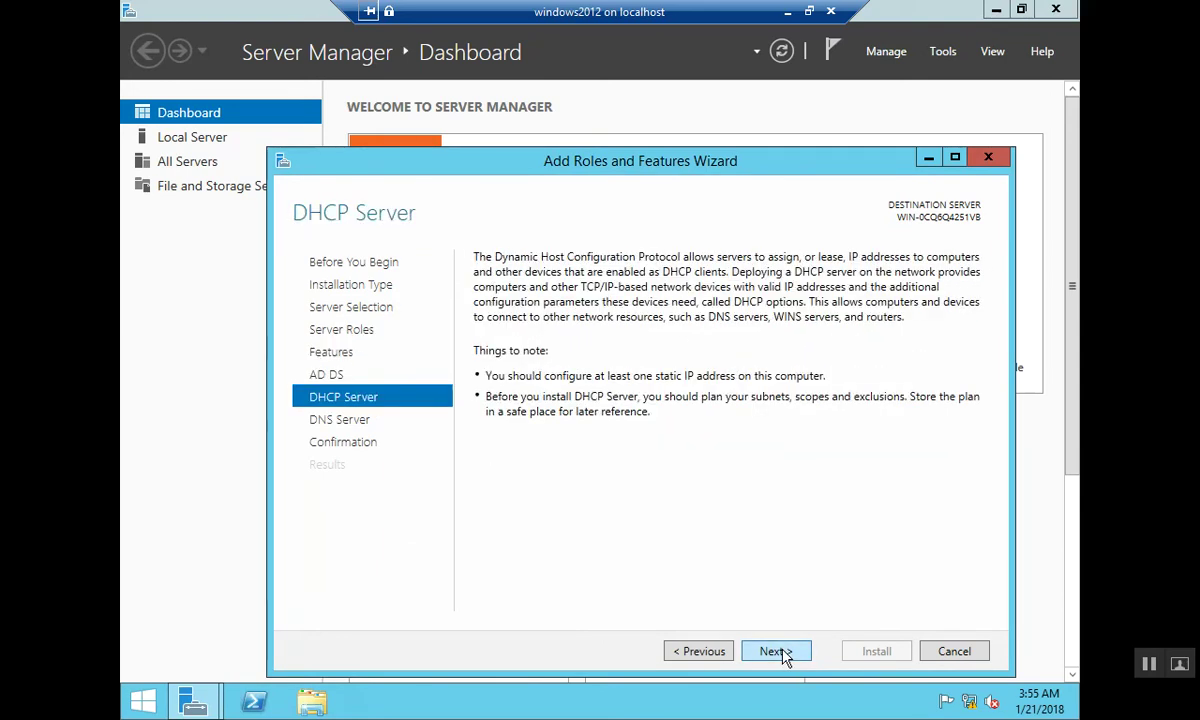
{"action": "left_click", "coordinate": [784, 652]}
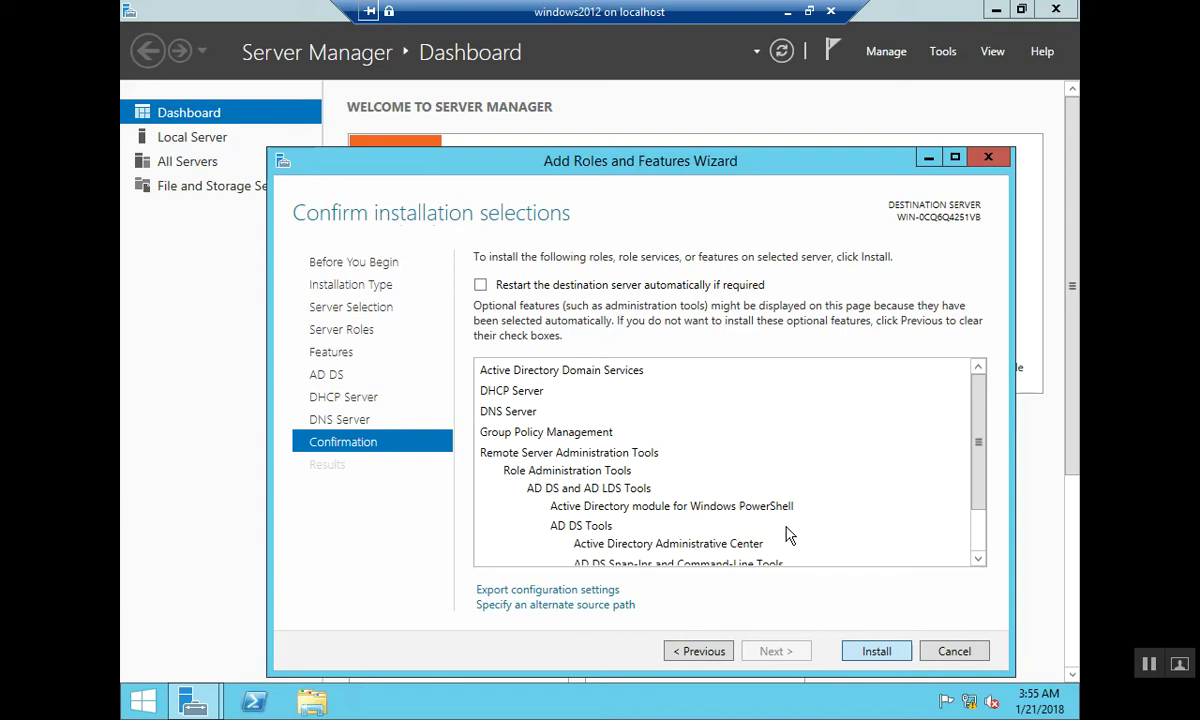
{"action": "left_click", "coordinate": [876, 653]}
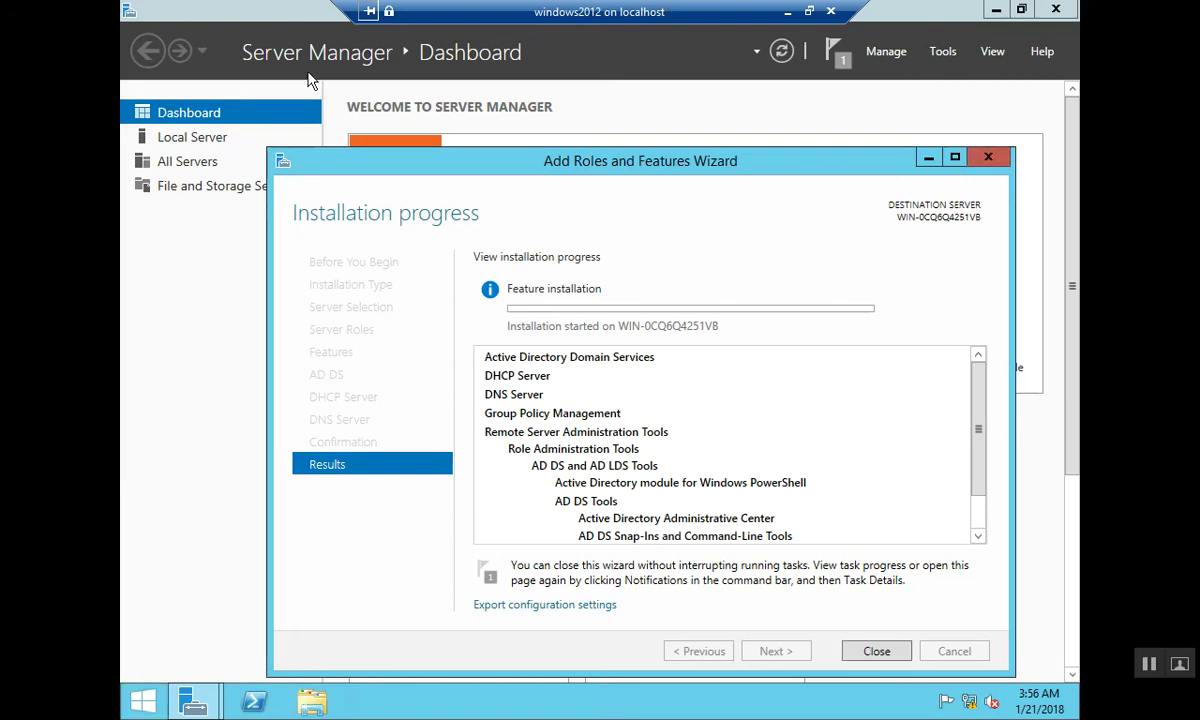
Maximize the role installation wizard in windows2012, then minimize its console to reveal Hyper-V Manager
{"action": "double_click", "coordinate": [497, 161]}
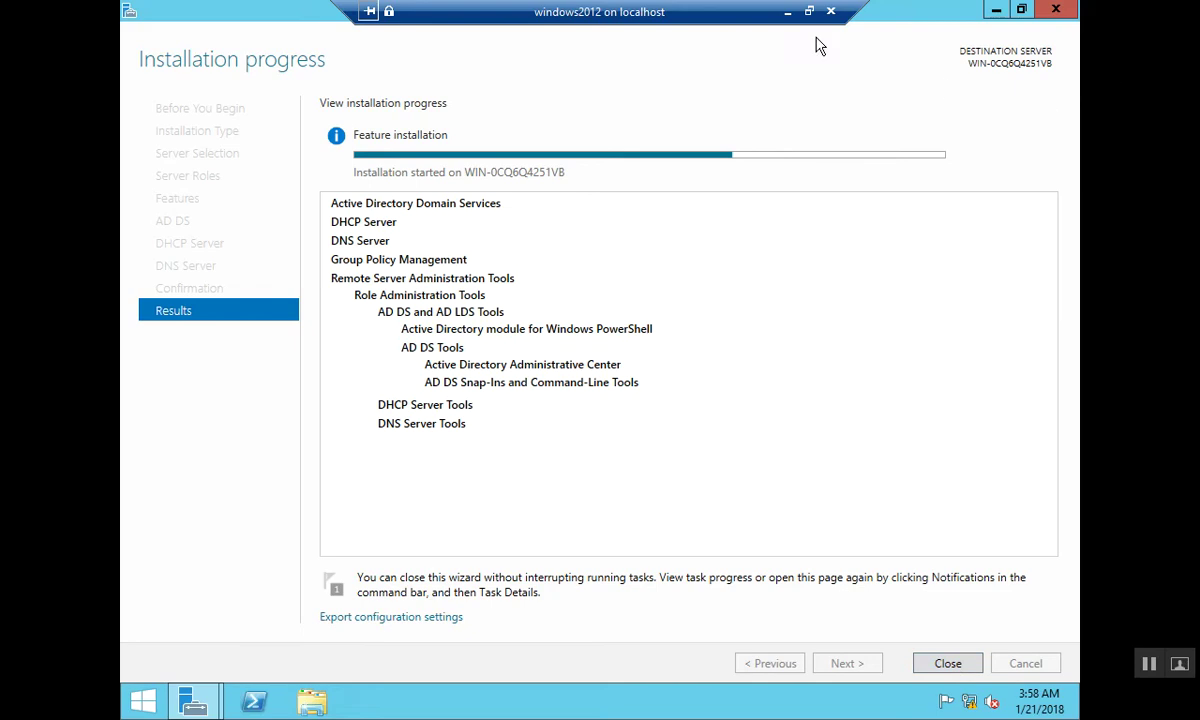
{"action": "left_click", "coordinate": [788, 12]}
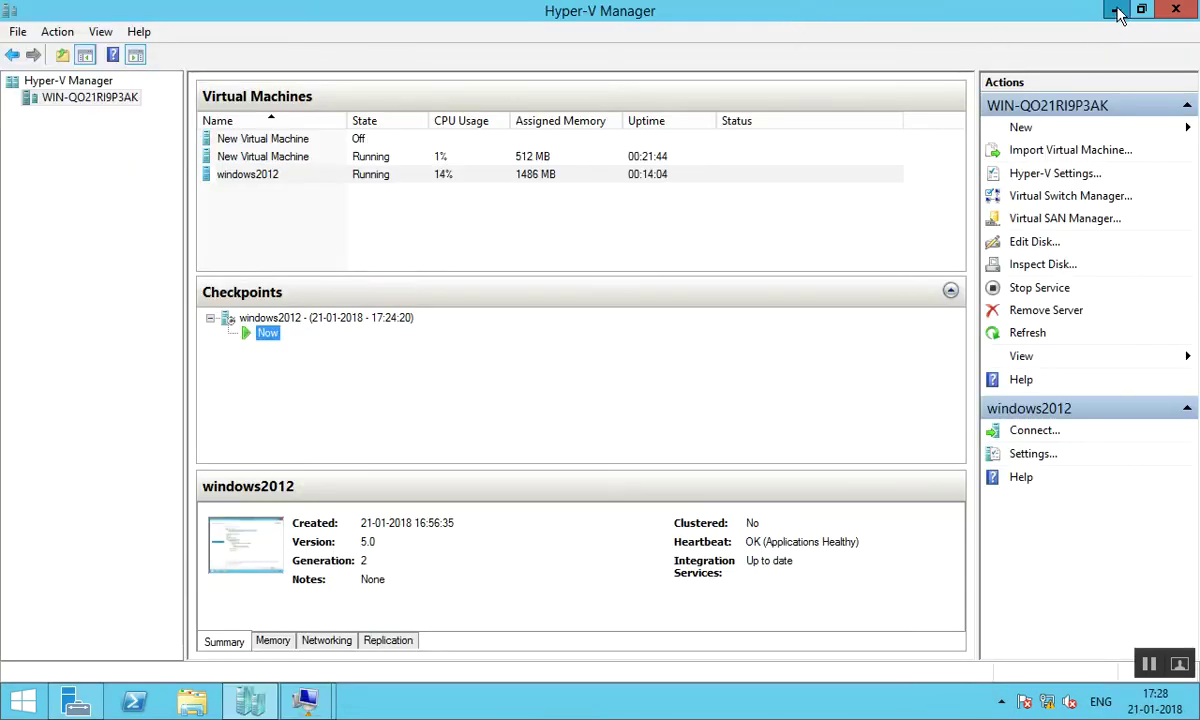
Minimize Hyper-V Manager and the Remote Desktop session to get back to the local computer
{"action": "left_click", "coordinate": [1116, 10]}
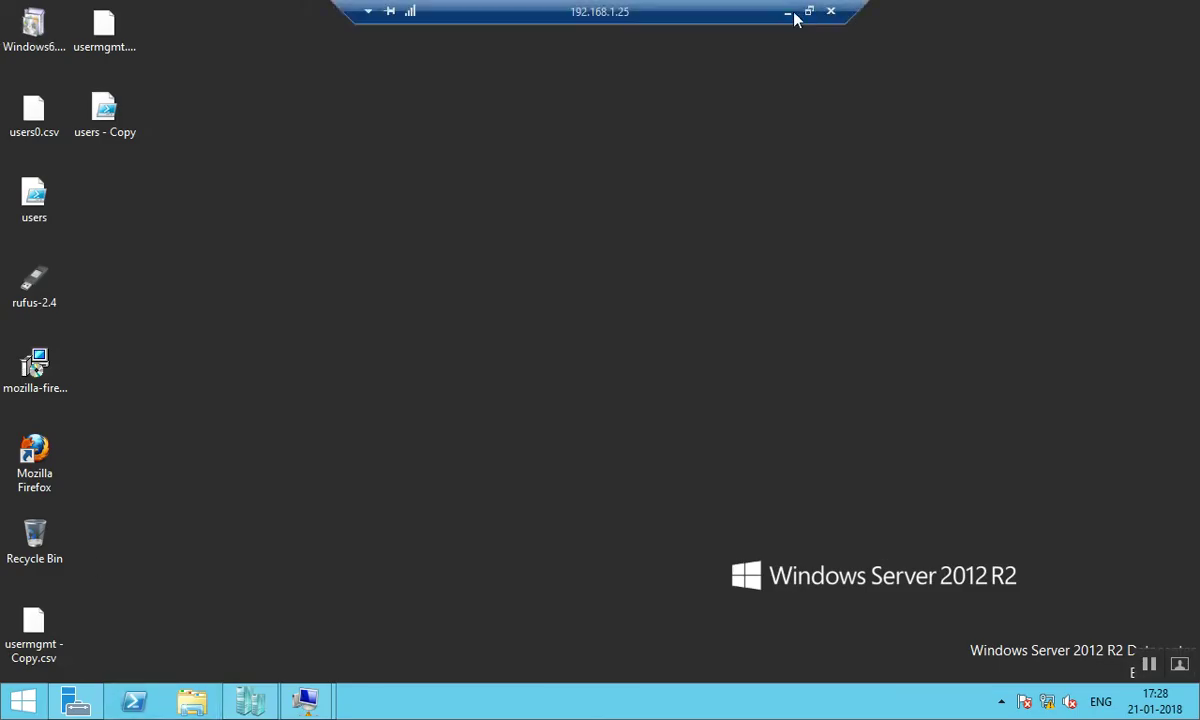
{"action": "left_click", "coordinate": [788, 14]}
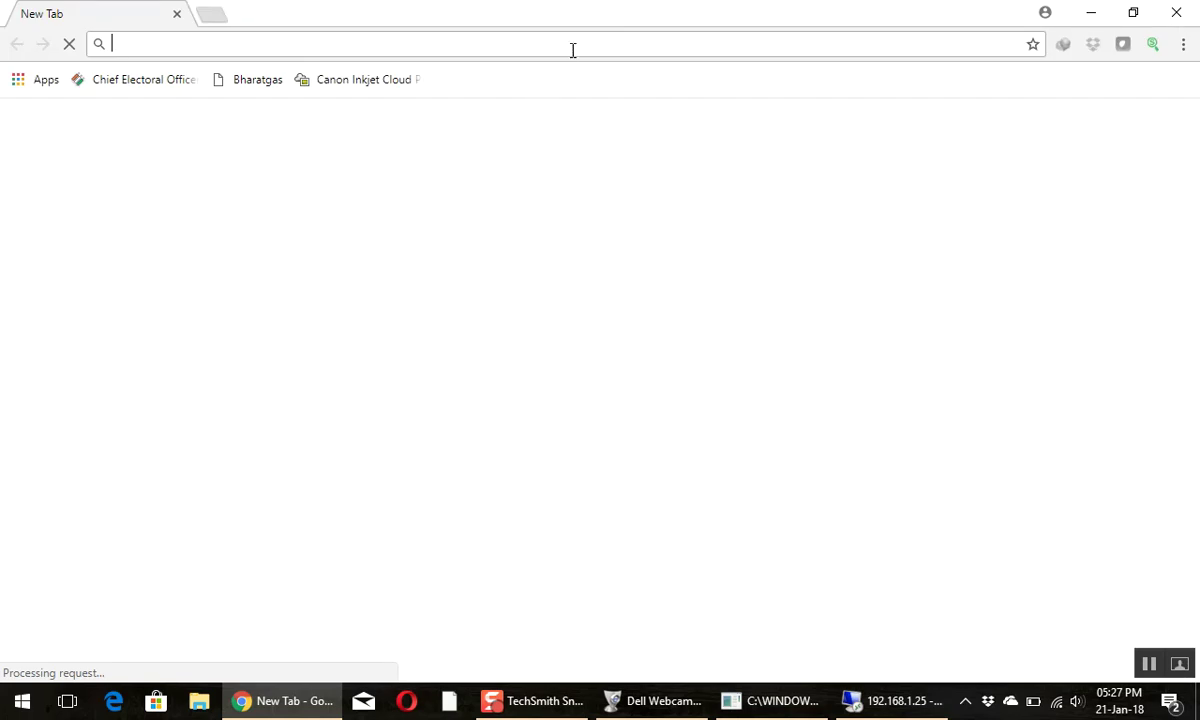
Load Google from the address bar and search for 'dimension data comaplains'
{"action": "type", "text": "go"}
{"action": "key", "text": "Return"}
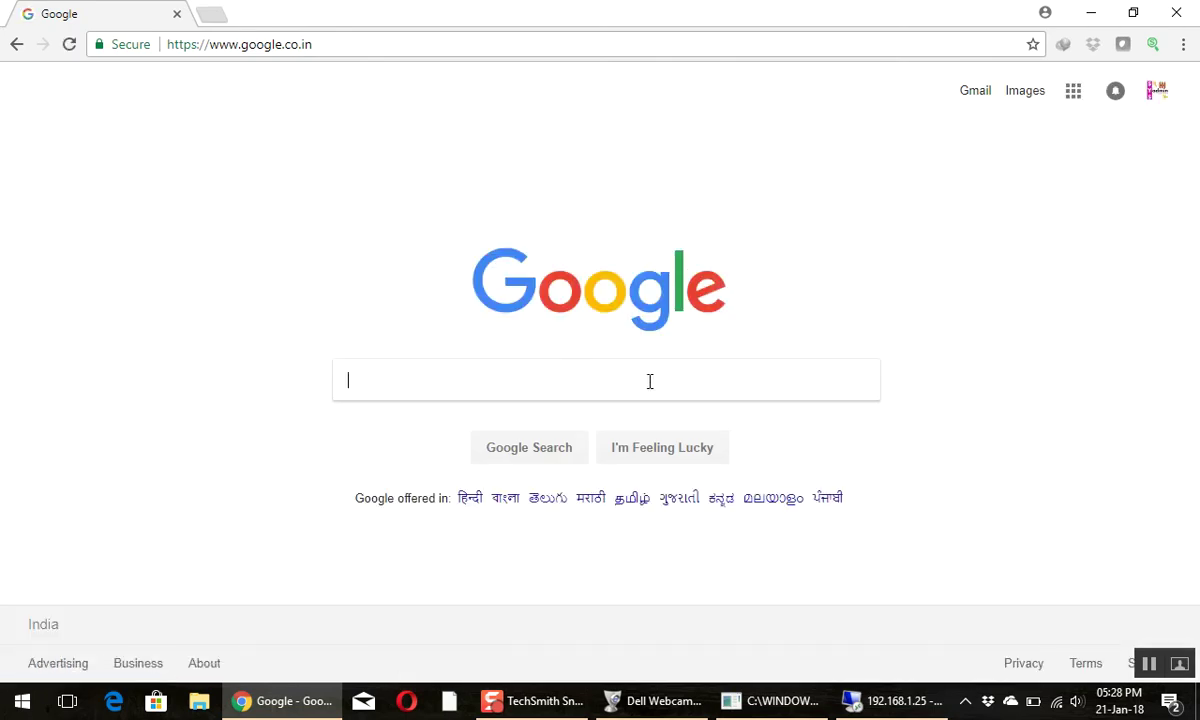
{"action": "type", "text": "dim"}
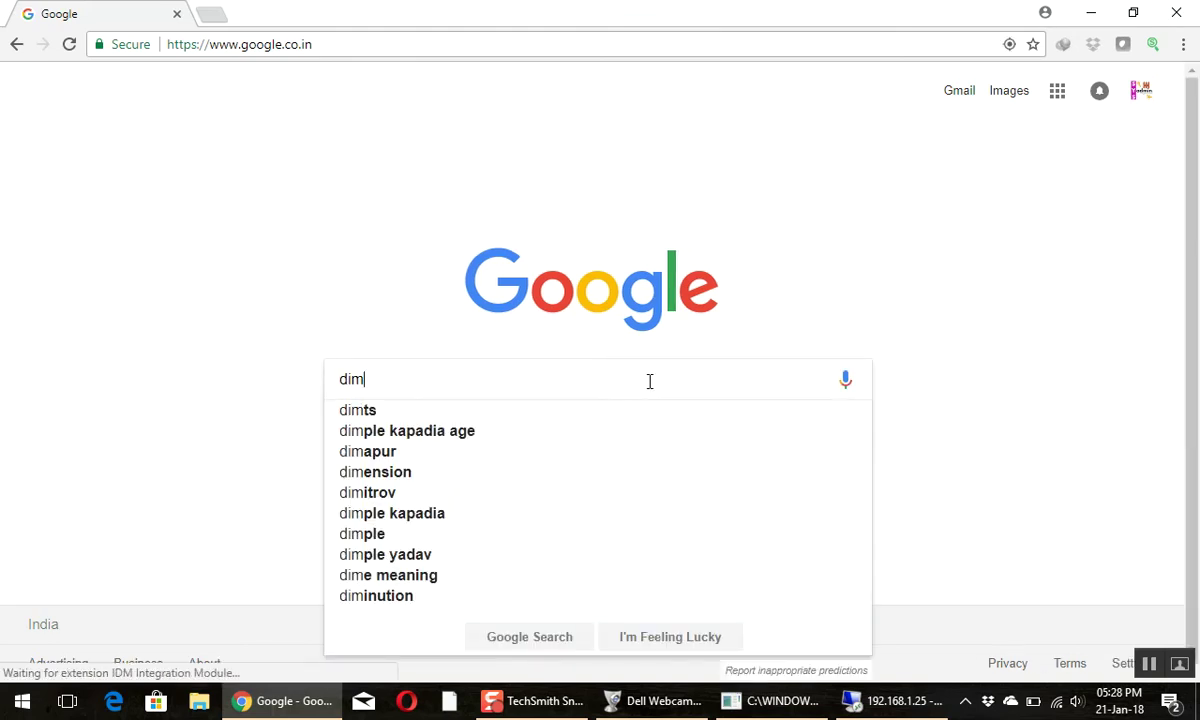
{"action": "type", "text": "ens"}
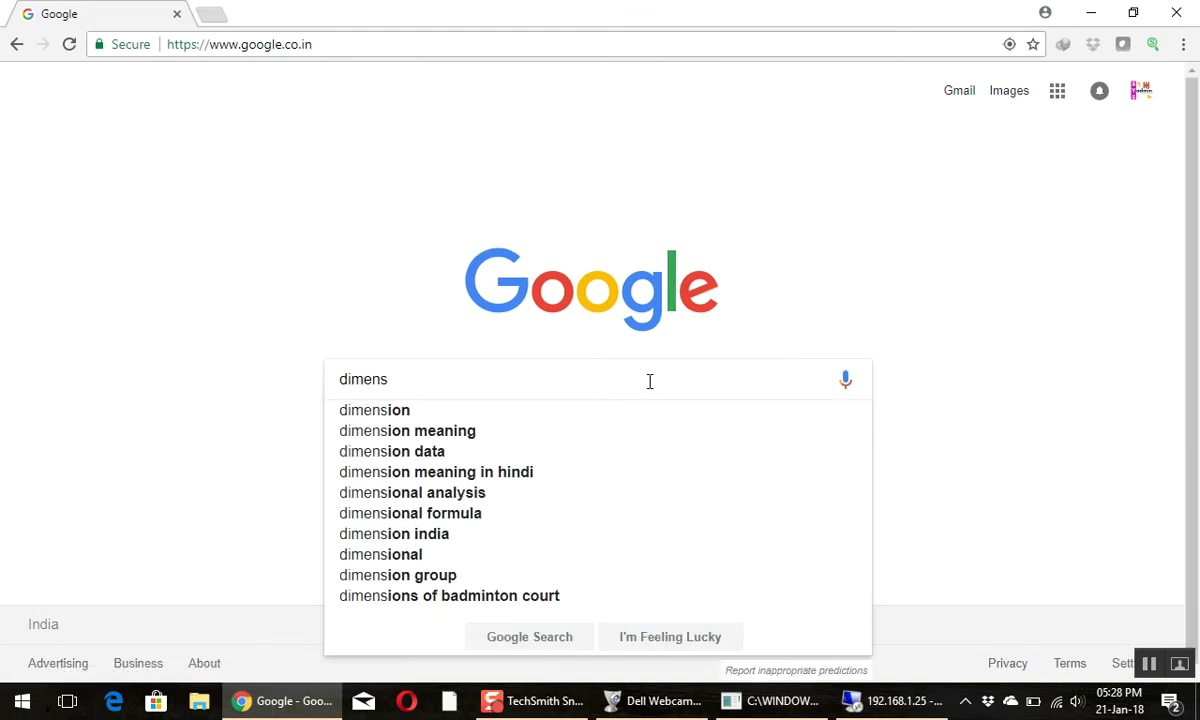
{"action": "type", "text": "ion "}
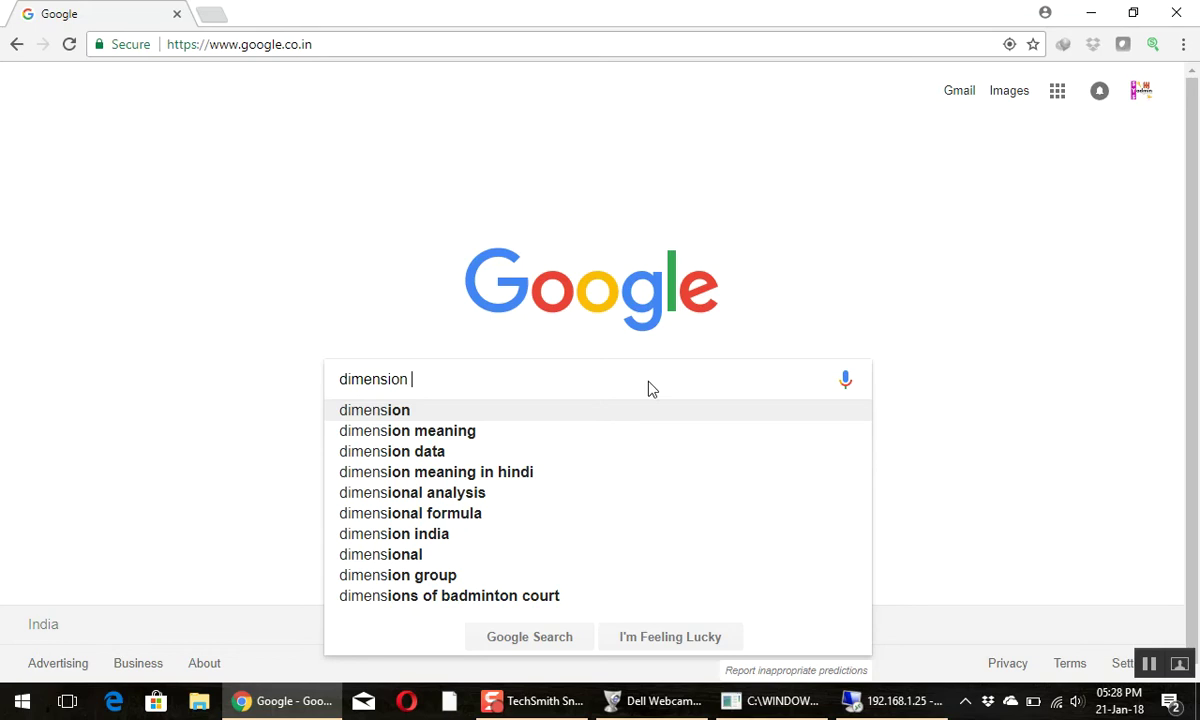
{"action": "type", "text": "data"}
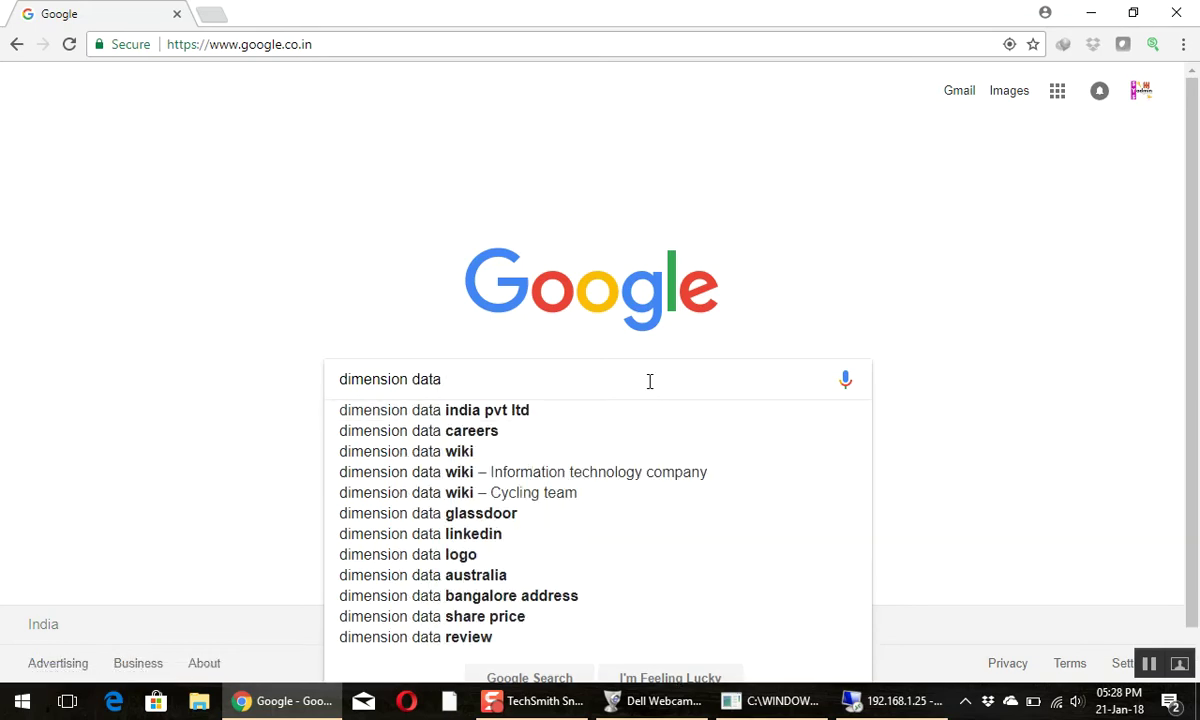
{"action": "type", "text": " comaplain"}
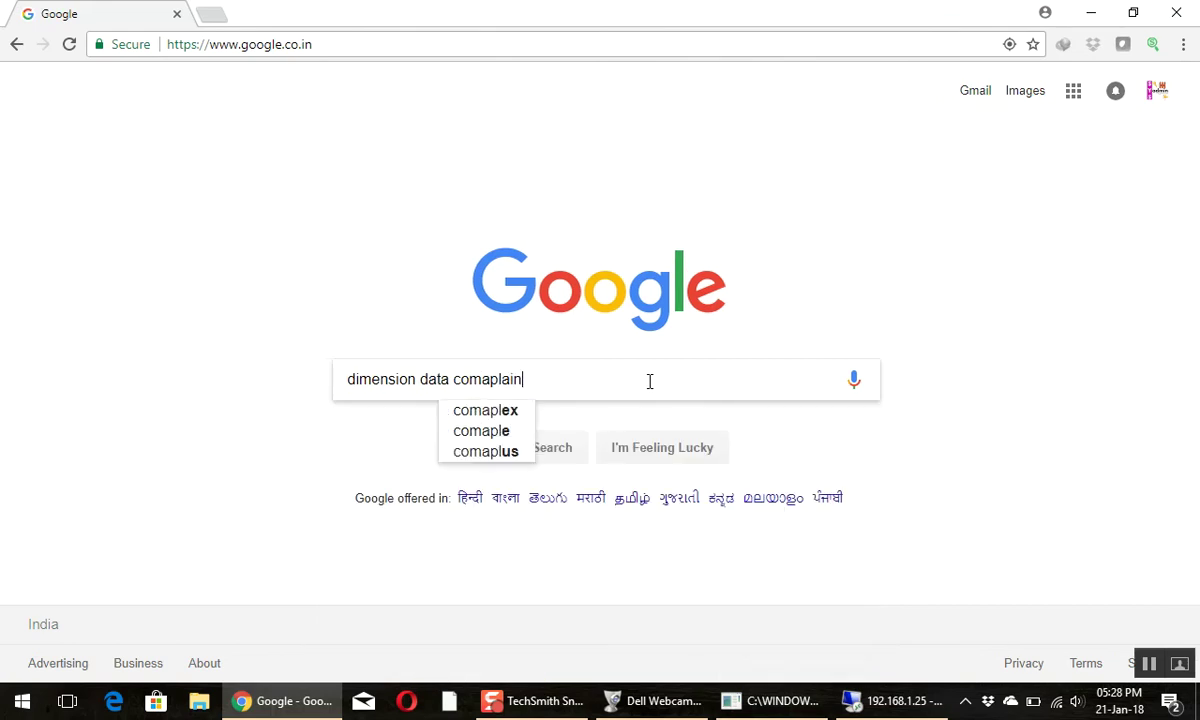
{"action": "type", "text": "s"}
{"action": "key", "text": "Return"}
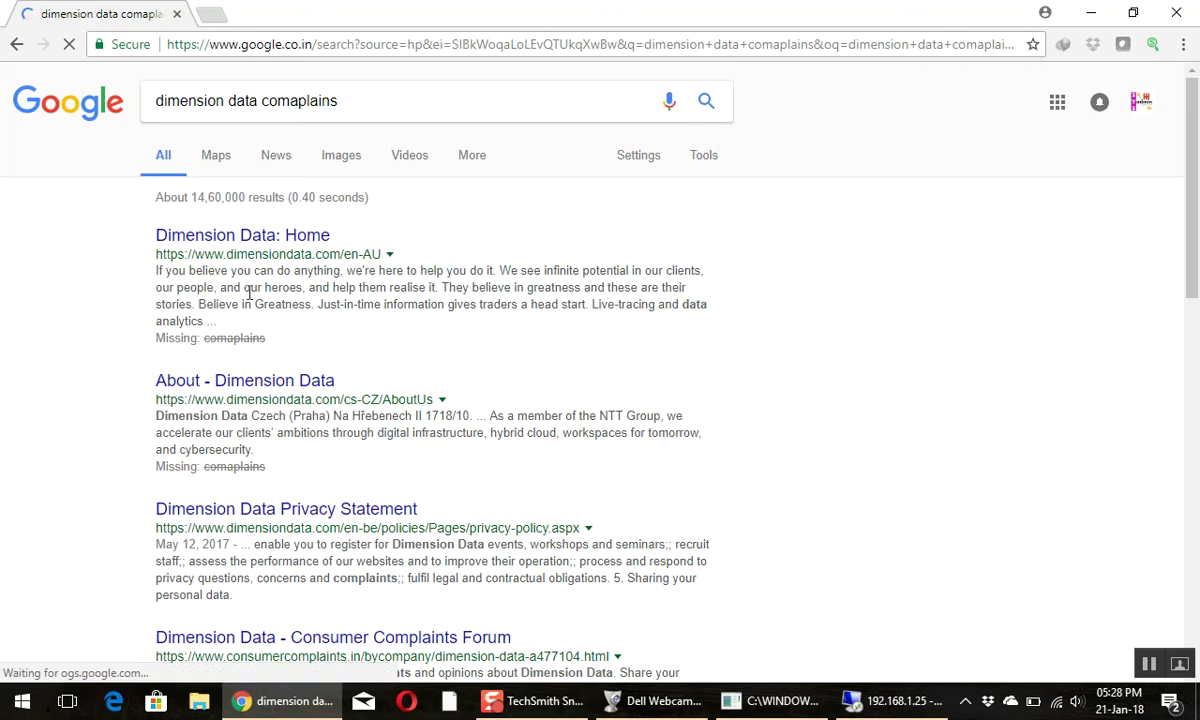
Skim the 'dimension data comaplains' search results, highlighting part of the first snippet
{"action": "left_click_drag", "start_coordinate": [189, 270], "coordinate": [383, 304]}
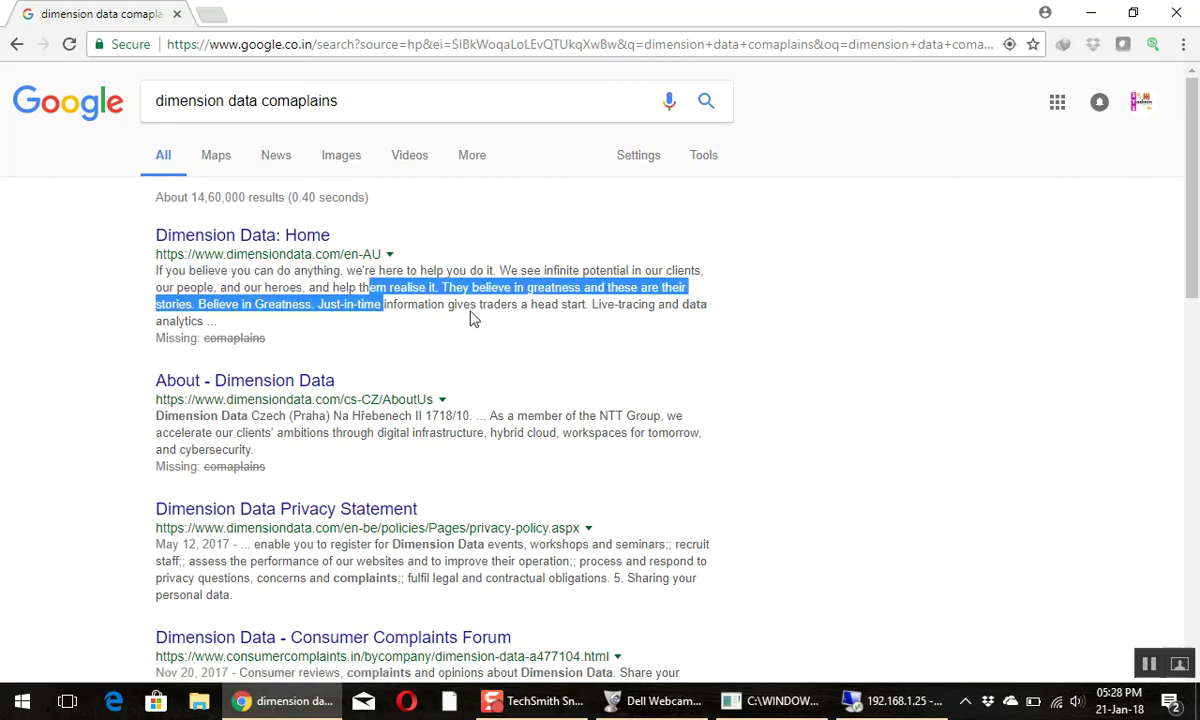
{"action": "left_click", "coordinate": [623, 343]}
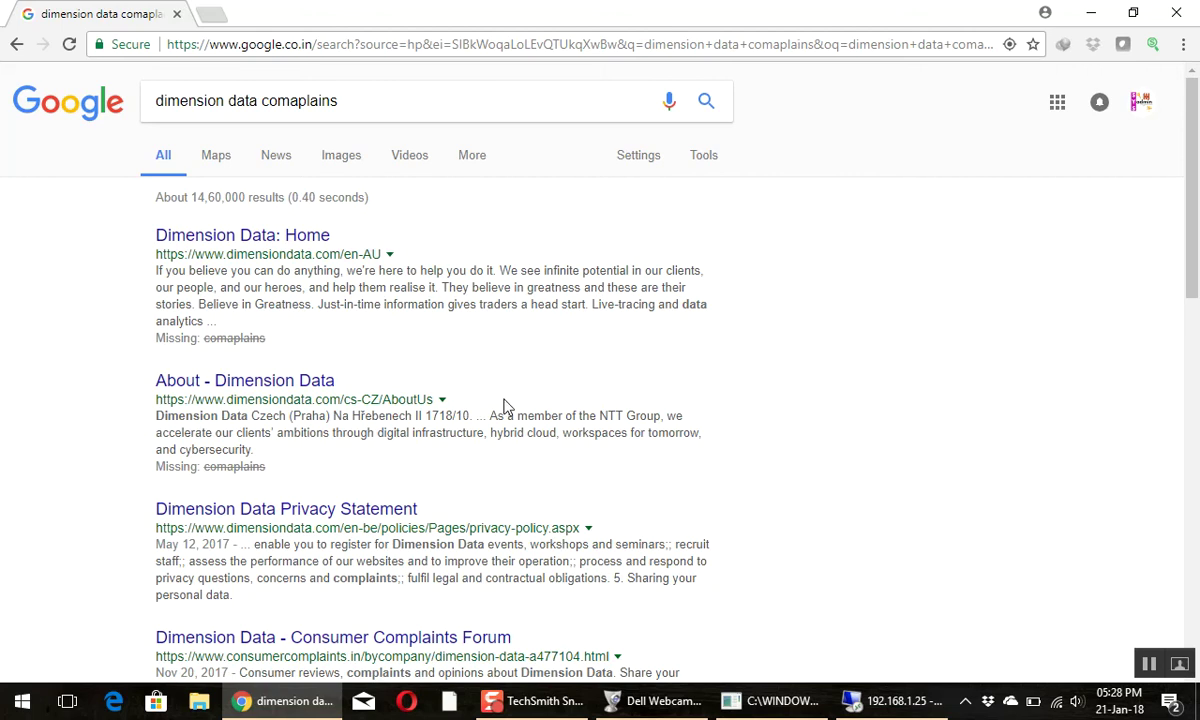
{"action": "scroll", "coordinate": [766, 508], "scroll_direction": "down", "scroll_amount": 6}
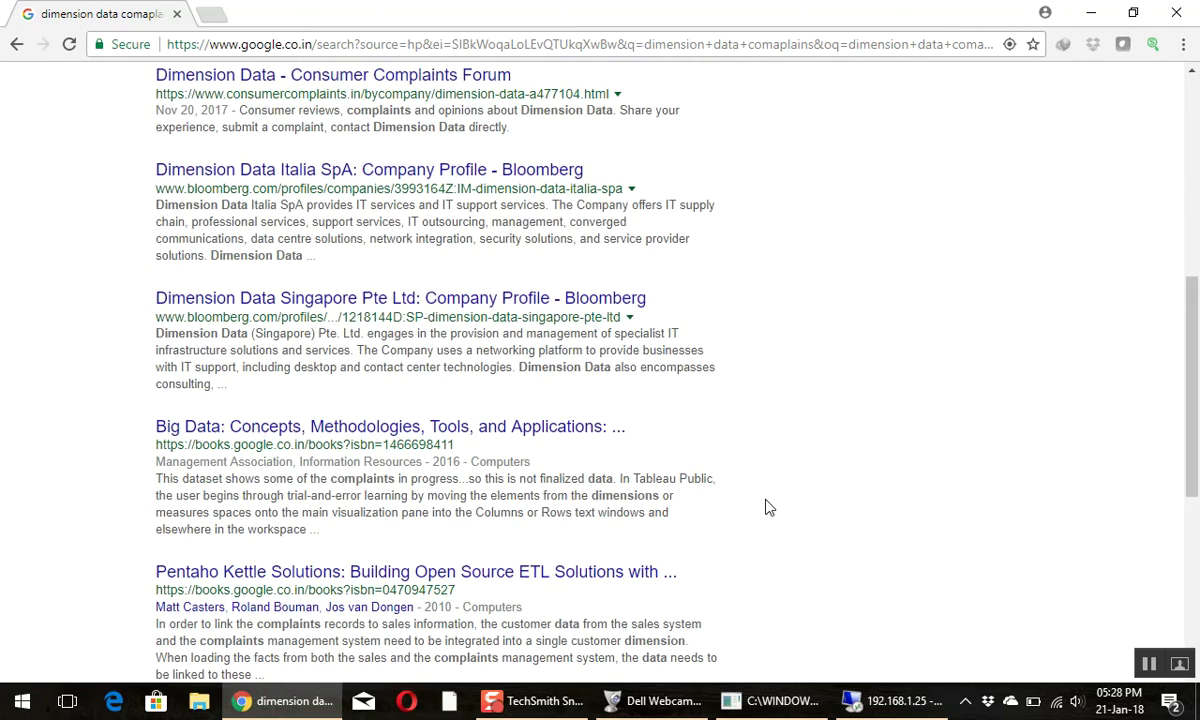
{"action": "scroll", "coordinate": [766, 508], "scroll_direction": "down", "scroll_amount": 3}
{"action": "scroll", "coordinate": [766, 508], "scroll_direction": "up", "scroll_amount": 8}
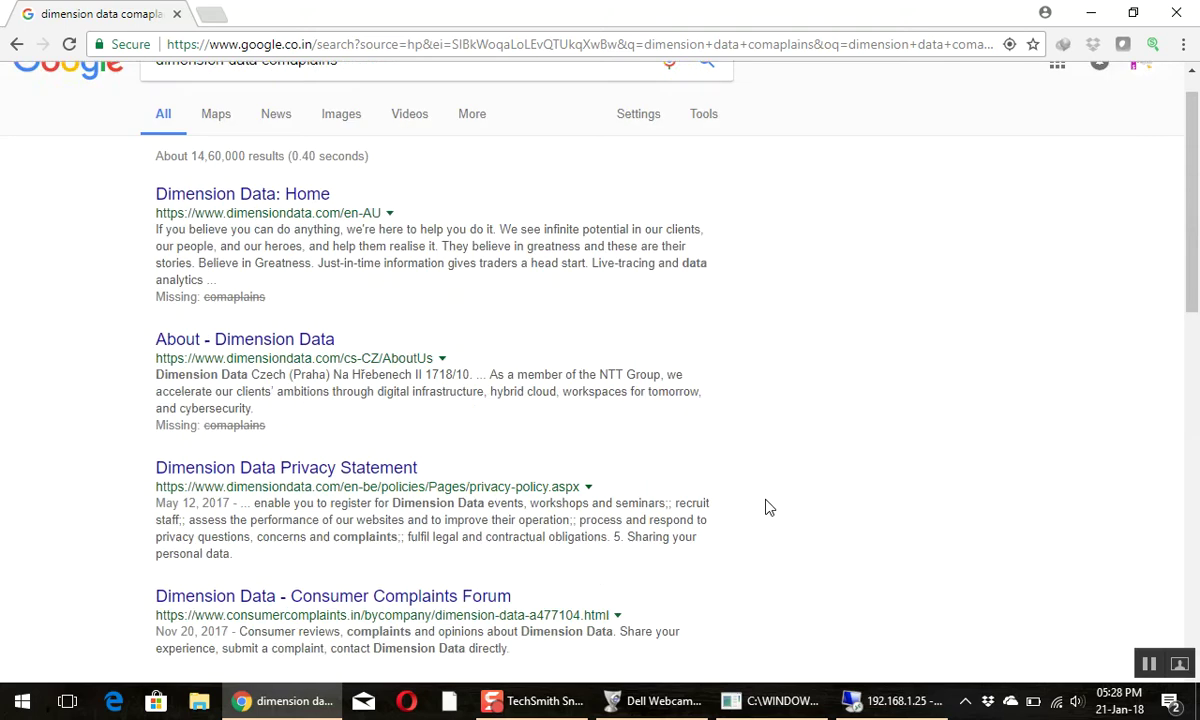
{"action": "scroll", "coordinate": [766, 508], "scroll_direction": "up", "scroll_amount": 1}
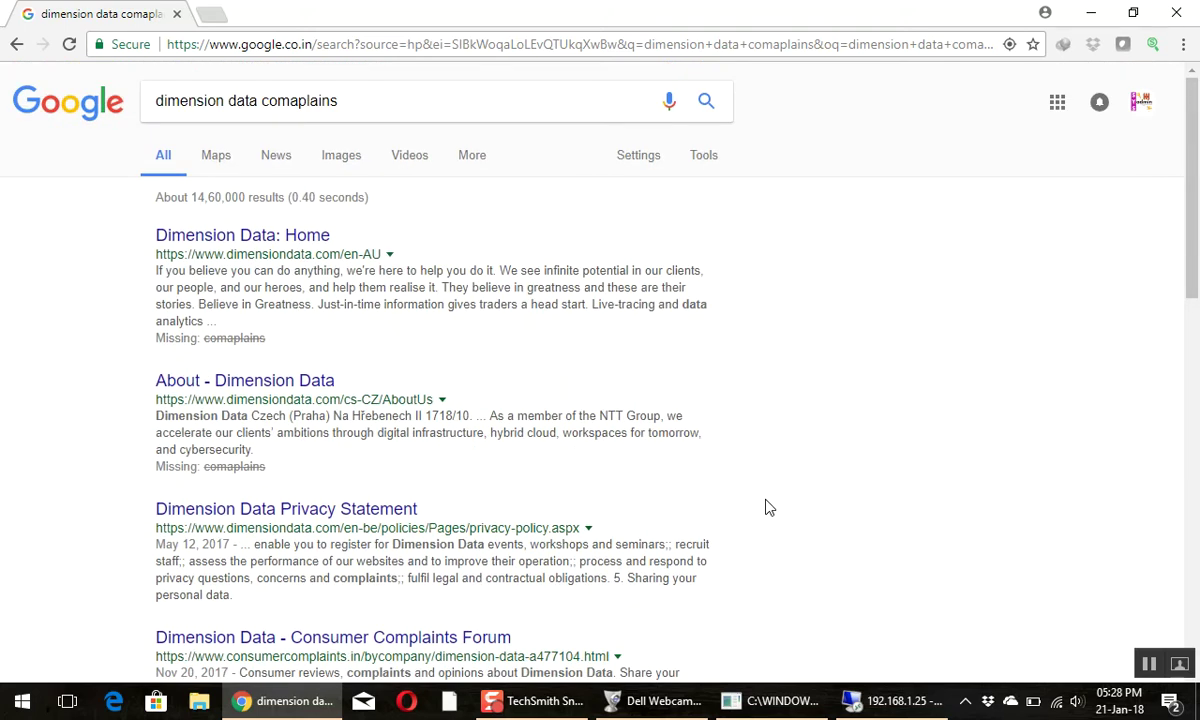
{"action": "left_click_drag", "start_coordinate": [1190, 210], "coordinate": [1192, 338]}
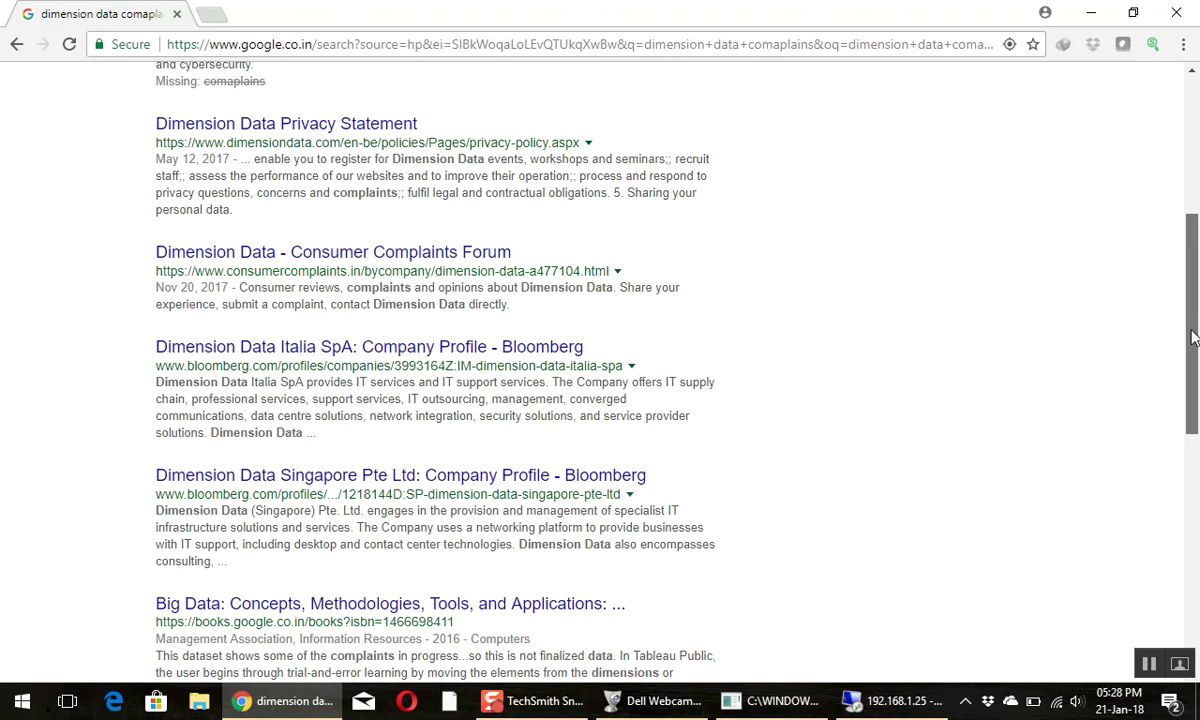
{"action": "left_click_drag", "start_coordinate": [1192, 338], "coordinate": [1185, 167]}
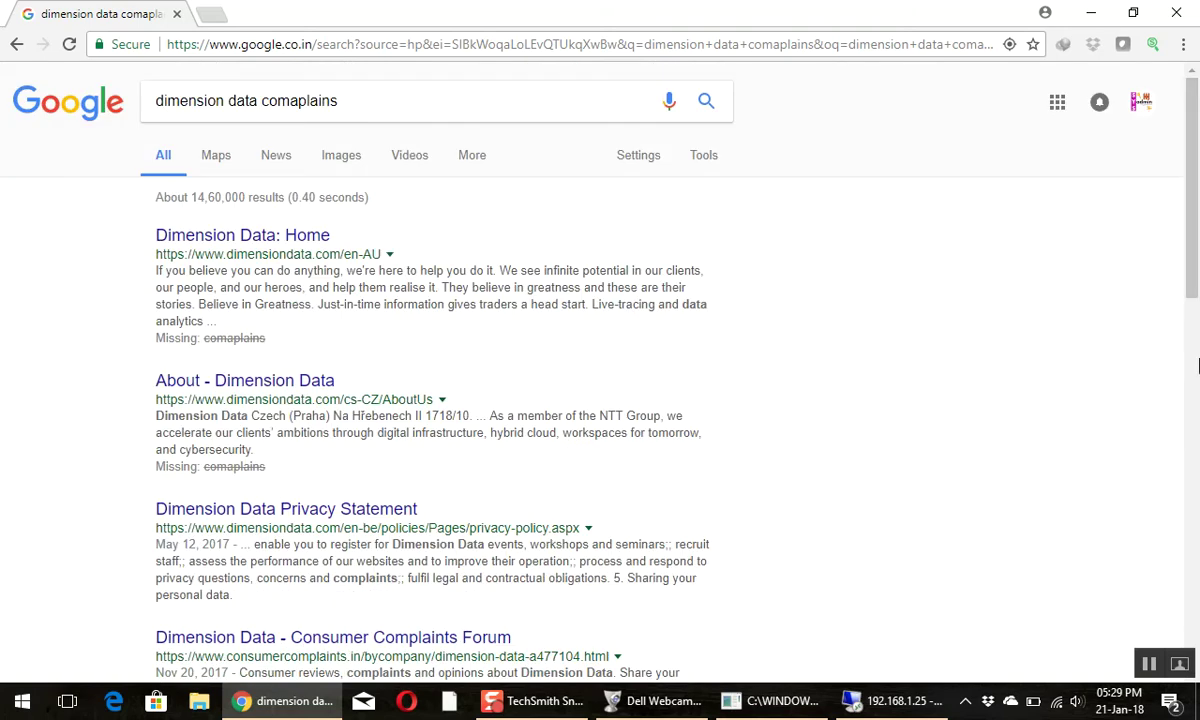
Replace the misspelled word in the query with 'who.is' and search 'dimension data who.is'
{"action": "double_click", "coordinate": [432, 94]}
{"action": "left_click", "coordinate": [5, 128]}
{"action": "left_click", "coordinate": [370, 102]}
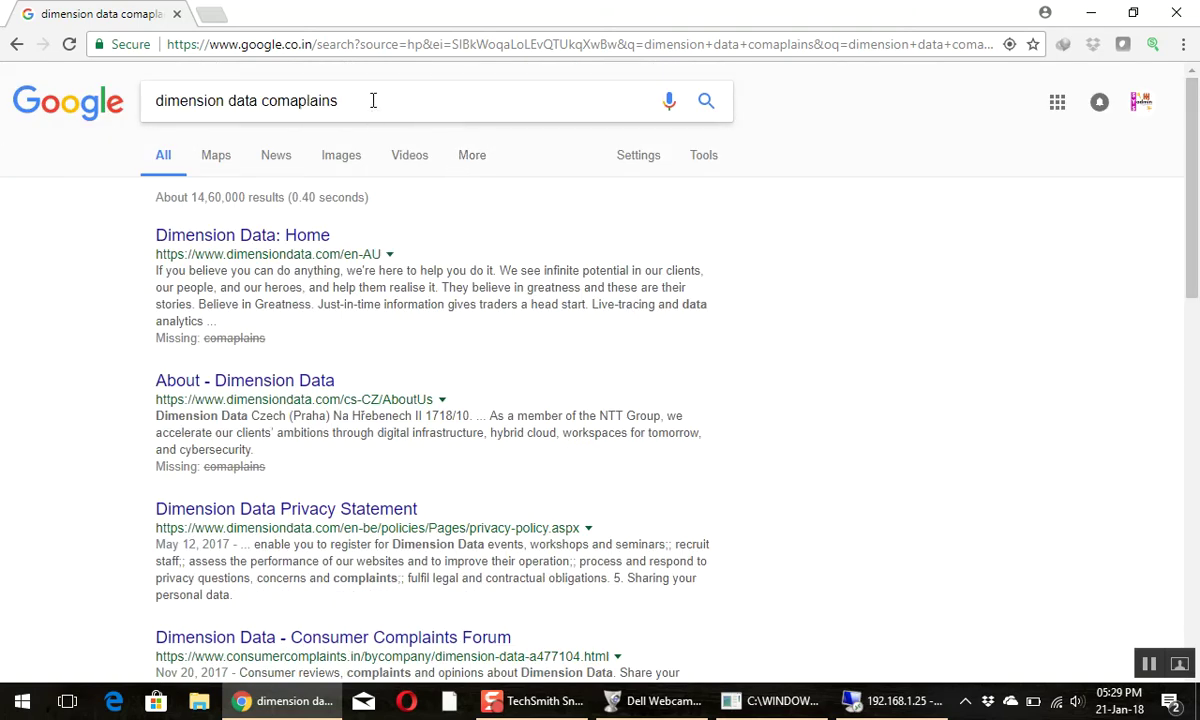
{"action": "key", "text": "BackSpace"}
{"action": "key", "text": "BackSpace"}
{"action": "key", "text": "BackSpace"}
{"action": "key", "text": "BackSpace"}
{"action": "key", "text": "BackSpace"}
{"action": "key", "text": "BackSpace"}
{"action": "key", "text": "BackSpace"}
{"action": "key", "text": "BackSpace"}
{"action": "key", "text": "BackSpace"}
{"action": "key", "text": "BackSpace"}
{"action": "type", "text": "who.is"}
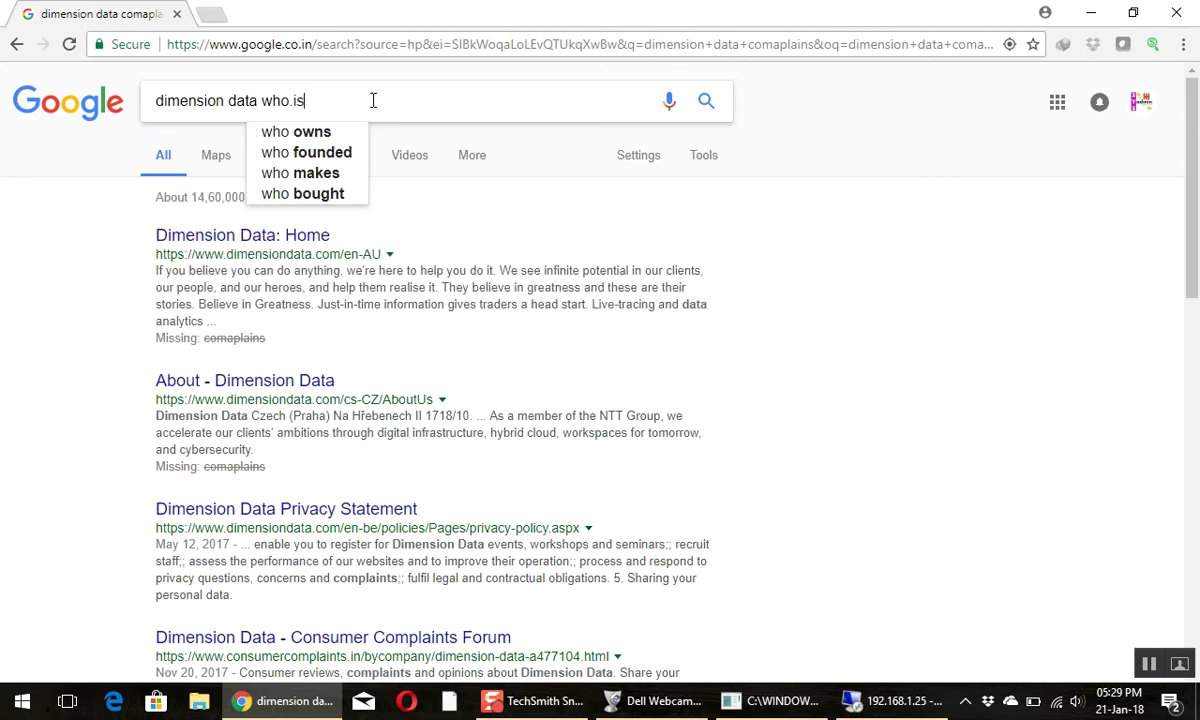
{"action": "key", "text": "Return"}
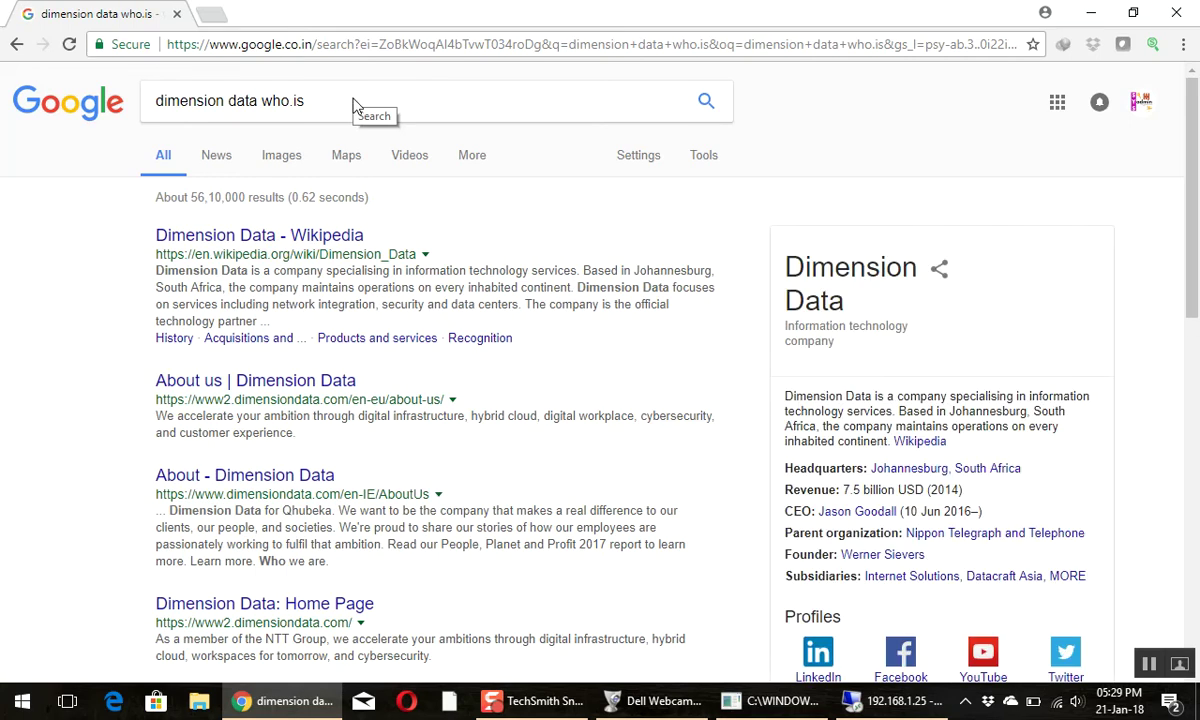
Open the Dimension Data Wikipedia article and read its products, revenue and employee details
{"action": "left_click", "coordinate": [305, 235]}
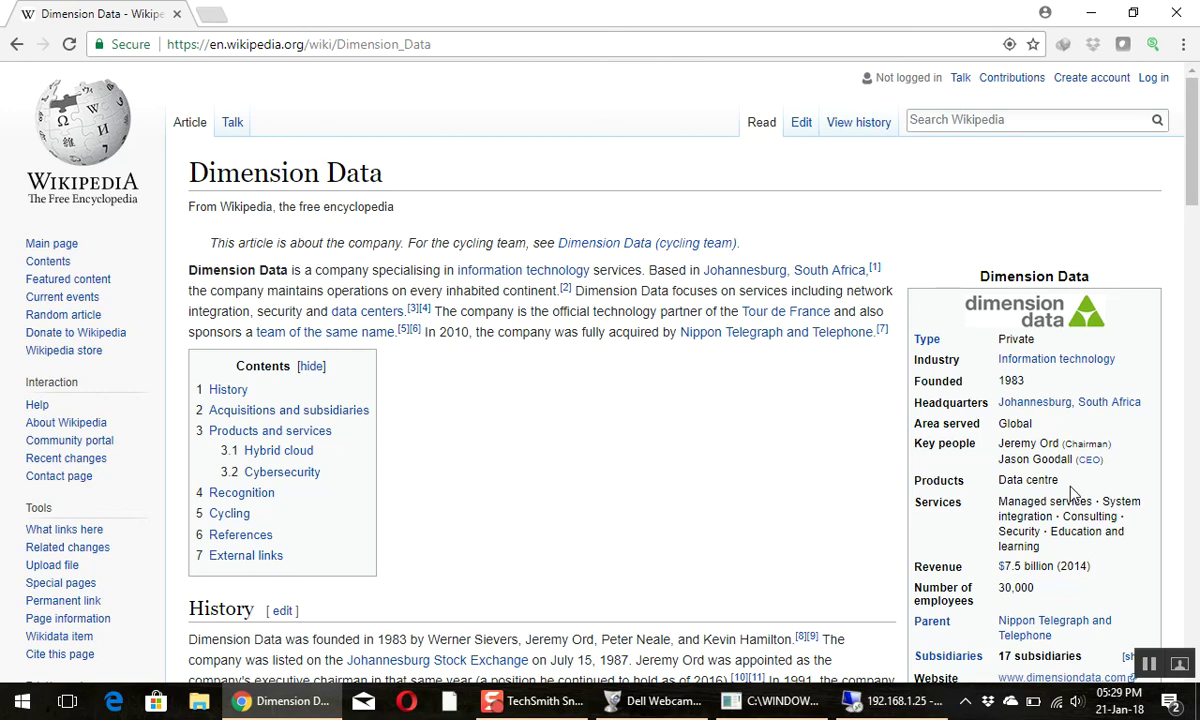
{"action": "triple_click", "coordinate": [1013, 481]}
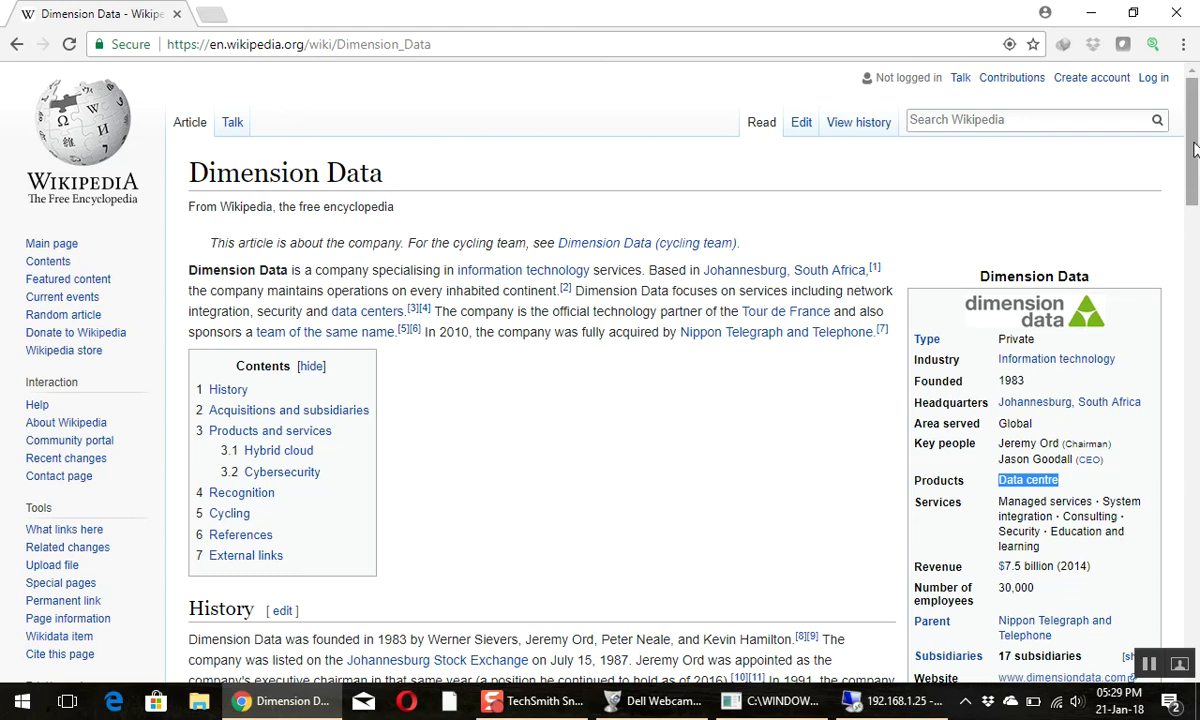
{"action": "scroll", "coordinate": [1193, 148], "scroll_direction": "down", "scroll_amount": 2}
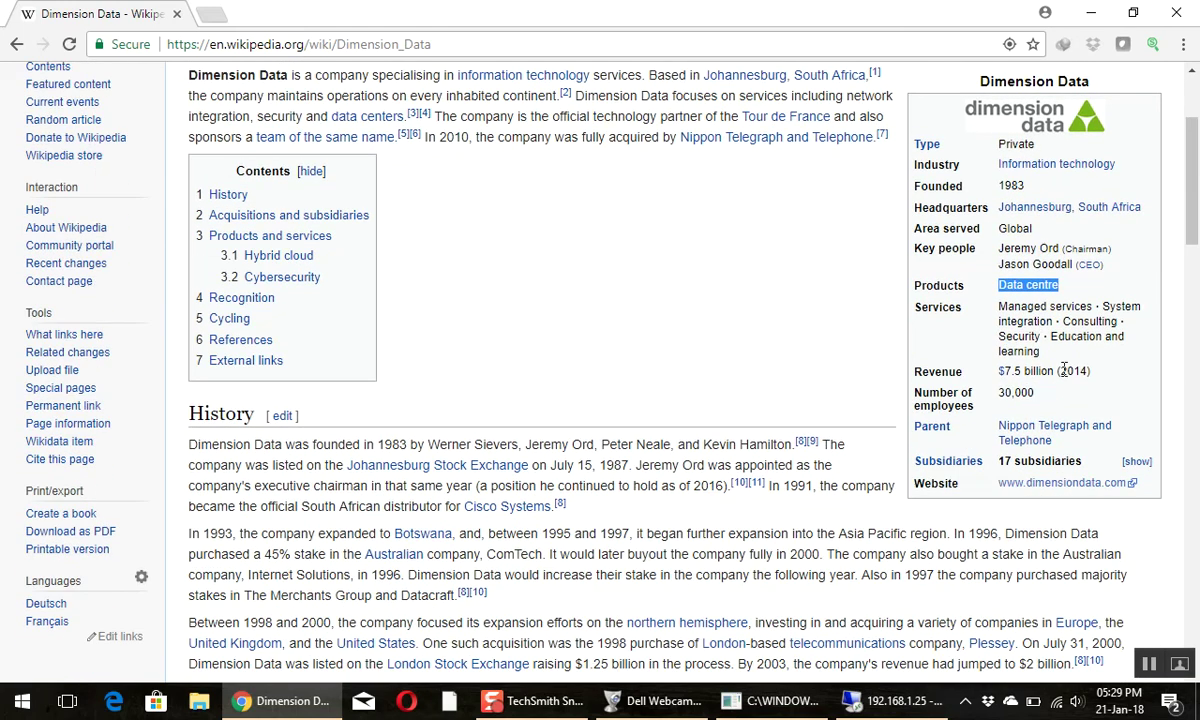
{"action": "triple_click", "coordinate": [1042, 403]}
{"action": "left_click", "coordinate": [1055, 403]}
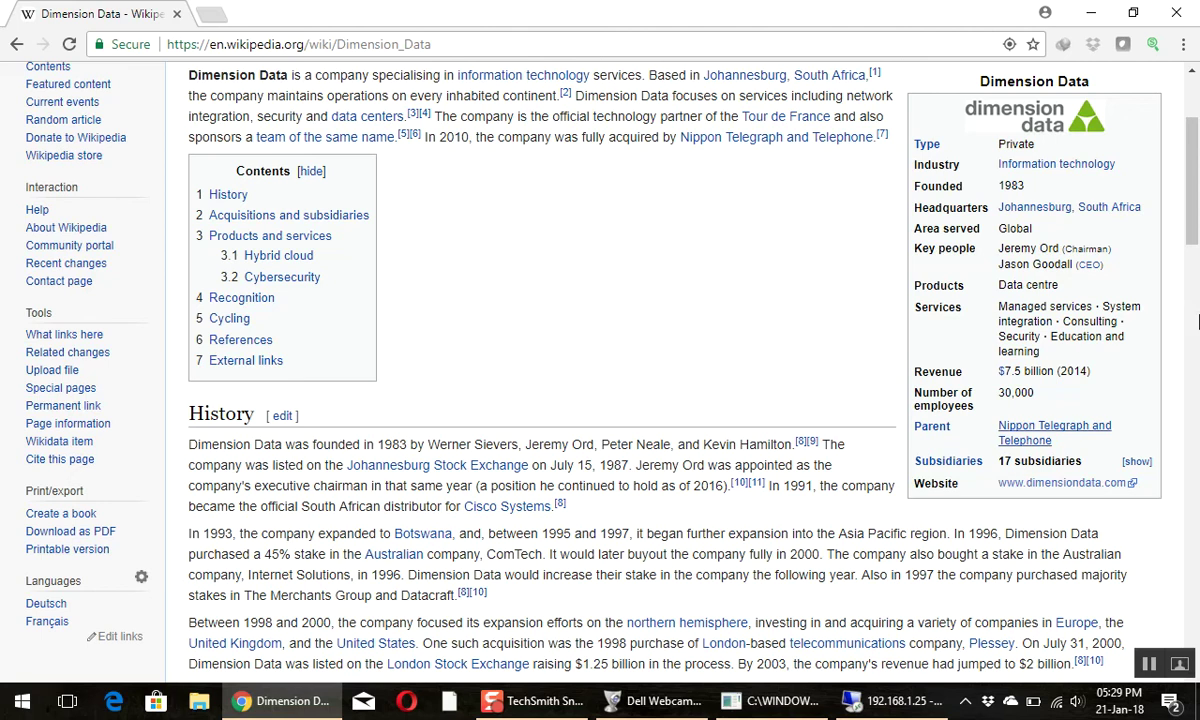
{"action": "left_click_drag", "start_coordinate": [1196, 222], "coordinate": [1186, 372]}
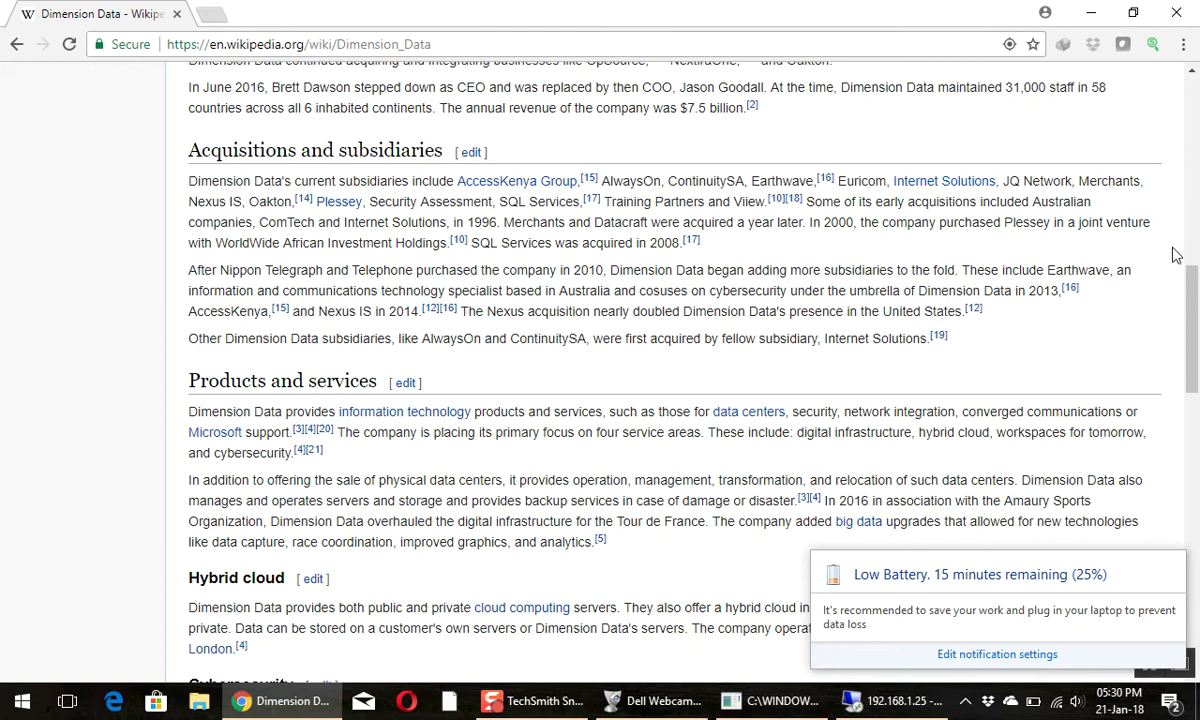
Scroll on through the article past the Cybersecurity section, then close Chrome
{"action": "scroll", "coordinate": [1195, 287], "scroll_direction": "down", "scroll_amount": 4}
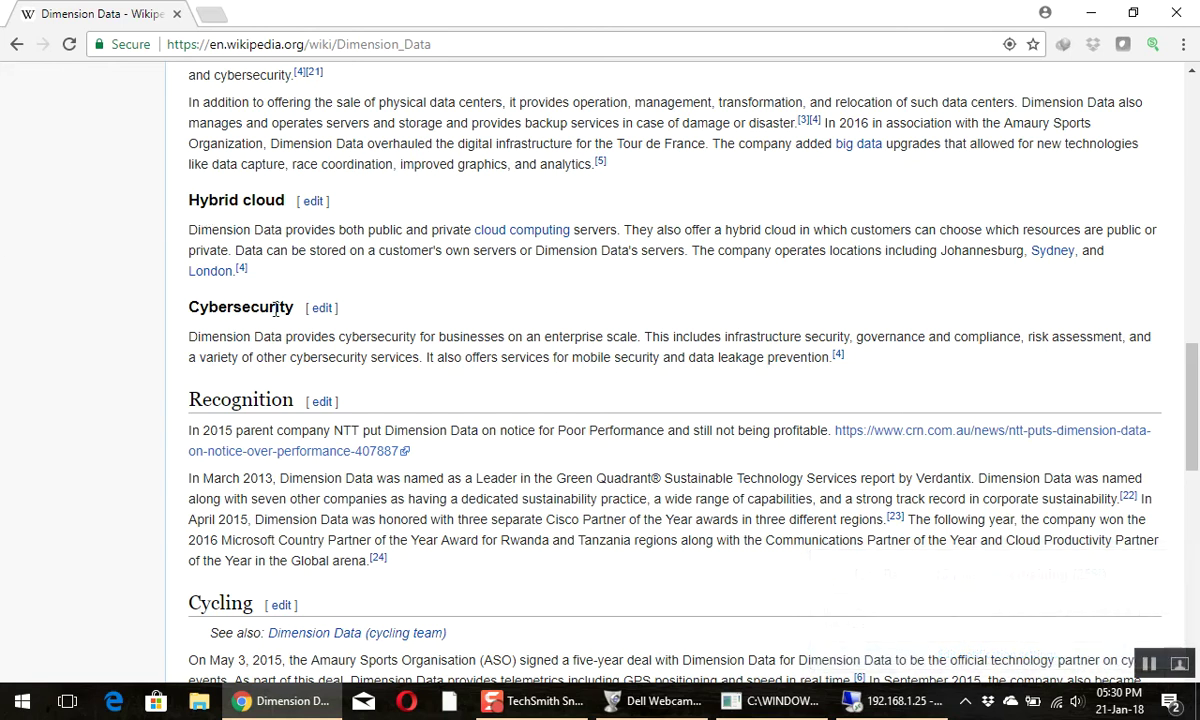
{"action": "left_click_drag", "start_coordinate": [208, 307], "coordinate": [275, 308]}
{"action": "left_click", "coordinate": [242, 398]}
{"action": "left_click_drag", "start_coordinate": [1192, 375], "coordinate": [1178, 120]}
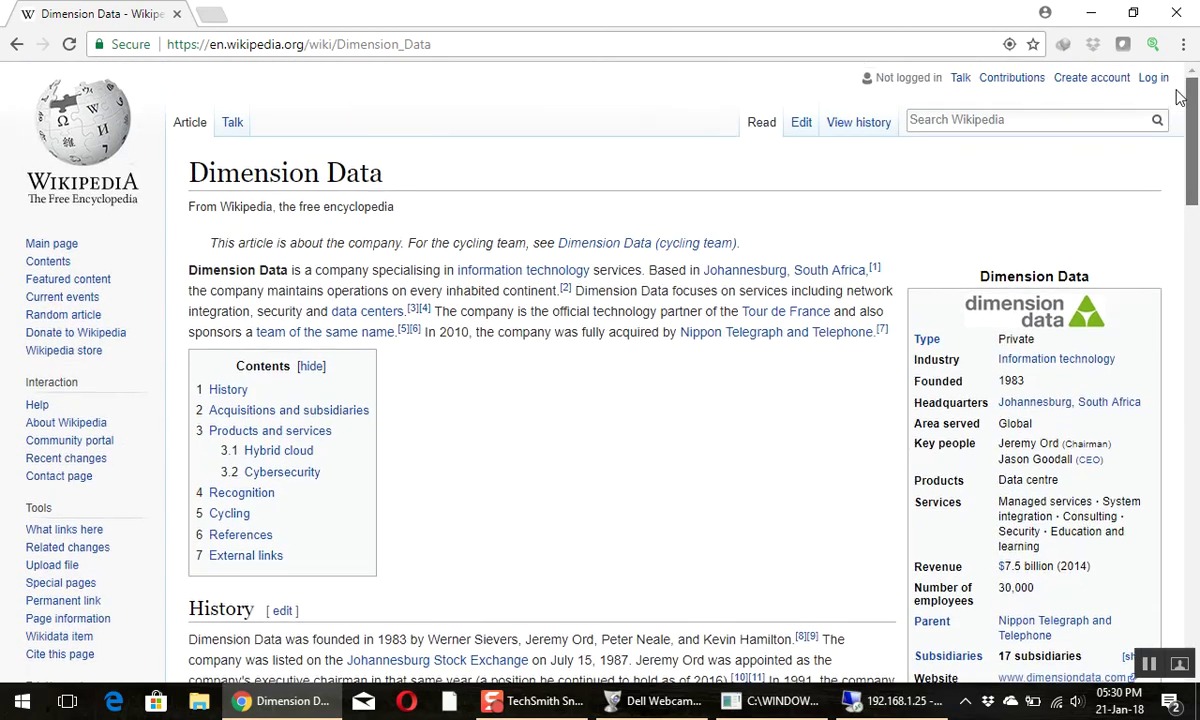
{"action": "left_click", "coordinate": [1194, 8]}
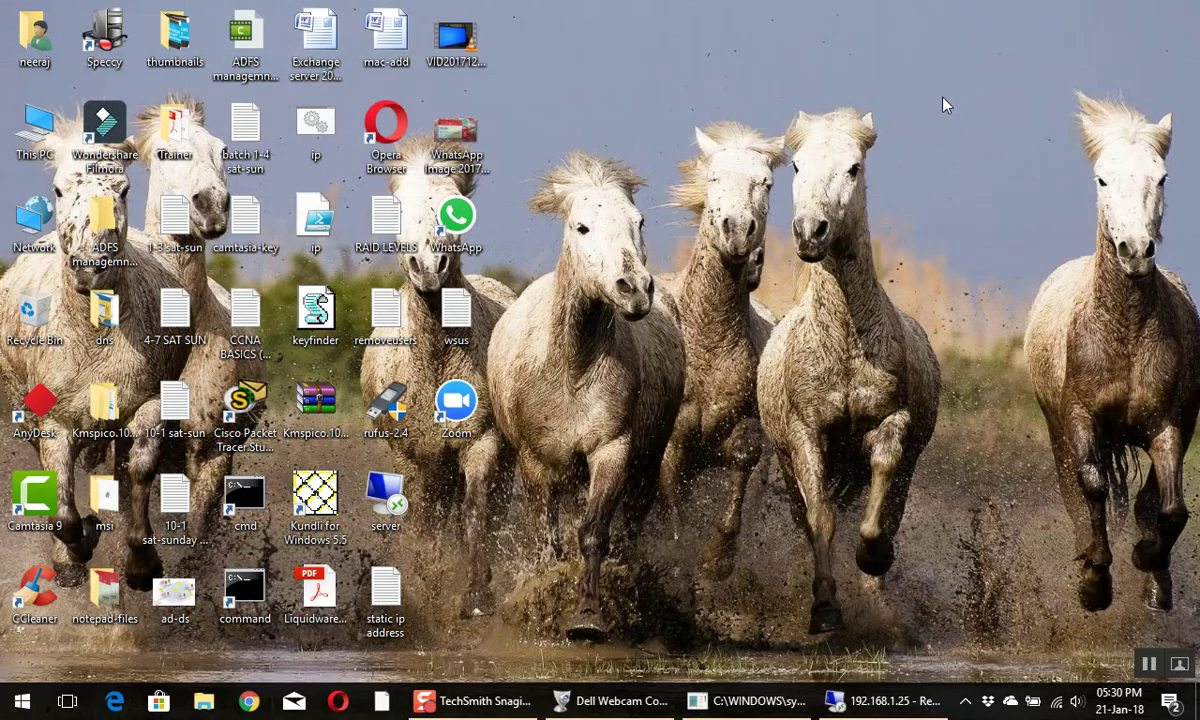
Refresh the desktop and switch back to the remote server session
{"action": "right_click", "coordinate": [656, 230]}
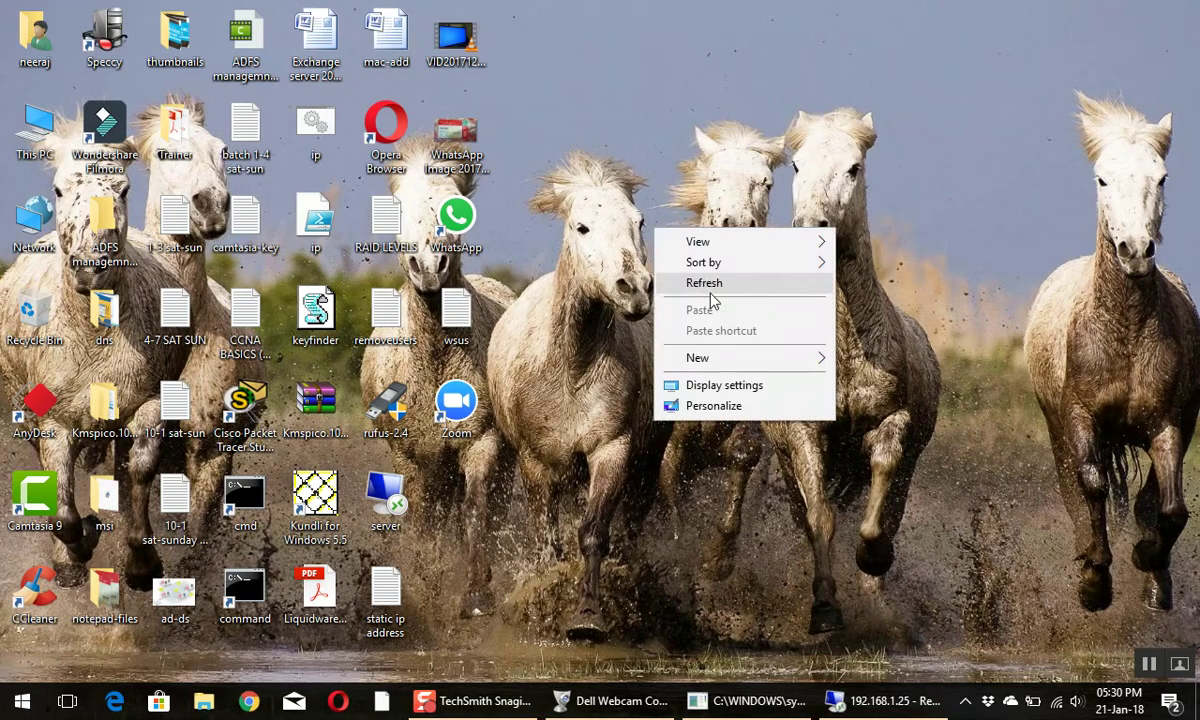
{"action": "left_click", "coordinate": [710, 300]}
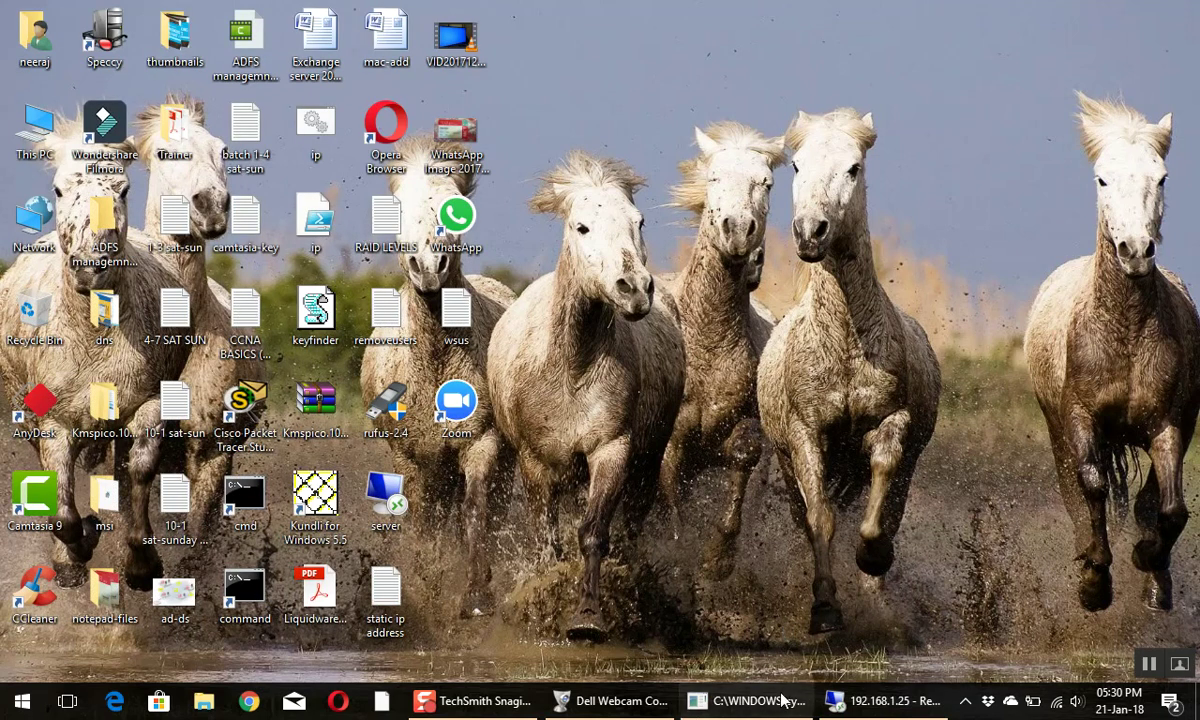
{"action": "left_click", "coordinate": [876, 701]}
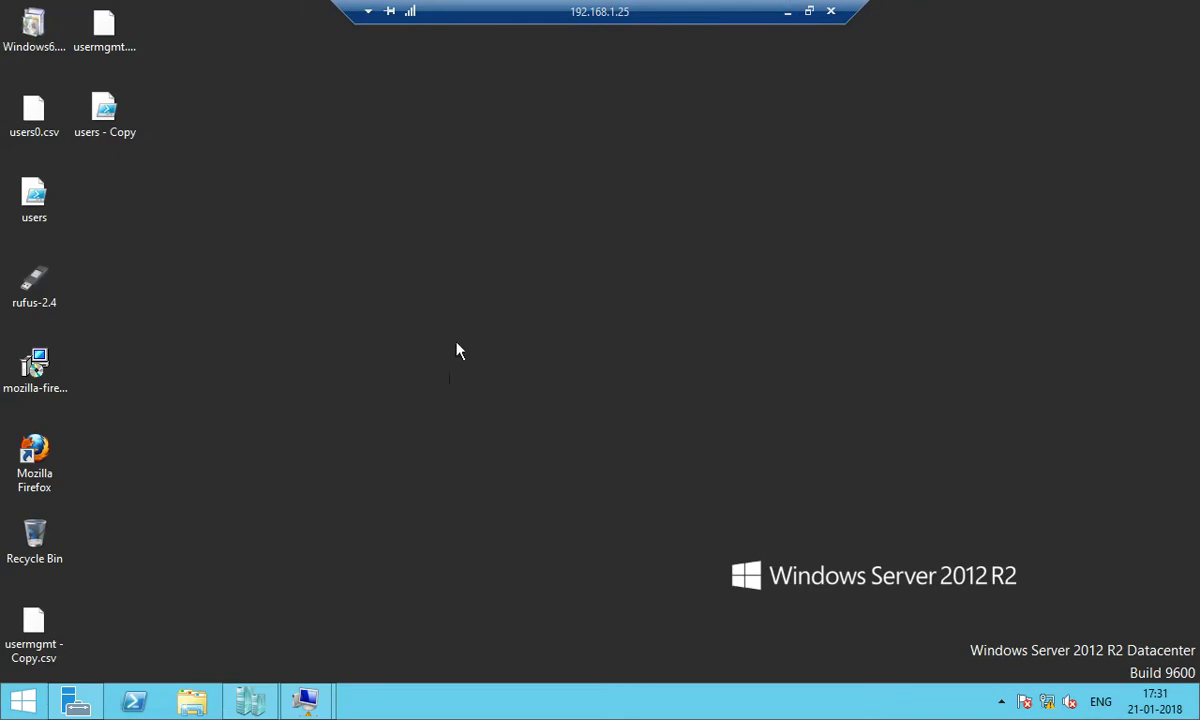
Close the finished windows2012 role installation wizard, then bring Hyper-V Manager back into view
{"action": "mouse_move", "coordinate": [305, 700]}
{"action": "left_click", "coordinate": [420, 545]}
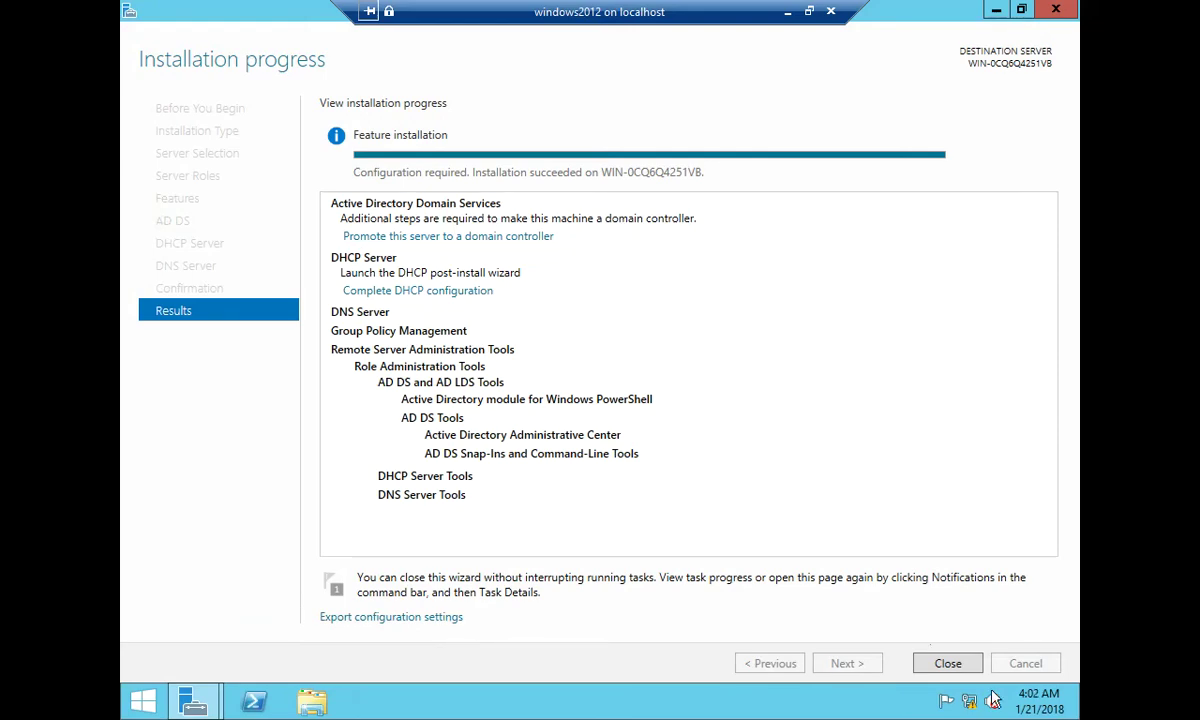
{"action": "left_click", "coordinate": [948, 664]}
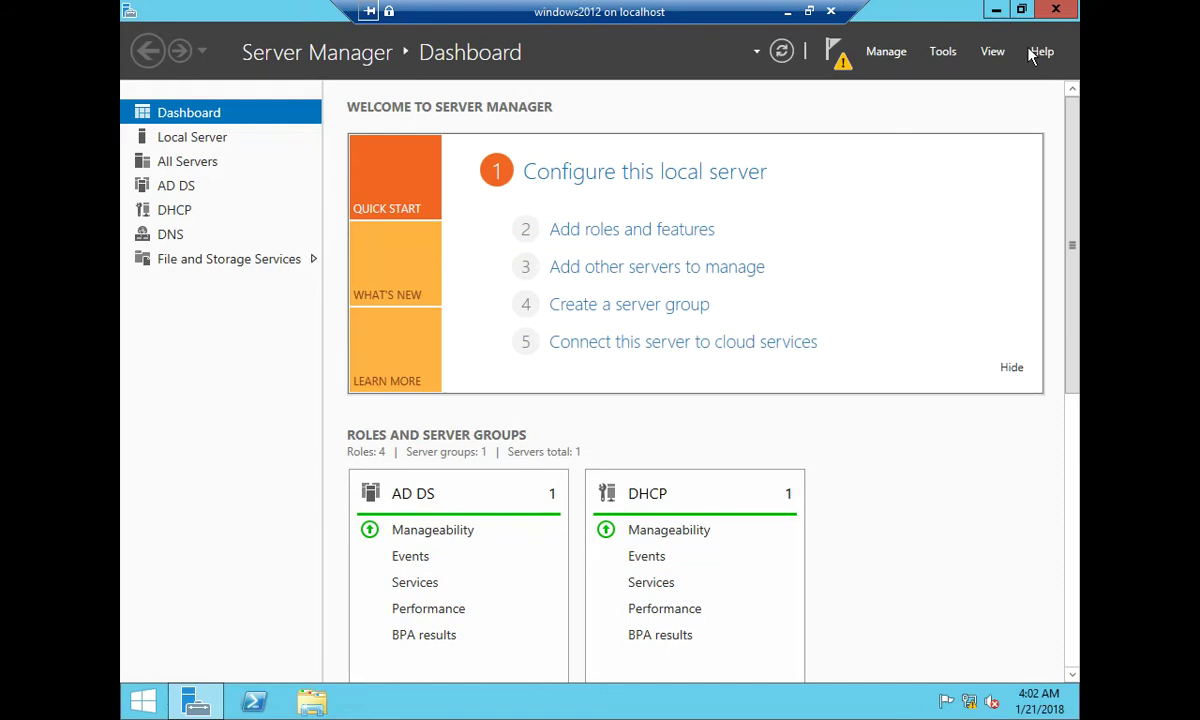
{"action": "left_click", "coordinate": [787, 11]}
{"action": "left_click", "coordinate": [245, 705]}
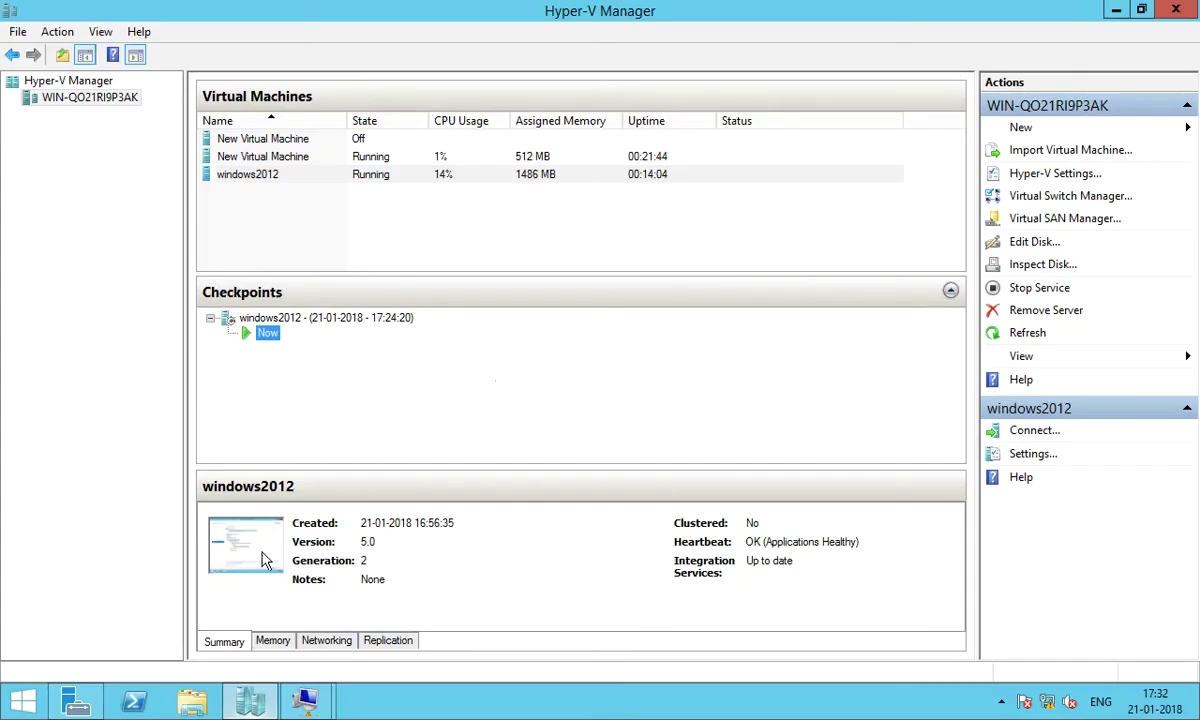
{"action": "left_click", "coordinate": [260, 186]}
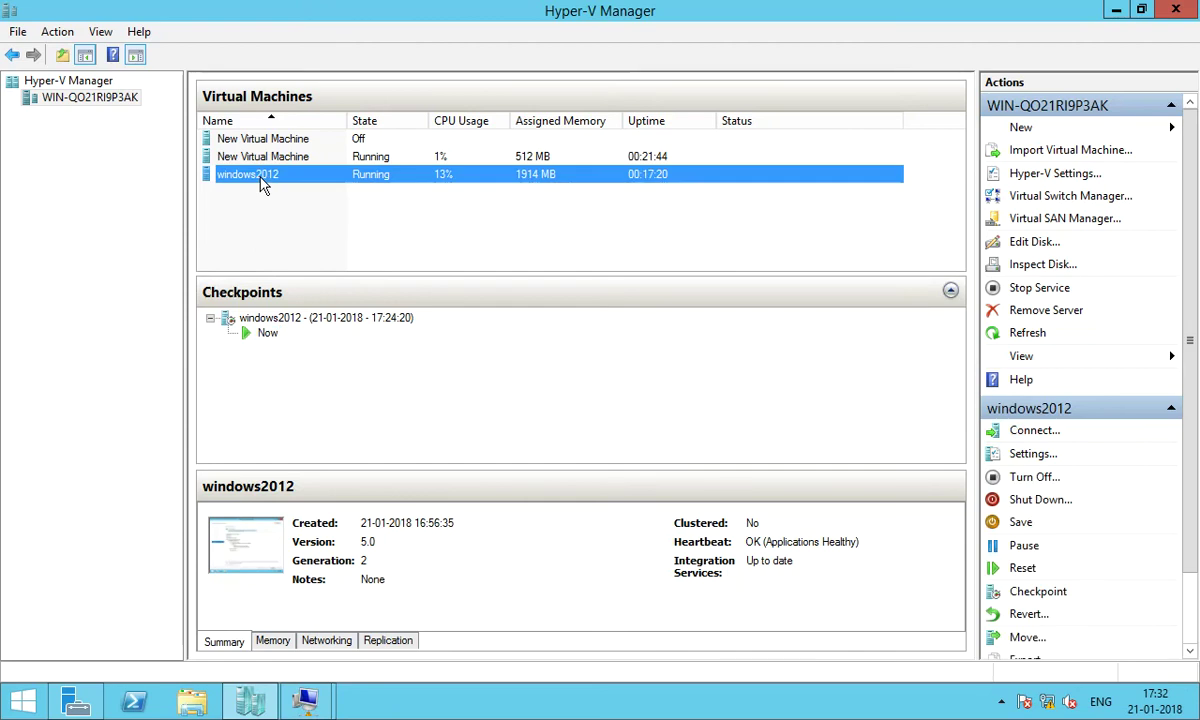
{"action": "right_click", "coordinate": [260, 186]}
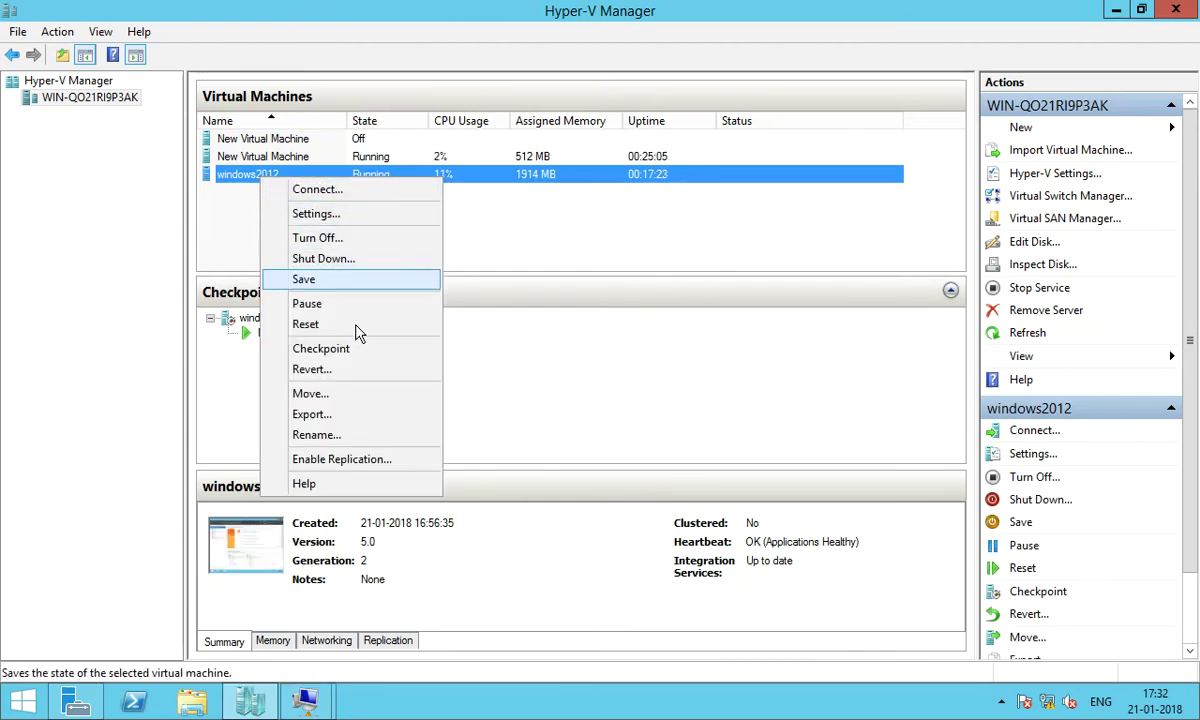
{"action": "left_click", "coordinate": [335, 349]}
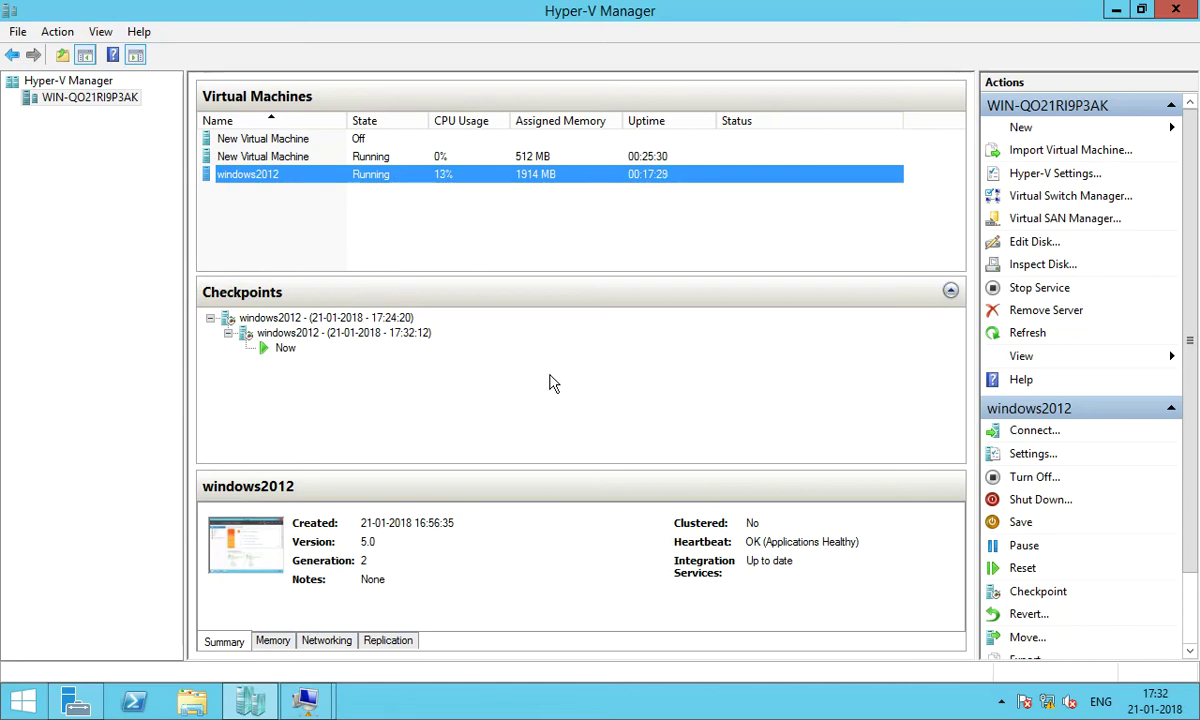
Browse the windows2012 checkpoints and select the earlier 17:24:20 checkpoint
{"action": "right_click", "coordinate": [270, 178]}
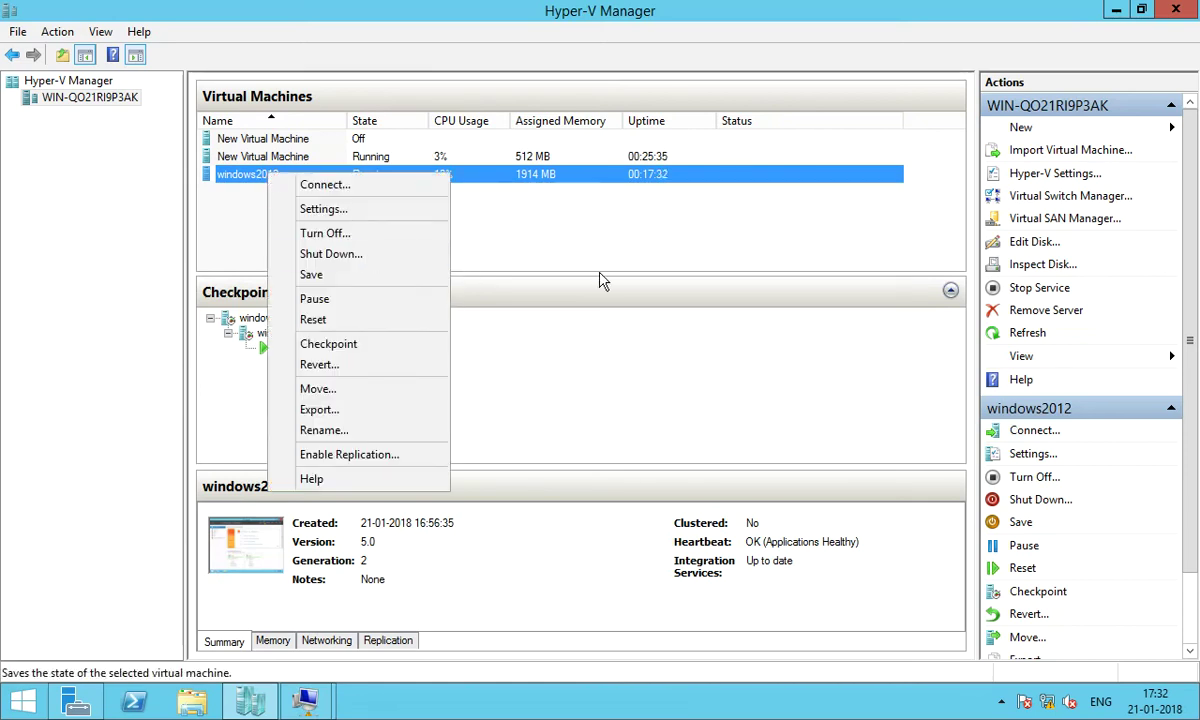
{"action": "left_click", "coordinate": [344, 333]}
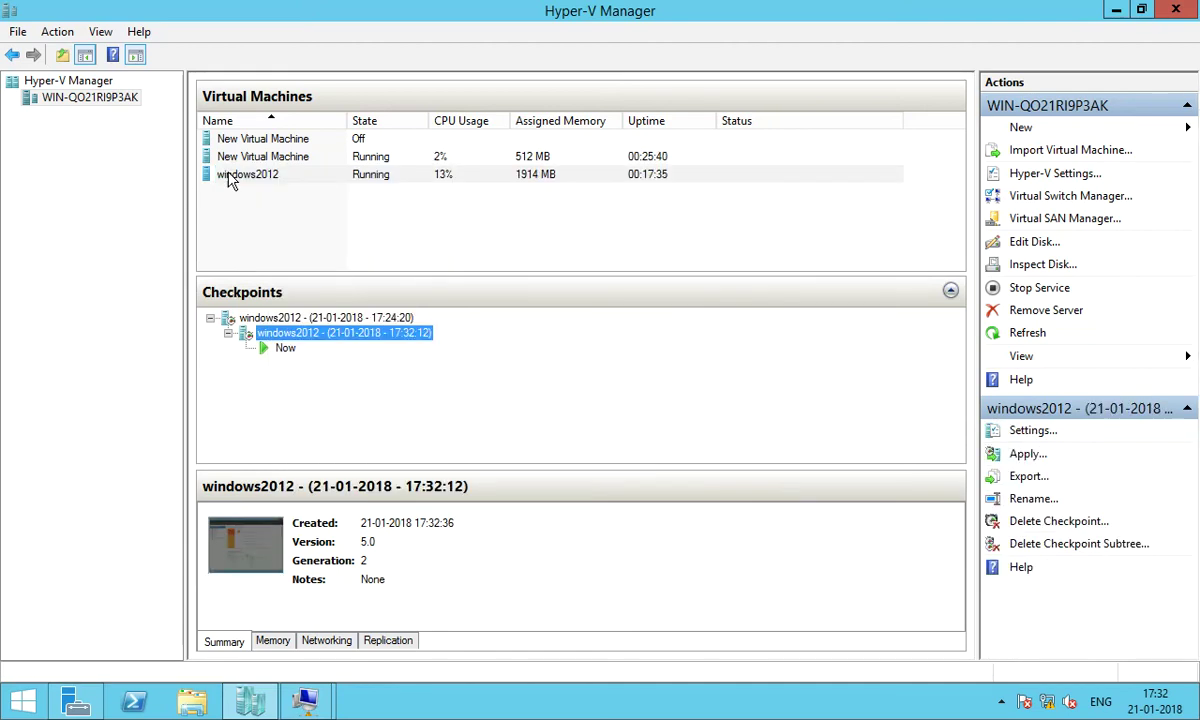
{"action": "left_click", "coordinate": [262, 175]}
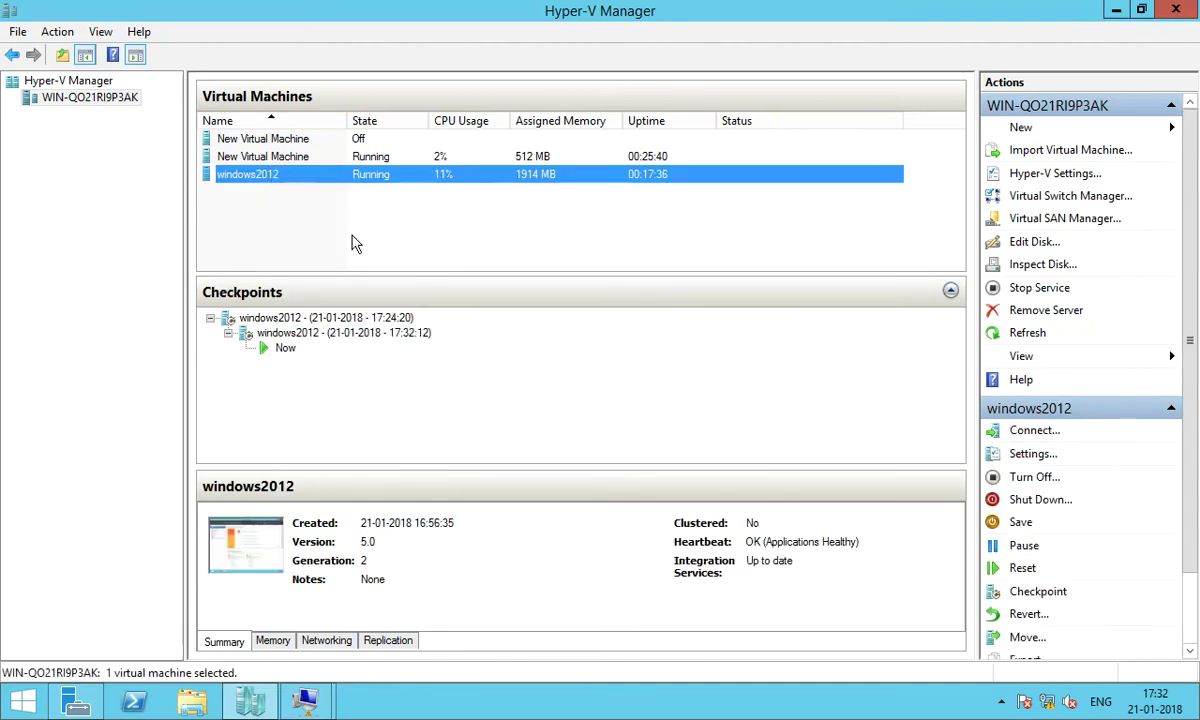
{"action": "left_click", "coordinate": [300, 333]}
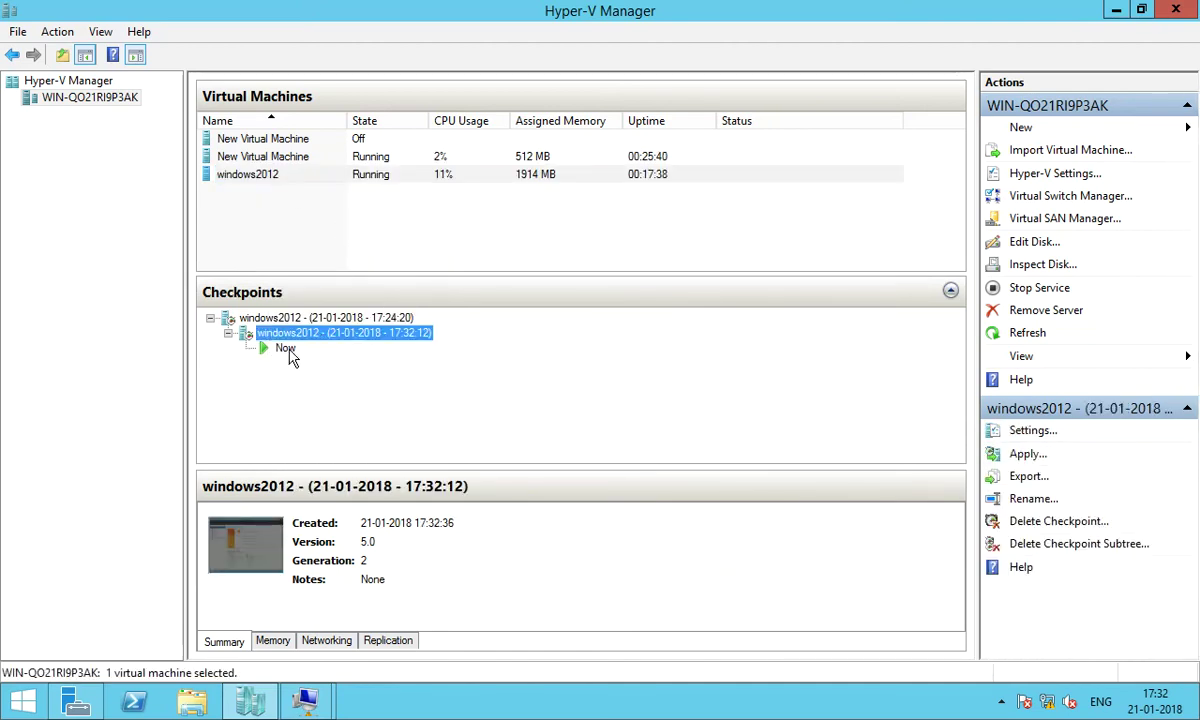
{"action": "left_click", "coordinate": [287, 349]}
{"action": "left_click", "coordinate": [300, 317]}
{"action": "left_click", "coordinate": [290, 333]}
{"action": "left_click", "coordinate": [348, 318]}
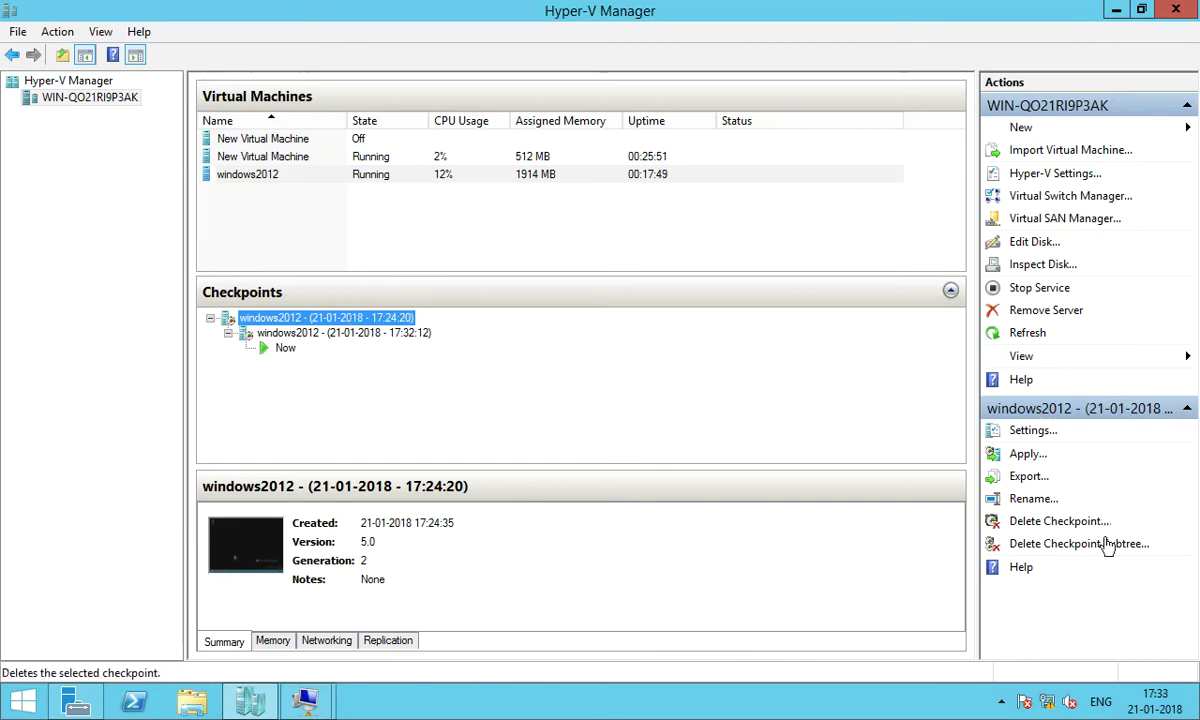
Apply the 17:24:20 checkpoint without keeping the current state, and watch windows2012 restart
{"action": "left_click", "coordinate": [1022, 455]}
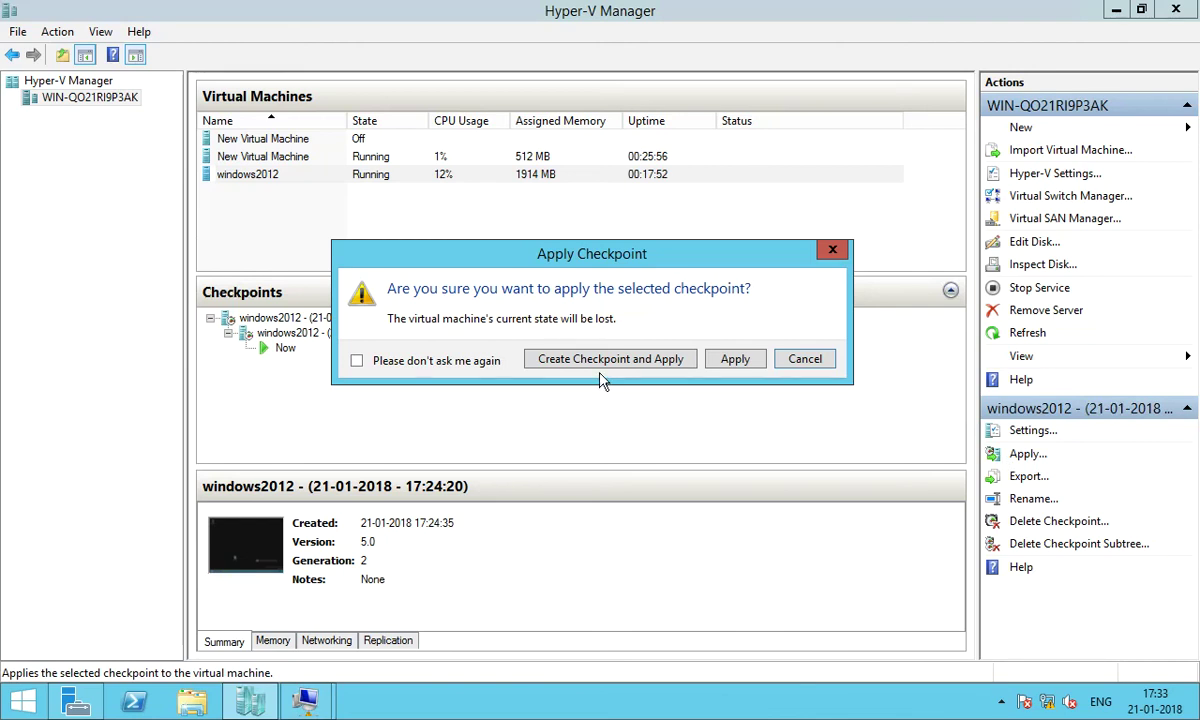
{"action": "left_click", "coordinate": [741, 362]}
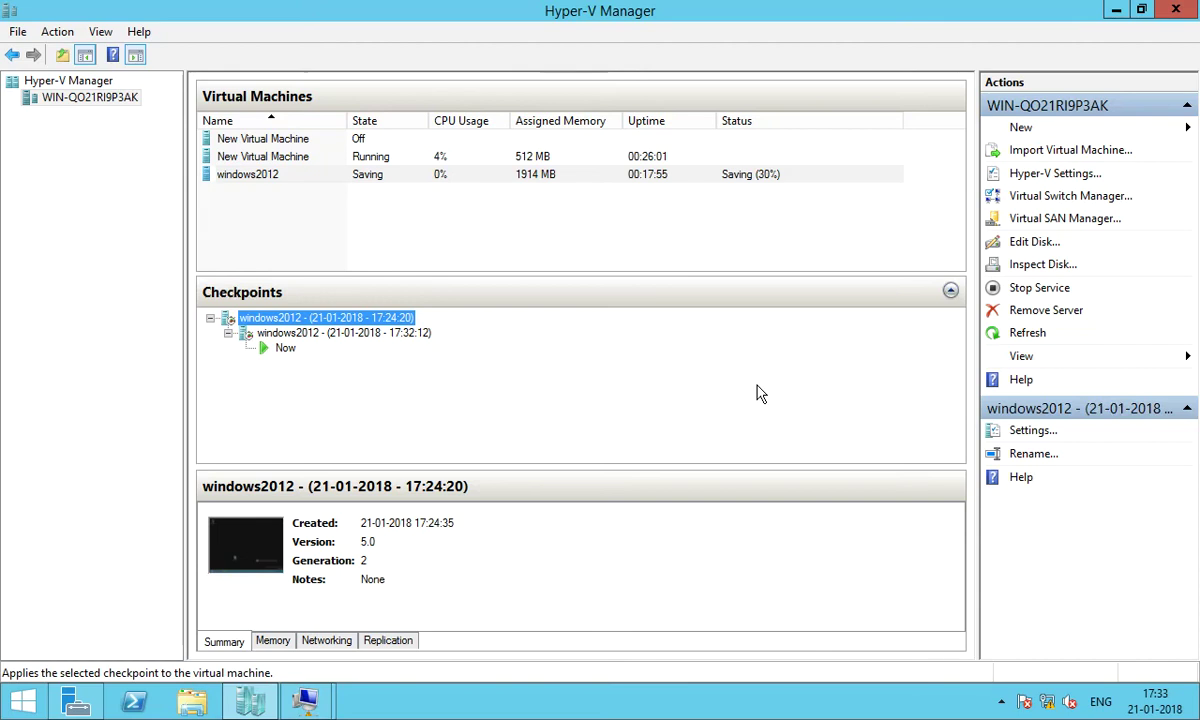
{"action": "mouse_move", "coordinate": [305, 700]}
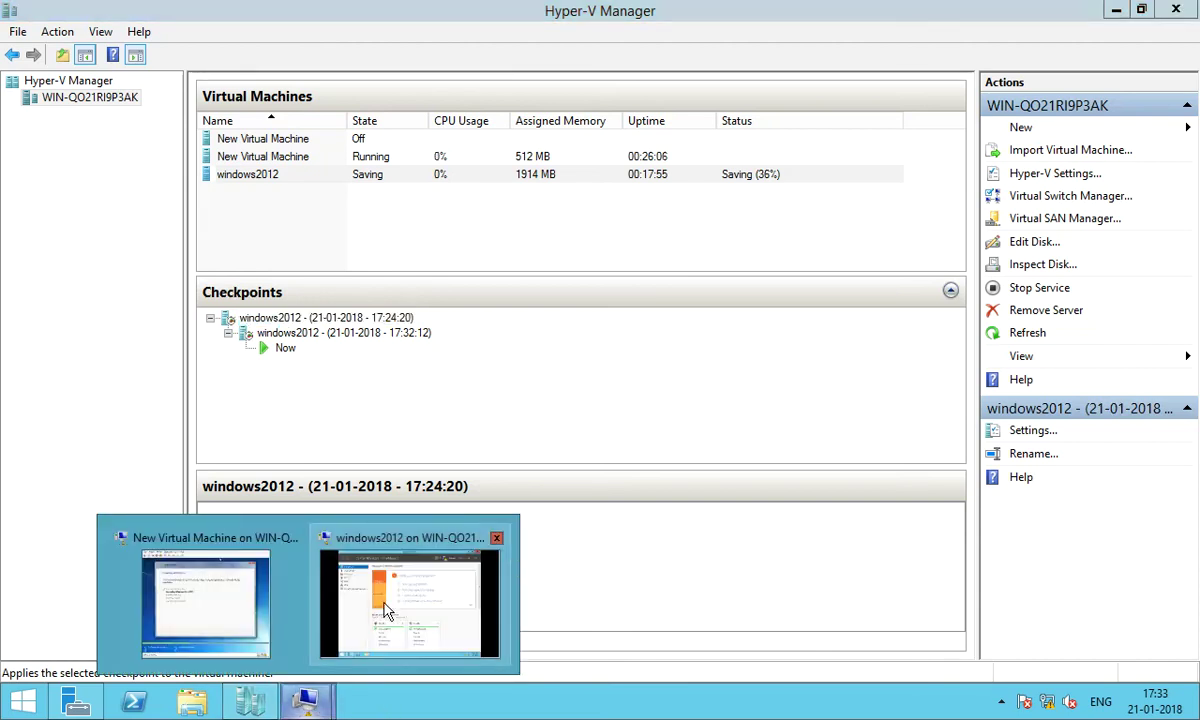
{"action": "left_click", "coordinate": [398, 608]}
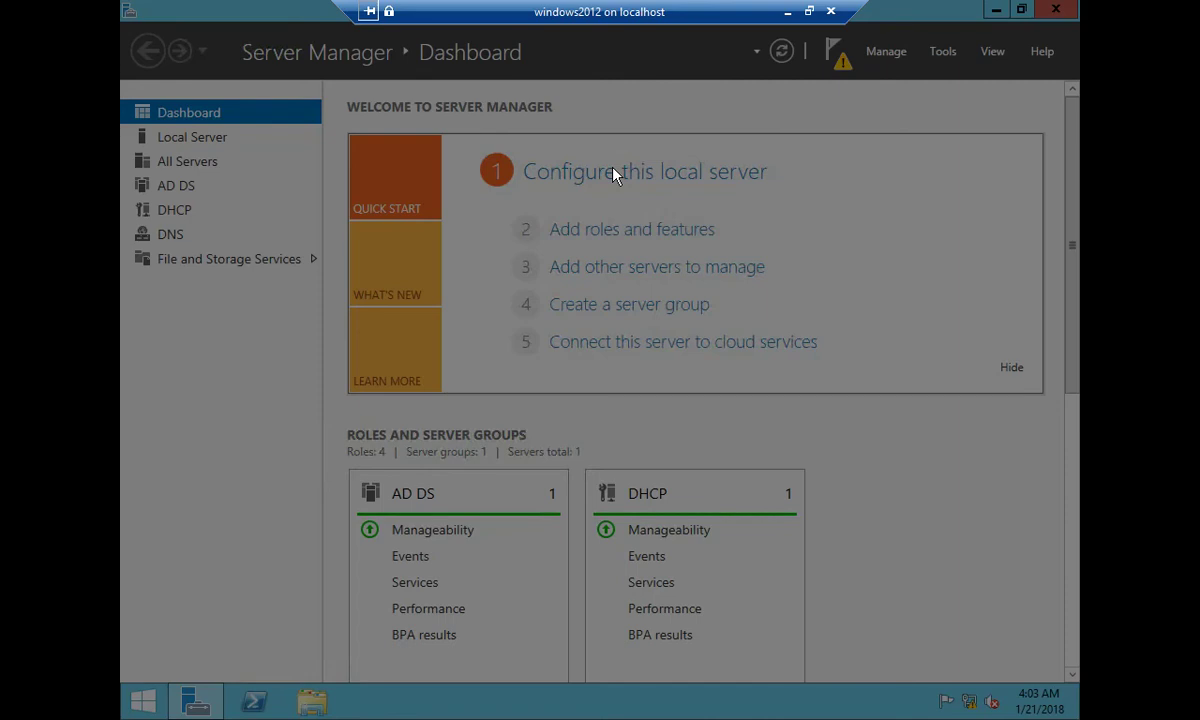
{"action": "left_click", "coordinate": [787, 11]}
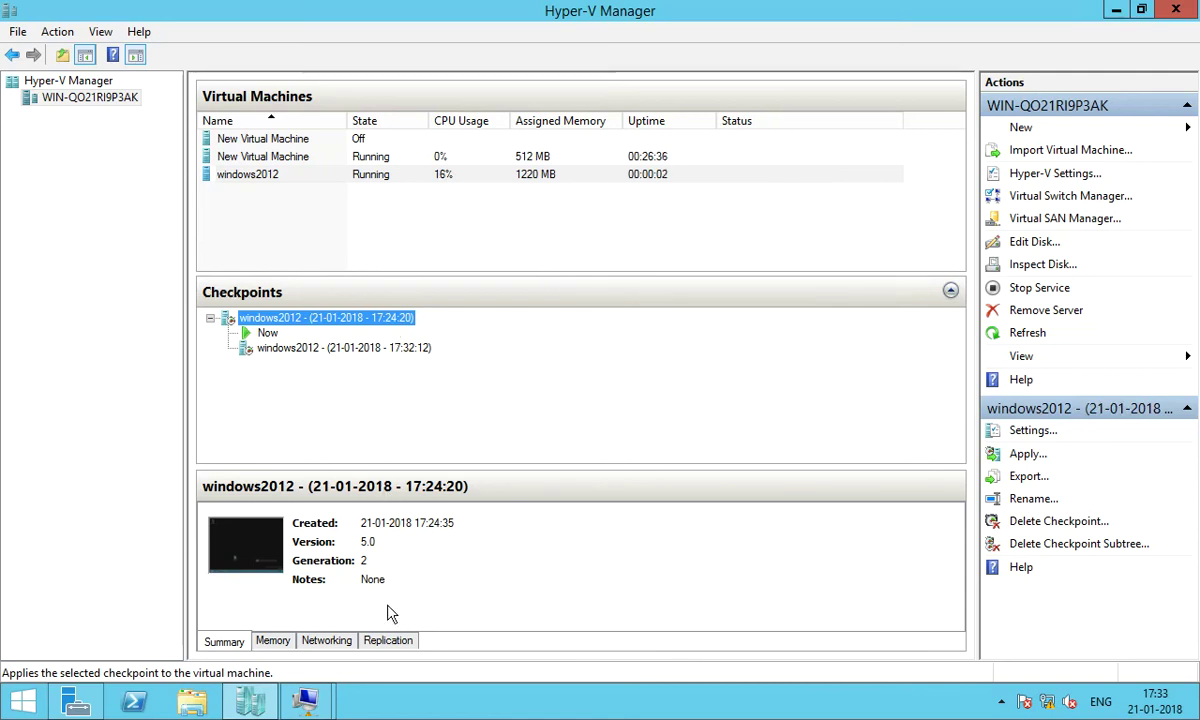
{"action": "mouse_move", "coordinate": [310, 700]}
{"action": "left_click", "coordinate": [368, 560]}
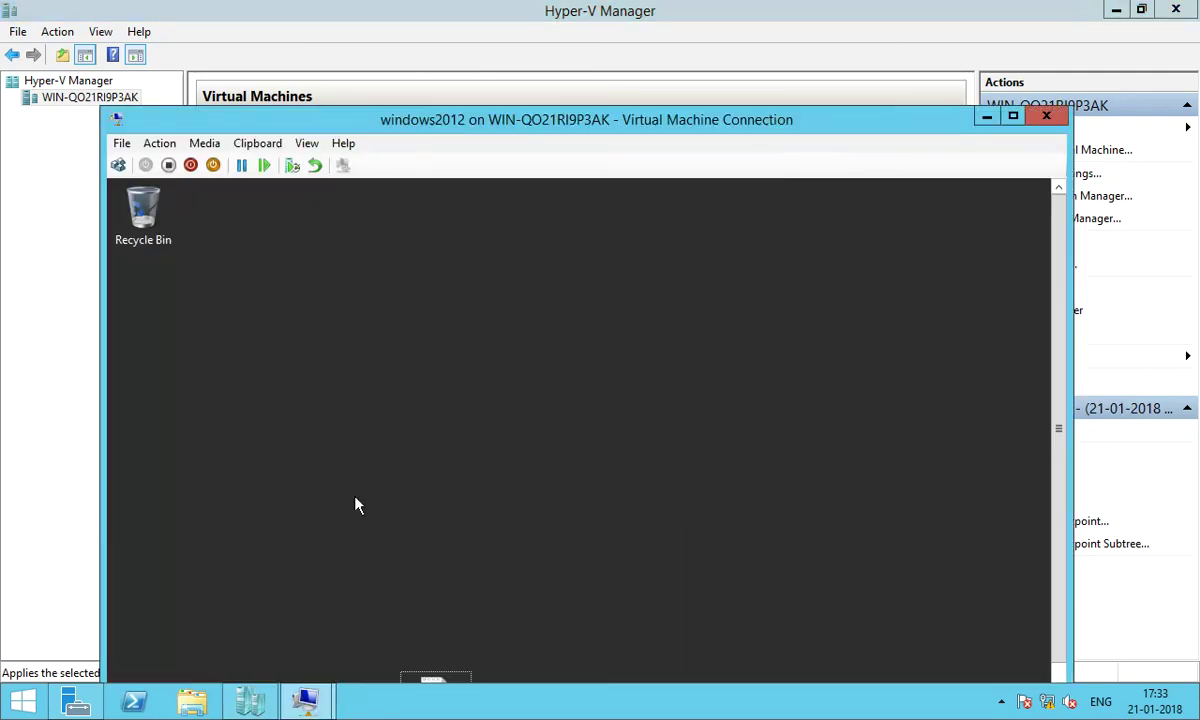
{"action": "double_click", "coordinate": [723, 119]}
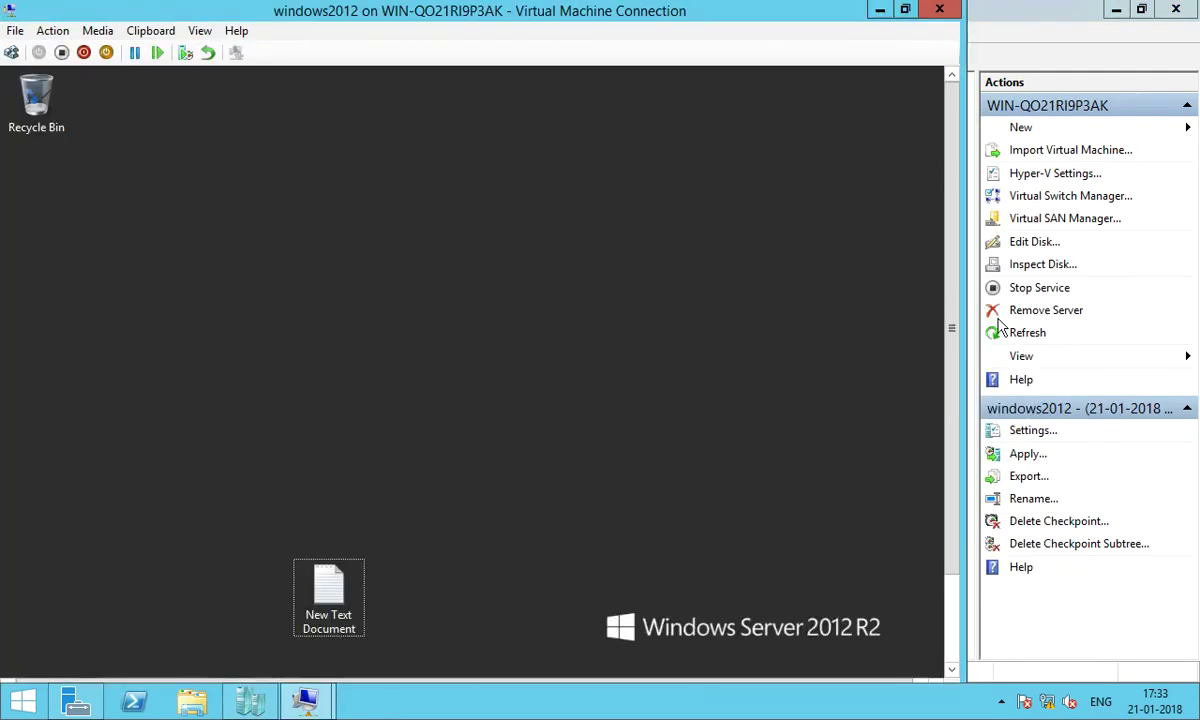
{"action": "scroll", "coordinate": [948, 495], "scroll_direction": "down", "scroll_amount": 3}
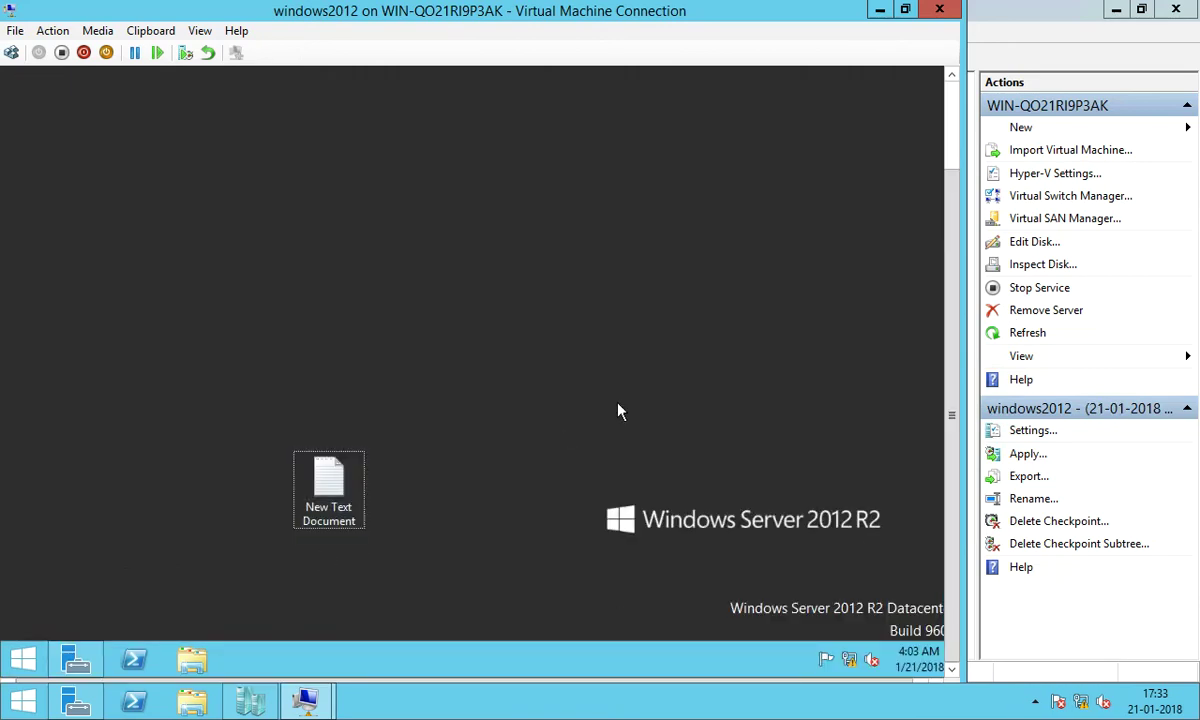
{"action": "left_click", "coordinate": [80, 664]}
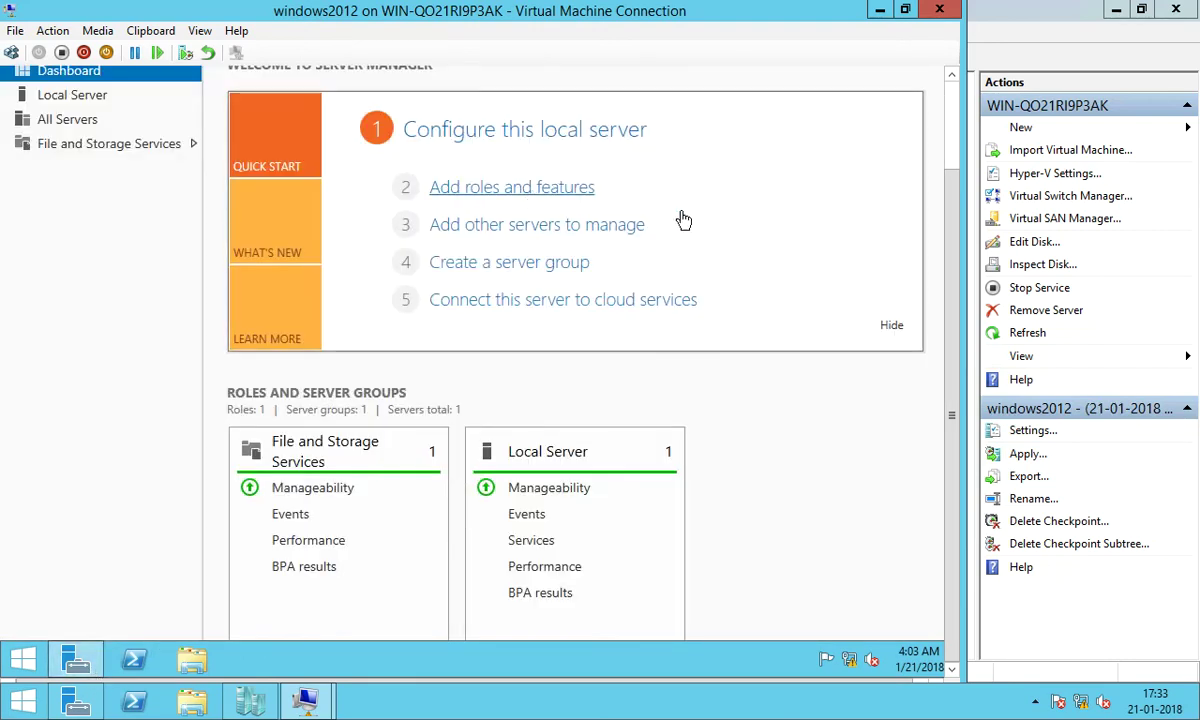
{"action": "left_click", "coordinate": [607, 561]}
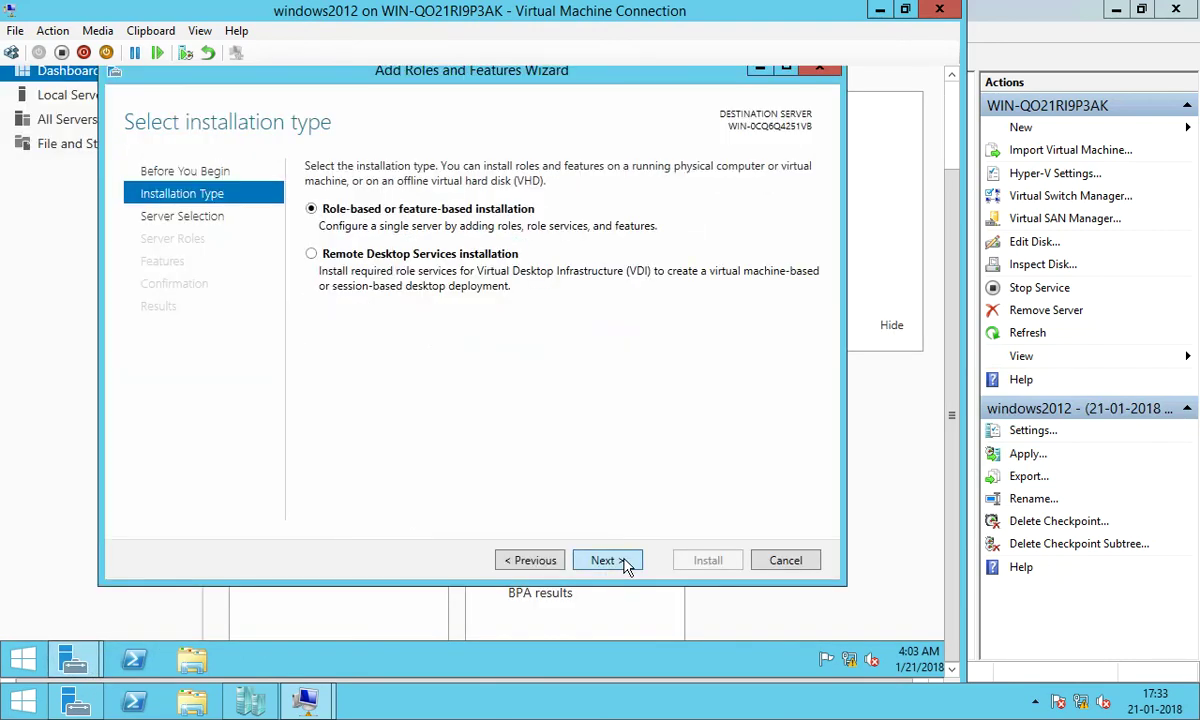
{"action": "left_click", "coordinate": [622, 562]}
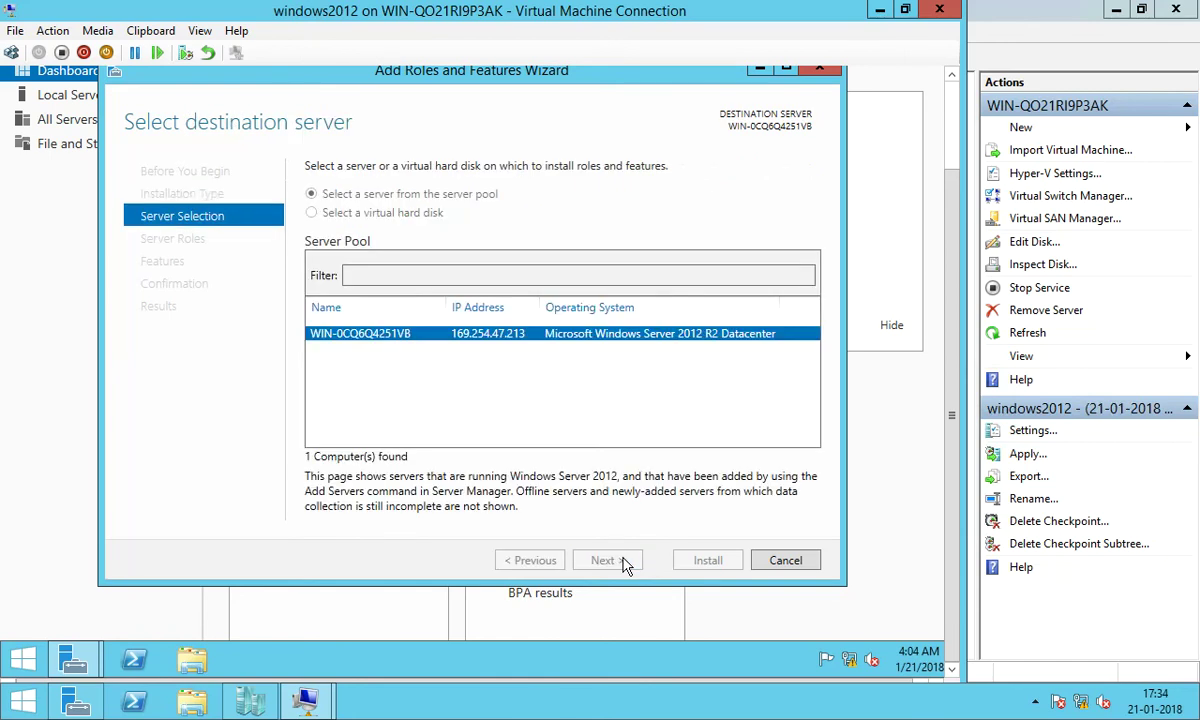
{"action": "left_click", "coordinate": [615, 563]}
{"action": "left_click", "coordinate": [611, 563]}
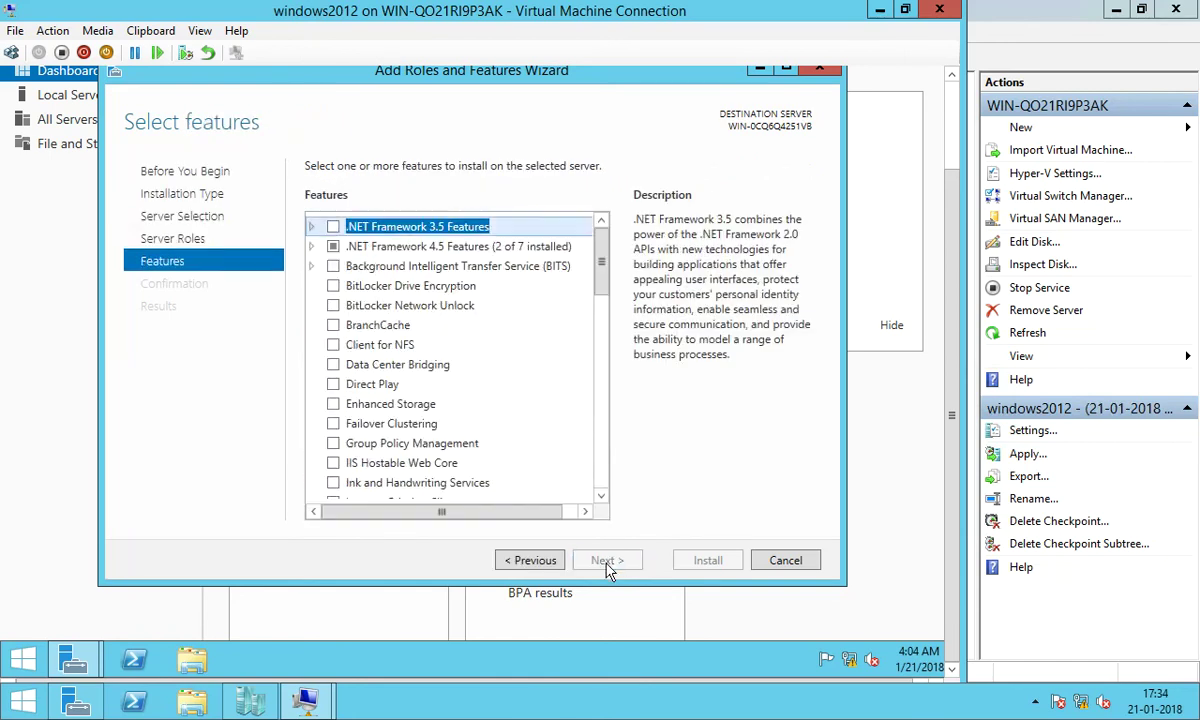
{"action": "left_click", "coordinate": [527, 560]}
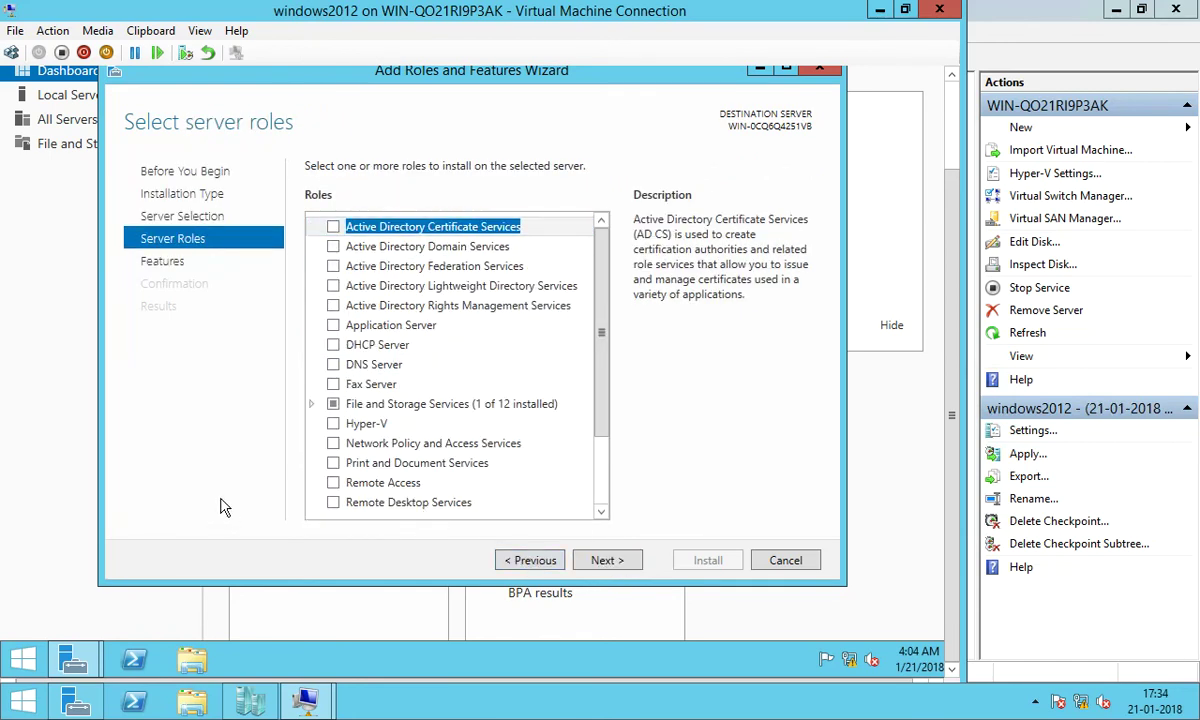
{"action": "left_click", "coordinate": [820, 69]}
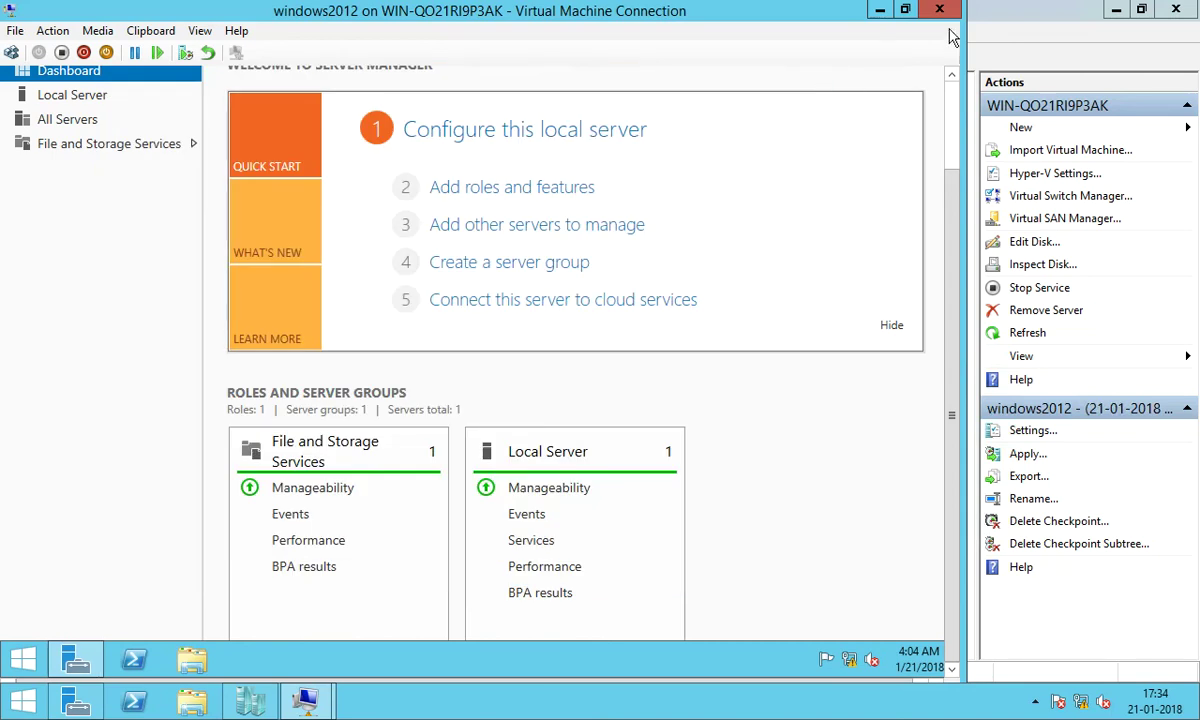
{"action": "left_click", "coordinate": [880, 10]}
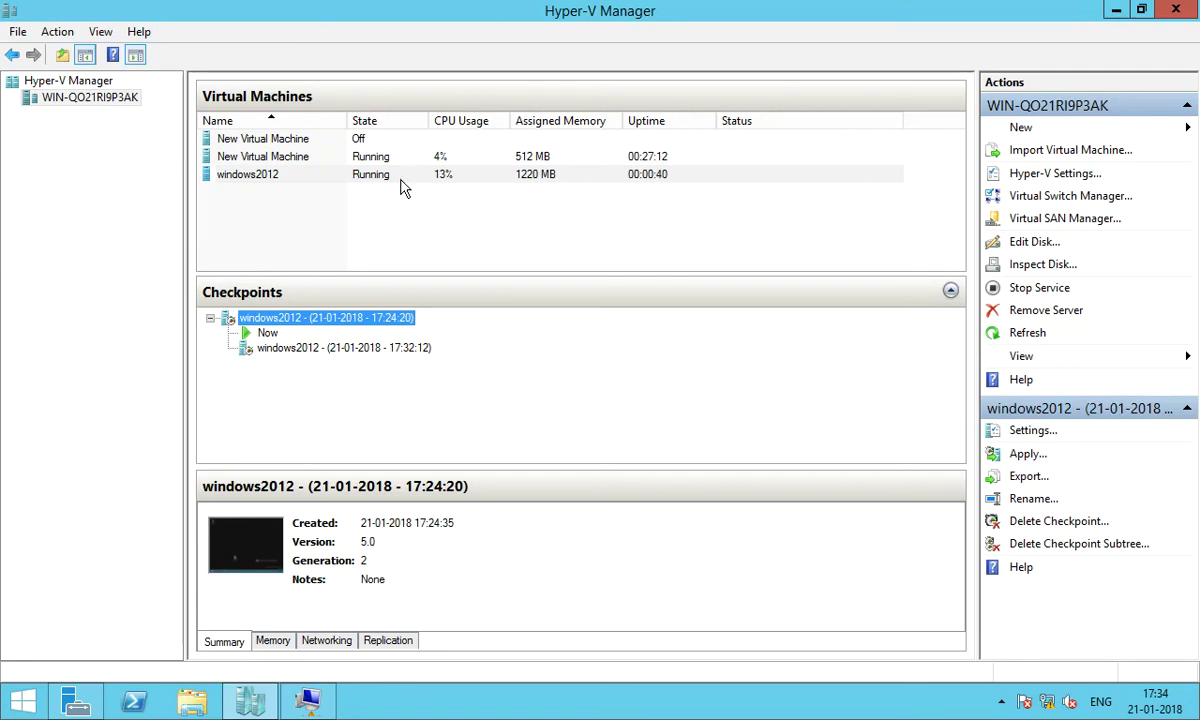
Open Export for the windows2012 VM and browse to Local Disk (E:) as the location
{"action": "left_click", "coordinate": [266, 177]}
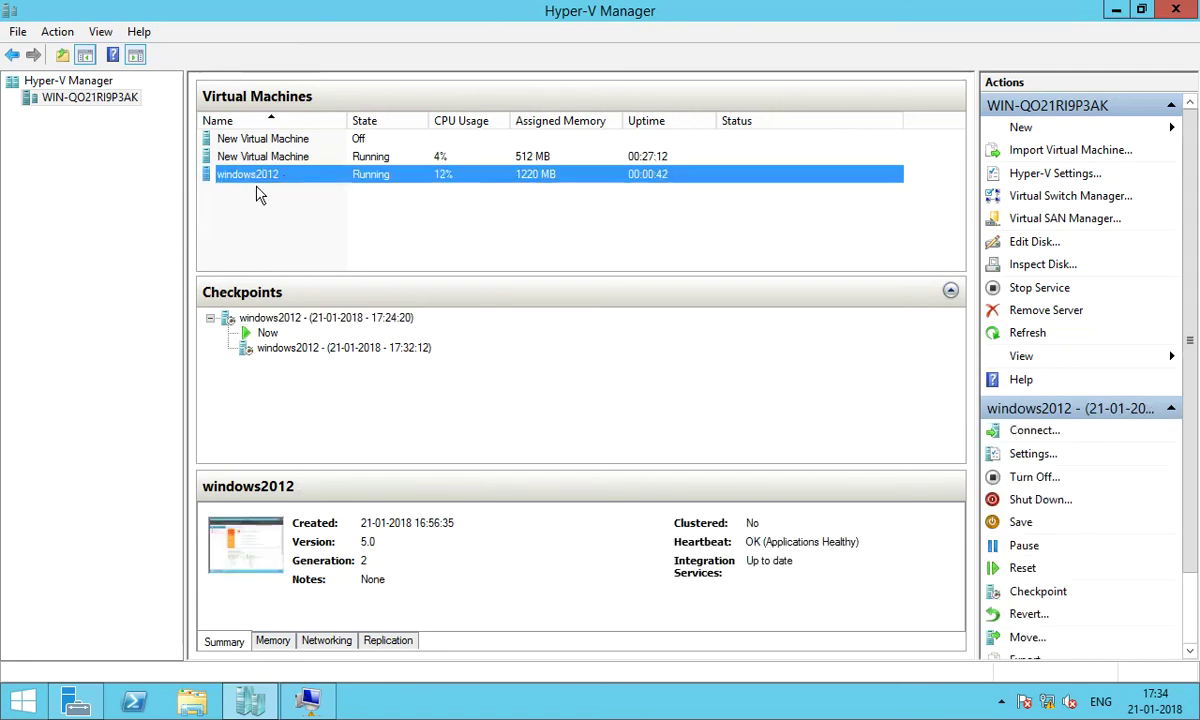
{"action": "right_click", "coordinate": [268, 178]}
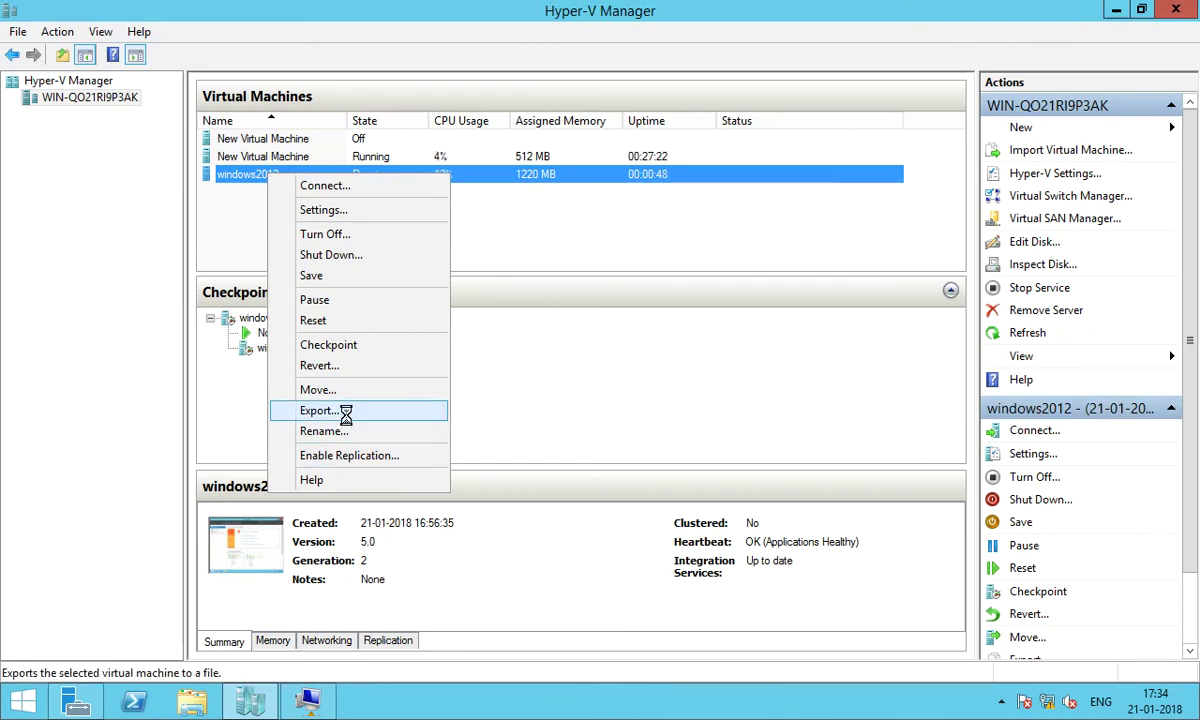
{"action": "left_click", "coordinate": [346, 412]}
{"action": "left_click", "coordinate": [738, 342]}
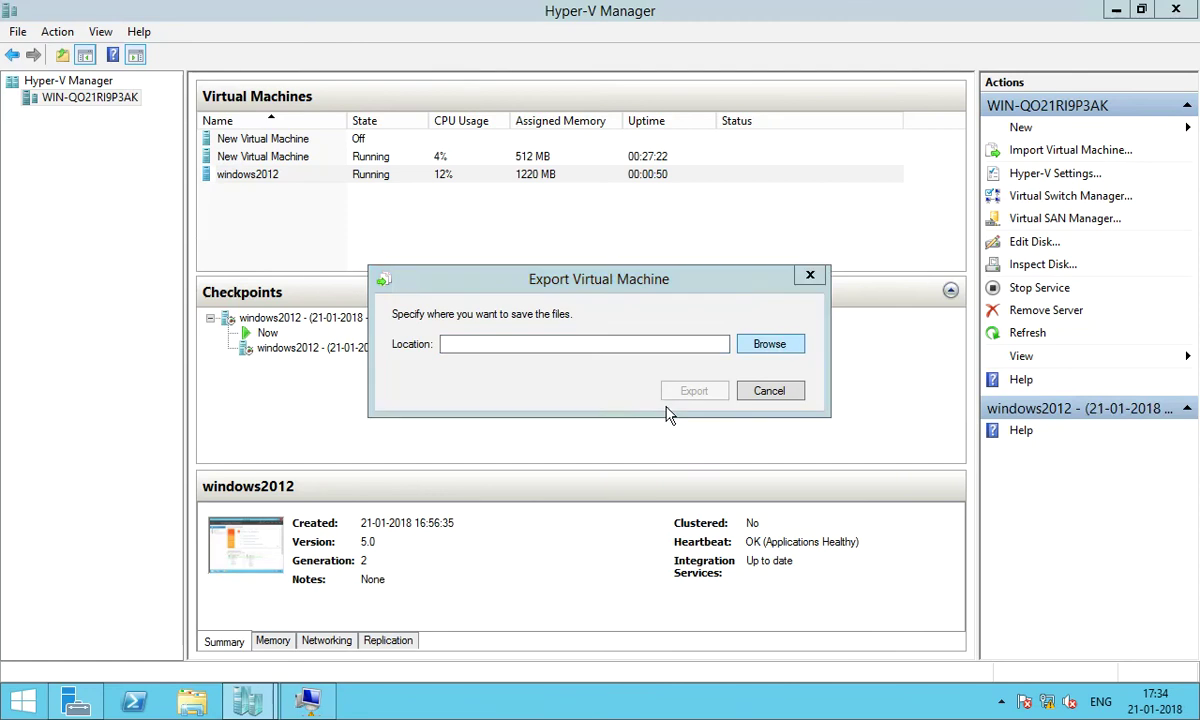
{"action": "left_click_drag", "start_coordinate": [956, 346], "coordinate": [932, 547]}
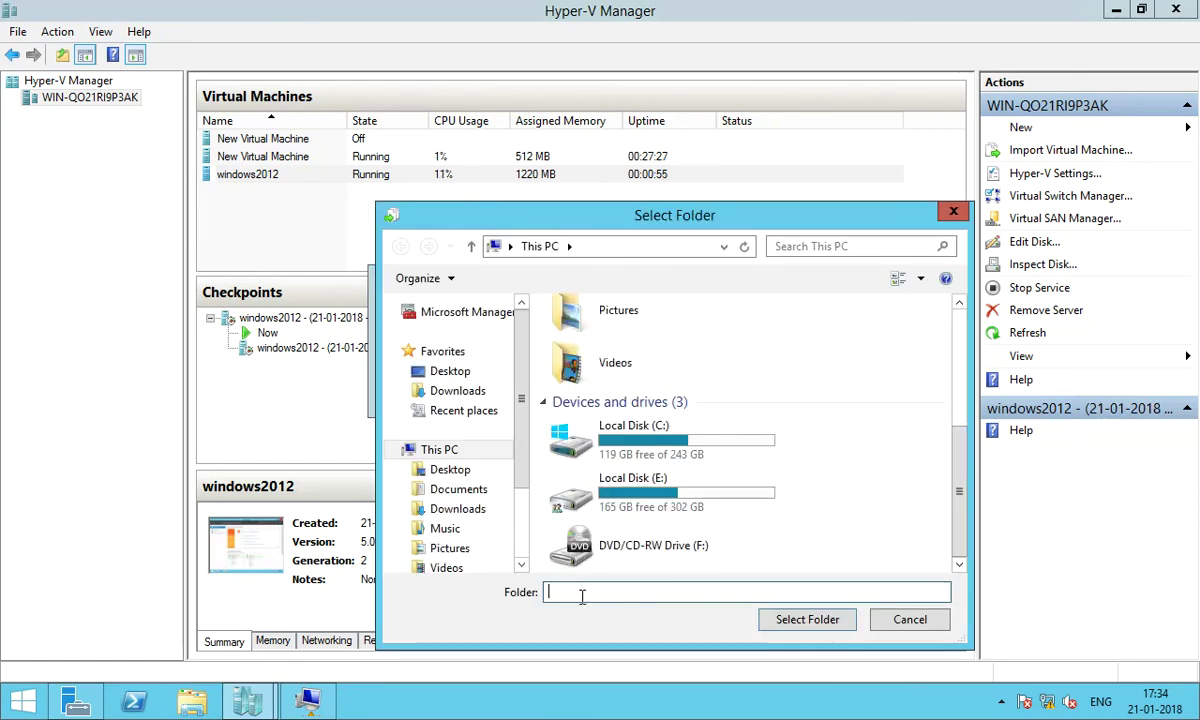
{"action": "double_click", "coordinate": [680, 490]}
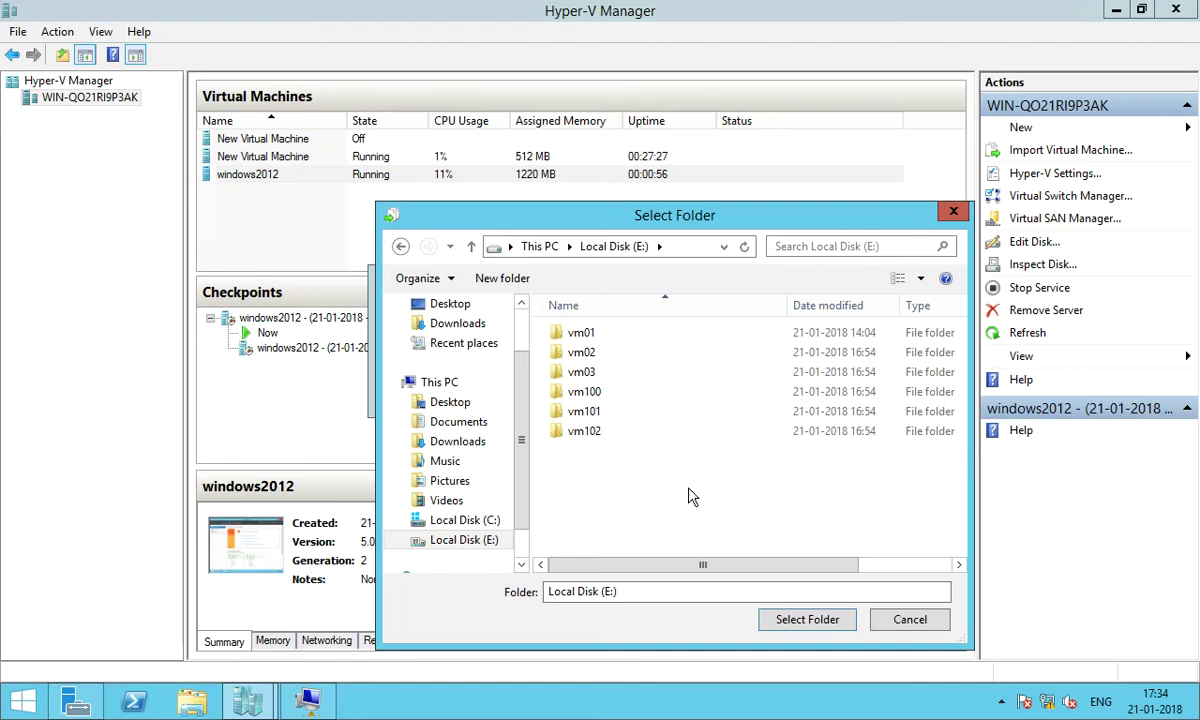
{"action": "left_click", "coordinate": [678, 592]}
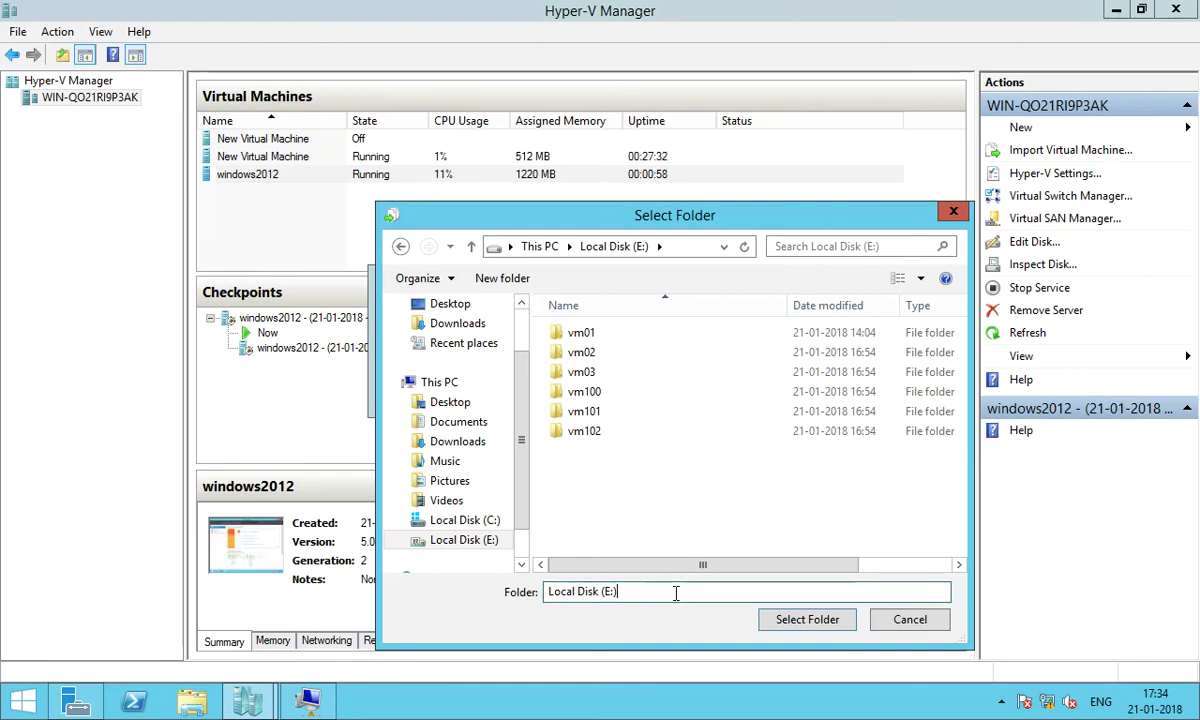
{"action": "left_click", "coordinate": [807, 619]}
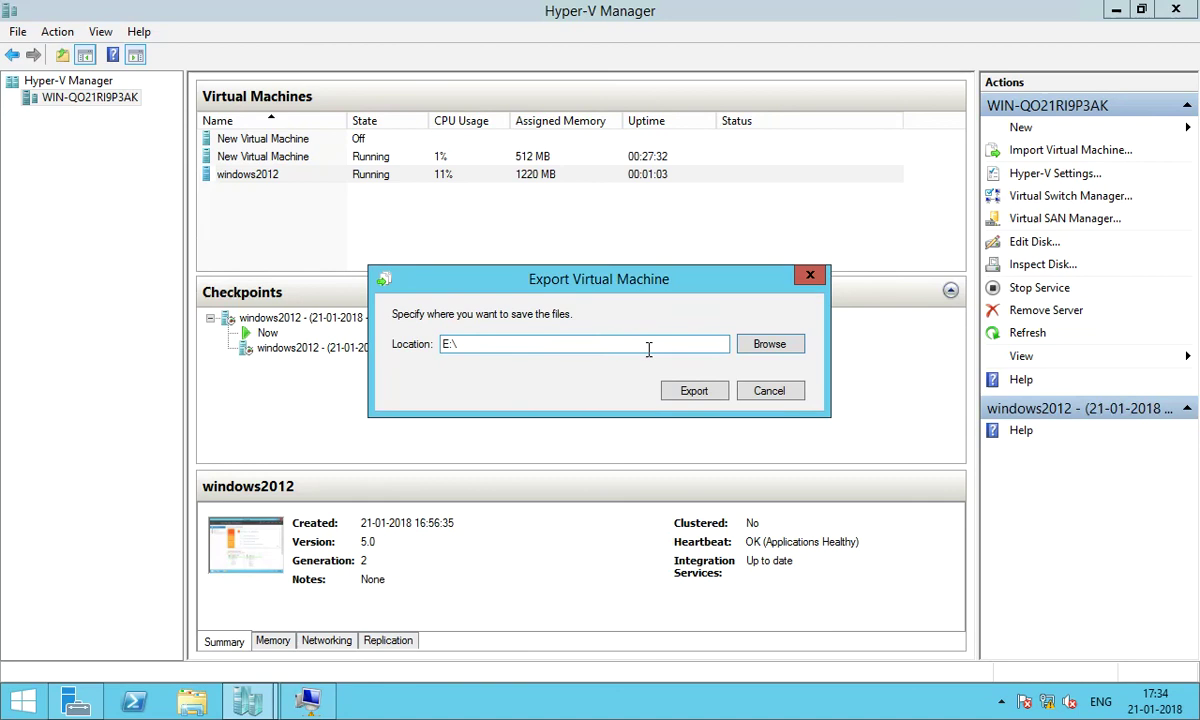
Complete the export path as E:\windows2012(hyper-v) and start the export
{"action": "type", "text": "w"}
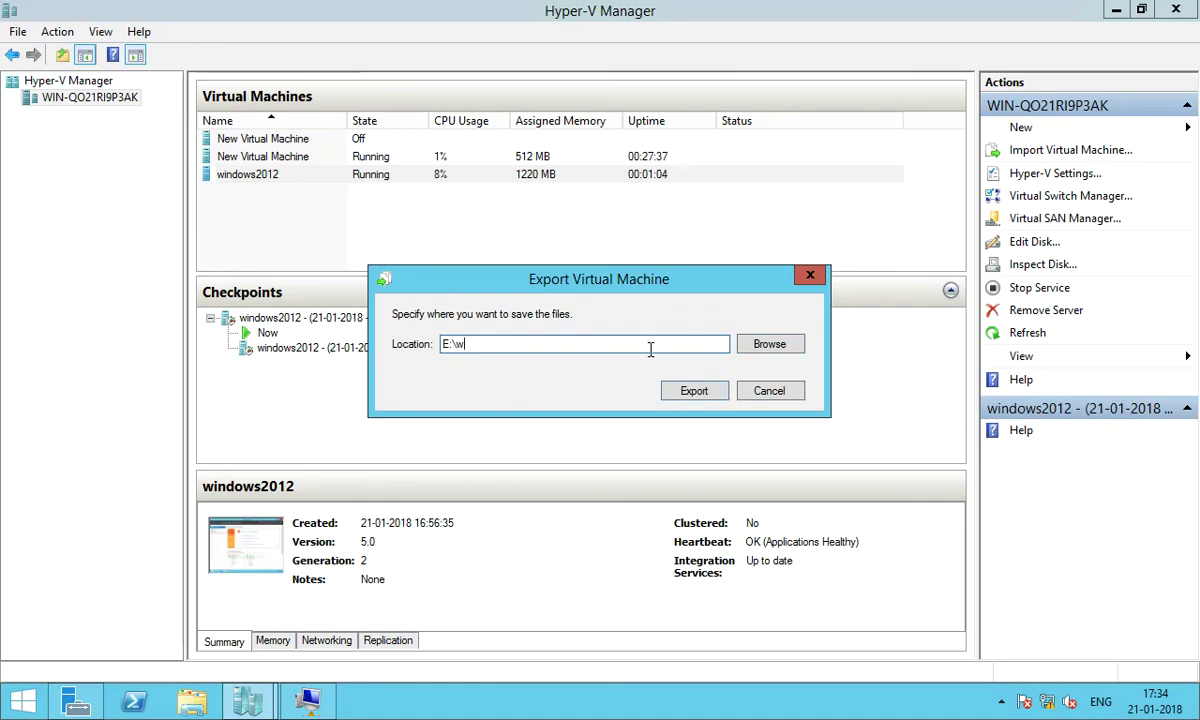
{"action": "type", "text": "indows2012"}
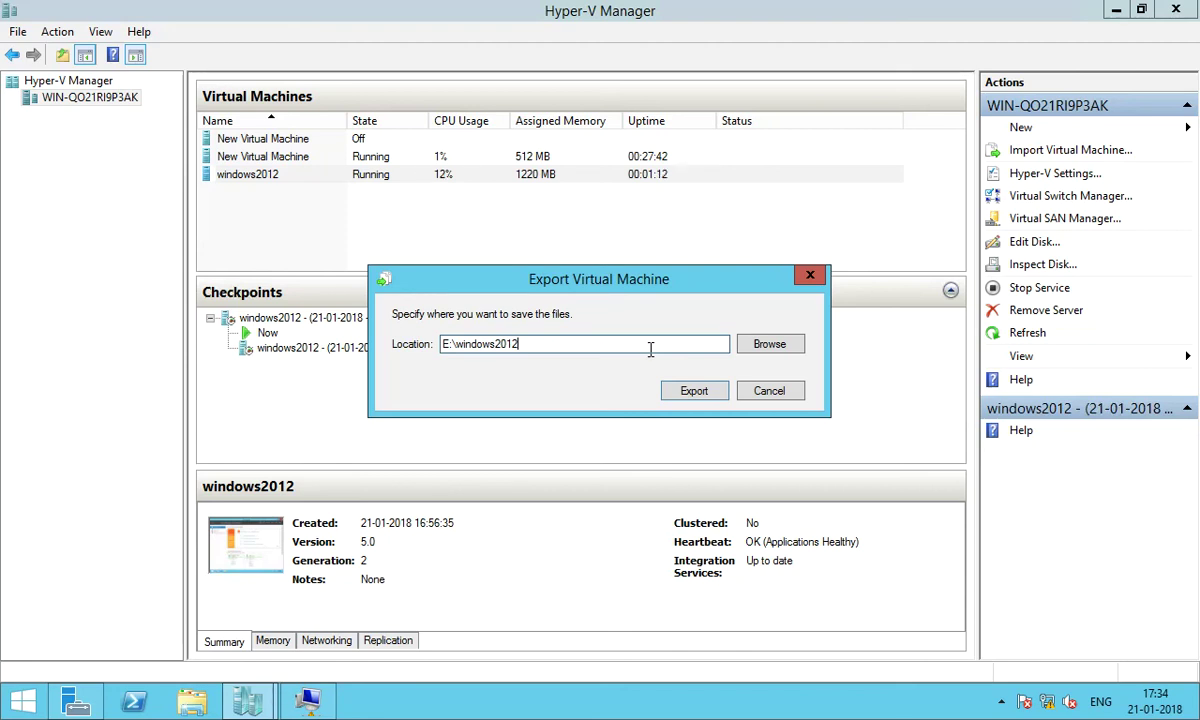
{"action": "type", "text": "perv"}
{"action": "key", "text": "BackSpace"}
{"action": "key", "text": "BackSpace"}
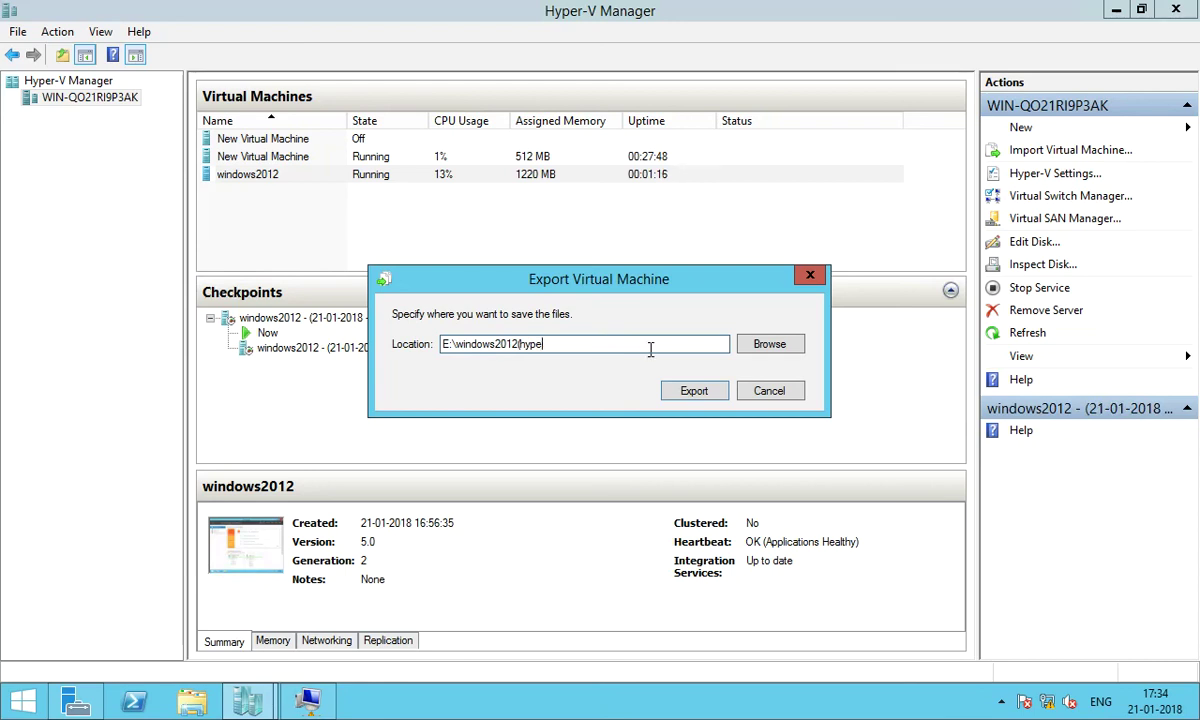
{"action": "type", "text": "r-v\\"}
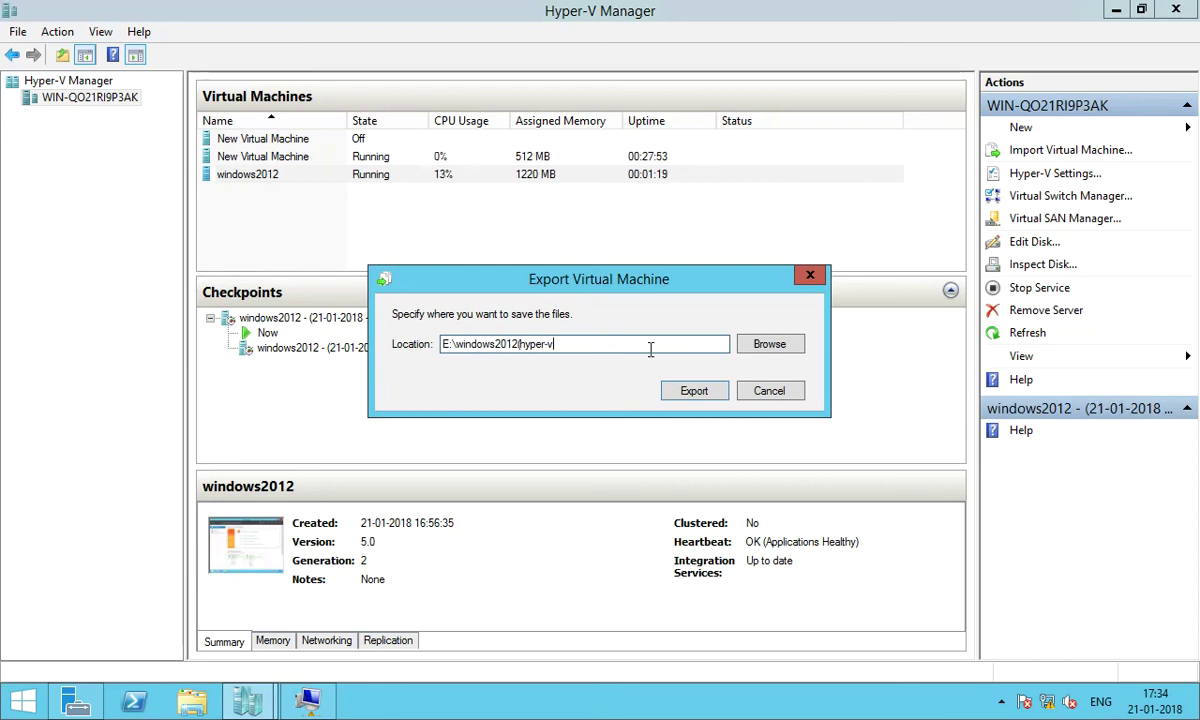
{"action": "left_click", "coordinate": [700, 391]}
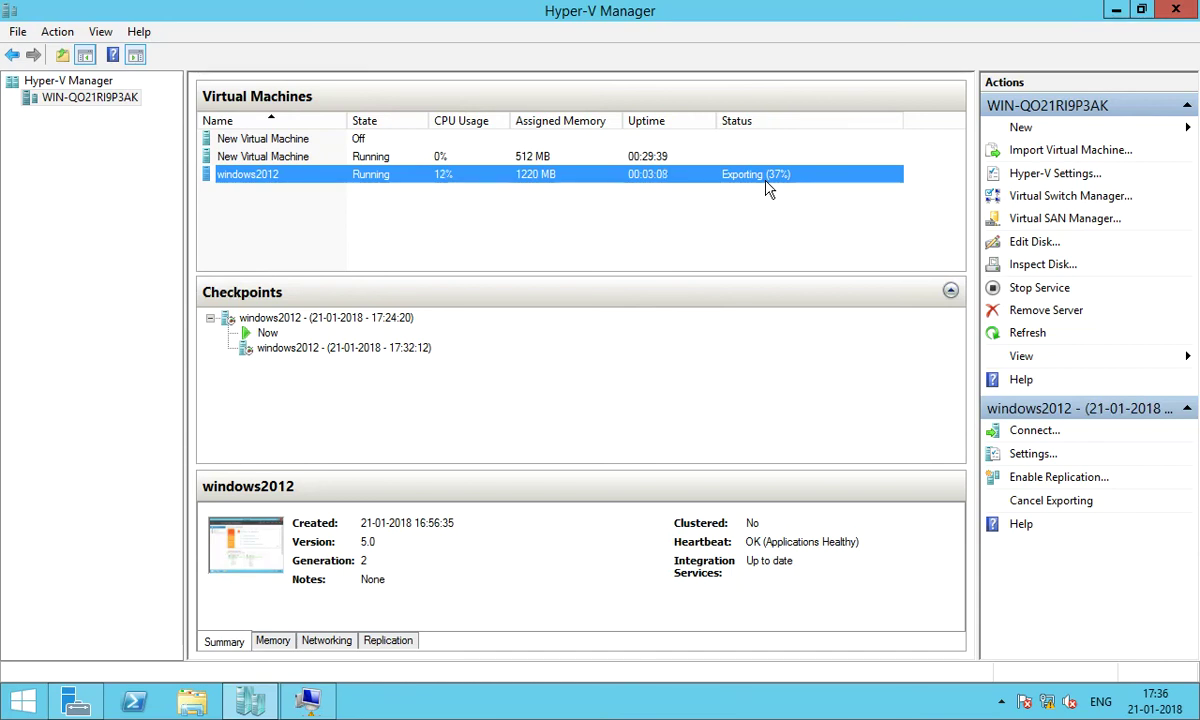
After the export runs, bring up the New Virtual Machine's connection window showing Windows 7 setup
{"action": "left_click", "coordinate": [312, 695]}
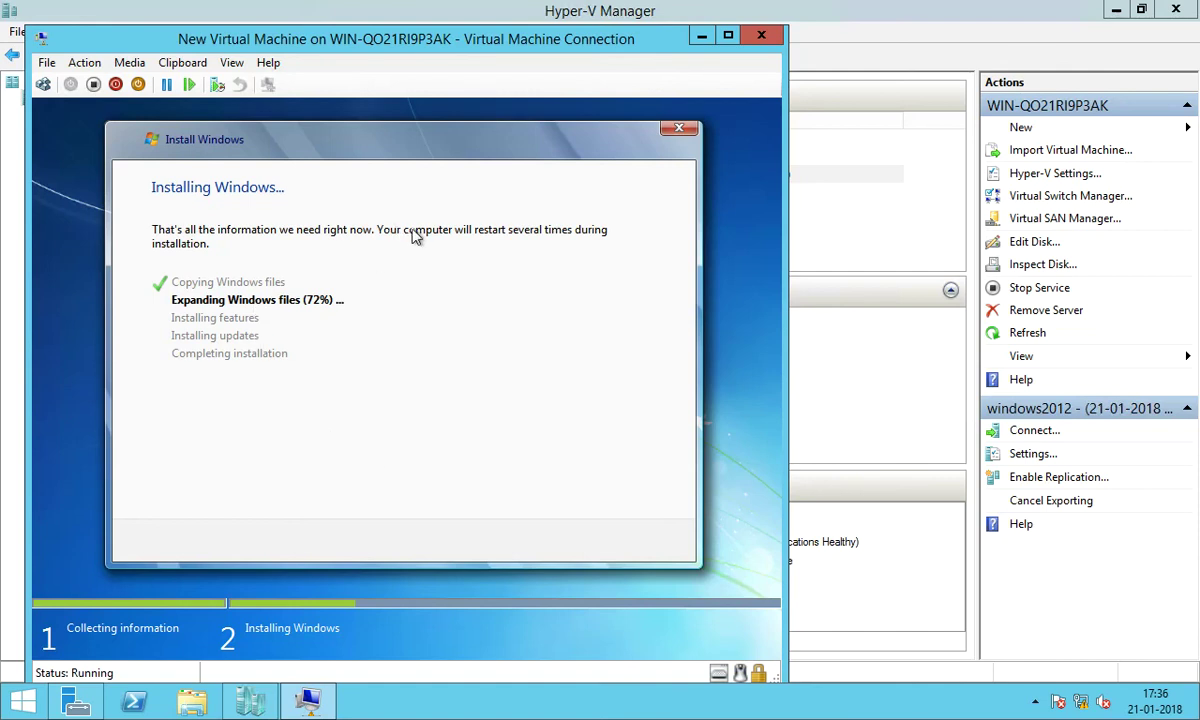
Maximize the VM Connection window and show its About Virtual Machine Connection version information
{"action": "left_click", "coordinate": [726, 37]}
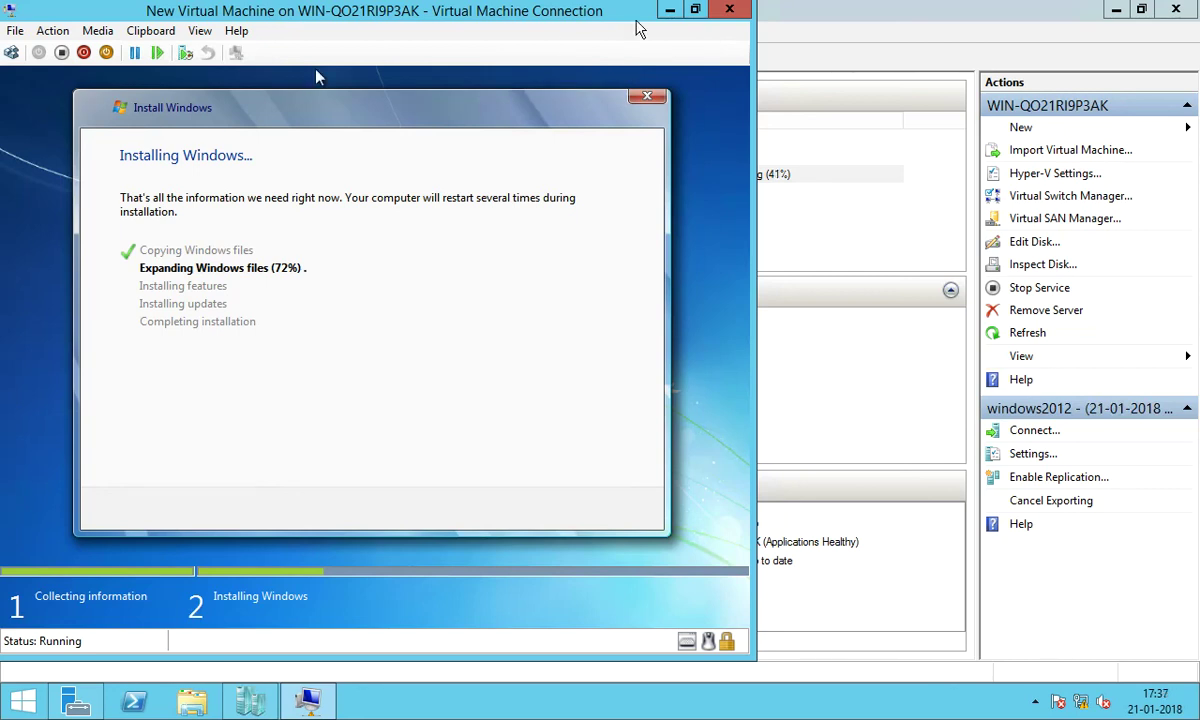
{"action": "left_click", "coordinate": [168, 33]}
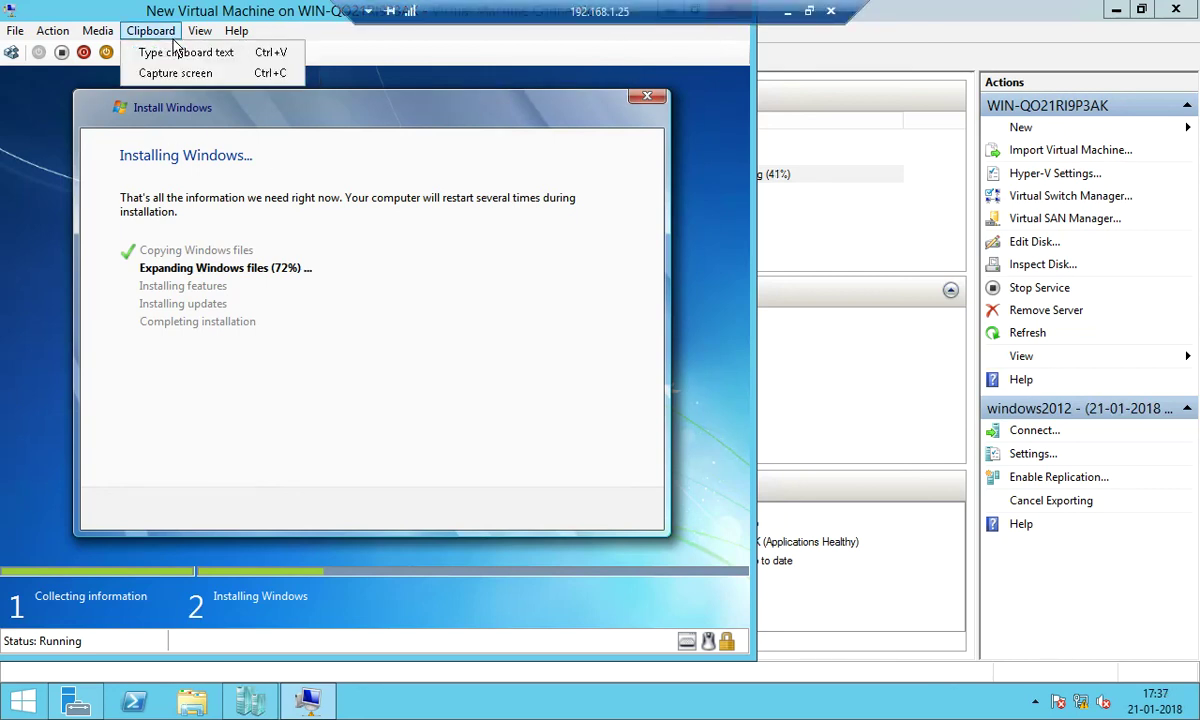
{"action": "mouse_move", "coordinate": [230, 33]}
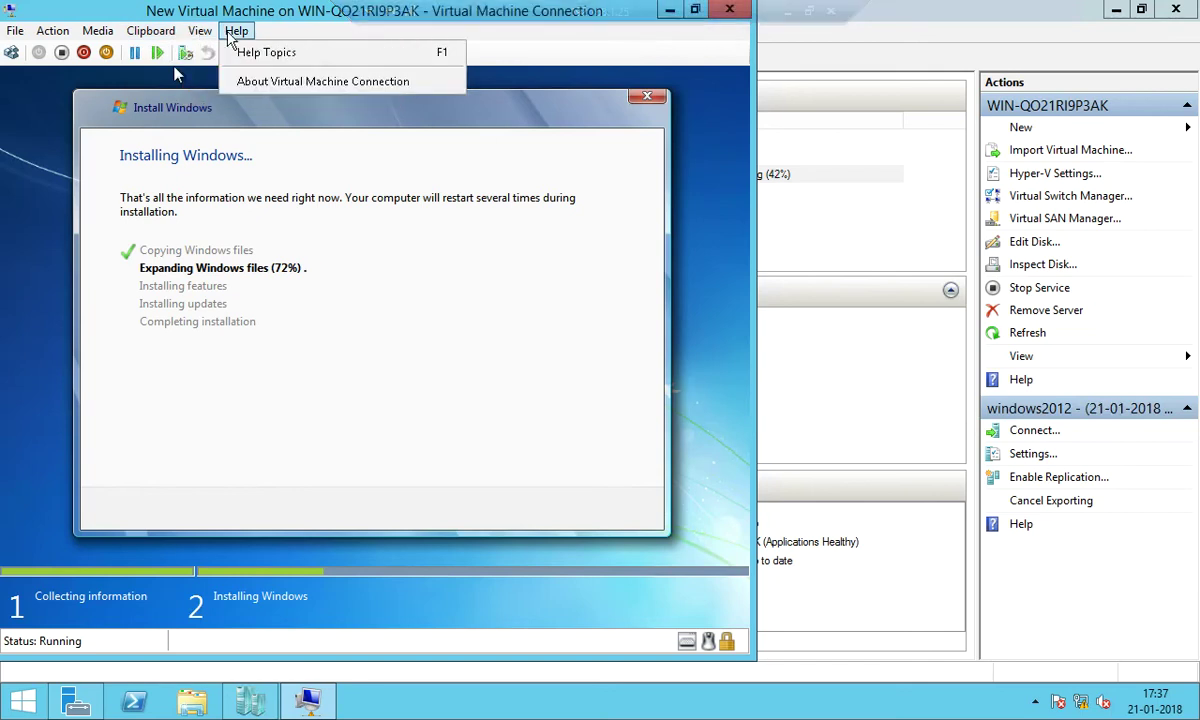
{"action": "left_click", "coordinate": [276, 81]}
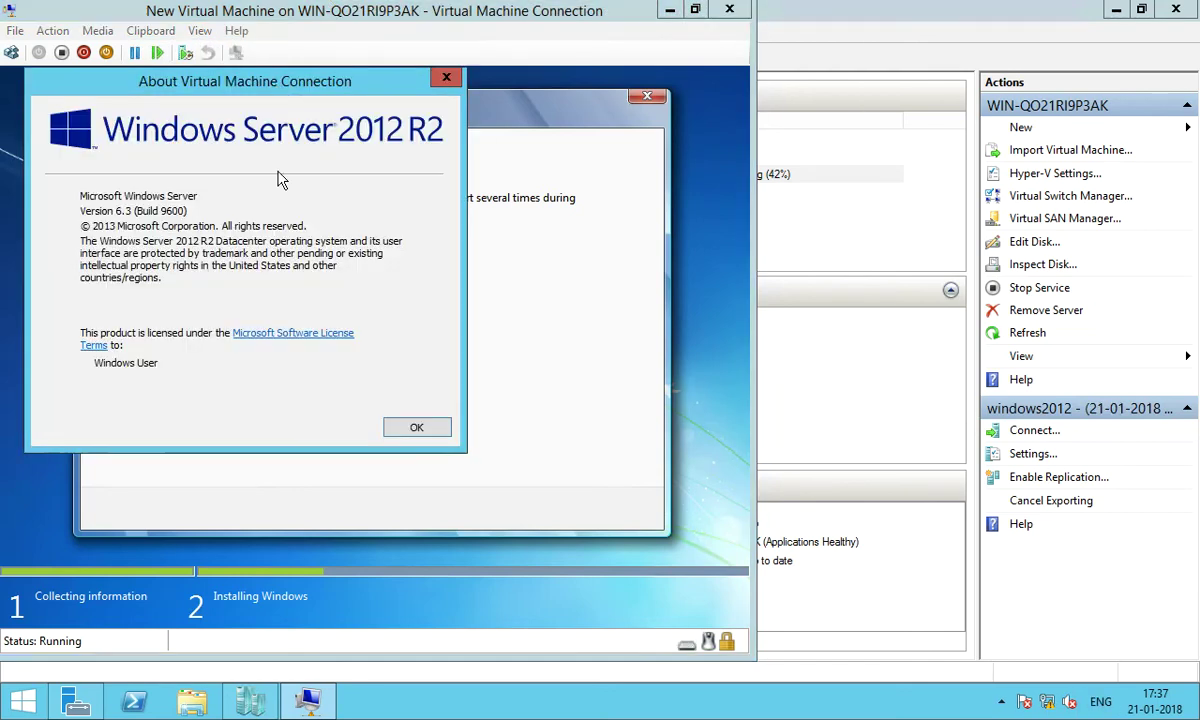
Dismiss the version information and minimize VM Connection to return to the windows2012 export
{"action": "left_click", "coordinate": [407, 429]}
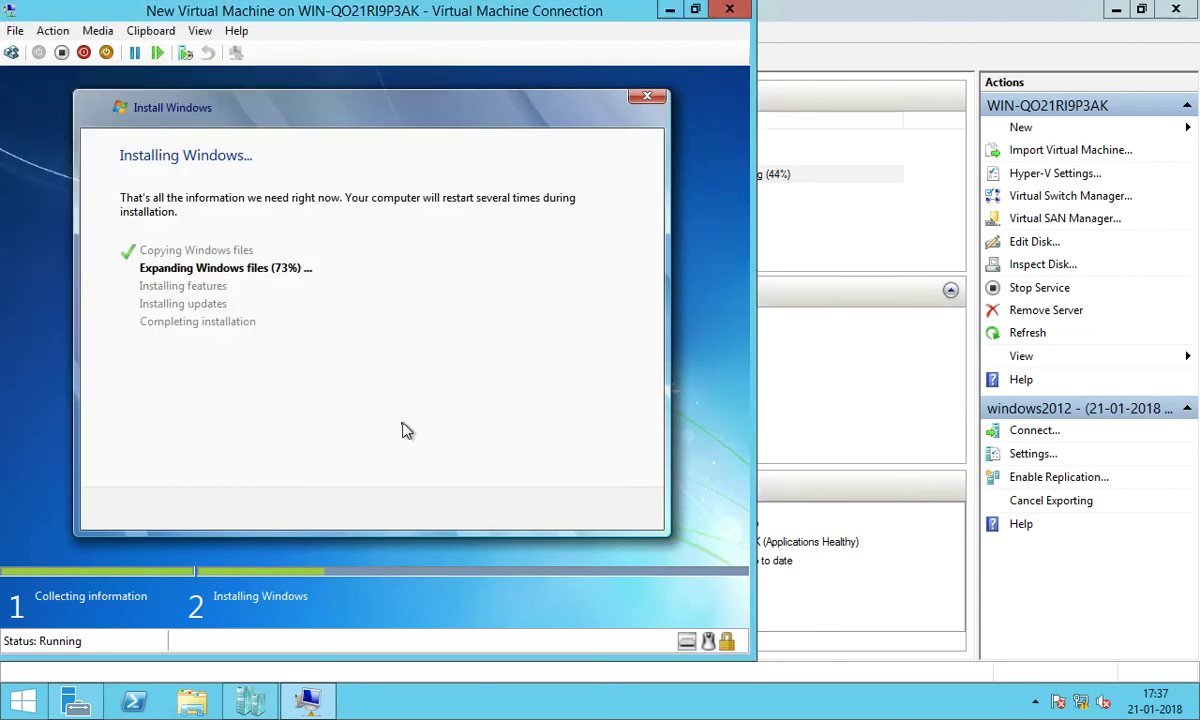
{"action": "mouse_move", "coordinate": [593, 20]}
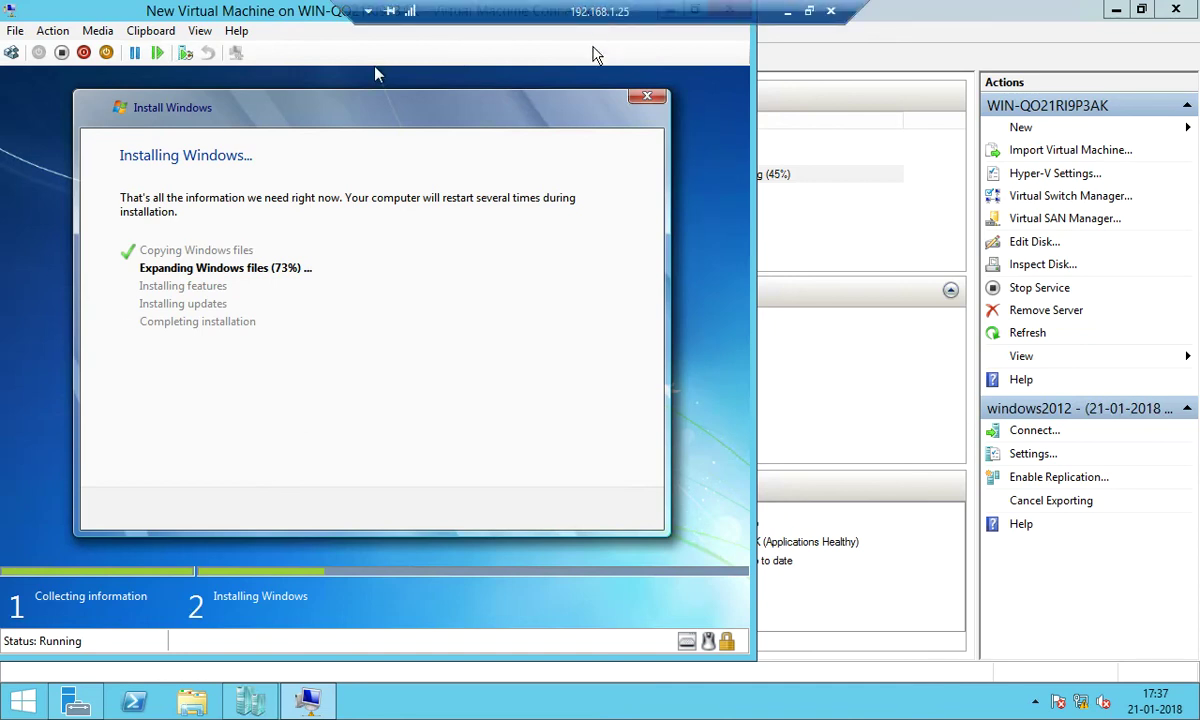
{"action": "left_click", "coordinate": [670, 12]}
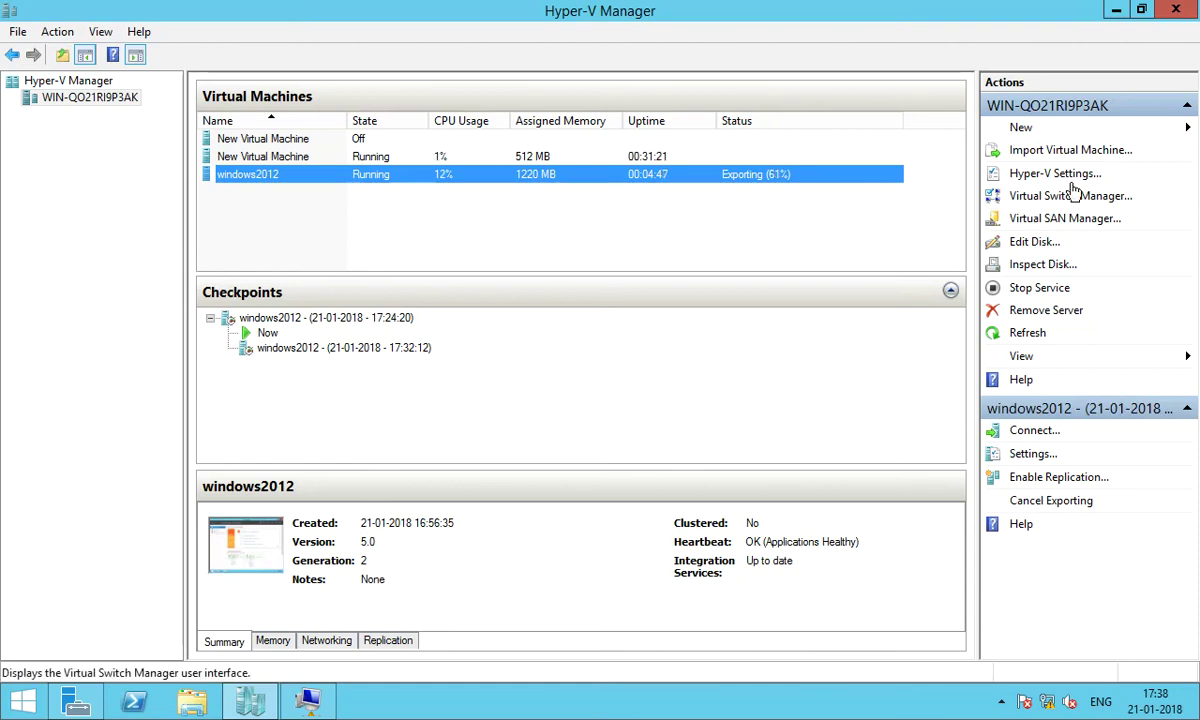
In Virtual Switch Manager, compare the Internal and Private descriptions, then create an External switch
{"action": "left_click", "coordinate": [1045, 197]}
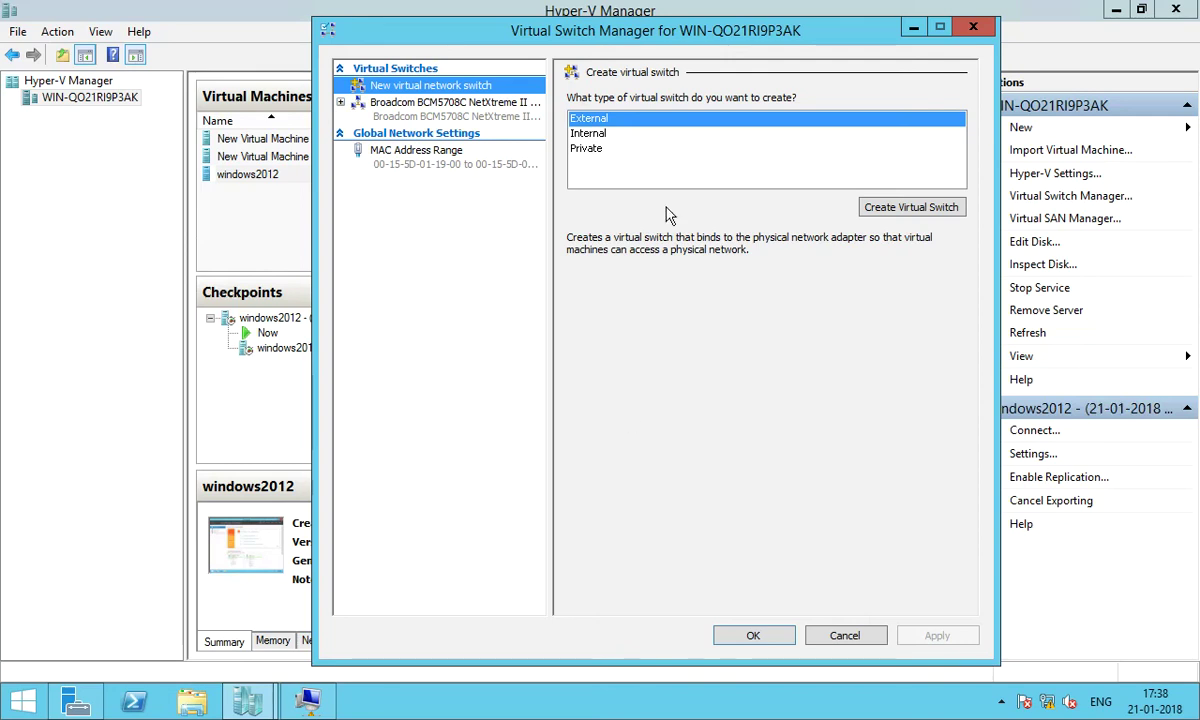
{"action": "left_click", "coordinate": [580, 134]}
{"action": "left_click", "coordinate": [600, 150]}
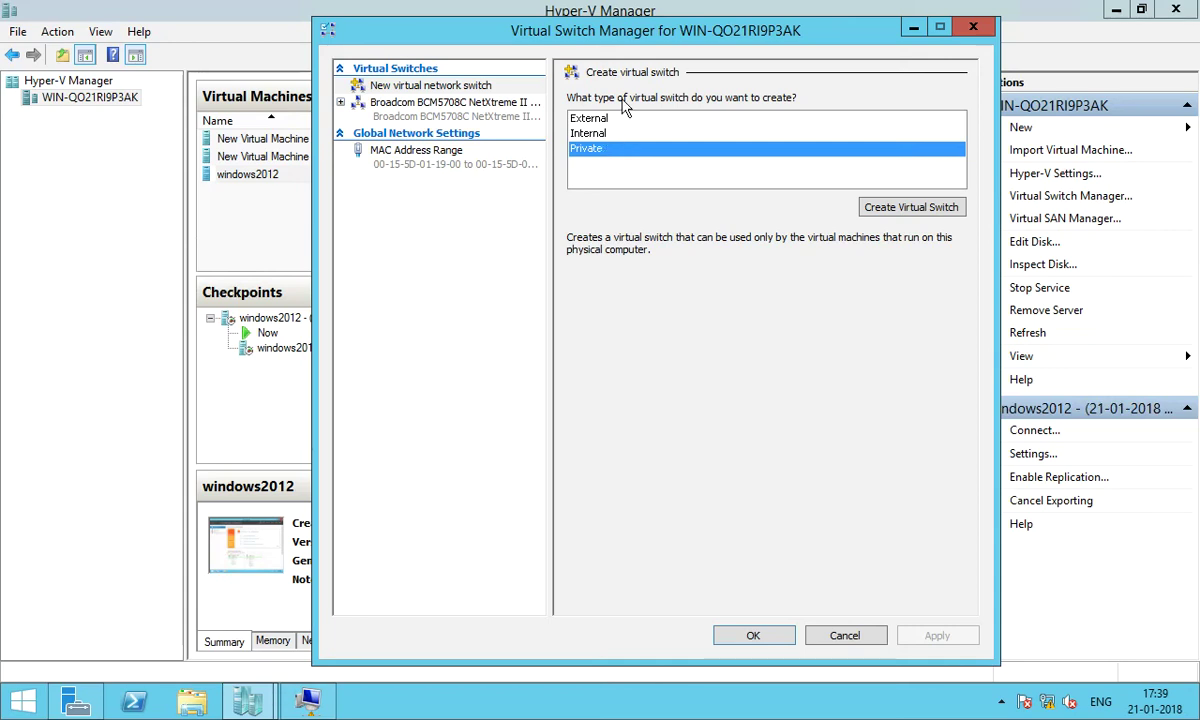
{"action": "left_click", "coordinate": [612, 120]}
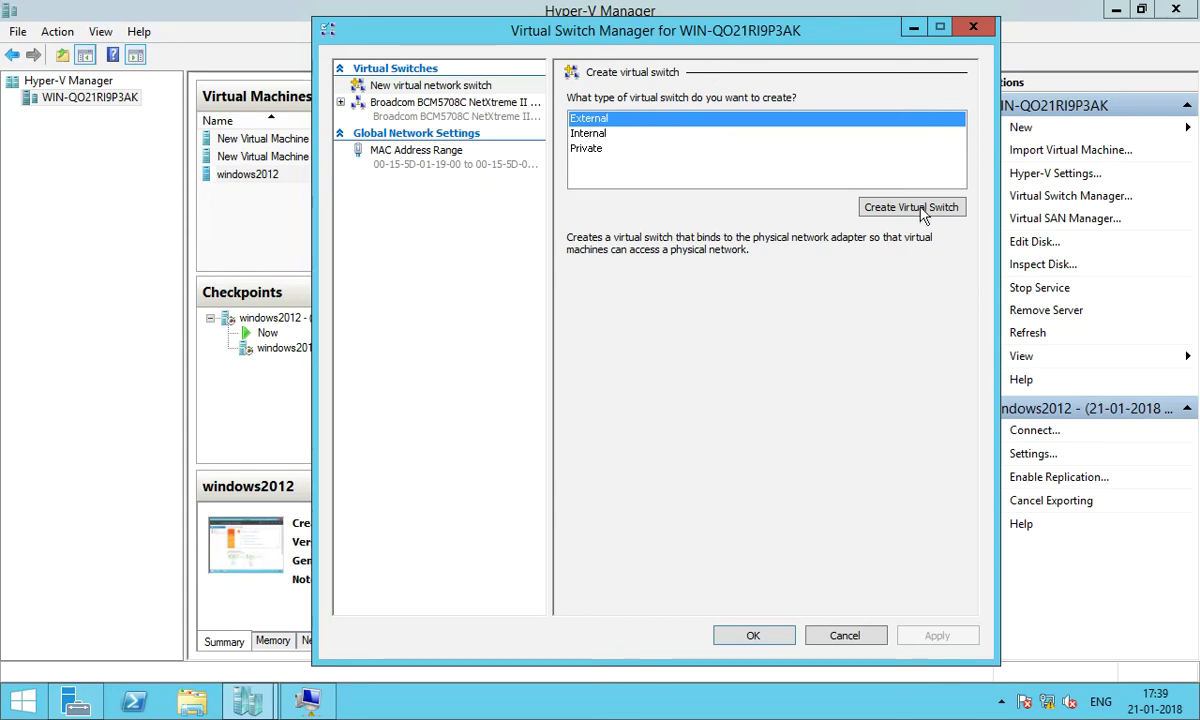
{"action": "left_click", "coordinate": [872, 207]}
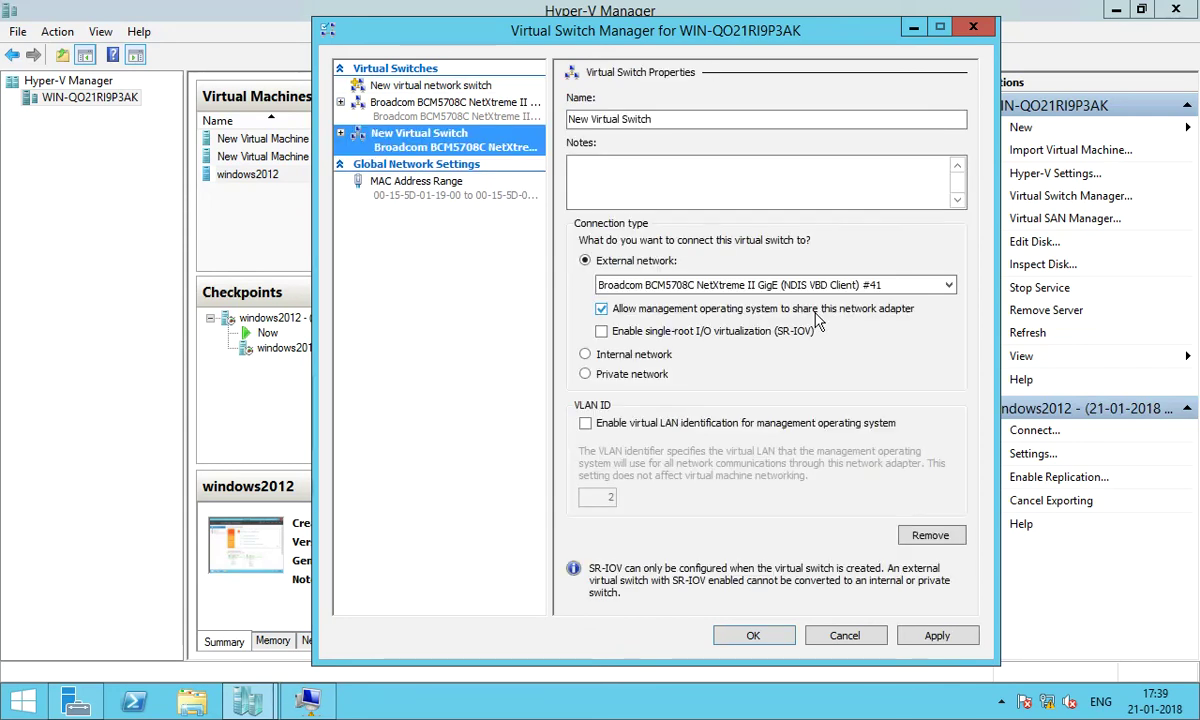
Name the switch 'Internet' with the note 'this interface is used to connect vm to physical network outside the vm environment'
{"action": "left_click", "coordinate": [796, 120]}
{"action": "key", "text": "BackSpace"}
{"action": "key", "text": "BackSpace"}
{"action": "key", "text": "BackSpace"}
{"action": "key", "text": "BackSpace"}
{"action": "key", "text": "BackSpace"}
{"action": "key", "text": "BackSpace"}
{"action": "key", "text": "BackSpace"}
{"action": "key", "text": "BackSpace"}
{"action": "key", "text": "BackSpace"}
{"action": "key", "text": "BackSpace"}
{"action": "key", "text": "BackSpace"}
{"action": "key", "text": "BackSpace"}
{"action": "key", "text": "BackSpace"}
{"action": "key", "text": "BackSpace"}
{"action": "key", "text": "BackSpace"}
{"action": "key", "text": "BackSpace"}
{"action": "key", "text": "BackSpace"}
{"action": "key", "text": "BackSpace"}
{"action": "type", "text": "Internet"}
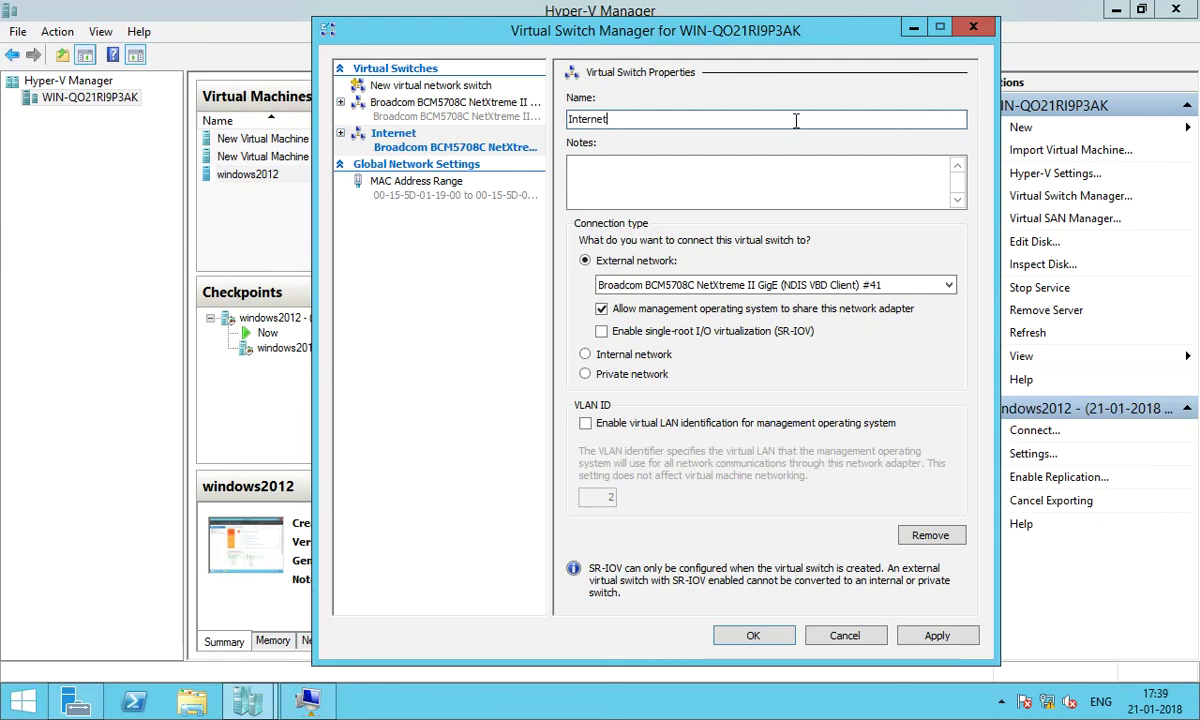
{"action": "left_click", "coordinate": [744, 170]}
{"action": "type", "text": "this "}
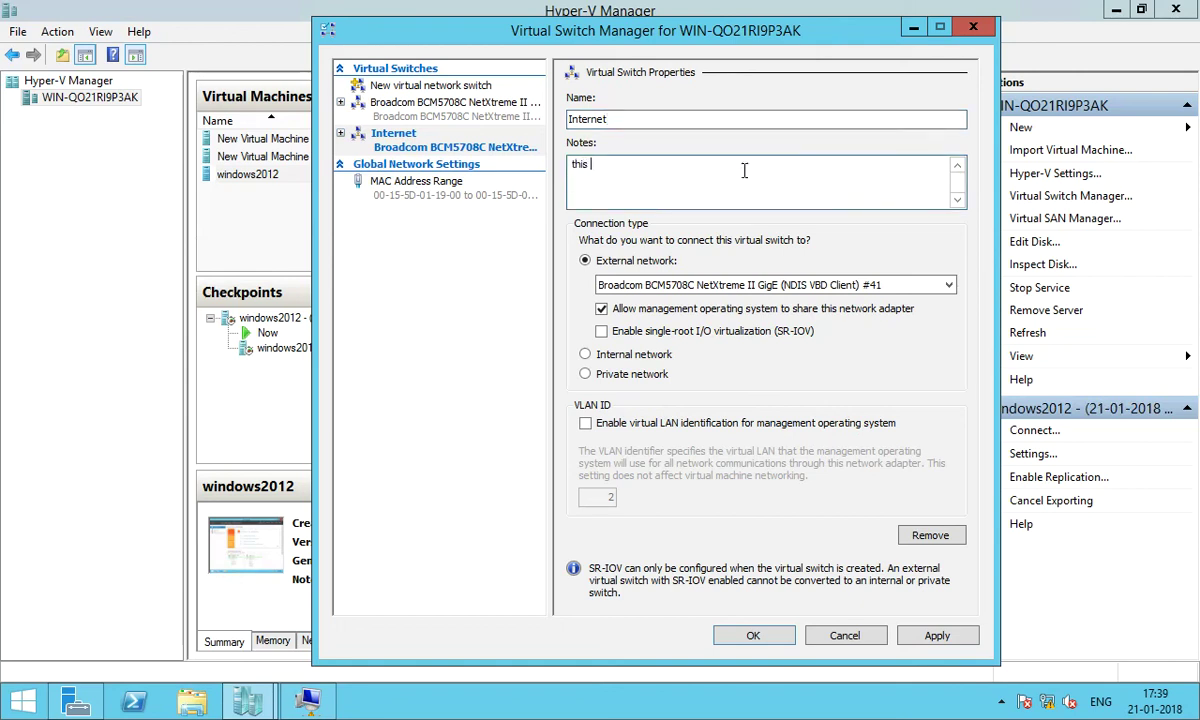
{"action": "type", "text": "interface is used to connect "}
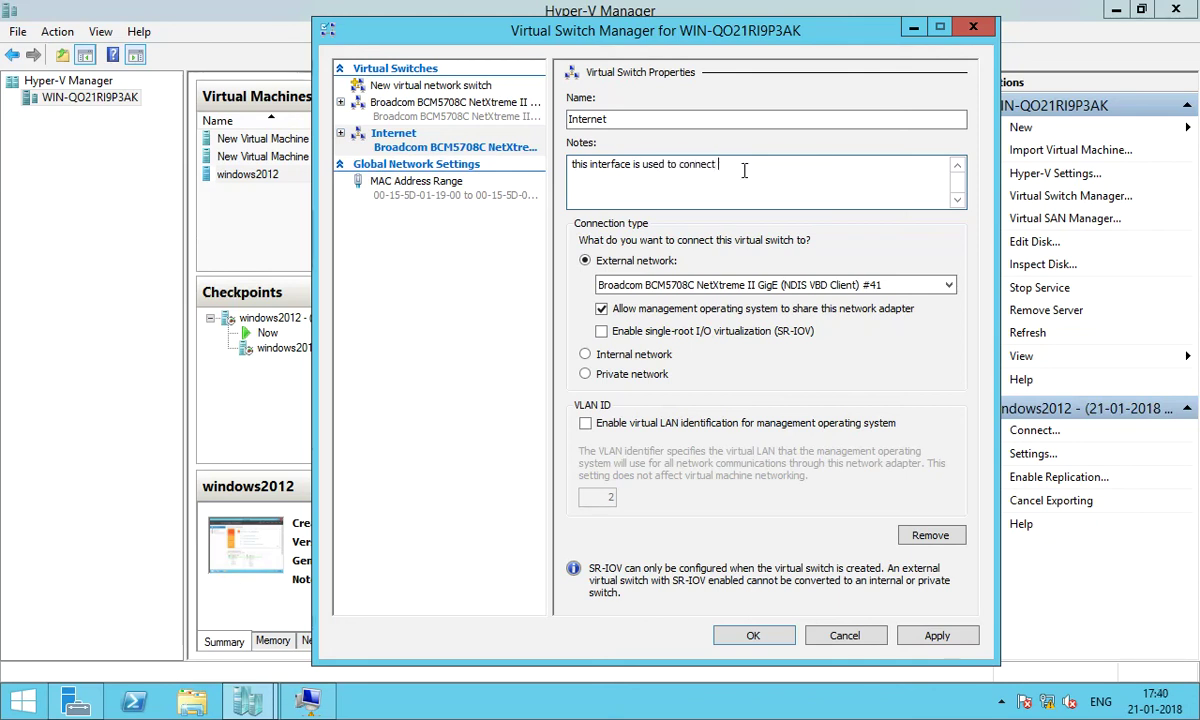
{"action": "type", "text": "vm to physical "}
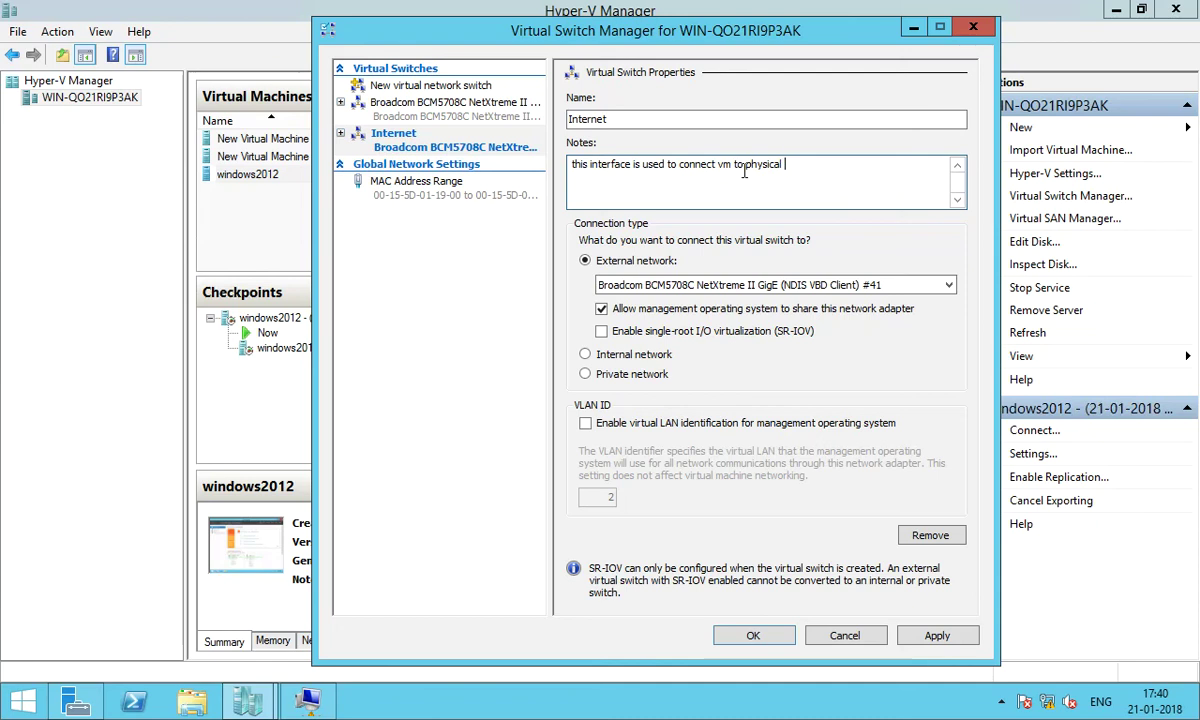
{"action": "type", "text": "network outside"}
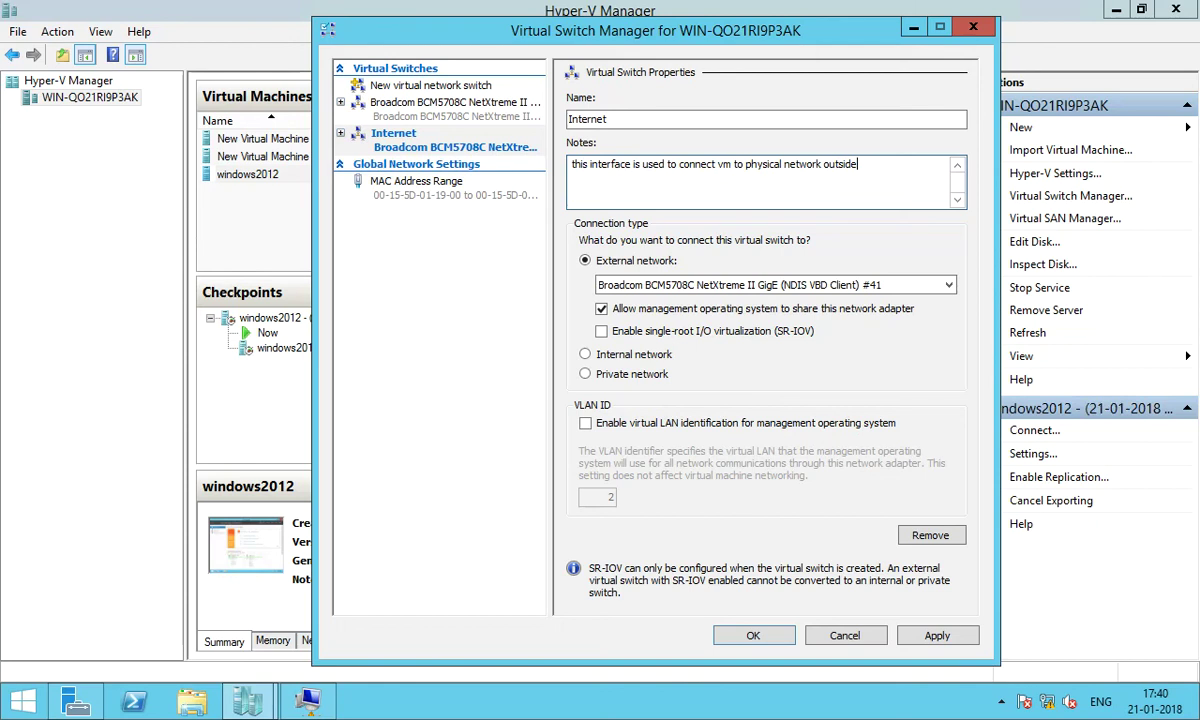
{"action": "type", "text": " the vm environment."}
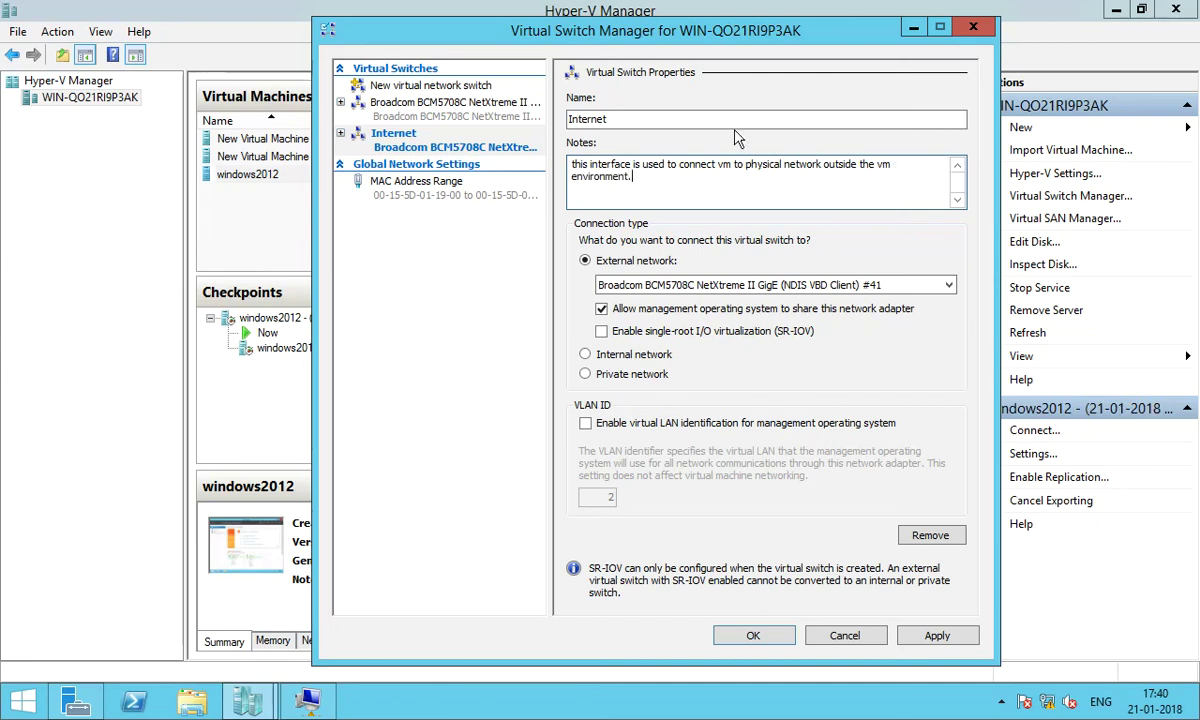
{"action": "left_click", "coordinate": [798, 286]}
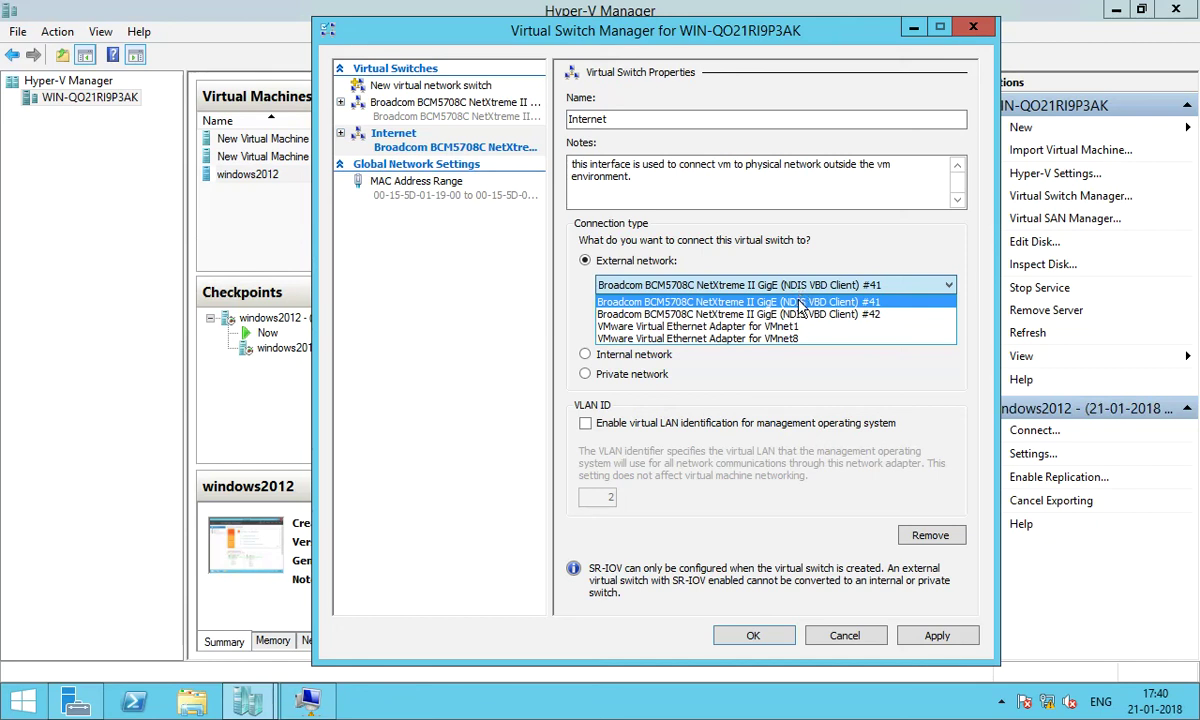
Bind the Internet switch to Broadcom BCM5708C NetXtreme II GigE adapter #42 and enable SR-IOV
{"action": "left_click", "coordinate": [803, 300]}
{"action": "left_click", "coordinate": [810, 286]}
{"action": "left_click", "coordinate": [770, 294]}
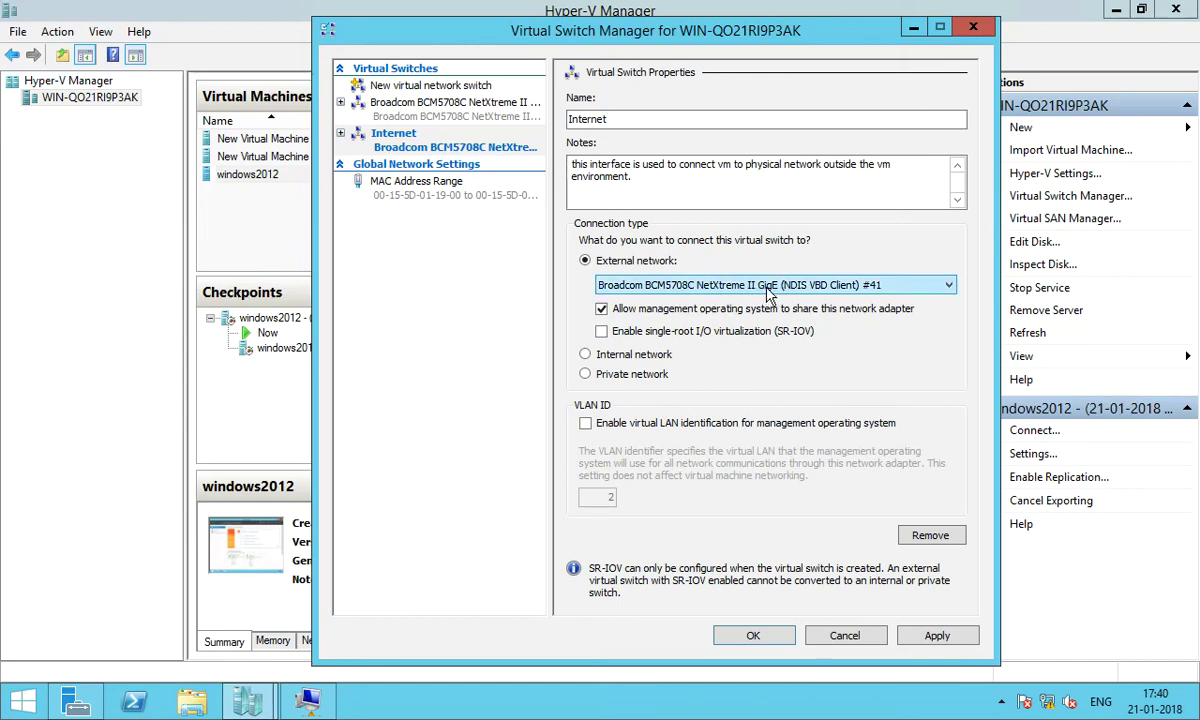
{"action": "left_click", "coordinate": [858, 288]}
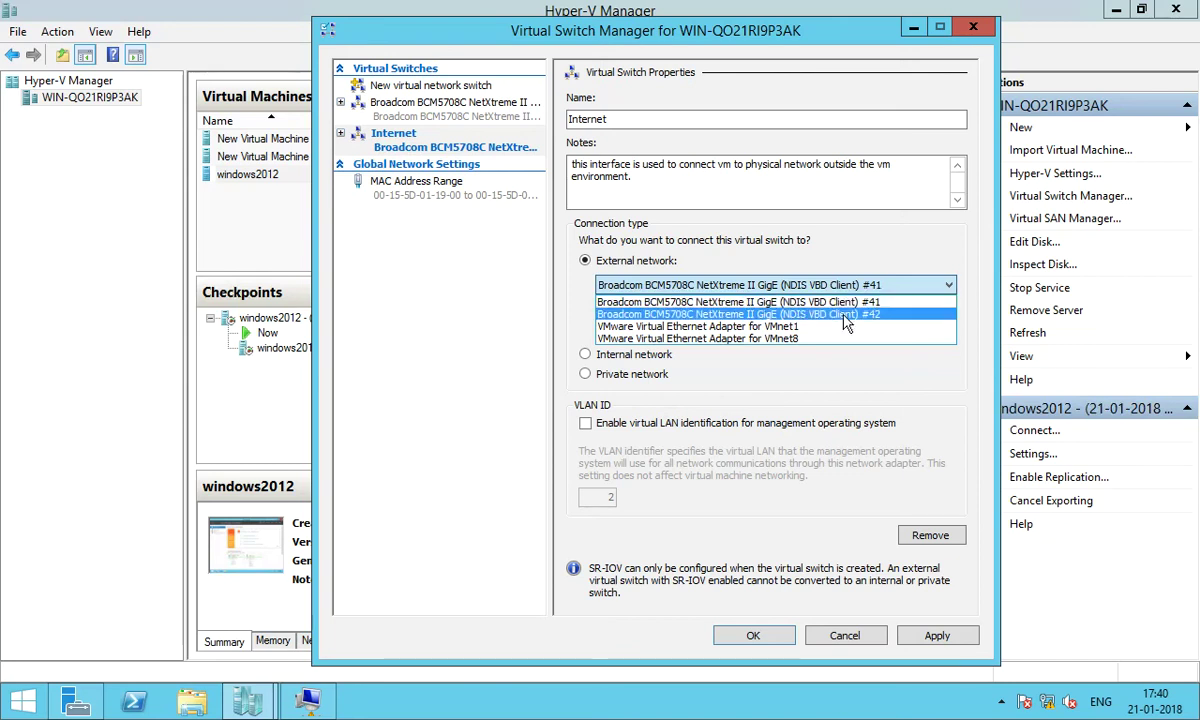
{"action": "left_click", "coordinate": [845, 316]}
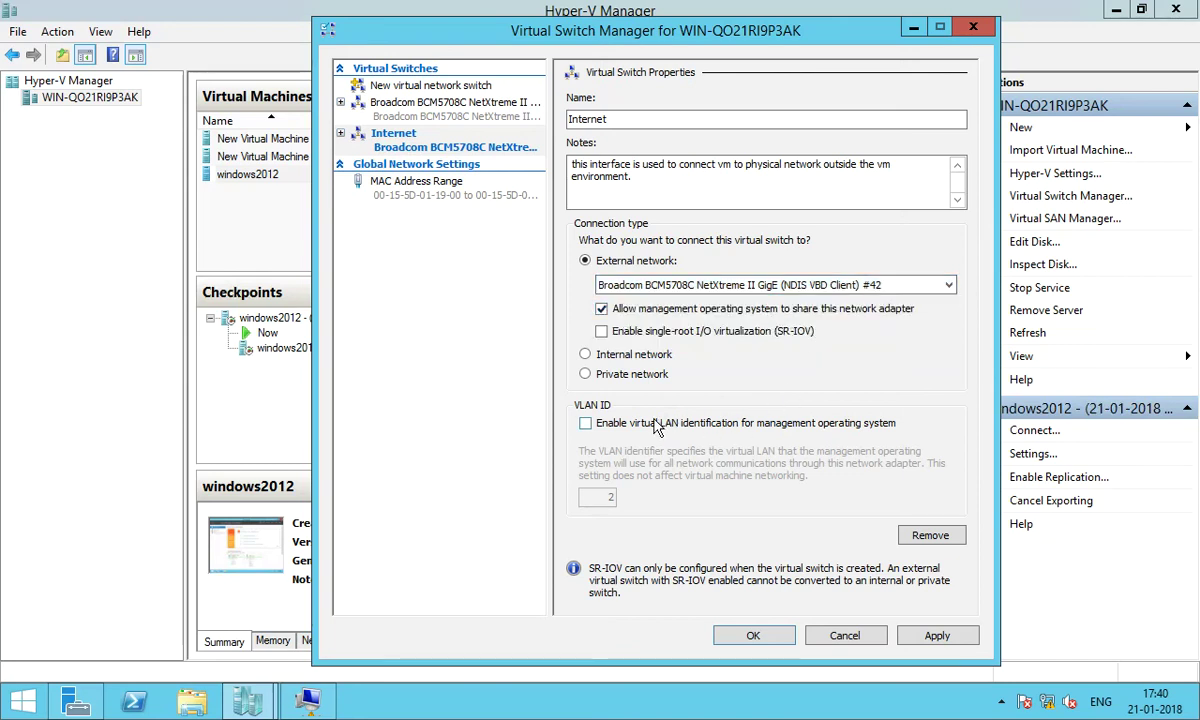
{"action": "left_click", "coordinate": [601, 331]}
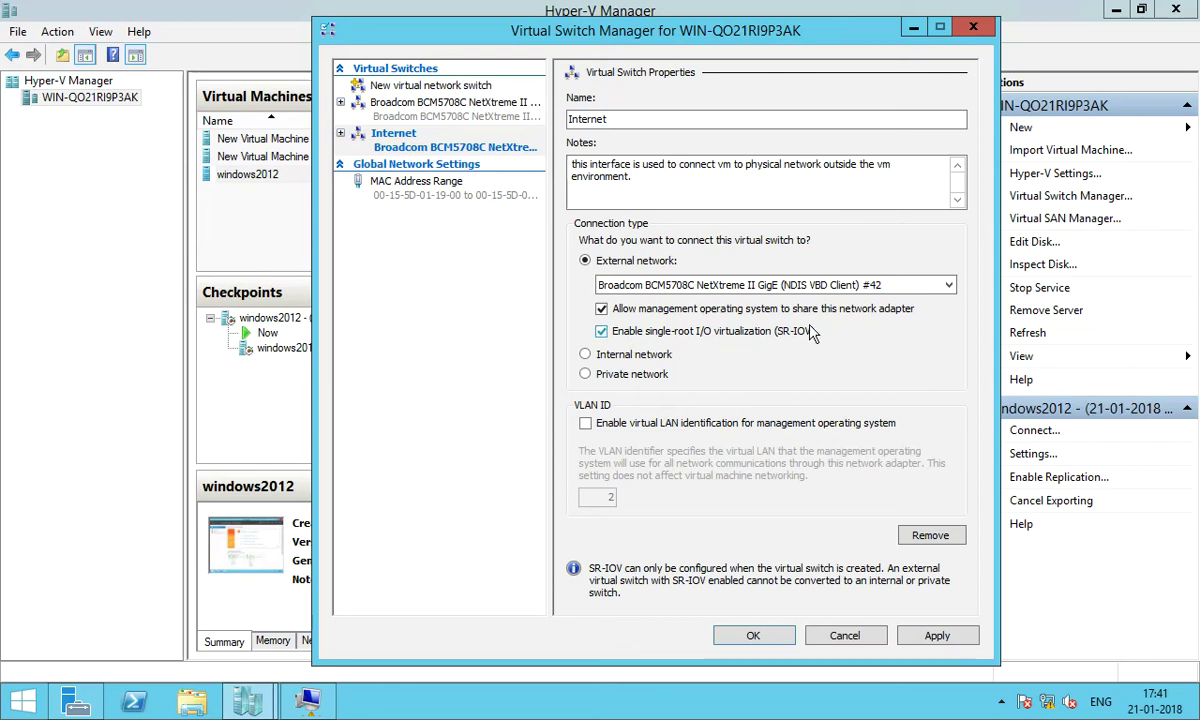
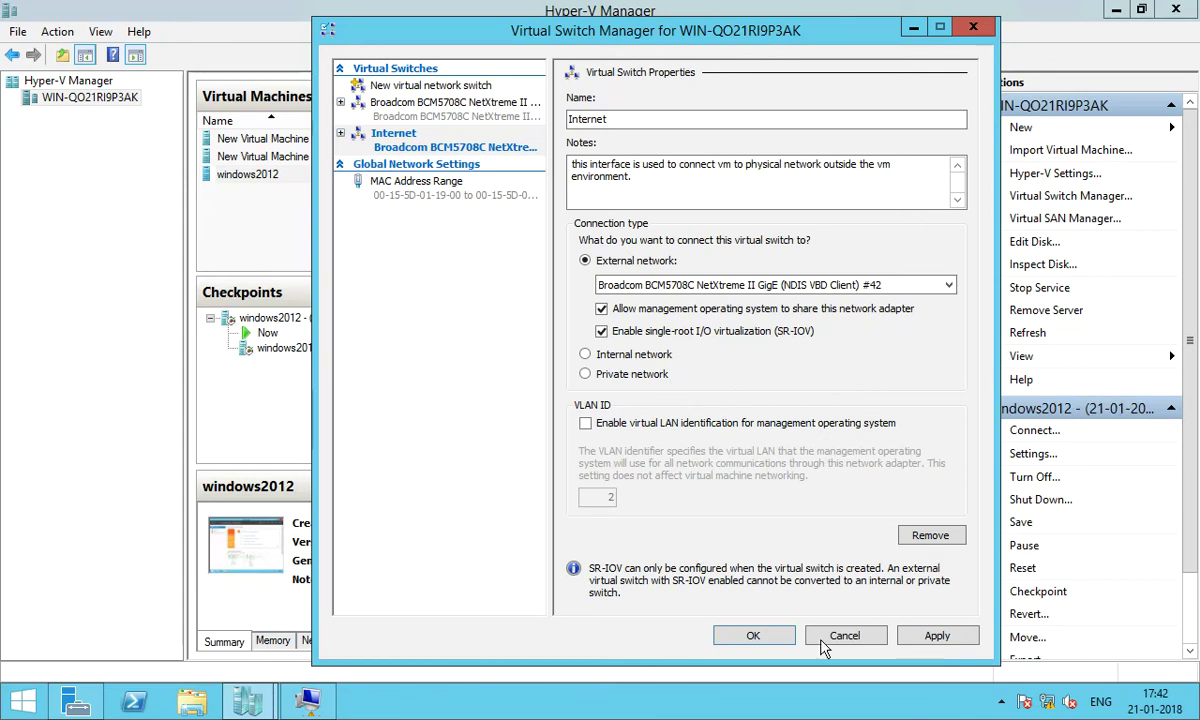
Try setting the Internet switch's external adapter to Broadcom adapter #41, declining the disruption warning
{"action": "left_click", "coordinate": [930, 640]}
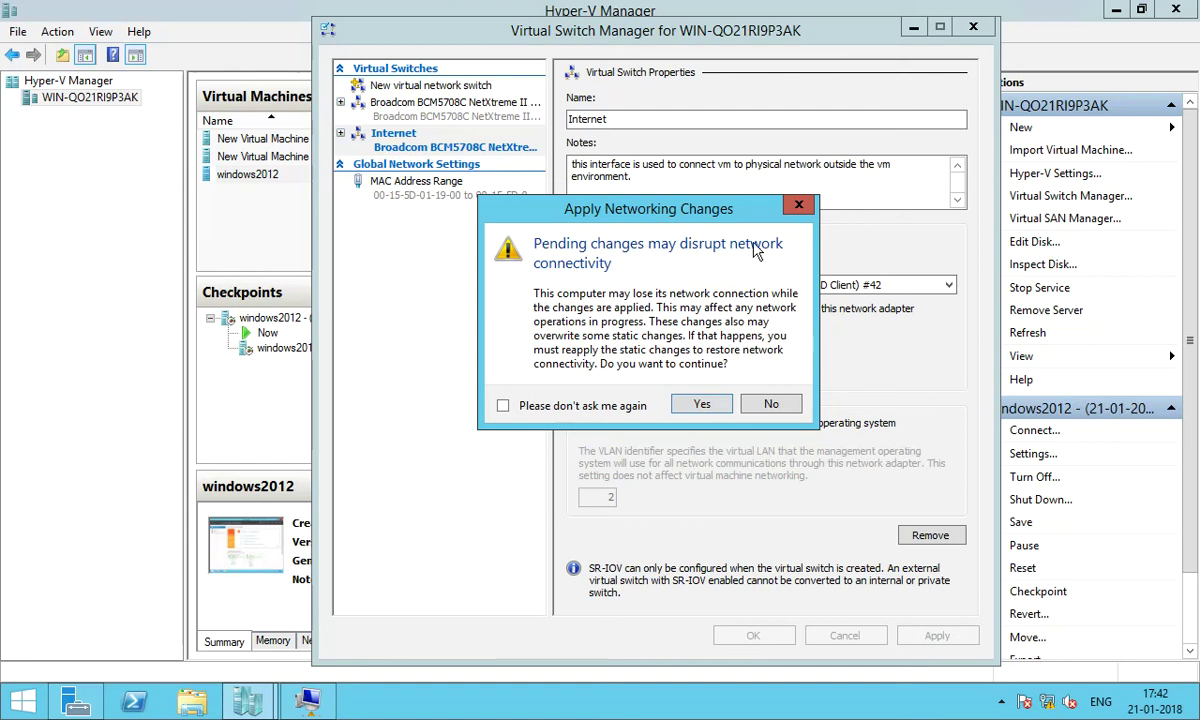
{"action": "left_click", "coordinate": [770, 403]}
{"action": "left_click", "coordinate": [785, 285]}
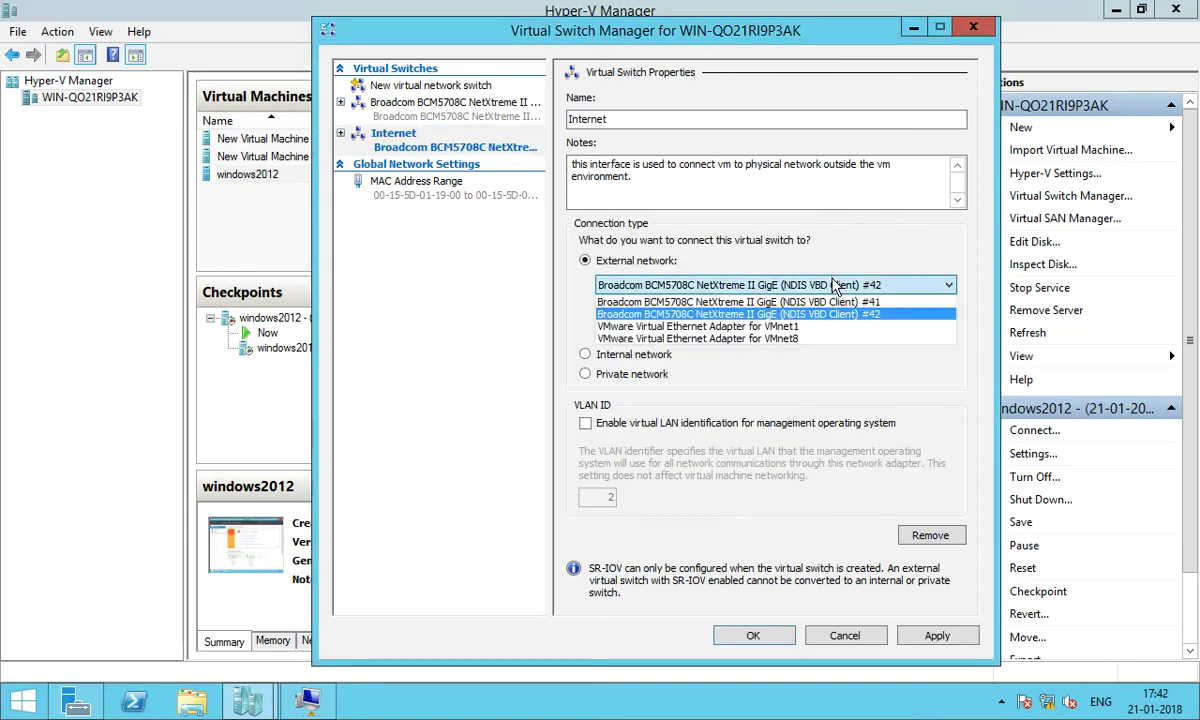
{"action": "left_click", "coordinate": [826, 301]}
{"action": "left_click", "coordinate": [932, 635]}
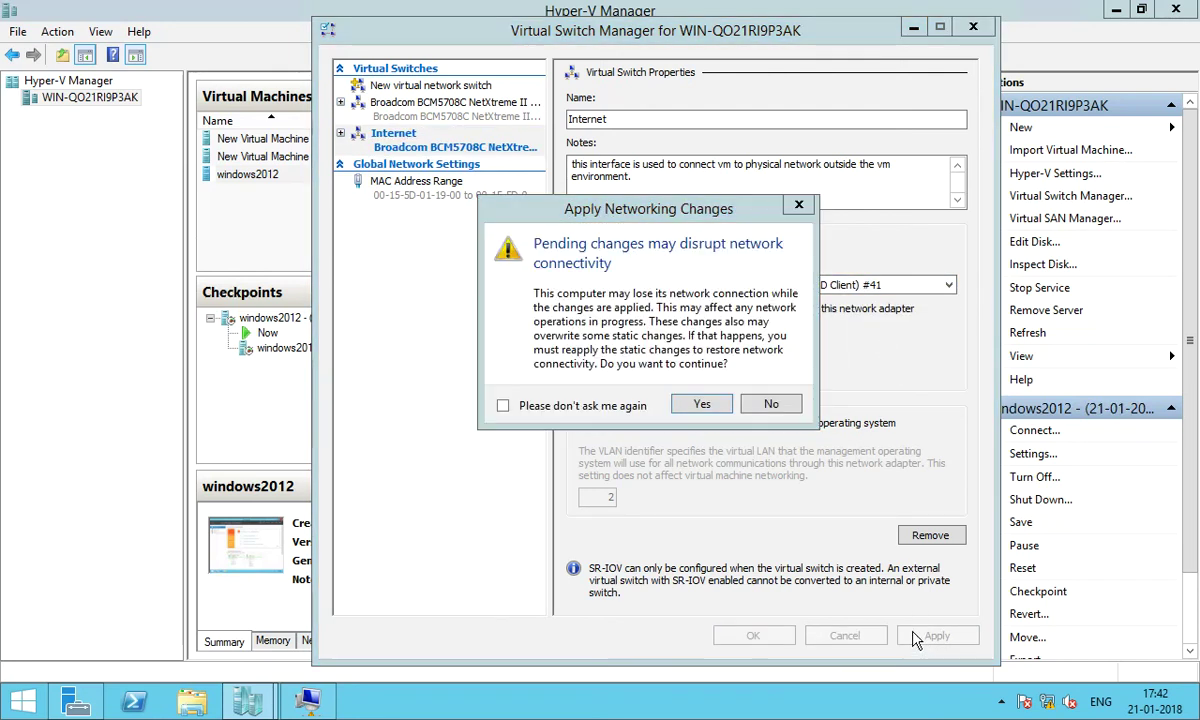
{"action": "left_click", "coordinate": [770, 403]}
Set the Internet switch to VMware Virtual Ethernet Adapter for VMnet1, confirm, and close the manager
{"action": "left_click", "coordinate": [783, 285]}
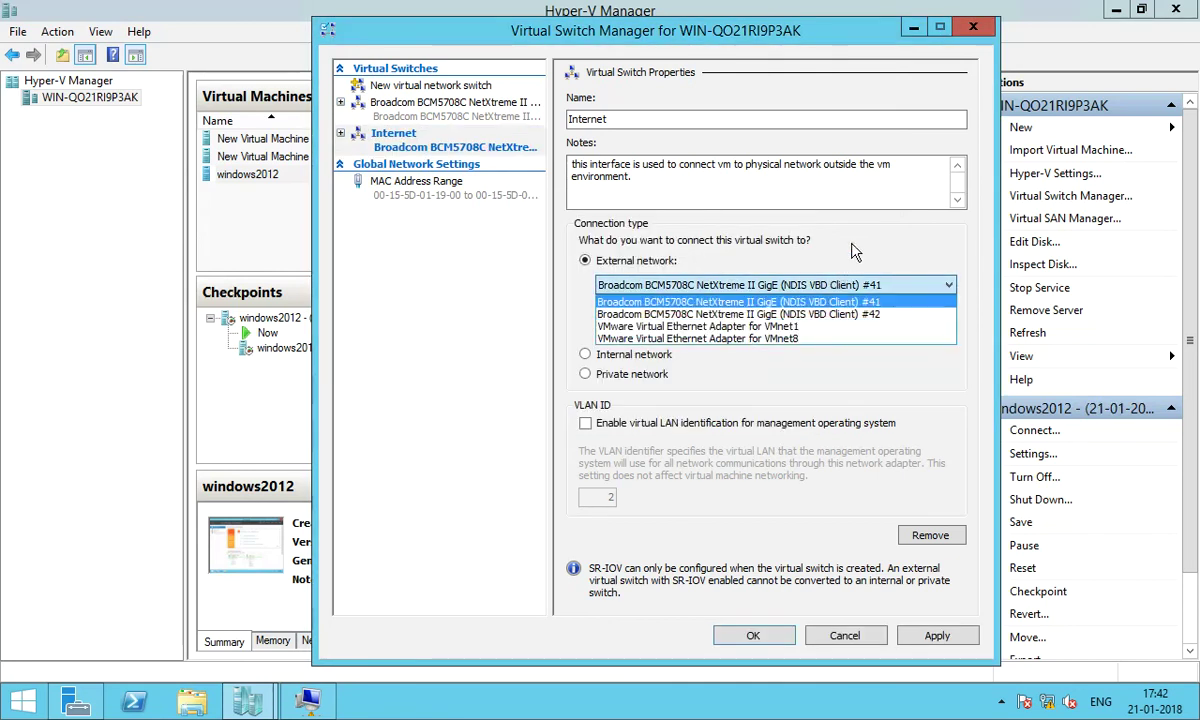
{"action": "left_click", "coordinate": [803, 327]}
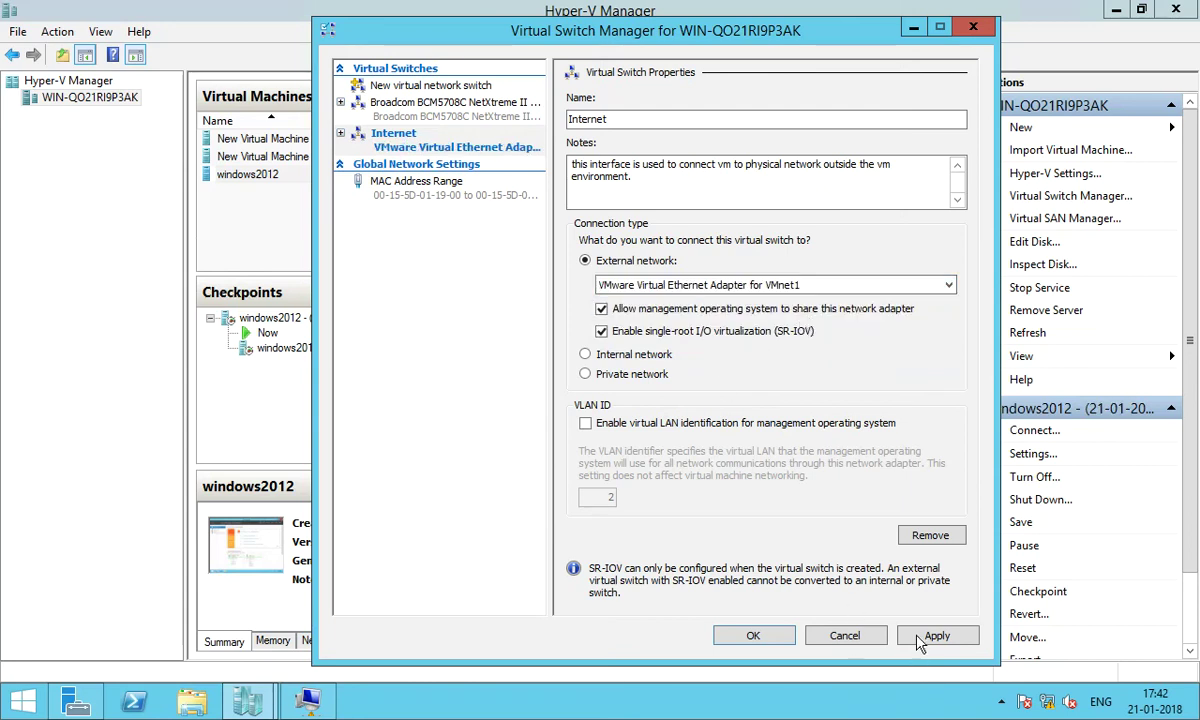
{"action": "left_click", "coordinate": [920, 636]}
{"action": "left_click", "coordinate": [702, 404]}
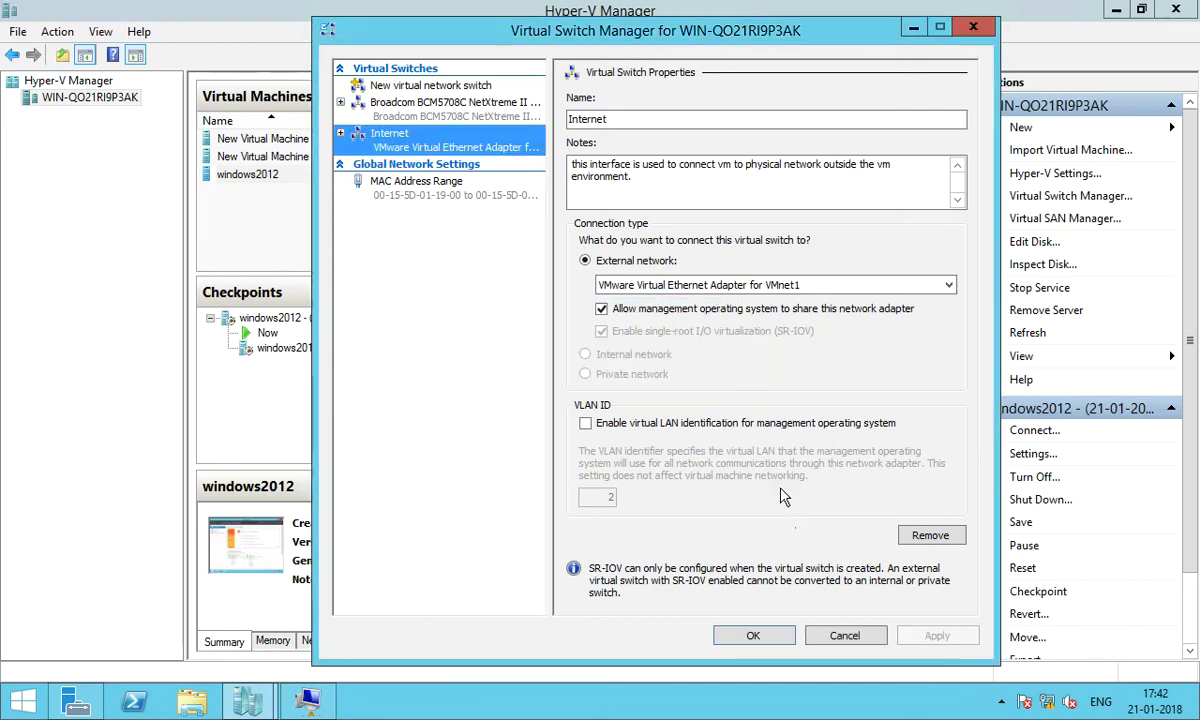
{"action": "left_click", "coordinate": [753, 635]}
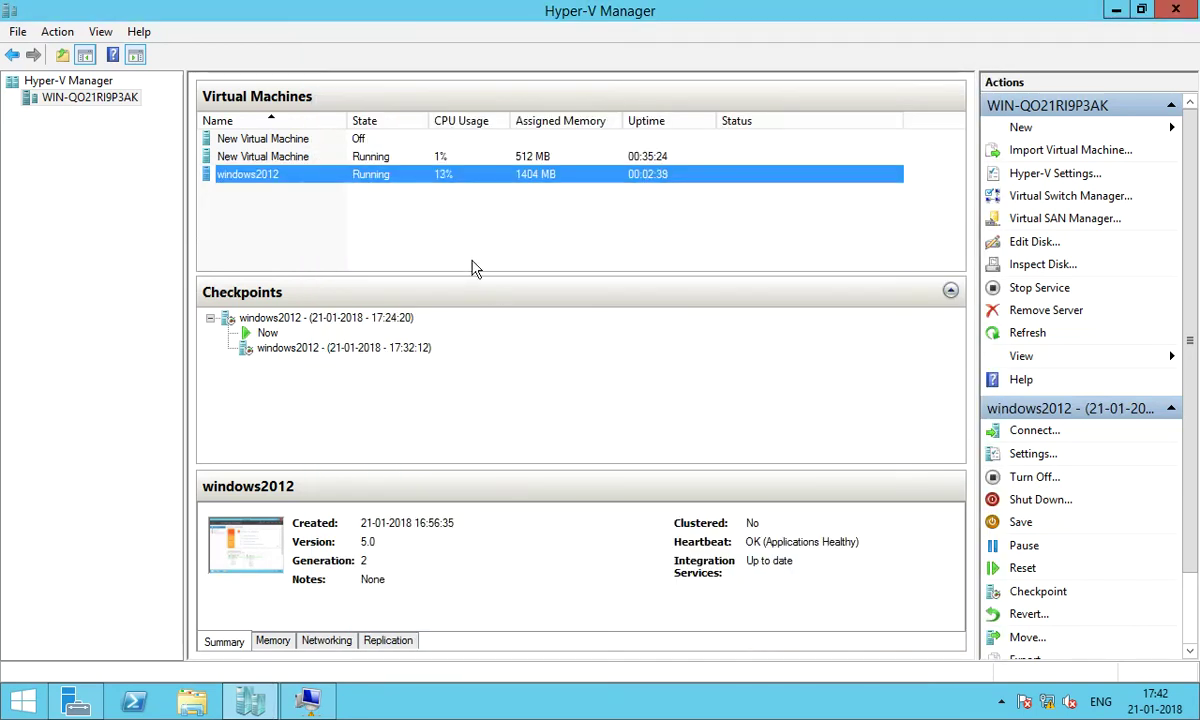
In windows2012's settings, set the Network Adapter's virtual switch to Internet and save
{"action": "left_click", "coordinate": [302, 176]}
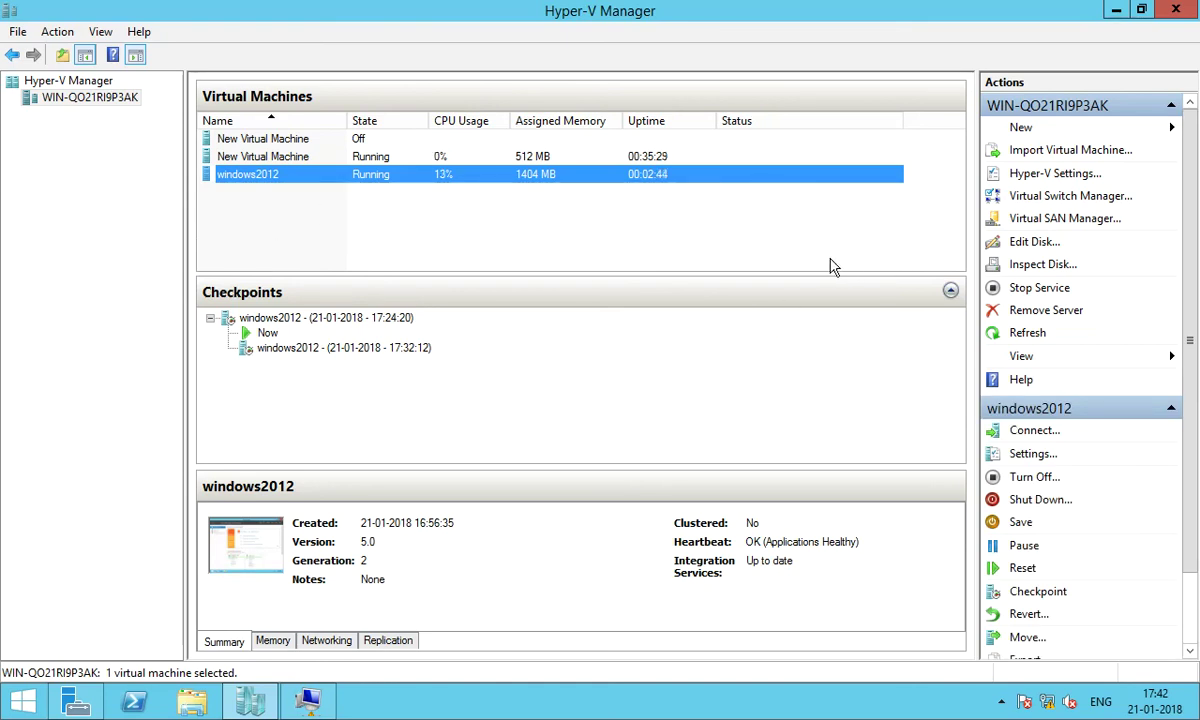
{"action": "left_click", "coordinate": [1030, 455]}
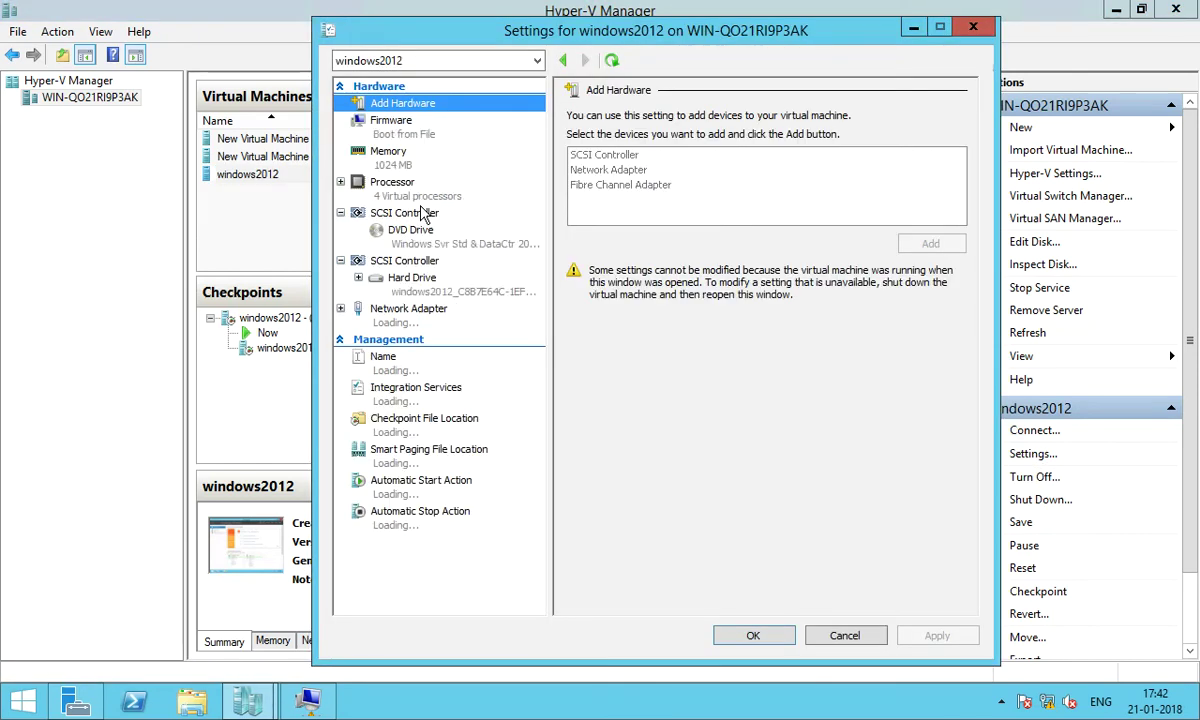
{"action": "left_click", "coordinate": [427, 320]}
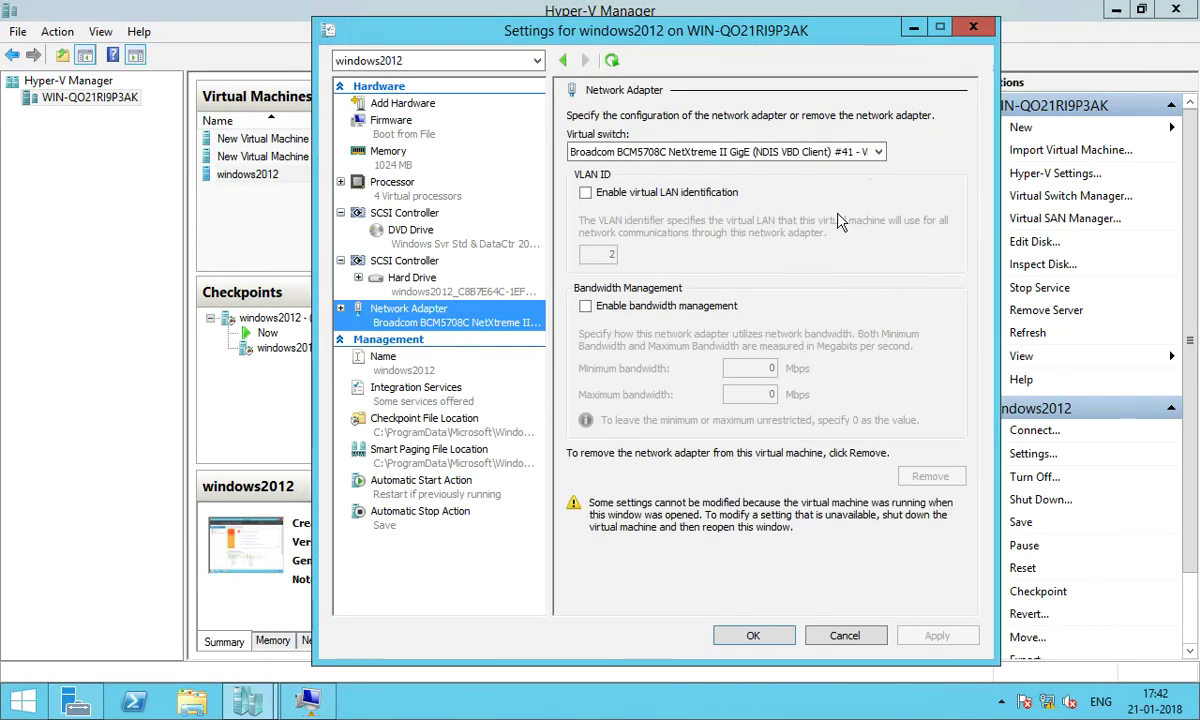
{"action": "left_click", "coordinate": [790, 152]}
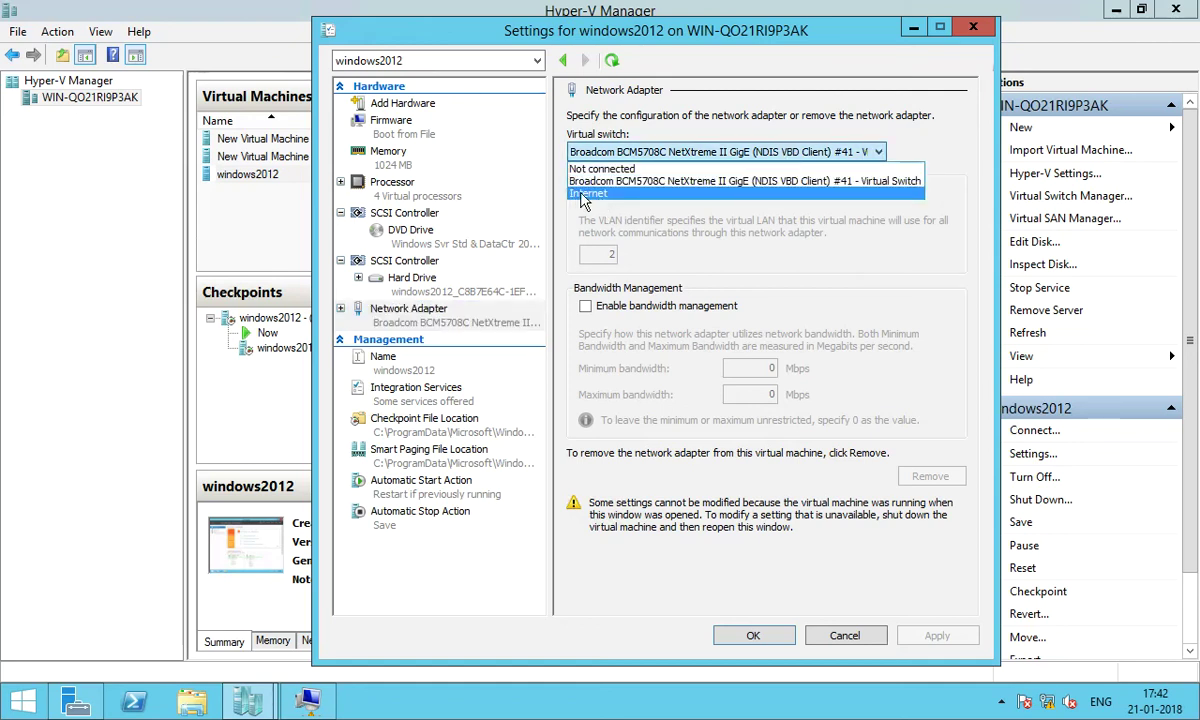
{"action": "left_click", "coordinate": [585, 195]}
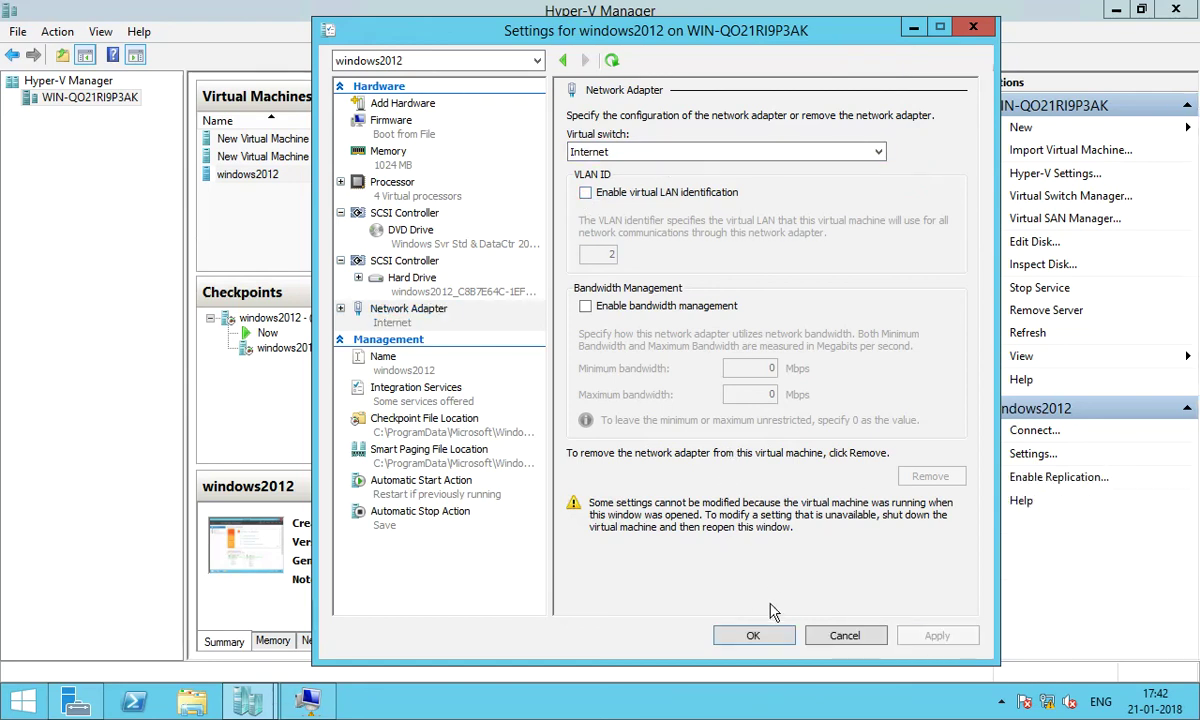
{"action": "left_click", "coordinate": [756, 636]}
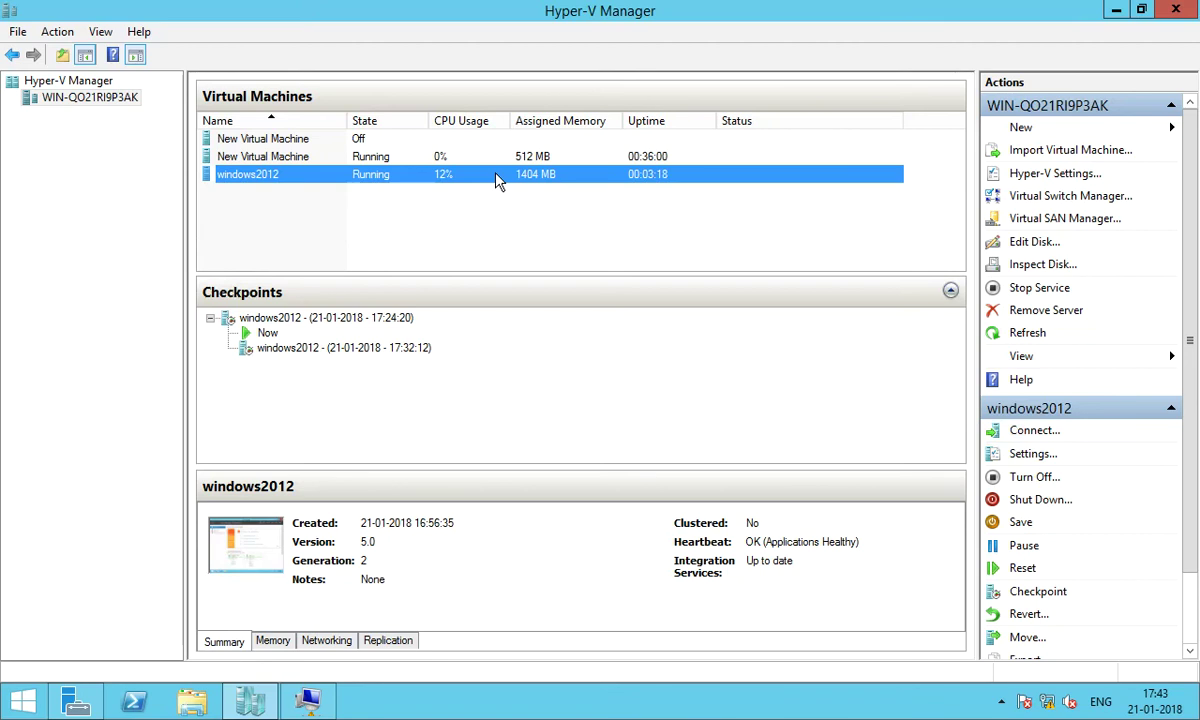
Clear the windows2012 virtual machine selection in the list
{"action": "left_click", "coordinate": [475, 245]}
{"action": "left_click", "coordinate": [336, 175]}
{"action": "left_click", "coordinate": [335, 257]}
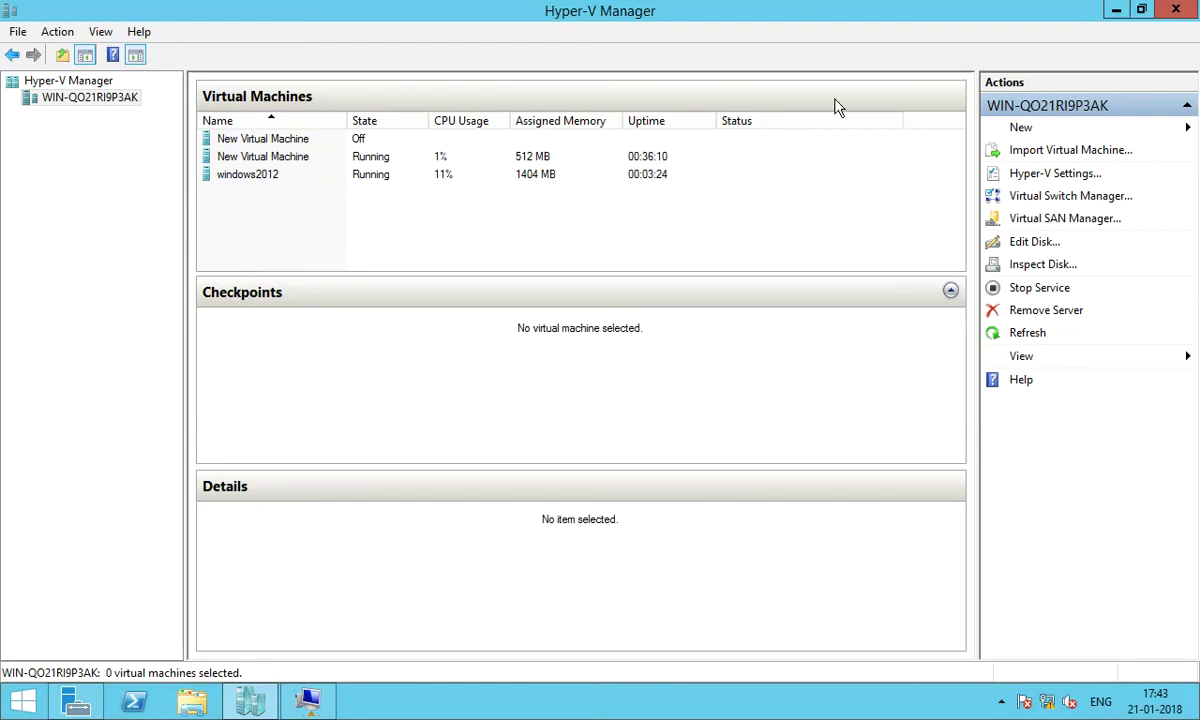
Review the console options under File > Options, close them, and minimize Hyper-V Manager
{"action": "left_click", "coordinate": [18, 31]}
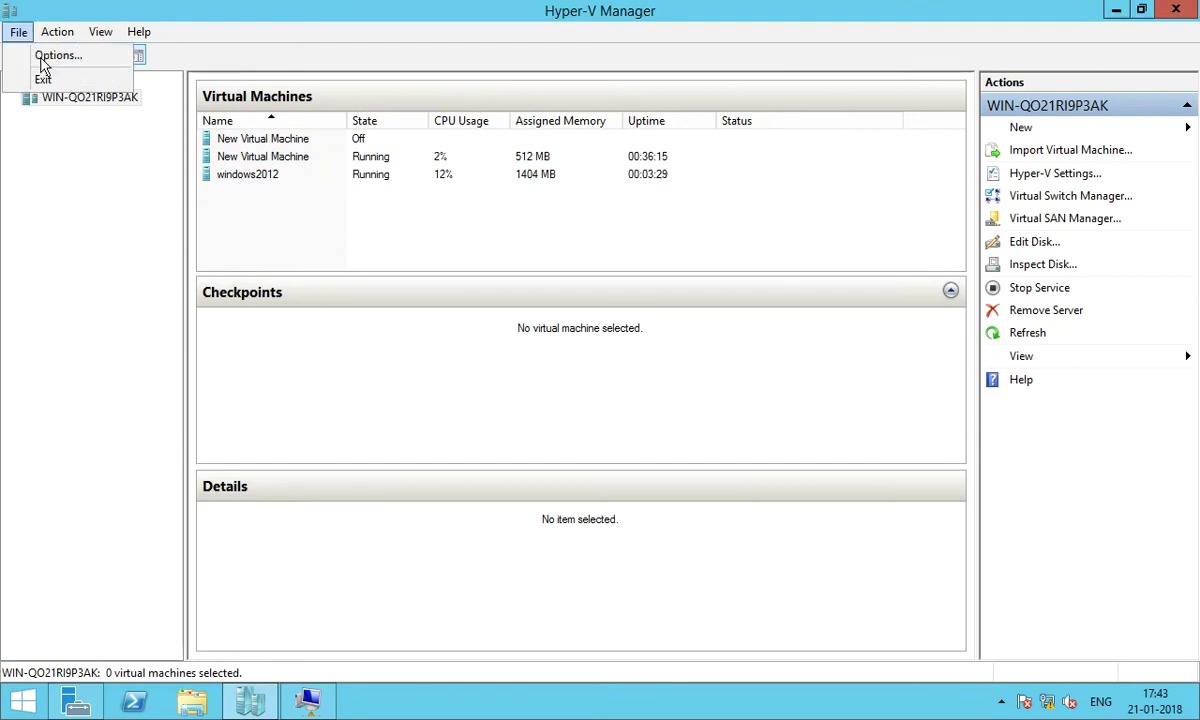
{"action": "left_click", "coordinate": [262, 200]}
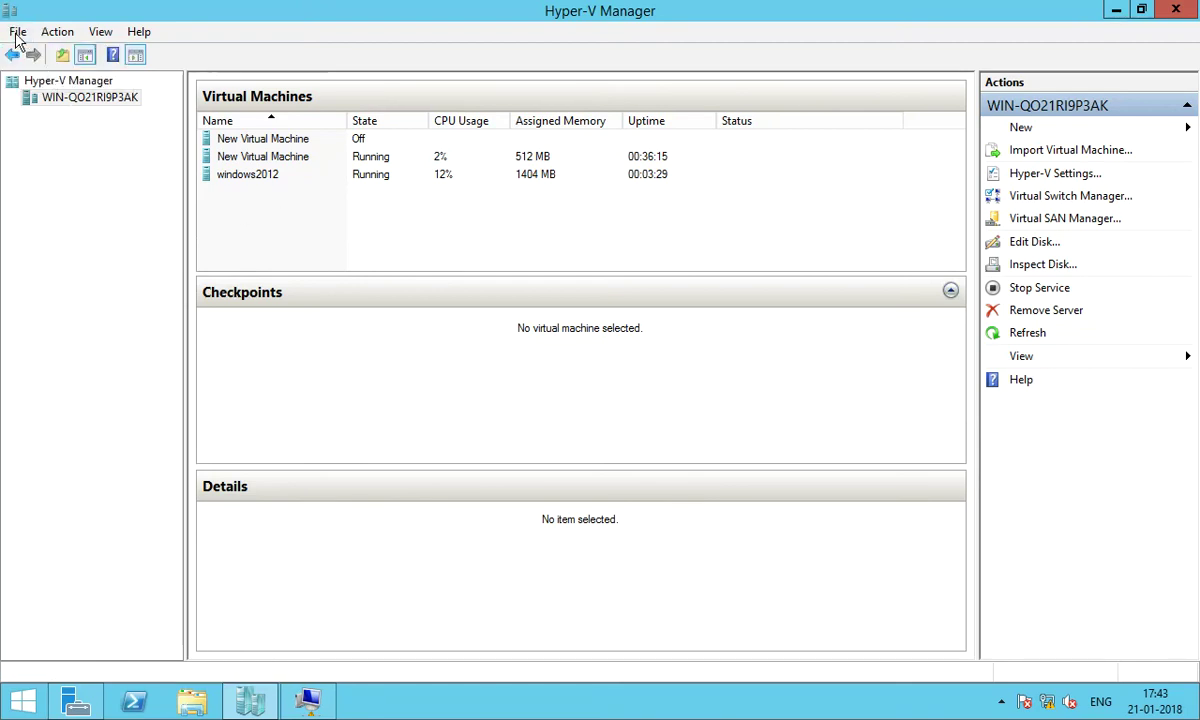
{"action": "left_click", "coordinate": [17, 32]}
{"action": "left_click", "coordinate": [60, 56]}
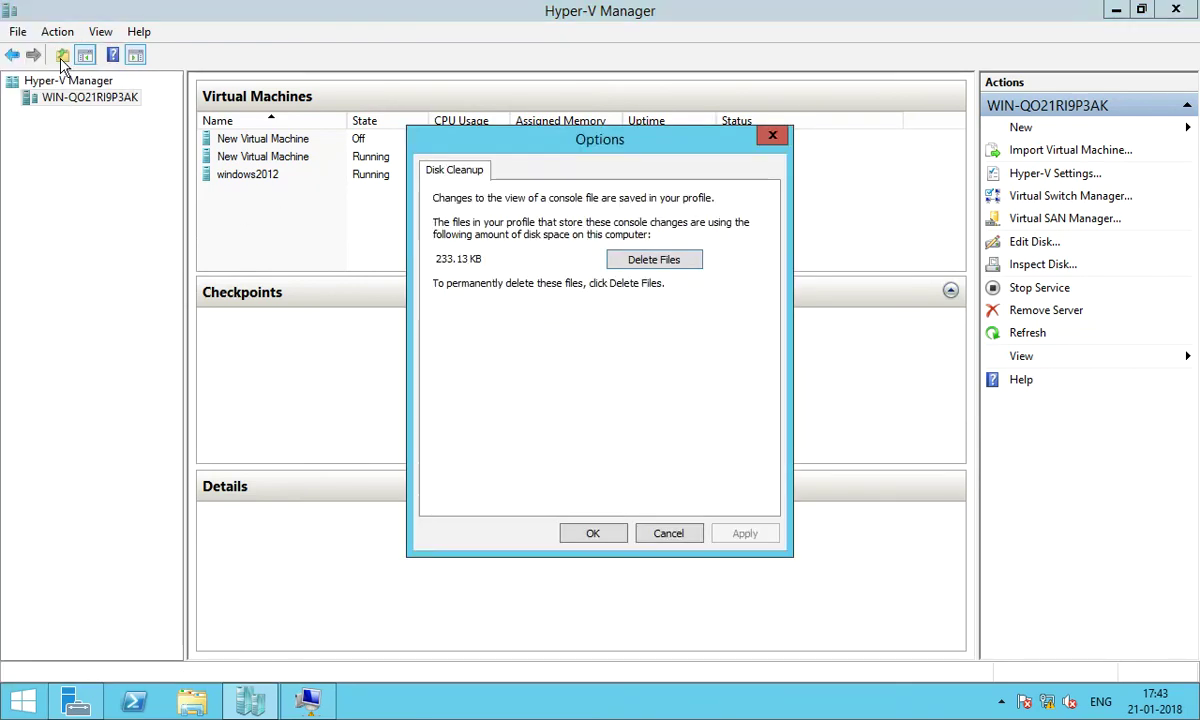
{"action": "left_click", "coordinate": [773, 137]}
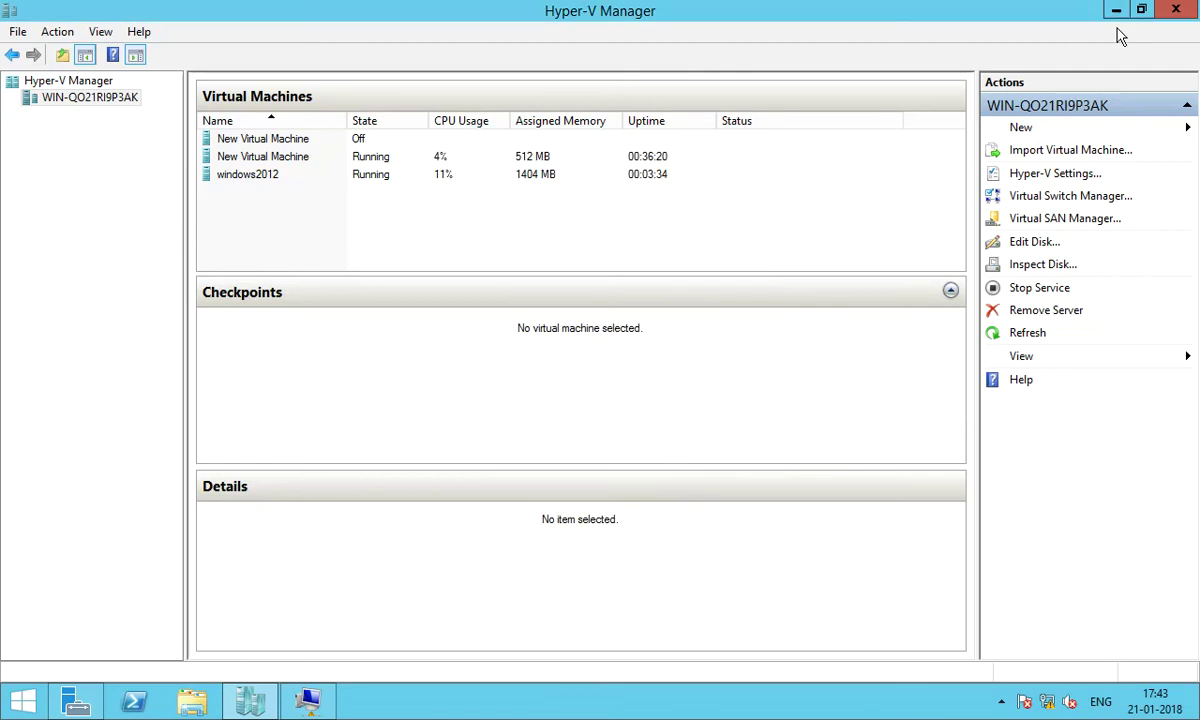
{"action": "left_click", "coordinate": [1116, 10]}
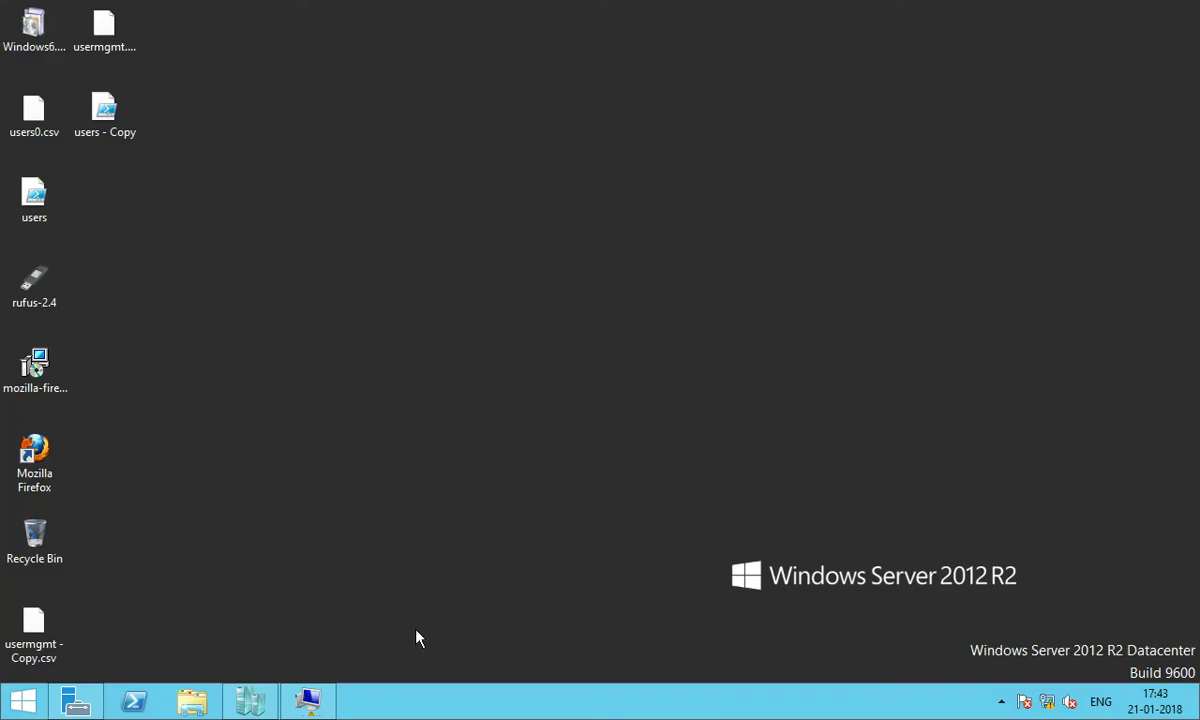
Open File Explorer, maximize it, and browse to E:\windows2012(hyper-v)\windows2012\Snapshots
{"action": "key", "text": "super+e"}
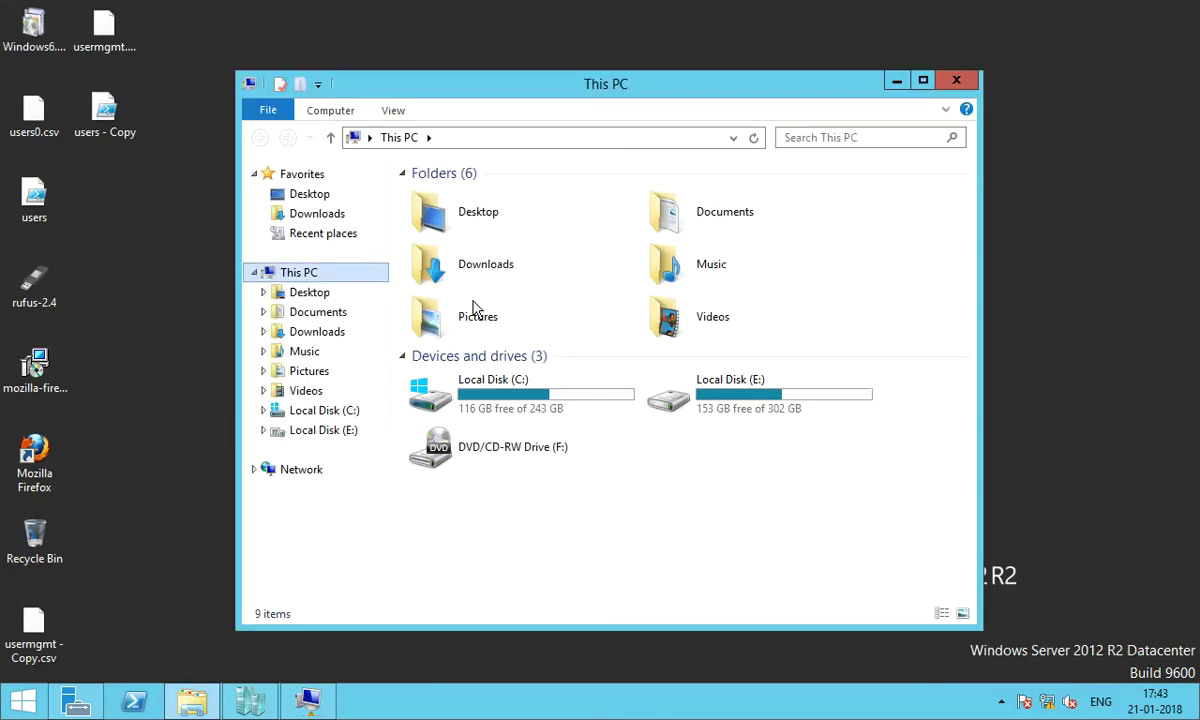
{"action": "left_click", "coordinate": [774, 405]}
{"action": "double_click", "coordinate": [772, 405]}
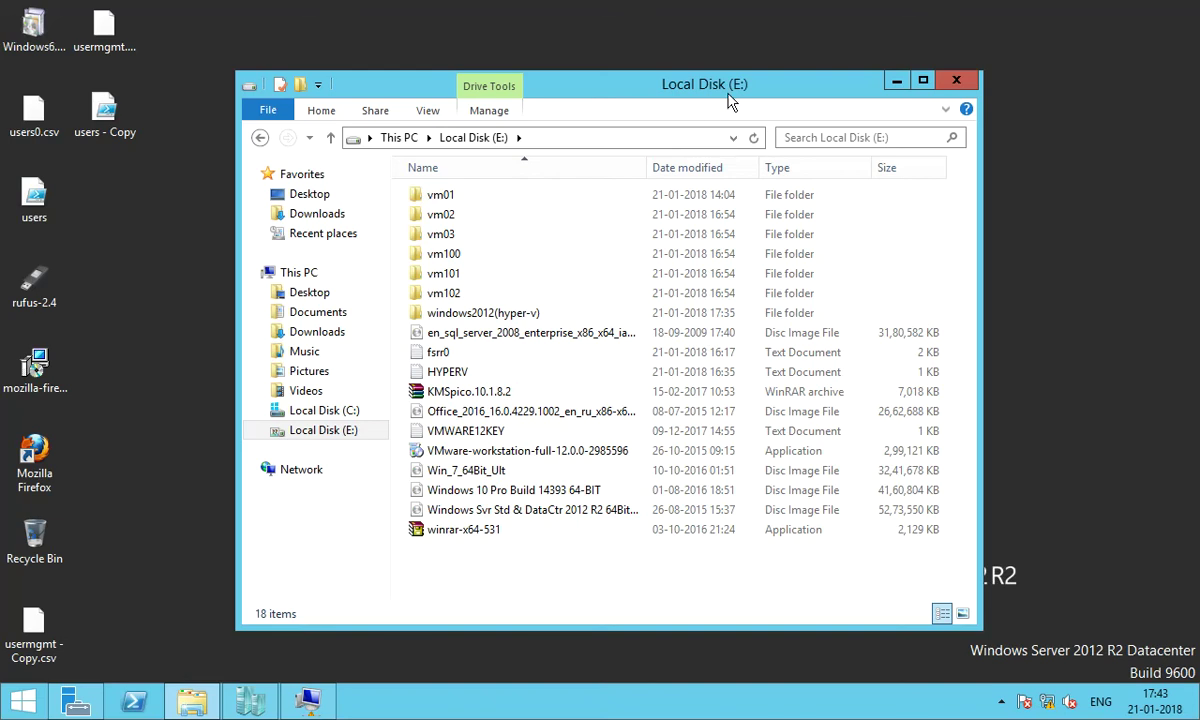
{"action": "double_click", "coordinate": [686, 88]}
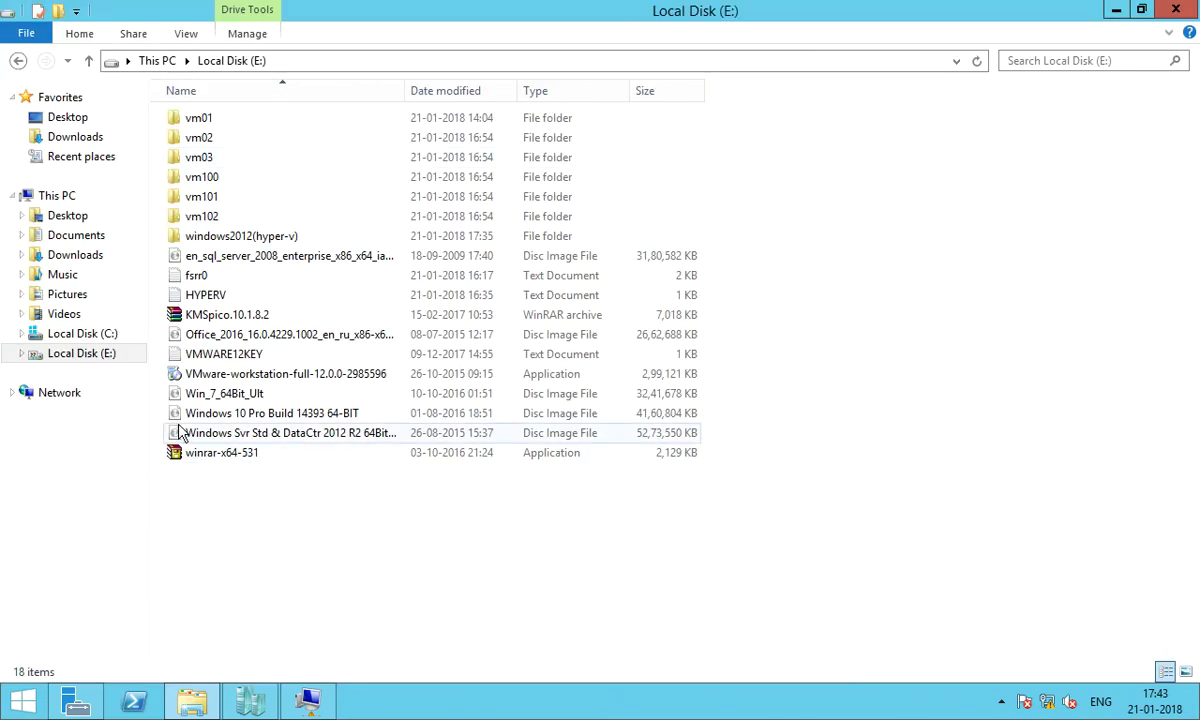
{"action": "left_click", "coordinate": [215, 243]}
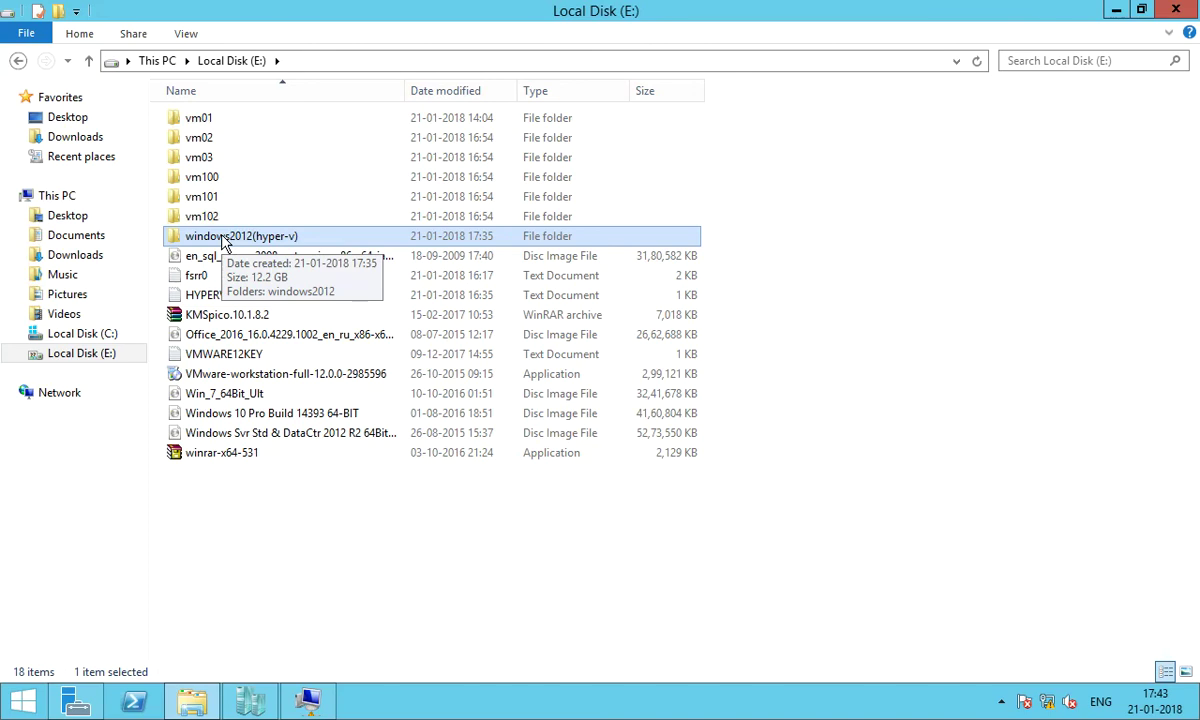
{"action": "double_click", "coordinate": [223, 243]}
{"action": "double_click", "coordinate": [235, 119]}
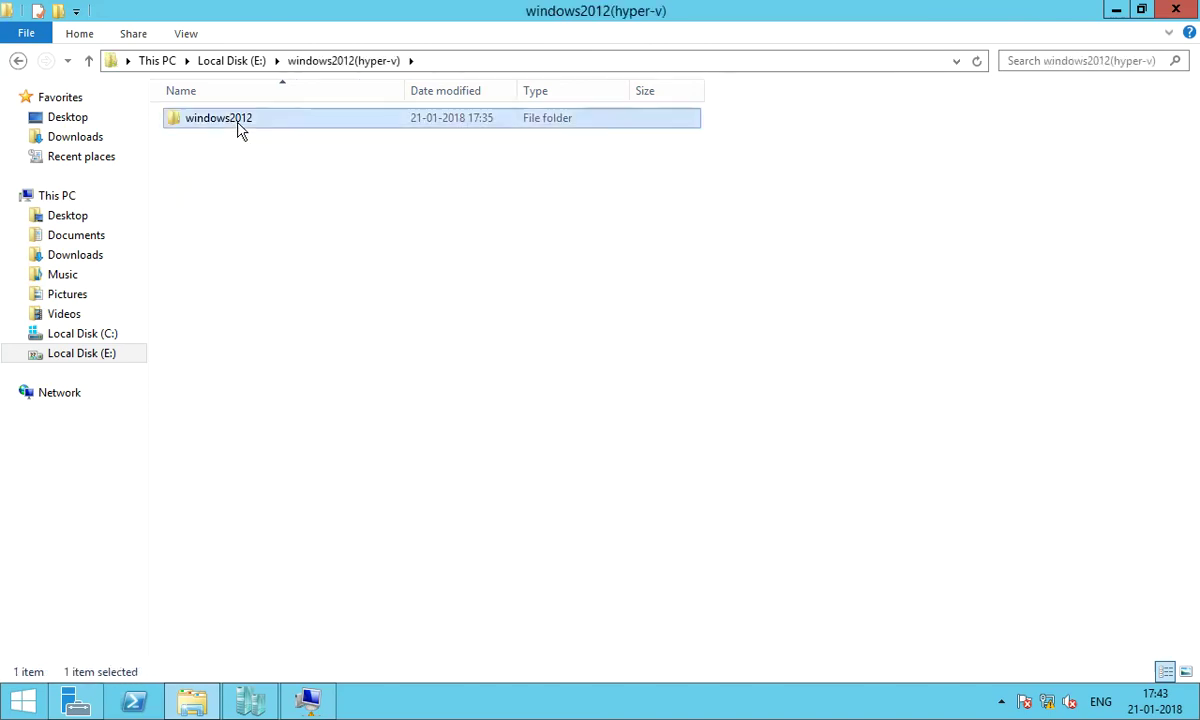
{"action": "double_click", "coordinate": [238, 120]}
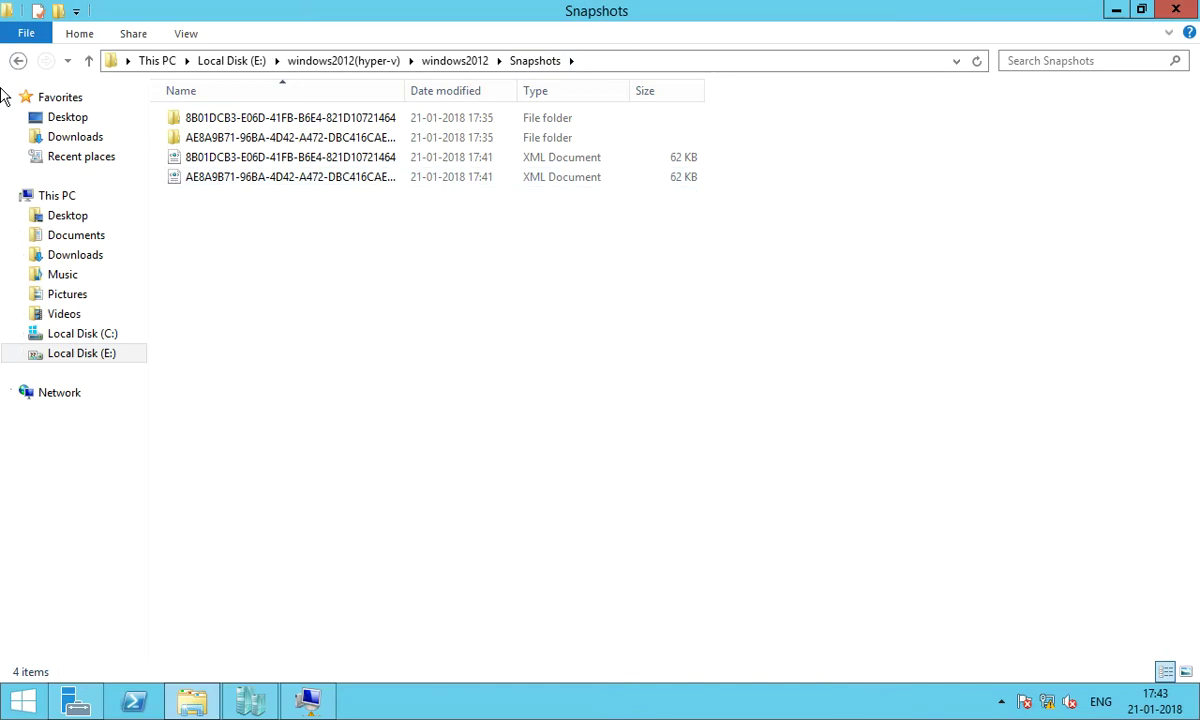
Go back from Snapshots, look inside Virtual Hard Disks, then return to windows2012
{"action": "left_click", "coordinate": [17, 61]}
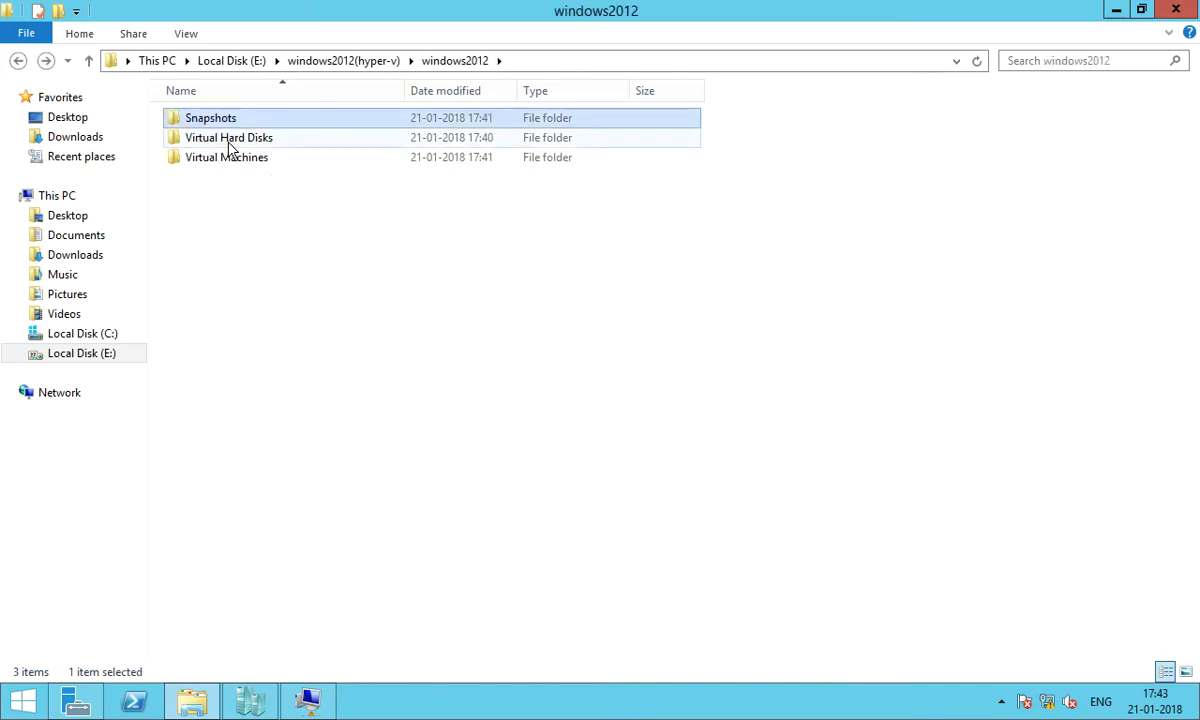
{"action": "double_click", "coordinate": [230, 140]}
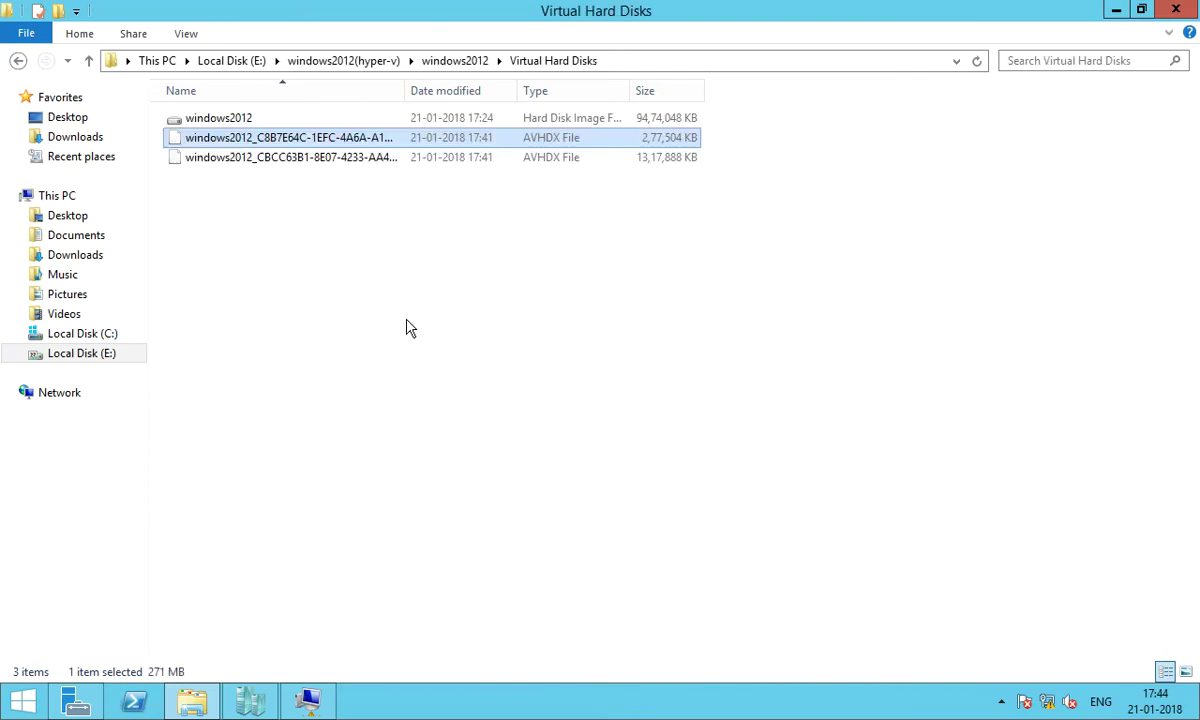
{"action": "left_click", "coordinate": [262, 222]}
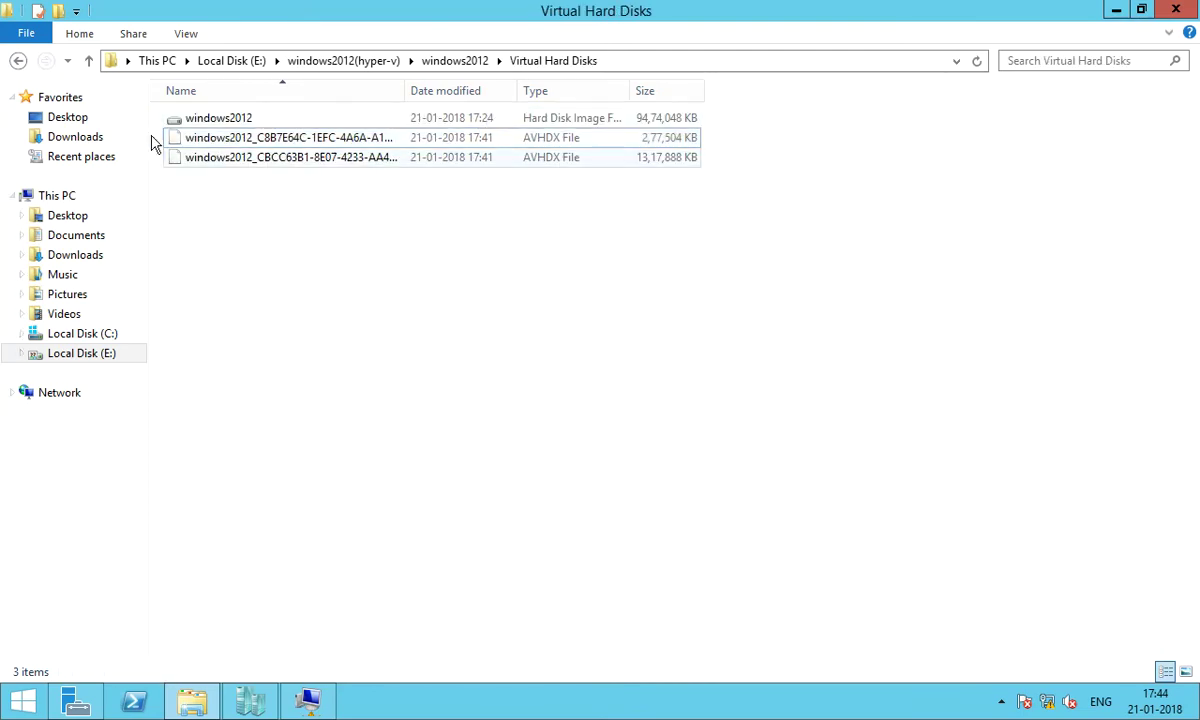
{"action": "left_click", "coordinate": [18, 60]}
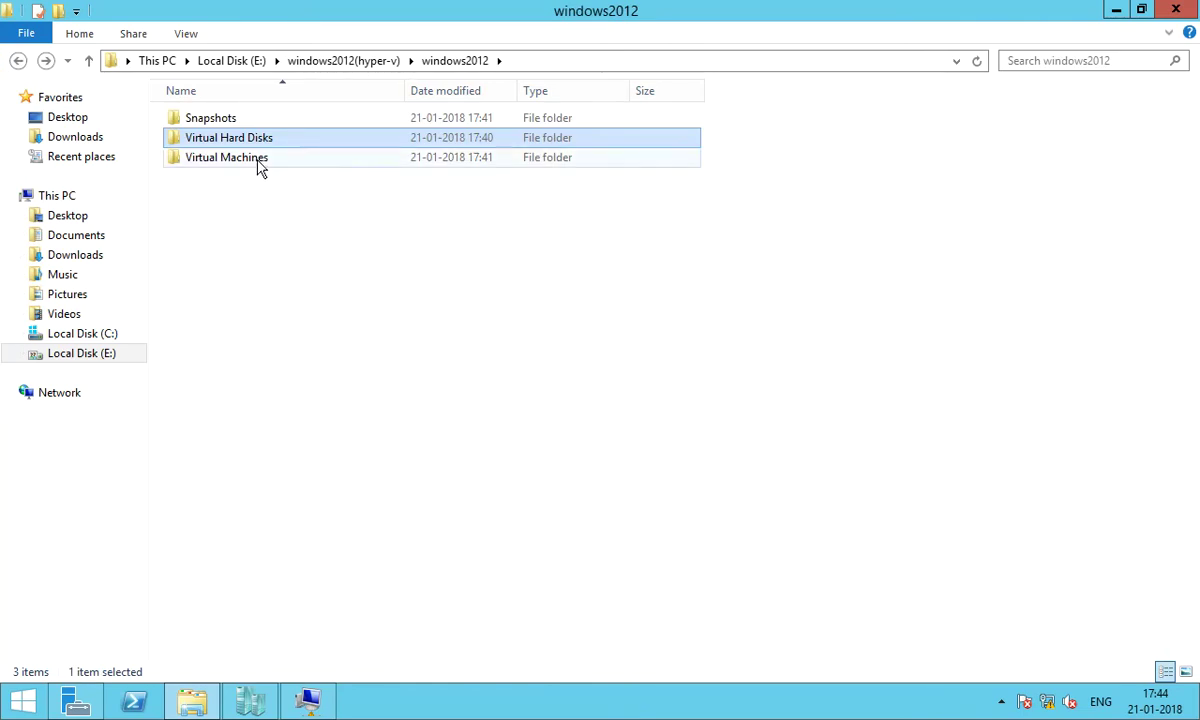
Open Virtual Machines, refresh its listing repeatedly, then return to the windows2012 folder
{"action": "double_click", "coordinate": [258, 158]}
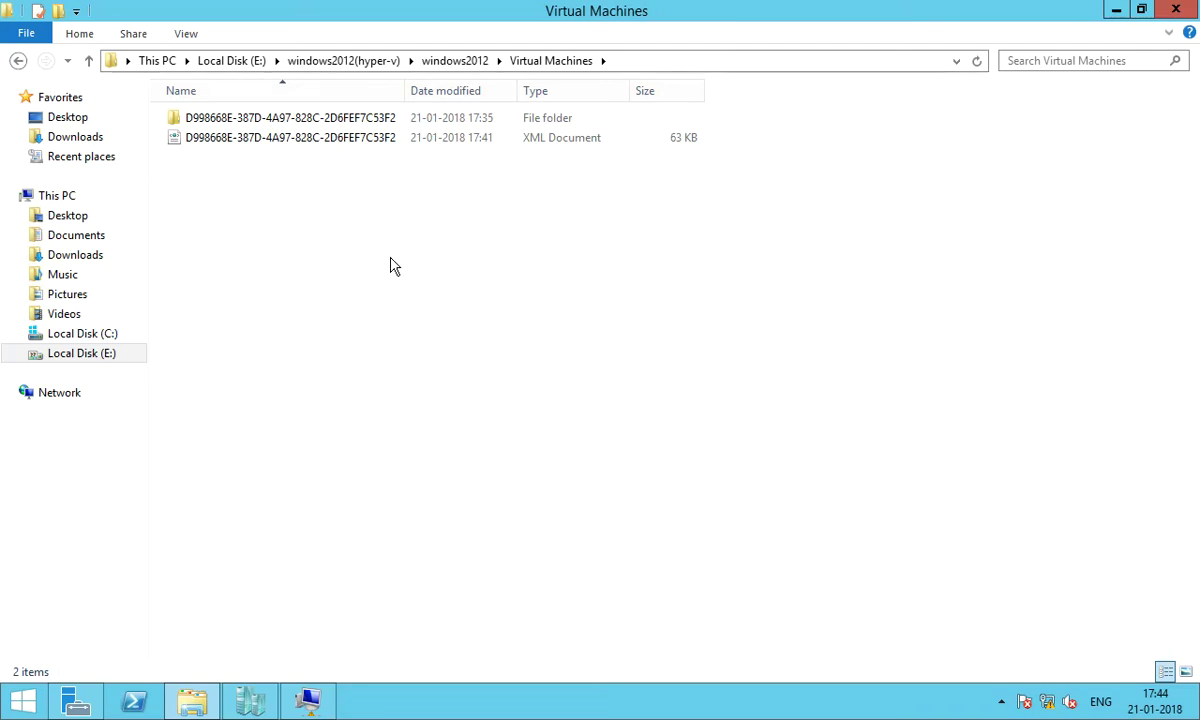
{"action": "right_click", "coordinate": [403, 274]}
{"action": "left_click", "coordinate": [430, 358]}
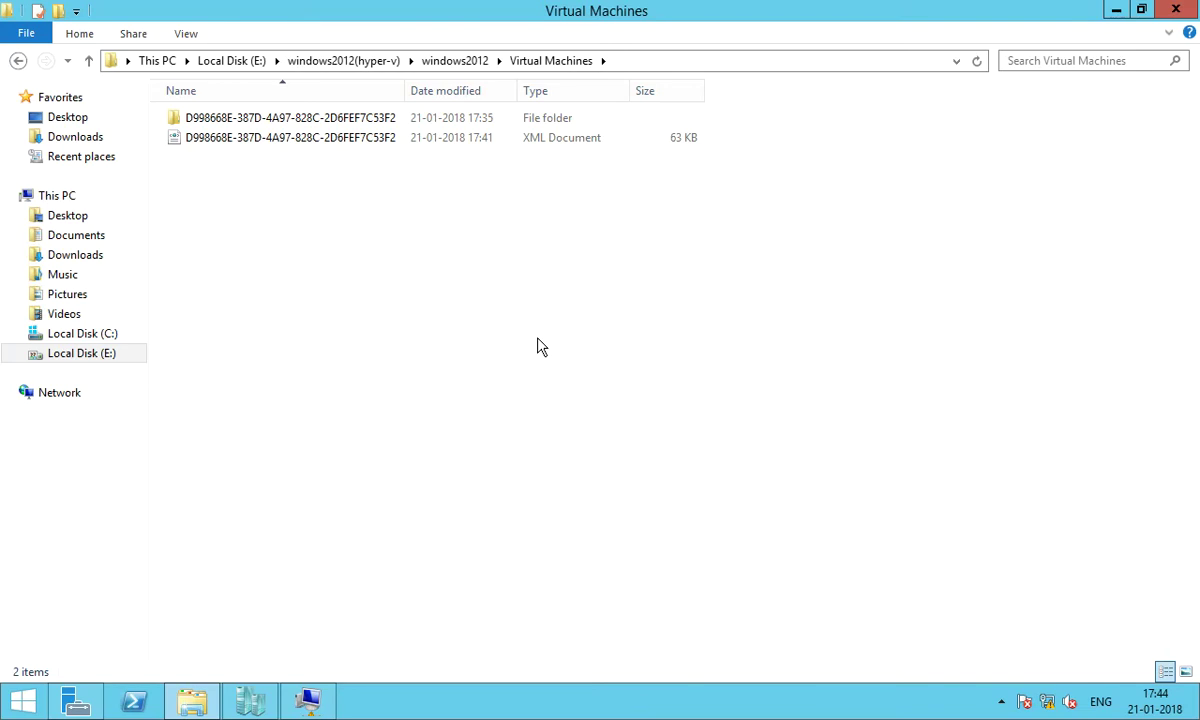
{"action": "right_click", "coordinate": [497, 322]}
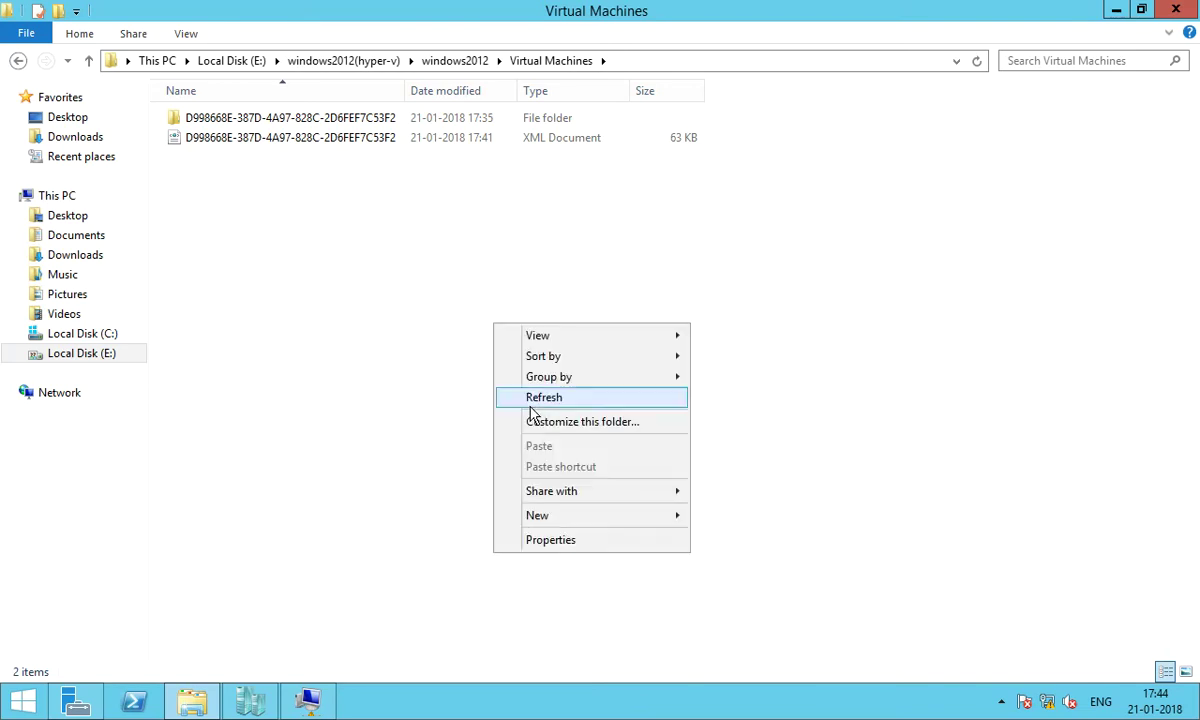
{"action": "left_click", "coordinate": [552, 398]}
{"action": "right_click", "coordinate": [577, 334]}
{"action": "left_click", "coordinate": [634, 414]}
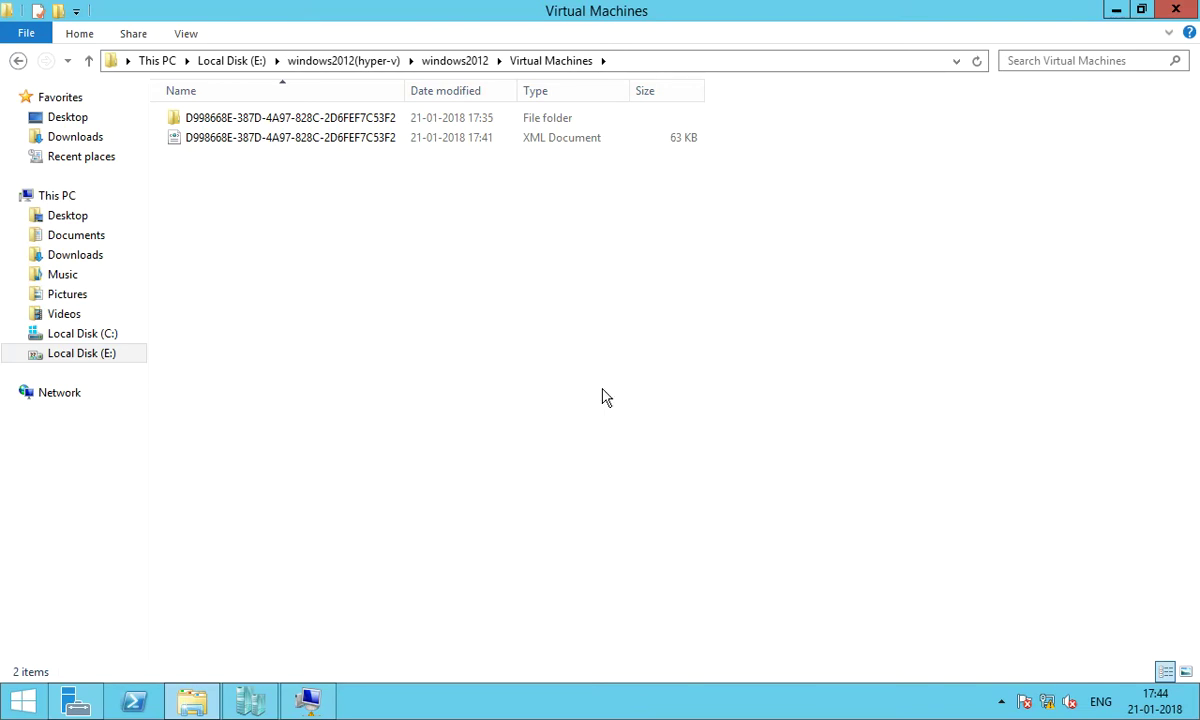
{"action": "right_click", "coordinate": [545, 315]}
{"action": "left_click", "coordinate": [605, 394]}
{"action": "right_click", "coordinate": [509, 284]}
{"action": "left_click", "coordinate": [567, 358]}
{"action": "right_click", "coordinate": [502, 292]}
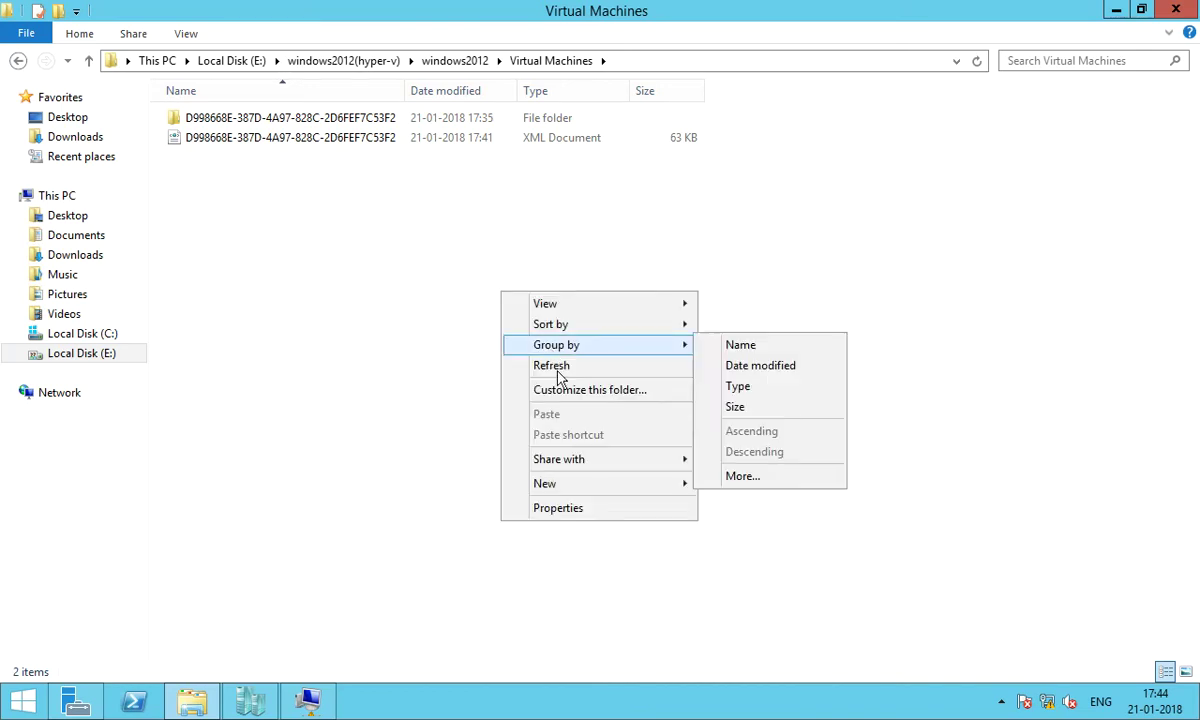
{"action": "left_click", "coordinate": [557, 367]}
{"action": "right_click", "coordinate": [538, 312]}
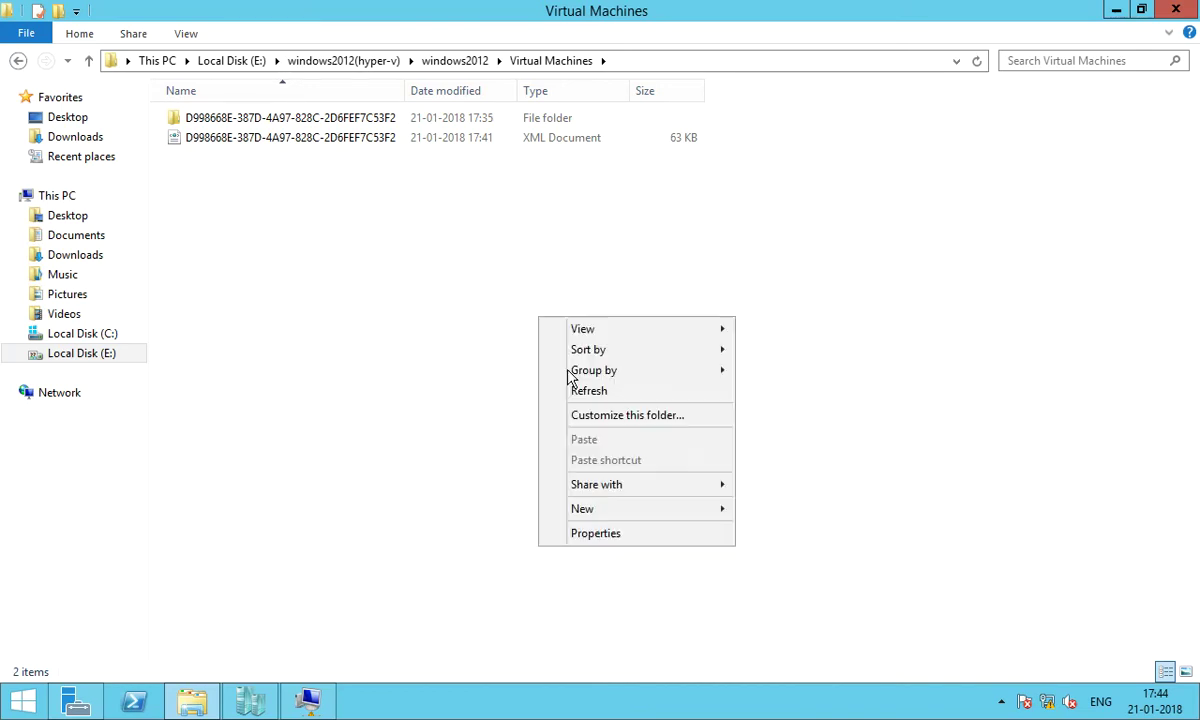
{"action": "left_click", "coordinate": [572, 386]}
{"action": "right_click", "coordinate": [521, 289]}
{"action": "left_click", "coordinate": [570, 366]}
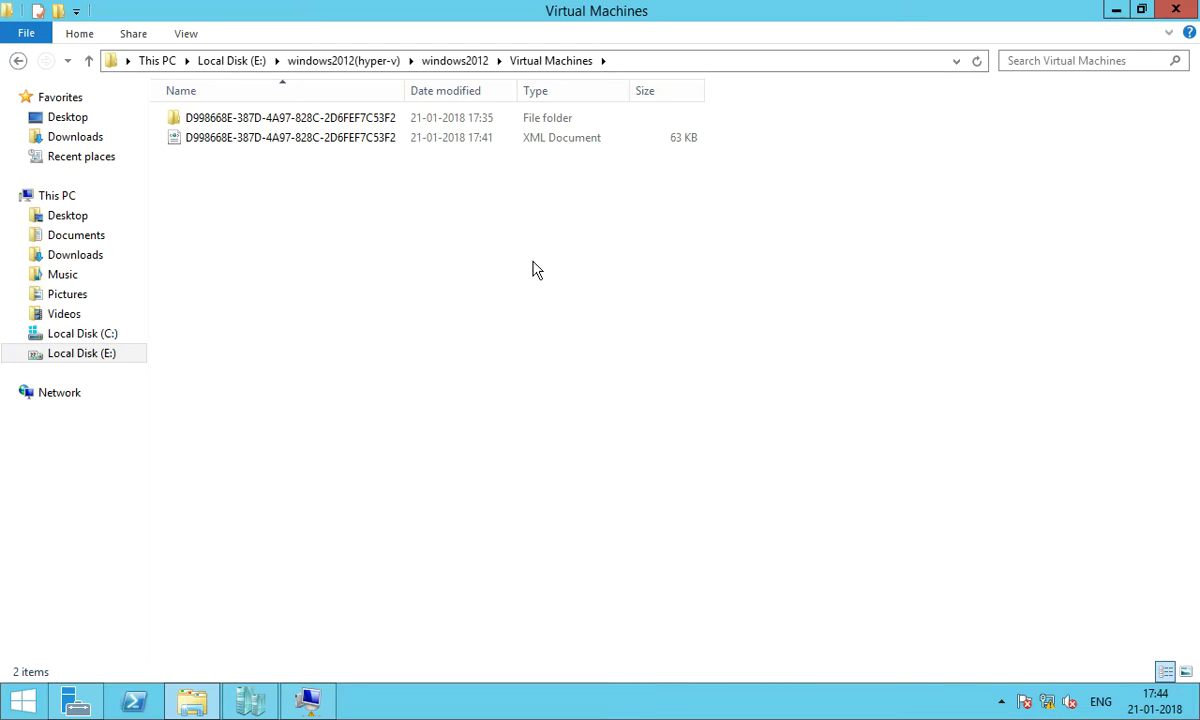
{"action": "right_click", "coordinate": [549, 260]}
{"action": "left_click", "coordinate": [578, 335]}
{"action": "right_click", "coordinate": [561, 299]}
{"action": "left_click", "coordinate": [610, 365]}
{"action": "right_click", "coordinate": [566, 281]}
{"action": "left_click", "coordinate": [610, 346]}
{"action": "right_click", "coordinate": [567, 243]}
{"action": "left_click", "coordinate": [614, 318]}
{"action": "right_click", "coordinate": [568, 273]}
{"action": "left_click", "coordinate": [622, 346]}
{"action": "right_click", "coordinate": [551, 245]}
{"action": "left_click", "coordinate": [612, 320]}
{"action": "left_click", "coordinate": [18, 61]}
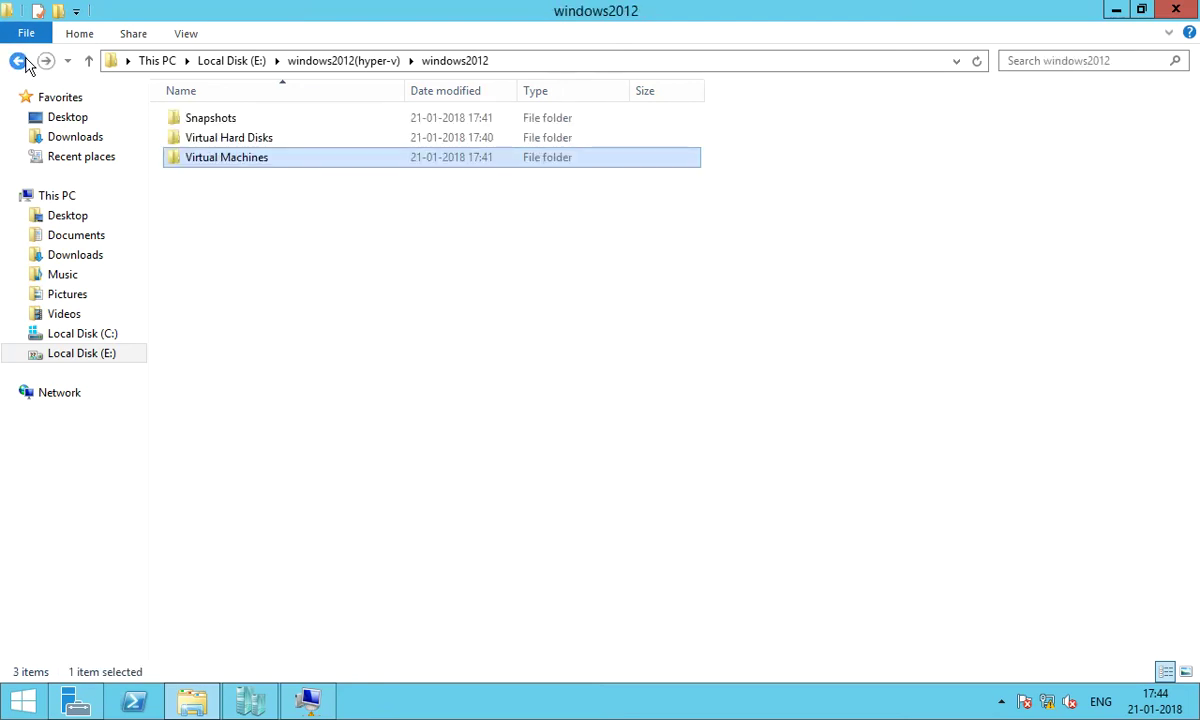
{"action": "left_click", "coordinate": [335, 404]}
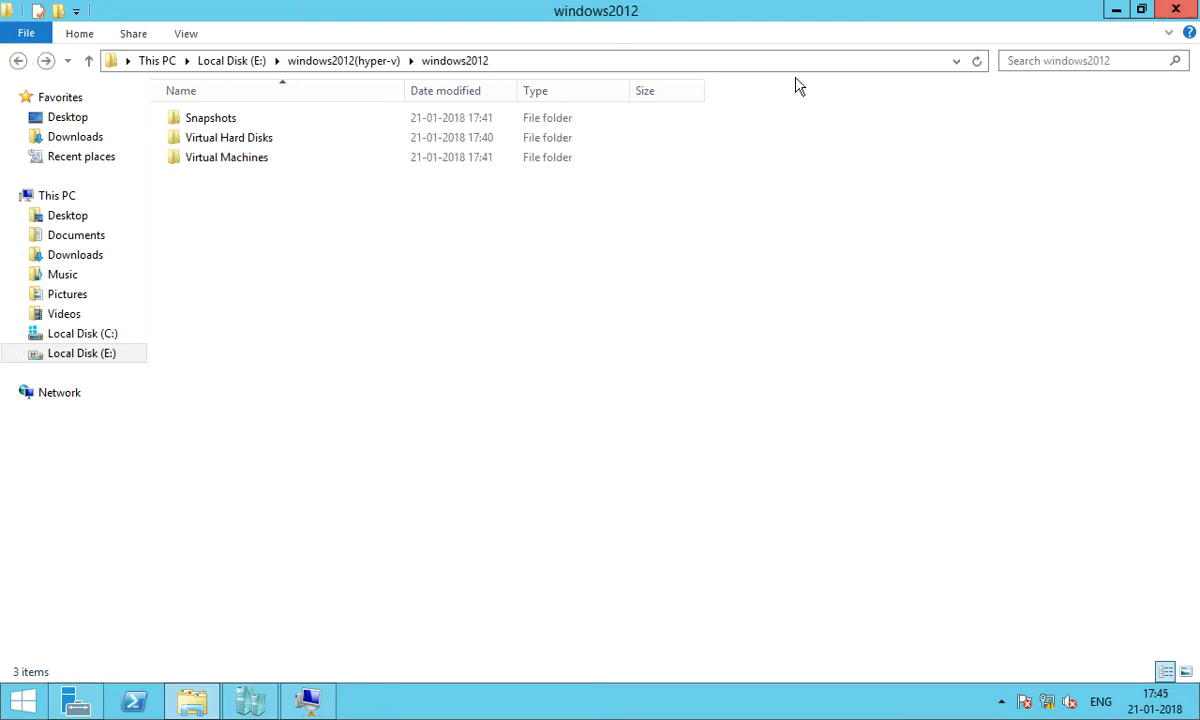
Close File Explorer, bring Hyper-V Manager forward, and view the host's actions without choosing one
{"action": "left_click", "coordinate": [1176, 12]}
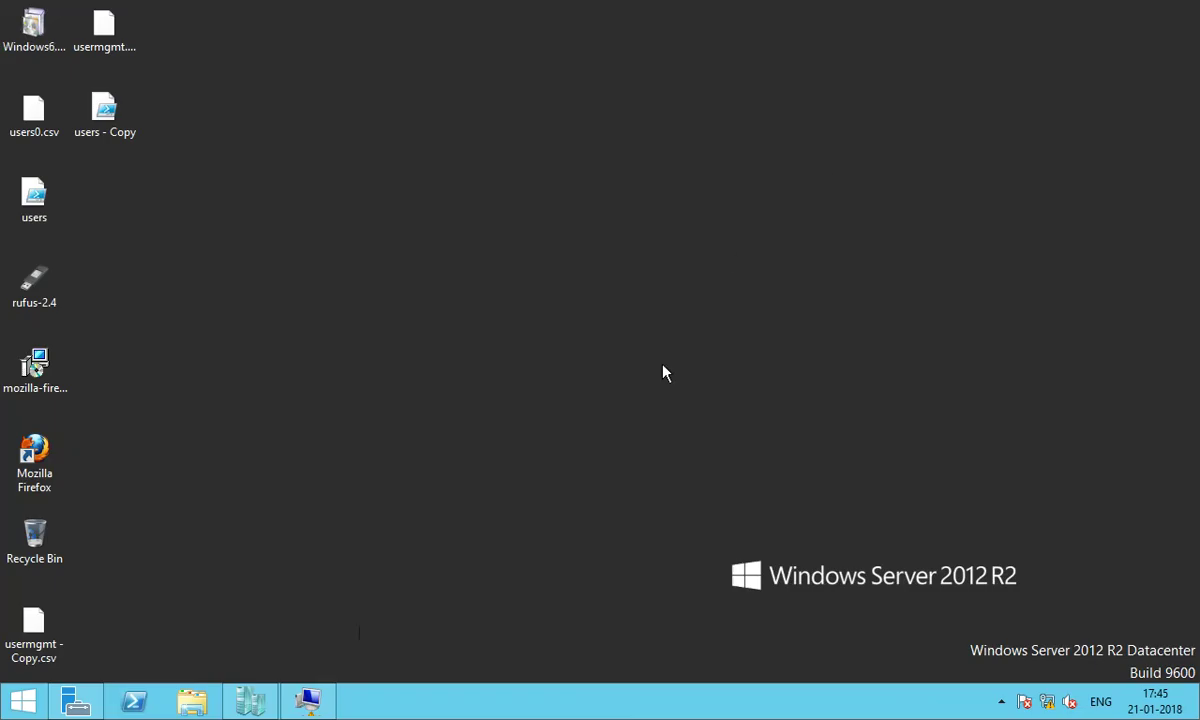
{"action": "left_click", "coordinate": [262, 702]}
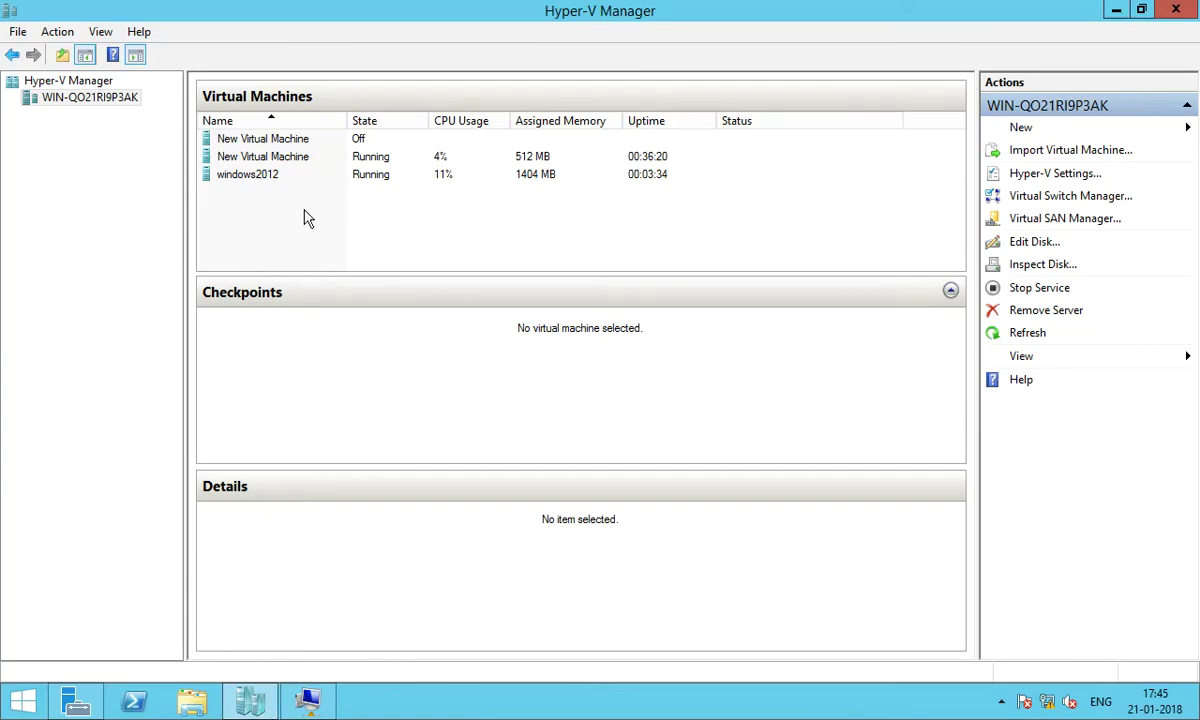
{"action": "right_click", "coordinate": [70, 104]}
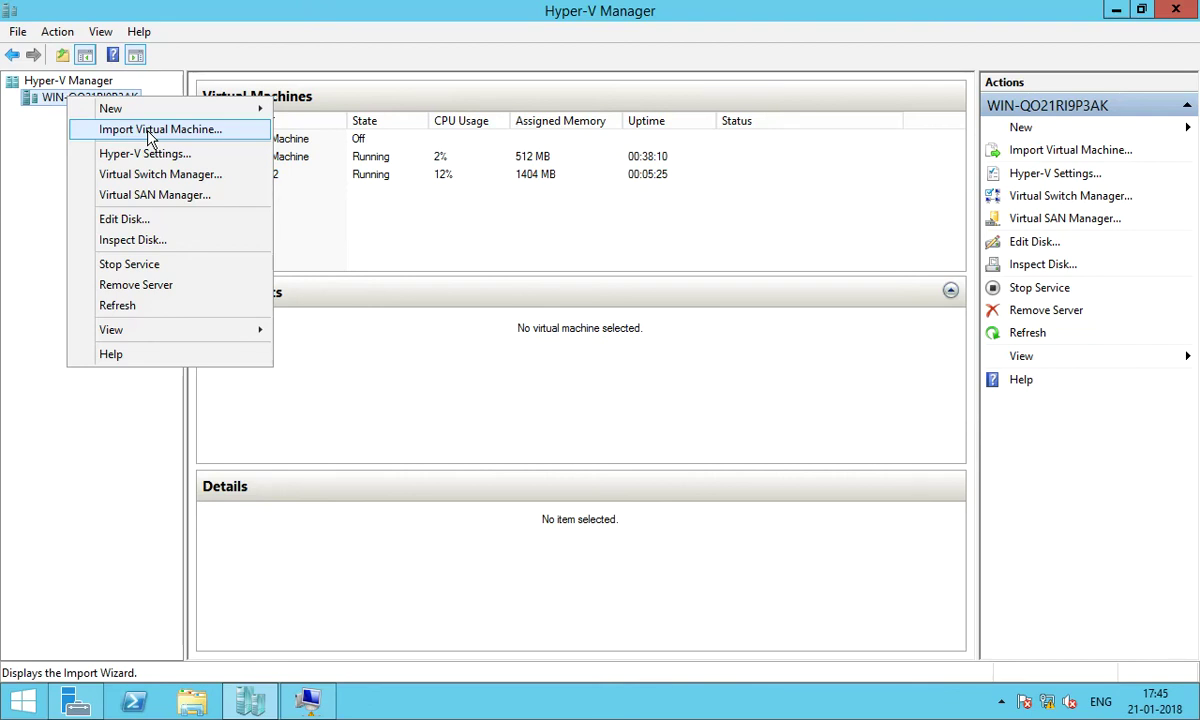
{"action": "left_click", "coordinate": [393, 231]}
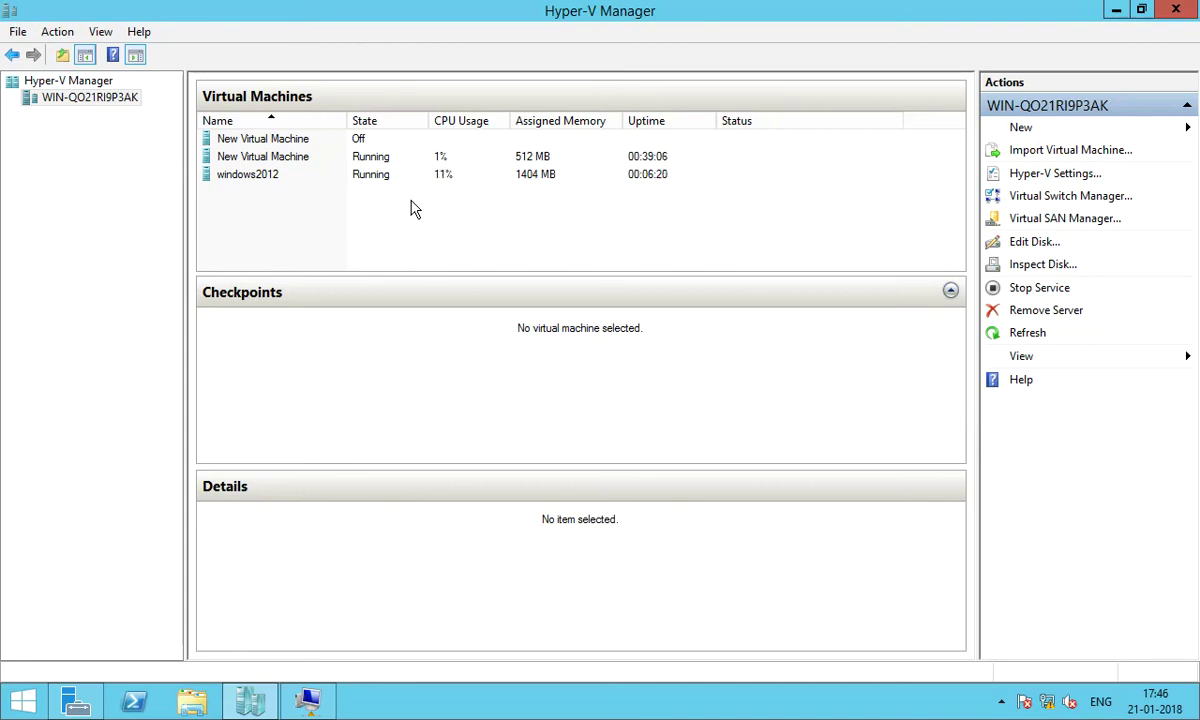
Start Import Virtual Machine with E:\windows2012(hyper-v) as the import folder, then close that wizard
{"action": "right_click", "coordinate": [116, 100]}
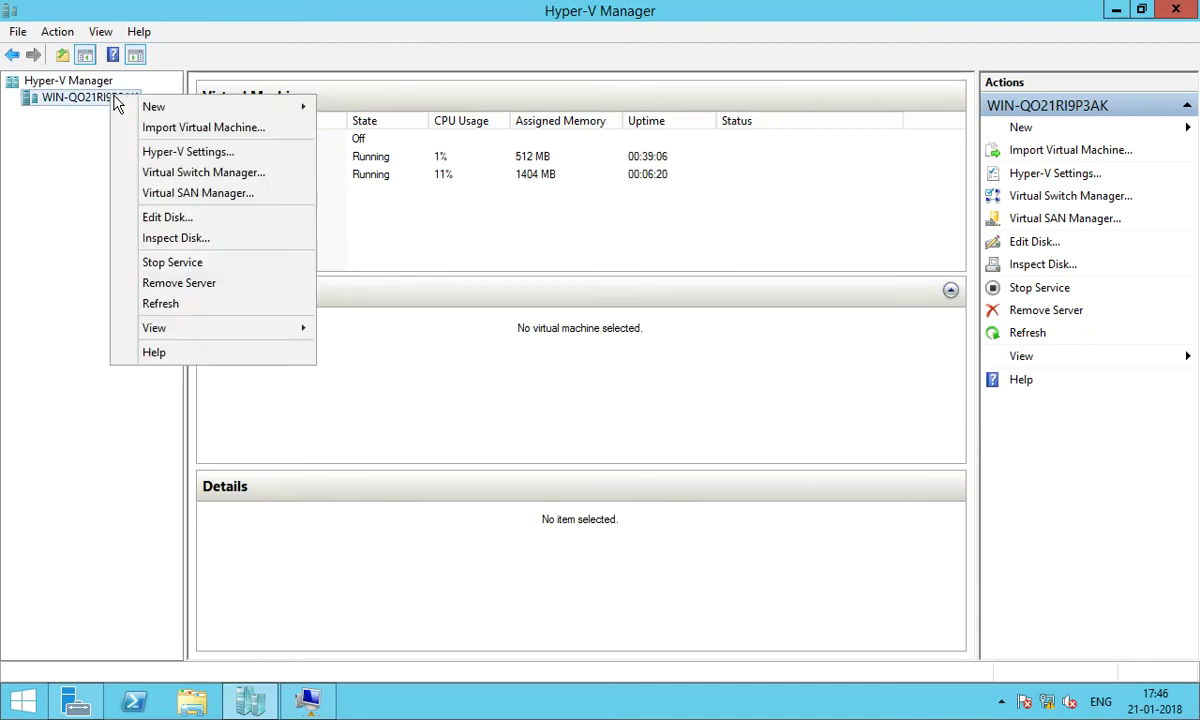
{"action": "left_click", "coordinate": [224, 132]}
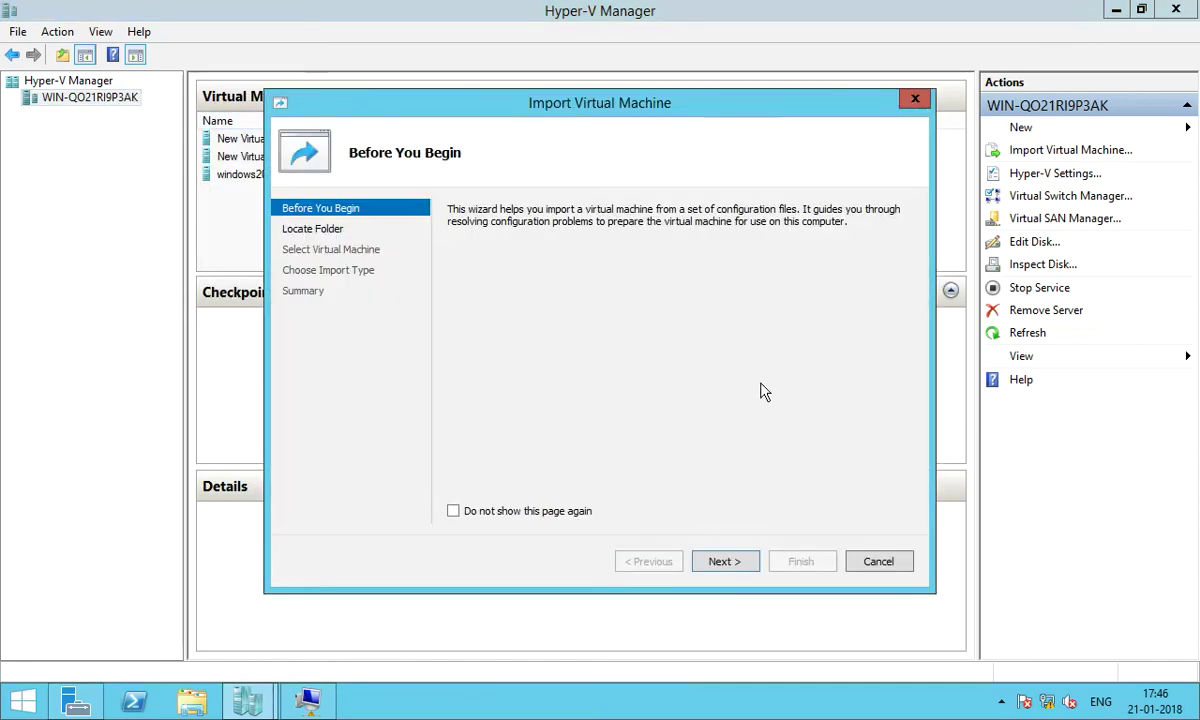
{"action": "left_click", "coordinate": [725, 563]}
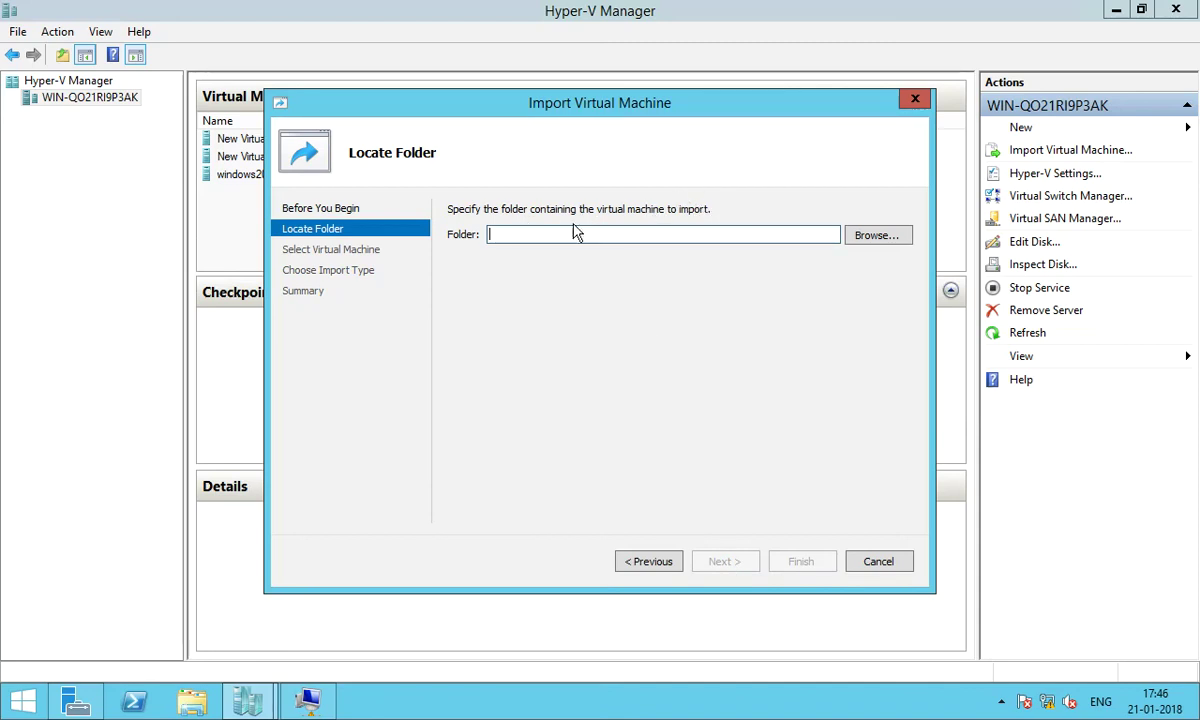
{"action": "left_click", "coordinate": [872, 237]}
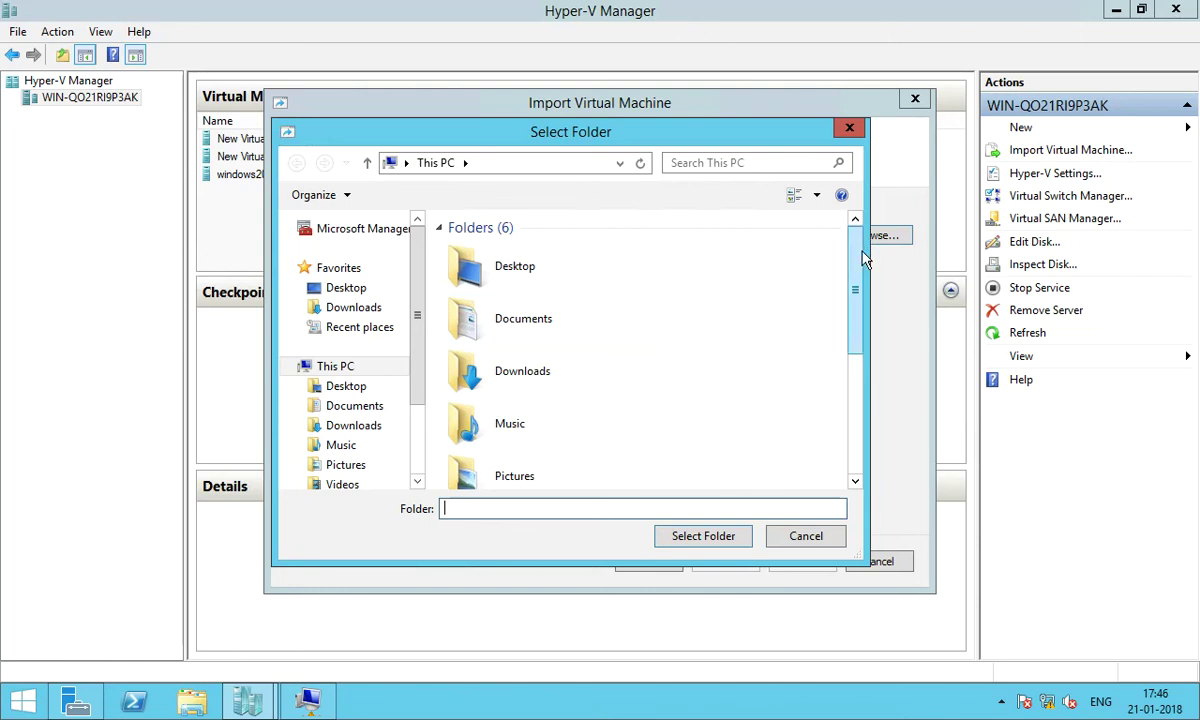
{"action": "left_click_drag", "start_coordinate": [862, 257], "coordinate": [860, 440]}
{"action": "double_click", "coordinate": [560, 412]}
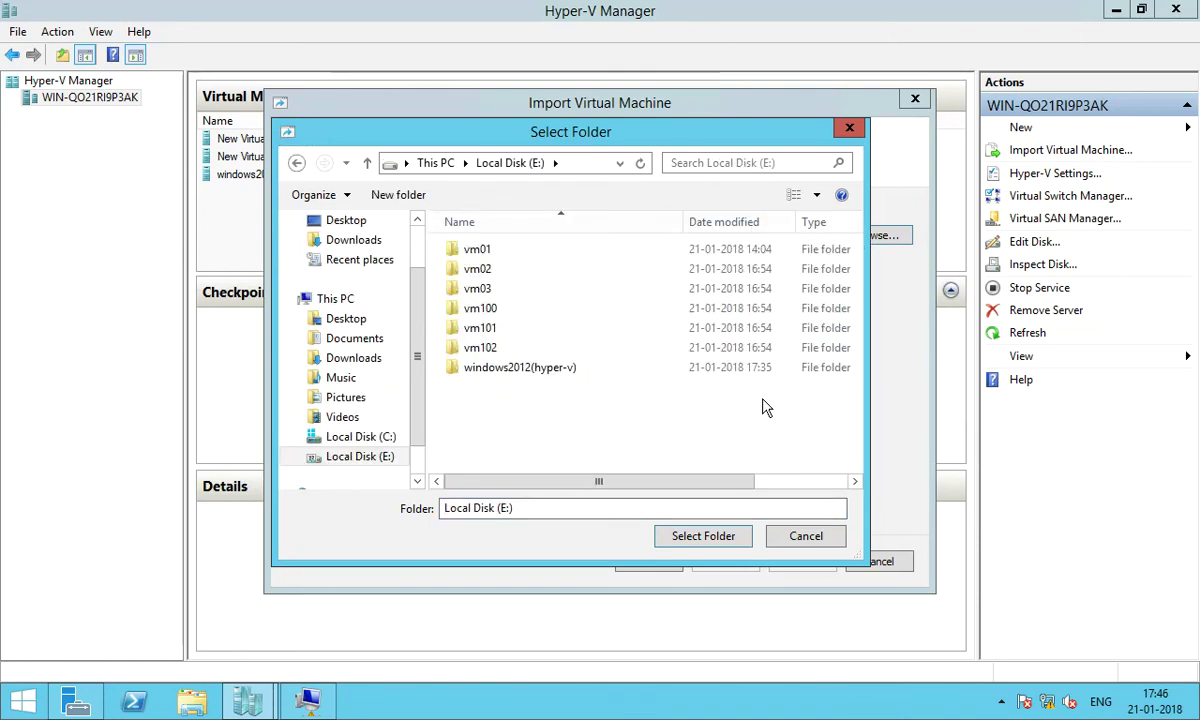
{"action": "double_click", "coordinate": [537, 369]}
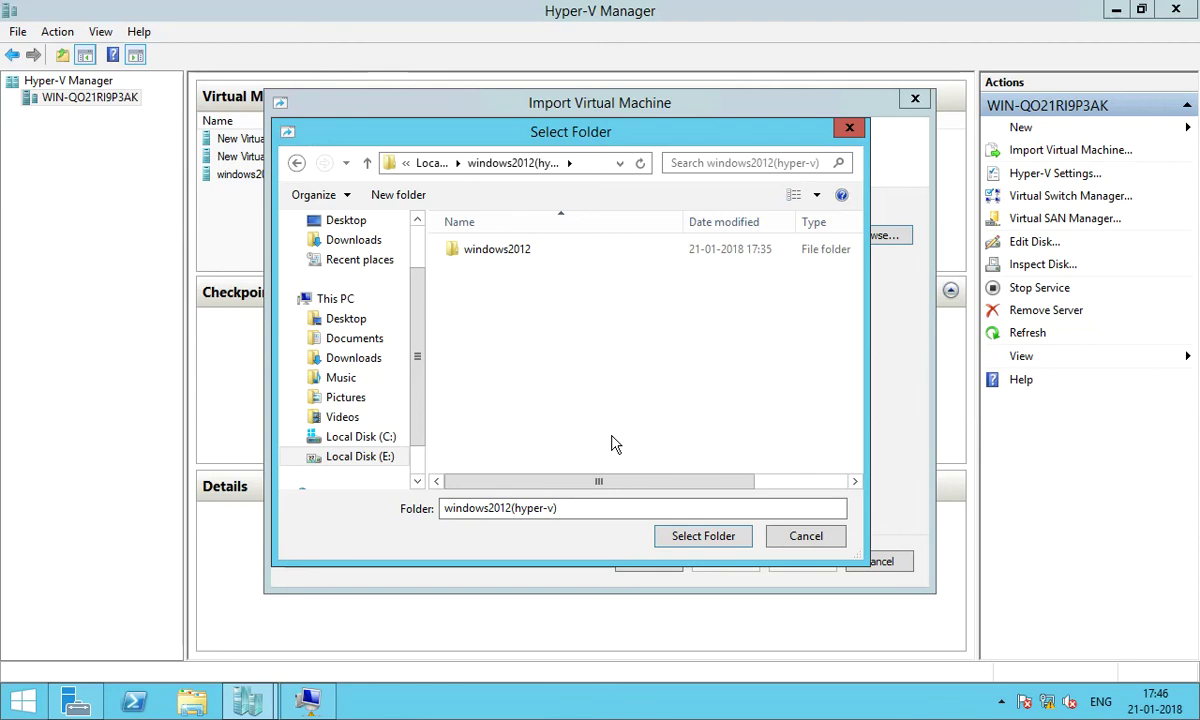
{"action": "left_click", "coordinate": [707, 540]}
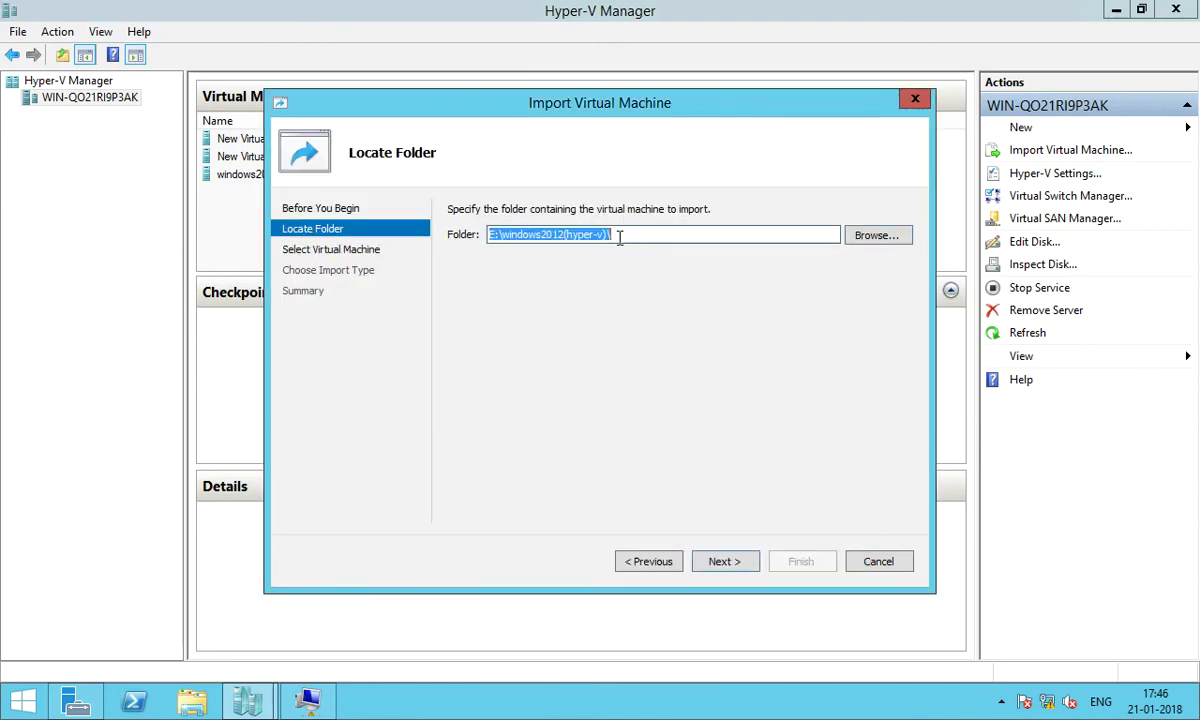
{"action": "left_click", "coordinate": [914, 98]}
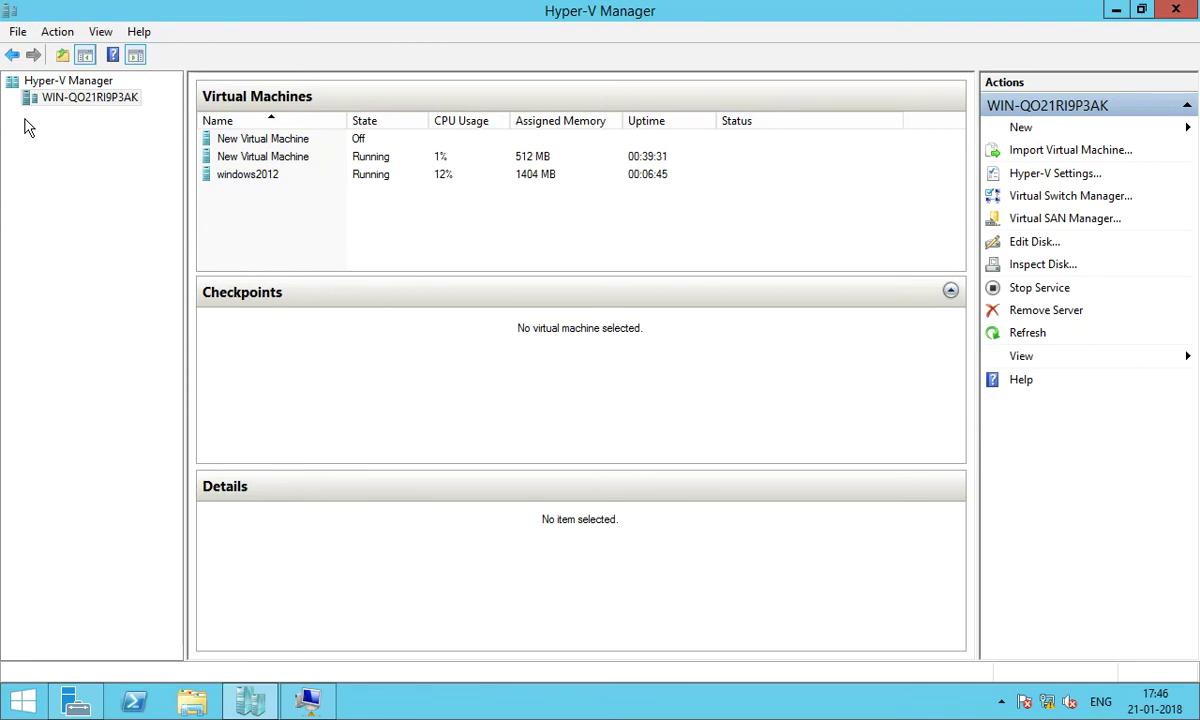
Import from E:\windows2012(hyper-v)\windows2012, accept windows2012, and reach the import type page
{"action": "right_click", "coordinate": [80, 108]}
{"action": "left_click", "coordinate": [218, 138]}
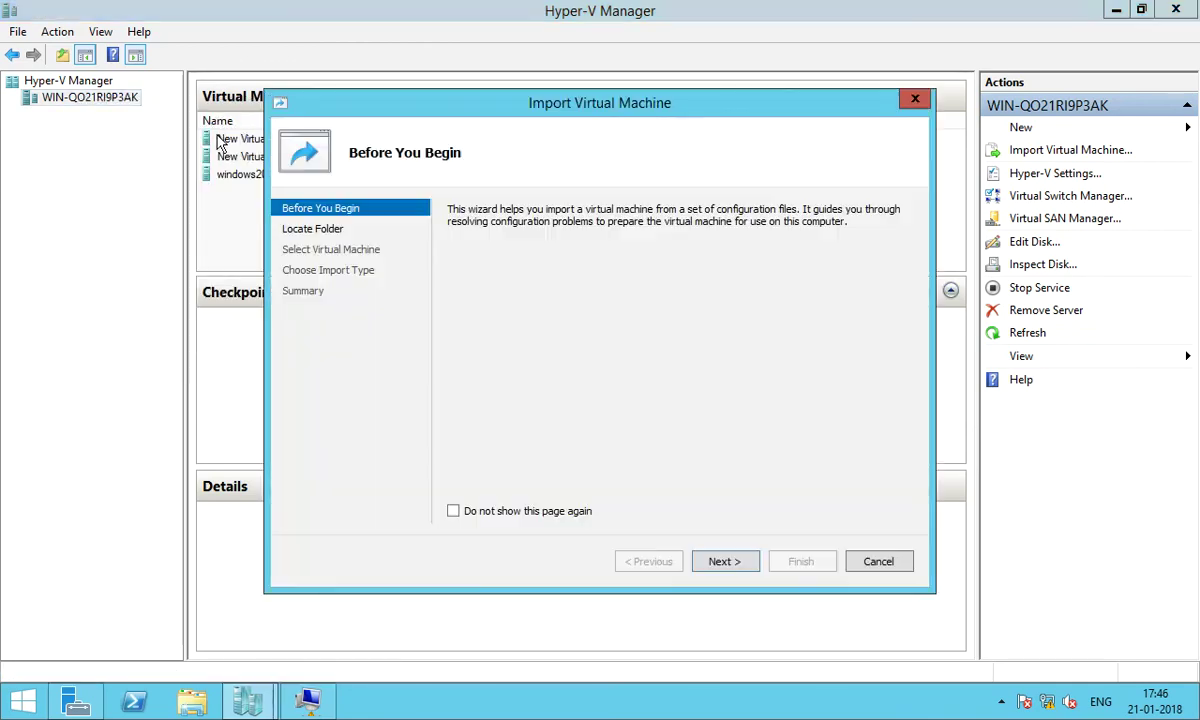
{"action": "left_click", "coordinate": [722, 562]}
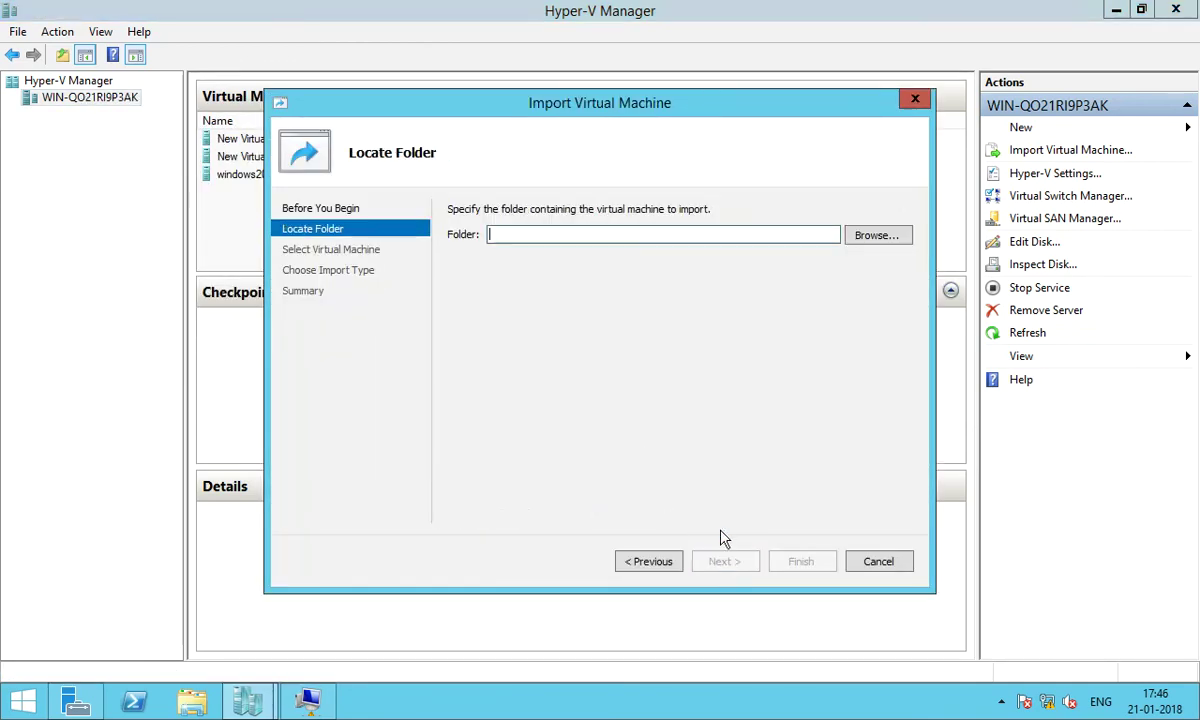
{"action": "left_click", "coordinate": [876, 240]}
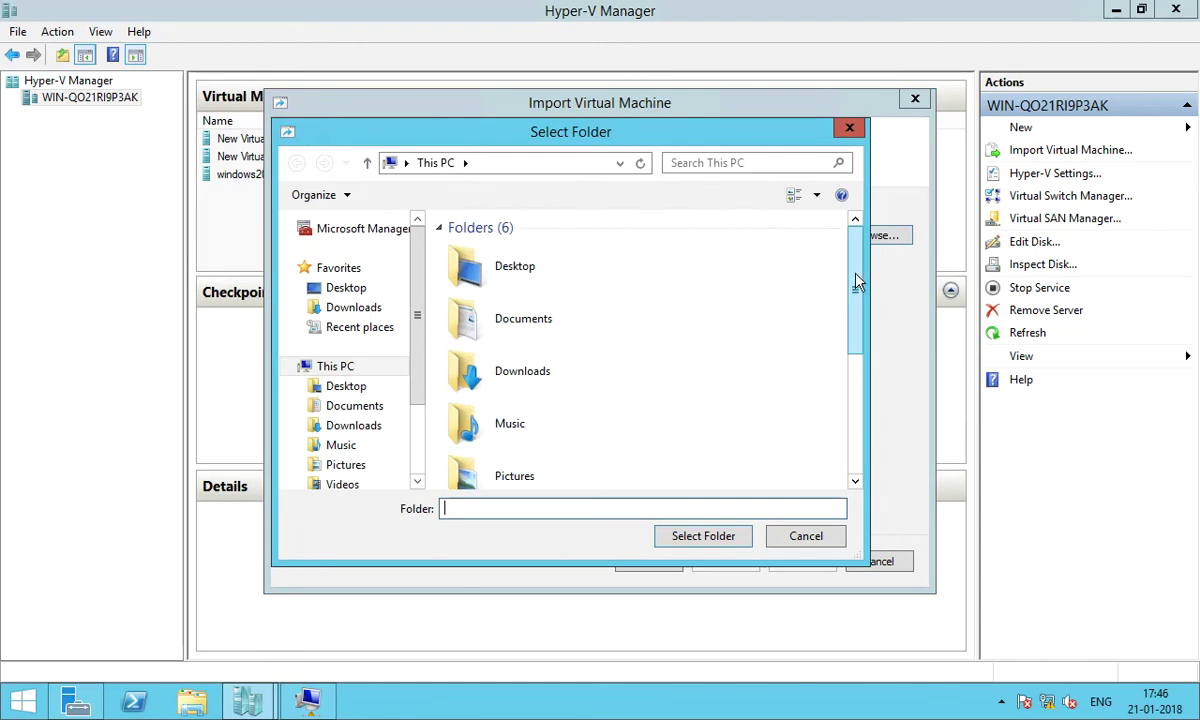
{"action": "scroll", "coordinate": [805, 420], "scroll_direction": "down", "scroll_amount": 3}
{"action": "double_click", "coordinate": [540, 408]}
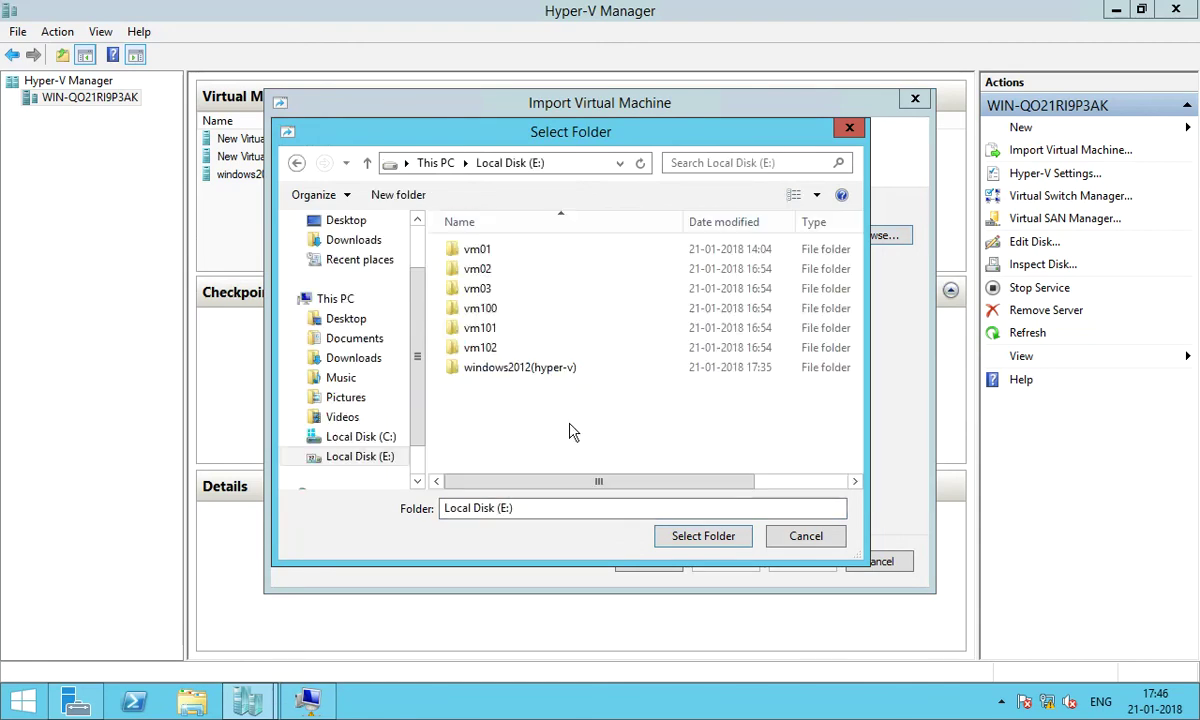
{"action": "double_click", "coordinate": [518, 370]}
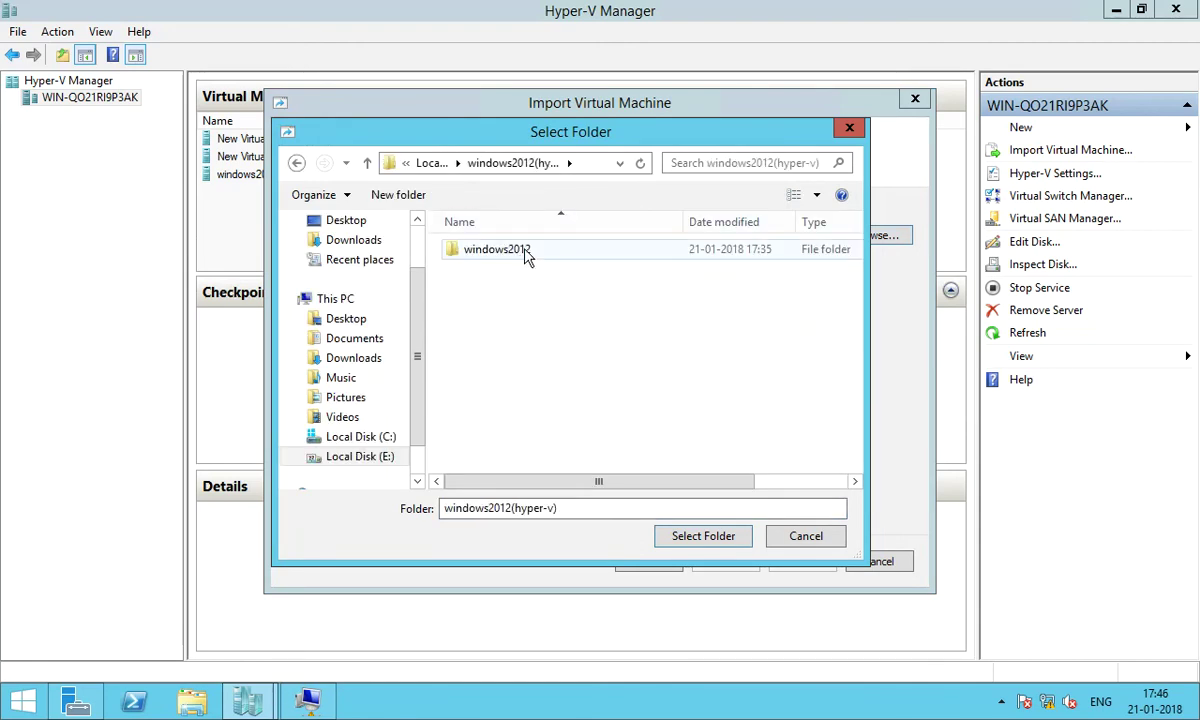
{"action": "left_click", "coordinate": [524, 254]}
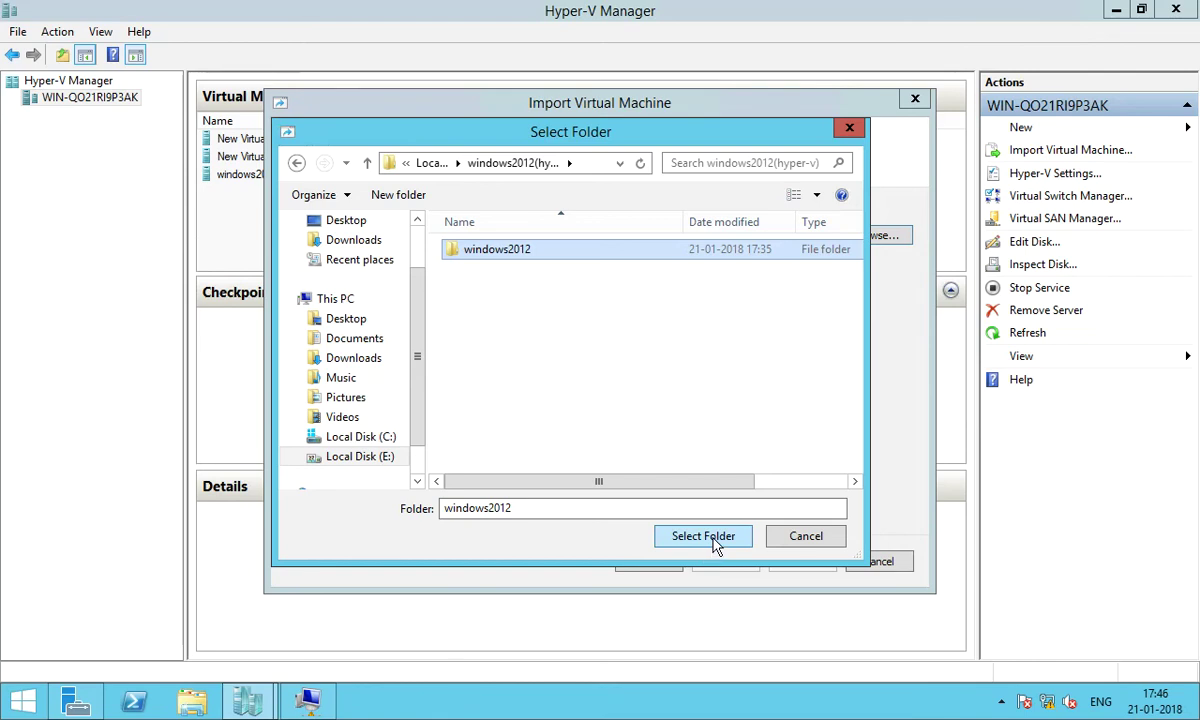
{"action": "left_click", "coordinate": [705, 537]}
{"action": "left_click", "coordinate": [726, 563]}
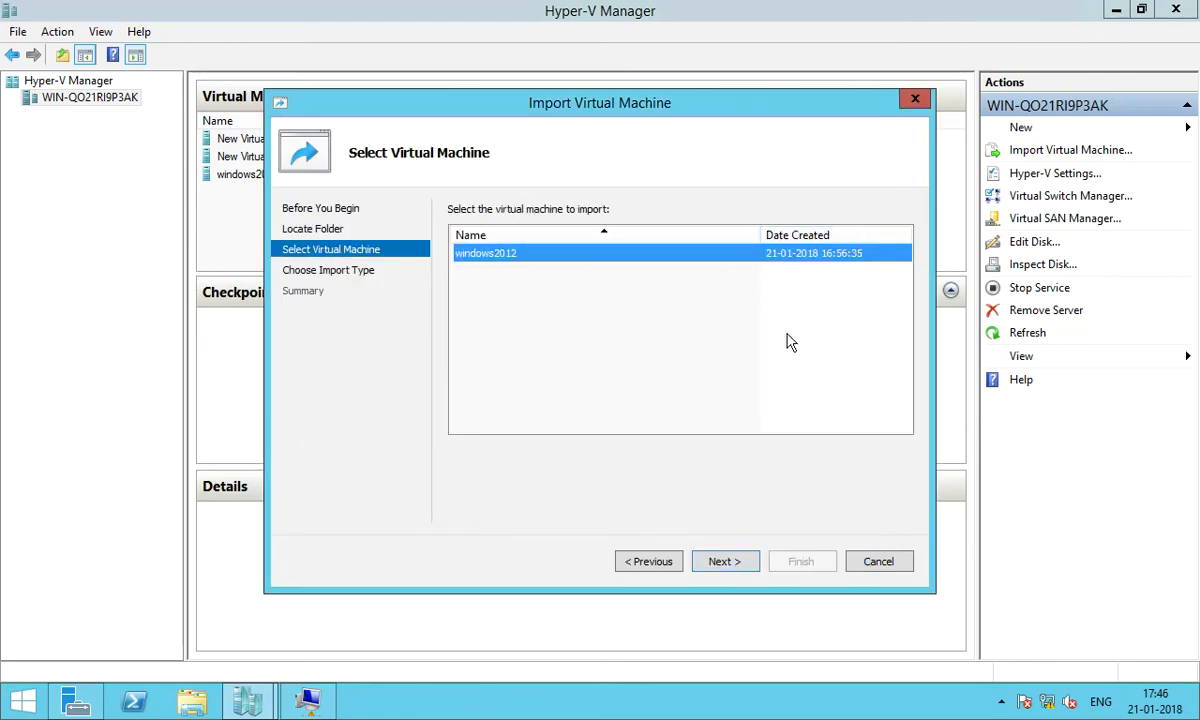
{"action": "left_click", "coordinate": [727, 561]}
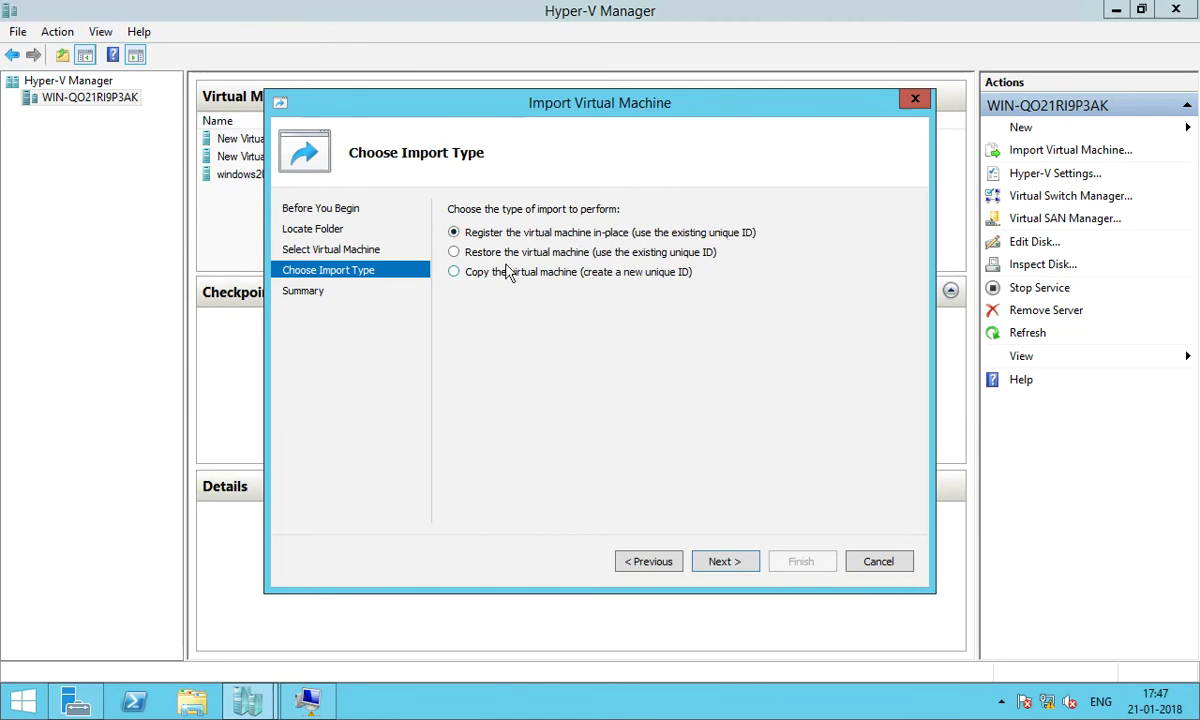
Choose 'Copy the virtual machine (create a new unique ID)', keep default storage folders, and finish
{"action": "left_click", "coordinate": [643, 258]}
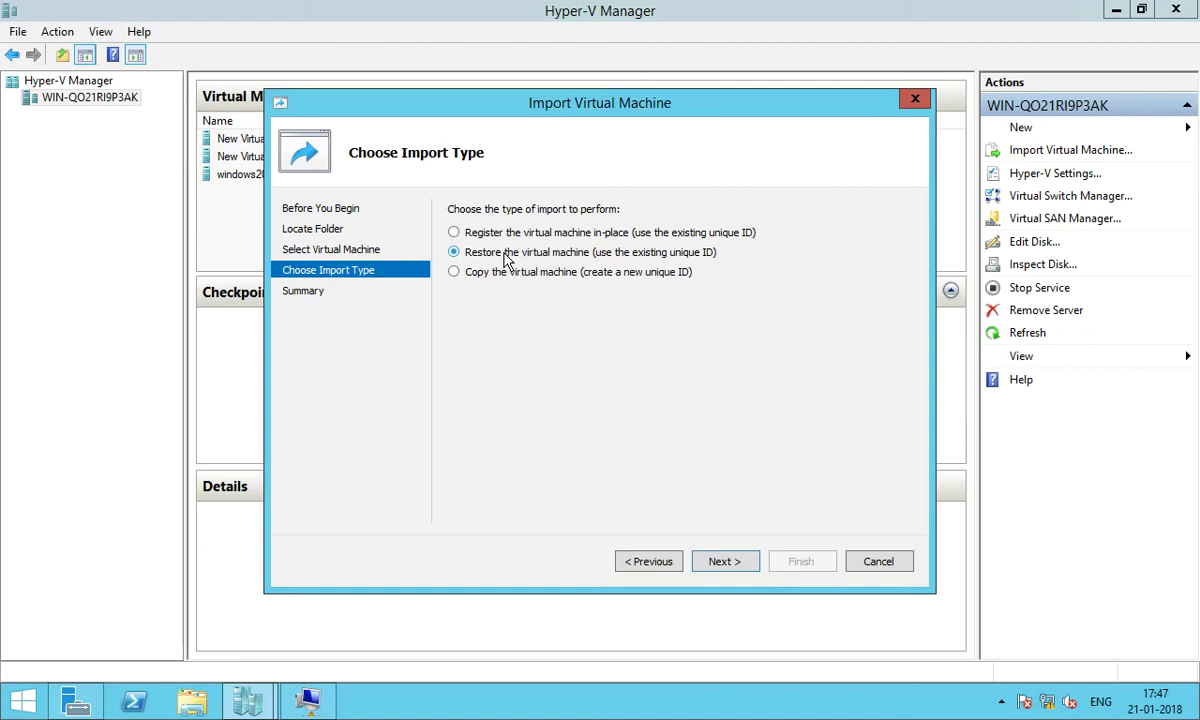
{"action": "left_click", "coordinate": [488, 272]}
{"action": "left_click", "coordinate": [725, 564]}
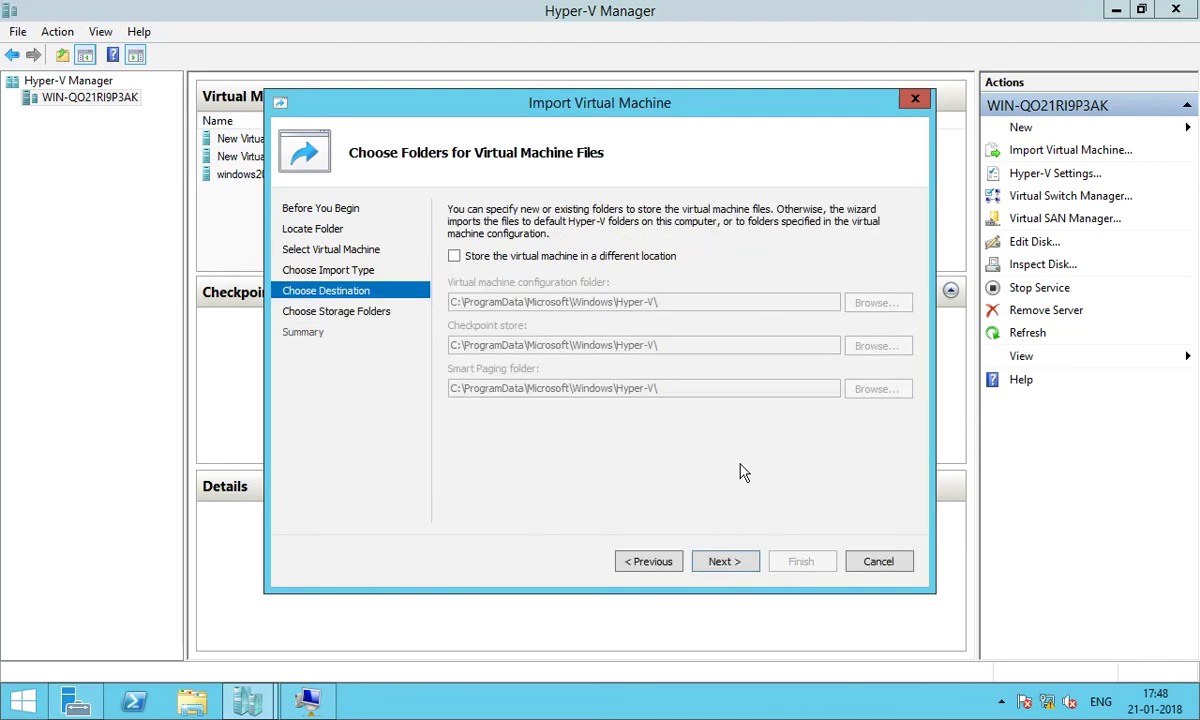
{"action": "left_click", "coordinate": [603, 262]}
{"action": "left_click", "coordinate": [724, 561]}
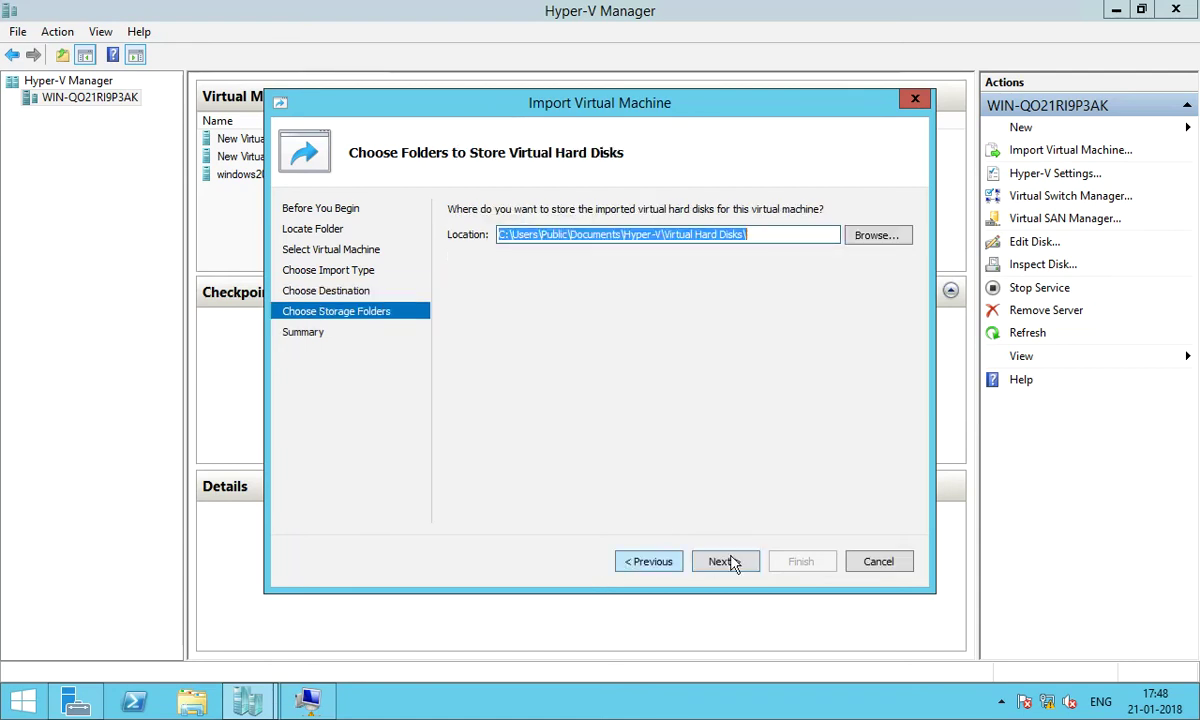
{"action": "left_click", "coordinate": [729, 565]}
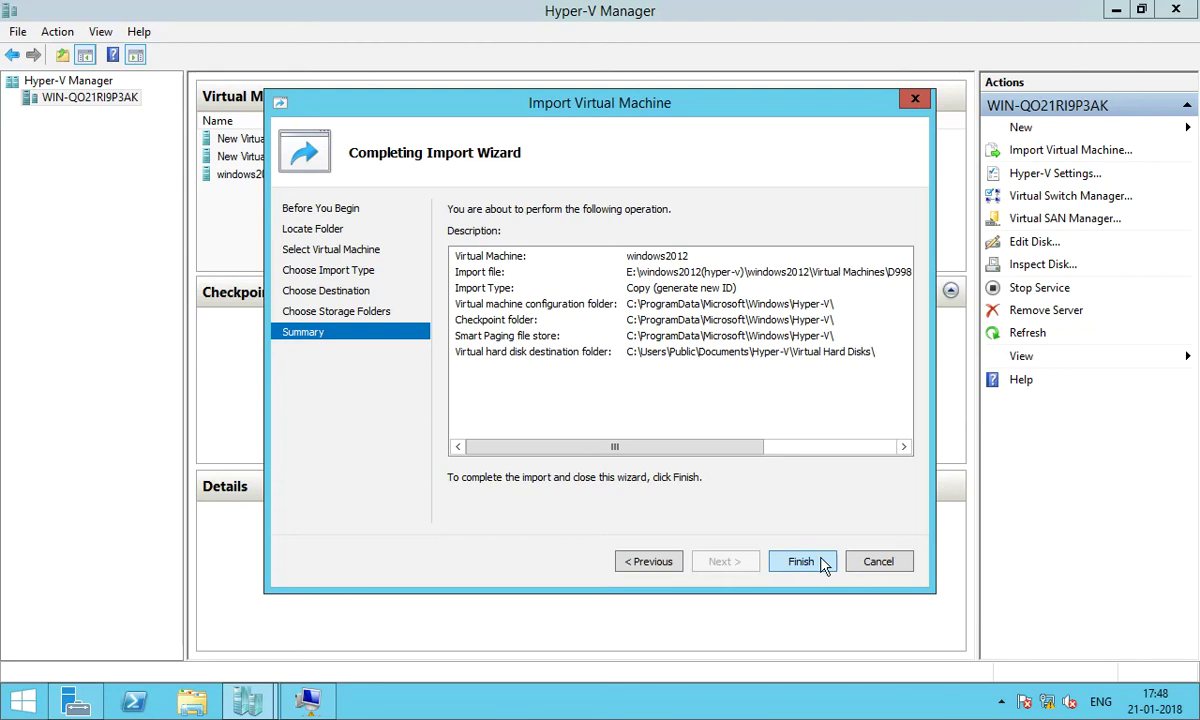
{"action": "left_click", "coordinate": [801, 562]}
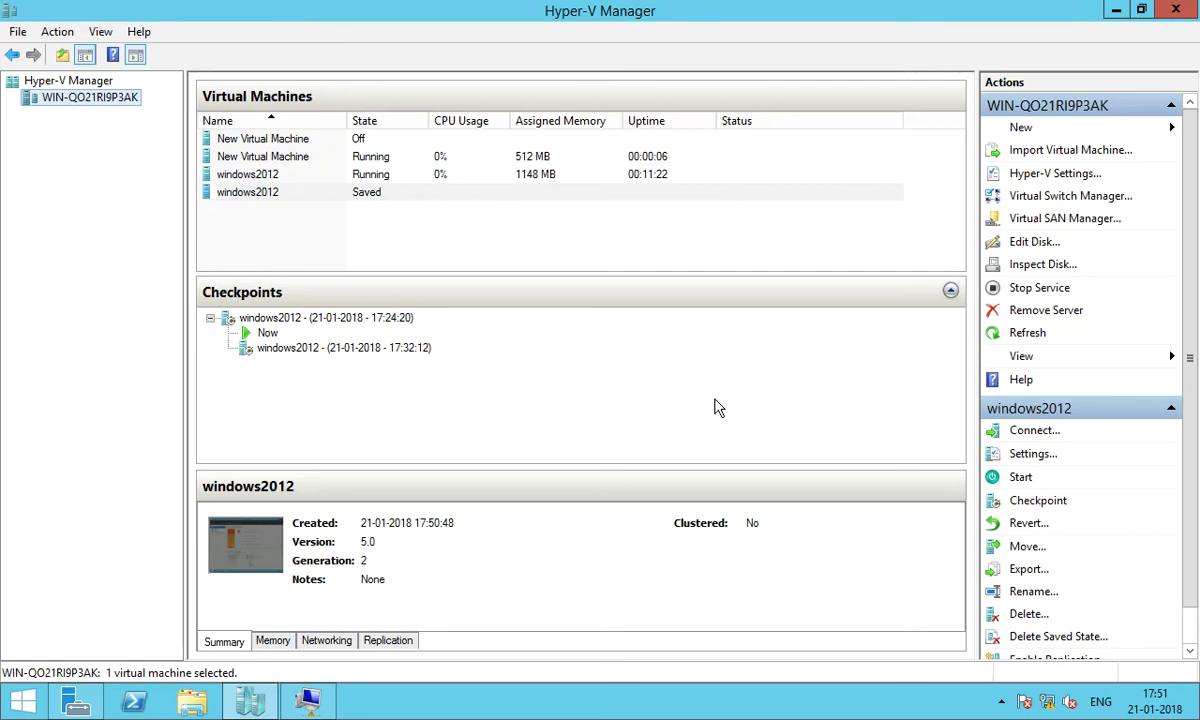
Connect to the Saved windows2012 machine and start it from the connection toolbar
{"action": "left_click", "coordinate": [287, 194]}
{"action": "double_click", "coordinate": [272, 196]}
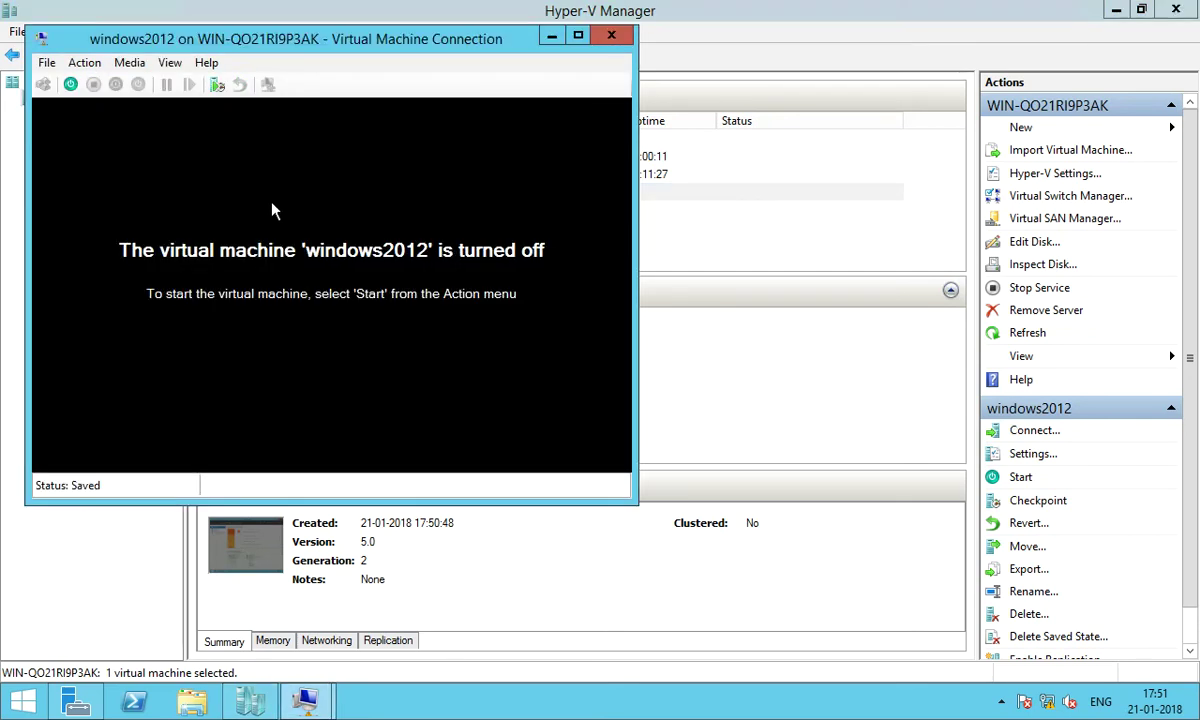
{"action": "left_click", "coordinate": [70, 84]}
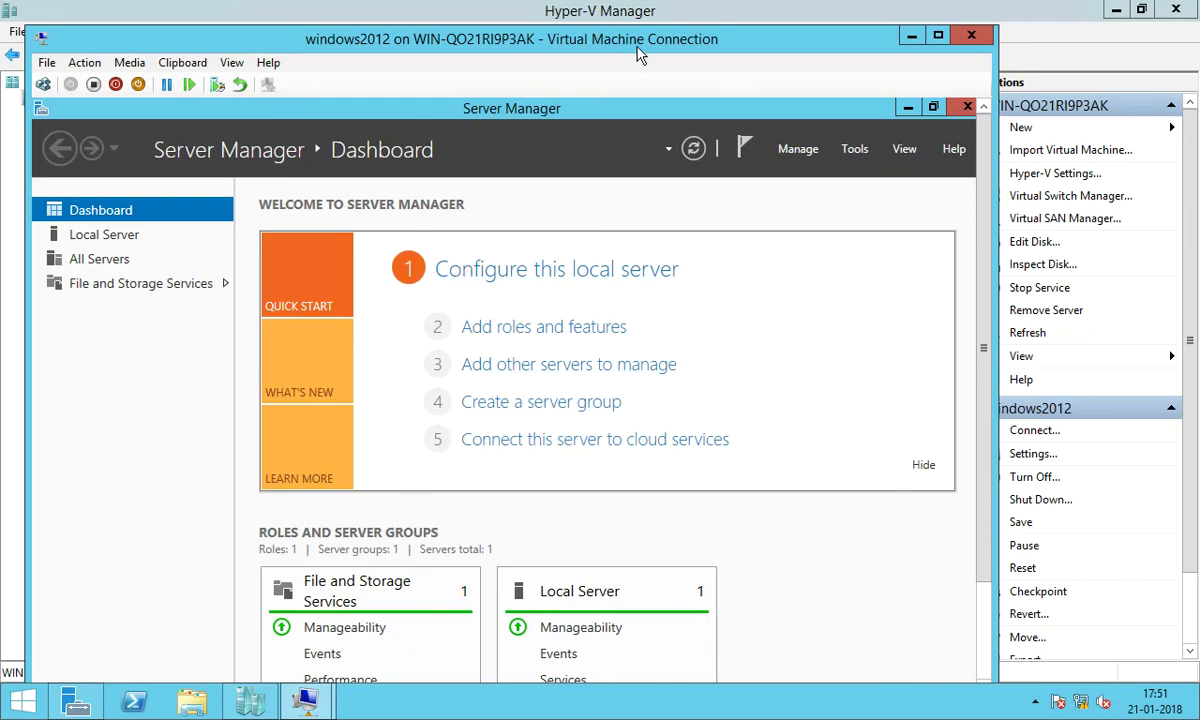
Maximize and restore the windows2012 connection window, then switch it to Full Screen Mode
{"action": "double_click", "coordinate": [603, 45]}
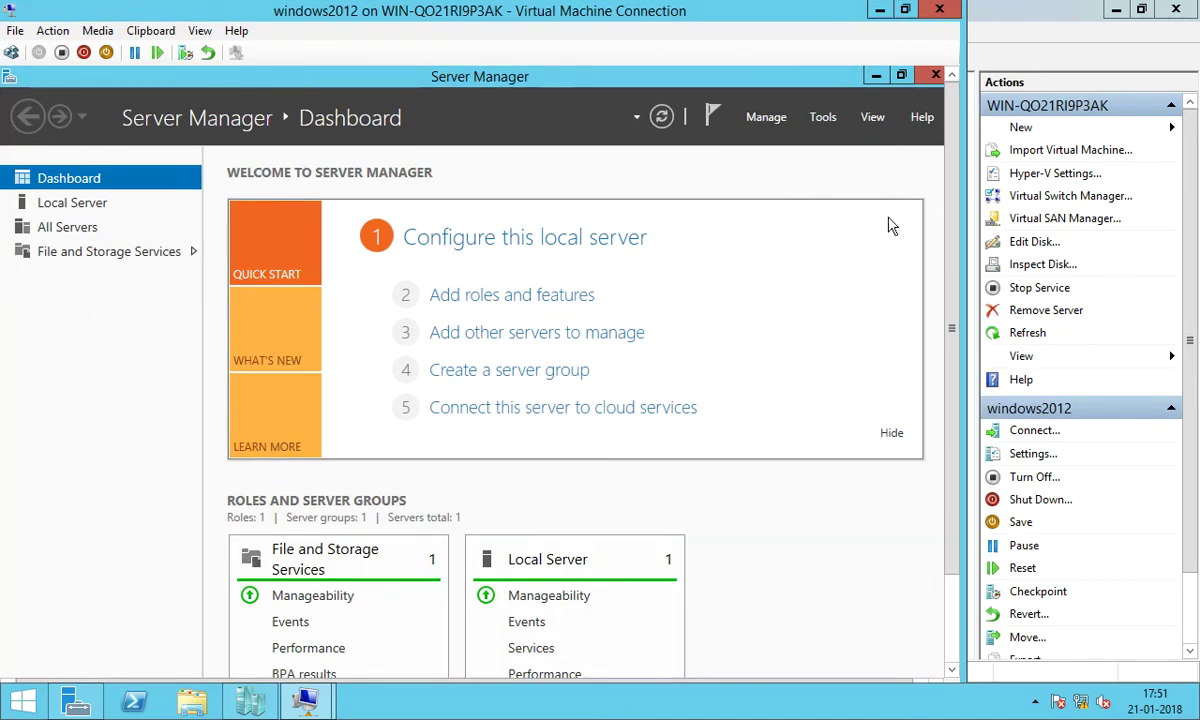
{"action": "left_click_drag", "start_coordinate": [951, 193], "coordinate": [955, 368]}
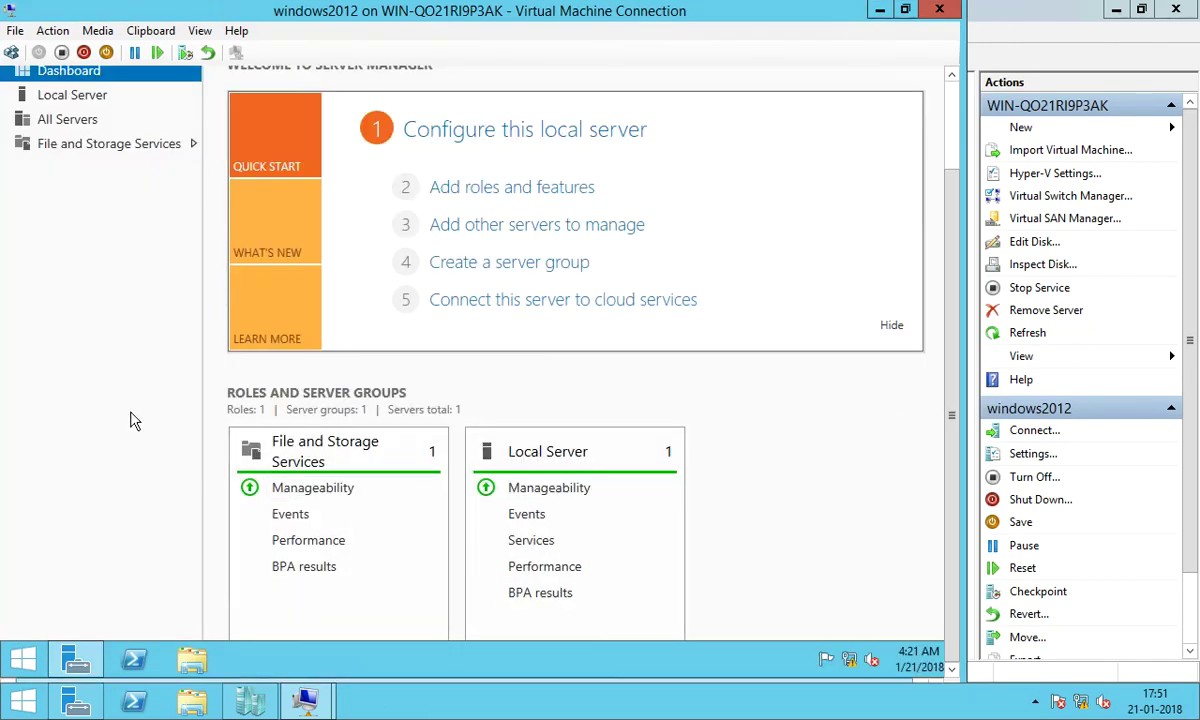
{"action": "left_click", "coordinate": [905, 12]}
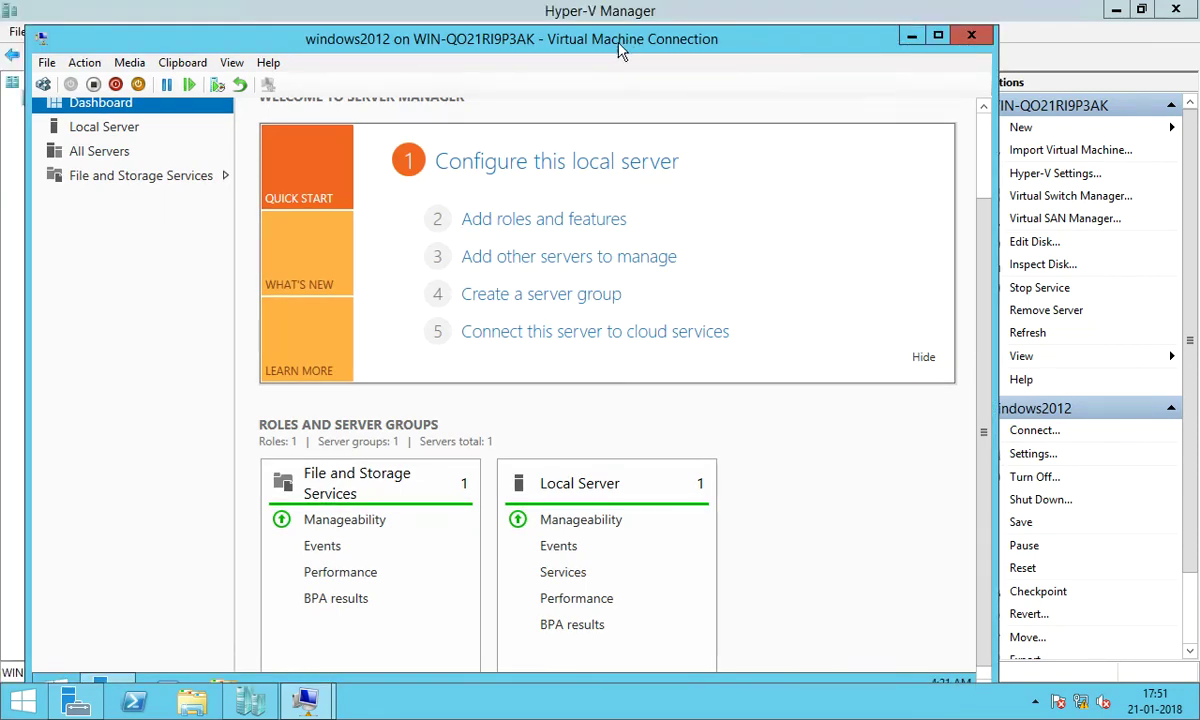
{"action": "left_click", "coordinate": [190, 63]}
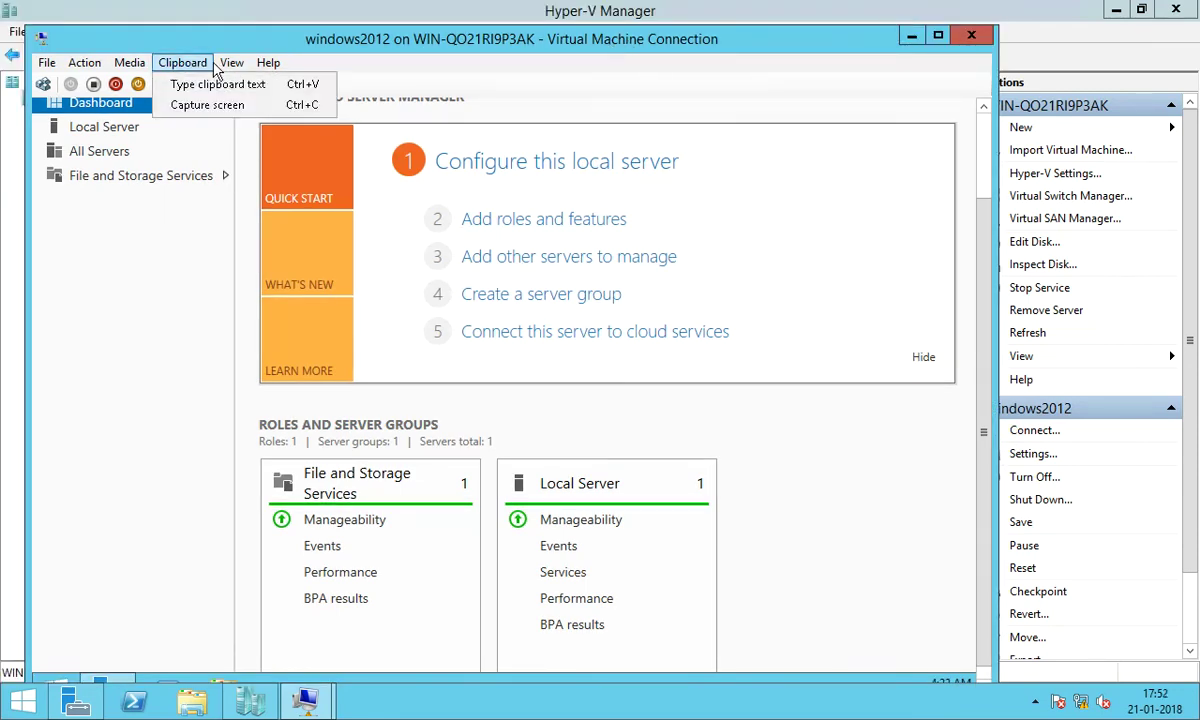
{"action": "left_click", "coordinate": [235, 82]}
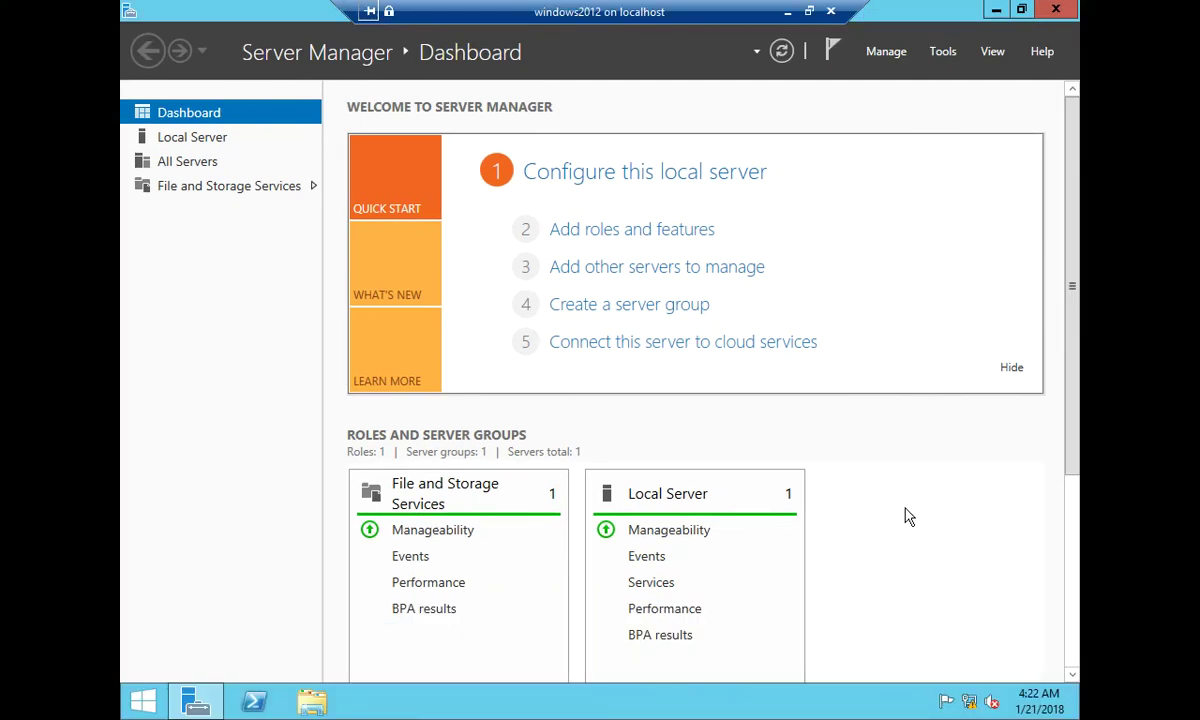
From the guest's Run box, open the System32 Sysprep folder and launch sysprep.exe
{"action": "key", "text": "super+r"}
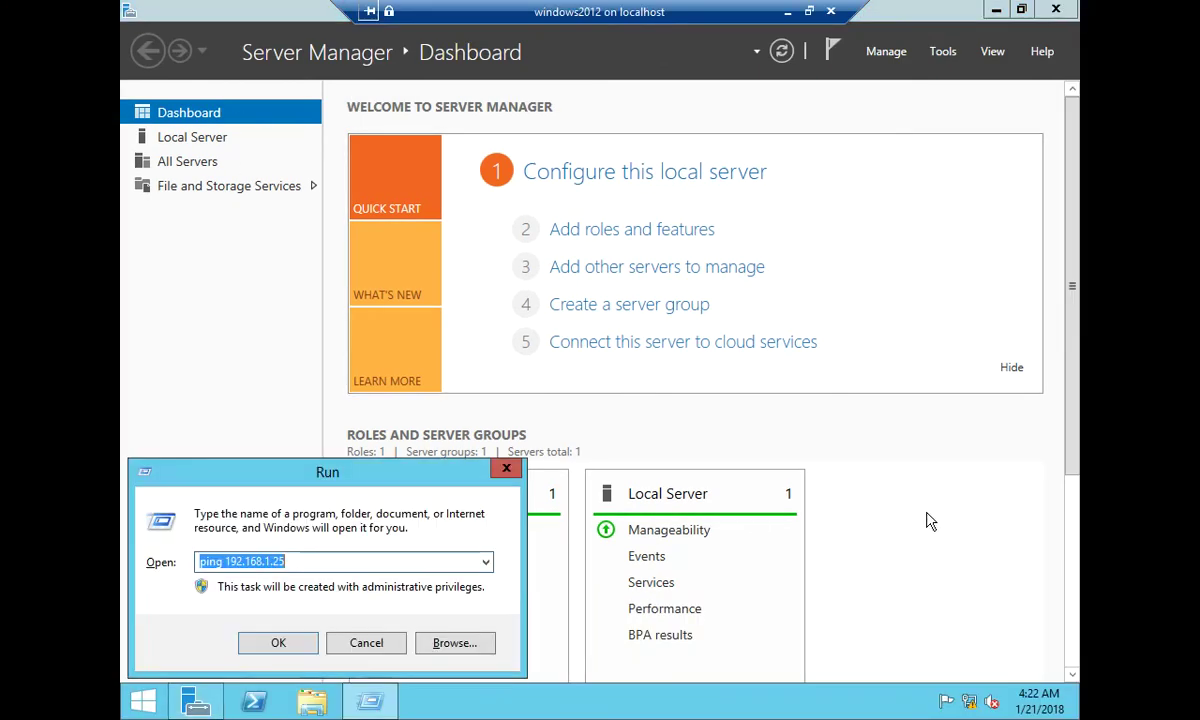
{"action": "key", "text": "BackSpace"}
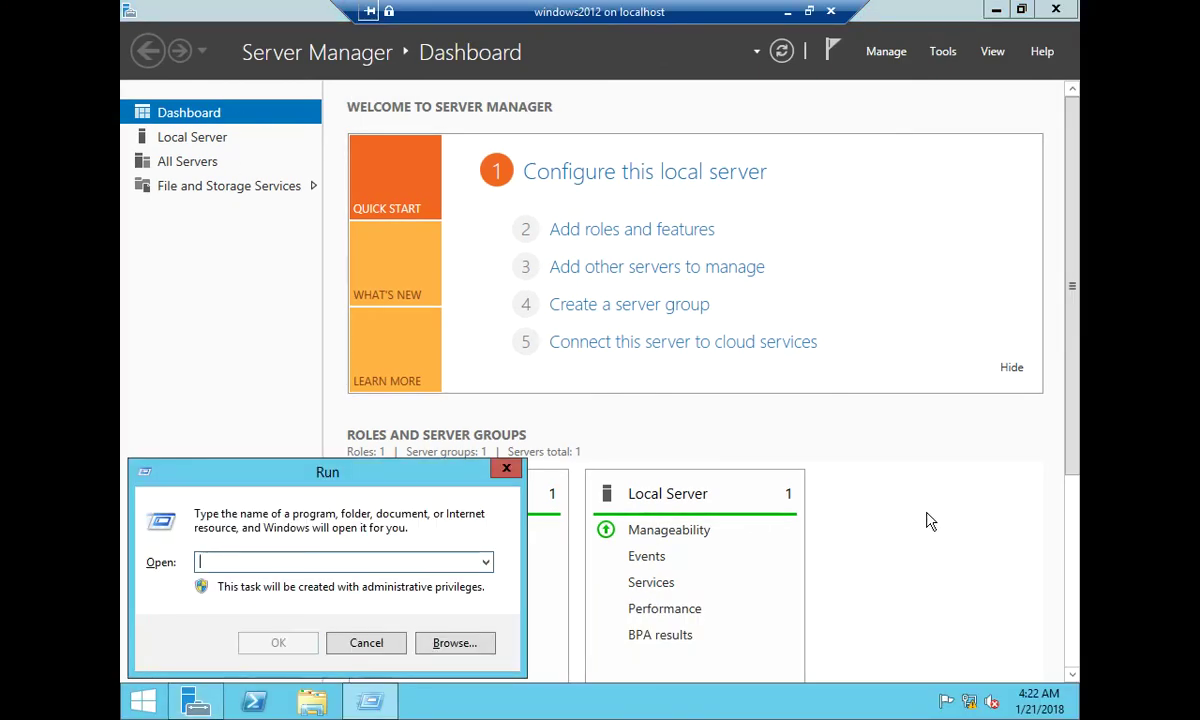
{"action": "type", "text": "sys"}
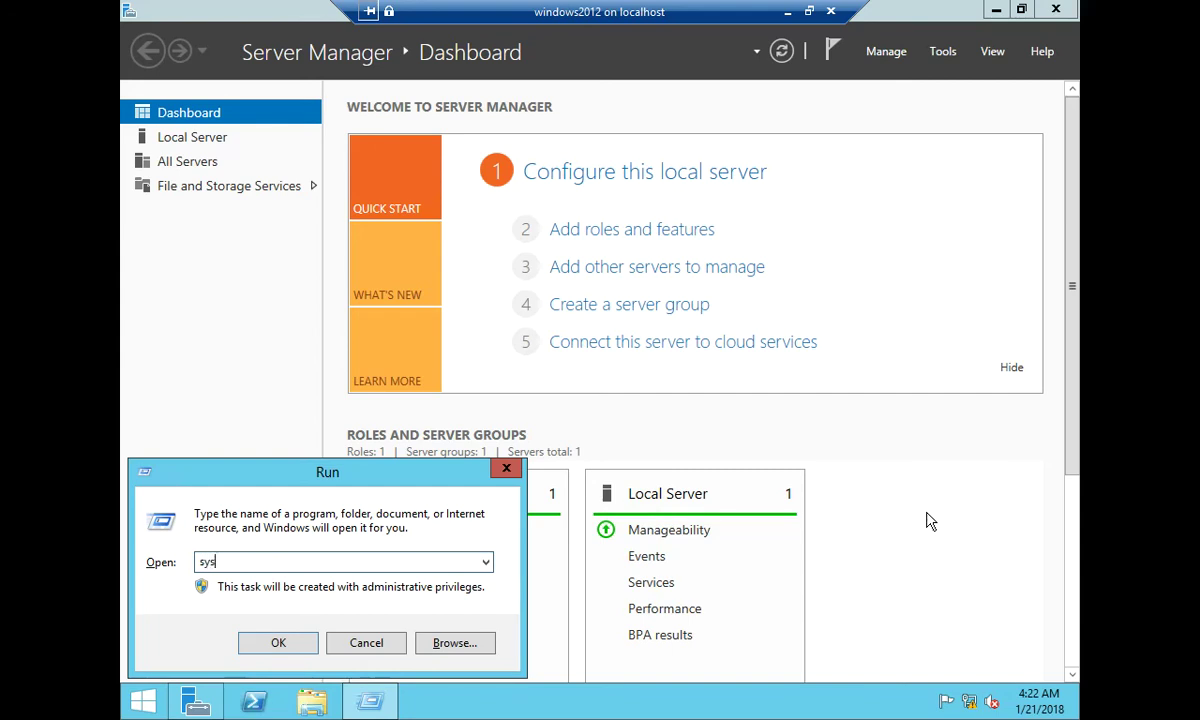
{"action": "type", "text": "dm.cpl"}
{"action": "key", "text": "Return"}
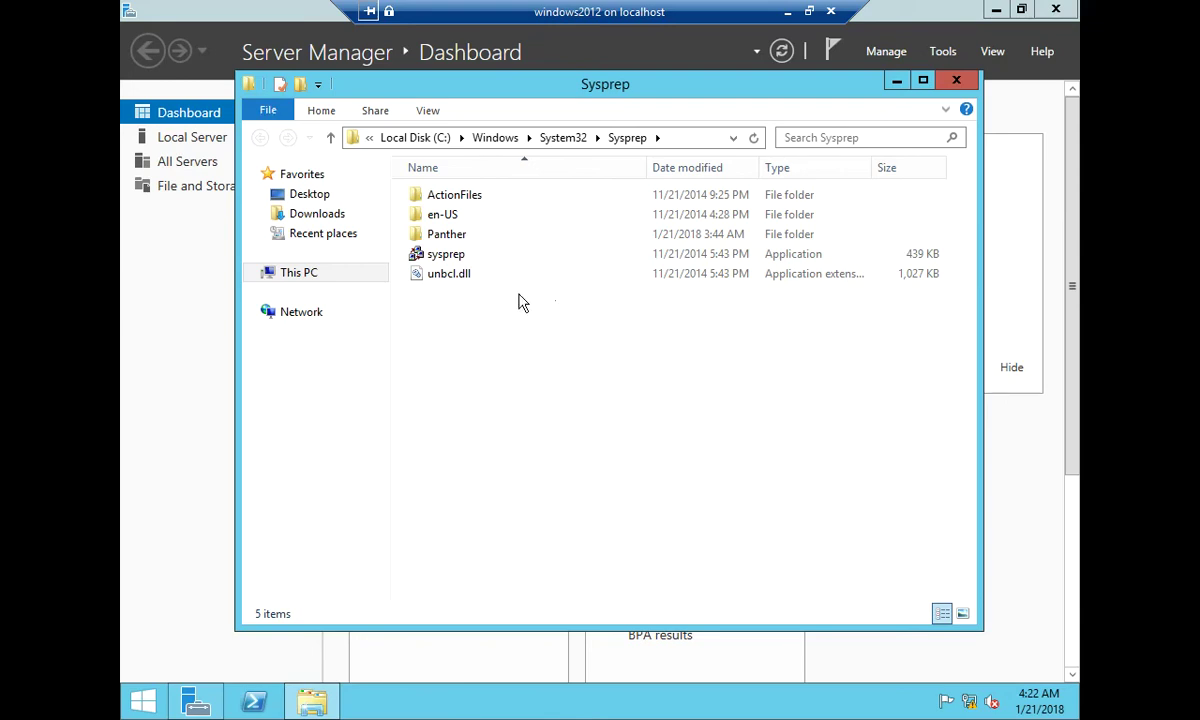
{"action": "double_click", "coordinate": [471, 256]}
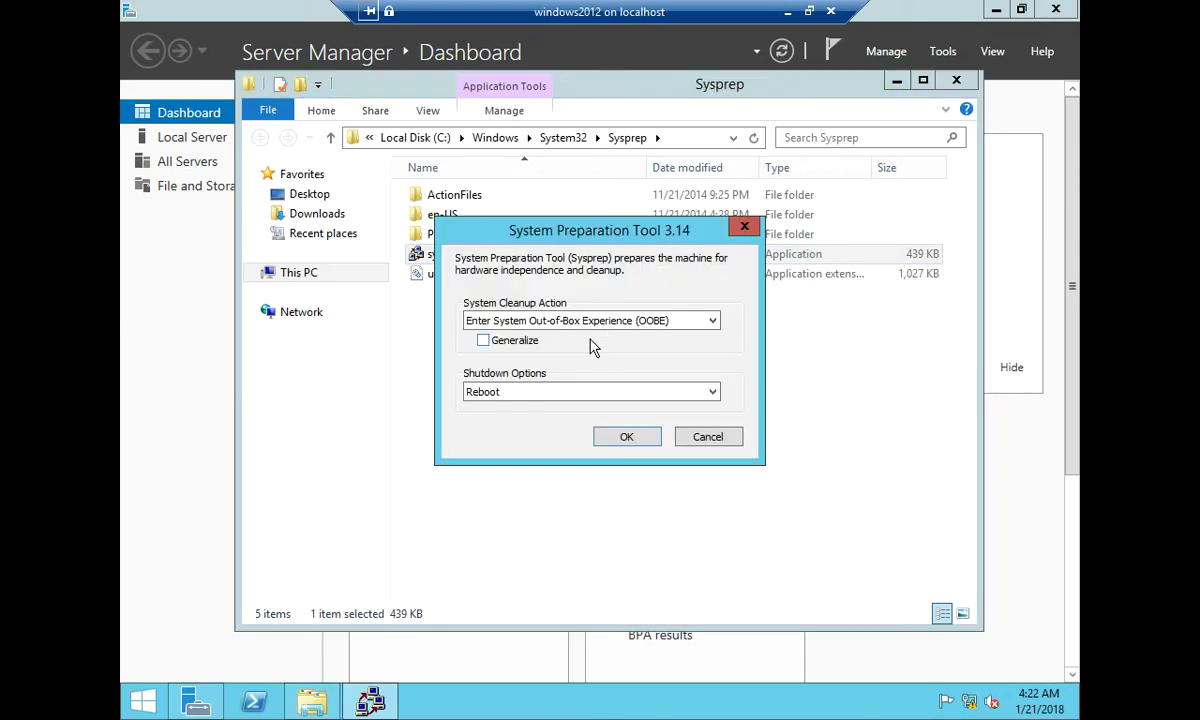
Run Sysprep with Enter System OOBE, Generalize ticked, and Shutdown as the shutdown option
{"action": "left_click", "coordinate": [590, 320]}
{"action": "left_click", "coordinate": [590, 320]}
{"action": "left_click", "coordinate": [484, 340]}
{"action": "left_click", "coordinate": [518, 392]}
{"action": "left_click", "coordinate": [482, 433]}
{"action": "left_click", "coordinate": [624, 437]}
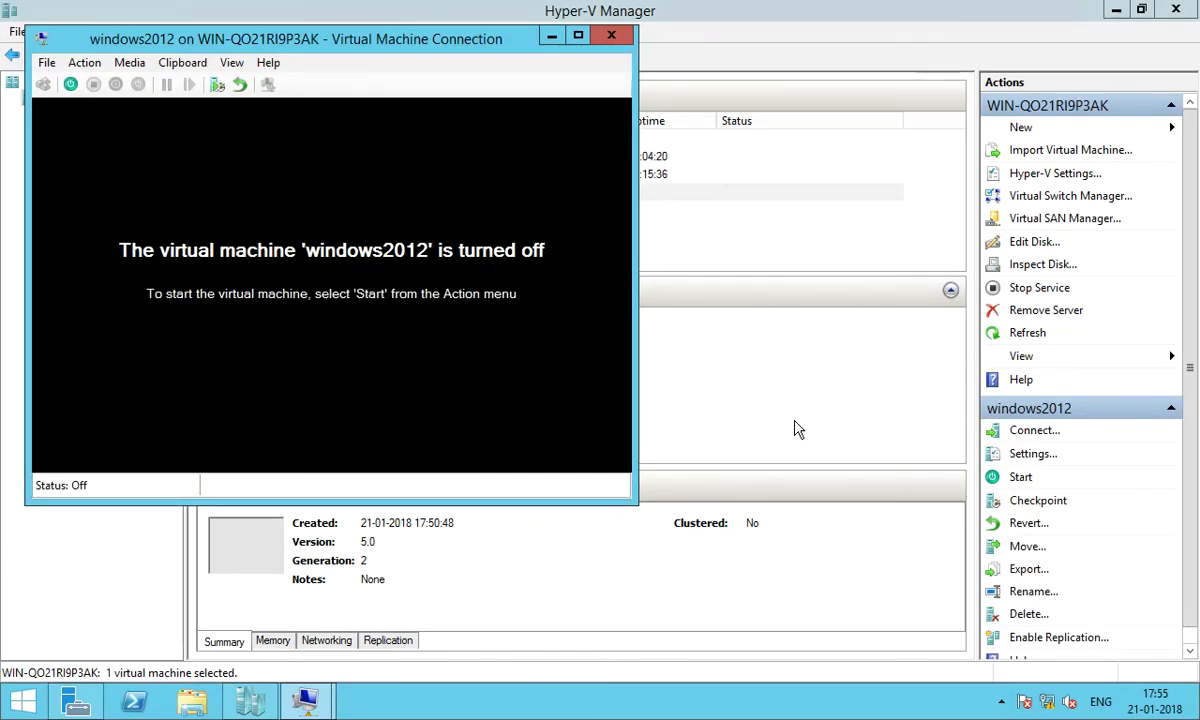
Start the sysprepped windows2012 VM and view its connection in full screen
{"action": "left_click", "coordinate": [70, 84]}
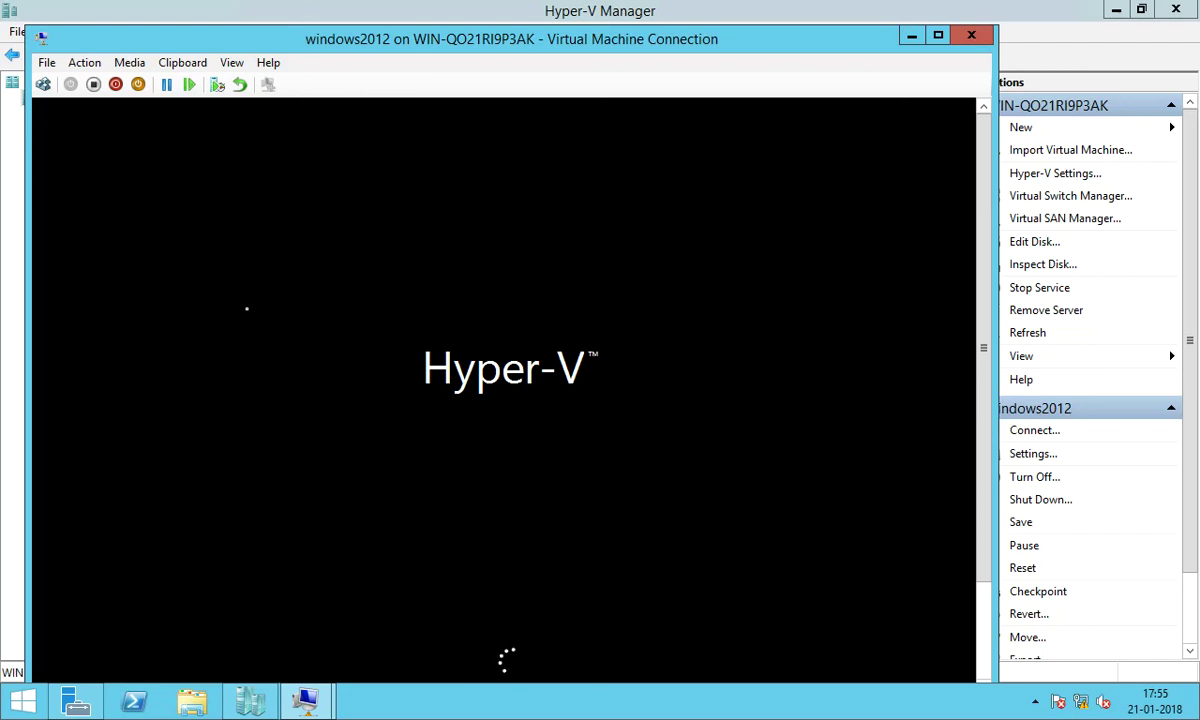
{"action": "left_click", "coordinate": [197, 66]}
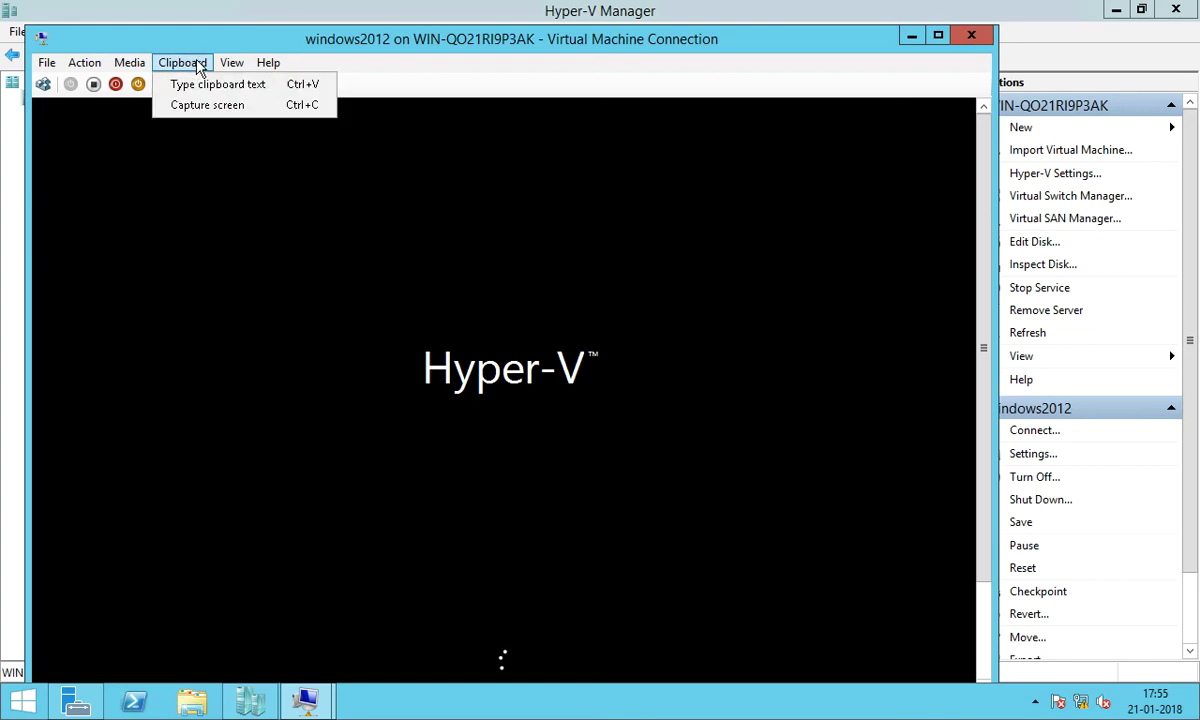
{"action": "left_click", "coordinate": [232, 80]}
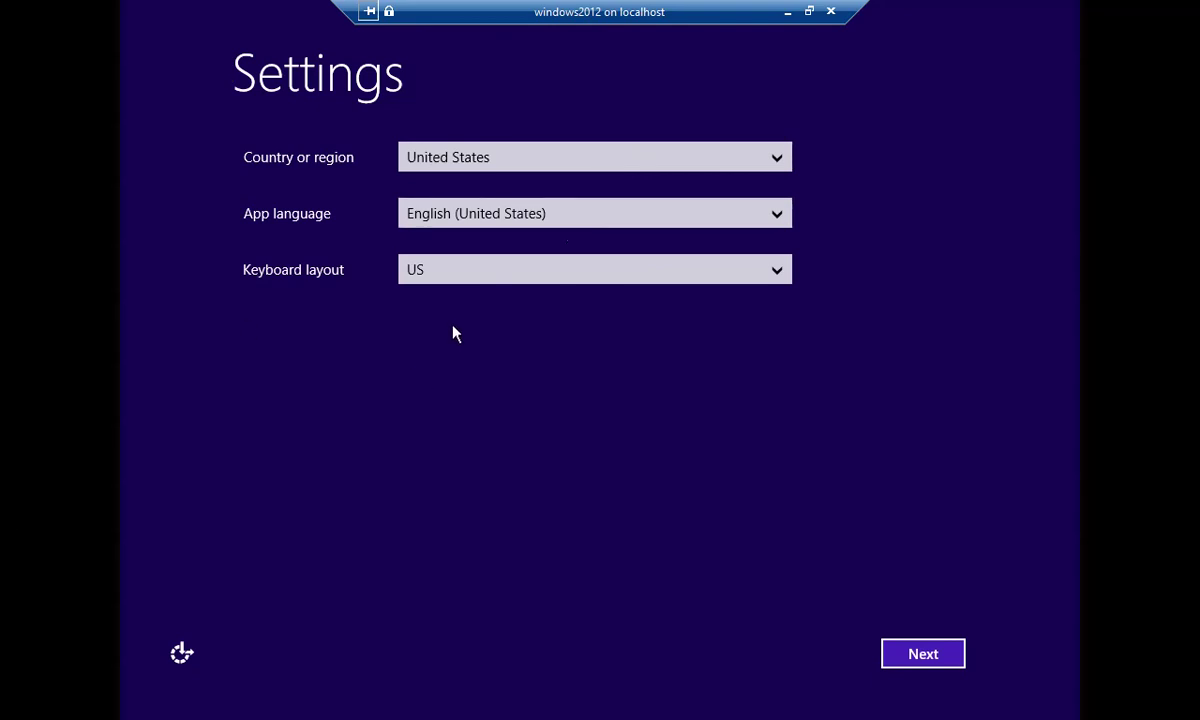
Accept the default region settings and license, set the Administrator password, then minimize the VM window
{"action": "left_click", "coordinate": [918, 650]}
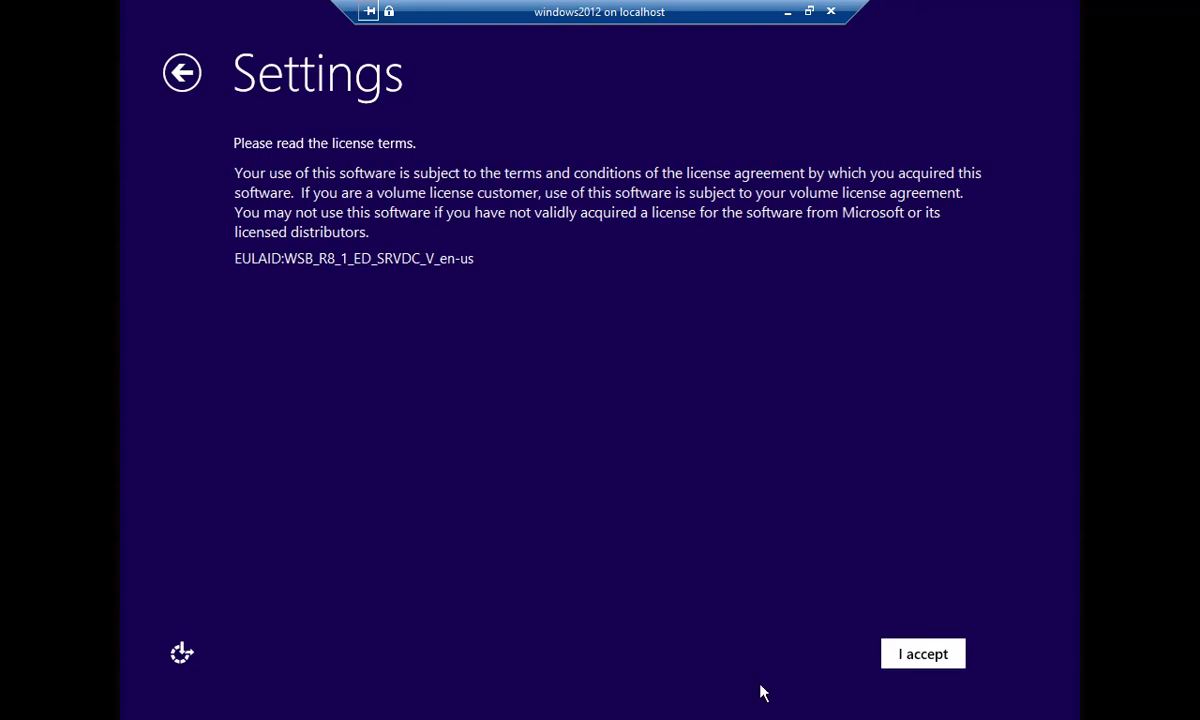
{"action": "key", "text": "Return"}
{"action": "type", "text": "•••••••••"}
{"action": "key", "text": "Tab"}
{"action": "type", "text": "••••••••"}
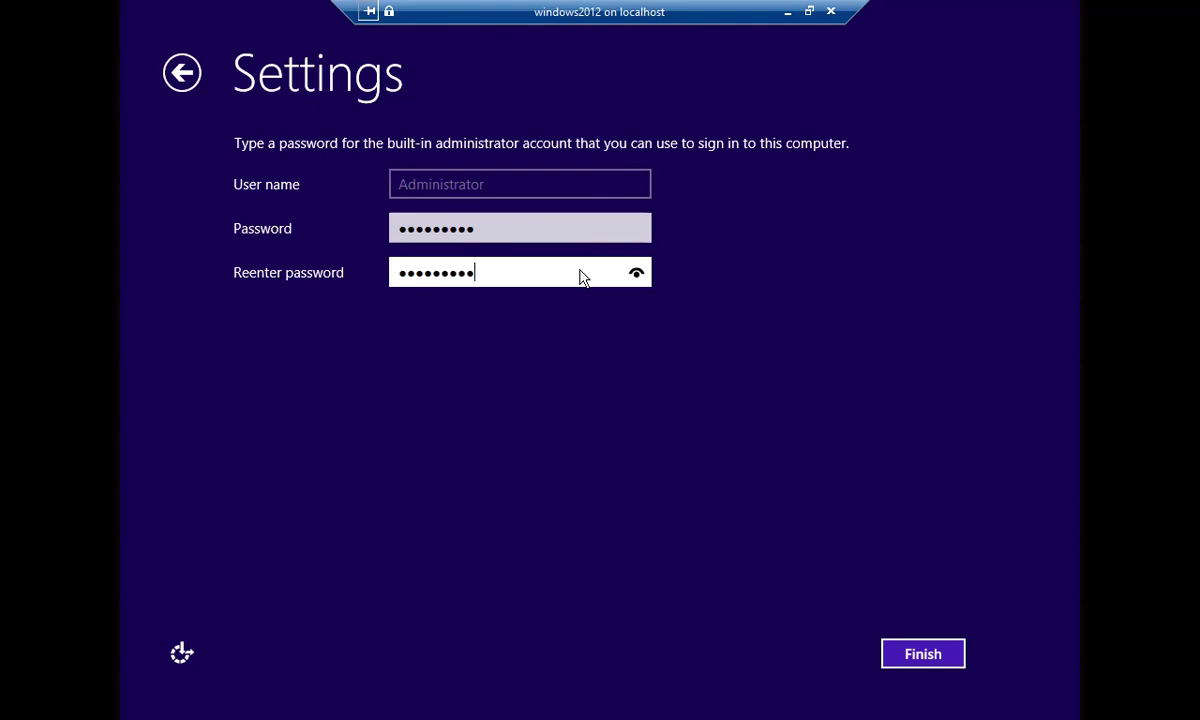
{"action": "key", "text": "Return"}
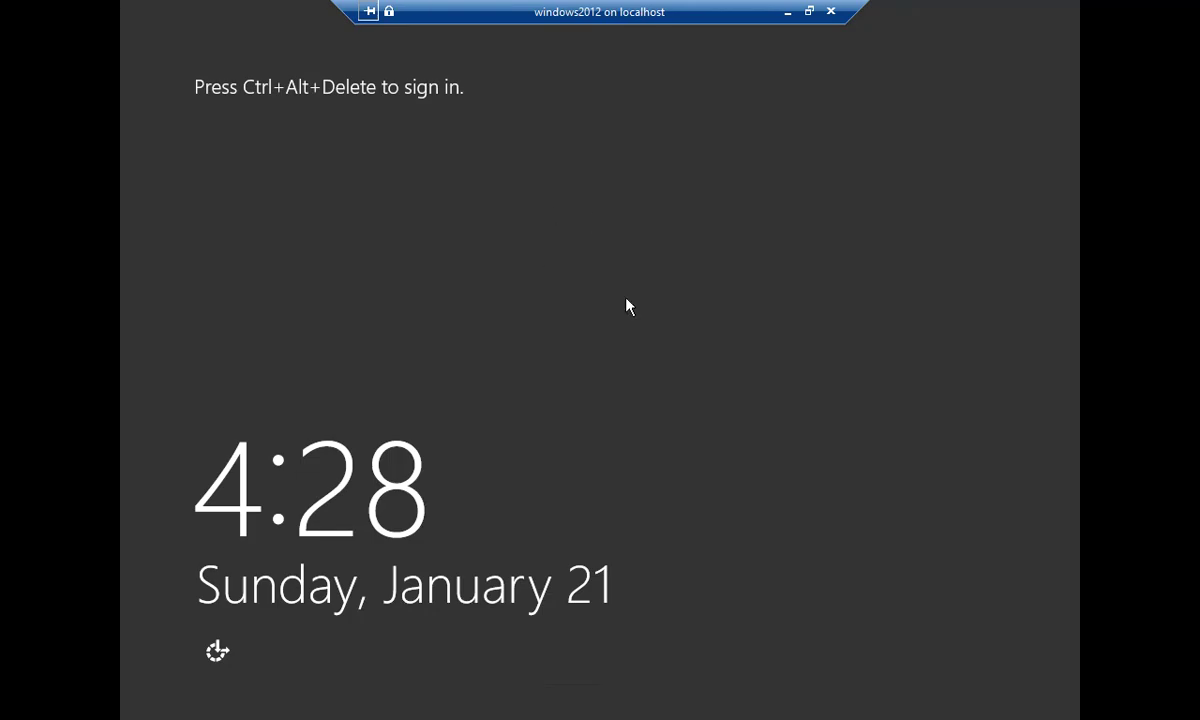
{"action": "left_click", "coordinate": [787, 12]}
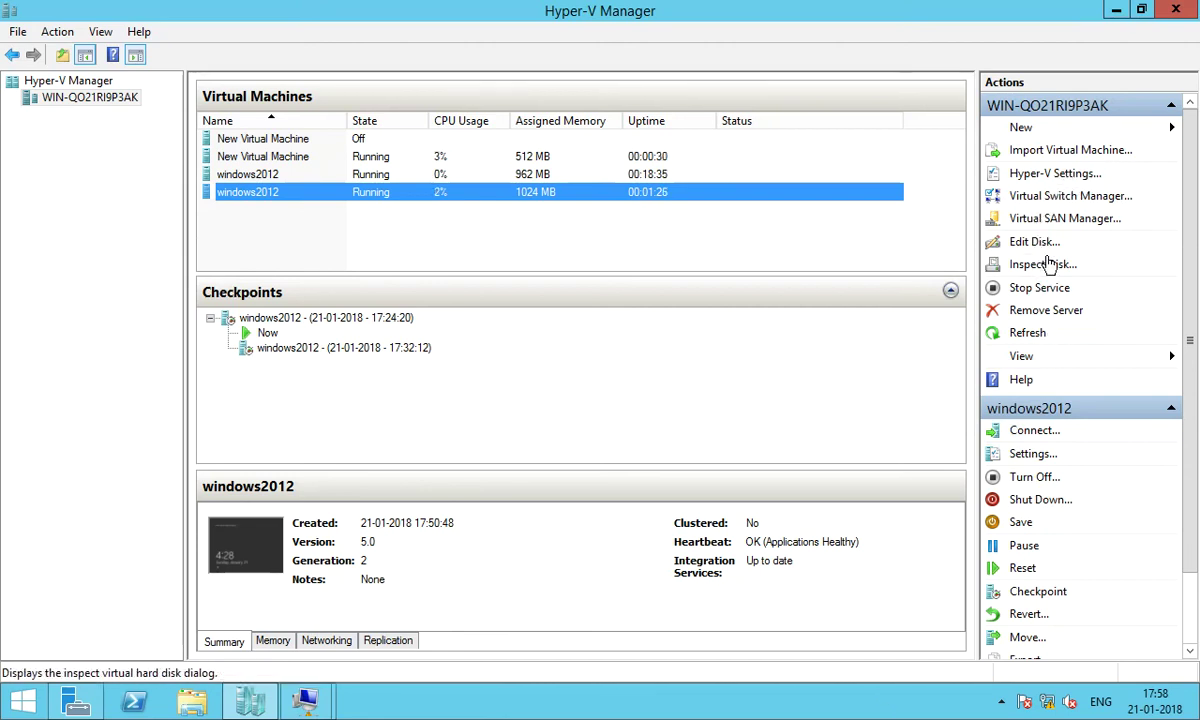
{"action": "left_click", "coordinate": [1045, 263]}
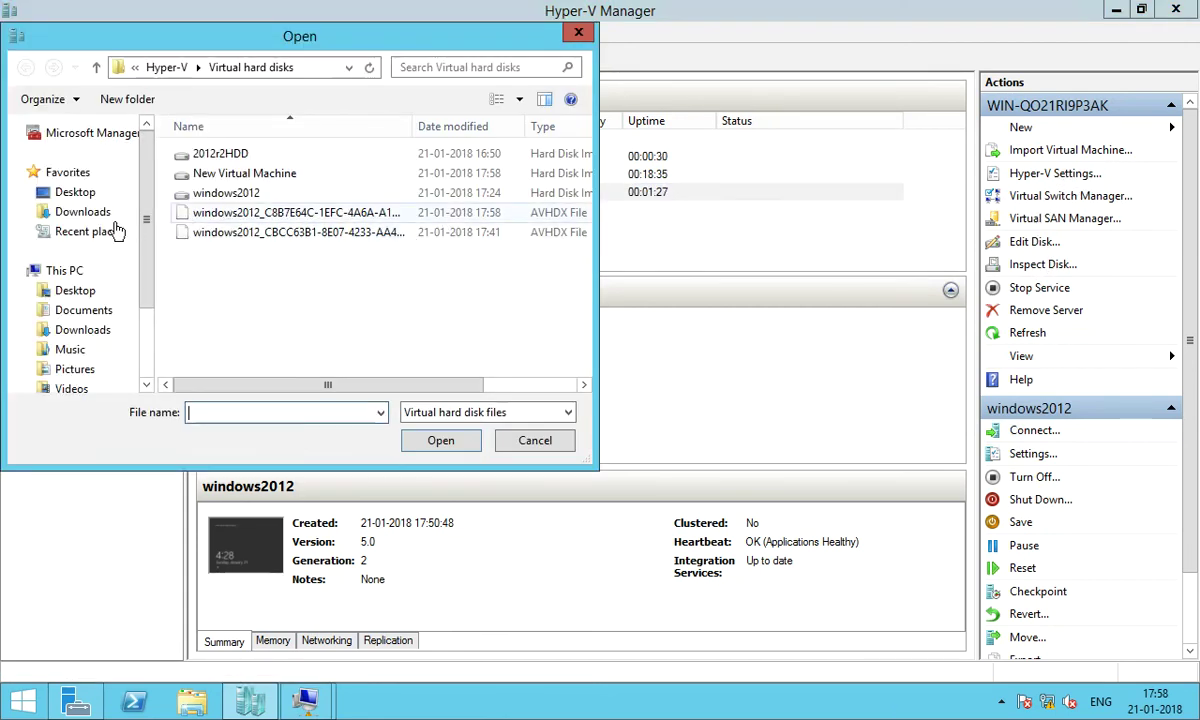
{"action": "left_click", "coordinate": [250, 195]}
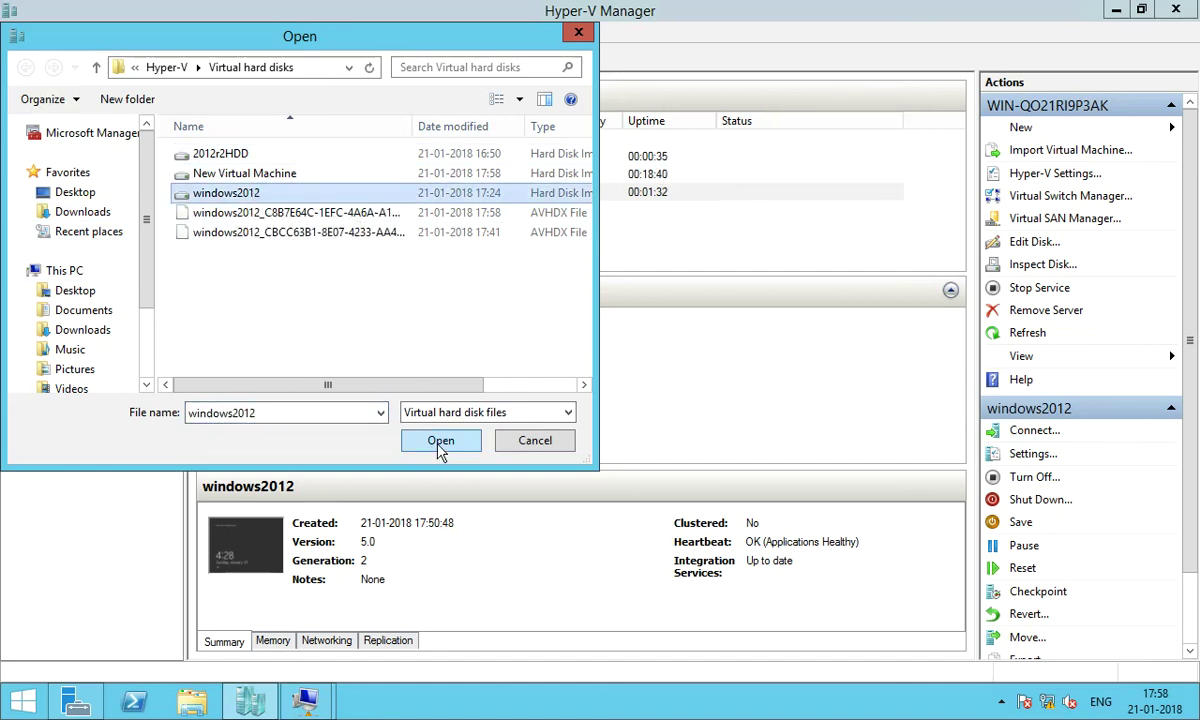
{"action": "left_click", "coordinate": [440, 440]}
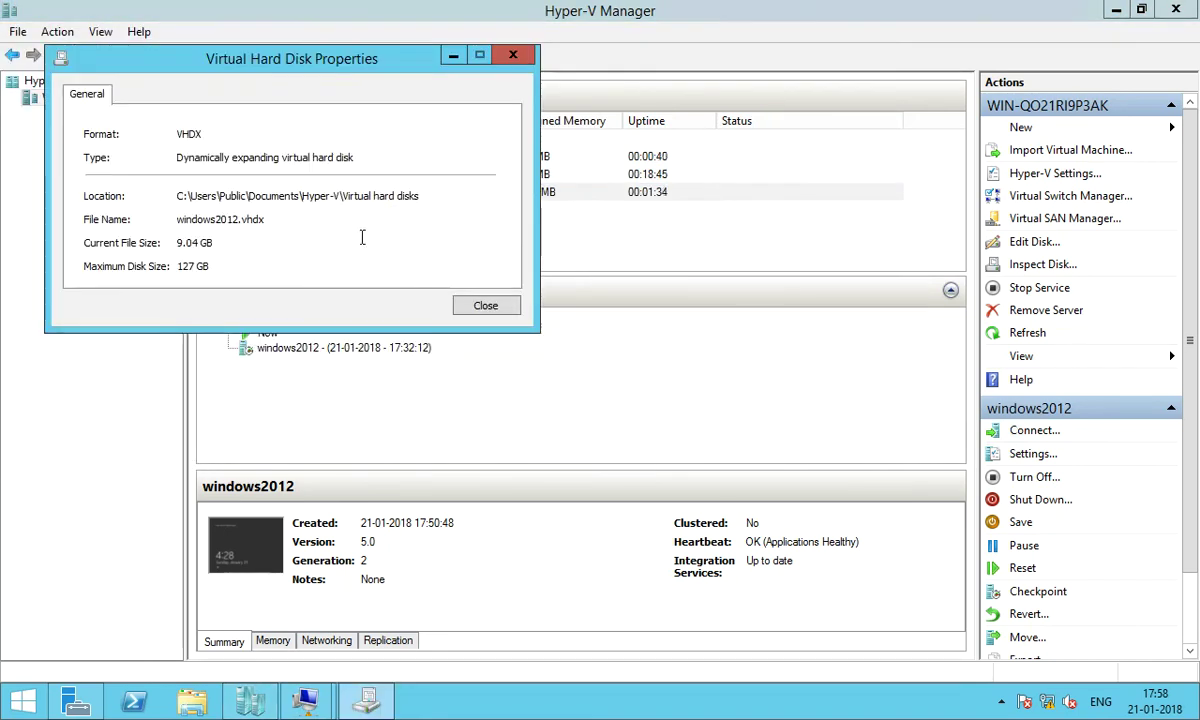
{"action": "left_click_drag", "start_coordinate": [177, 148], "coordinate": [267, 198]}
{"action": "left_click", "coordinate": [211, 226]}
{"action": "left_click", "coordinate": [485, 306]}
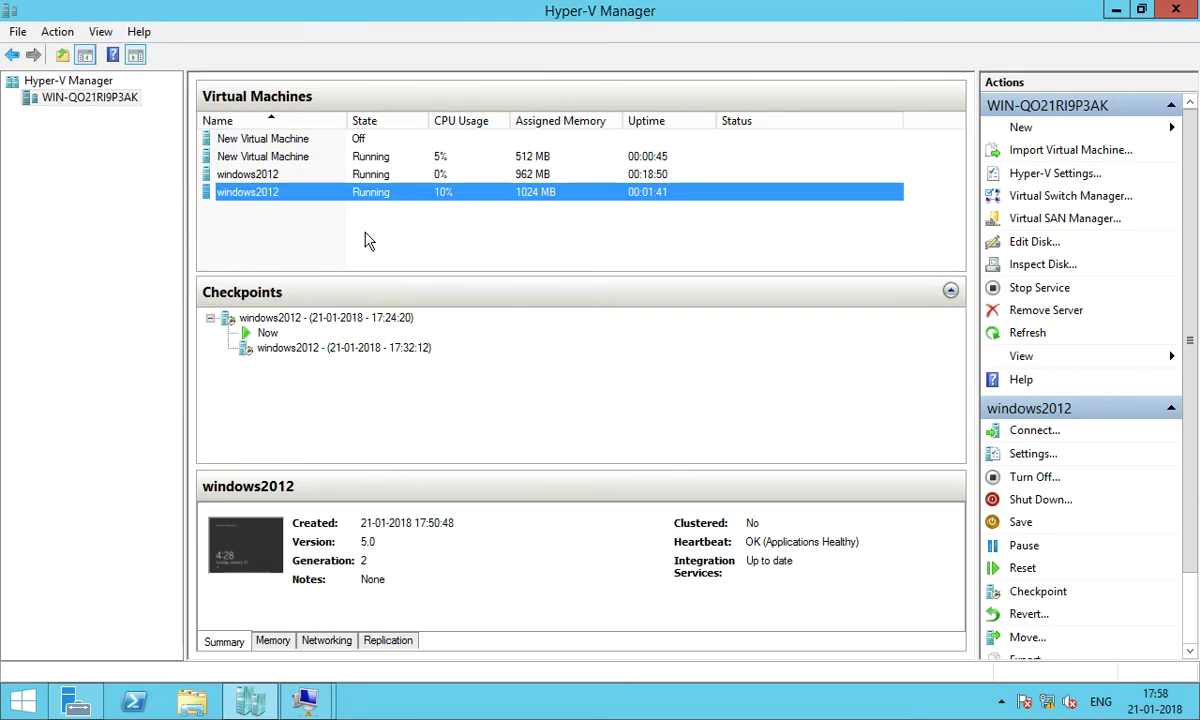
In Virtual SAN Manager, create a Fibre Channel SAN named New Fibre Channel SAN and apply it
{"action": "left_click", "coordinate": [1070, 222]}
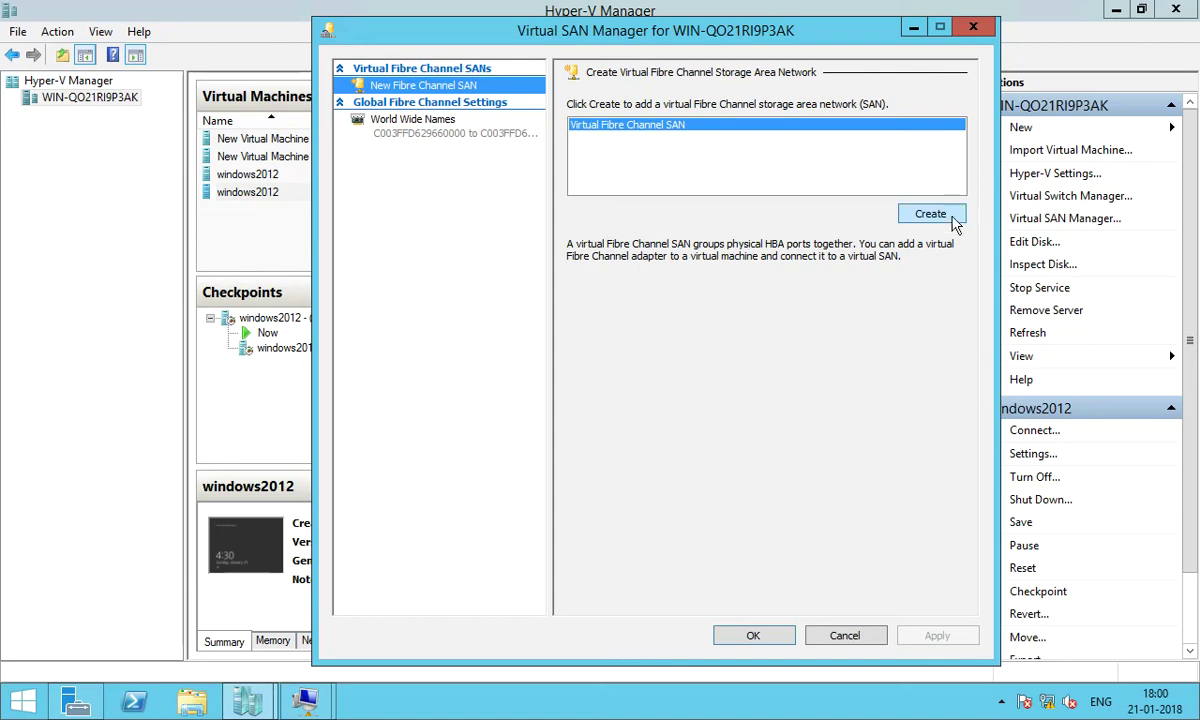
{"action": "left_click", "coordinate": [925, 213]}
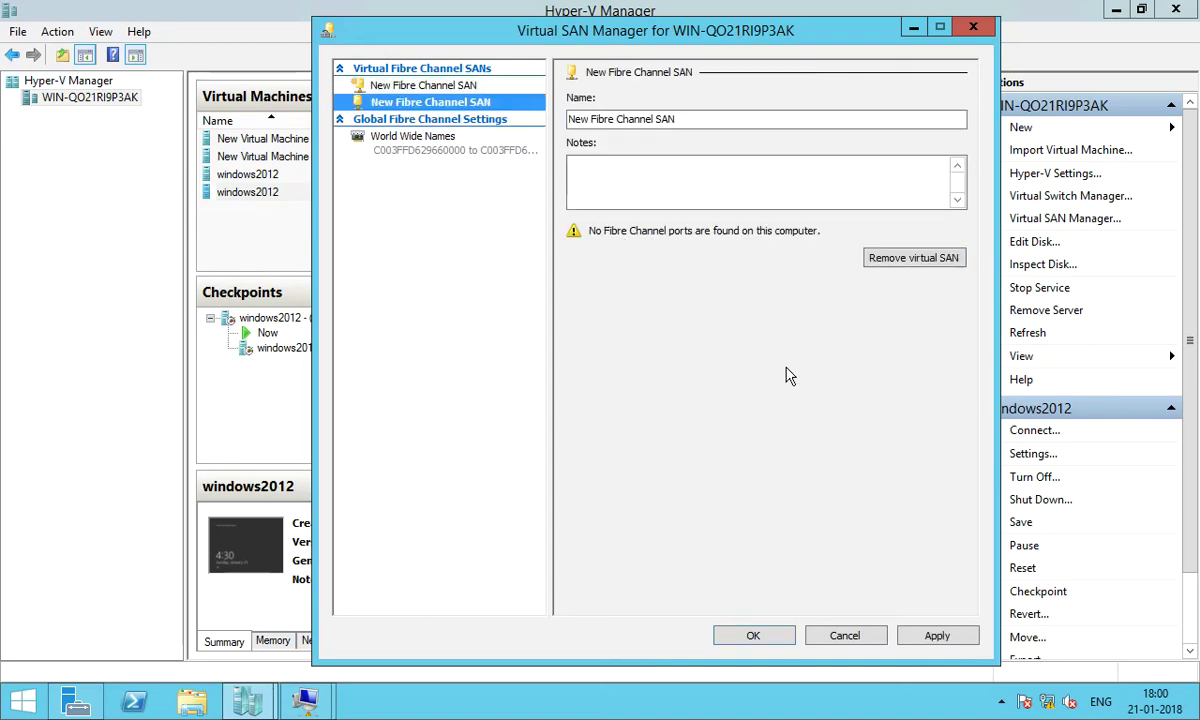
{"action": "left_click", "coordinate": [721, 124]}
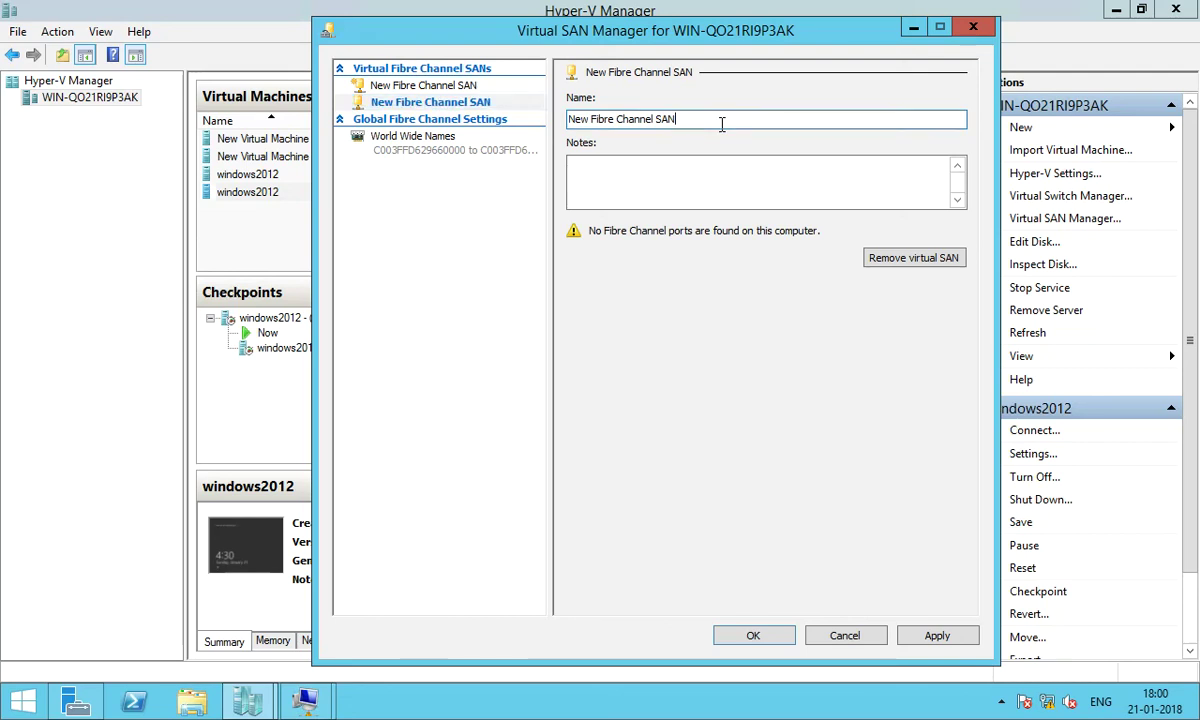
{"action": "key", "text": "Left"}
{"action": "key", "text": "Left"}
{"action": "key", "text": "Left"}
{"action": "key", "text": "Left"}
{"action": "key", "text": "Left"}
{"action": "key", "text": "Left"}
{"action": "key", "text": "Left"}
{"action": "key", "text": "Left"}
{"action": "key", "text": "Left"}
{"action": "key", "text": "Left"}
{"action": "key", "text": "Left"}
{"action": "key", "text": "Left"}
{"action": "key", "text": "Left"}
{"action": "key", "text": "Left"}
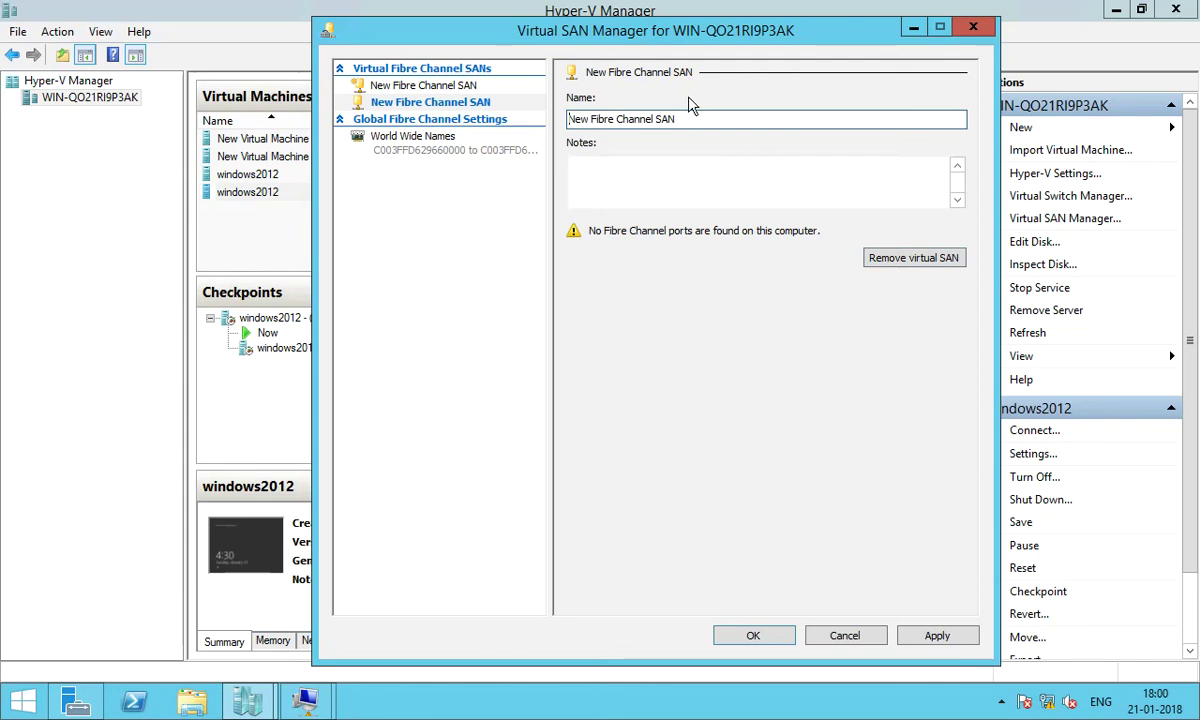
{"action": "left_click", "coordinate": [436, 101]}
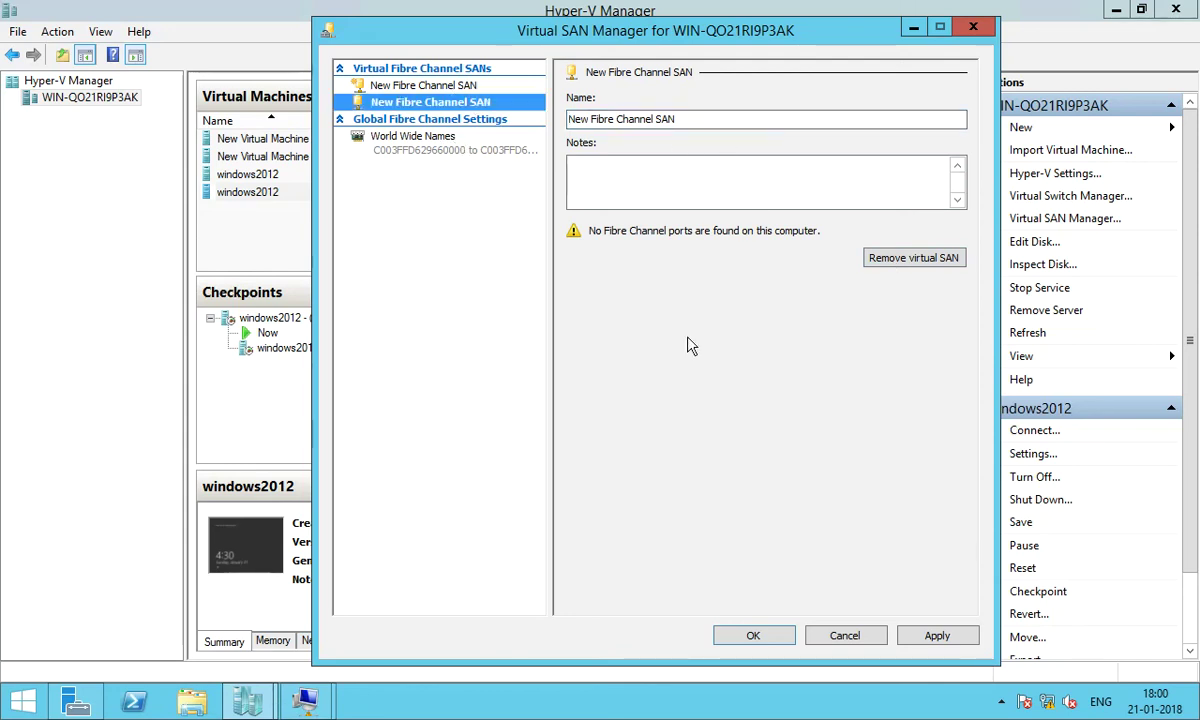
{"action": "left_click", "coordinate": [925, 636]}
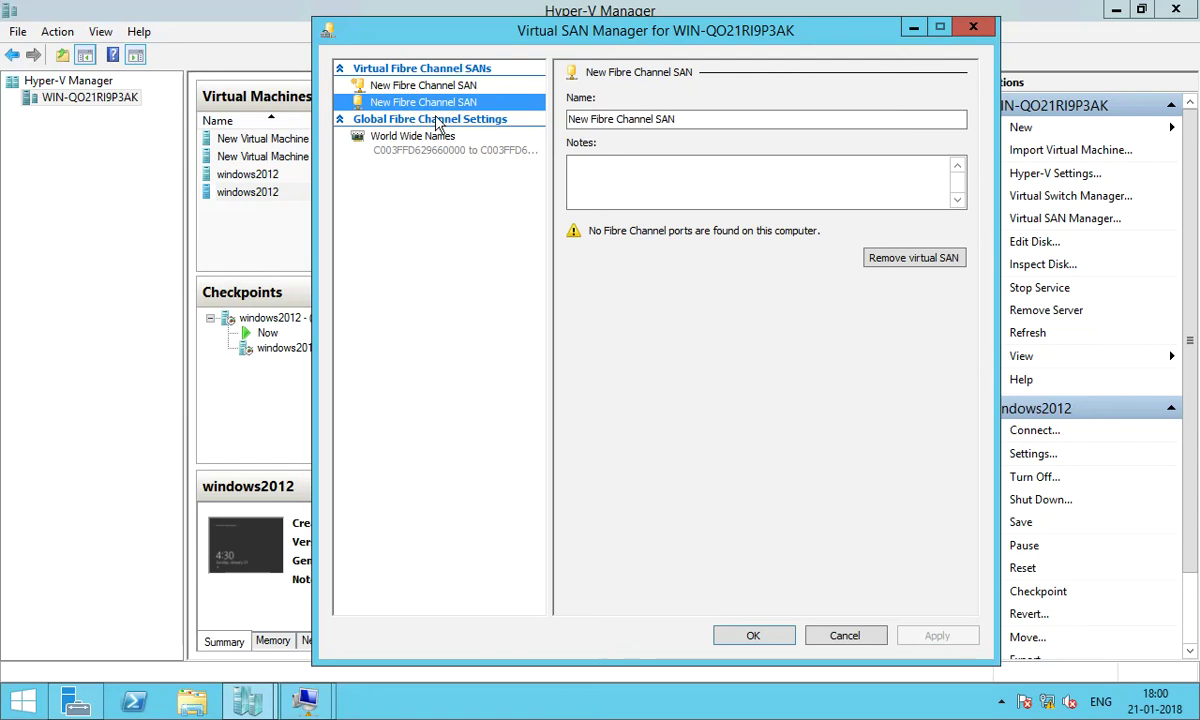
{"action": "left_click", "coordinate": [753, 635]}
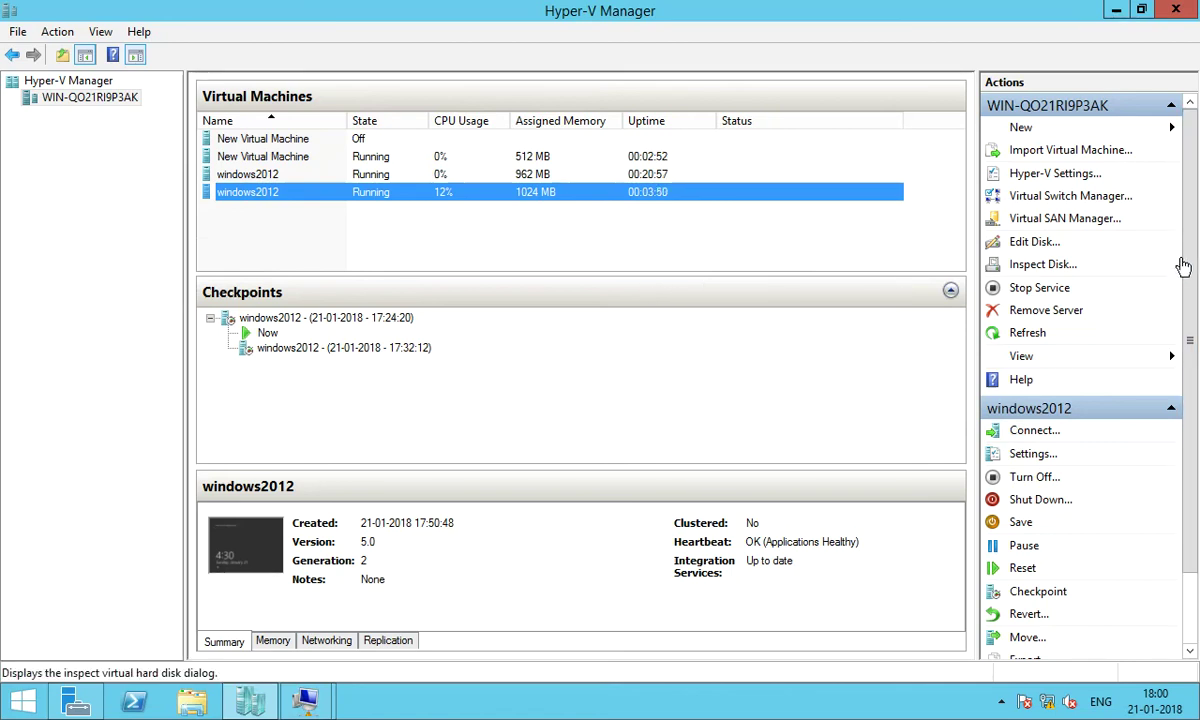
Refresh the VM list and launch Enable Replication for the windows2012 virtual machine
{"action": "left_click_drag", "start_coordinate": [1187, 262], "coordinate": [1190, 290]}
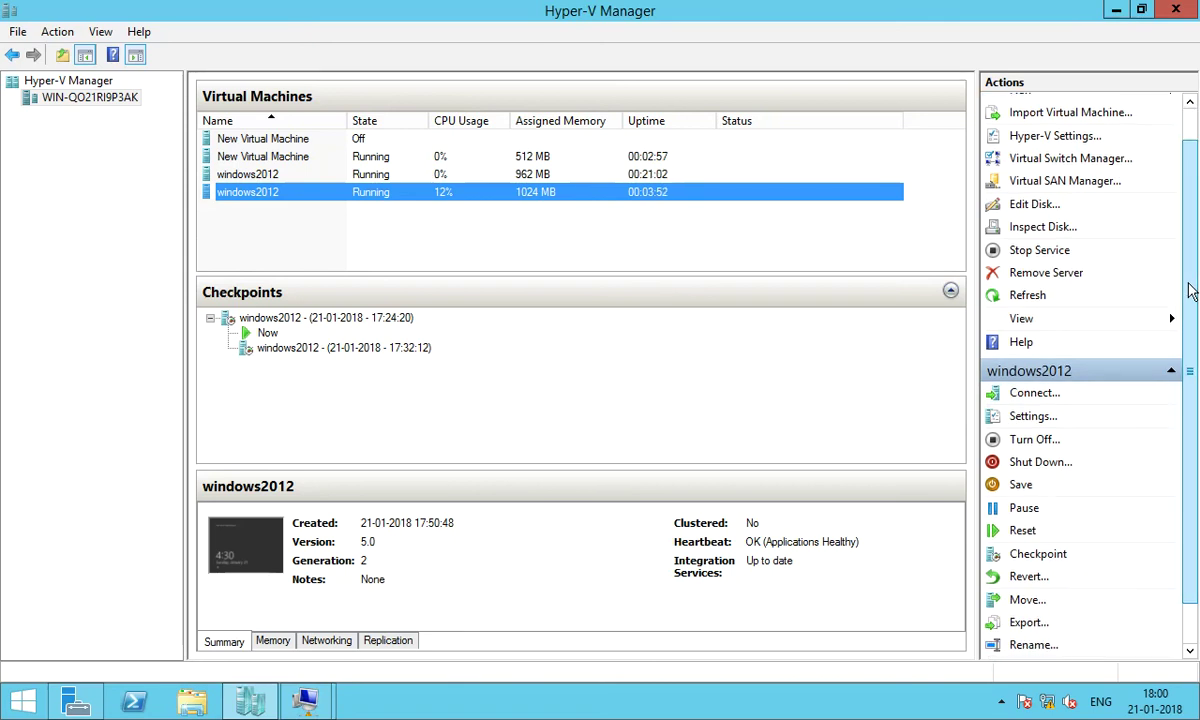
{"action": "left_click", "coordinate": [1045, 300]}
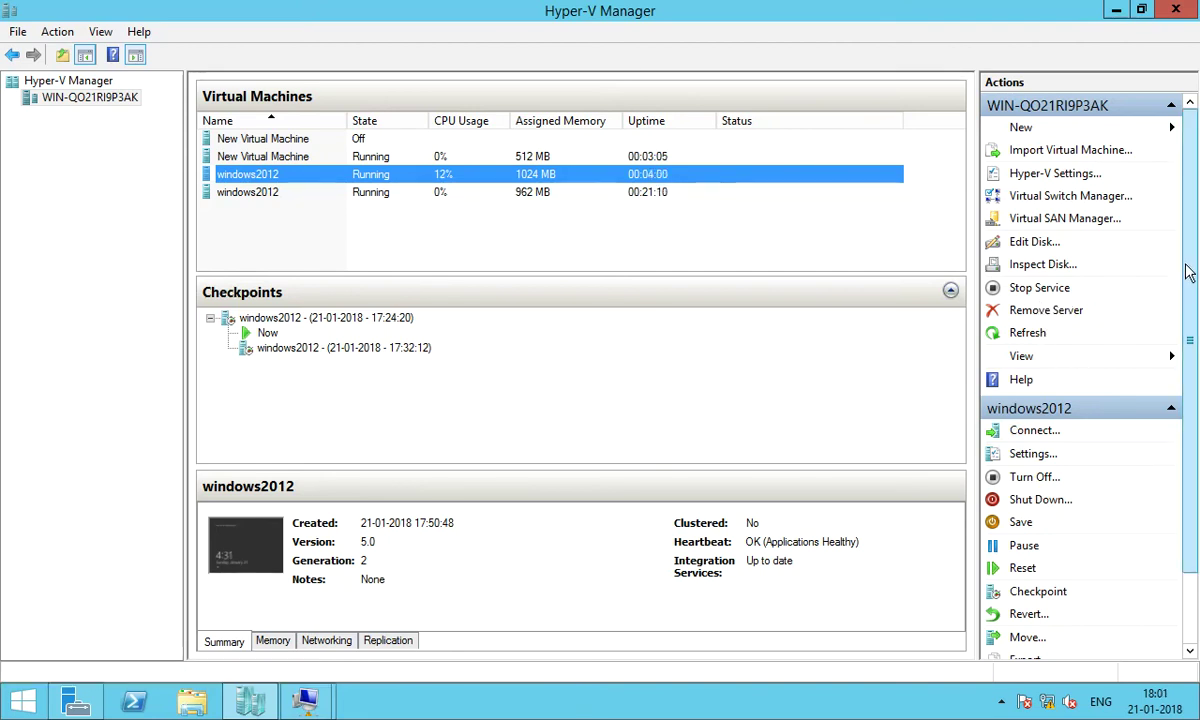
{"action": "left_click_drag", "start_coordinate": [1190, 318], "coordinate": [1190, 368]}
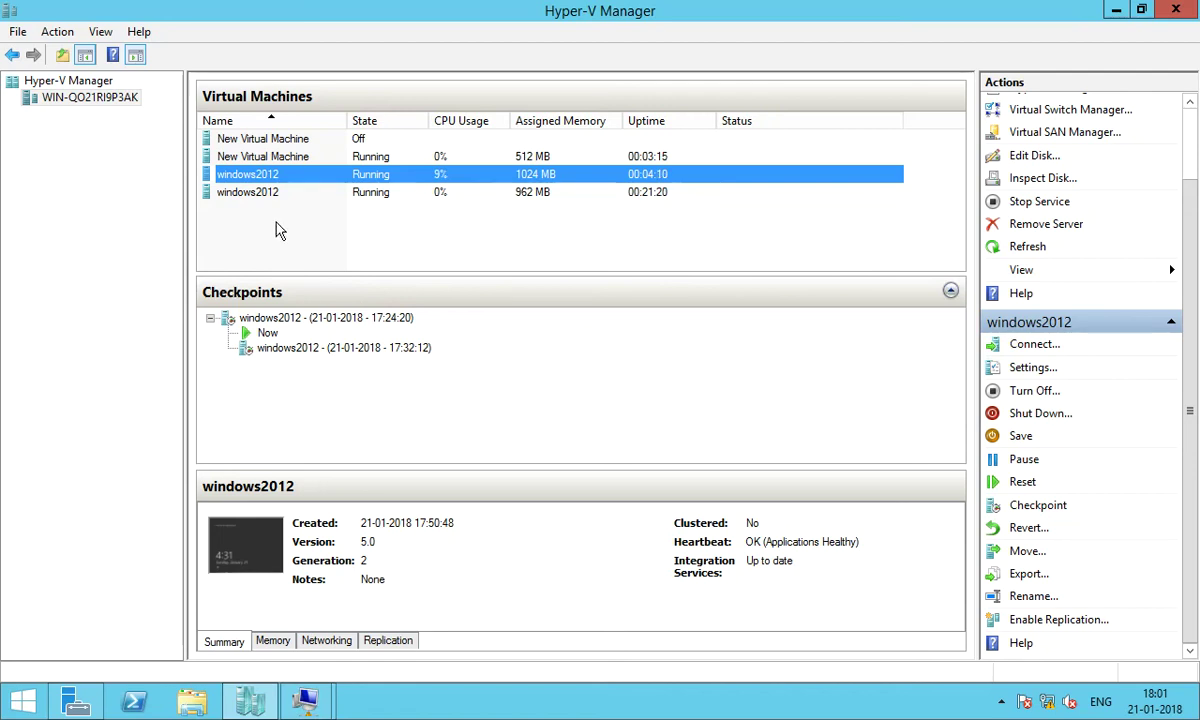
{"action": "right_click", "coordinate": [337, 182]}
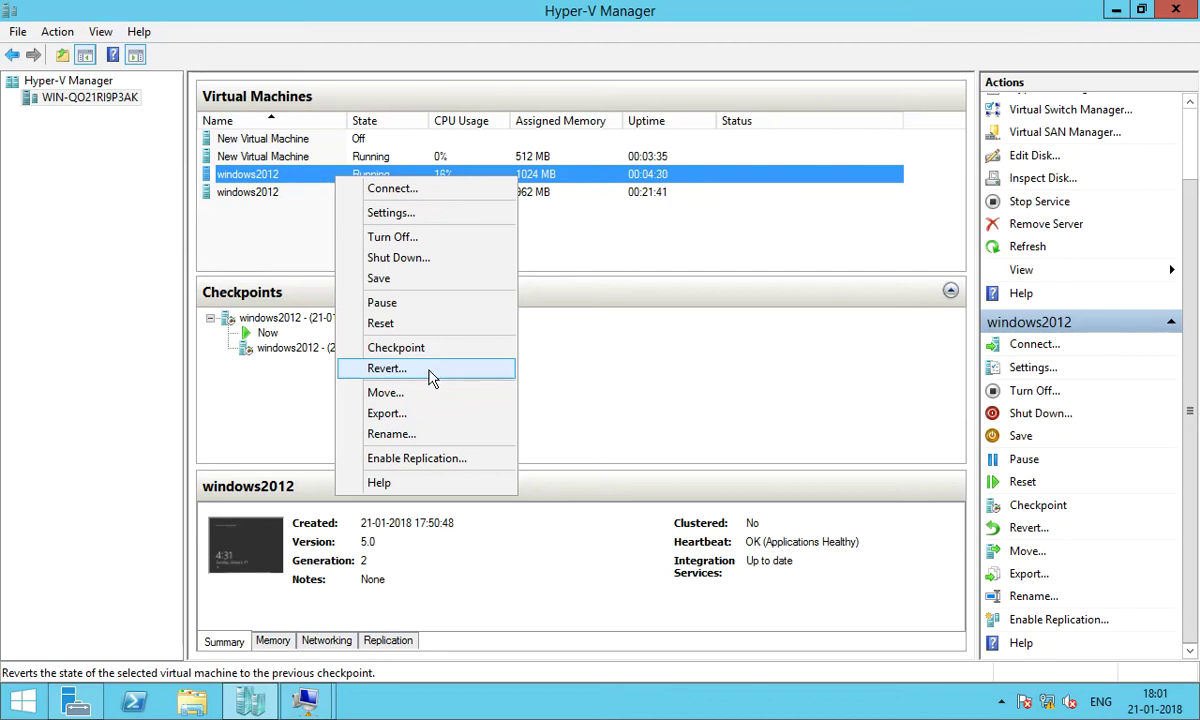
{"action": "left_click", "coordinate": [463, 459]}
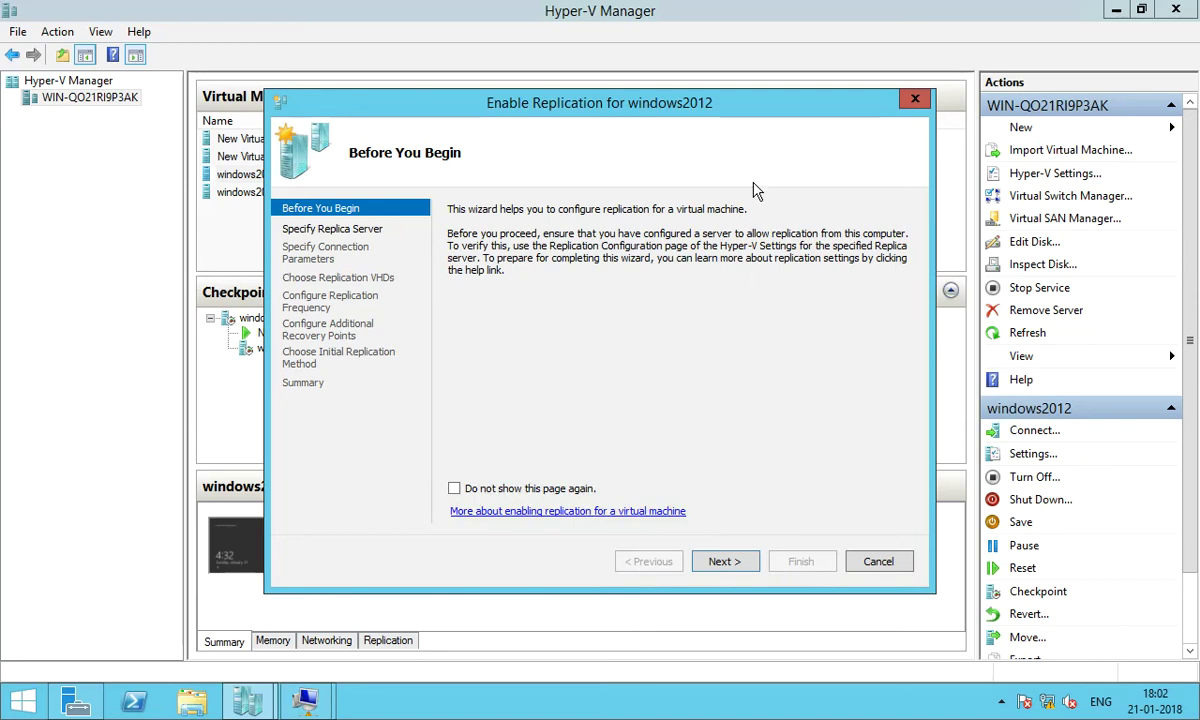
Relaunch Enable Replication on the other windows2012 VM and browse for a replica server
{"action": "left_click", "coordinate": [914, 98]}
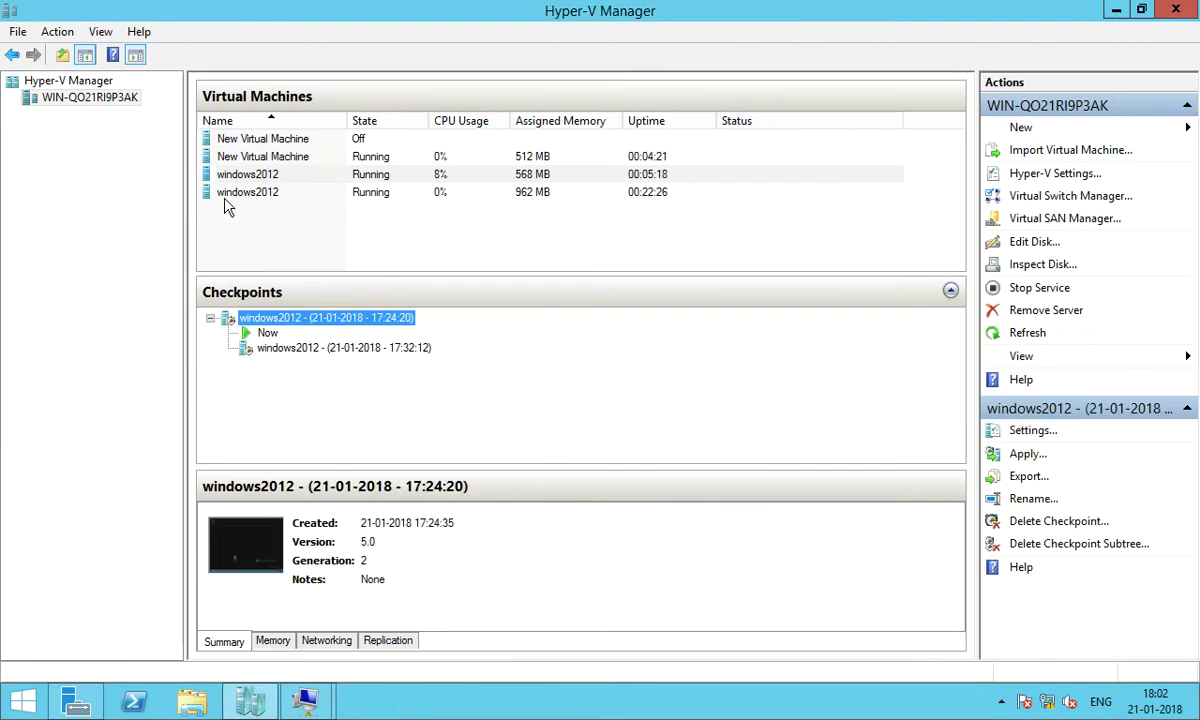
{"action": "left_click", "coordinate": [250, 194]}
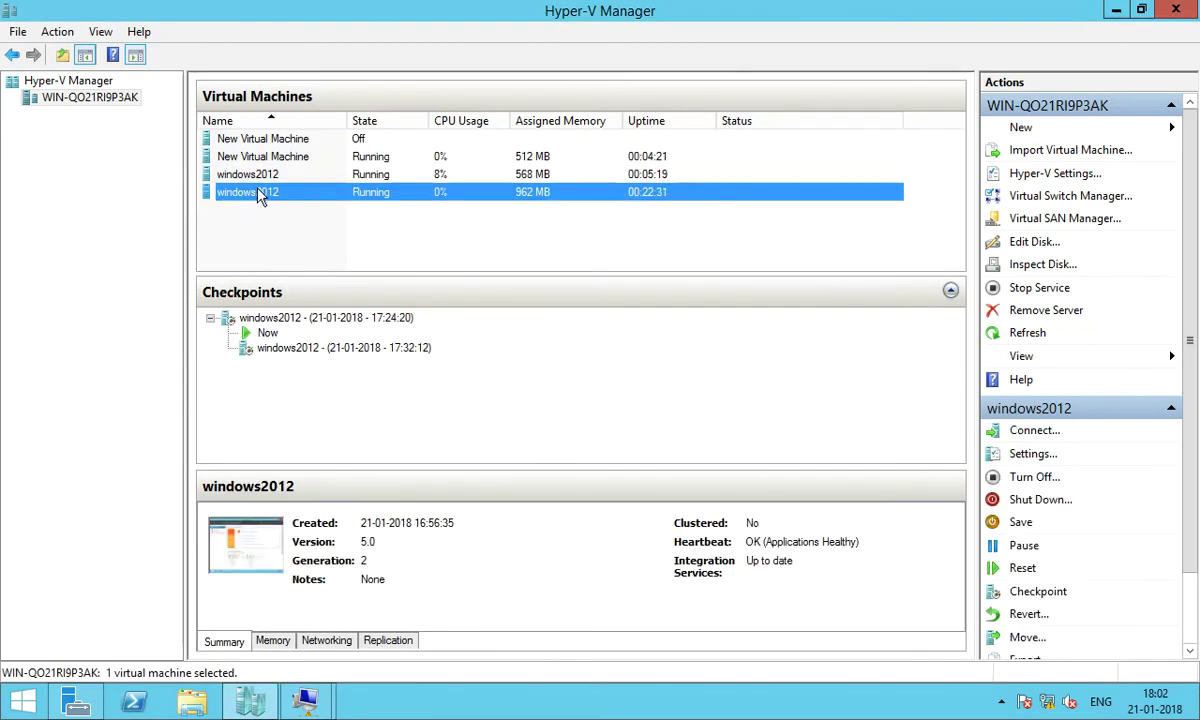
{"action": "right_click", "coordinate": [257, 194]}
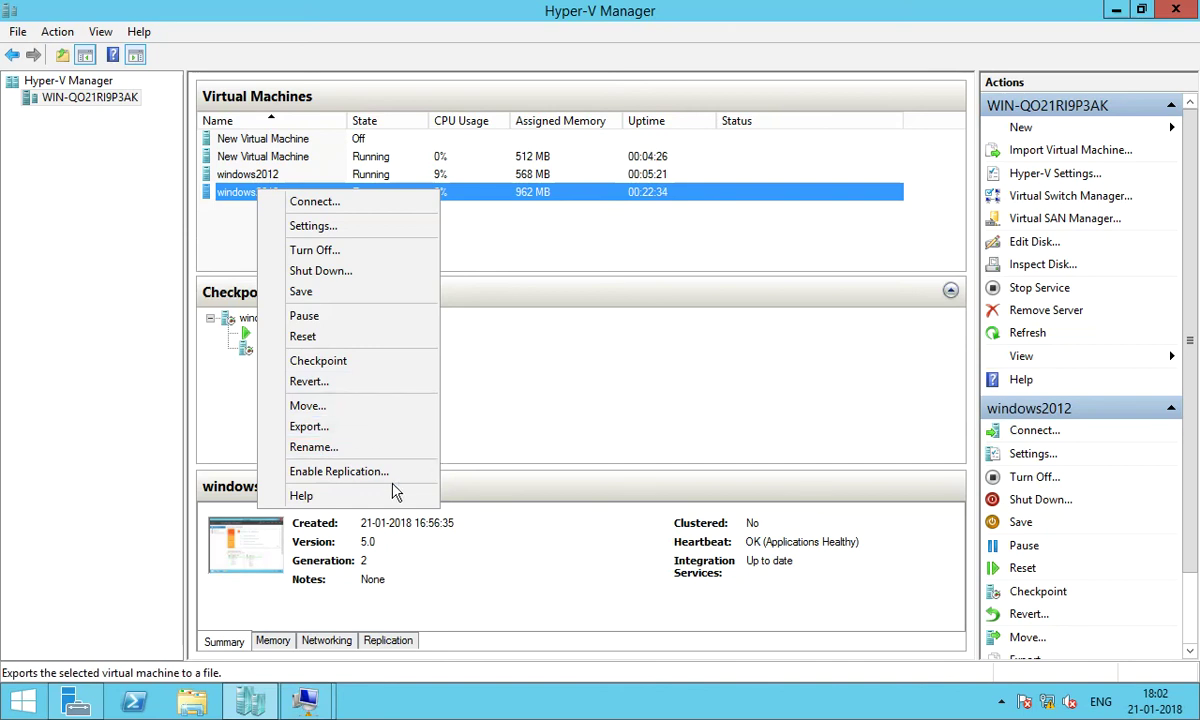
{"action": "left_click", "coordinate": [340, 471]}
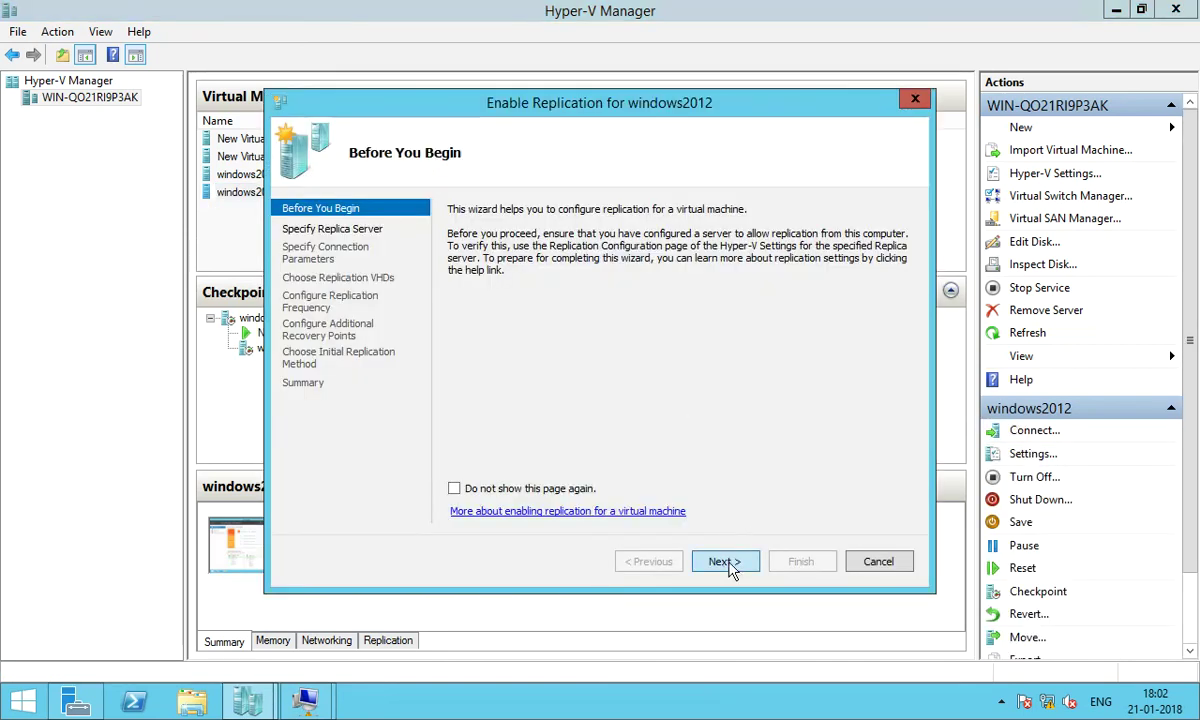
{"action": "left_click", "coordinate": [722, 561]}
{"action": "left_click", "coordinate": [876, 260]}
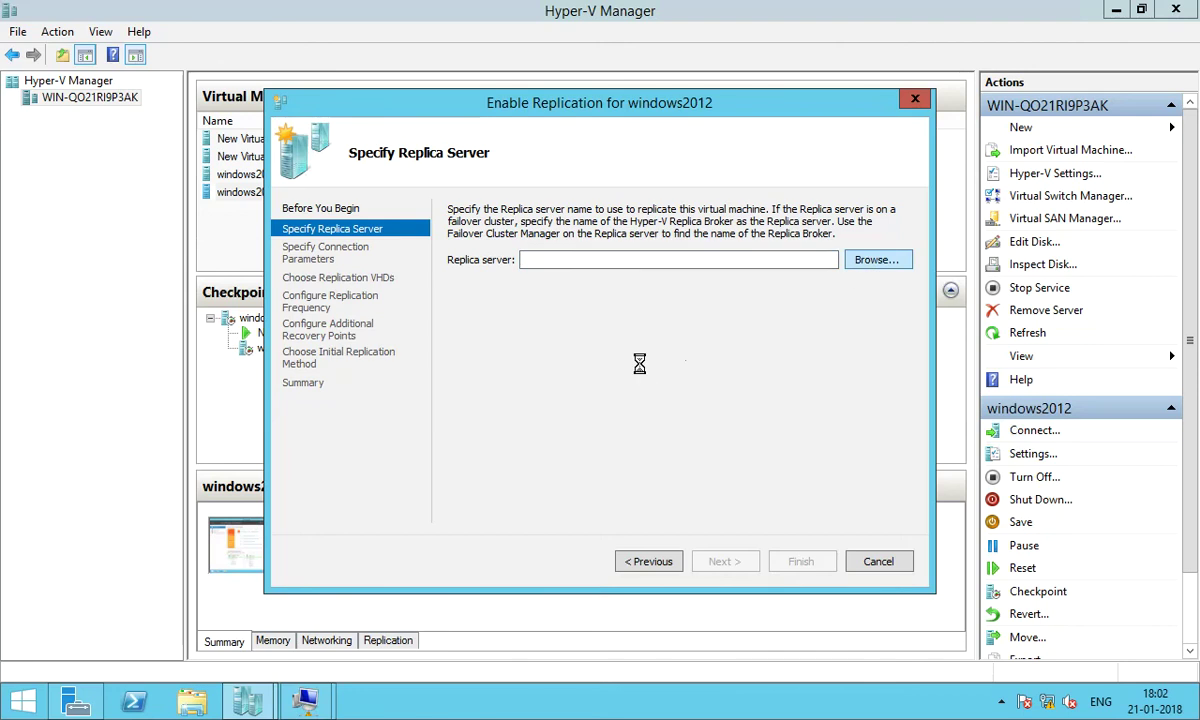
{"action": "left_click", "coordinate": [330, 333]}
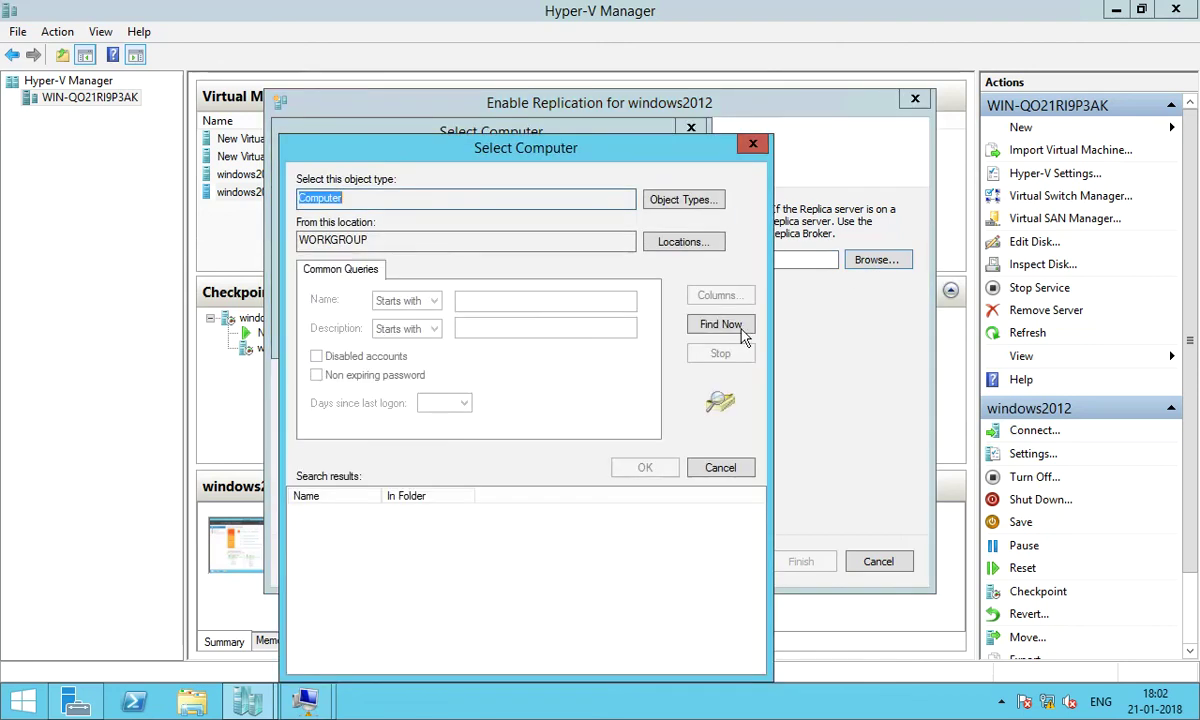
{"action": "left_click", "coordinate": [719, 325]}
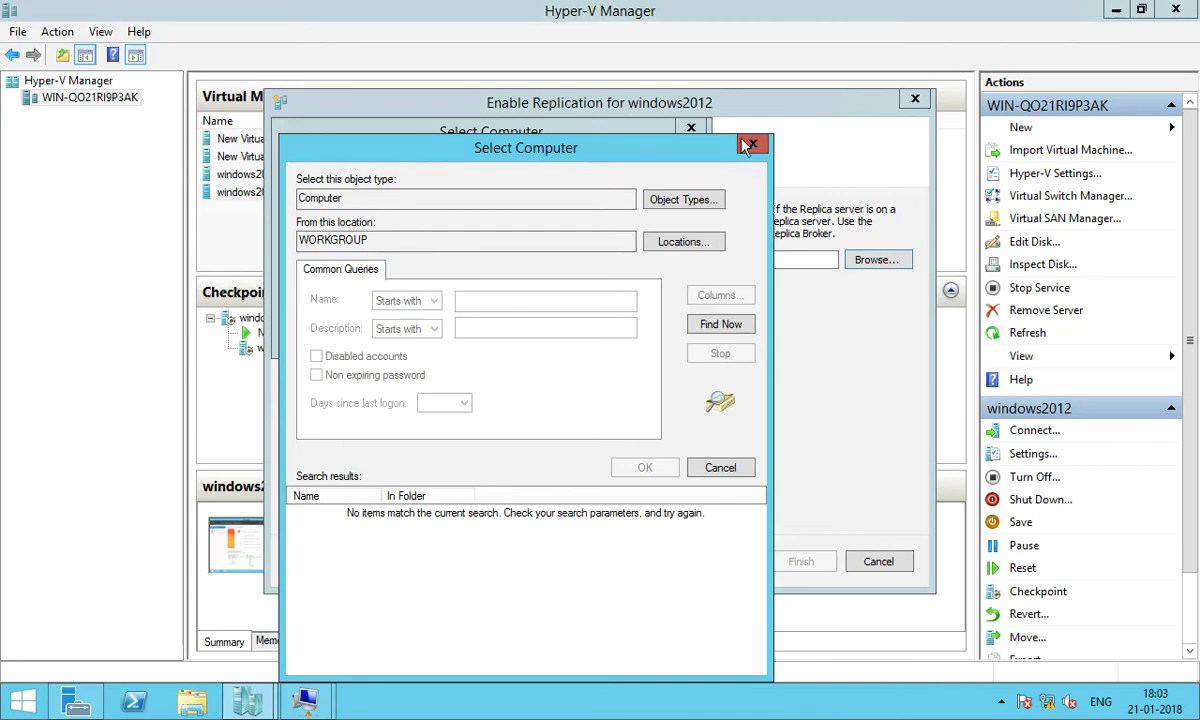
{"action": "left_click", "coordinate": [750, 146]}
{"action": "left_click", "coordinate": [657, 333]}
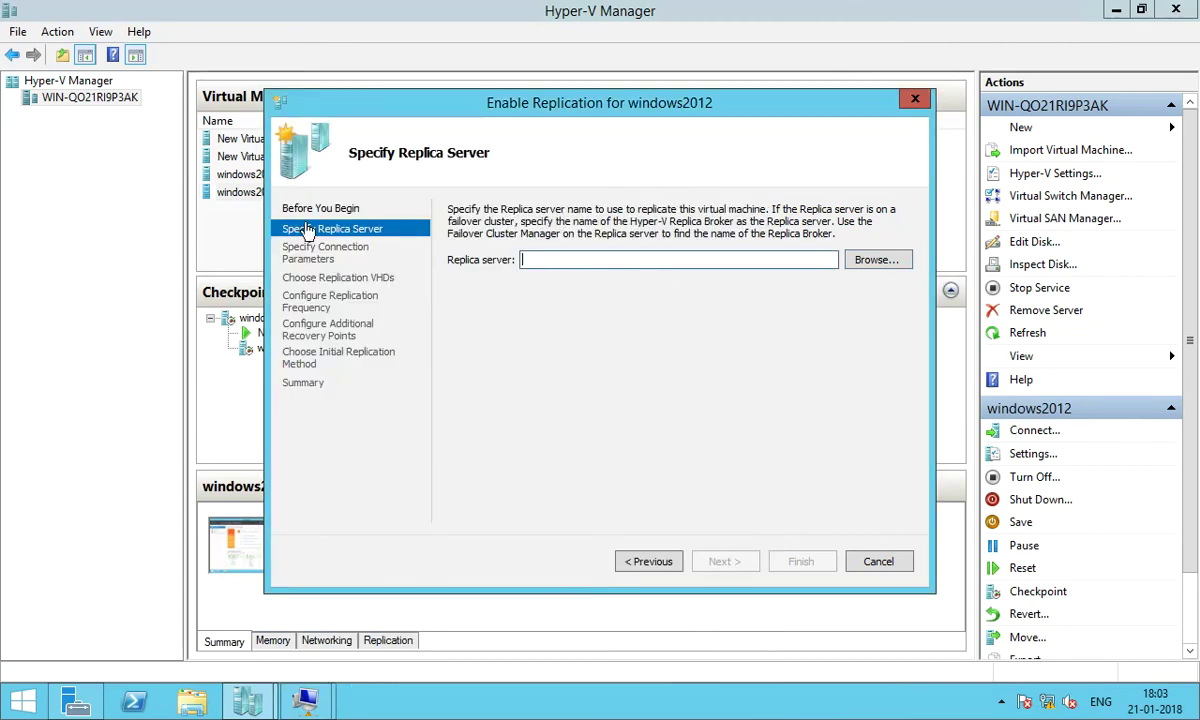
Cancel the replication wizard, clear the VM selection, and minimize Hyper-V Manager
{"action": "left_click", "coordinate": [862, 558]}
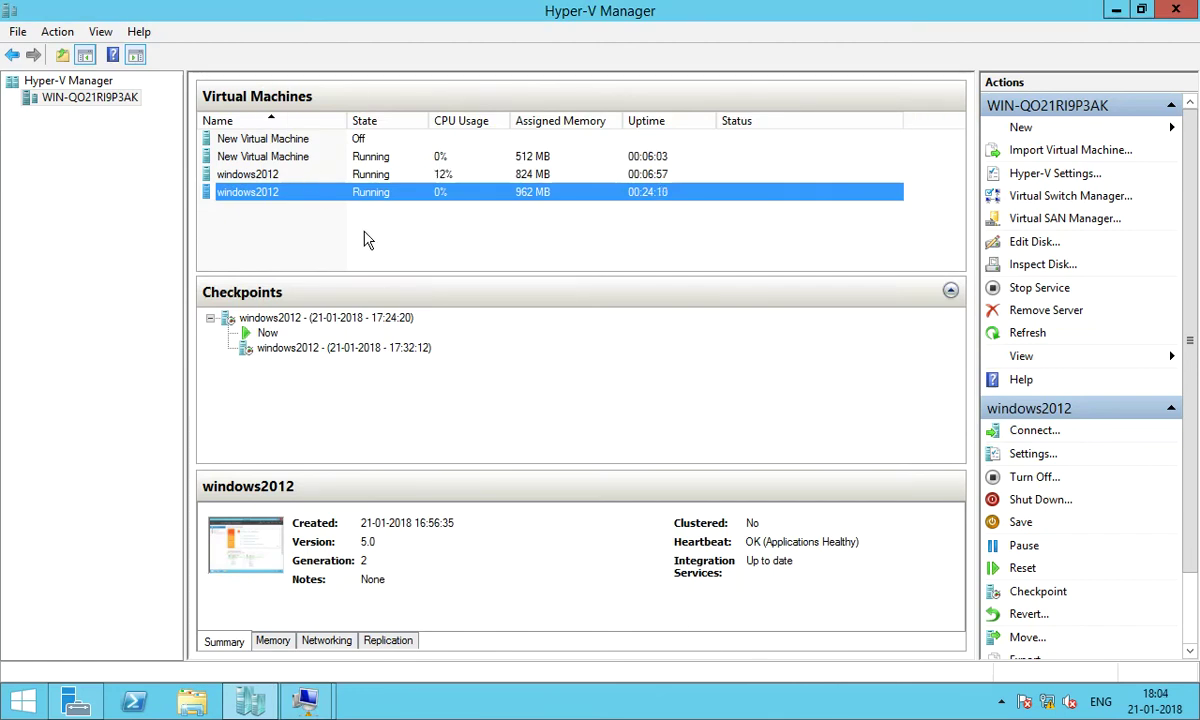
{"action": "left_click", "coordinate": [528, 260]}
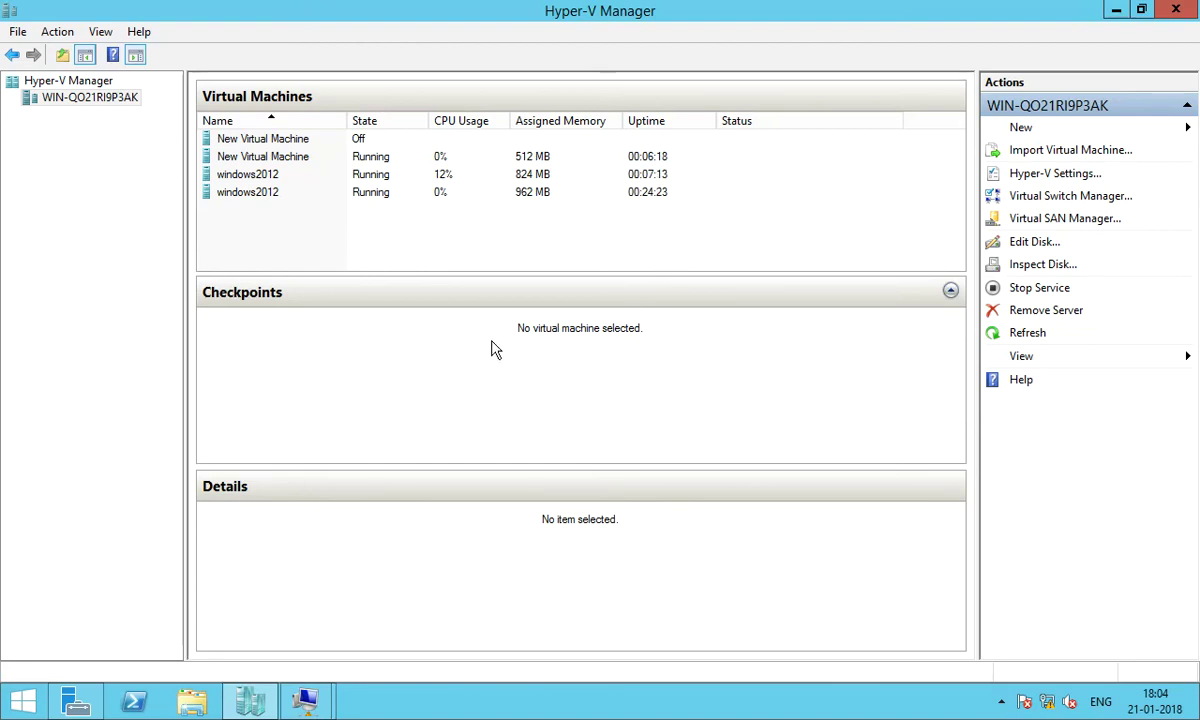
{"action": "left_click", "coordinate": [330, 174]}
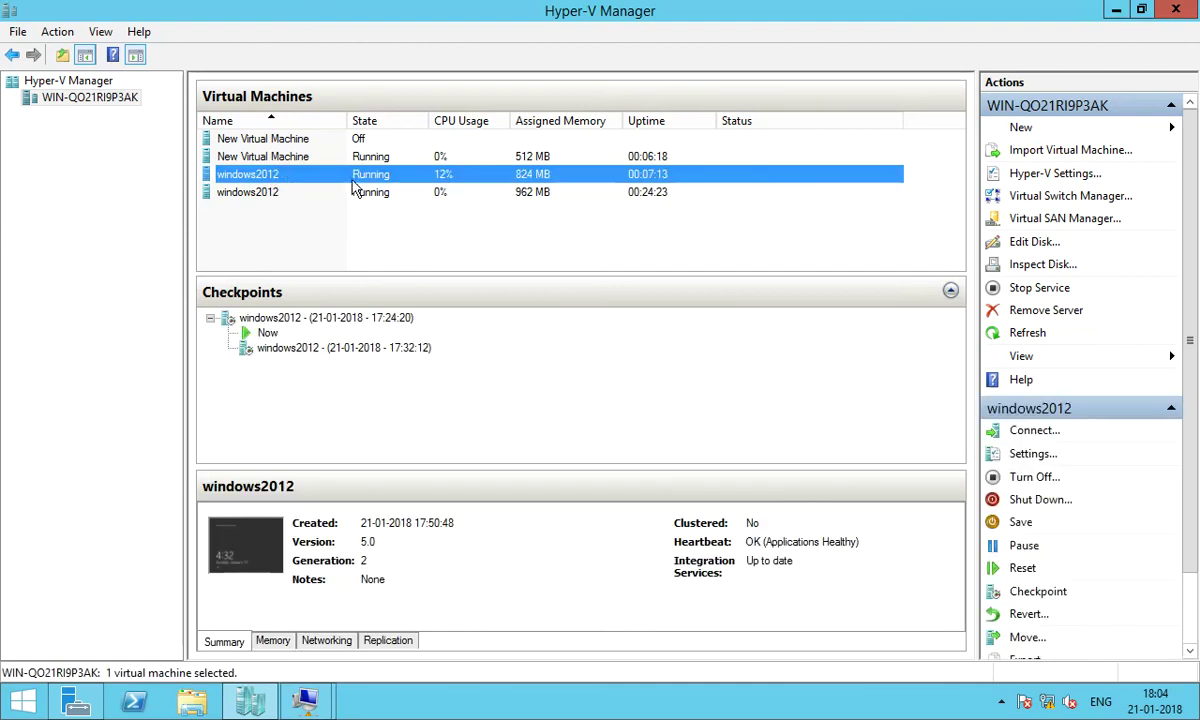
{"action": "left_click", "coordinate": [313, 257]}
{"action": "mouse_move", "coordinate": [1196, 4]}
{"action": "left_click", "coordinate": [1116, 9]}
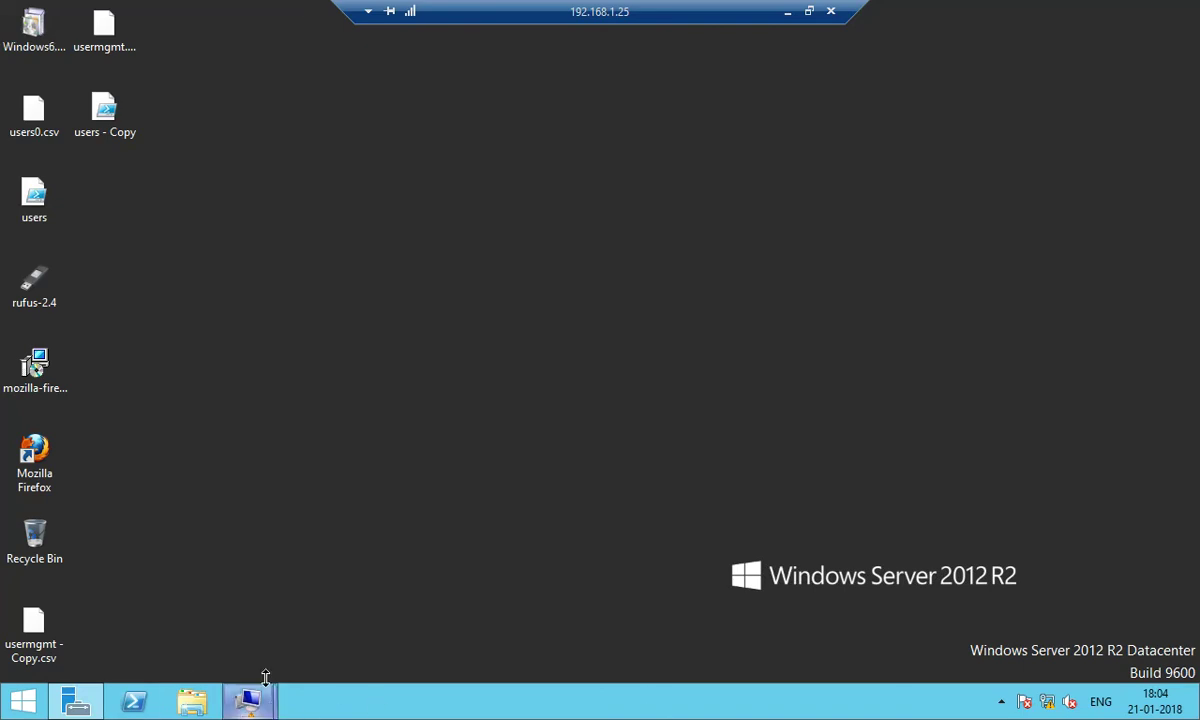
Close the windows2012 and New Virtual Machine connection windows from the taskbar
{"action": "left_click", "coordinate": [245, 701]}
{"action": "left_click", "coordinate": [439, 538]}
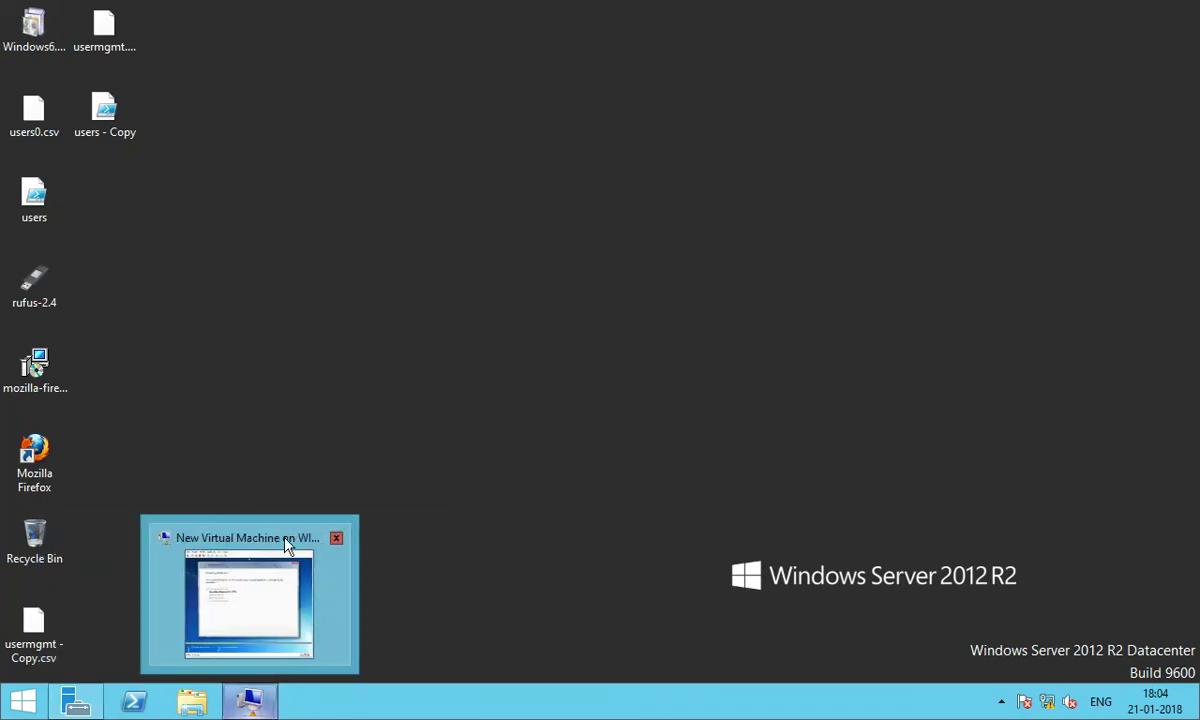
{"action": "left_click", "coordinate": [336, 540]}
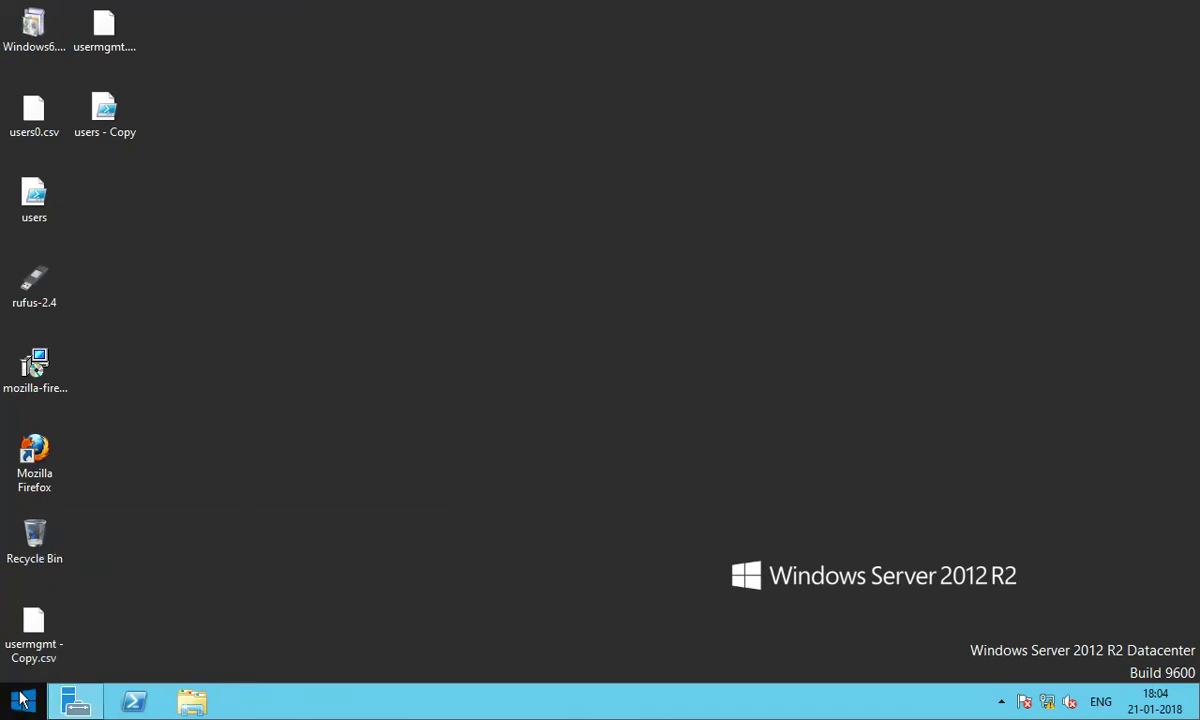
Restart the server from the Settings charm, giving Other (Unplanned) as the reason
{"action": "left_click", "coordinate": [22, 700]}
{"action": "left_click", "coordinate": [1040, 76]}
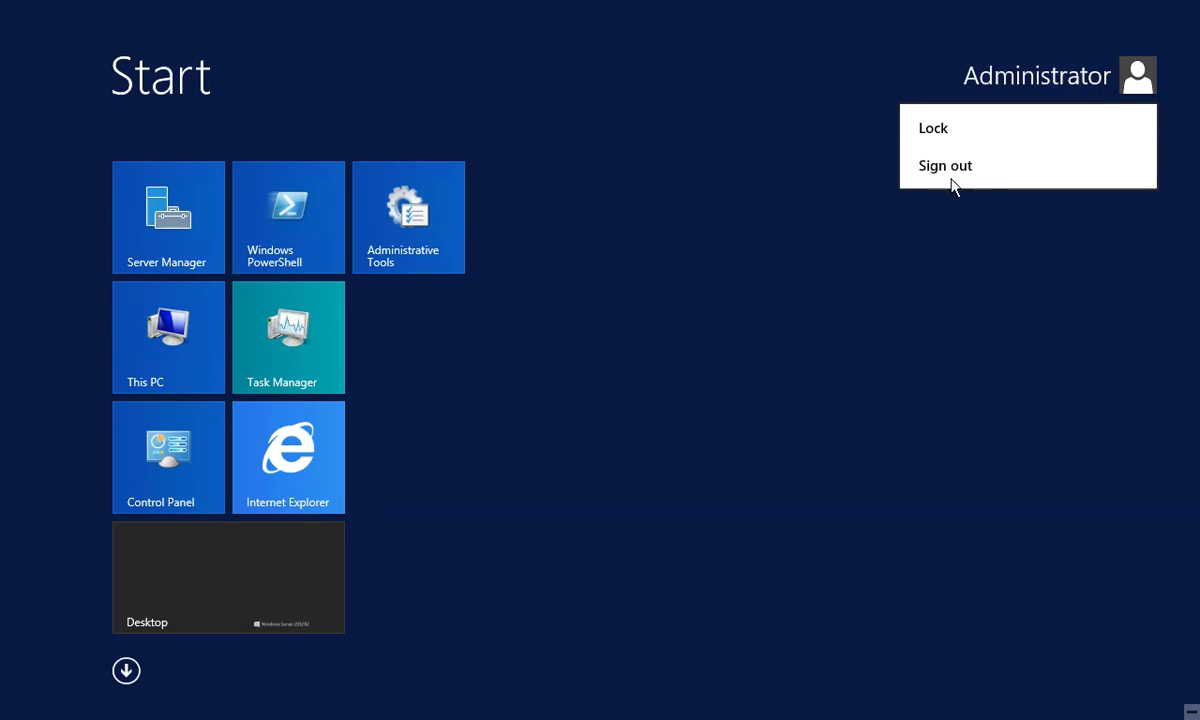
{"action": "left_click", "coordinate": [1060, 540]}
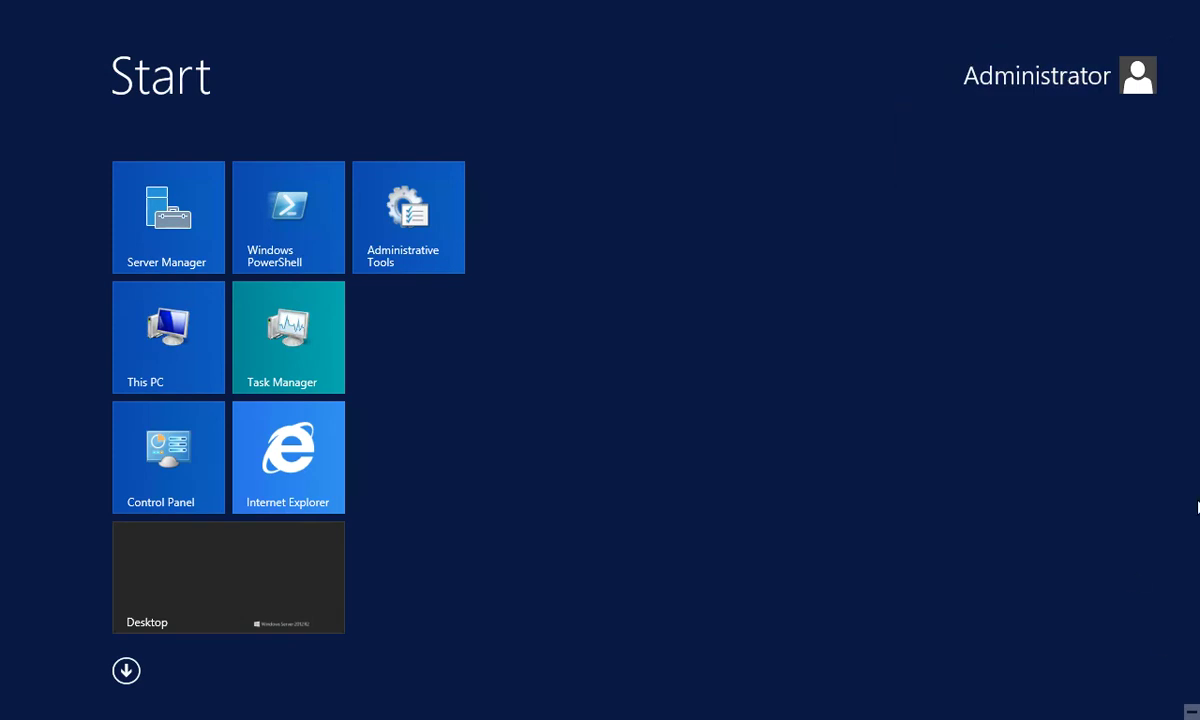
{"action": "mouse_move", "coordinate": [1187, 589]}
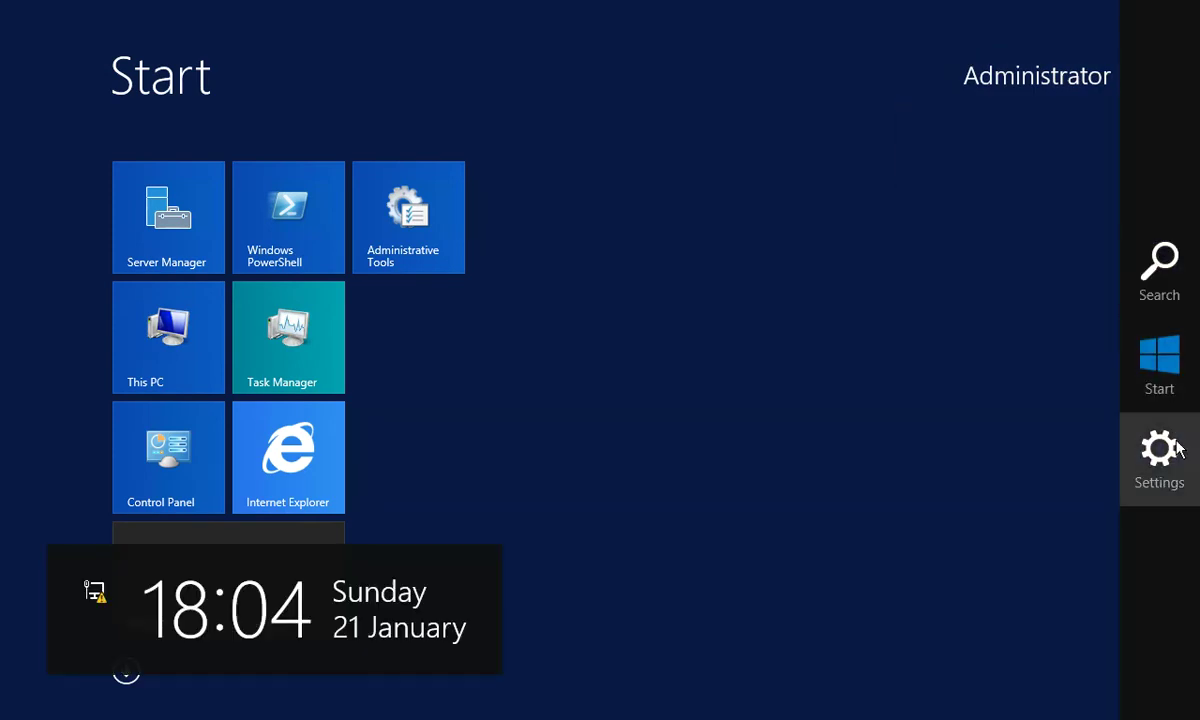
{"action": "left_click", "coordinate": [1157, 445]}
{"action": "left_click", "coordinate": [1060, 597]}
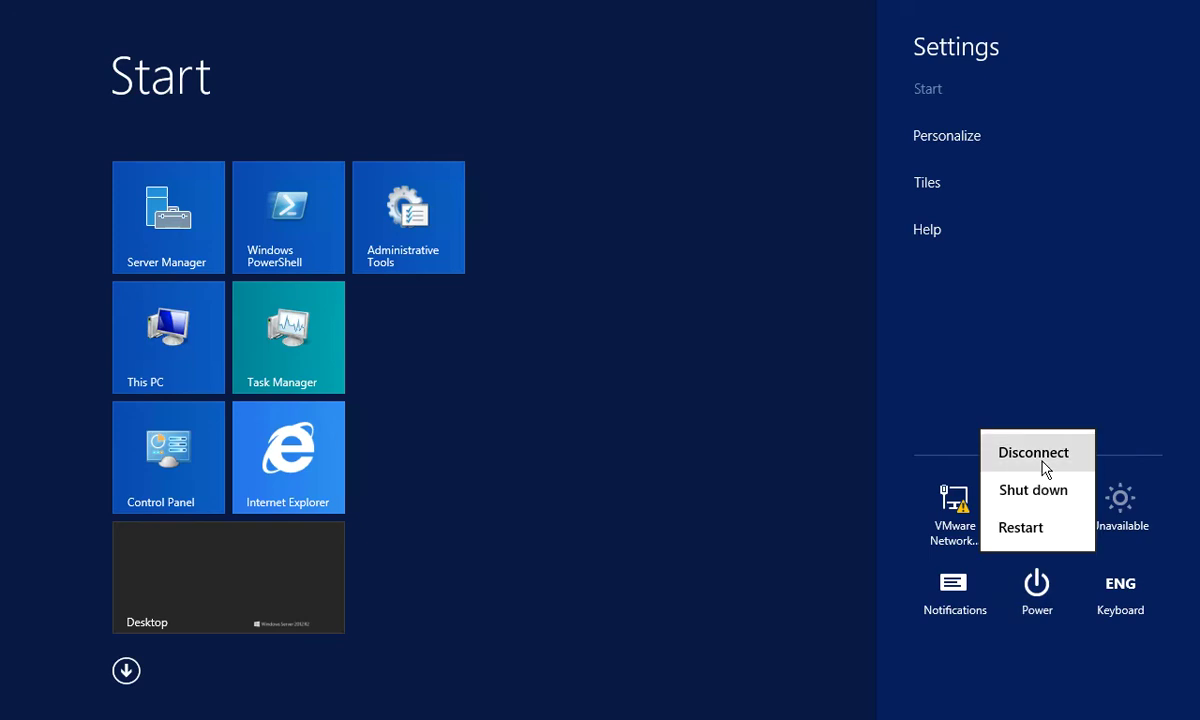
{"action": "left_click", "coordinate": [1038, 533]}
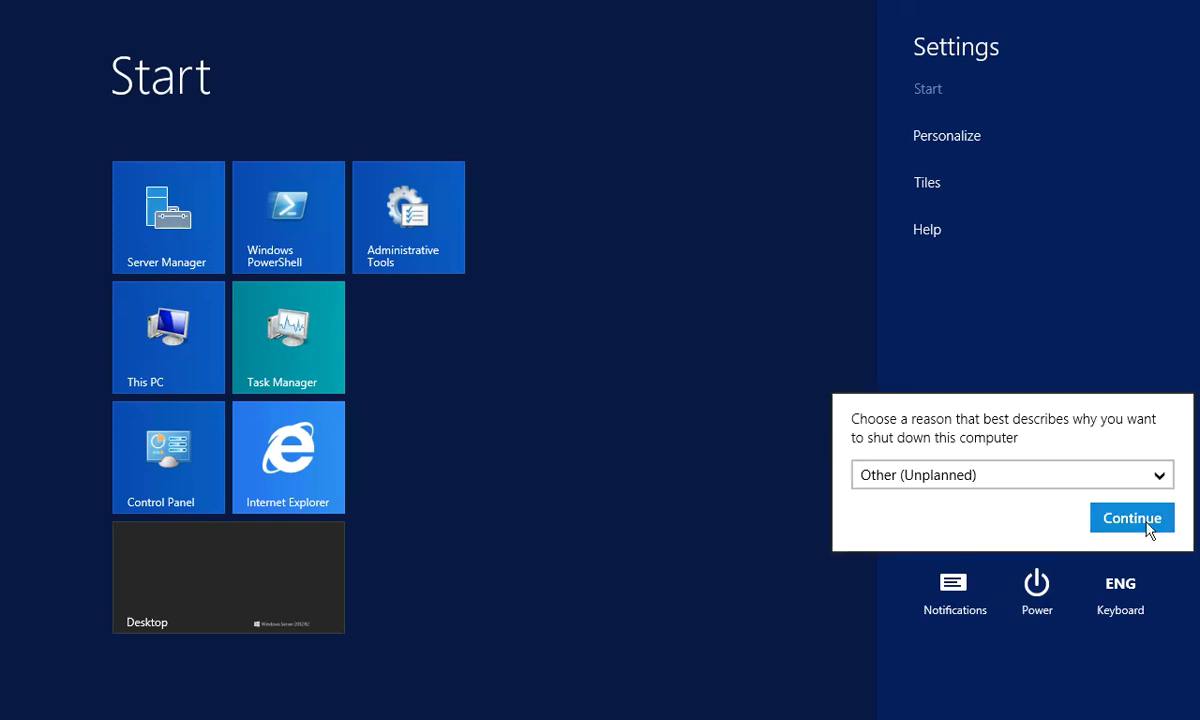
{"action": "left_click", "coordinate": [1150, 527]}
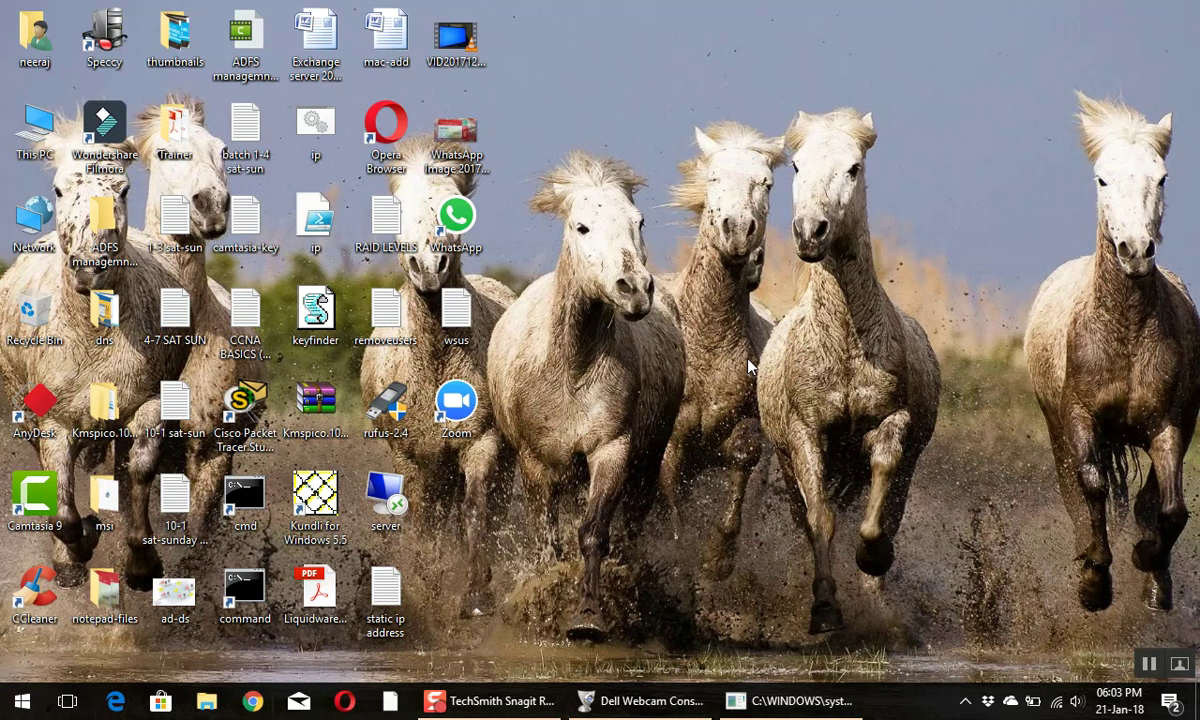
Run 'ping 192.168.1.25 -t' from the Run prompt to monitor the server continuously
{"action": "key", "text": "super+r"}
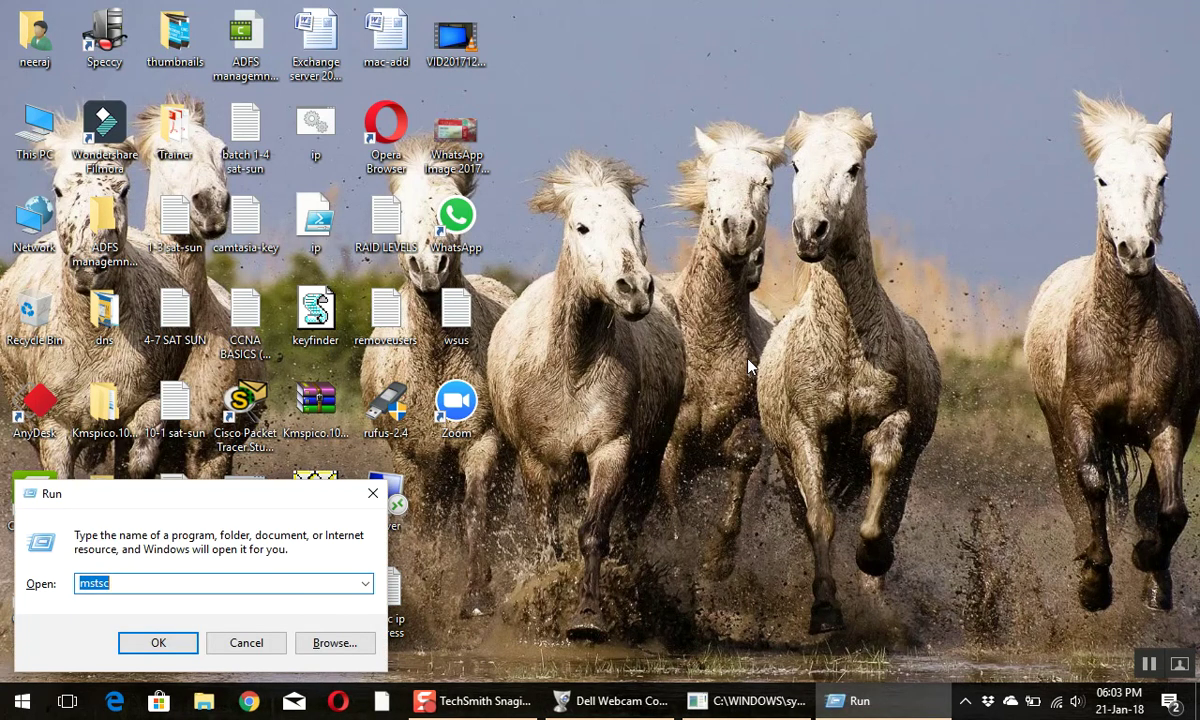
{"action": "key", "text": "Down"}
{"action": "key", "text": "Return"}
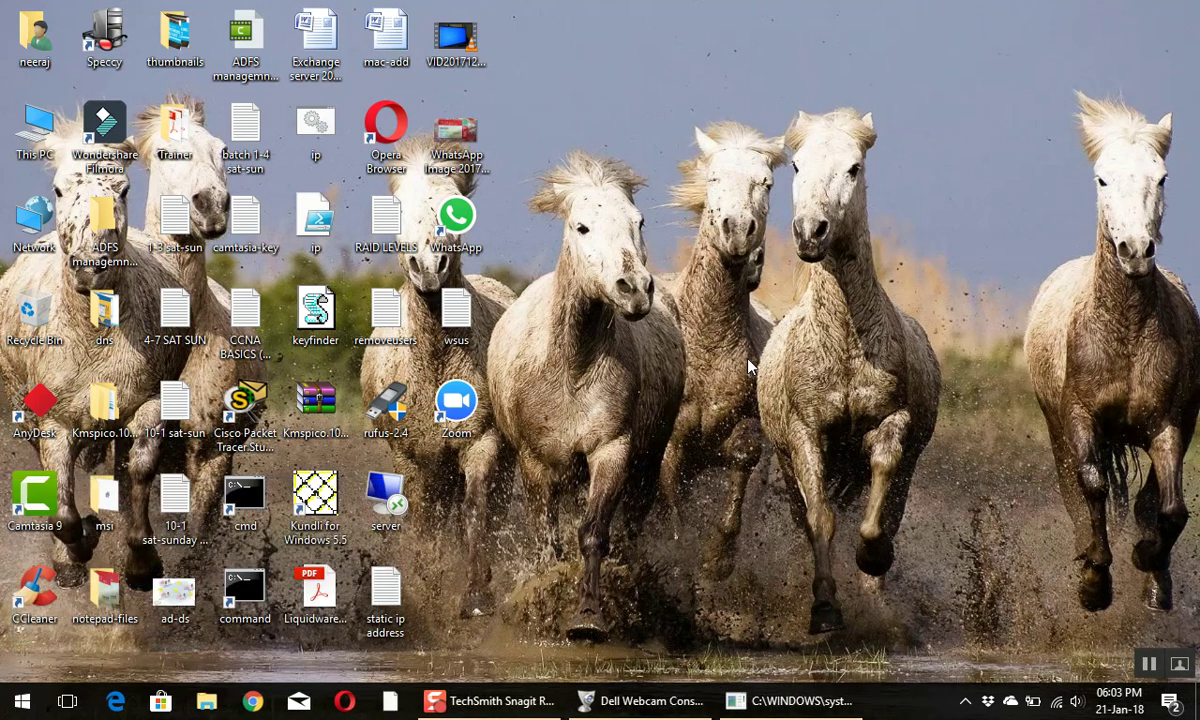
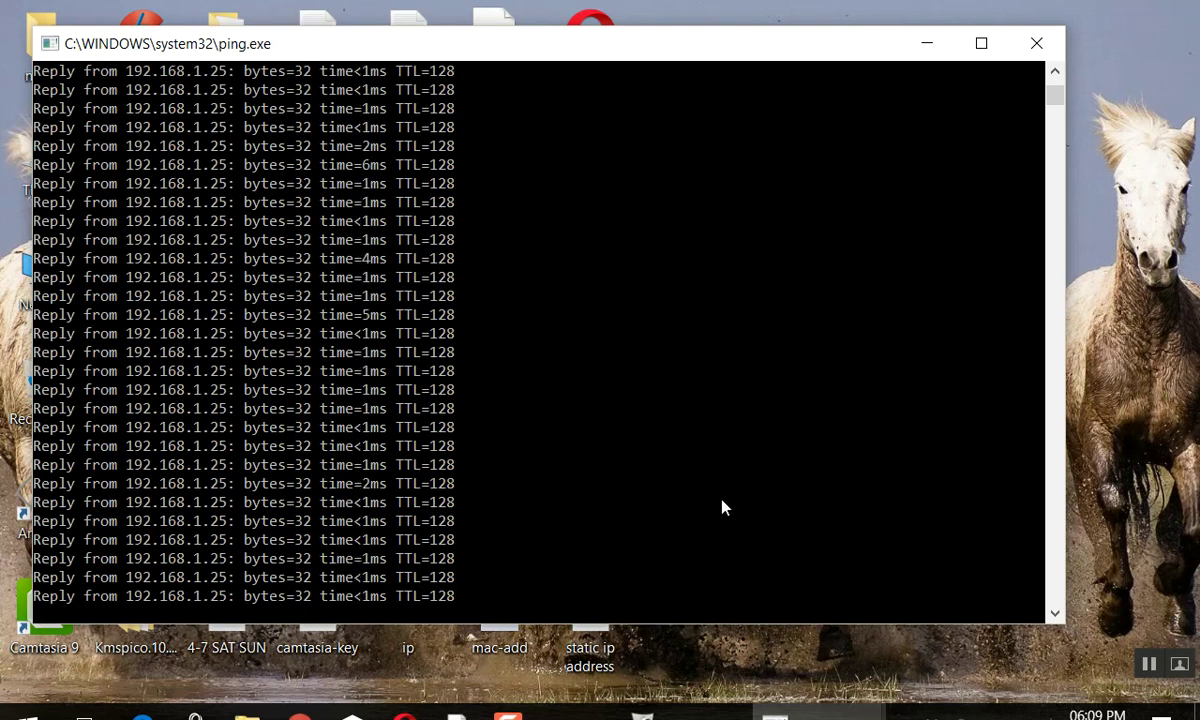
Run mstsc to open Remote Desktop Connection targeting 192.168.1.25
{"action": "key", "text": "super+r"}
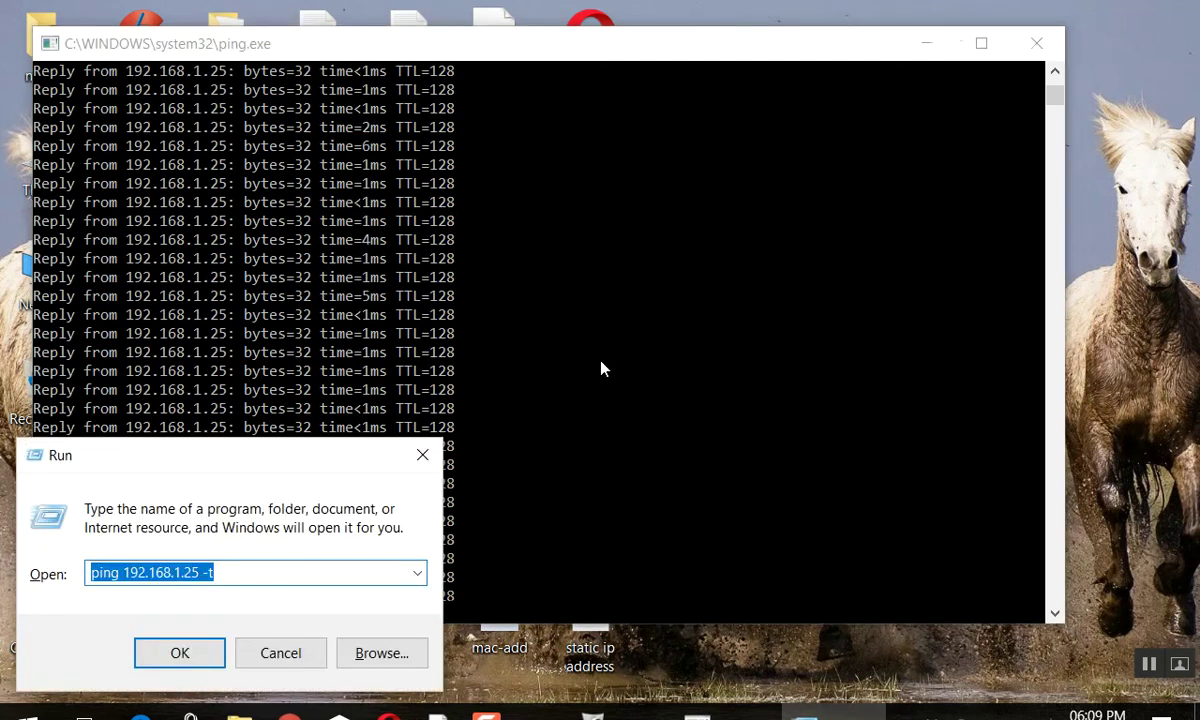
{"action": "key", "text": "Down"}
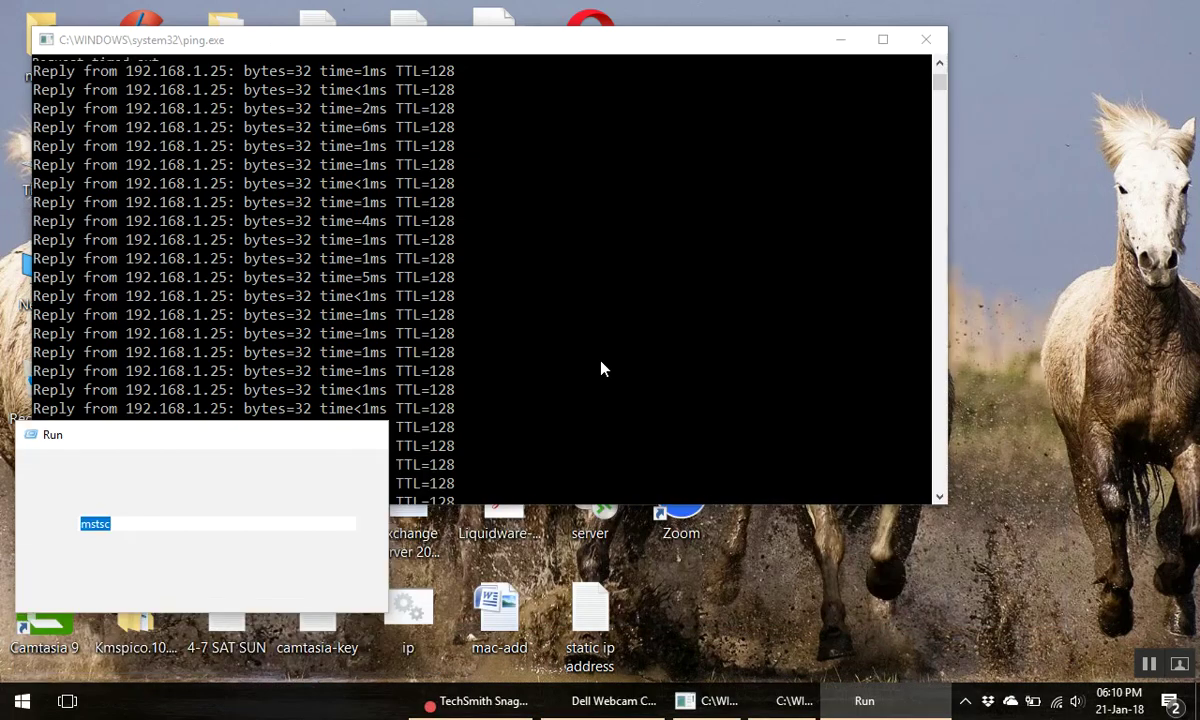
{"action": "key", "text": "Return"}
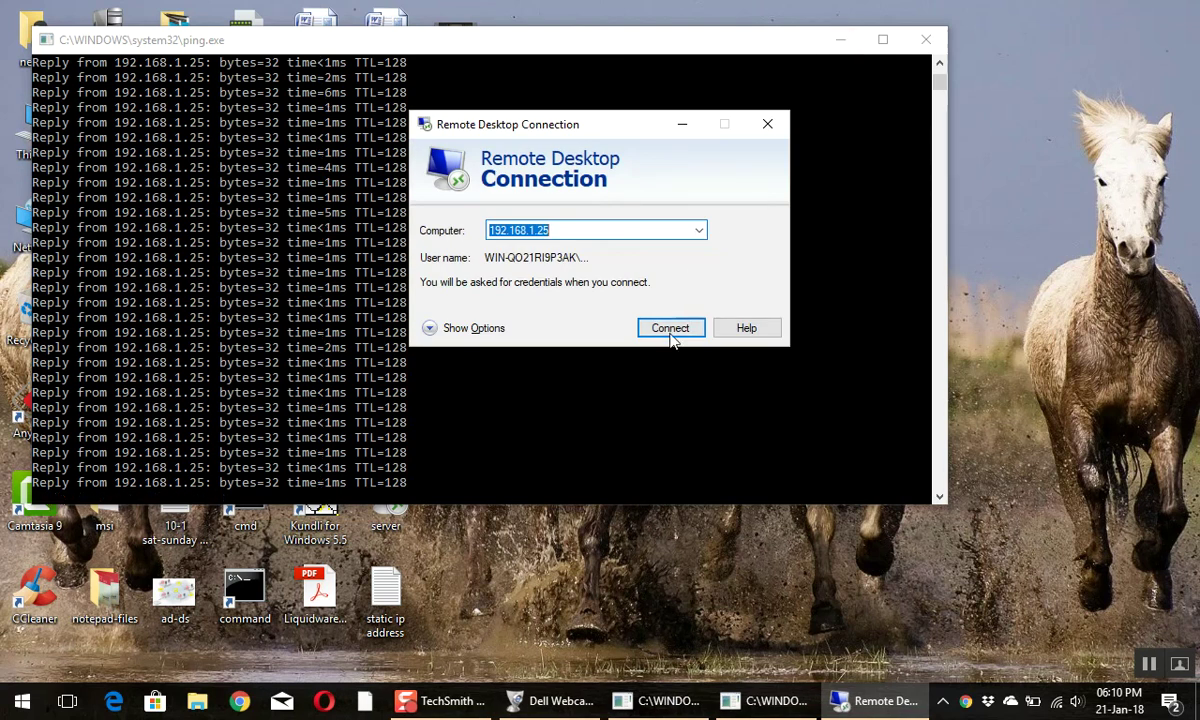
Connect to 192.168.1.25 and sign in with the account password
{"action": "left_click", "coordinate": [672, 336]}
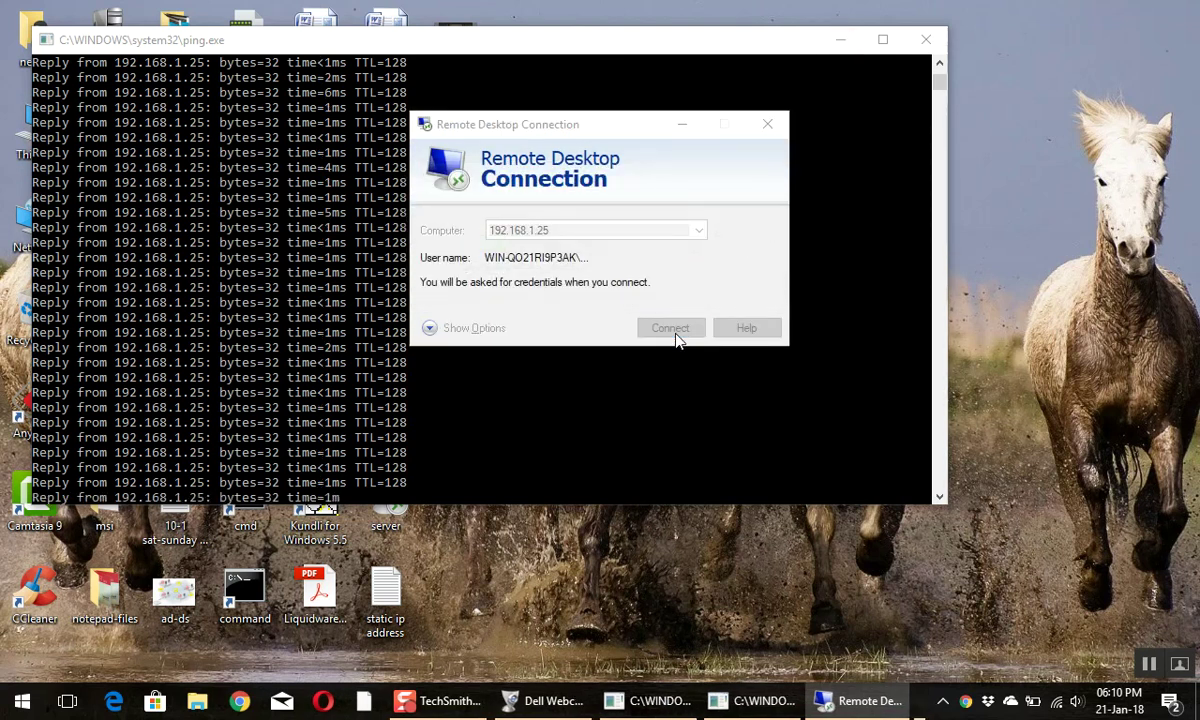
{"action": "type", "text": "*********"}
{"action": "key", "text": "Return"}
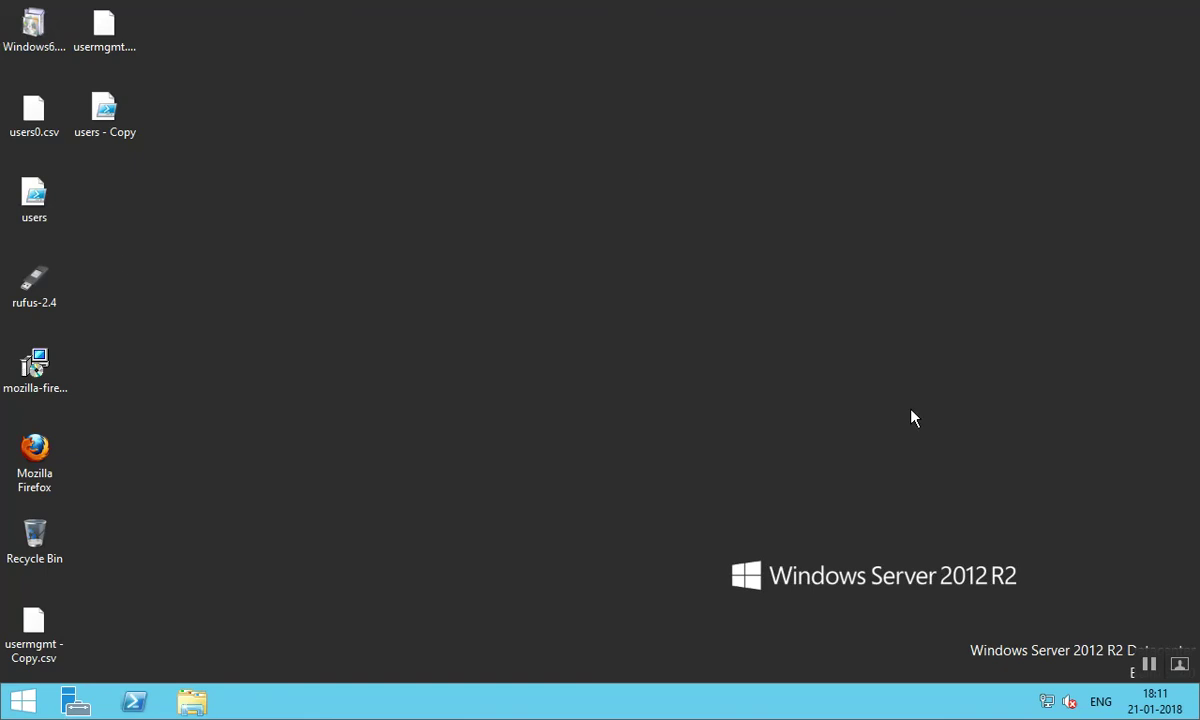
{"action": "key", "text": "super+r"}
Ping 192.168.1.26 from the server's Run box
{"action": "type", "text": "ping 192.168.1."}
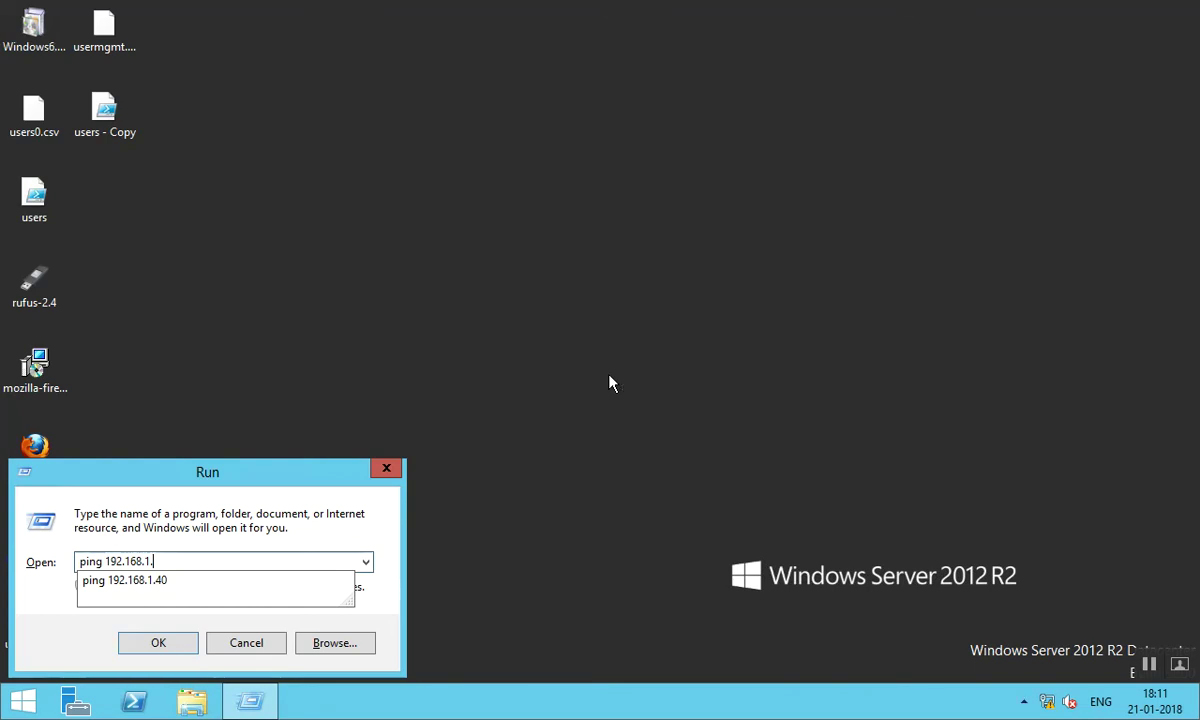
{"action": "type", "text": "26"}
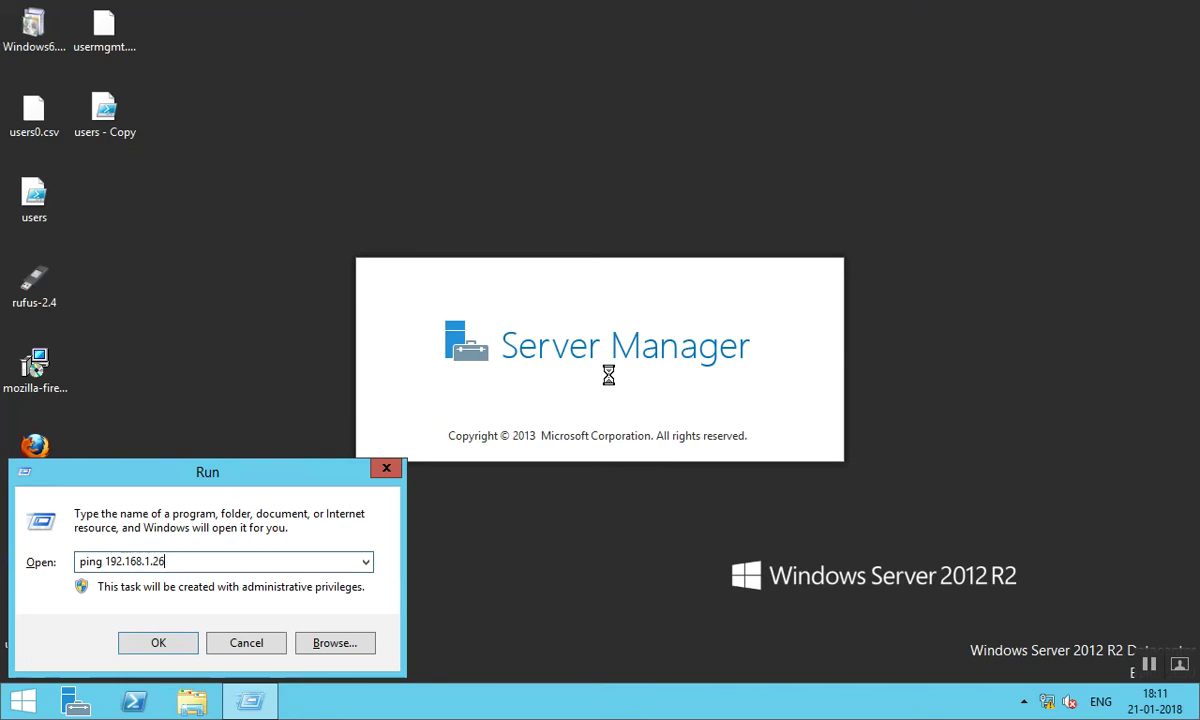
{"action": "key", "text": "Return"}
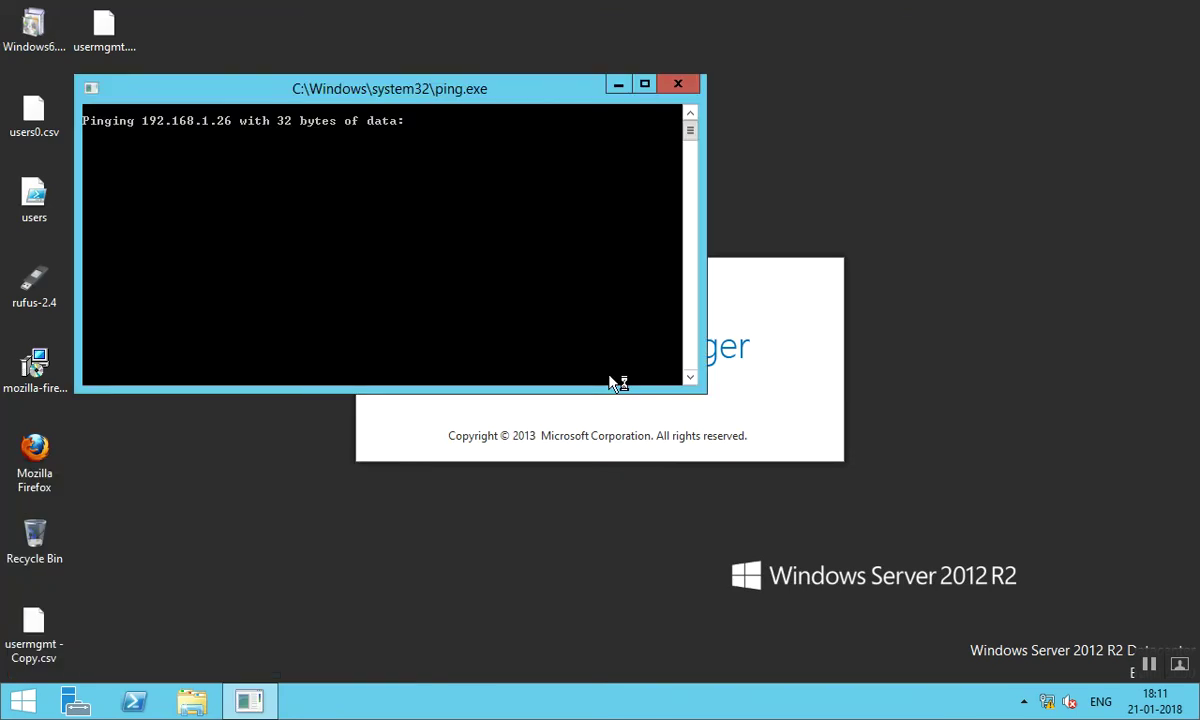
Close the ping results and the password expiry reminder, then bring up the Start screen
{"action": "left_click", "coordinate": [686, 88]}
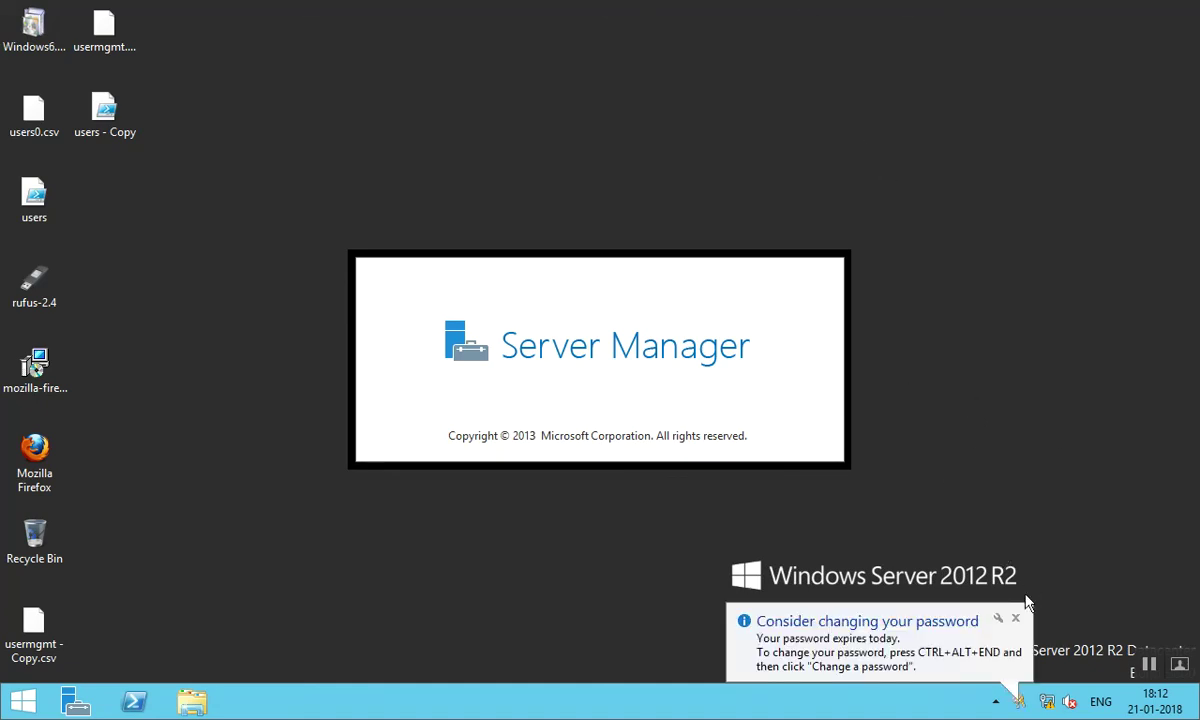
{"action": "left_click", "coordinate": [1015, 618]}
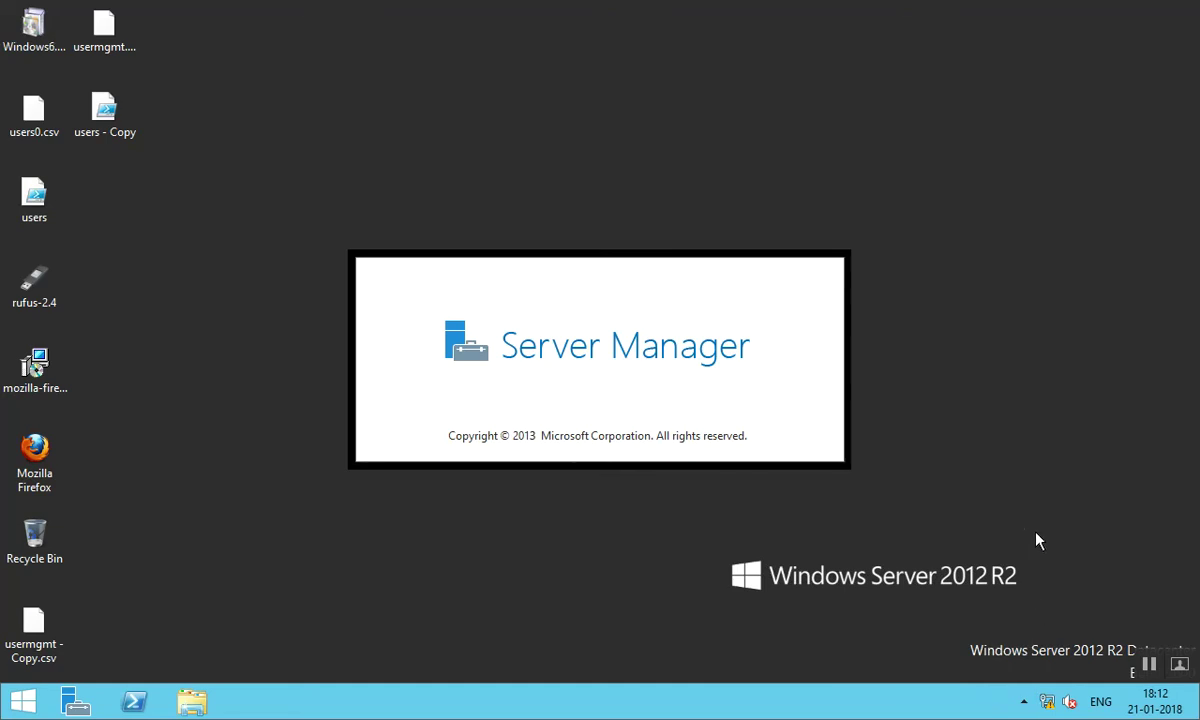
{"action": "key", "text": "super"}
{"action": "key", "text": "super"}
{"action": "key", "text": "super"}
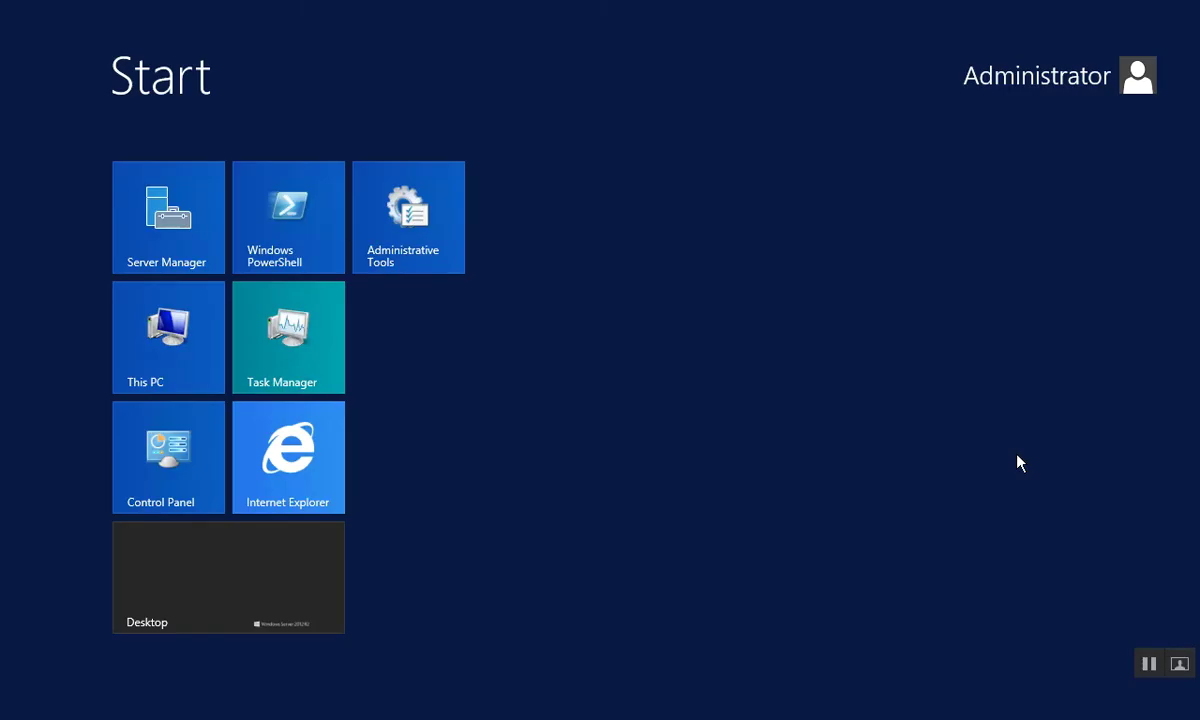
Search 'hyper' on the Start screen and launch Hyper-V Manager
{"action": "type", "text": "hyper-V Manager"}
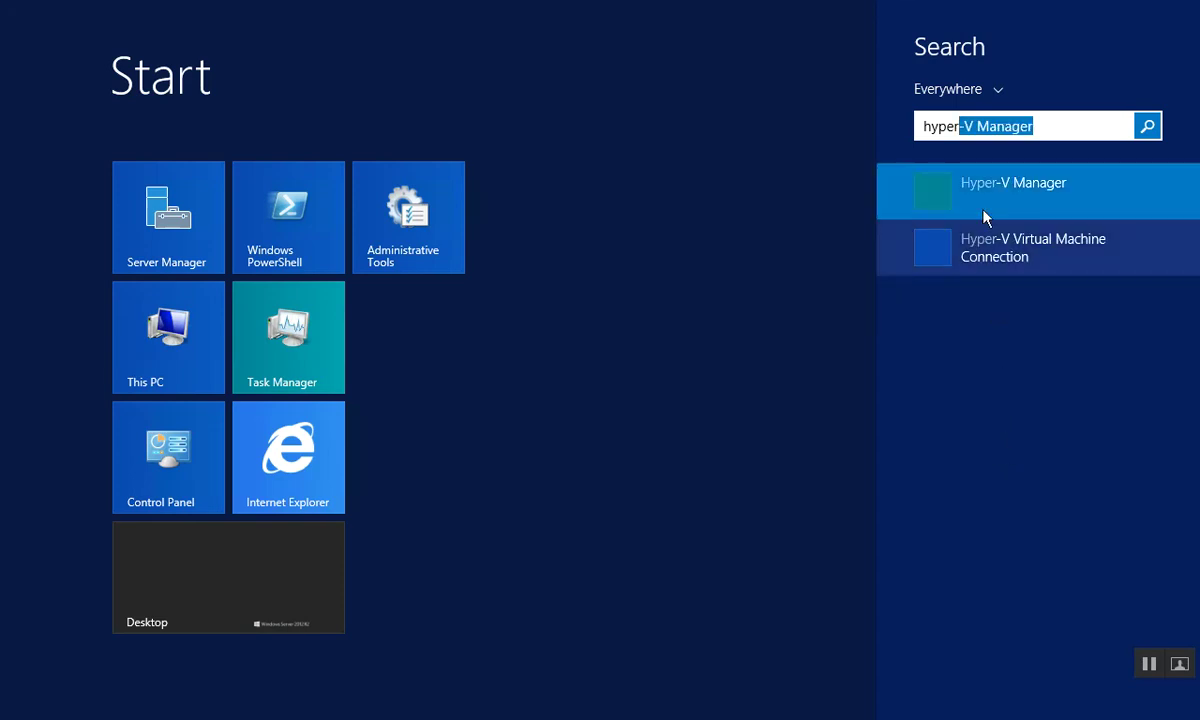
{"action": "left_click", "coordinate": [1018, 193]}
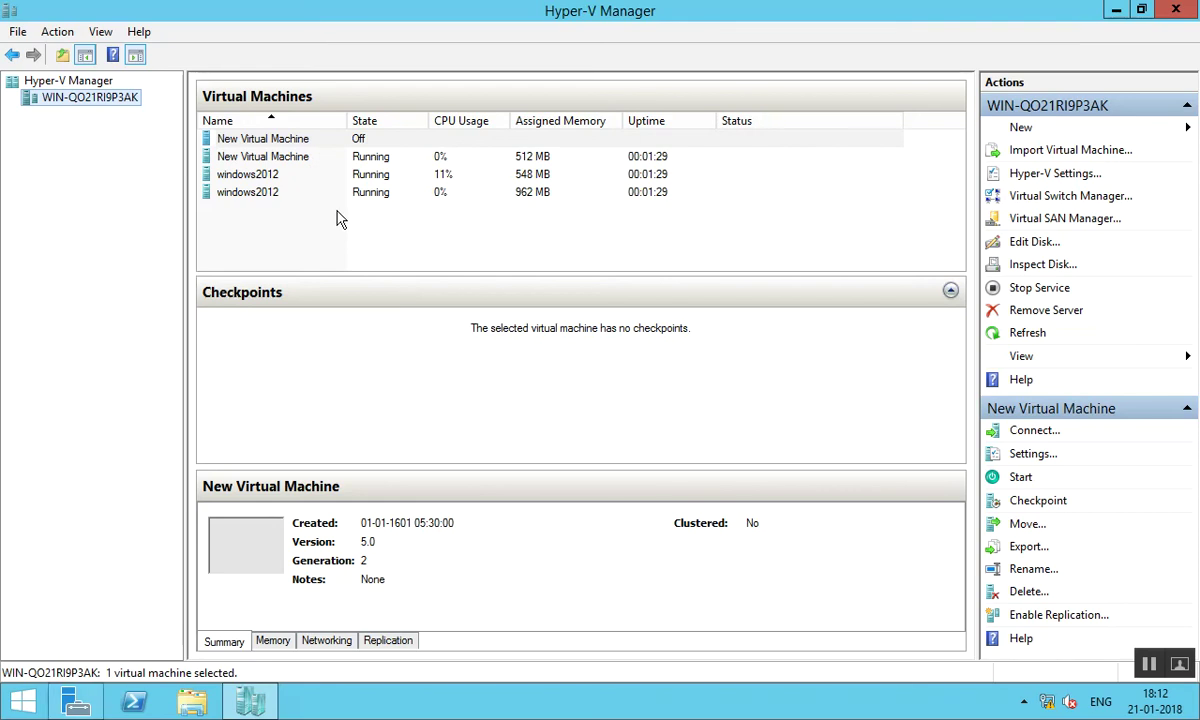
Open both windows2012 VM consoles, minimize them, then minimize Hyper-V Manager
{"action": "left_click", "coordinate": [327, 175]}
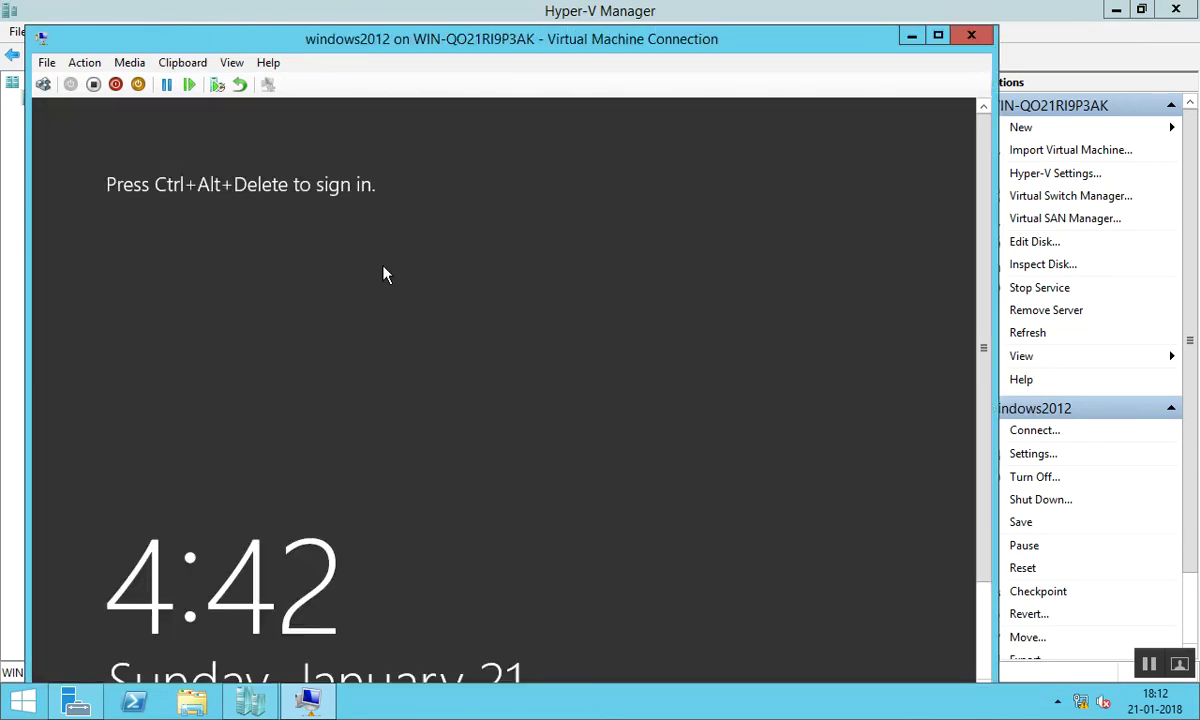
{"action": "left_click", "coordinate": [911, 36]}
{"action": "left_click", "coordinate": [284, 194]}
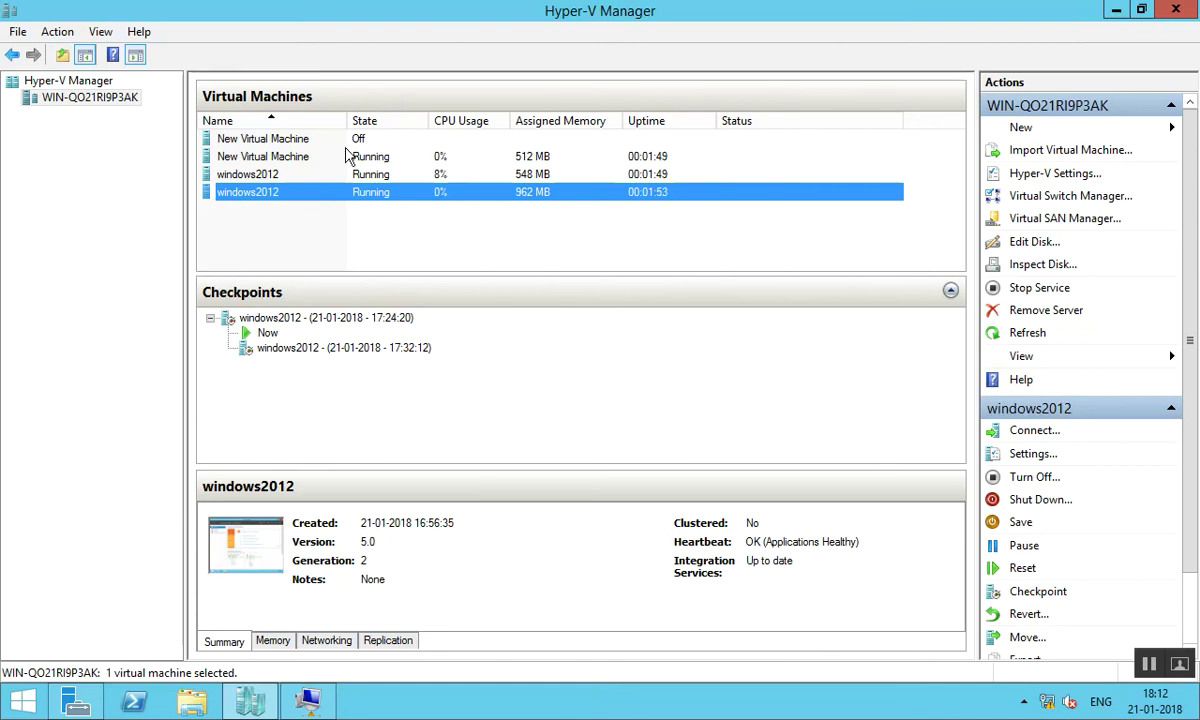
{"action": "double_click", "coordinate": [324, 196]}
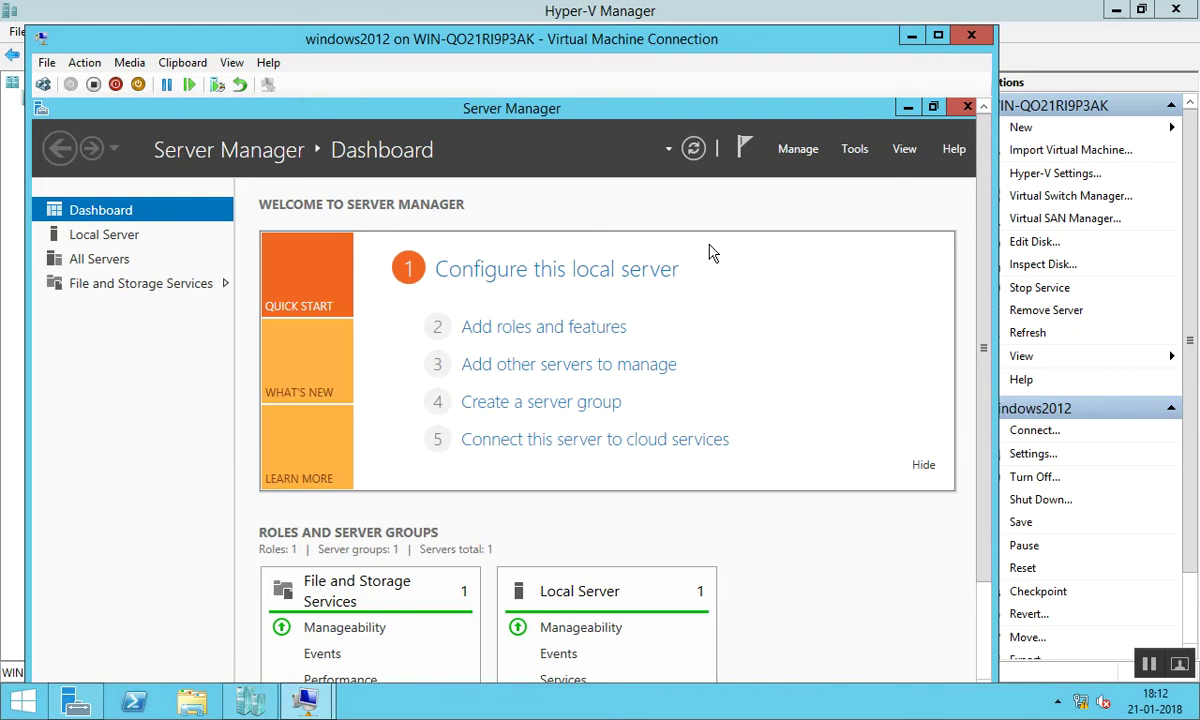
{"action": "left_click", "coordinate": [911, 36]}
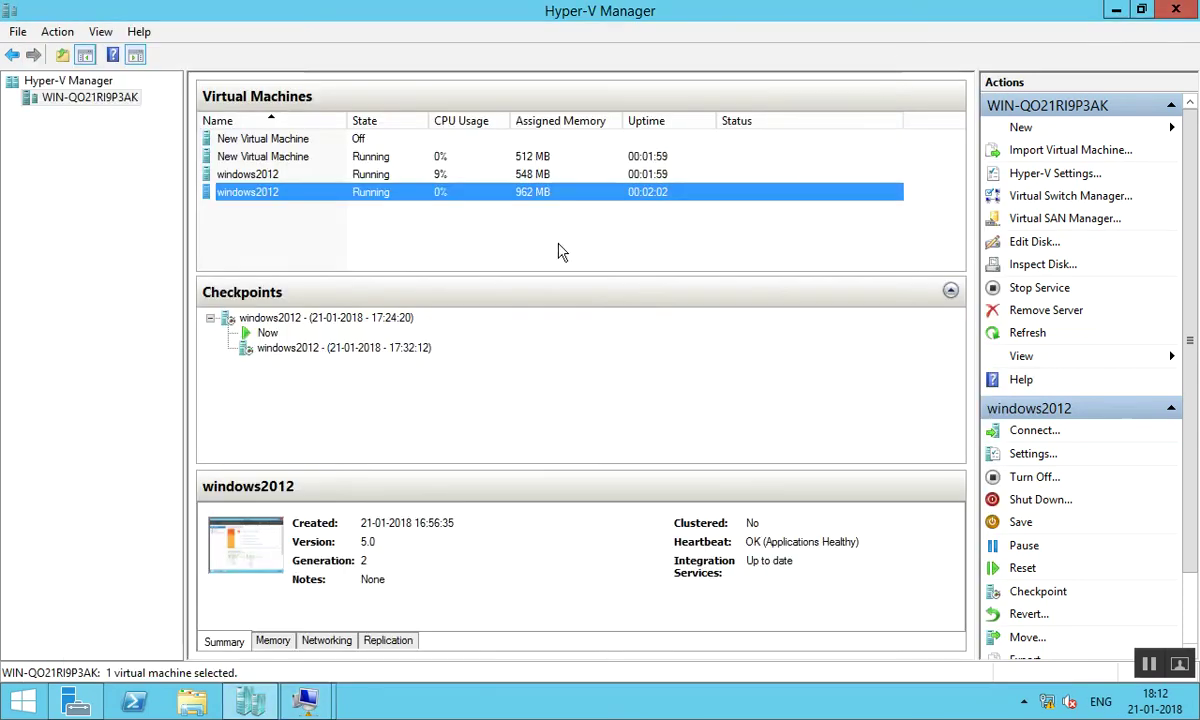
{"action": "left_click", "coordinate": [1116, 9]}
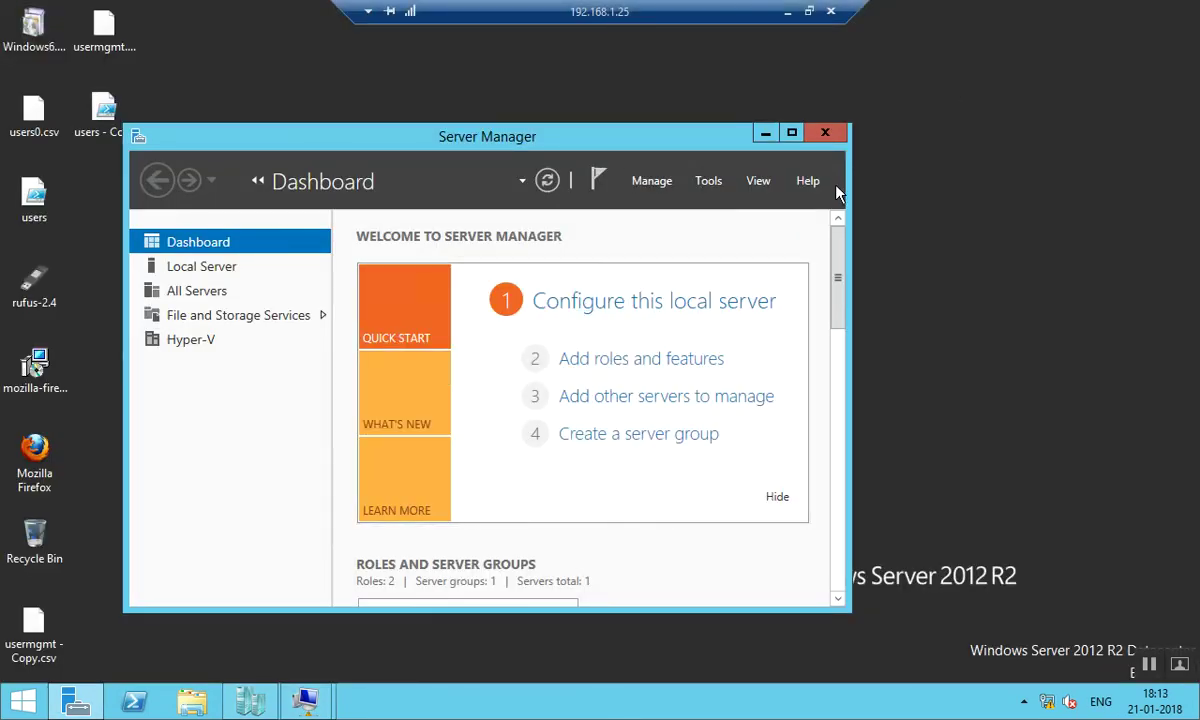
Minimize Server Manager and refresh the remote desktop from its context menu
{"action": "left_click", "coordinate": [765, 132]}
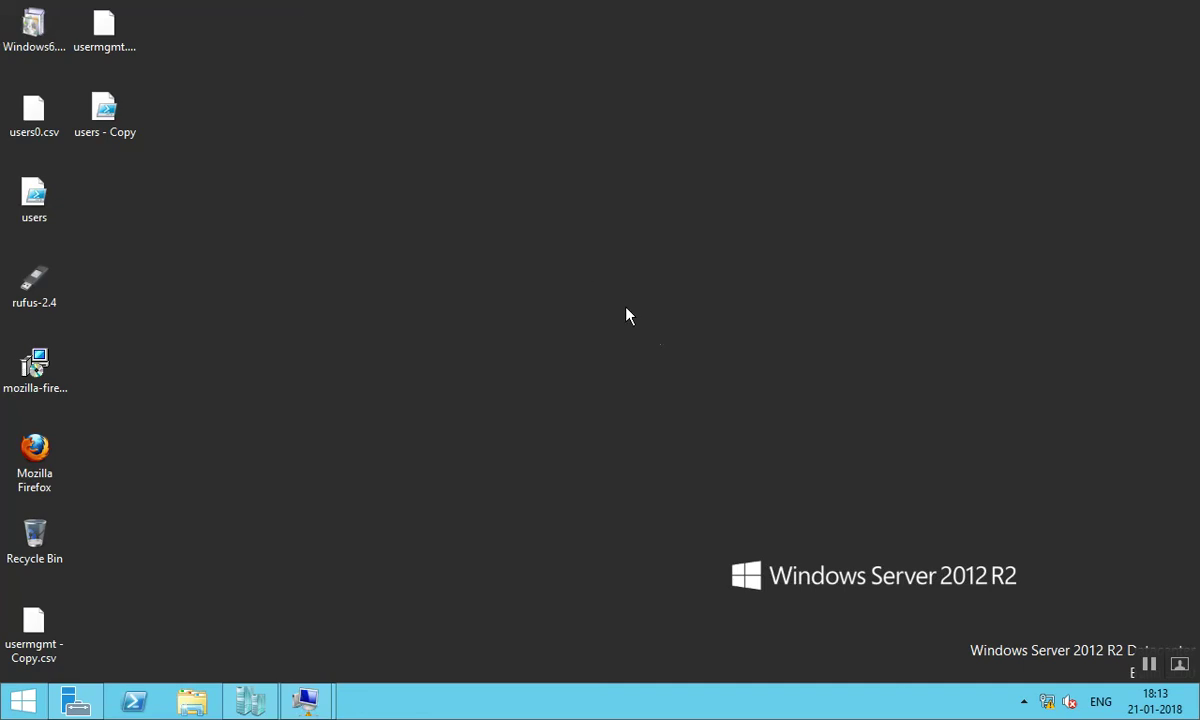
{"action": "right_click", "coordinate": [578, 277]}
{"action": "left_click", "coordinate": [659, 336]}
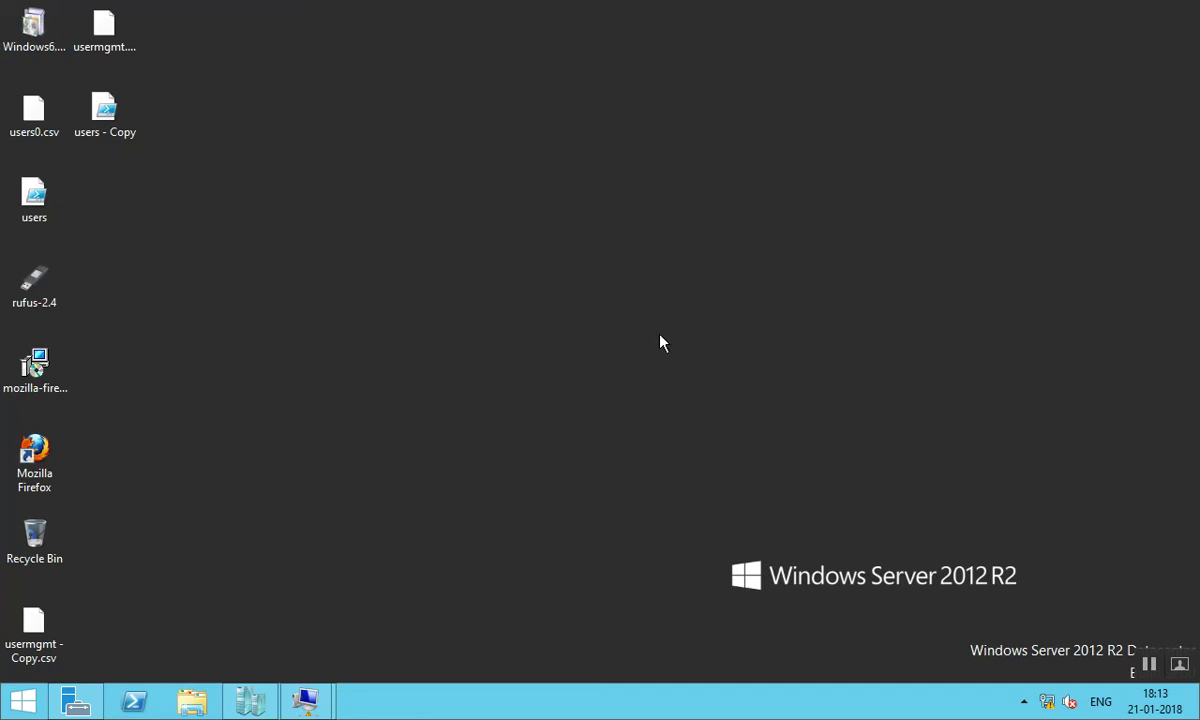